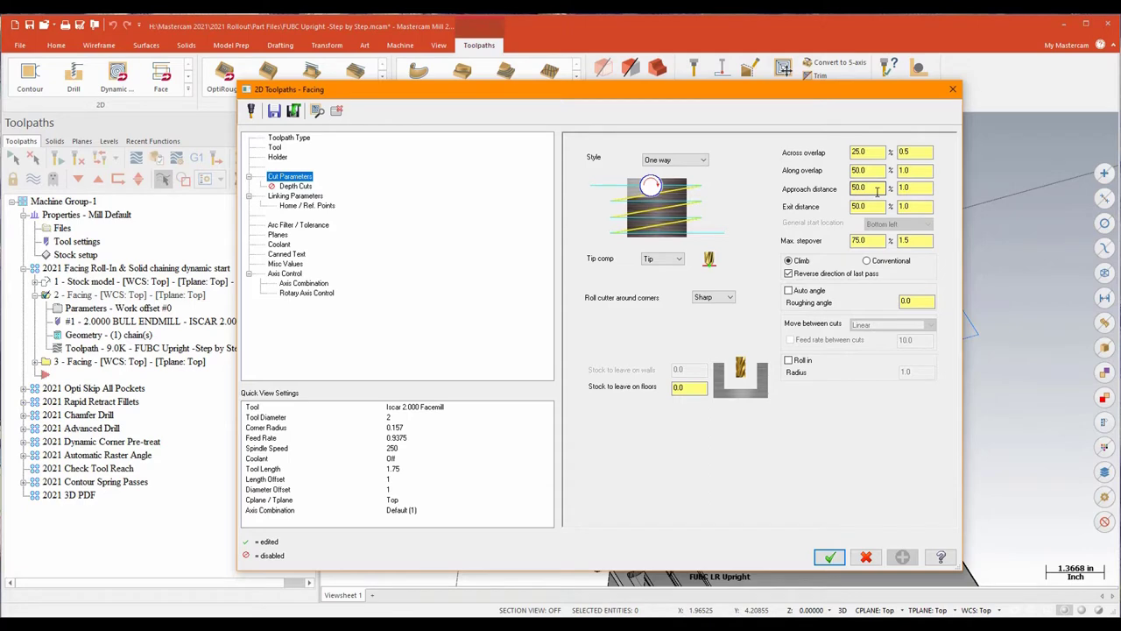
- Close the parameters of facing operation 2 and backplot its toolpath across the stock
left_click(953, 88)
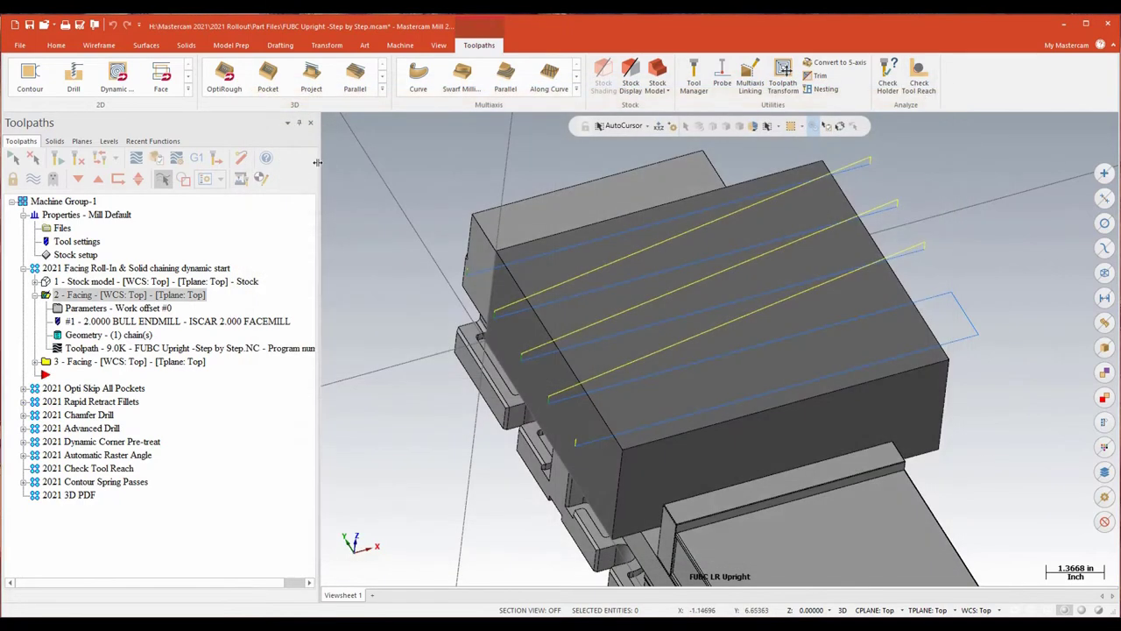
left_click(136, 158)
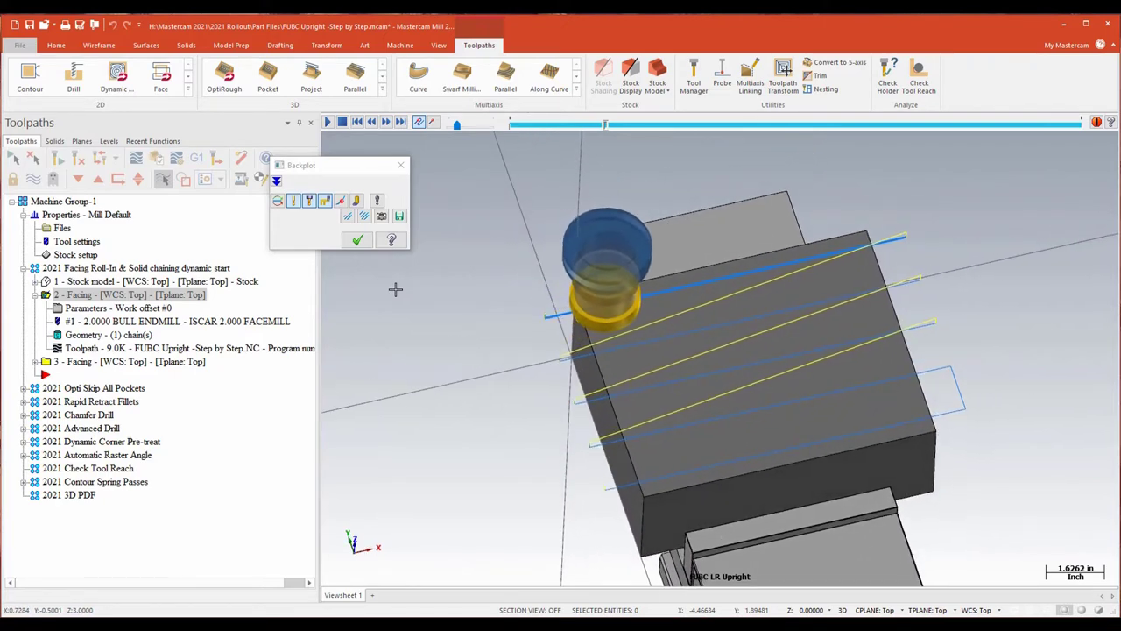
left_click(400, 165)
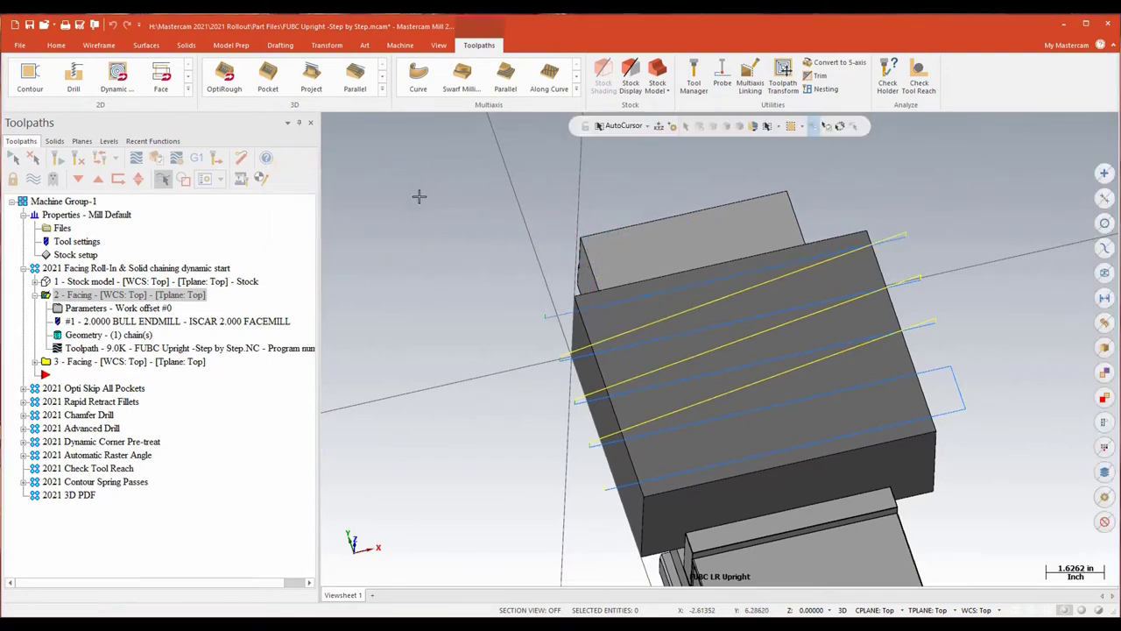
- Review the cut parameters of facing operation 3, including its roll-in setting, and play the backplot of its toolpath
left_click(35, 362)
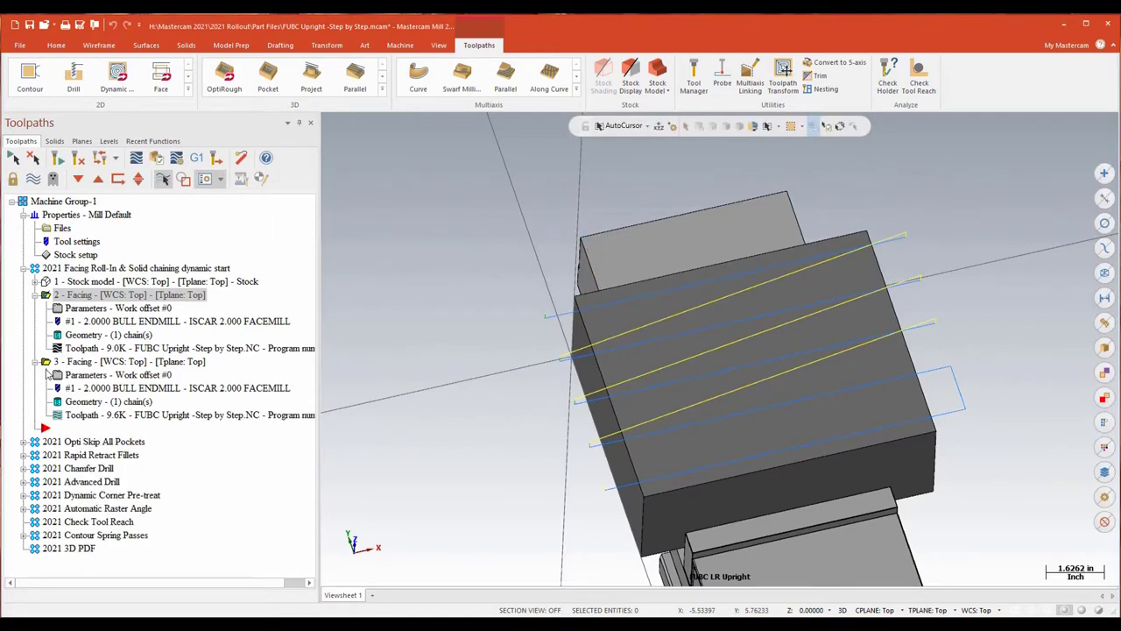
left_click(89, 374)
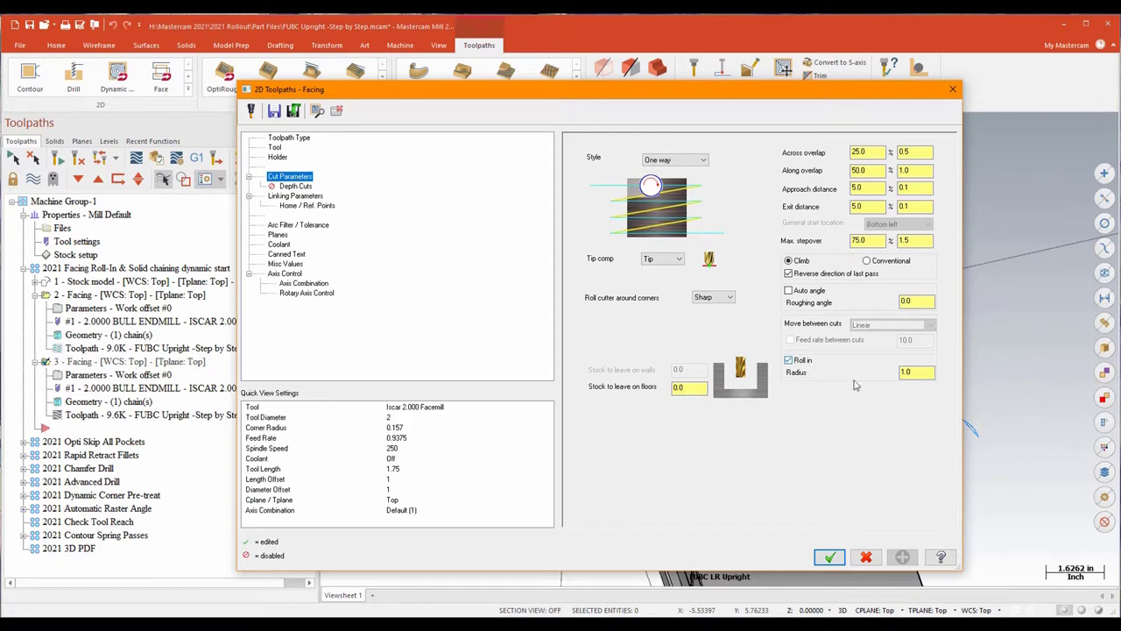
left_click_drag(692, 91, 688, 84)
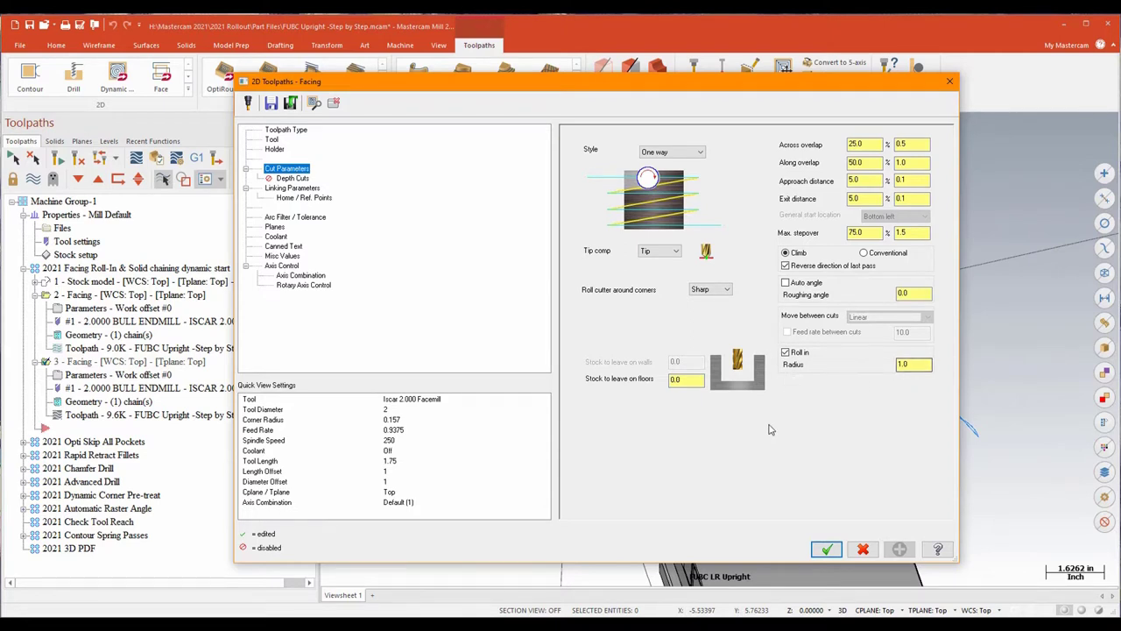
left_click(820, 551)
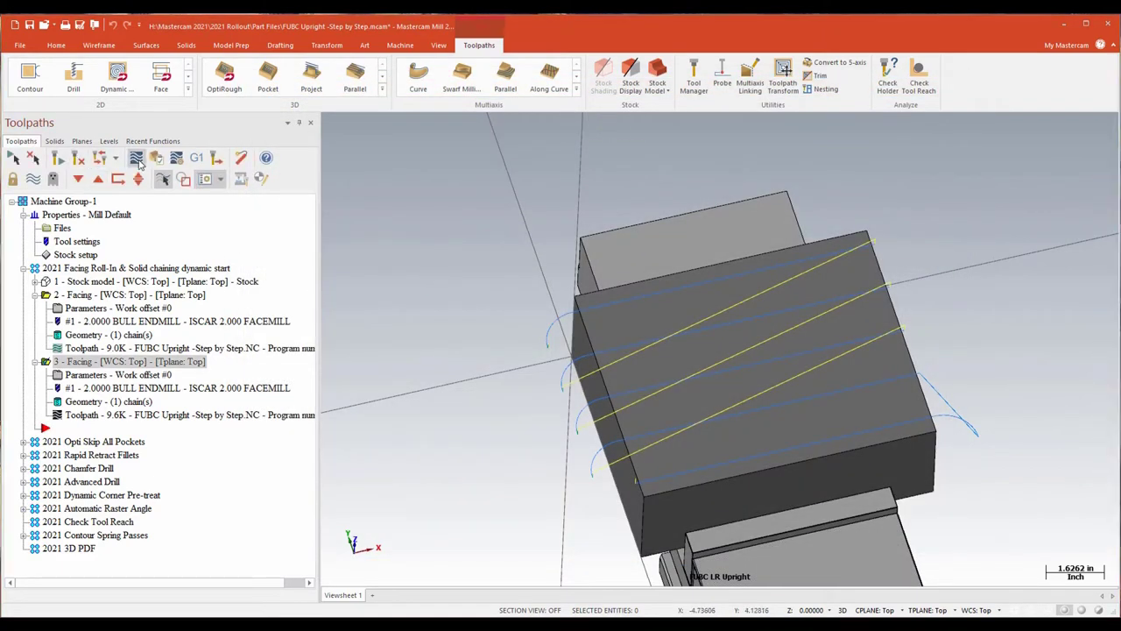
left_click(137, 159)
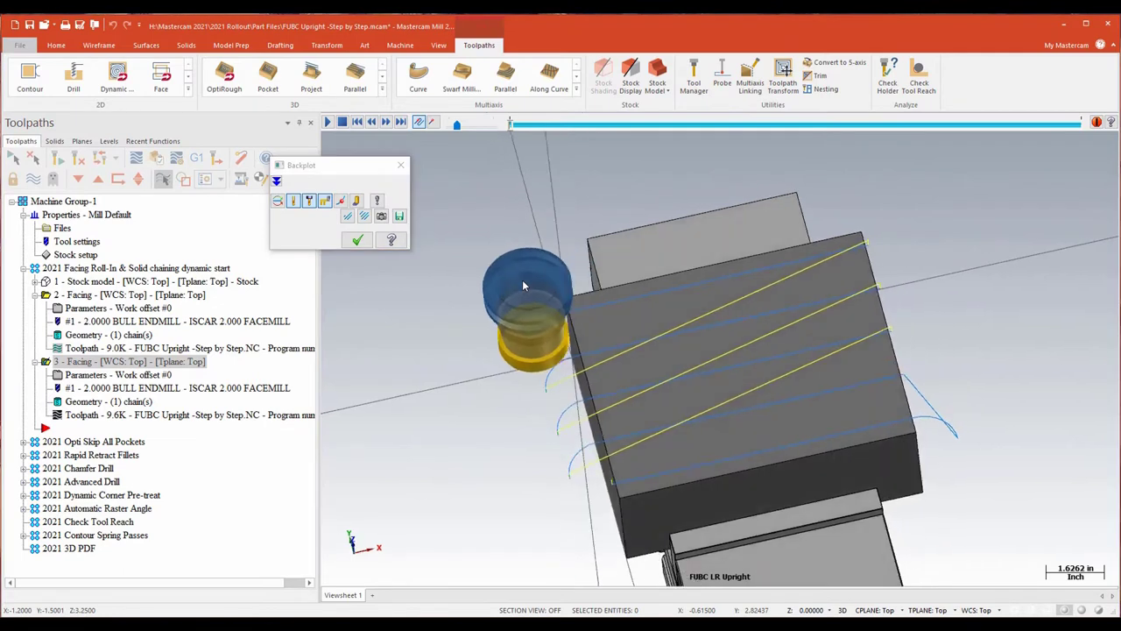
left_click(327, 124)
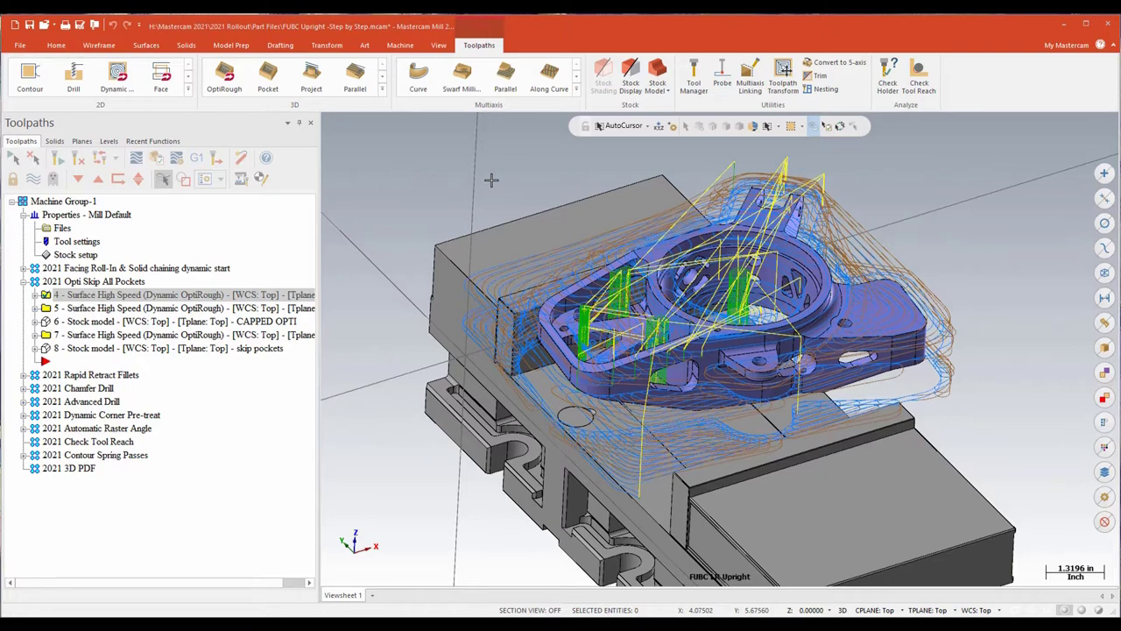
- Play the backplot of Dynamic OptiRough operation 4 and close it
left_click(136, 157)
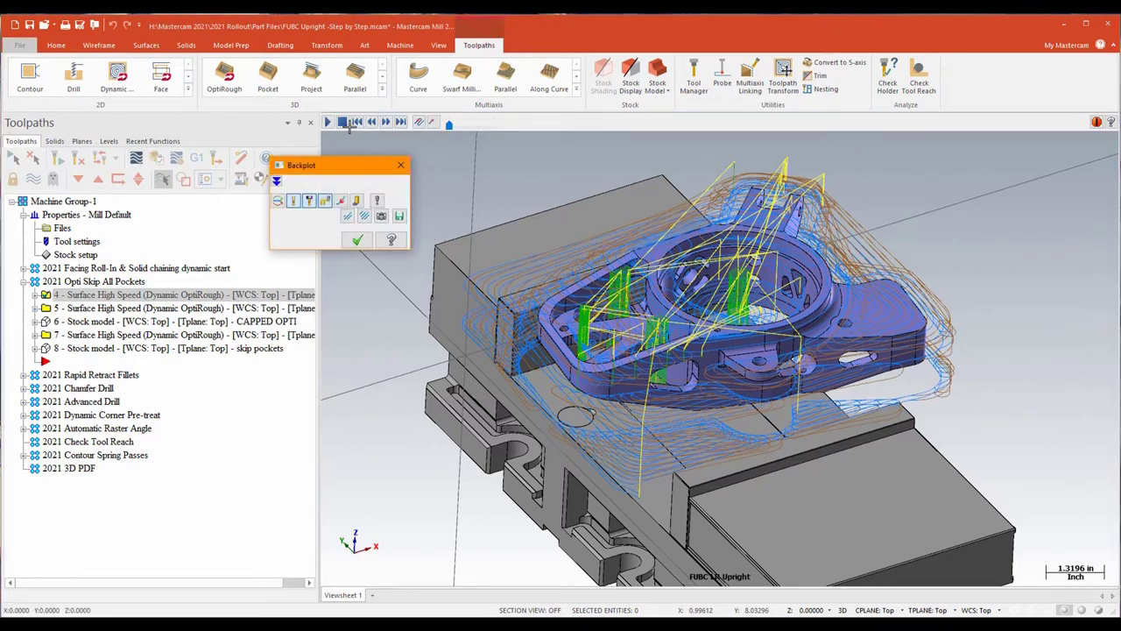
left_click(327, 122)
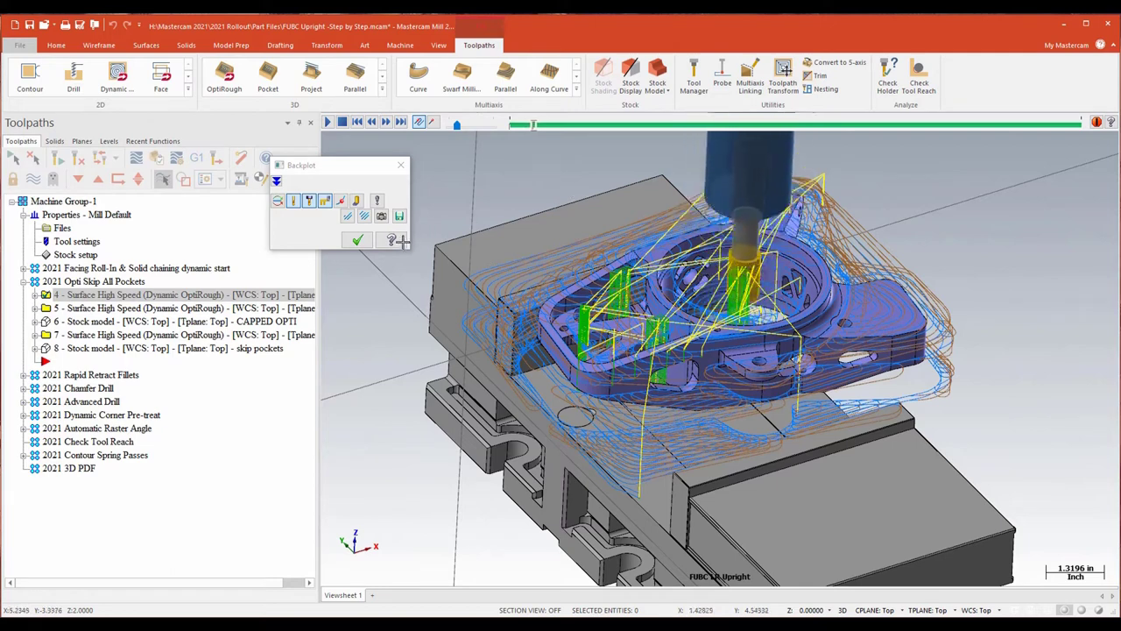
left_click(399, 165)
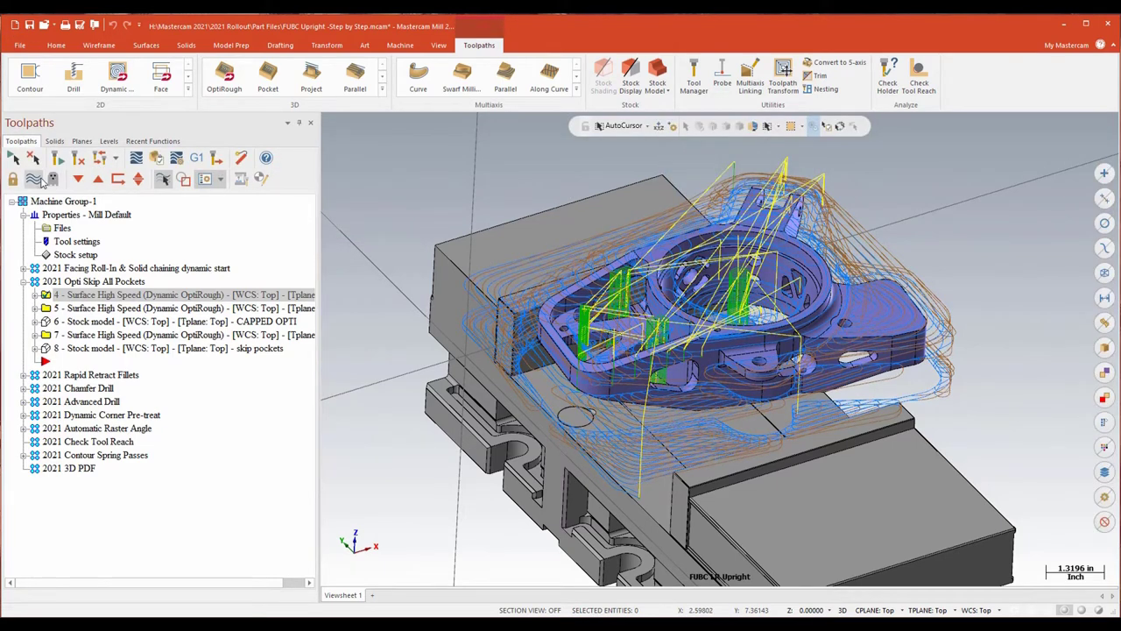
- Show the Plug Surfaces level so the capping surfaces cover the part's open pockets, and return to the operations list
middle_click_drag(606, 223, 622, 387)
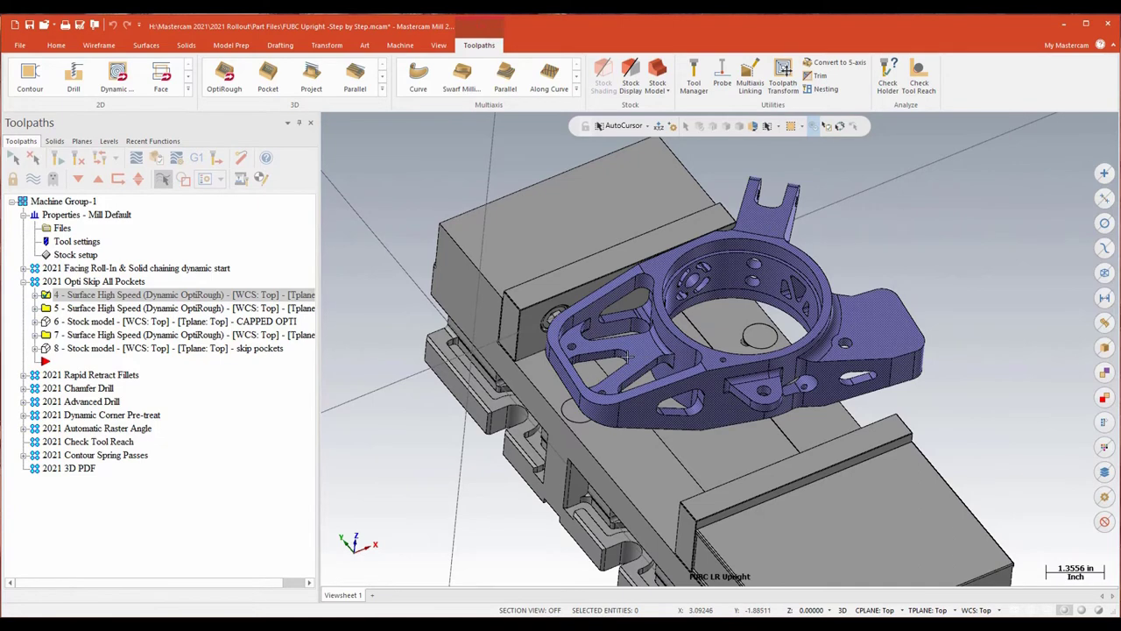
scroll(943, 232, "down", 2)
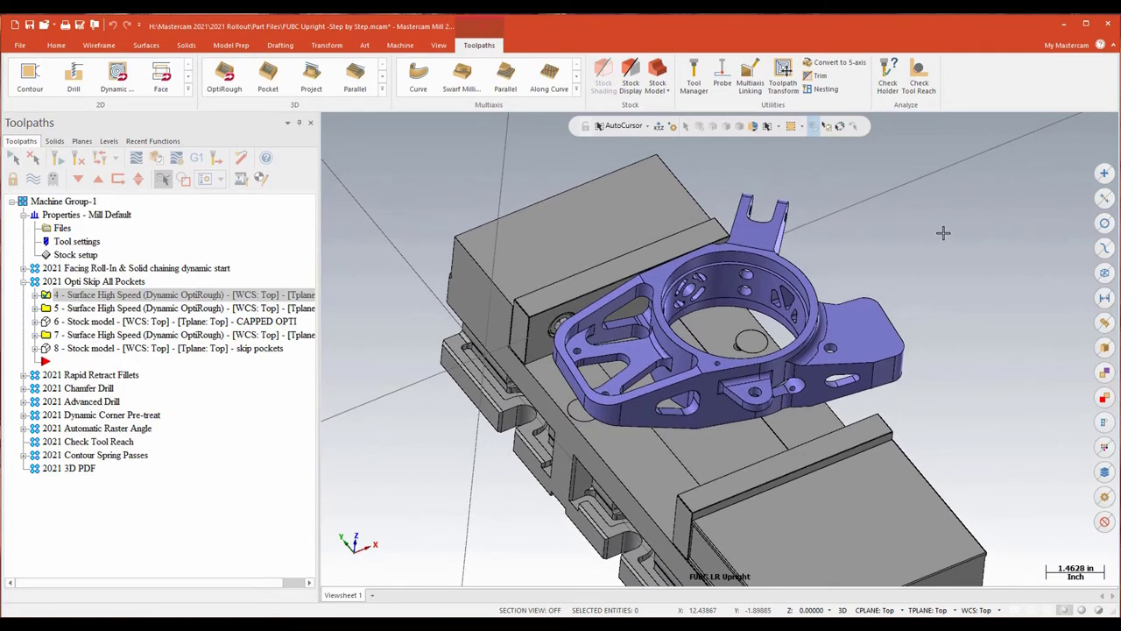
left_click(109, 141)
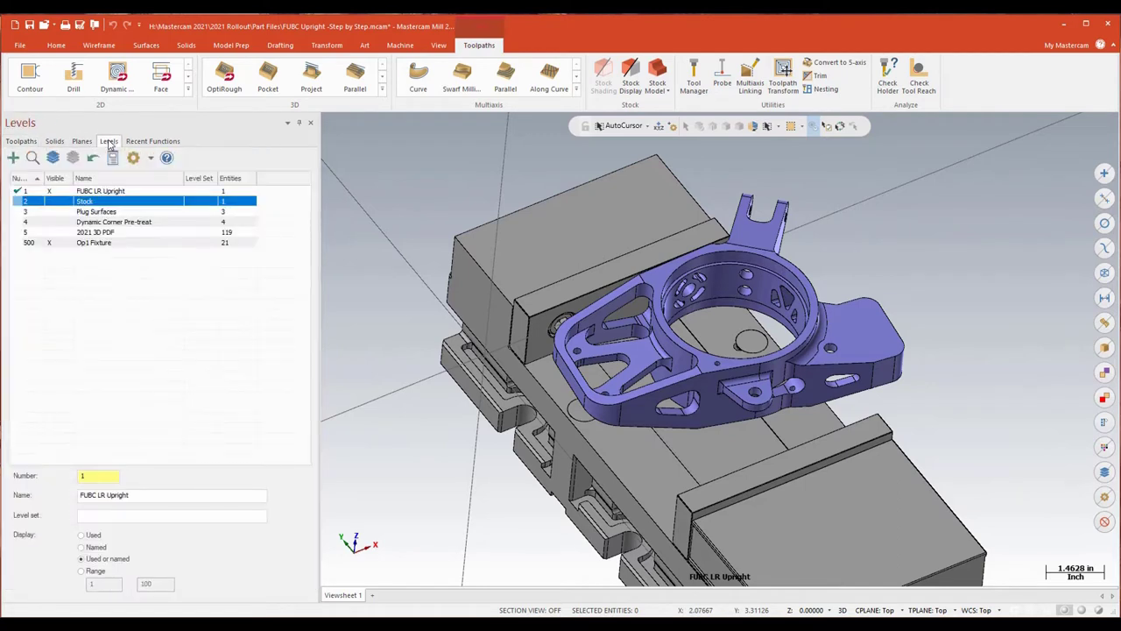
left_click(50, 212)
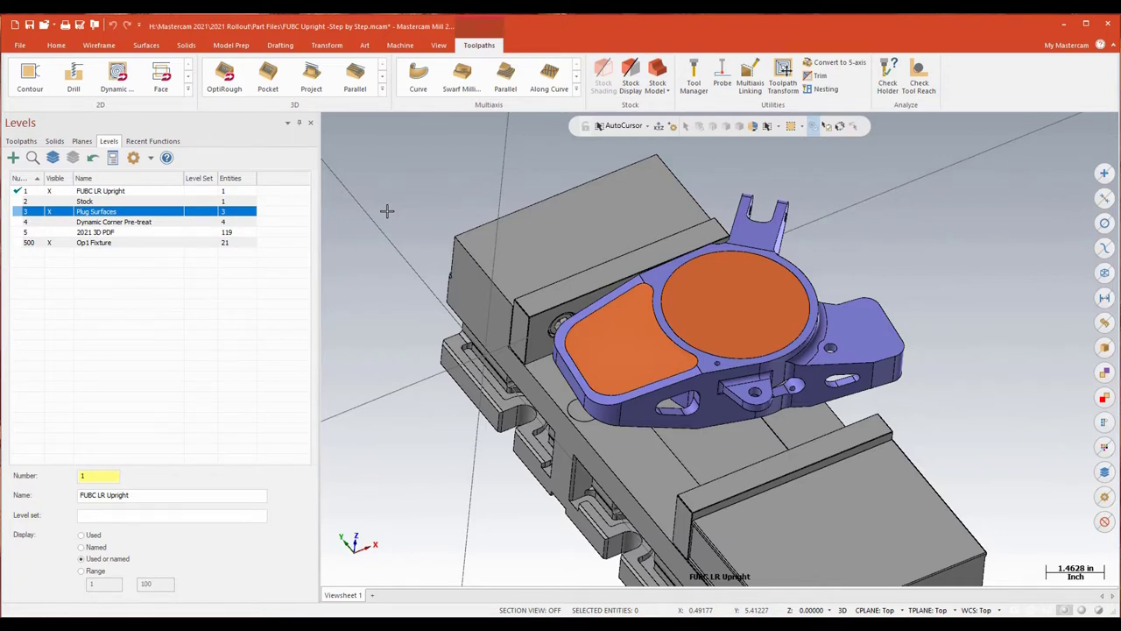
left_click(21, 141)
- Select Dynamic OptiRough operation 5 and examine its toolpath over the plug surfaces from several angles
left_click(117, 308)
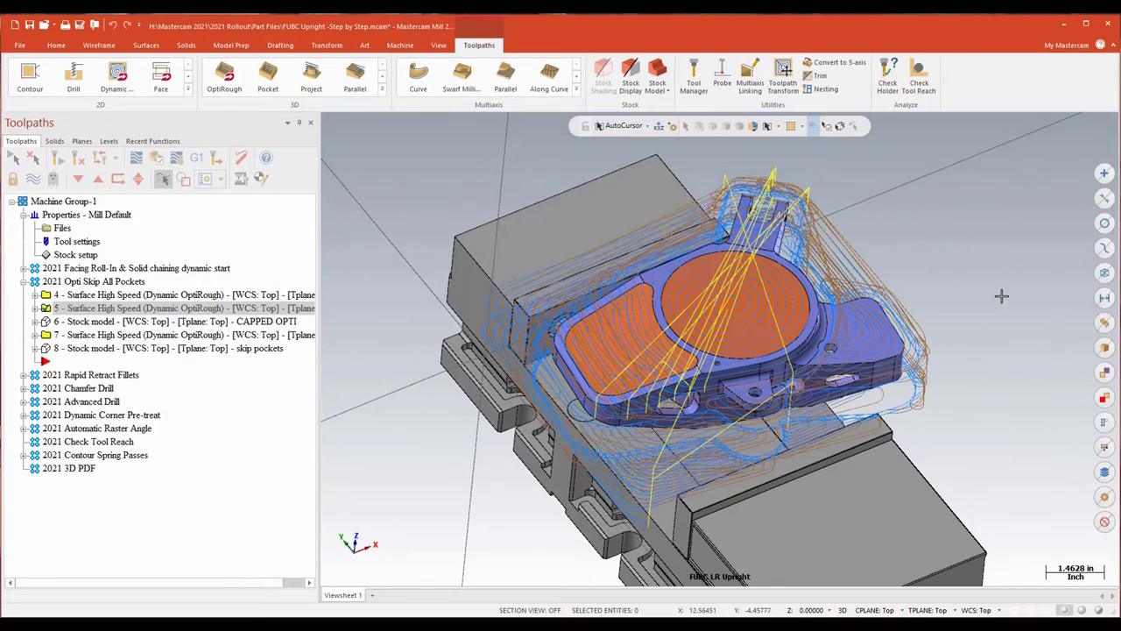
key("alt+Left")
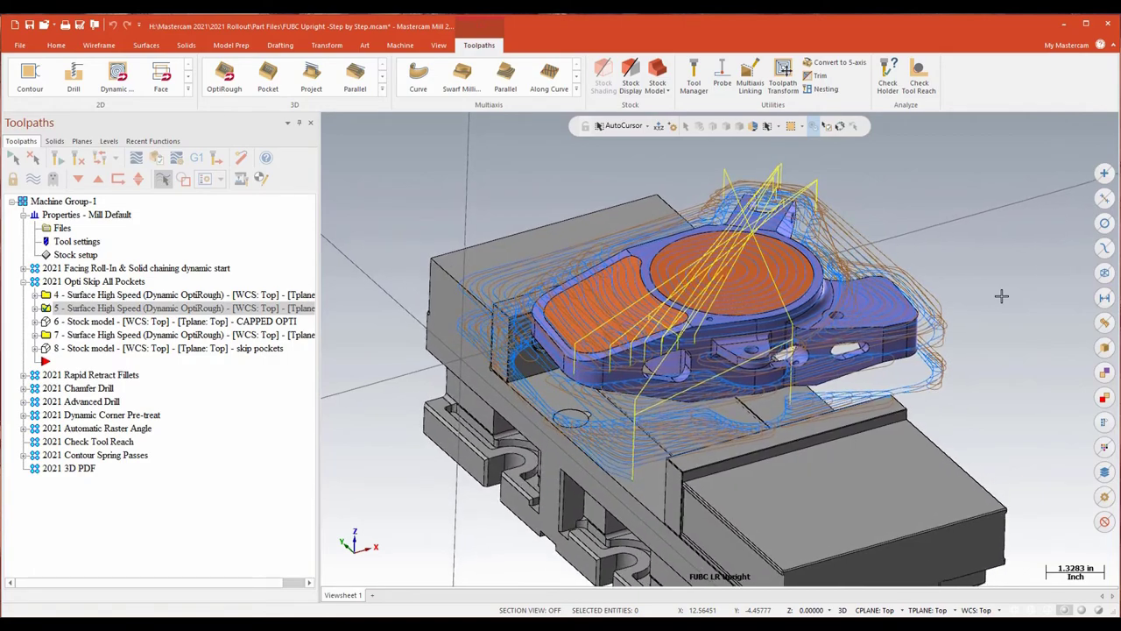
key("alt+Down")
key("alt+Down")
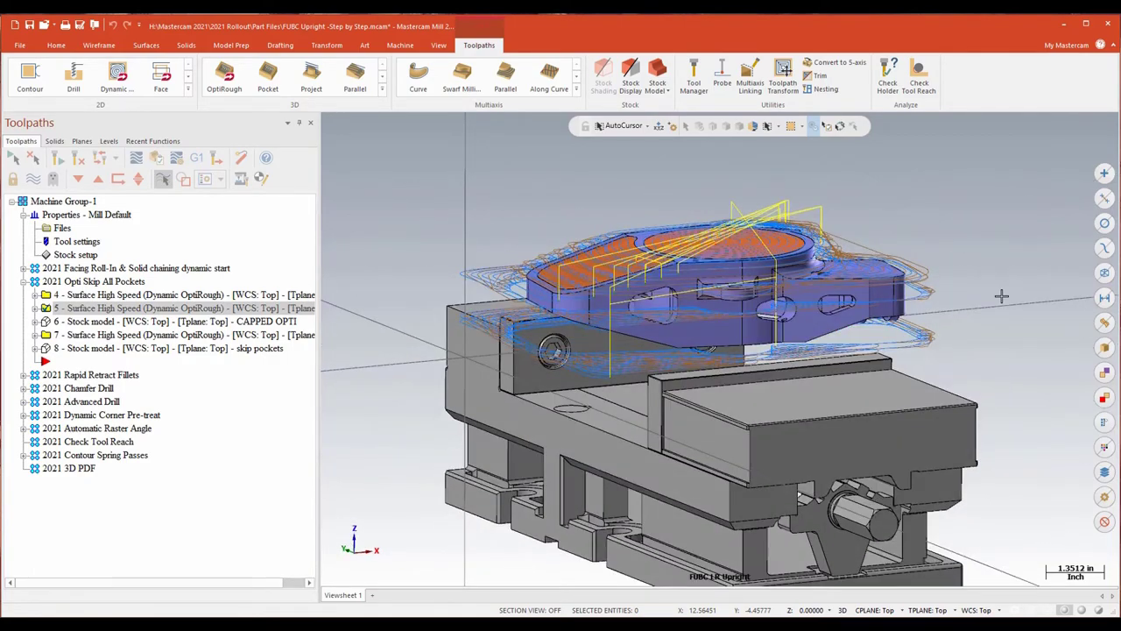
key("alt+Up")
key("alt+Up")
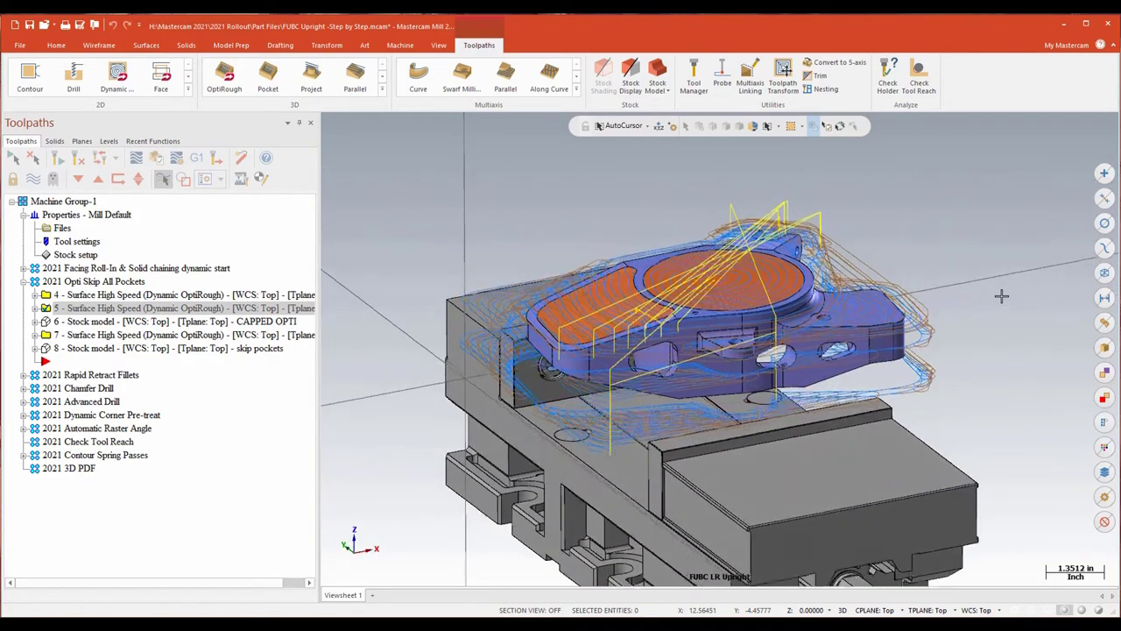
key("alt+Up")
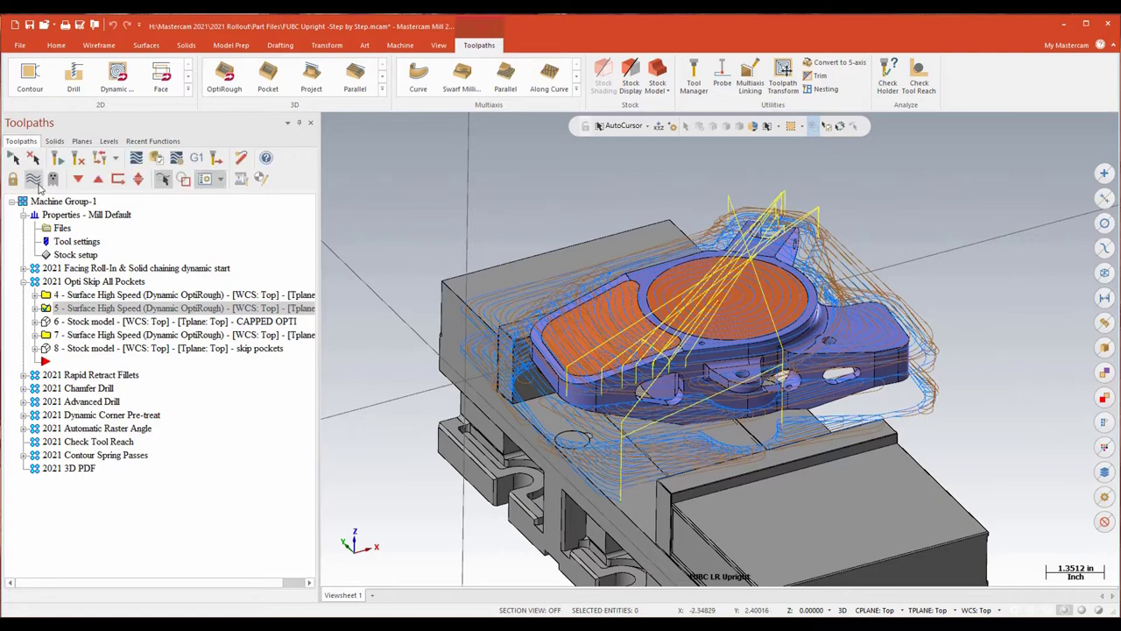
- Hide the displayed toolpath and review the Skip pockets setting in the Toolpath Control parameters of Dynamic OptiRough operation 7
left_click(33, 178)
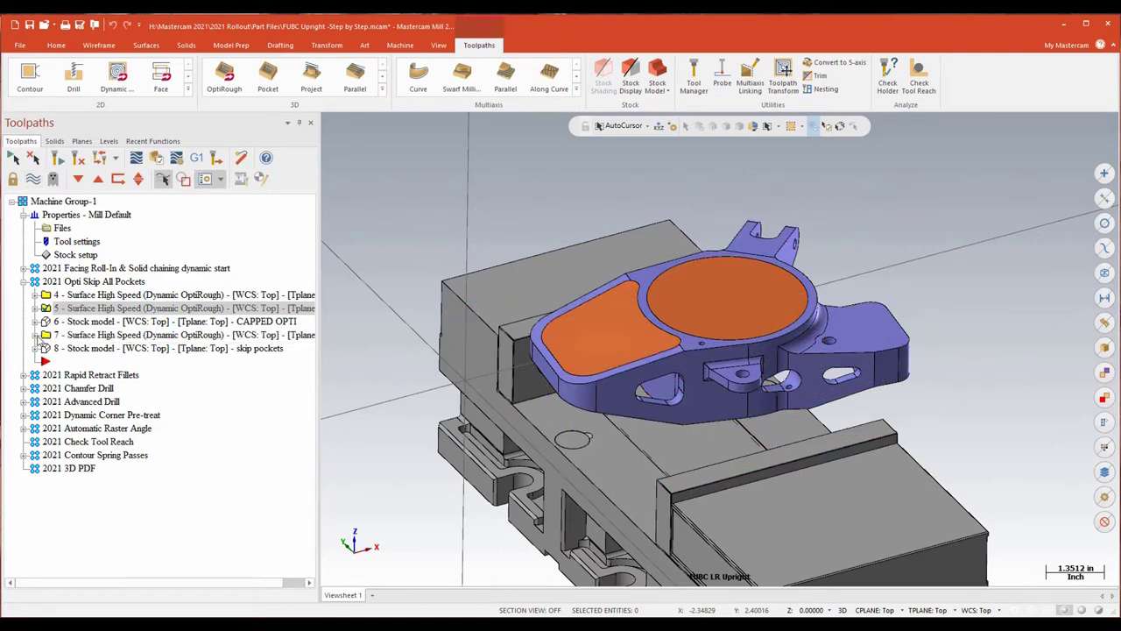
left_click(36, 336)
left_click(88, 348)
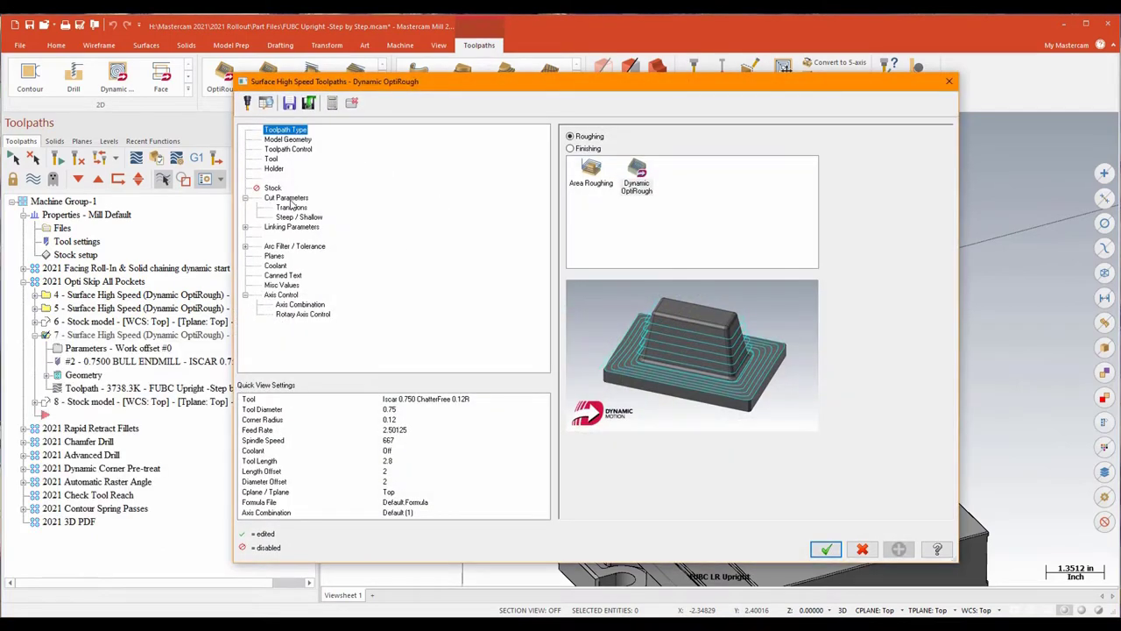
left_click(289, 199)
left_click(288, 151)
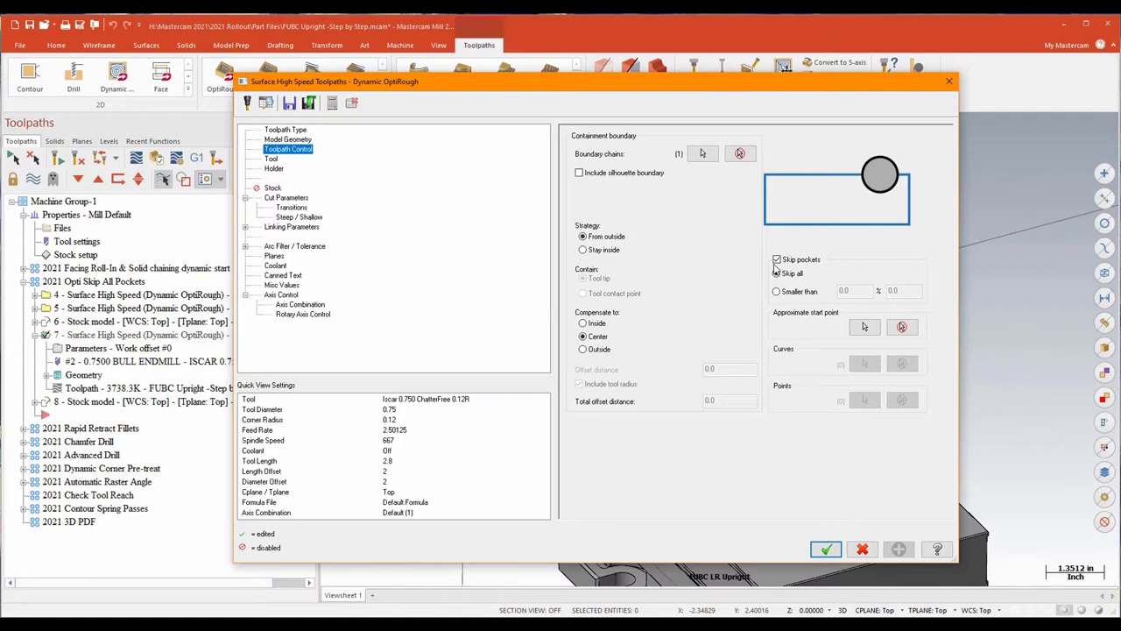
left_click(825, 548)
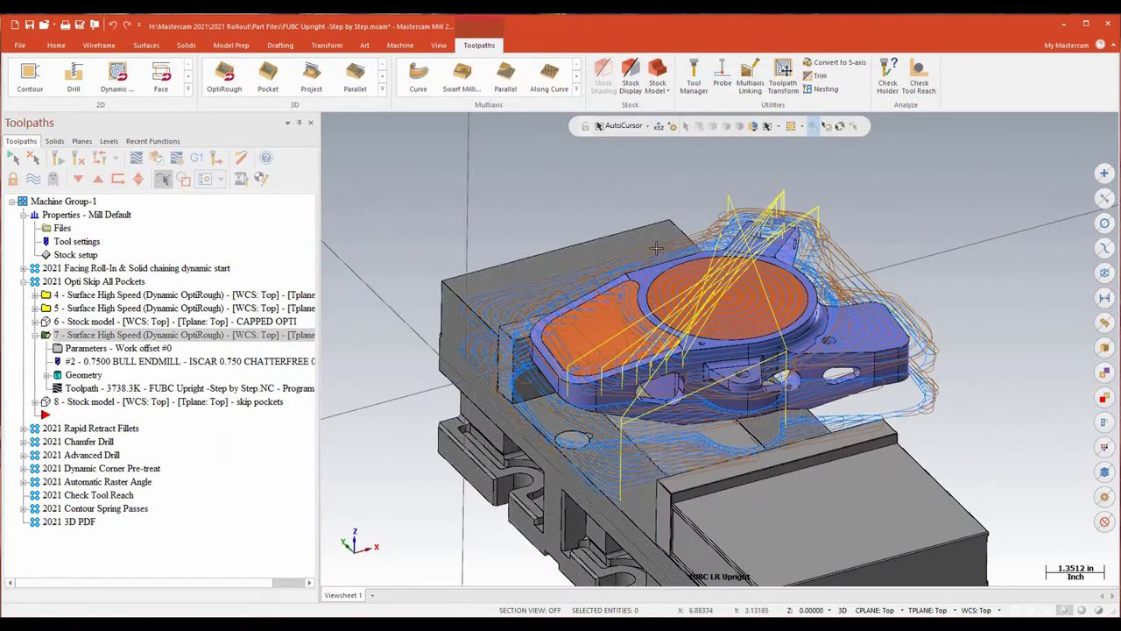
- Hide the Plug Surfaces level and return to the operations list
key("alt+z")
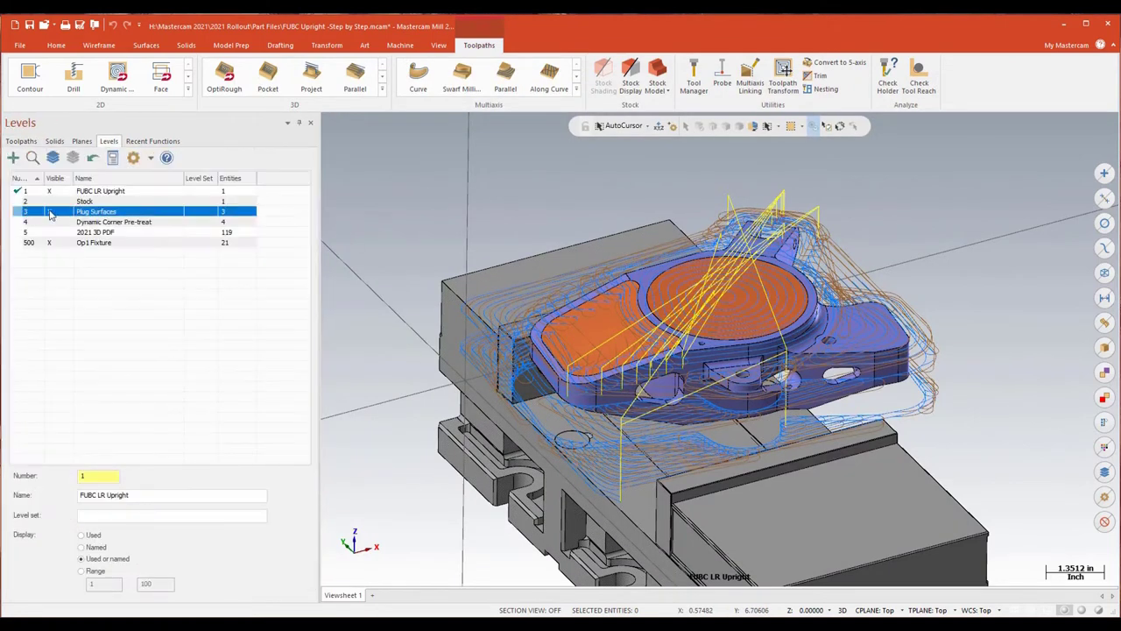
left_click(50, 213)
left_click(21, 141)
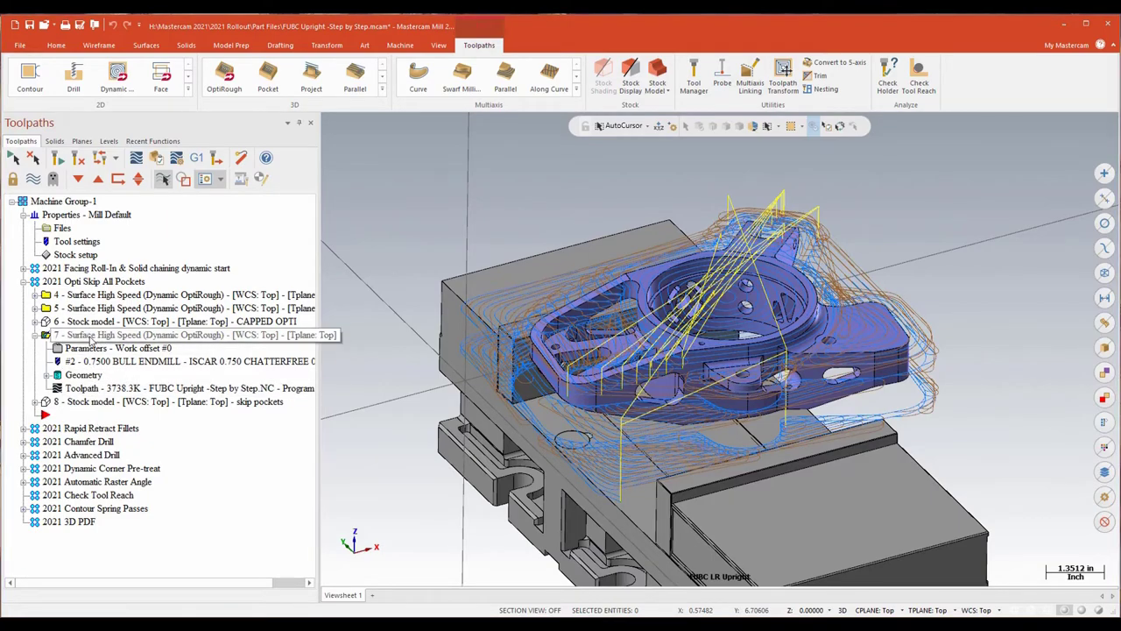
- Select OptiRough operation 5 and examine its toolpath on the unplugged part from the side and from above
scroll(82, 316, "right", 2)
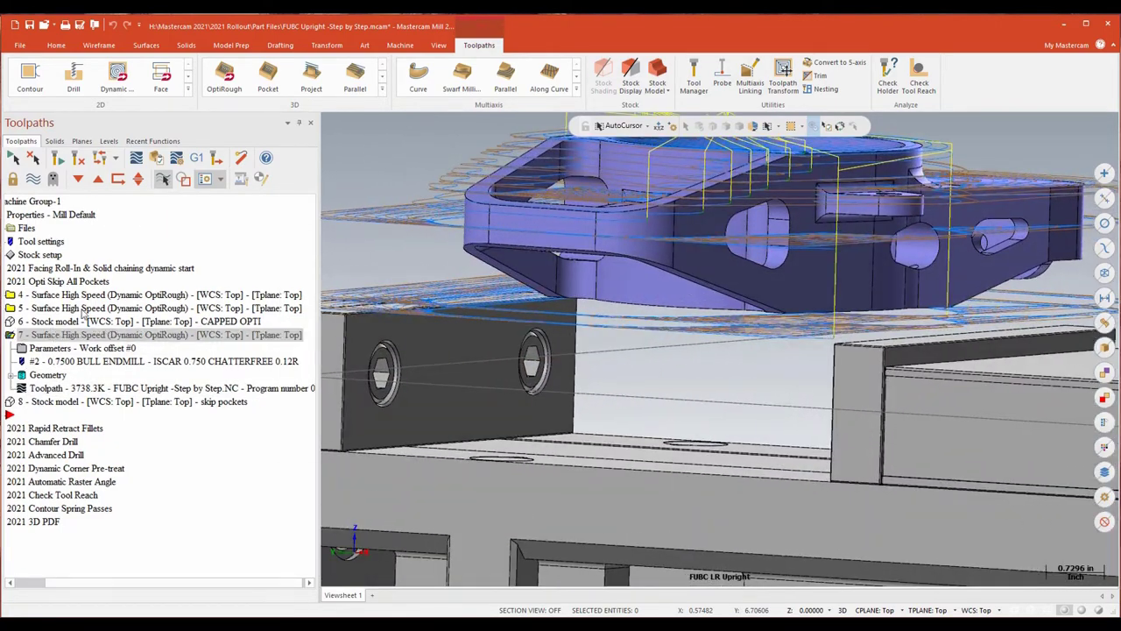
left_click(82, 309)
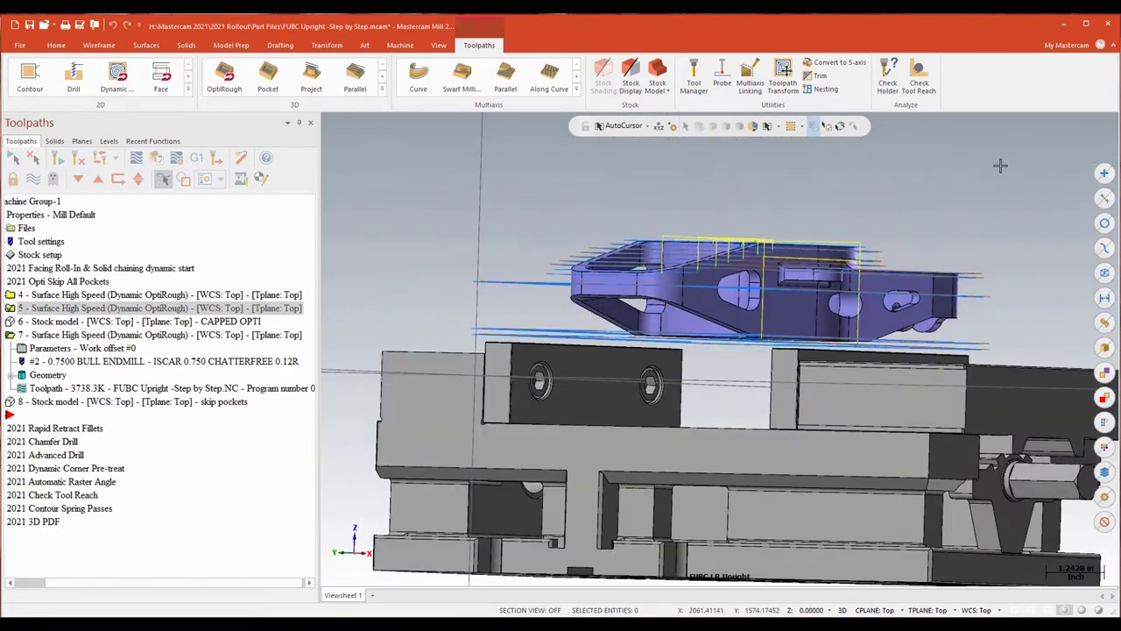
middle_click_drag(1001, 165, 561, 219)
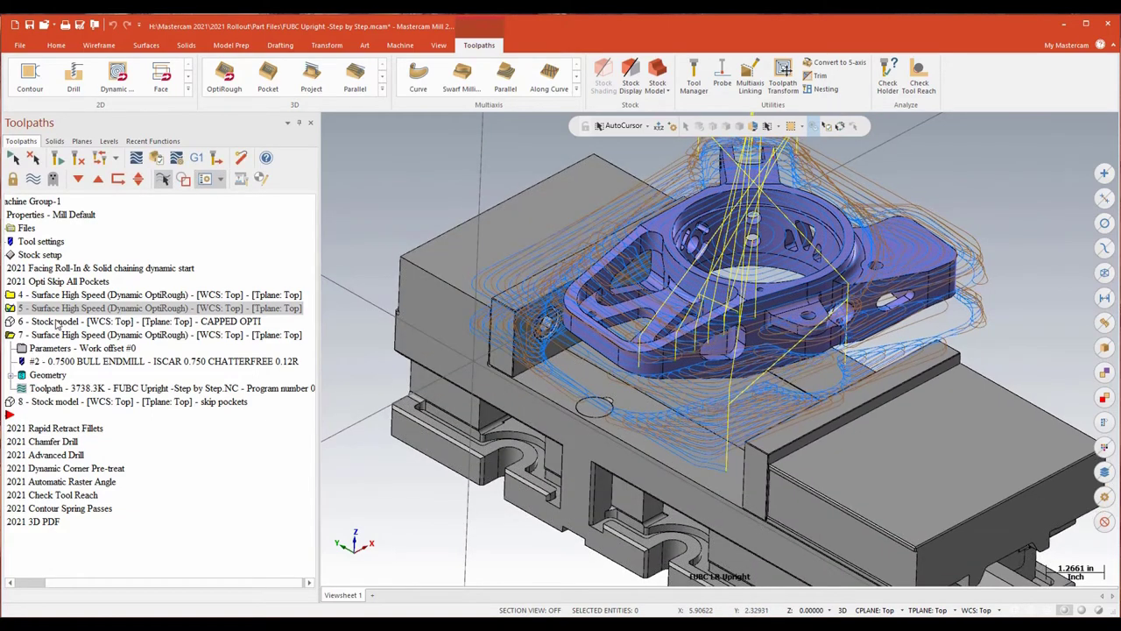
- Inspect the CAPPED OPTI stock model, the toolpath of operation 7 and the skip pockets stock model to compare the roughing results
left_click(58, 322)
middle_click_drag(652, 259, 613, 263)
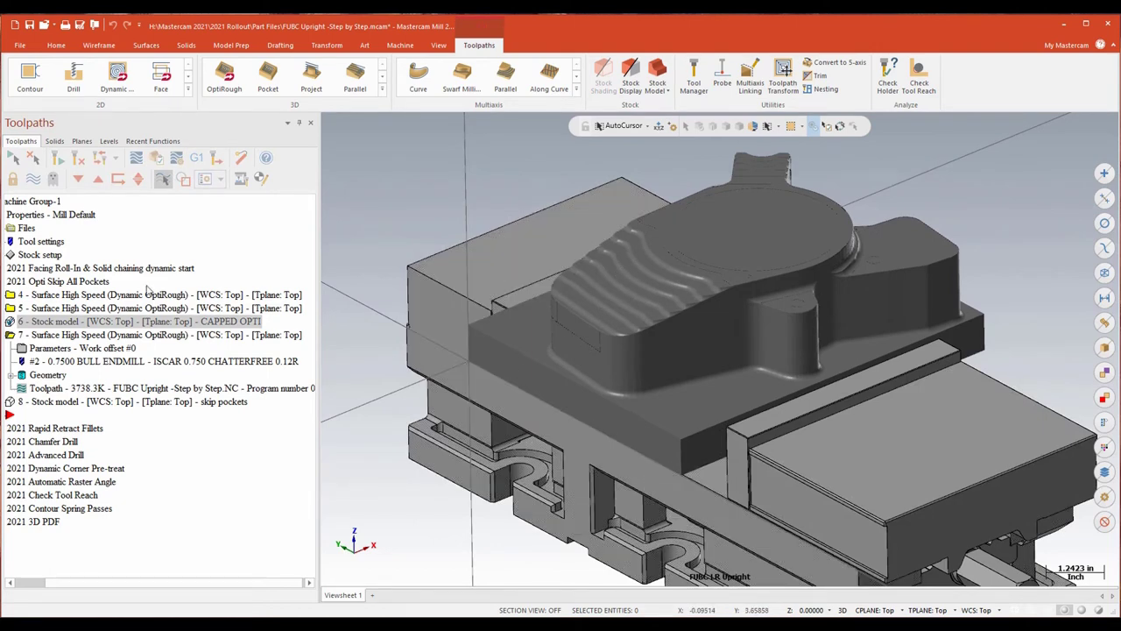
left_click(85, 337)
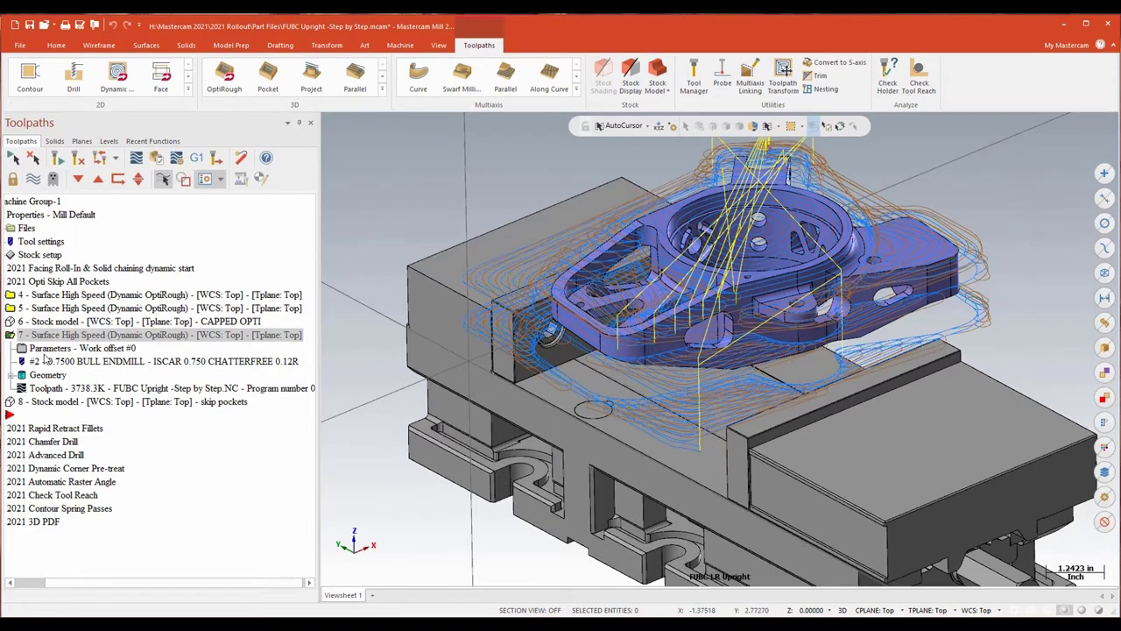
left_click(52, 401)
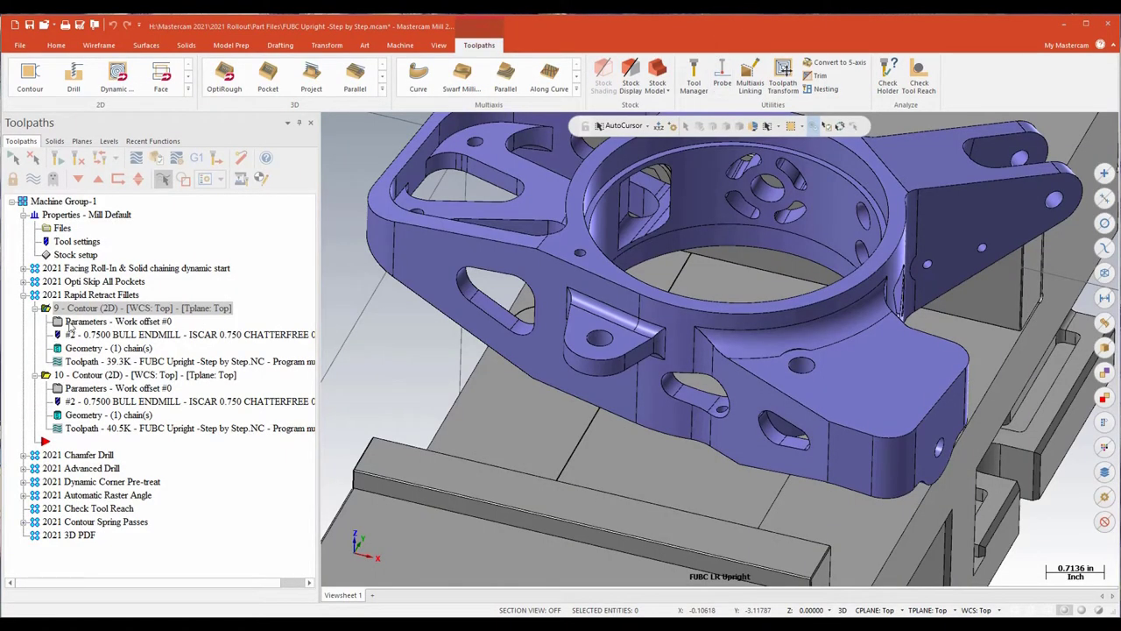
- Display the toolpath of Contour operation 9 in the Rapid Retract Fillets group and examine it closely at the side lug
left_click(33, 178)
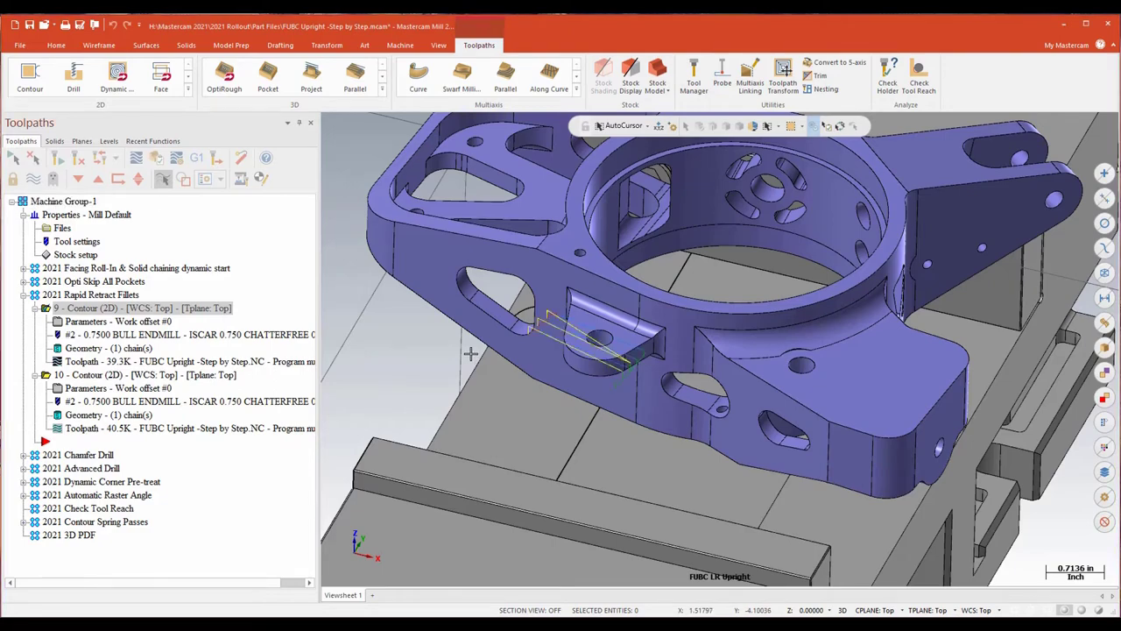
scroll(359, 377, "up", 4)
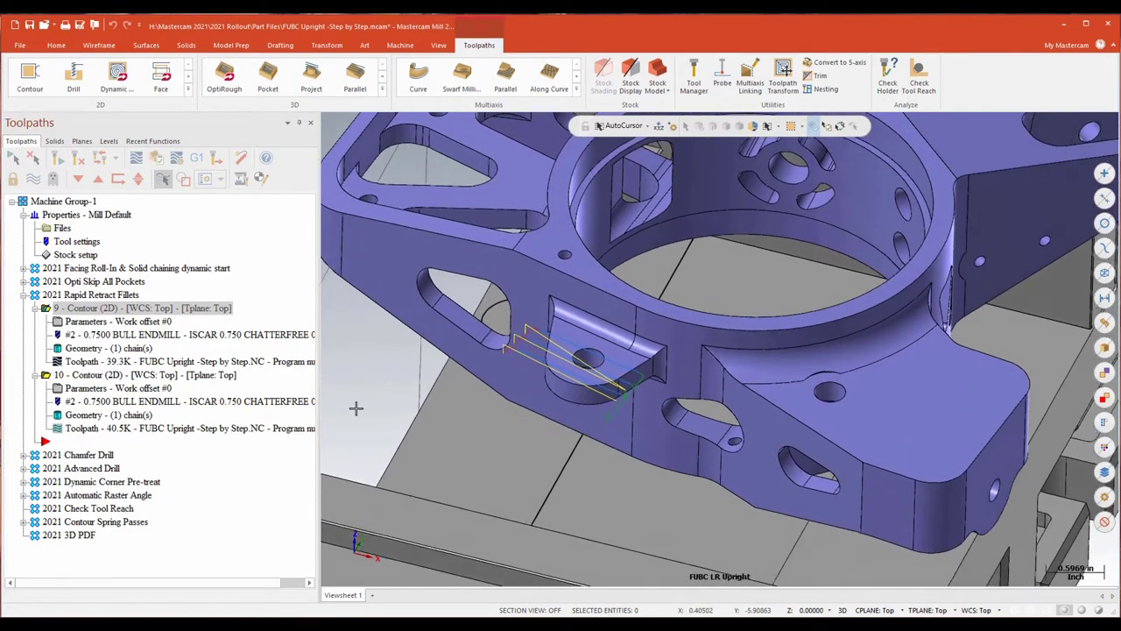
- Backplot Contour operation 9 and play its tool motion around the side lug
left_click(136, 157)
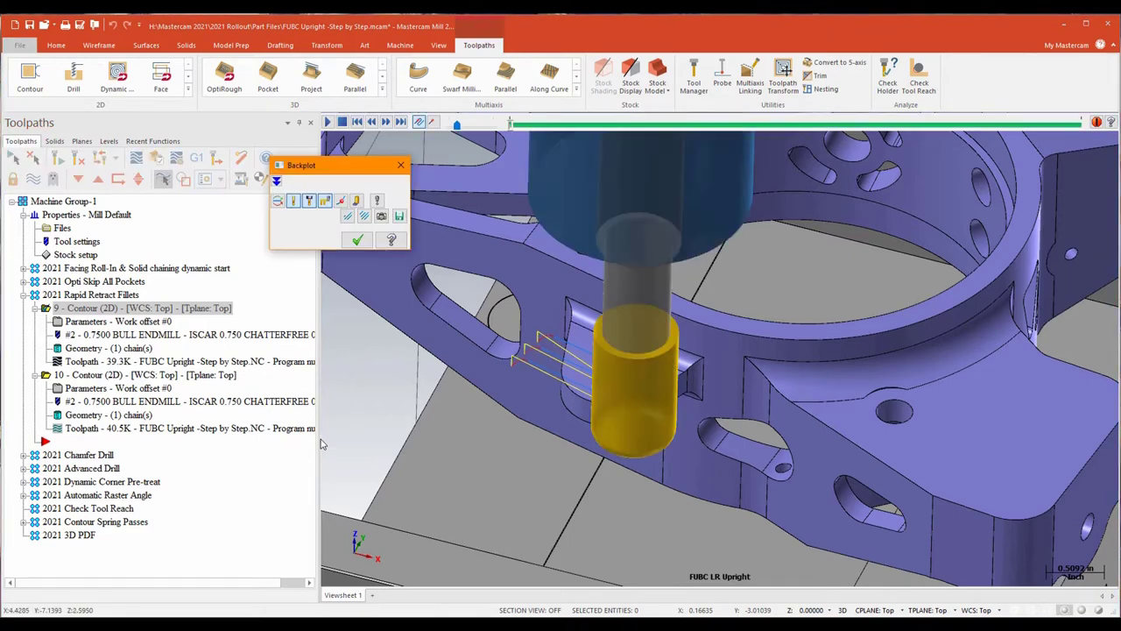
left_click(330, 124)
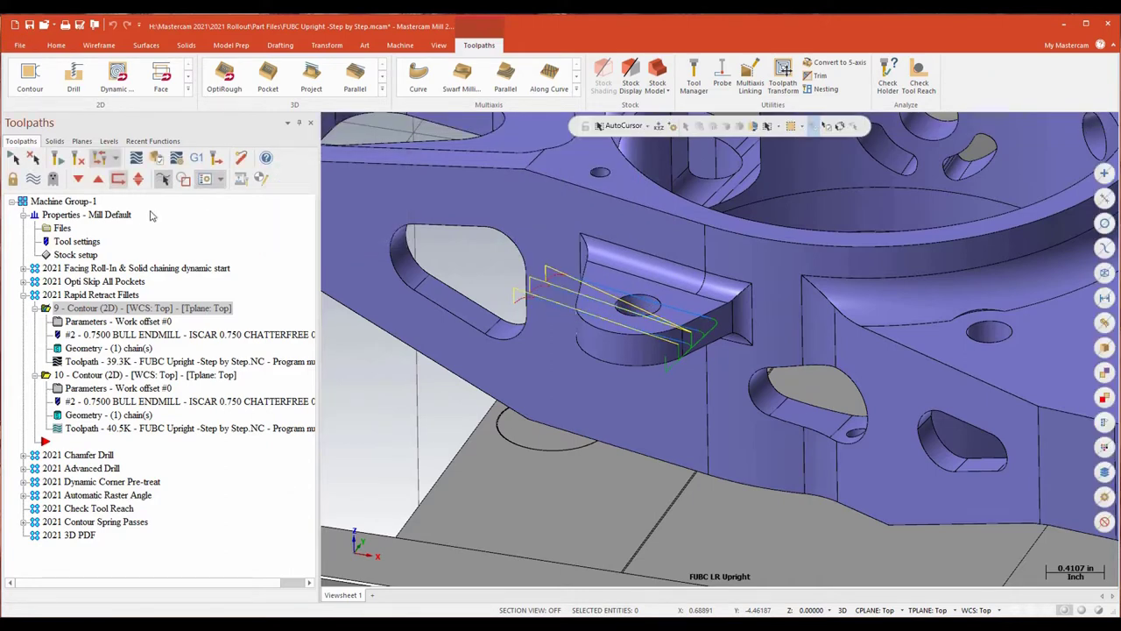
- Load operation 9 into the simulator with the workpiece shown and play it in Backplot mode
left_click(157, 158)
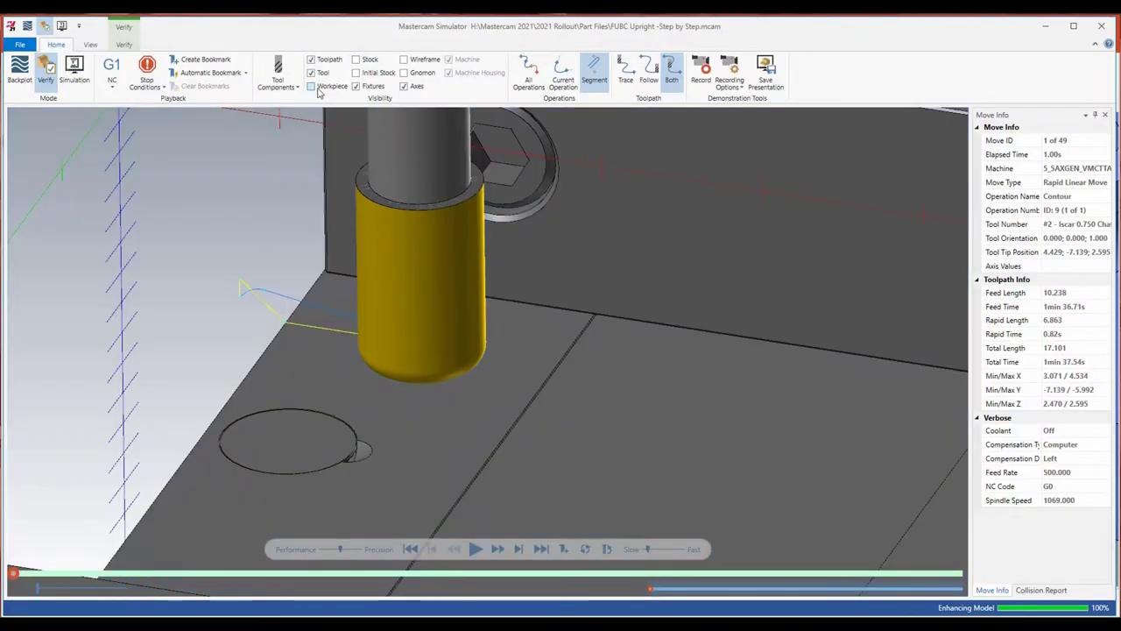
left_click(312, 86)
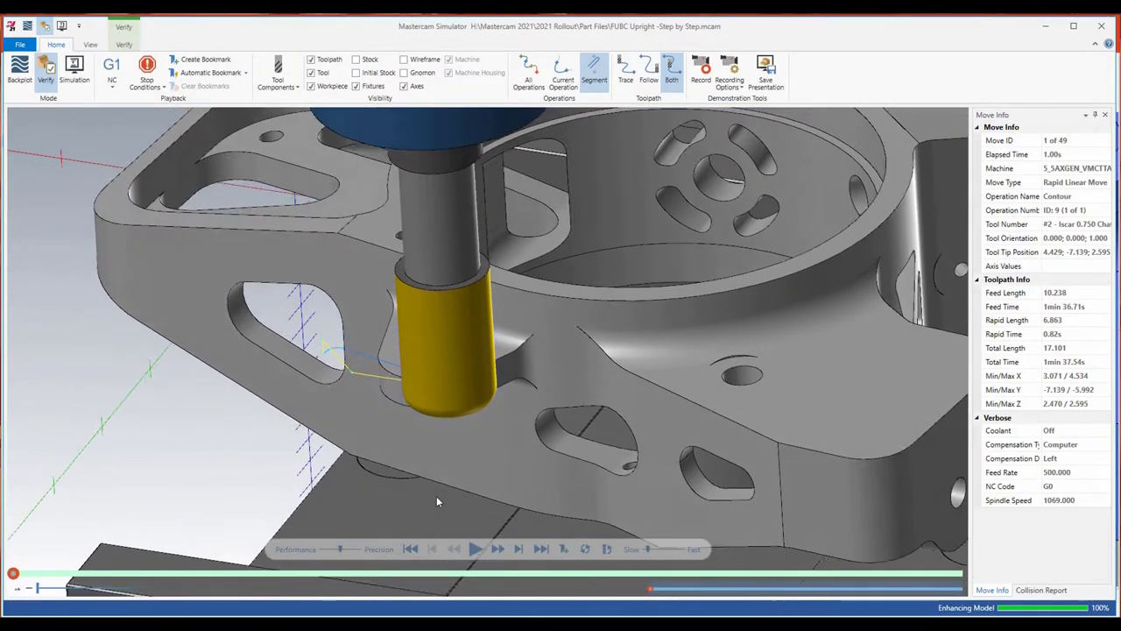
left_click(19, 70)
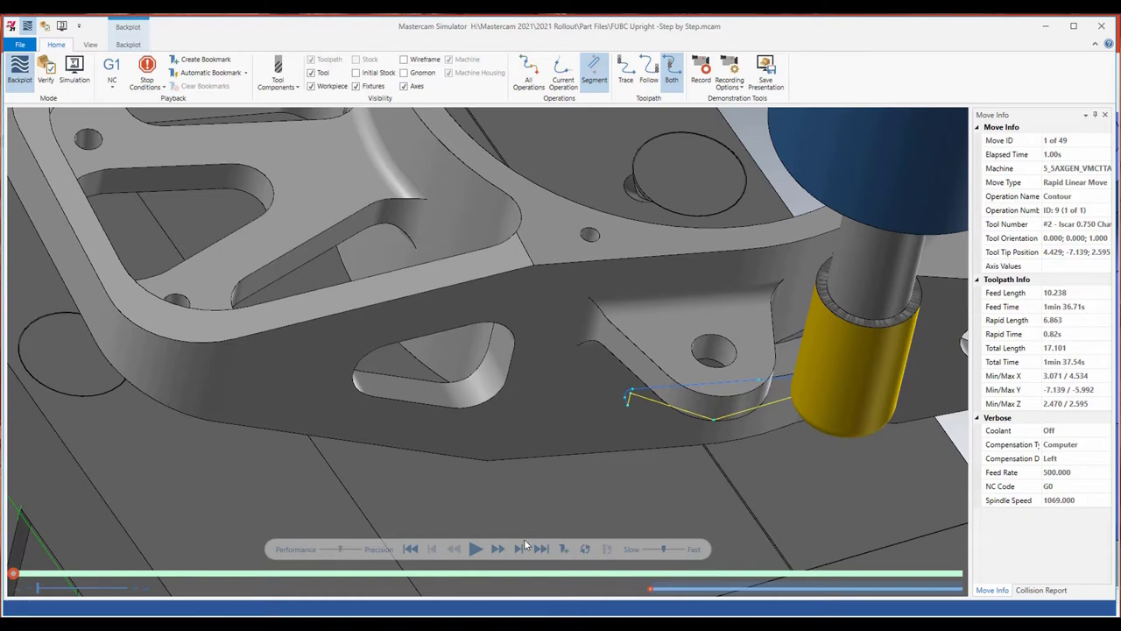
left_click(478, 549)
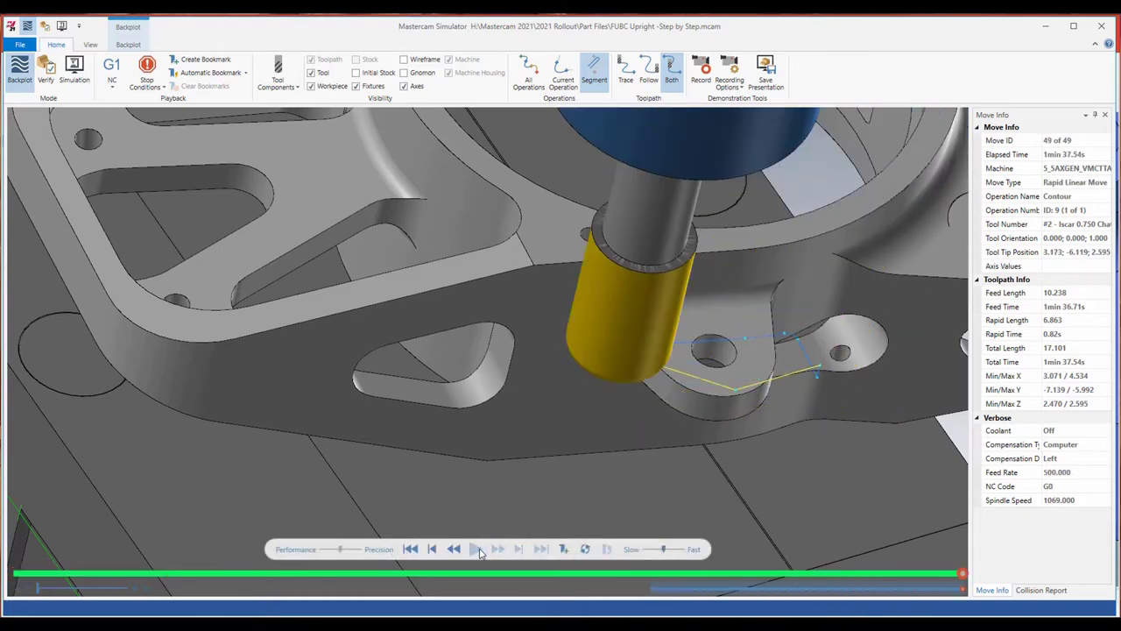
- Show the toolpath for the current operation, replay operation 9 from the start at a slower speed, and close the simulator
left_click(562, 72)
left_click(410, 549)
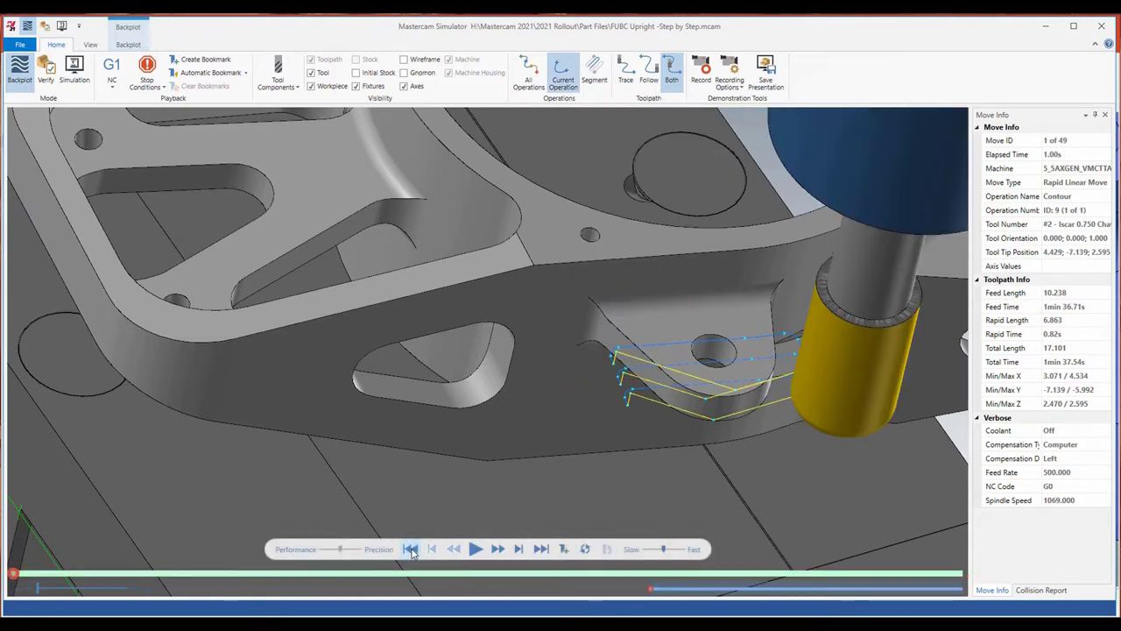
left_click(476, 549)
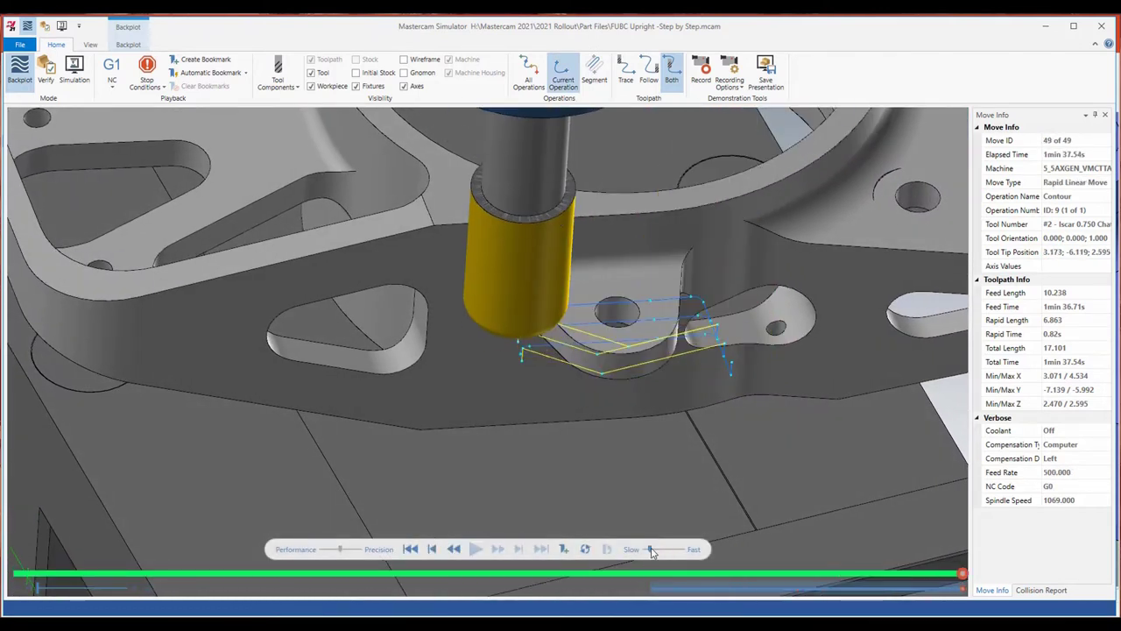
left_click(410, 549)
left_click(475, 549)
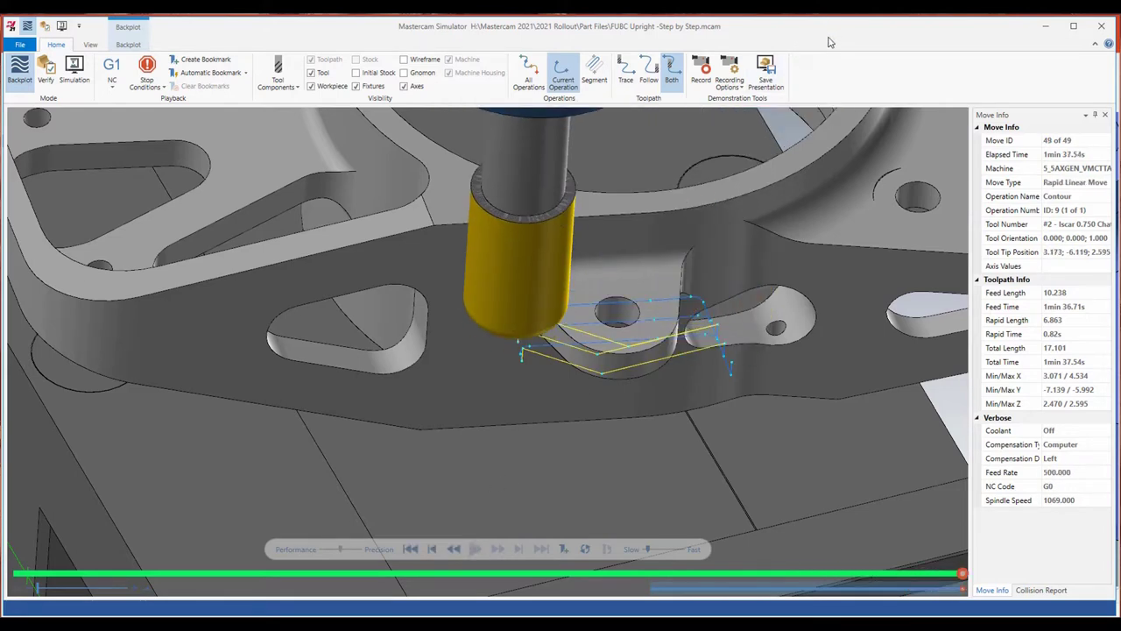
left_click(1102, 26)
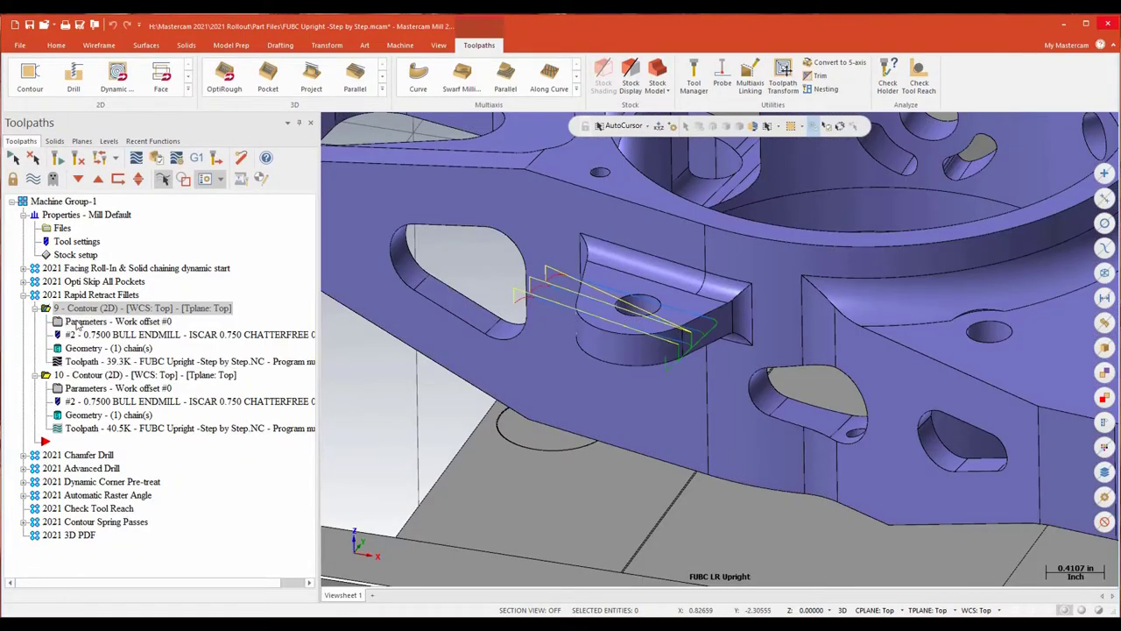
- Enable Output feed move at 500.0 in the linking parameters of Contour operation 9 and regenerate the operation
left_click(77, 322)
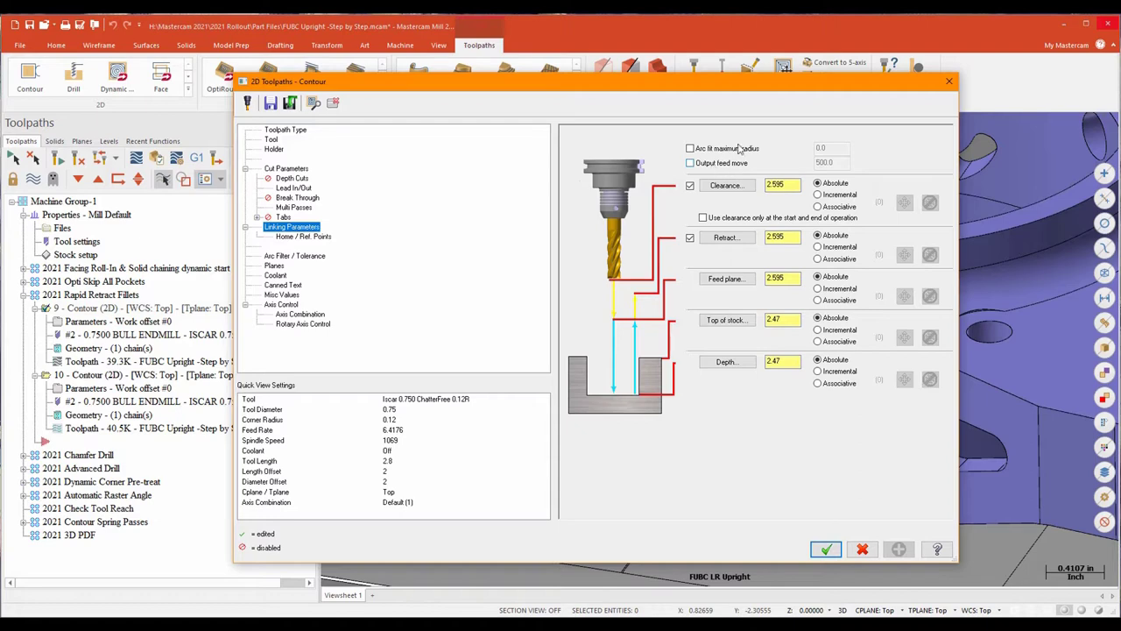
left_click(690, 164)
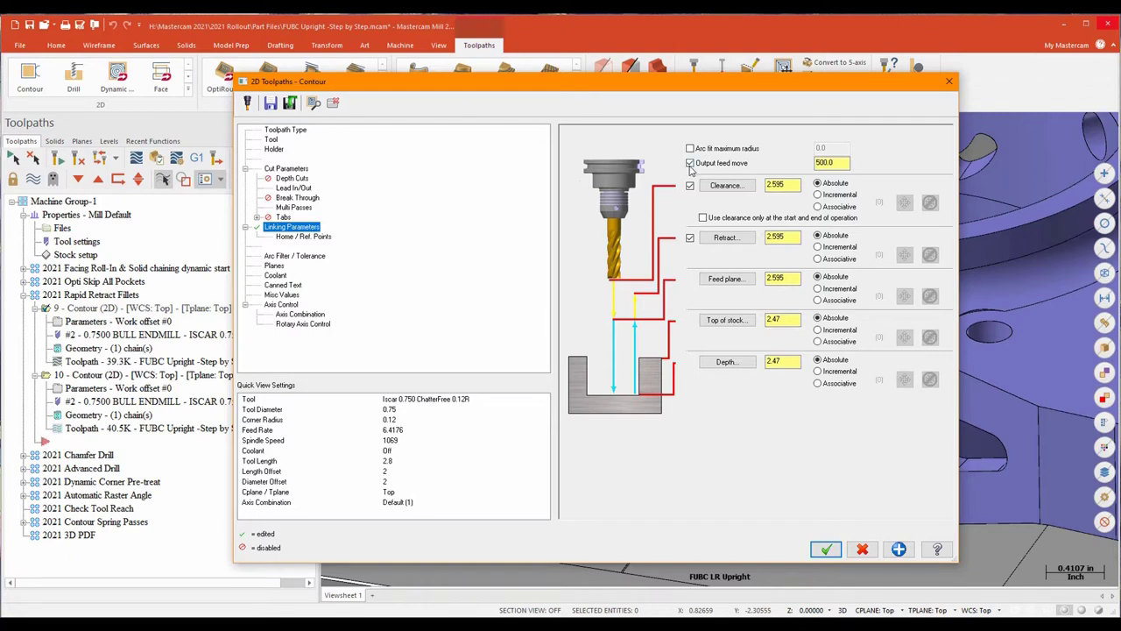
left_click(824, 162)
left_click(825, 549)
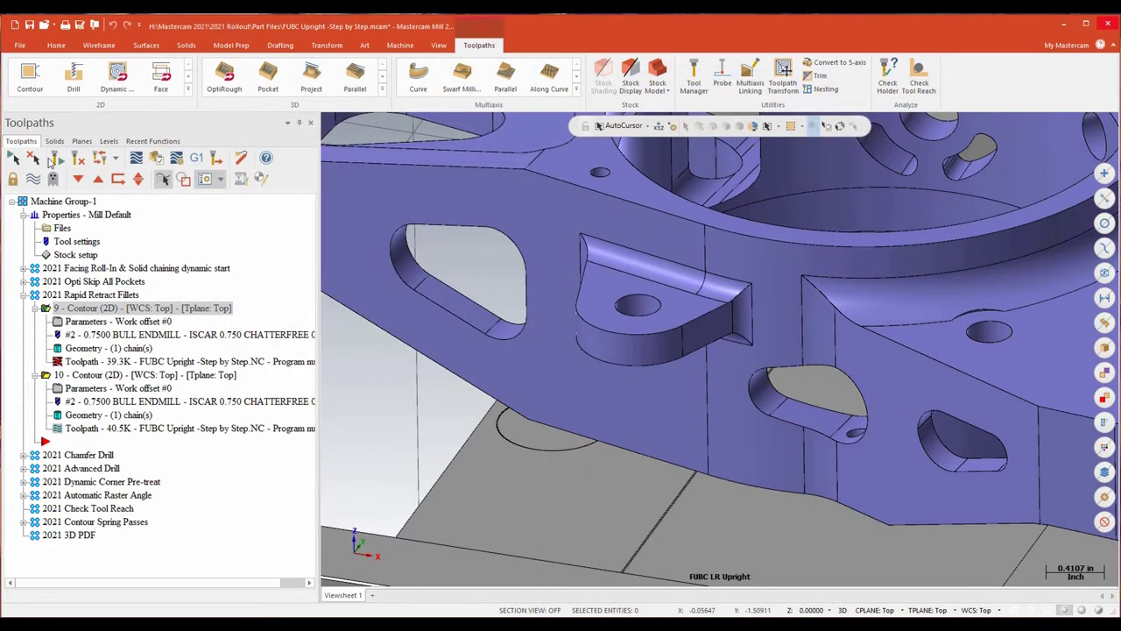
left_click(56, 159)
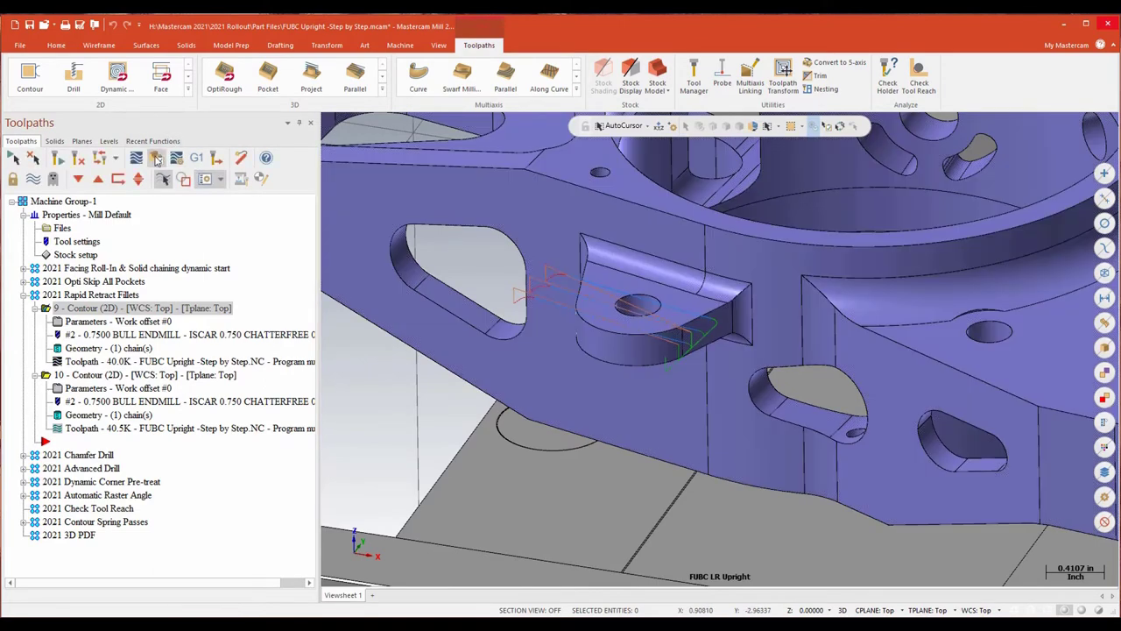
- Play the regenerated operation 9 in the simulator to check its feed-rate retract moves, and close the simulator
left_click(156, 158)
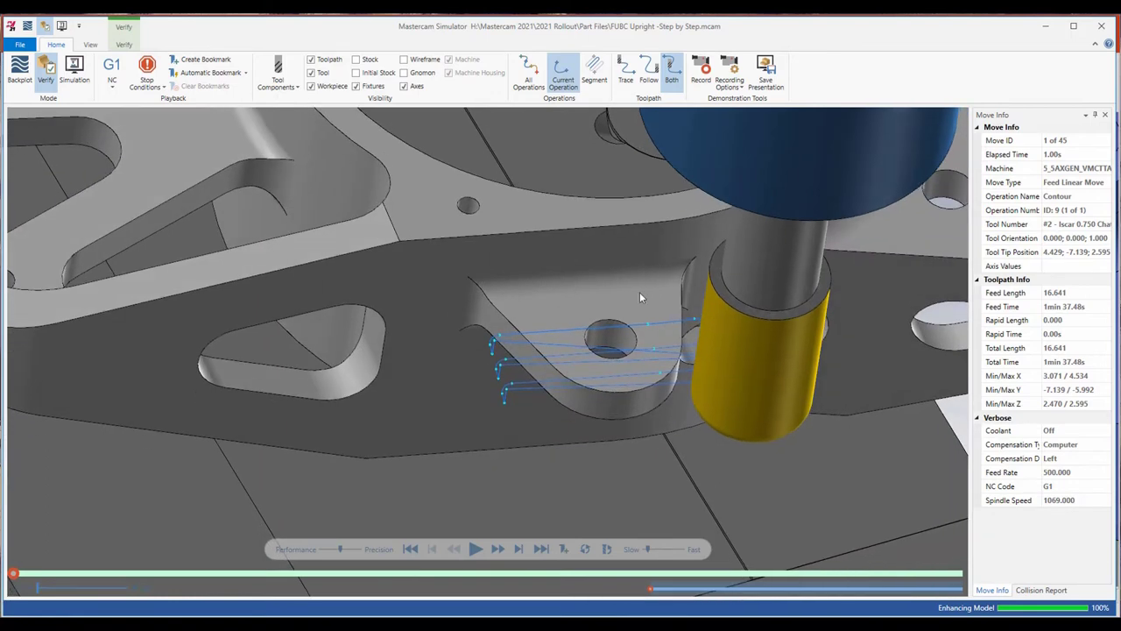
left_click(475, 549)
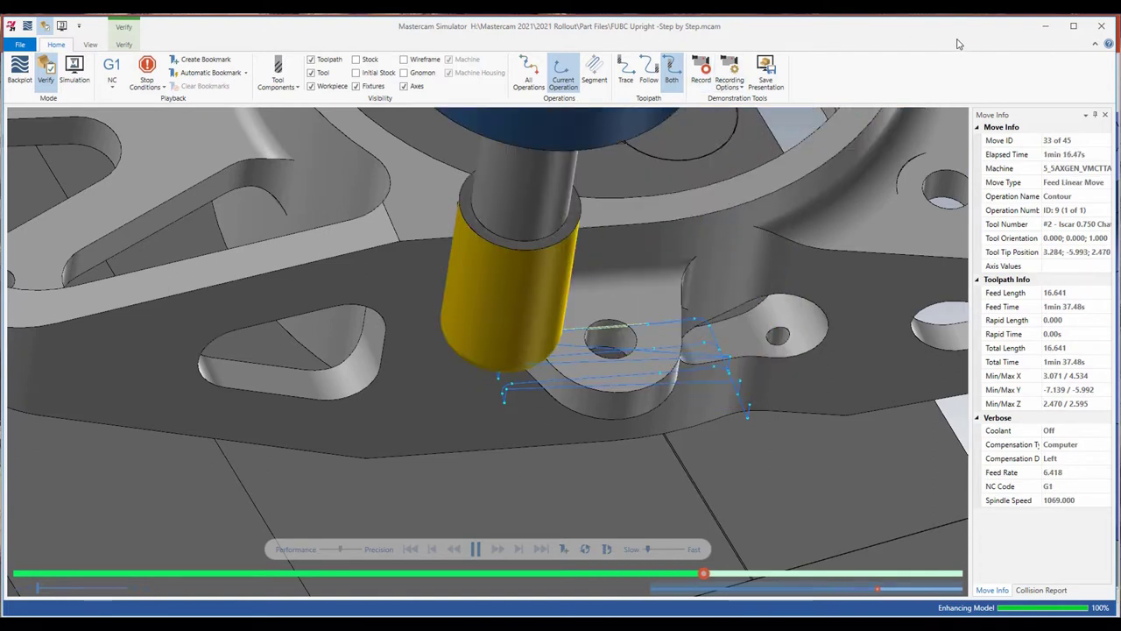
left_click(1104, 30)
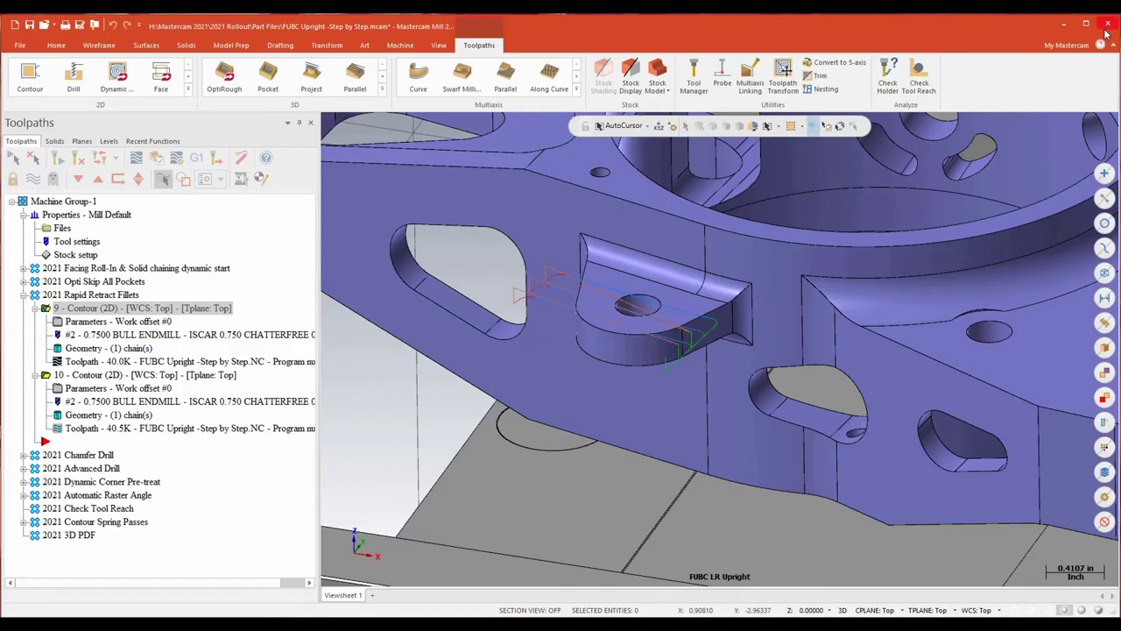
- Check the linking parameters of Contour operation 10 and examine its retract moves above the side lug
left_click(85, 389)
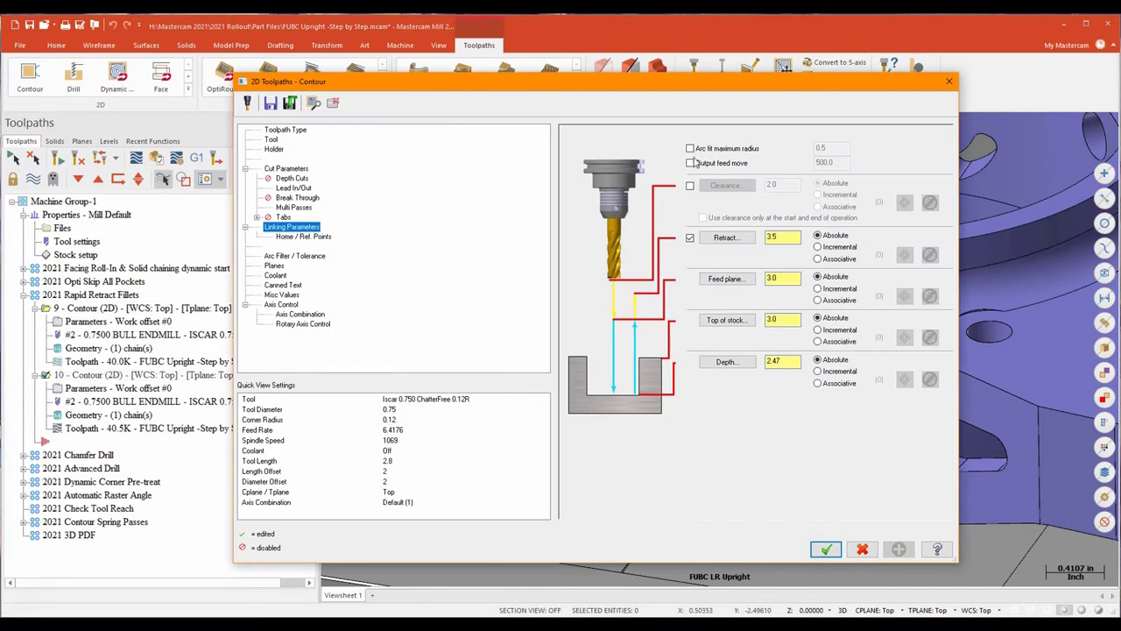
left_click(690, 149)
left_click(825, 550)
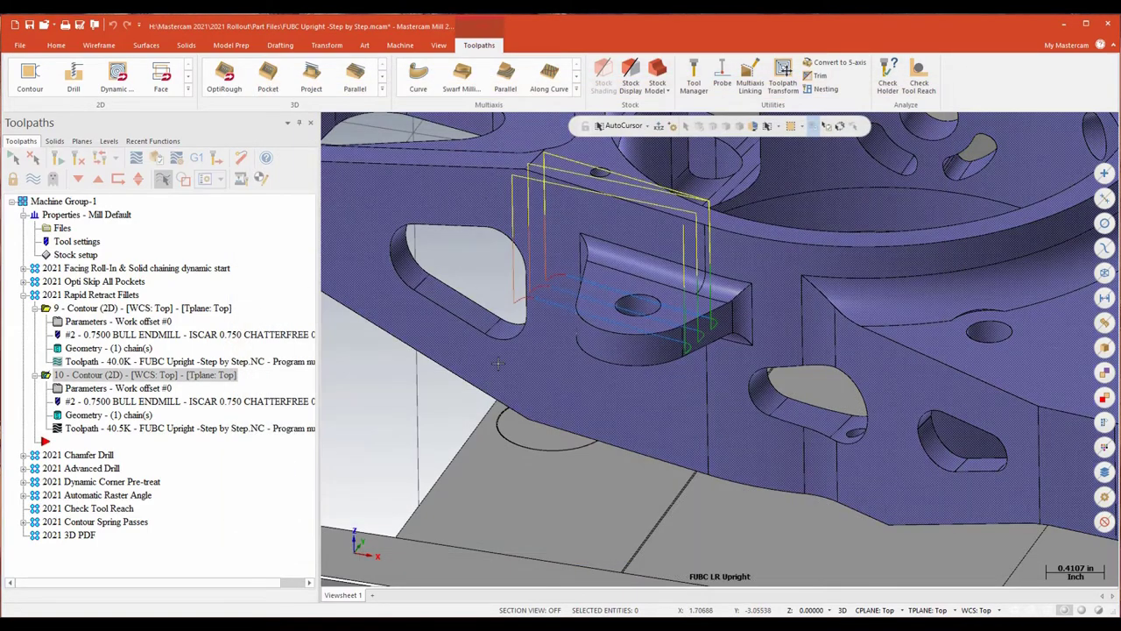
middle_click_drag(524, 388, 579, 299)
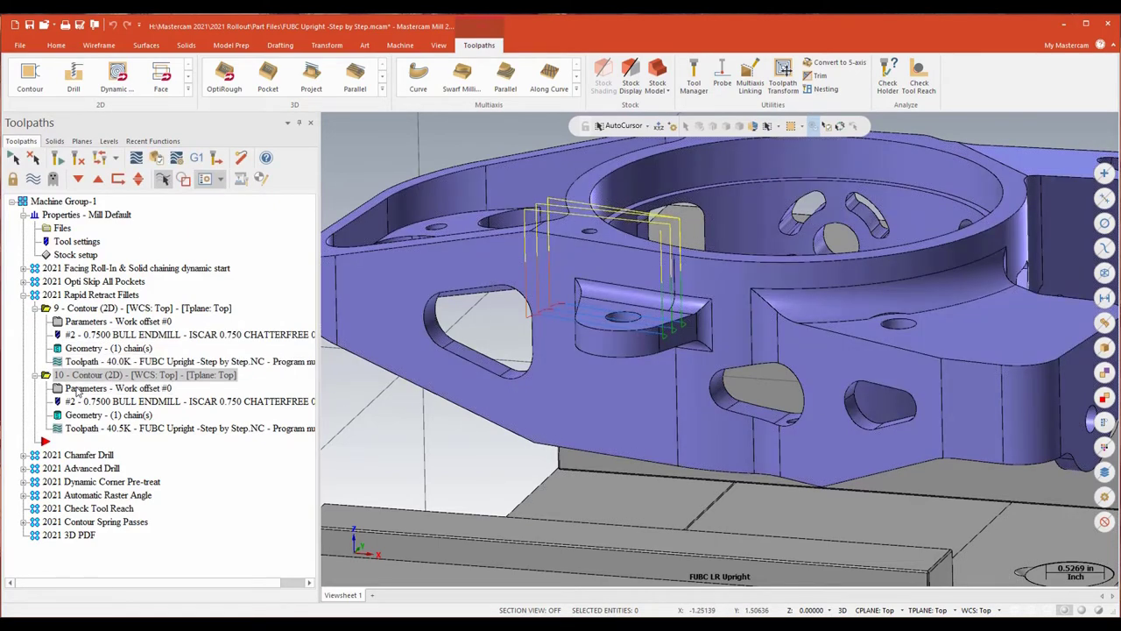
- Enable Arc fit maximum radius at 0.5 in the linking parameters of Contour operation 10 and regenerate the operation
left_click(95, 388)
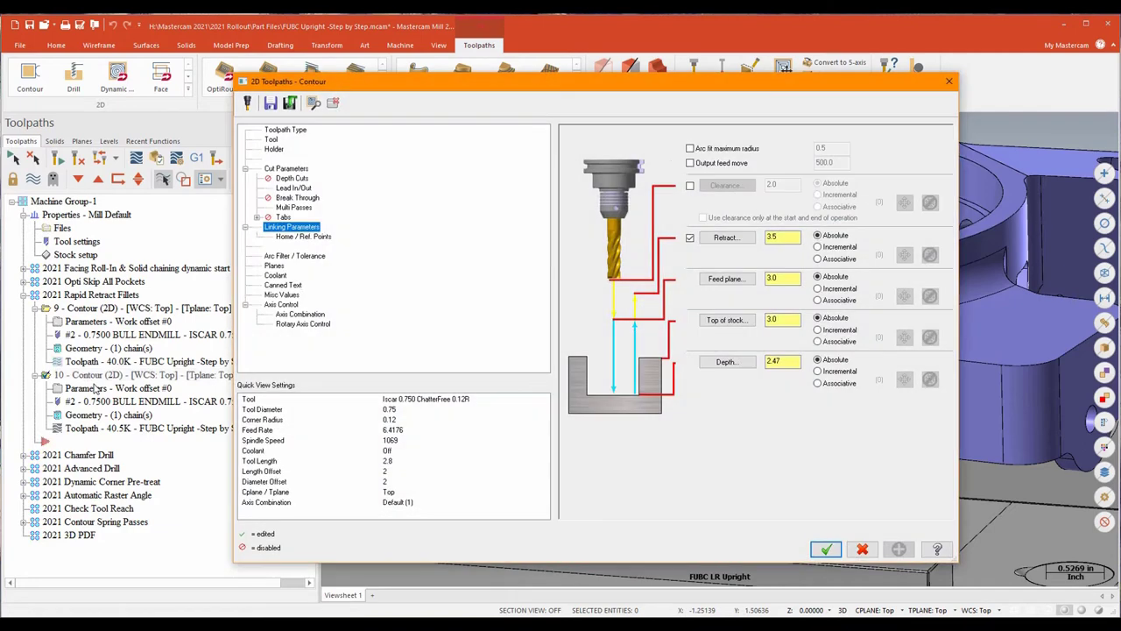
left_click(691, 164)
left_click(691, 164)
left_click(697, 150)
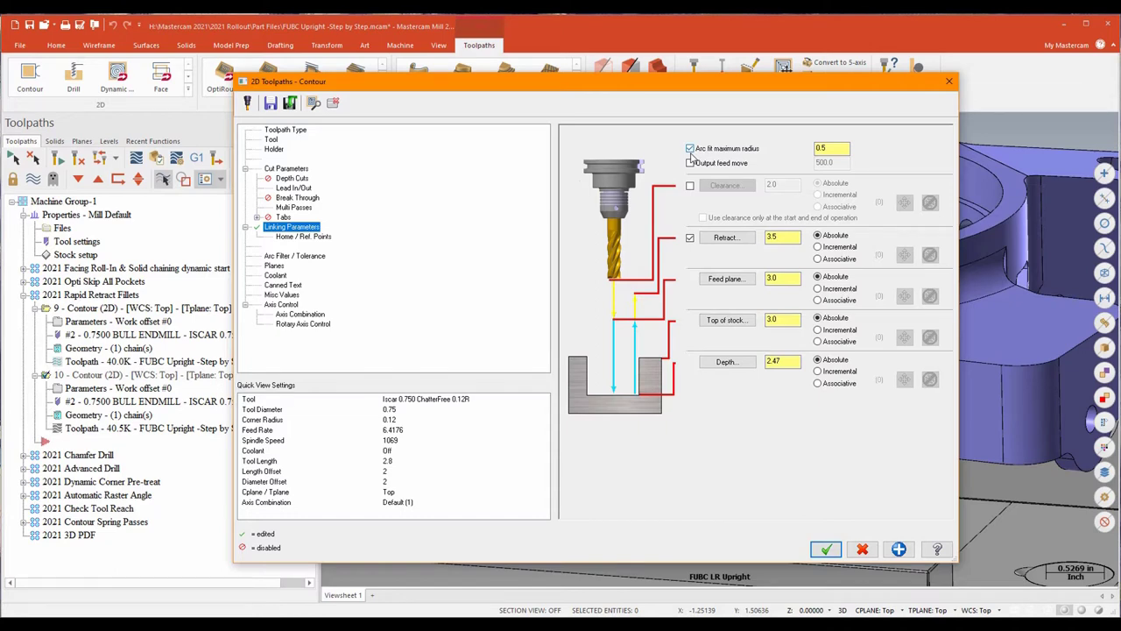
left_click(832, 147)
left_click(825, 548)
left_click(57, 159)
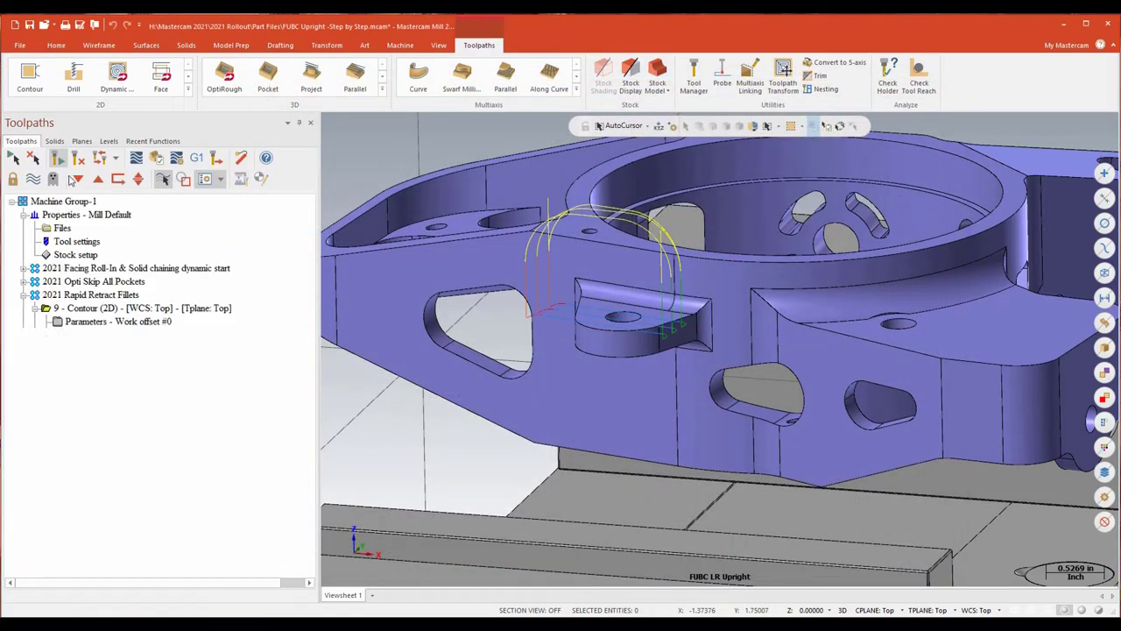
- Backplot operation 10 to examine the arc-fitted rapid retracts, and close the backplot
left_click(135, 158)
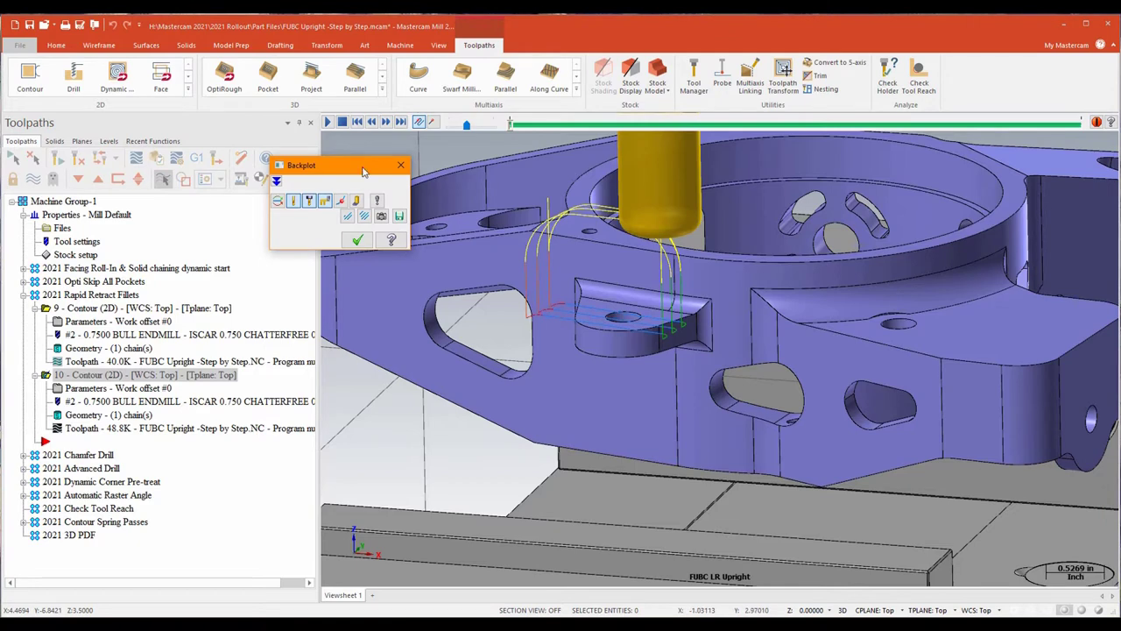
left_click_drag(364, 169, 325, 175)
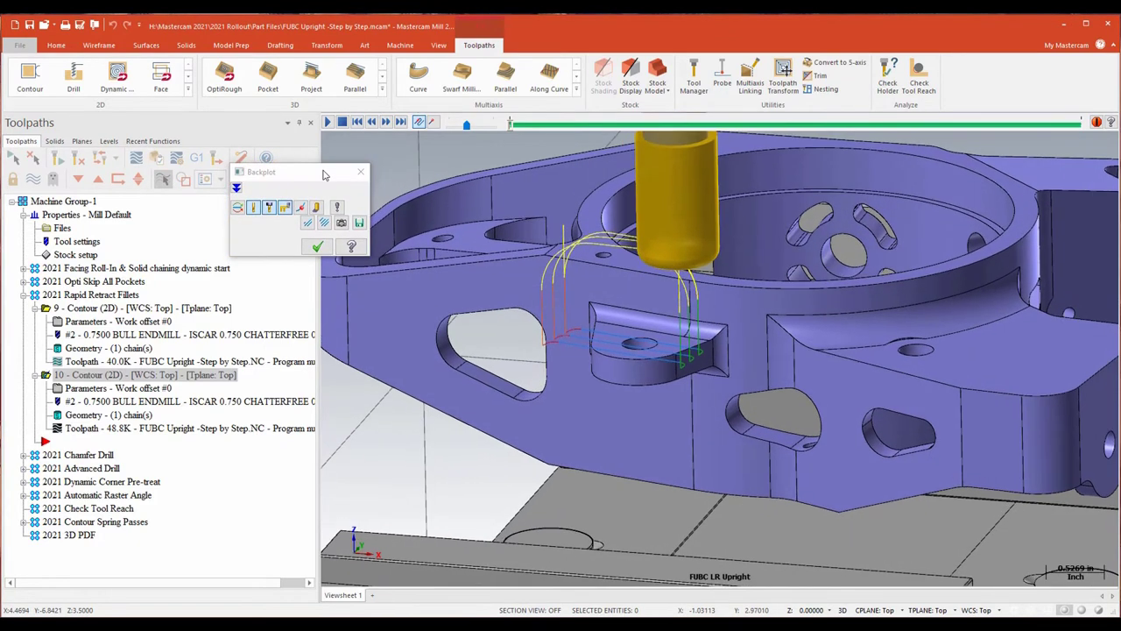
left_click(329, 122)
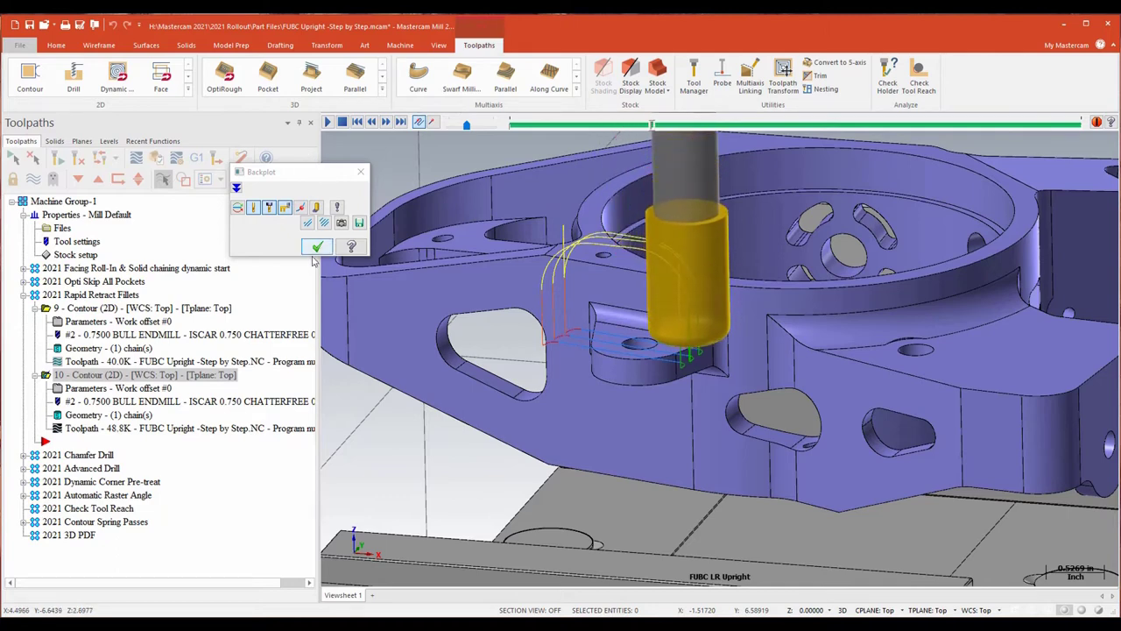
left_click(319, 248)
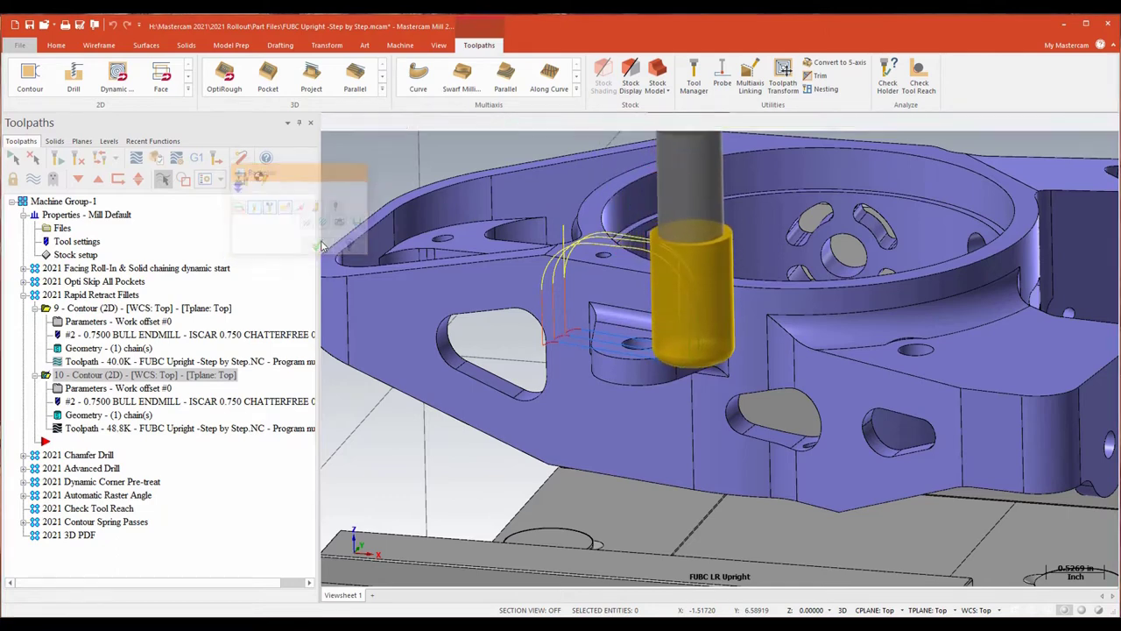
- Enable Output feed move at 500.0 for operation 10 alongside the arc fit, and regenerate the operation
left_click(91, 395)
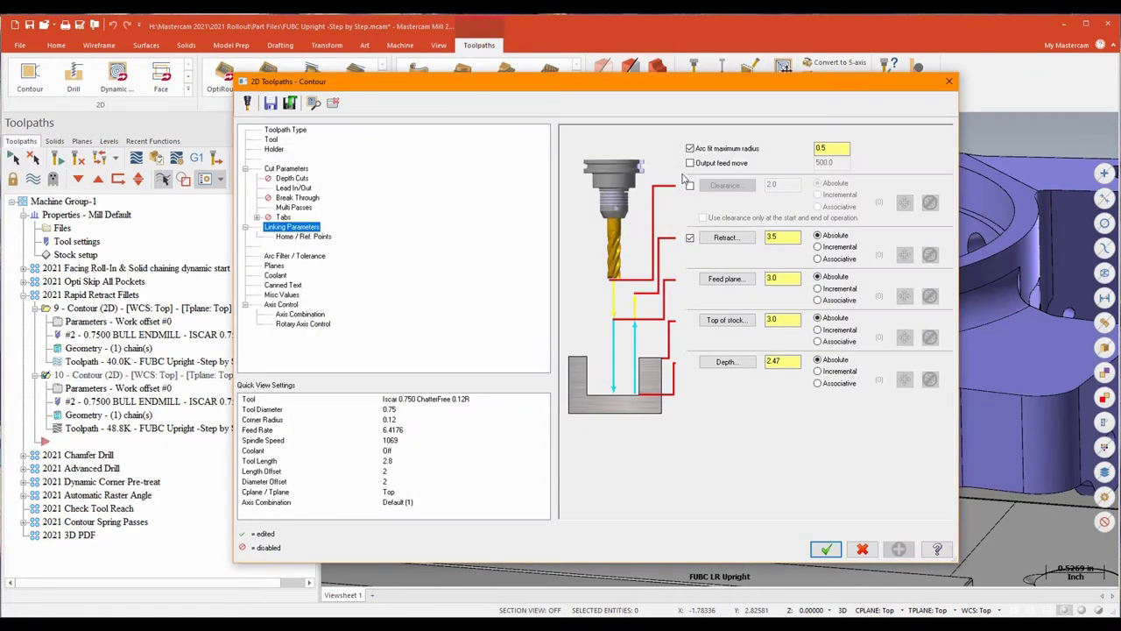
left_click(690, 164)
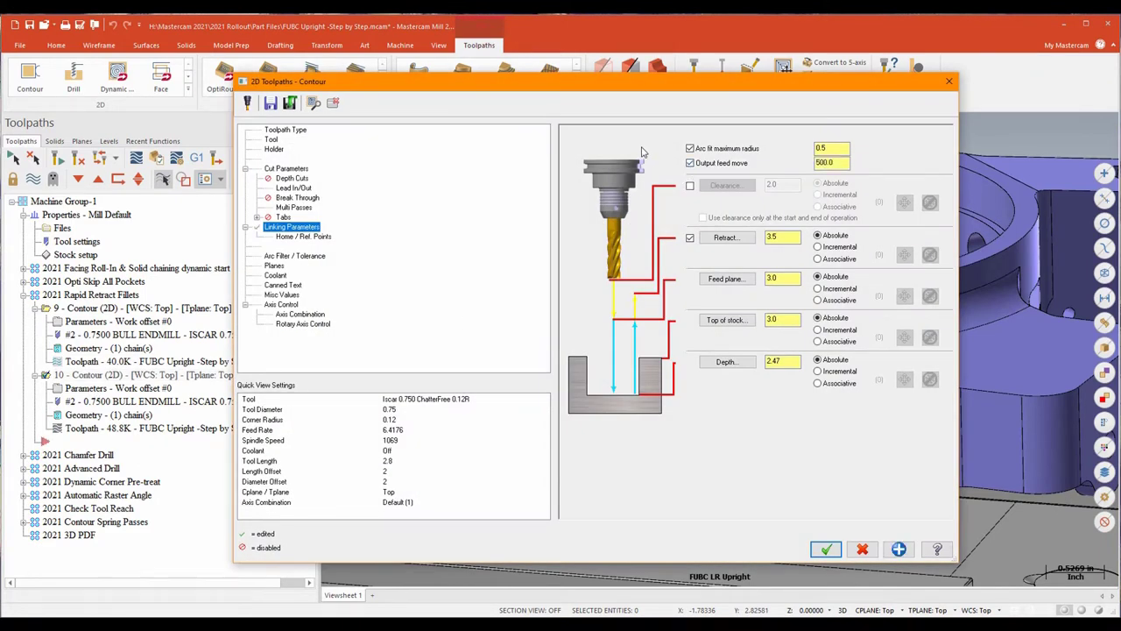
left_click(825, 548)
left_click(57, 158)
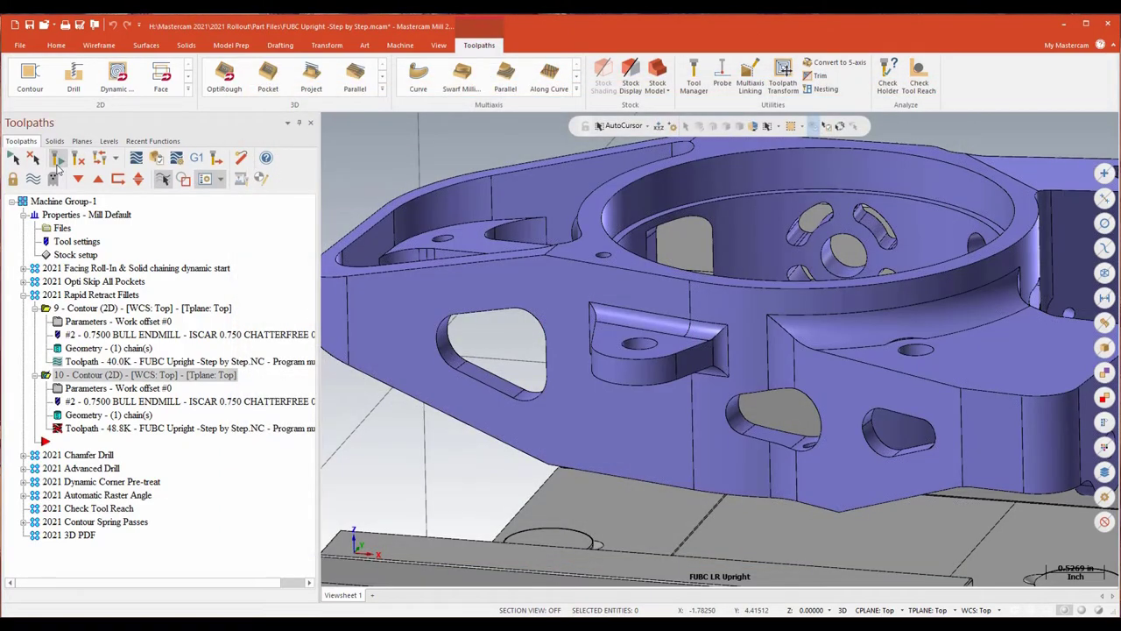
- Backplot the regenerated operation 10 to examine its arc-fitted feed-rate retracts, and close the backplot
left_click(198, 158)
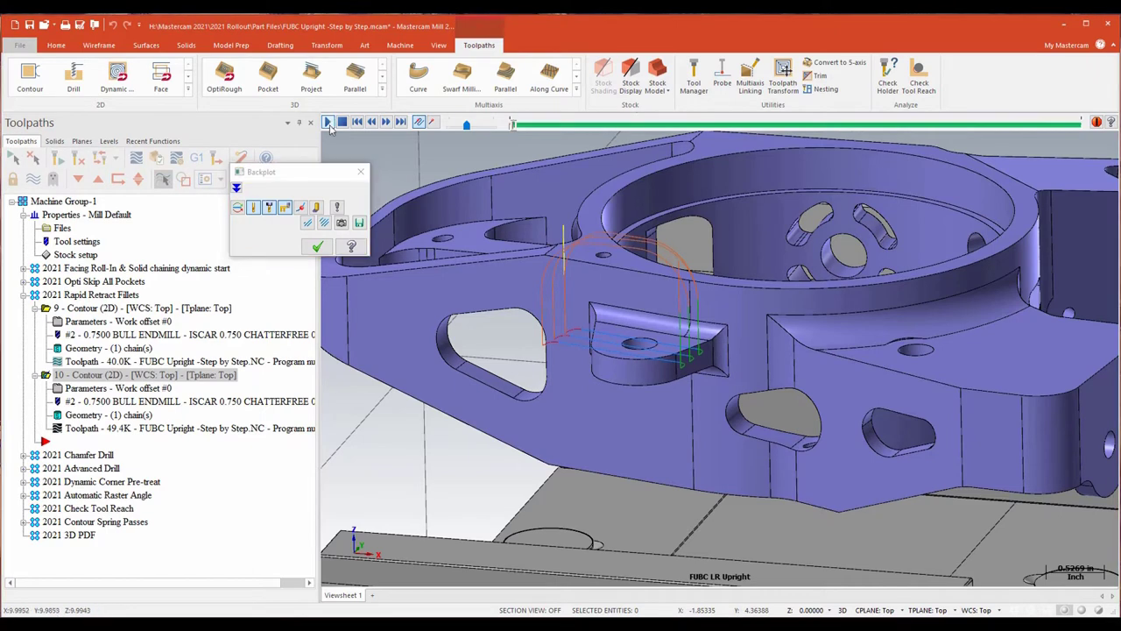
left_click(418, 122)
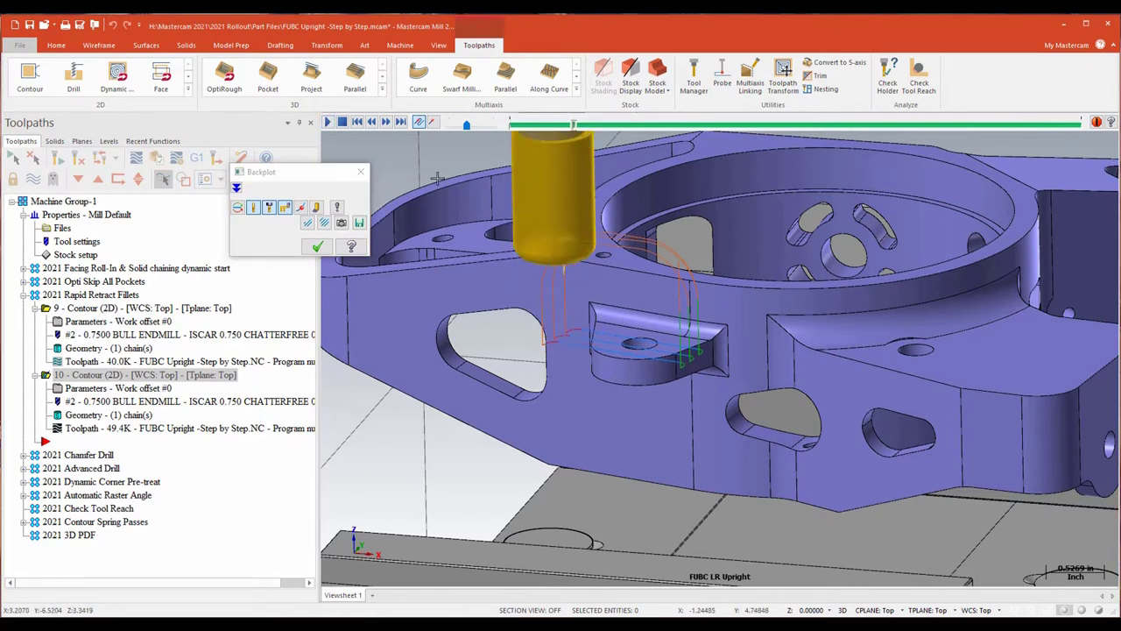
key("alt+Left")
key("alt+Left")
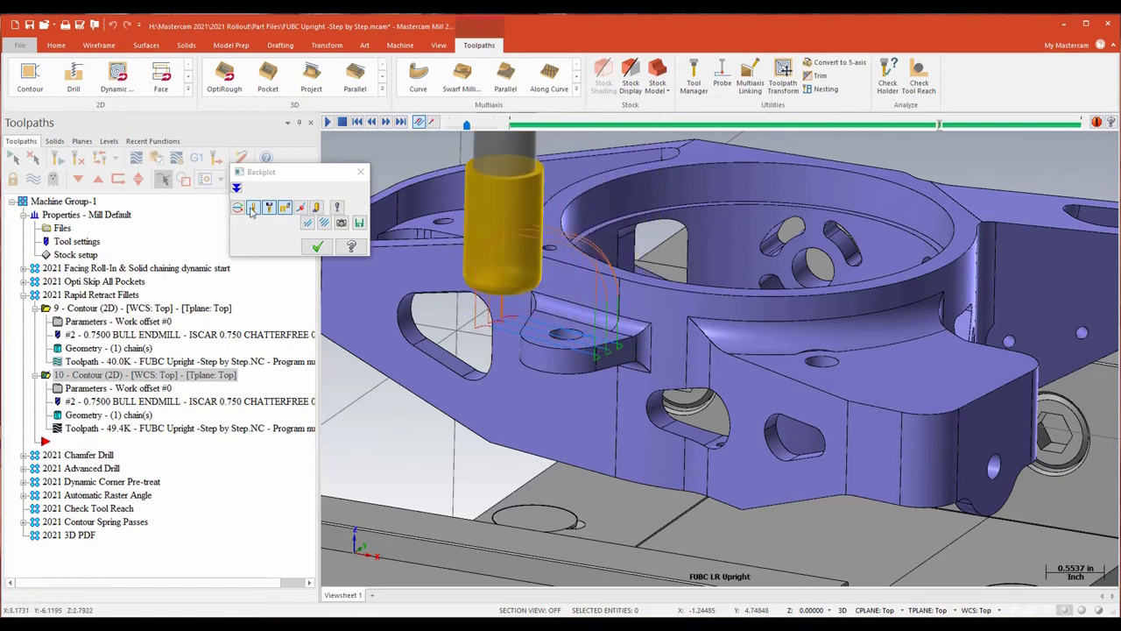
left_click(318, 246)
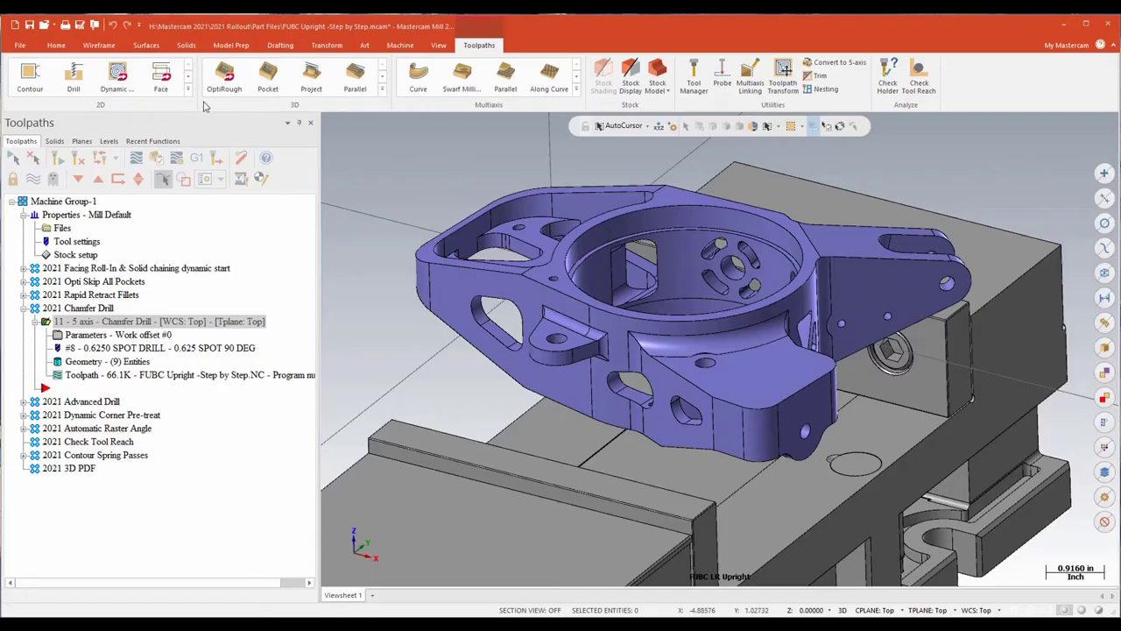
left_click(187, 89)
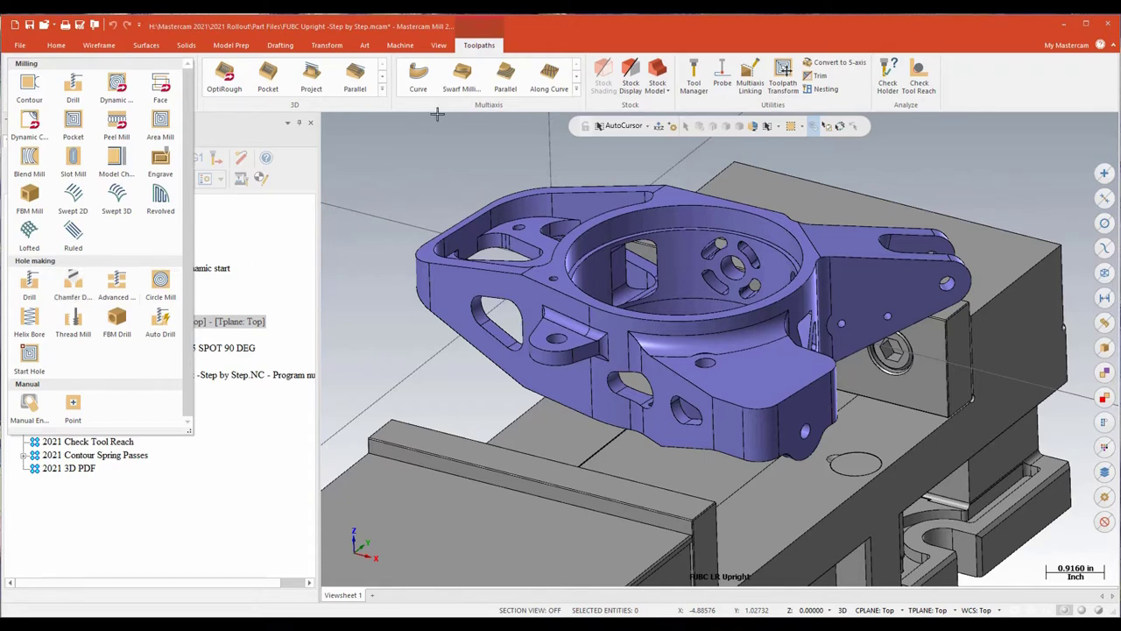
left_click(533, 45)
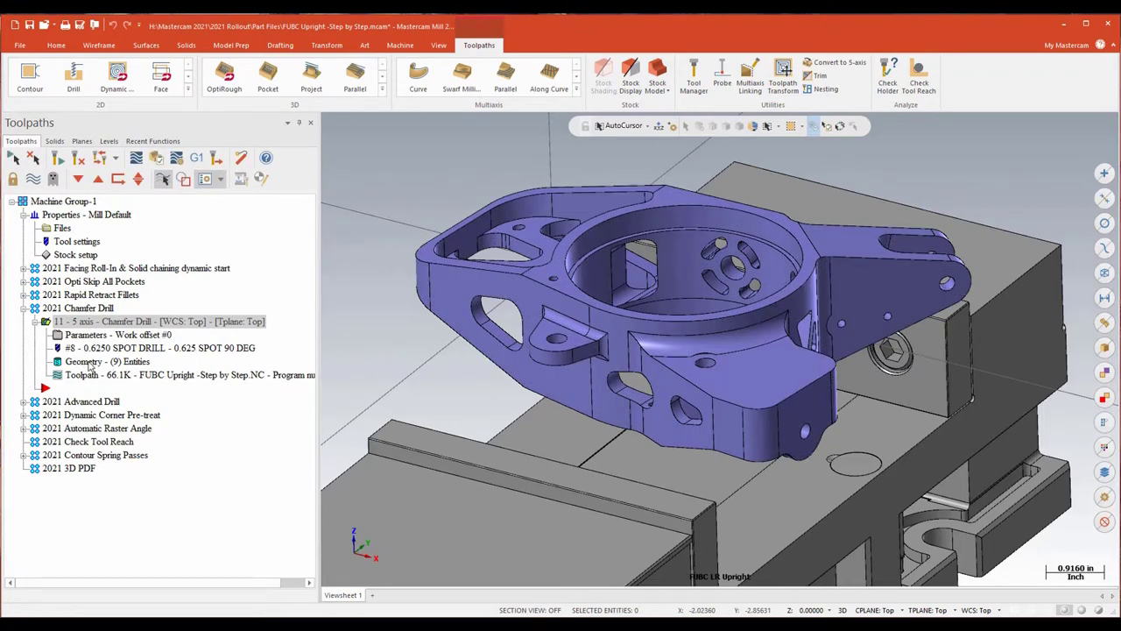
- Clear all holes from the Chamfer Drill geometry of operation 11 and select the two 0.196 holes in the pocketed end
left_click(136, 358)
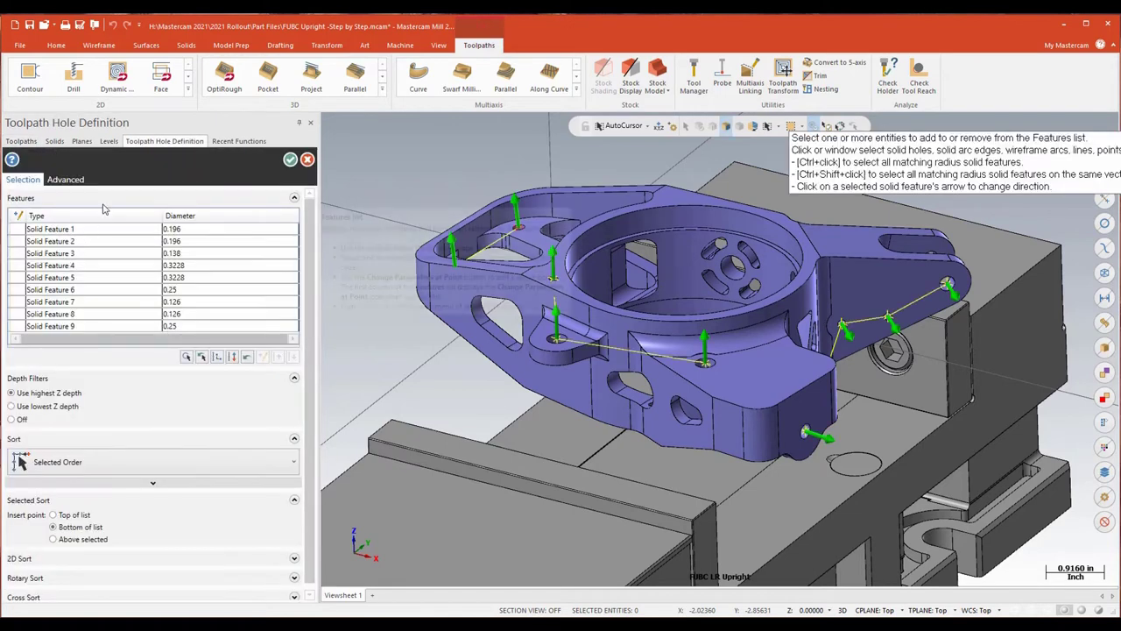
right_click(144, 275)
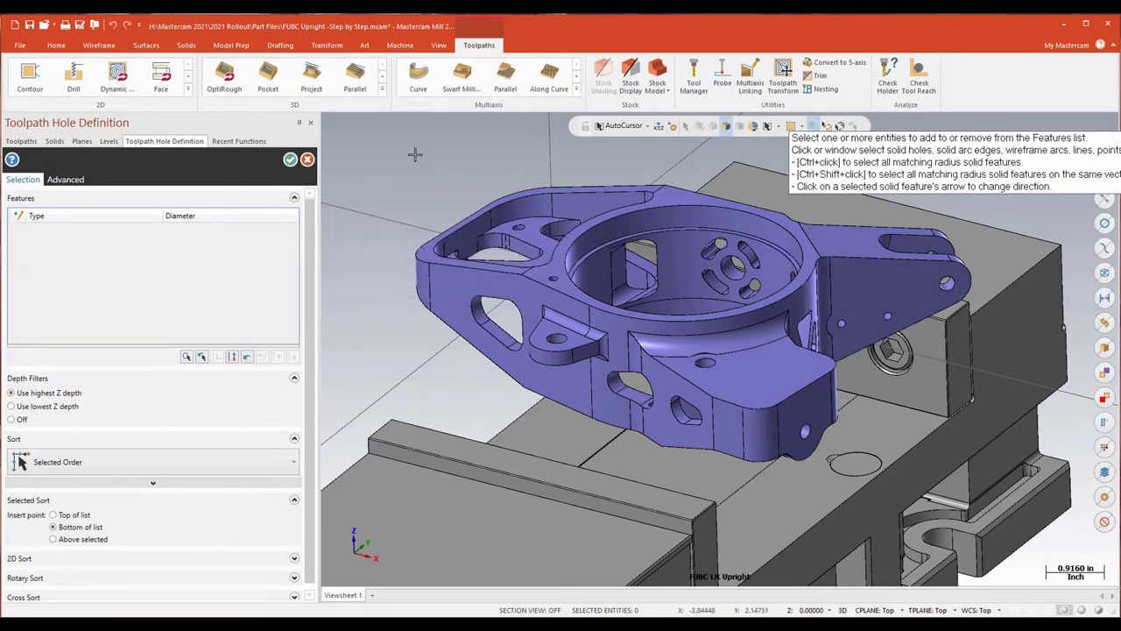
scroll(571, 207, "up", 8)
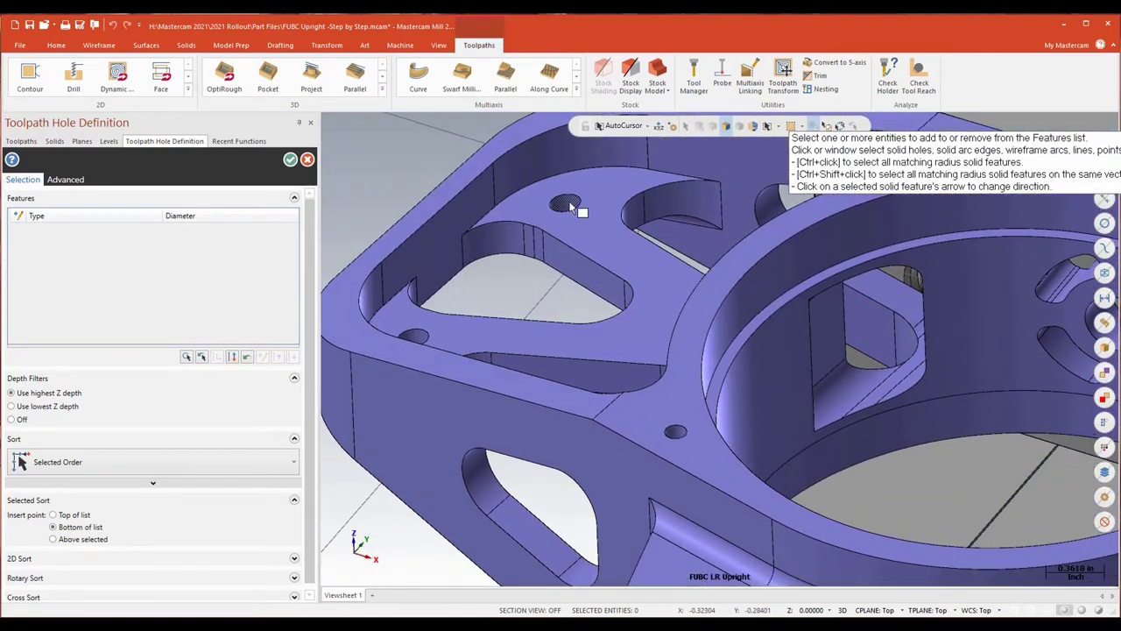
left_click(571, 207)
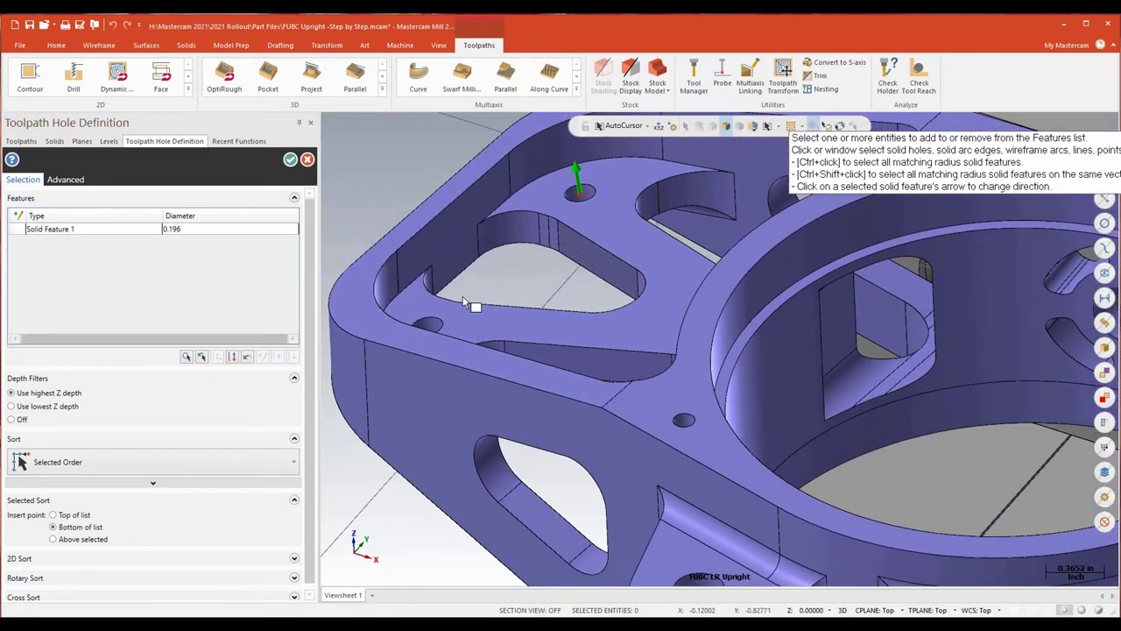
middle_click_drag(434, 326, 465, 288)
left_click(479, 292)
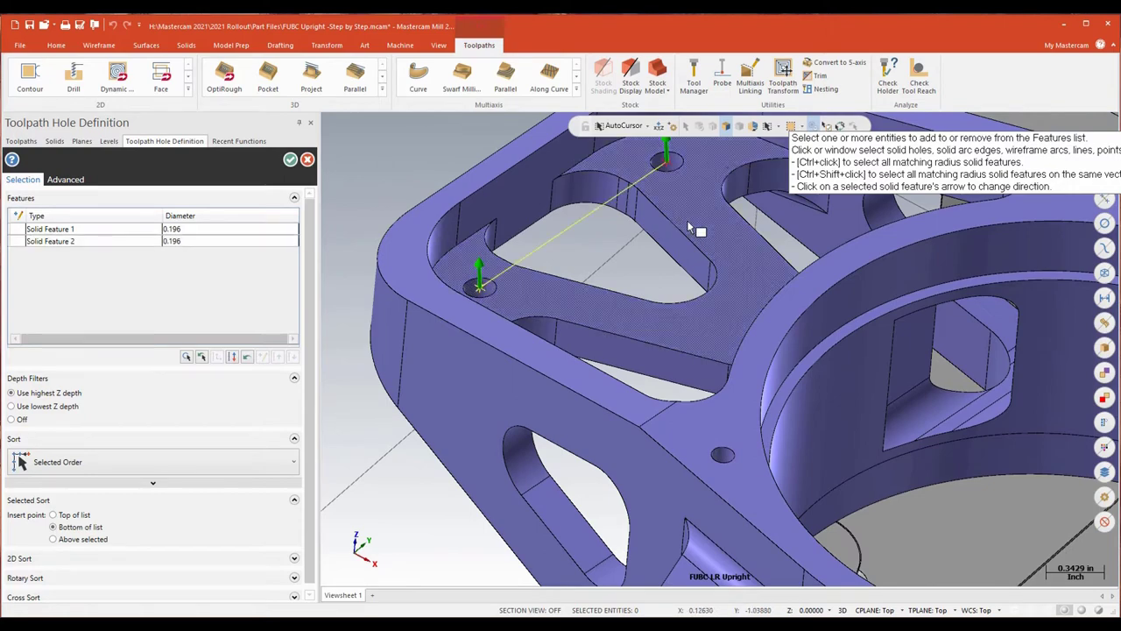
- Add the small hole beside the main bore, the side lug hole and the corner pad's upward-facing hole to the features
middle_click_drag(687, 220, 658, 287)
scroll(658, 285, "up", 5)
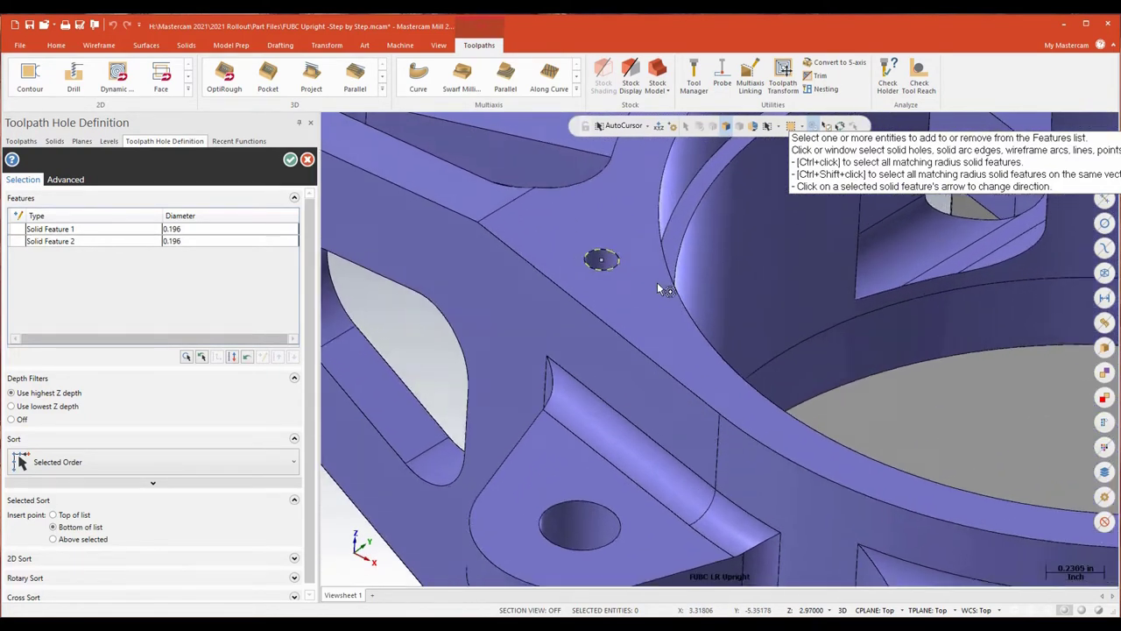
left_click(599, 309)
middle_click_drag(776, 263, 857, 328)
left_click(620, 343)
left_click(903, 425)
- Add the two 0.126 holes on the side face of the forked arm to the features
scroll(903, 425, "down", 3)
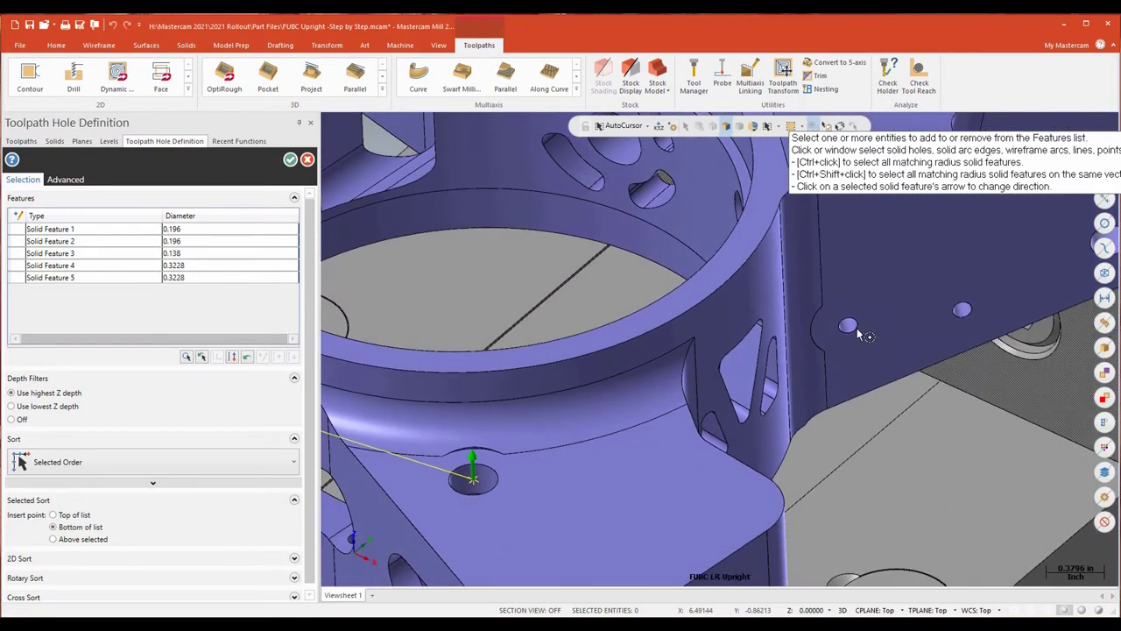
scroll(947, 351, "up", 2)
middle_click_drag(946, 353, 920, 475)
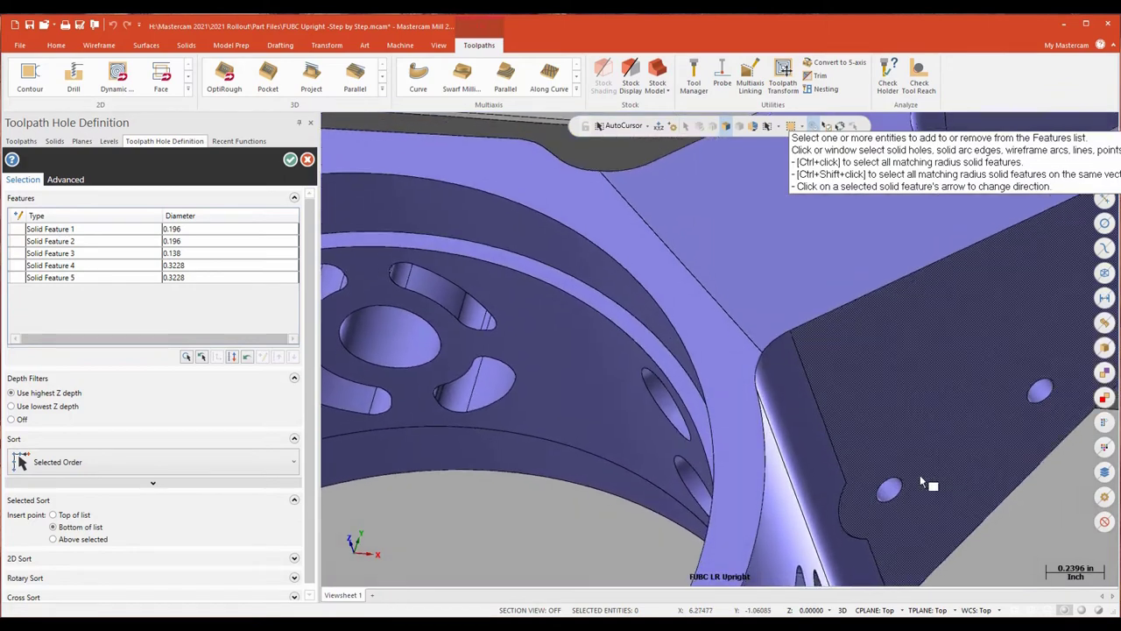
scroll(920, 475, "up", 2)
left_click(890, 448)
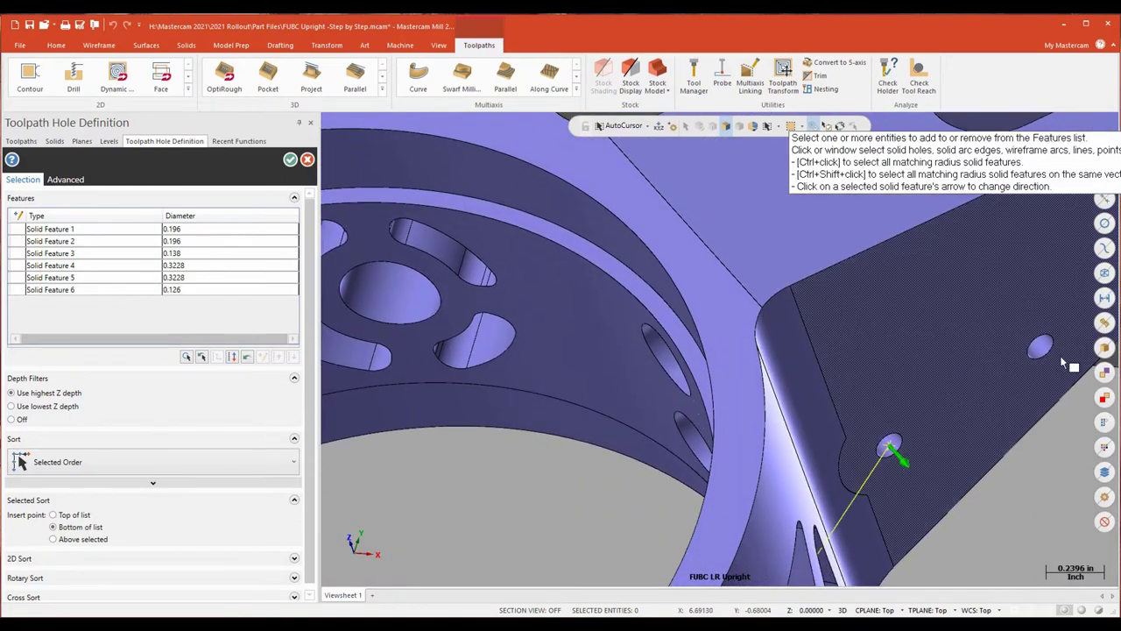
left_click(1040, 349)
- Add the hole on the corner block's vertical side face to the features and accept the hole definition
scroll(1049, 434, "down", 3)
middle_click_drag(1049, 434, 804, 464)
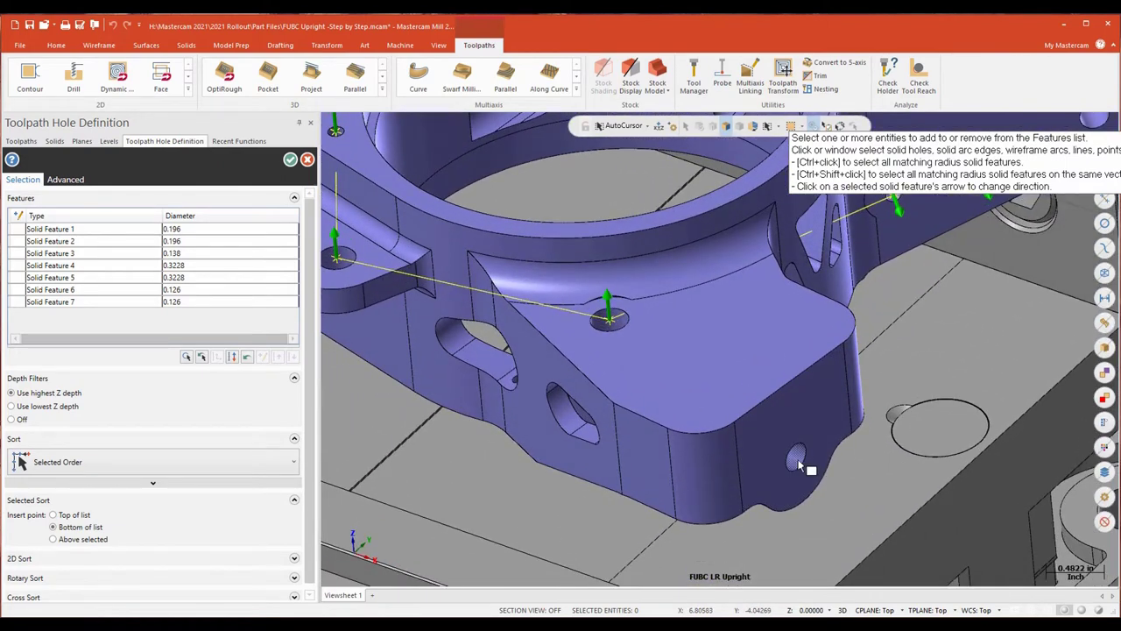
left_click(804, 465)
scroll(925, 500, "down", 1)
scroll(927, 501, "down", 2)
middle_click_drag(927, 501, 789, 377)
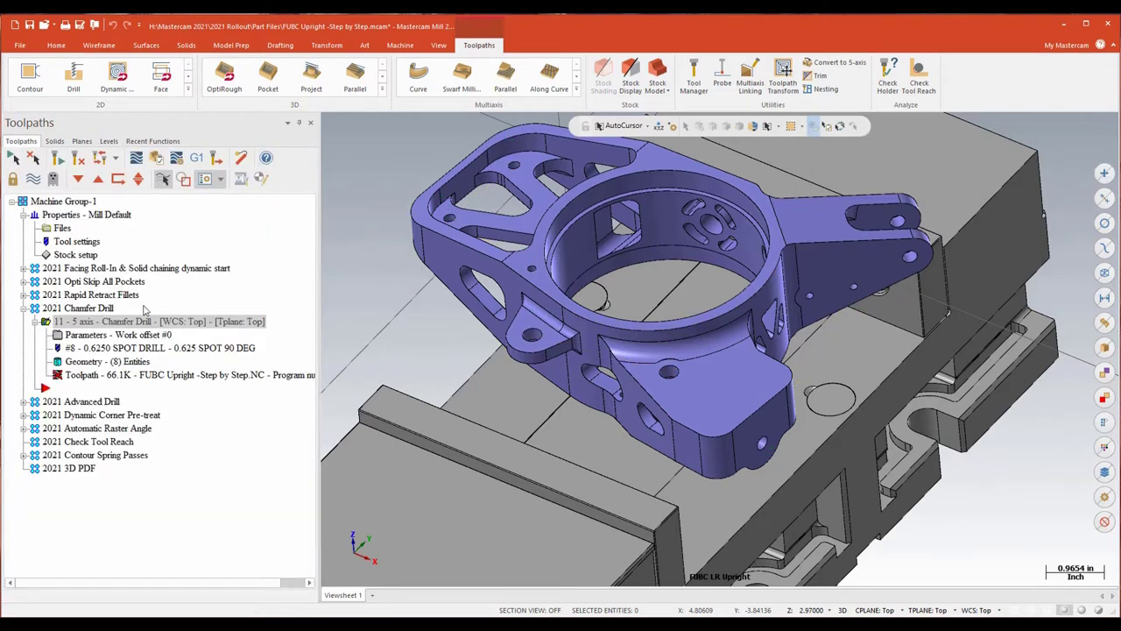
- Review operation 11's parameters: chamfer settings, tool axis control, linking heights and the safety zone
left_click(80, 336)
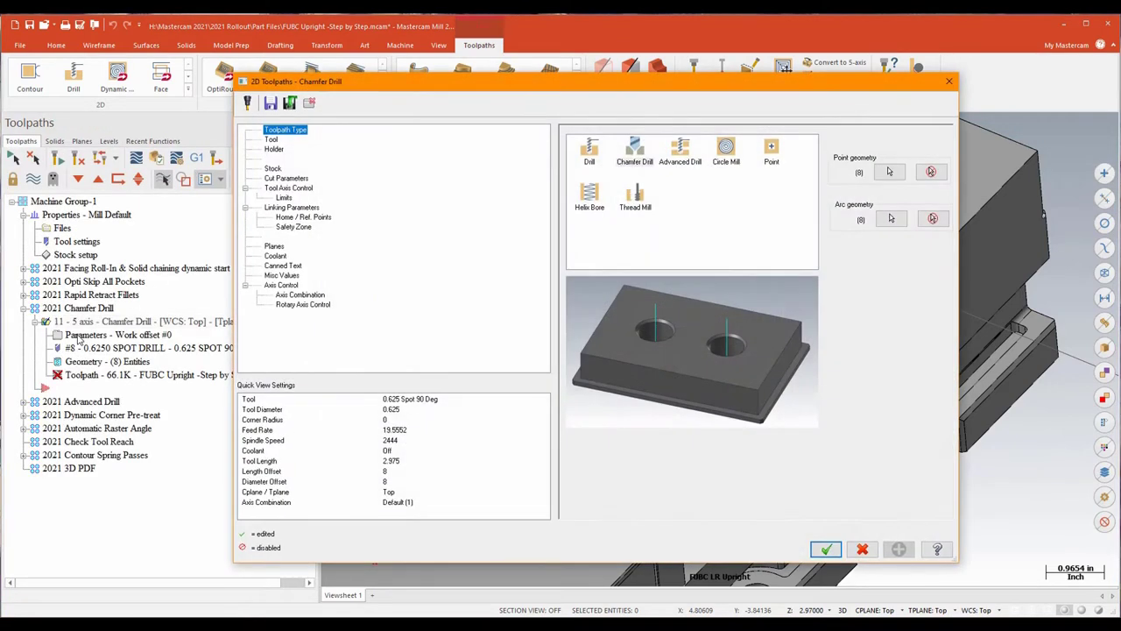
left_click(286, 178)
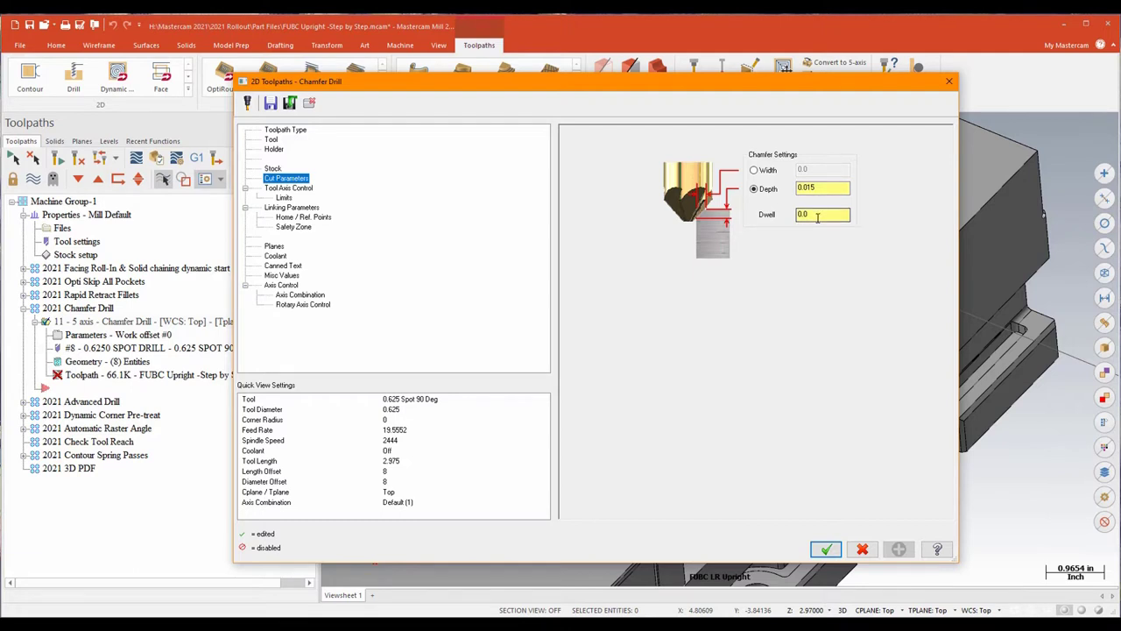
left_click(289, 189)
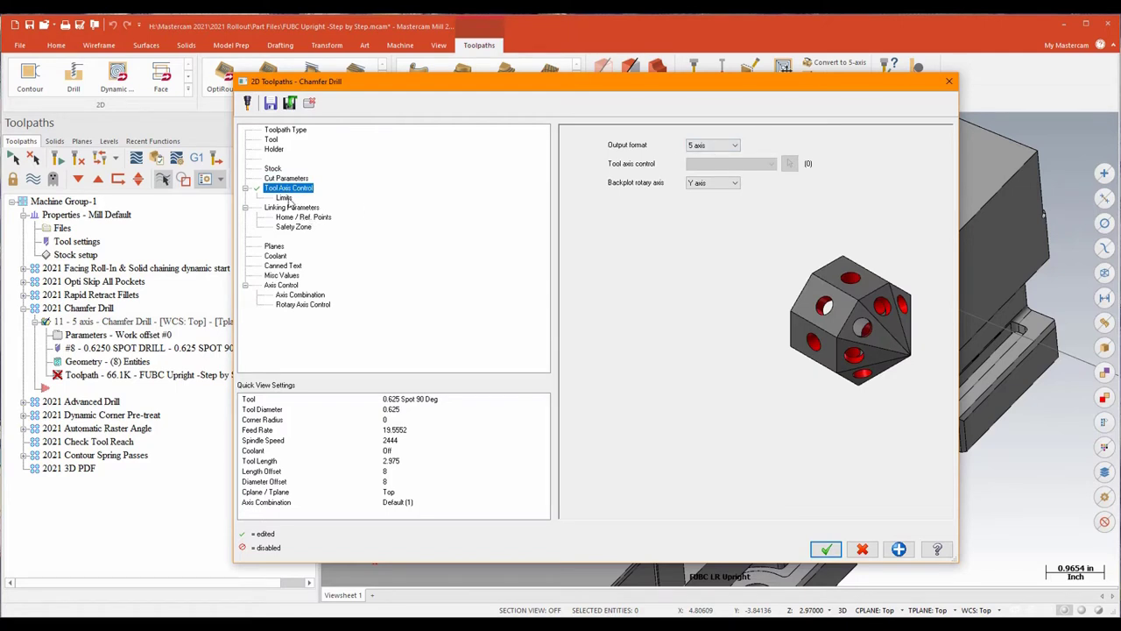
left_click(291, 207)
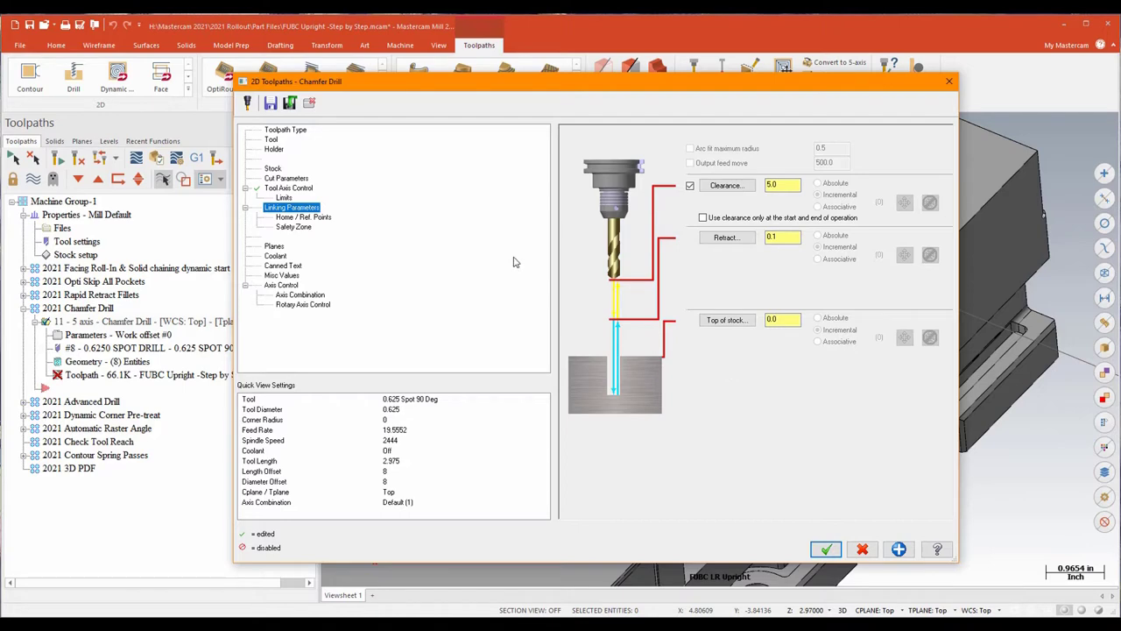
left_click(296, 227)
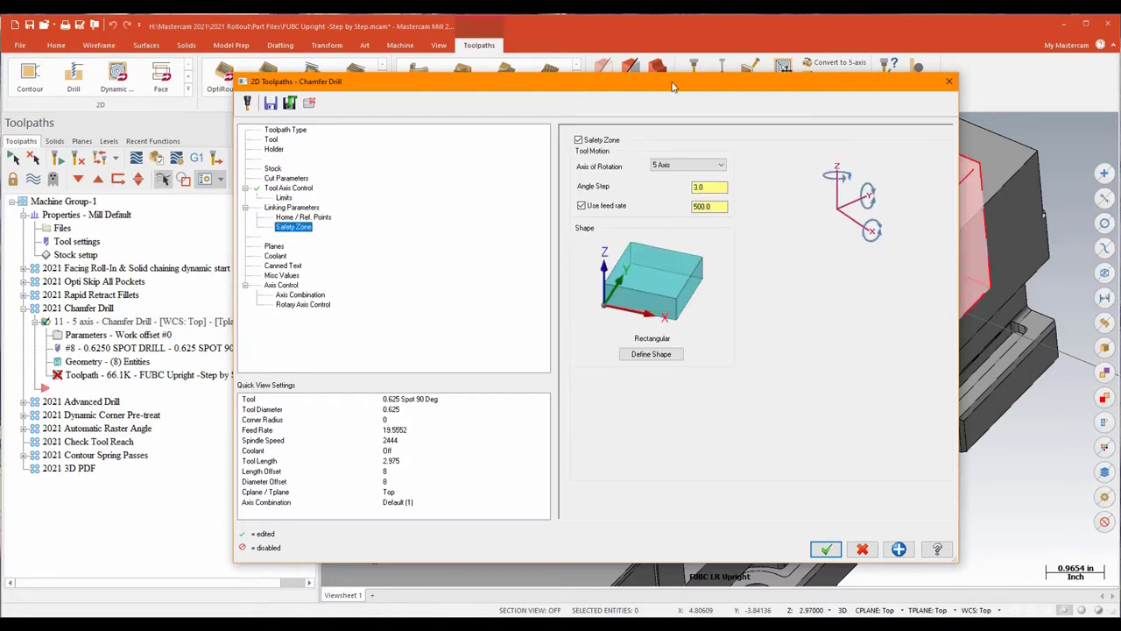
mouse_move(672, 85)
left_mouse_down()
mouse_move(263, 145)
mouse_move(669, 95)
left_mouse_up()
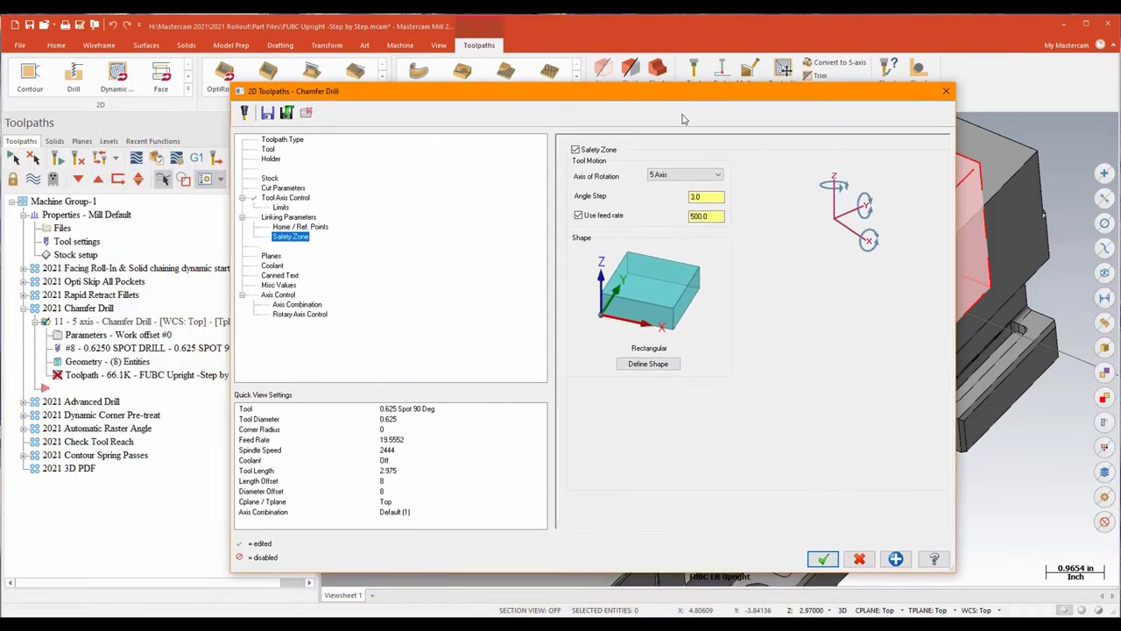
- Accept the Chamfer Drill parameters and regenerate operation 11
left_click(823, 559)
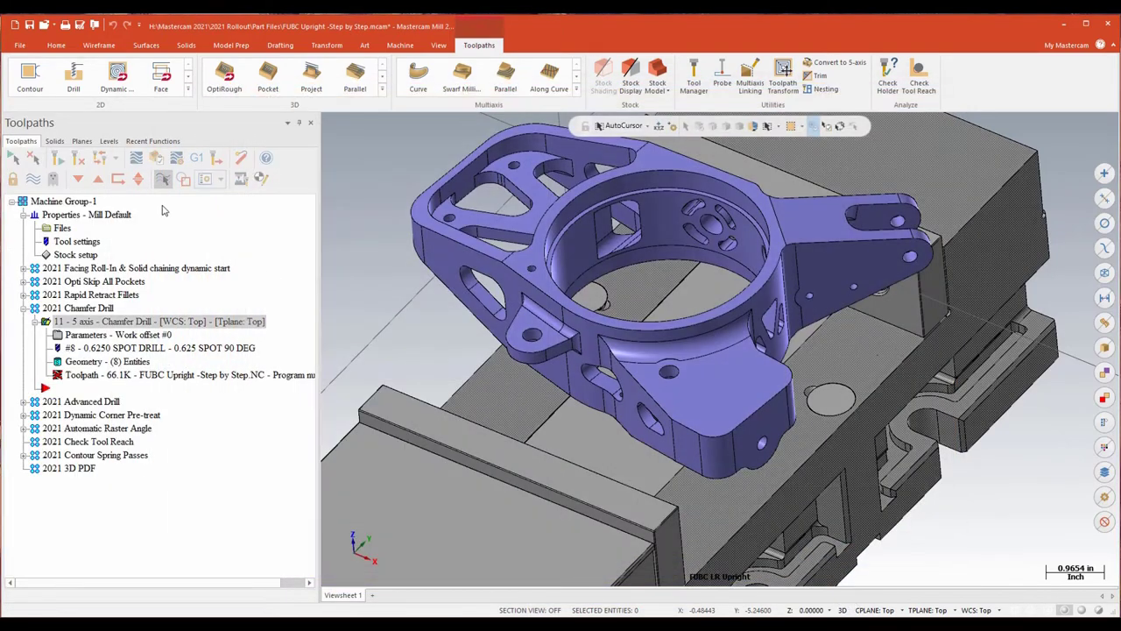
left_click(76, 160)
middle_click_drag(1008, 421, 1086, 423)
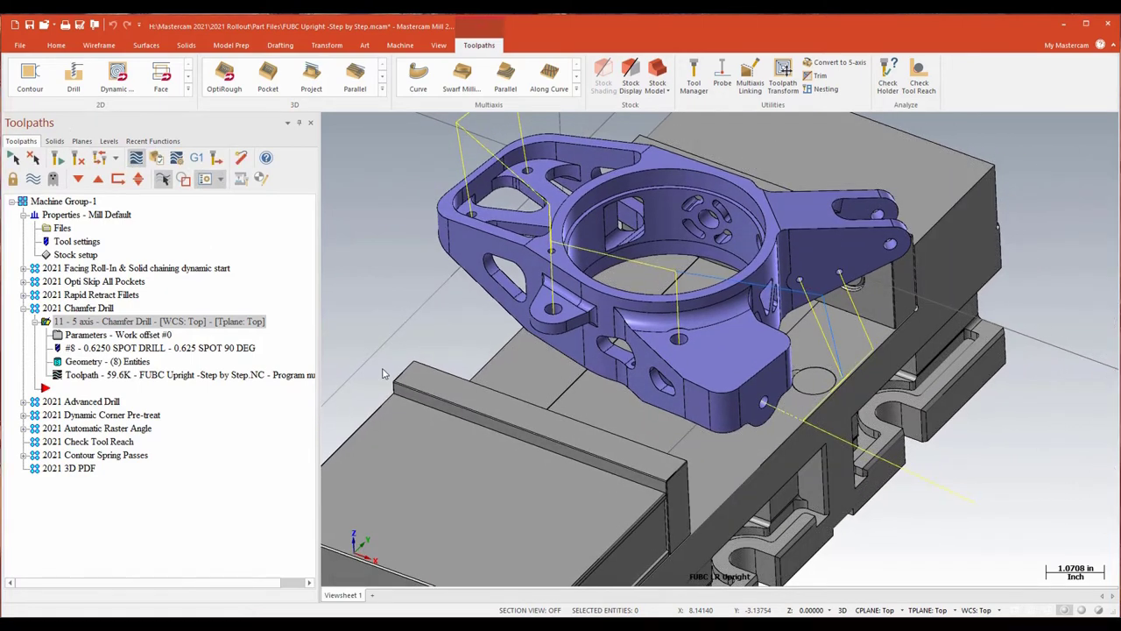
- Backplot operation 11 to examine how the spot drill chamfers the holes in the pocketed end
key("alt+b")
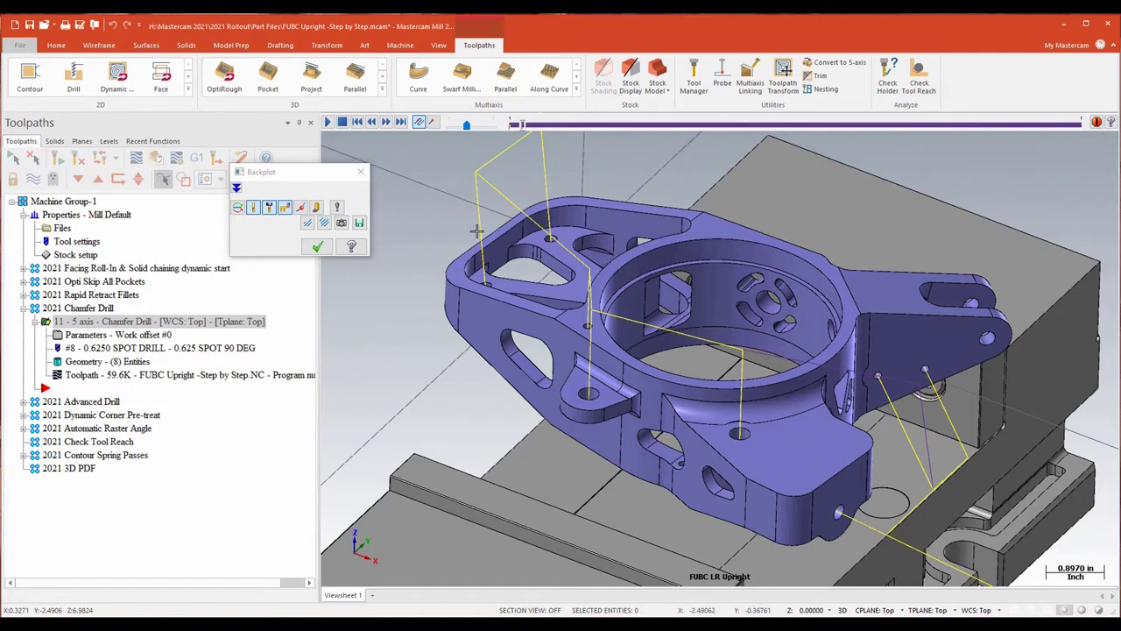
scroll(545, 236, "up", 3)
scroll(545, 234, "up", 5)
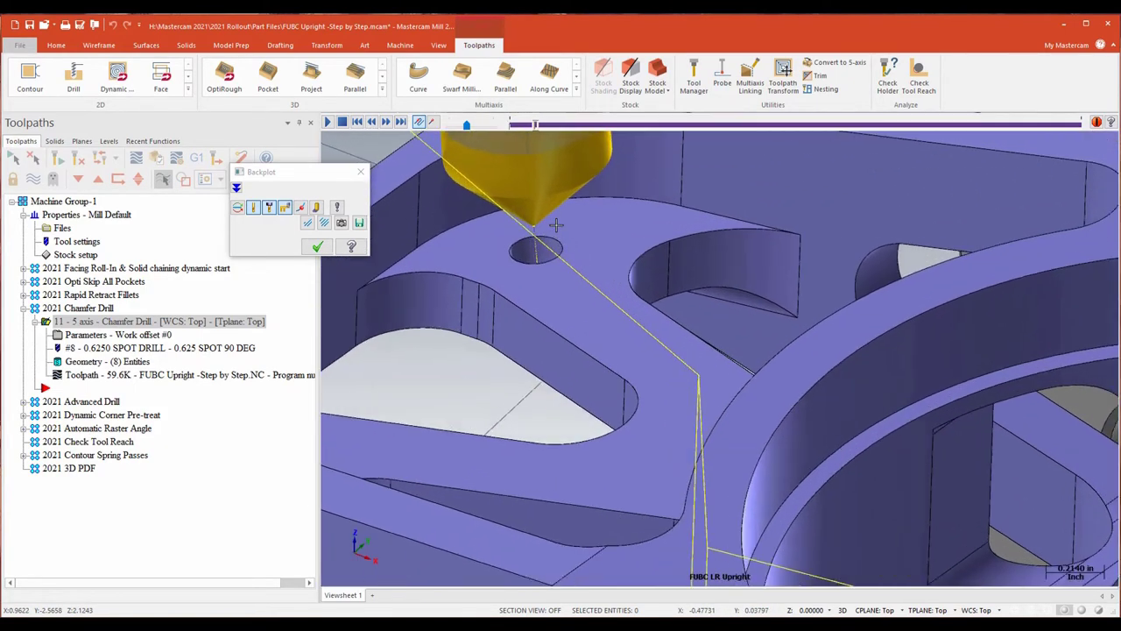
scroll(546, 249, "down", 3)
middle_click_drag(547, 249, 612, 226)
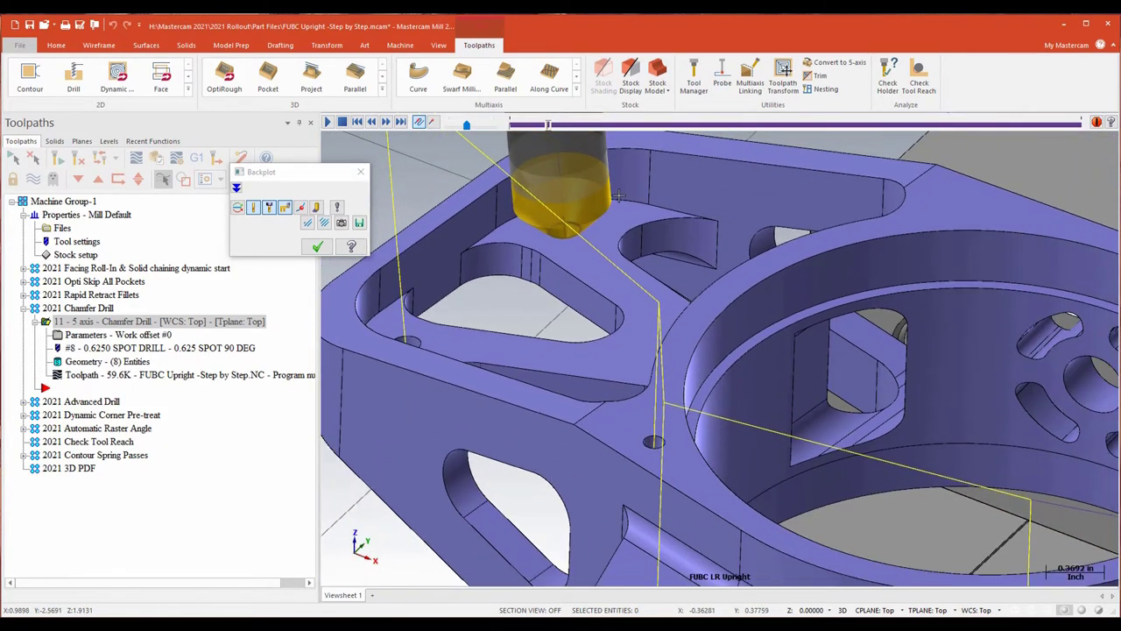
scroll(612, 226, "up", 2)
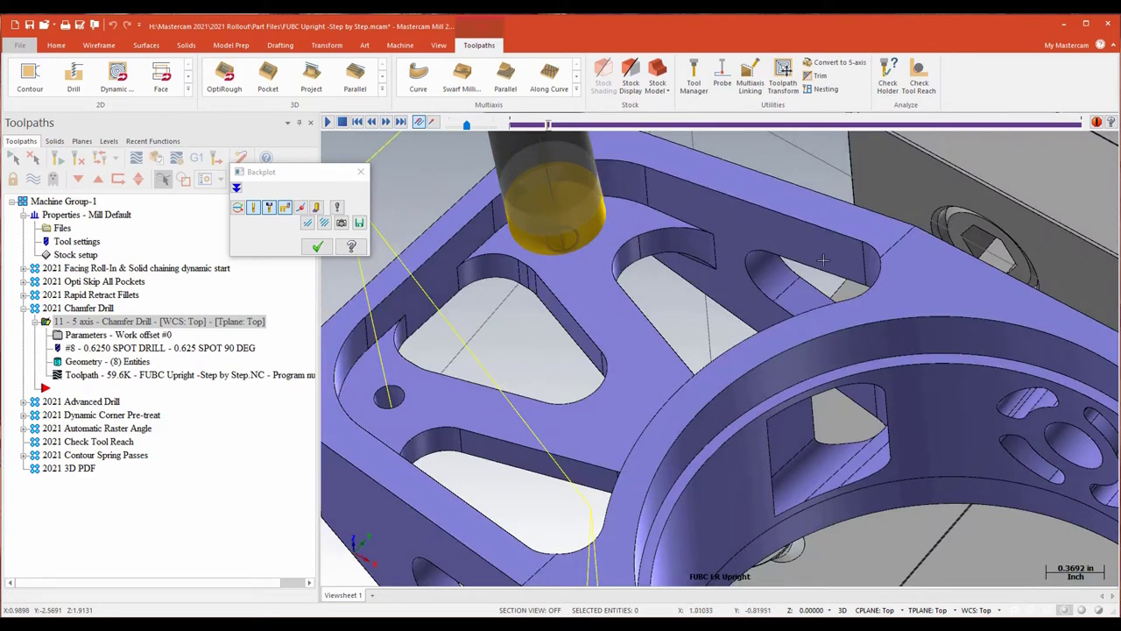
scroll(550, 383, "down", 1)
scroll(550, 383, "down", 1)
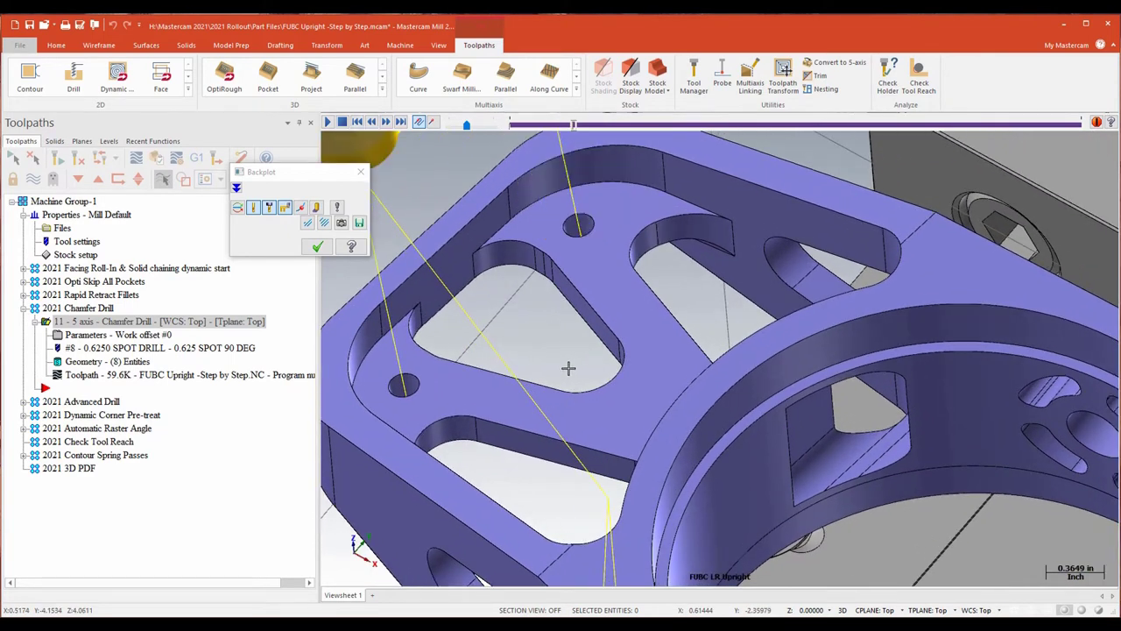
scroll(578, 341, "down", 2)
scroll(585, 326, "up", 3)
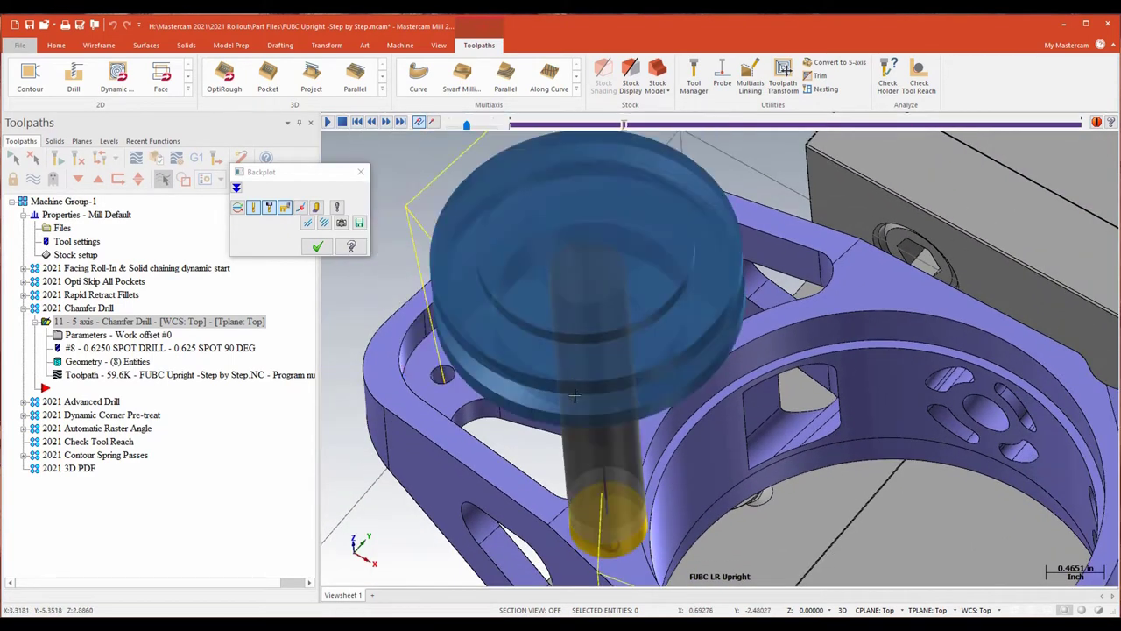
- Continue the backplot to examine the tool's moves through the corner pad and side-face holes, and close it
scroll(603, 442, "down", 2)
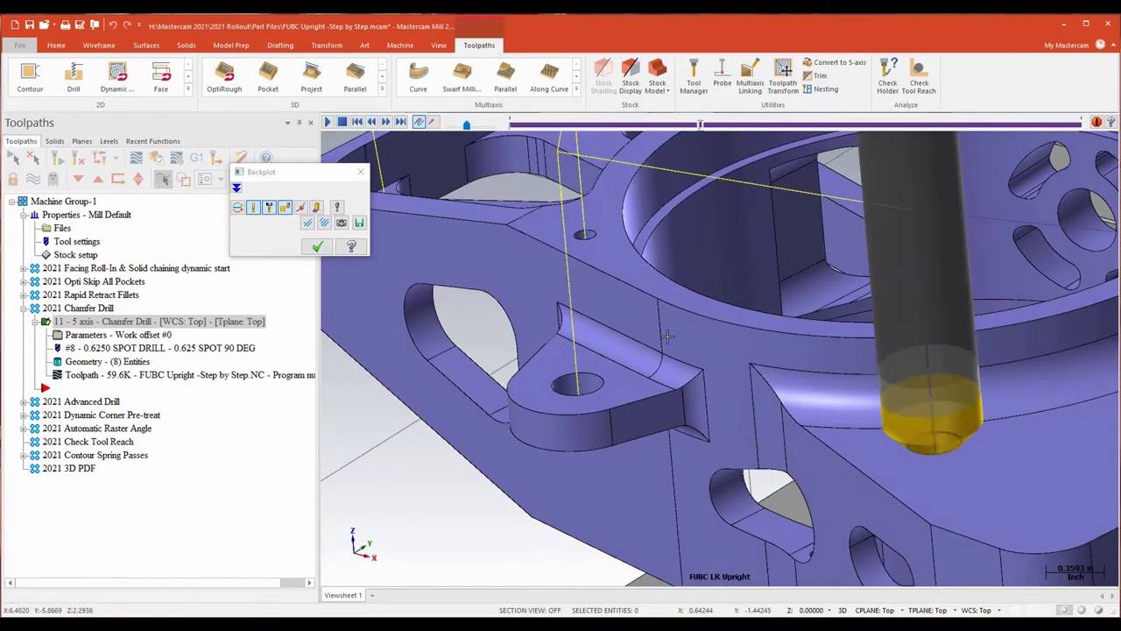
scroll(495, 336, "down", 3)
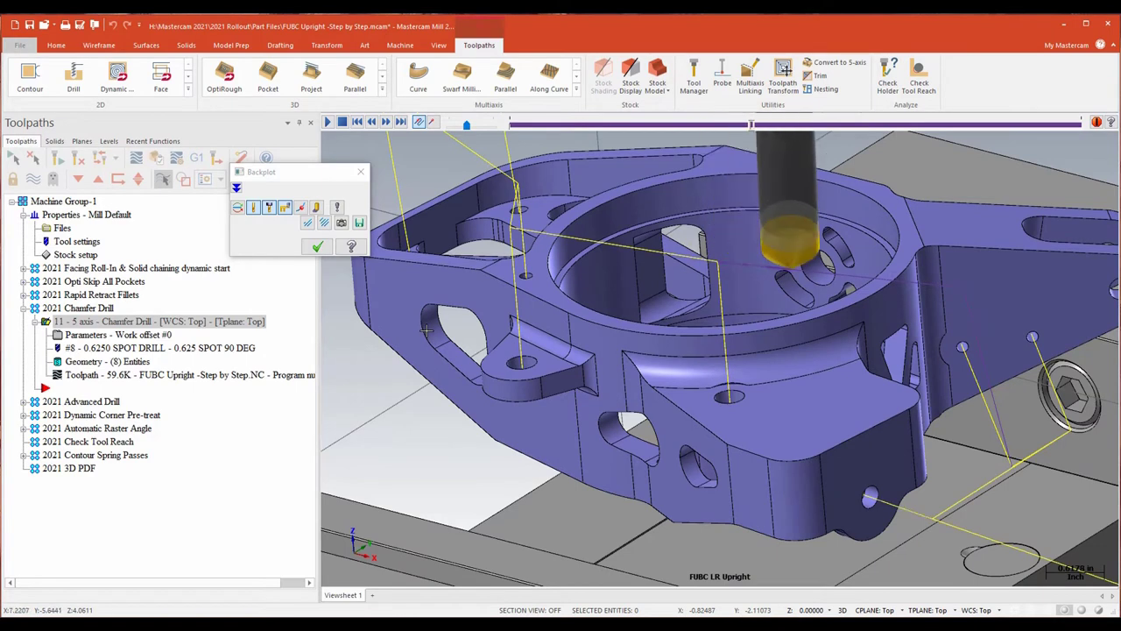
scroll(427, 329, "down", 4)
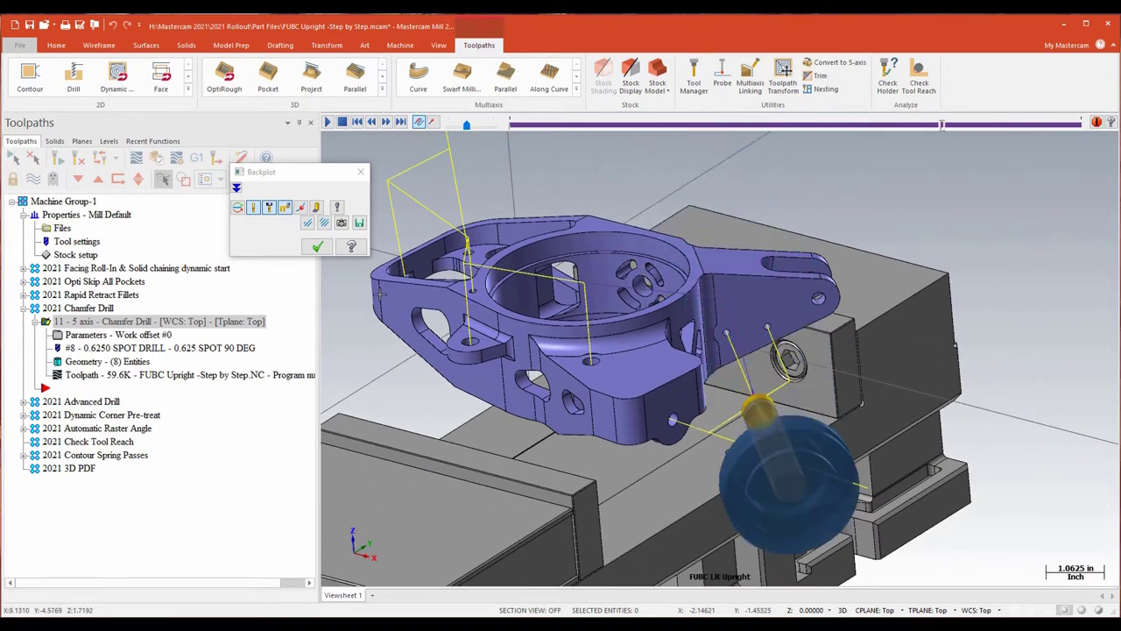
middle_click_drag(390, 305, 403, 354)
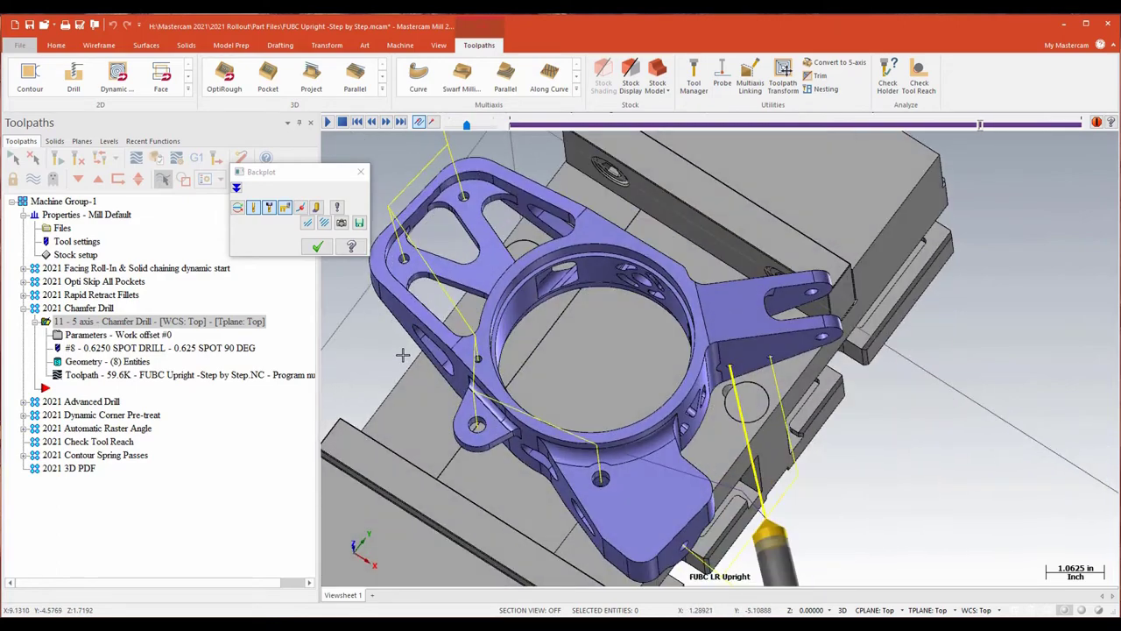
scroll(405, 260, "down", 2)
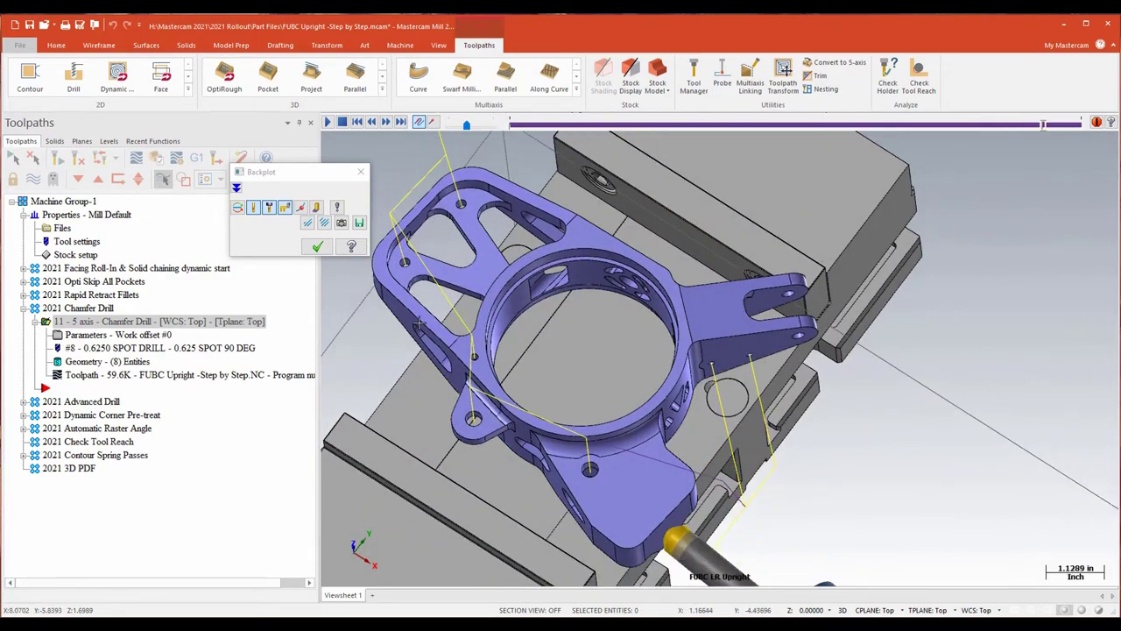
middle_click_drag(534, 360, 482, 307)
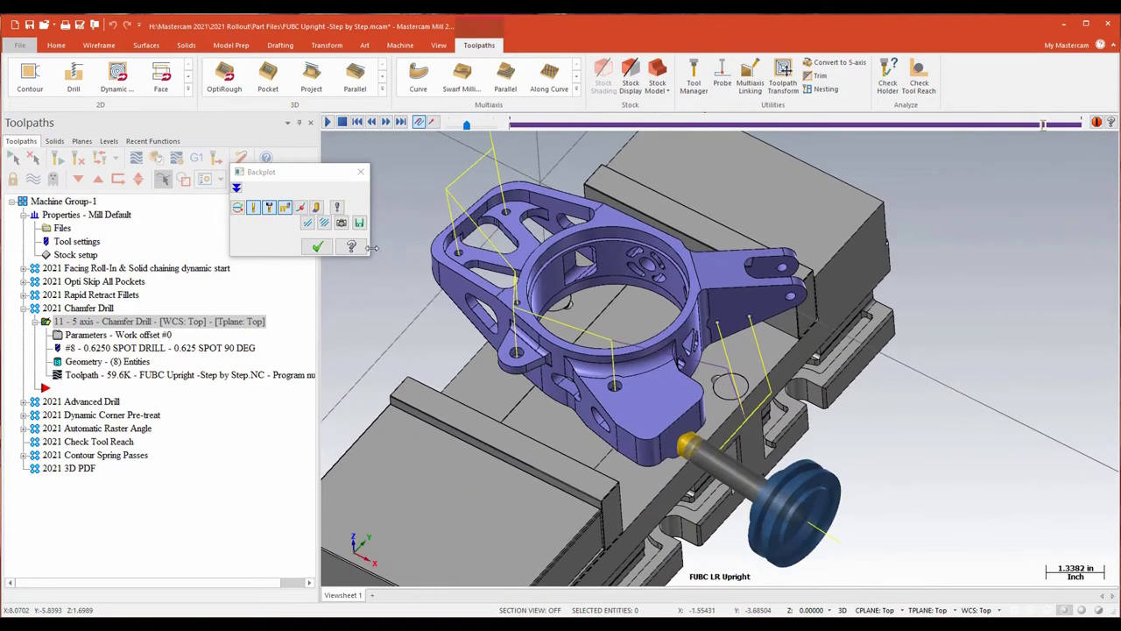
left_click(317, 247)
middle_click_drag(961, 379, 1066, 354)
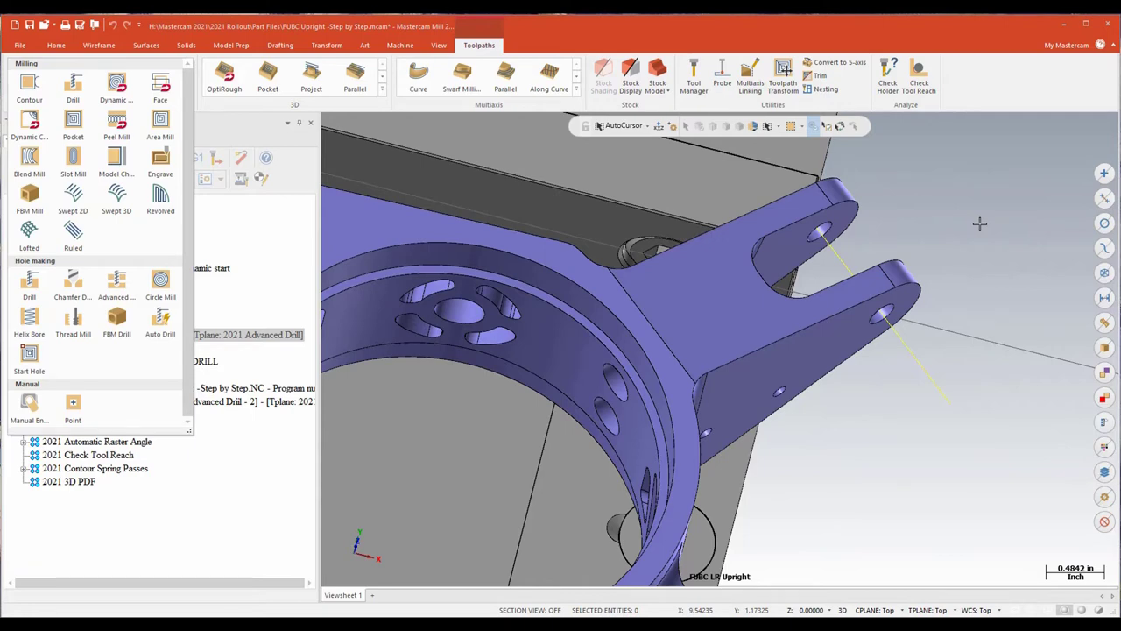
left_click(848, 36)
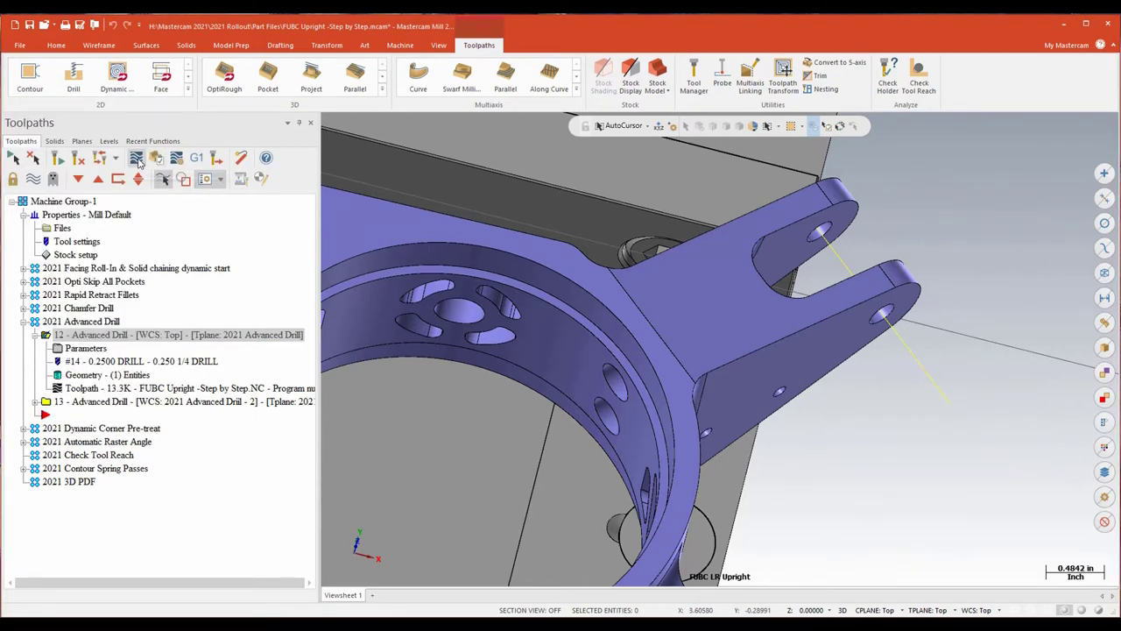
- Backplot operation 12 to examine how the 1/4 drill passes through both clevis arms, and close the backplot
left_click(137, 160)
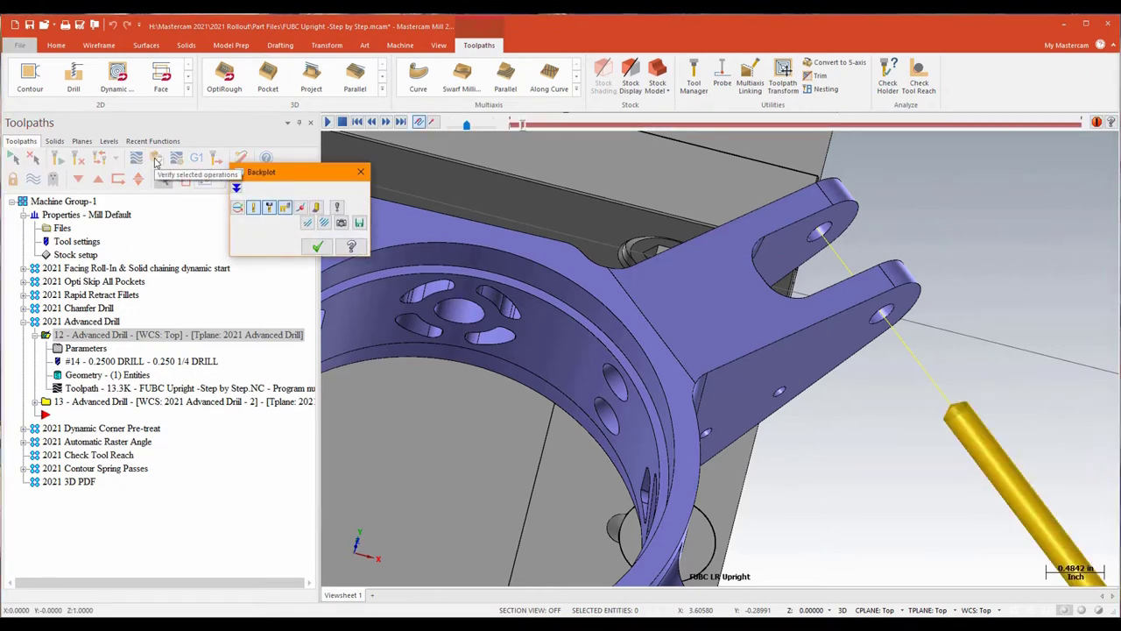
left_click(162, 178)
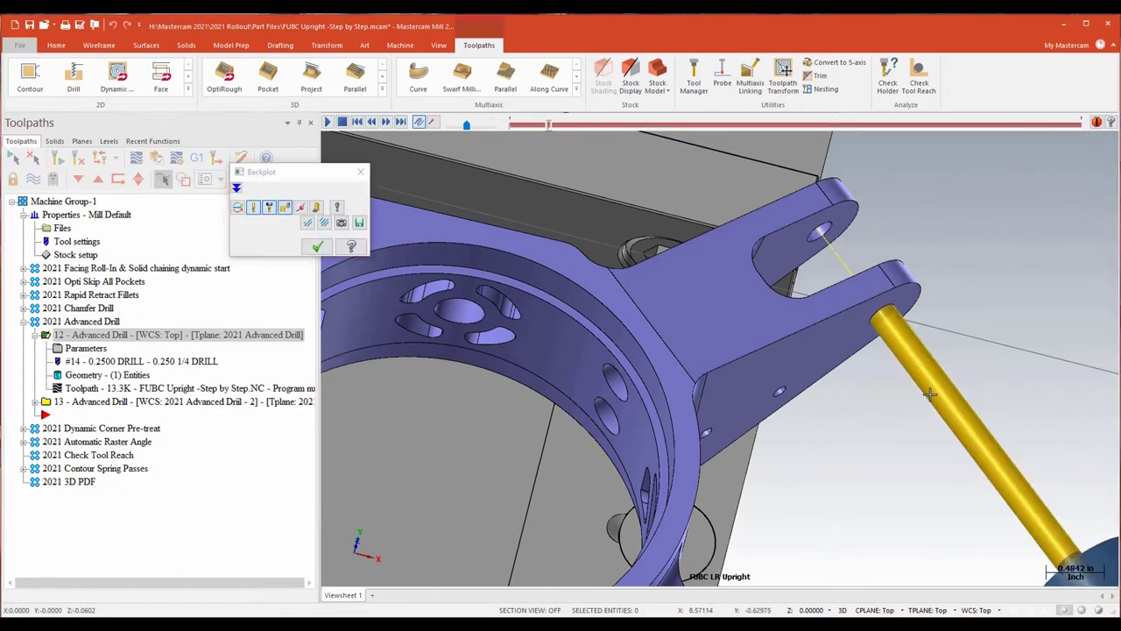
middle_click_drag(931, 394, 960, 203)
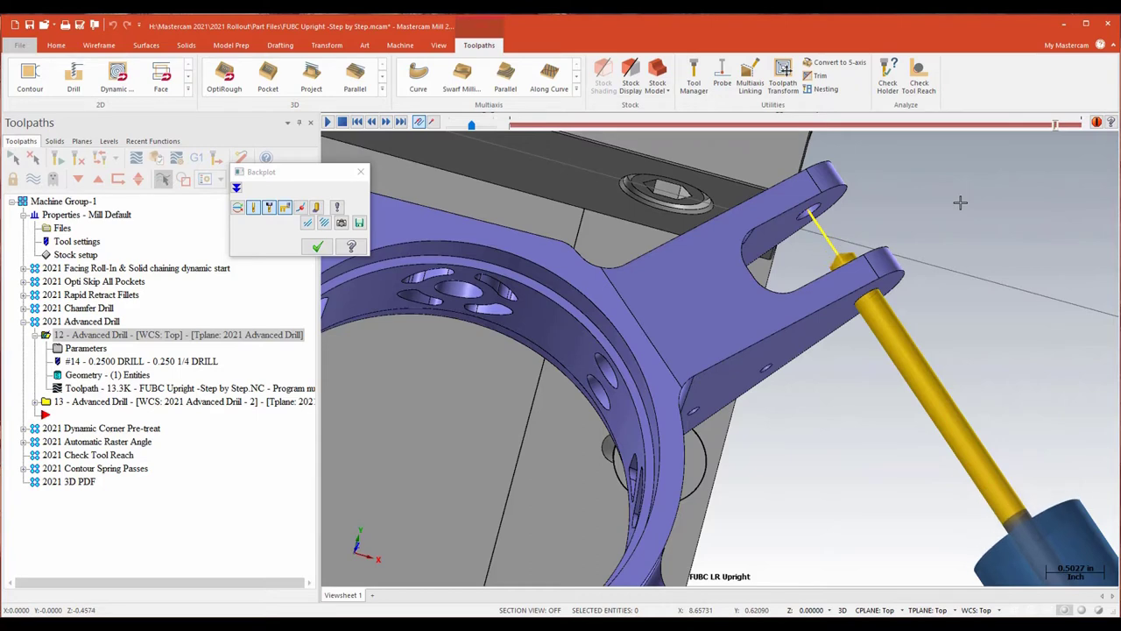
left_click(361, 172)
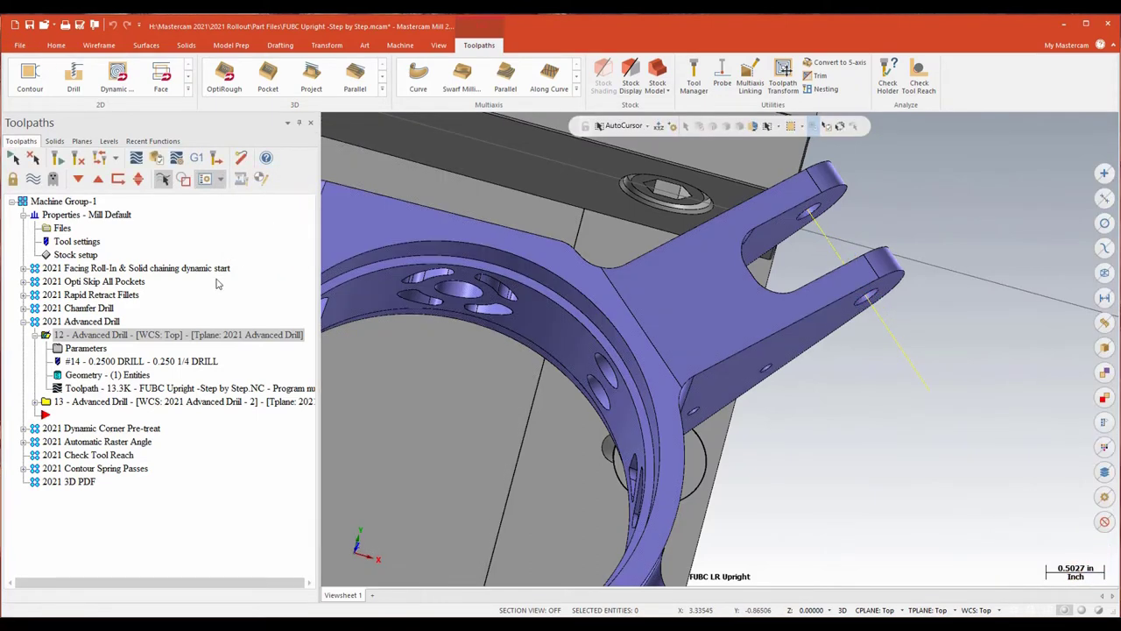
key("alt+Down")
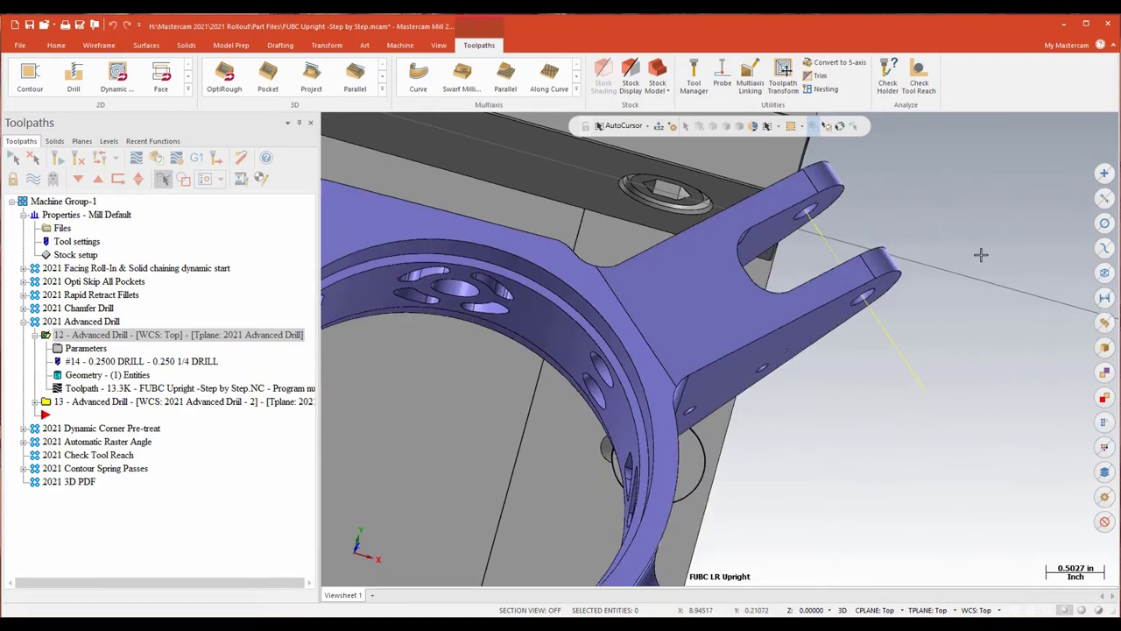
key("alt+Down")
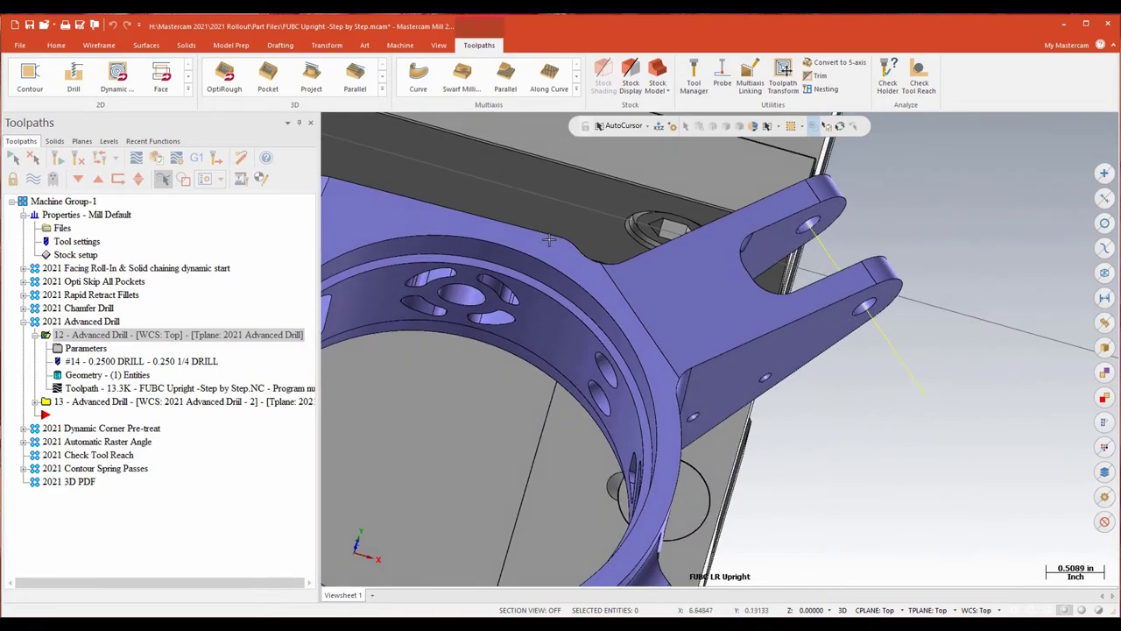
- Review operation 12's Advanced Drill cut parameters, examining the settings of each depth segment and the retract
left_click(87, 349)
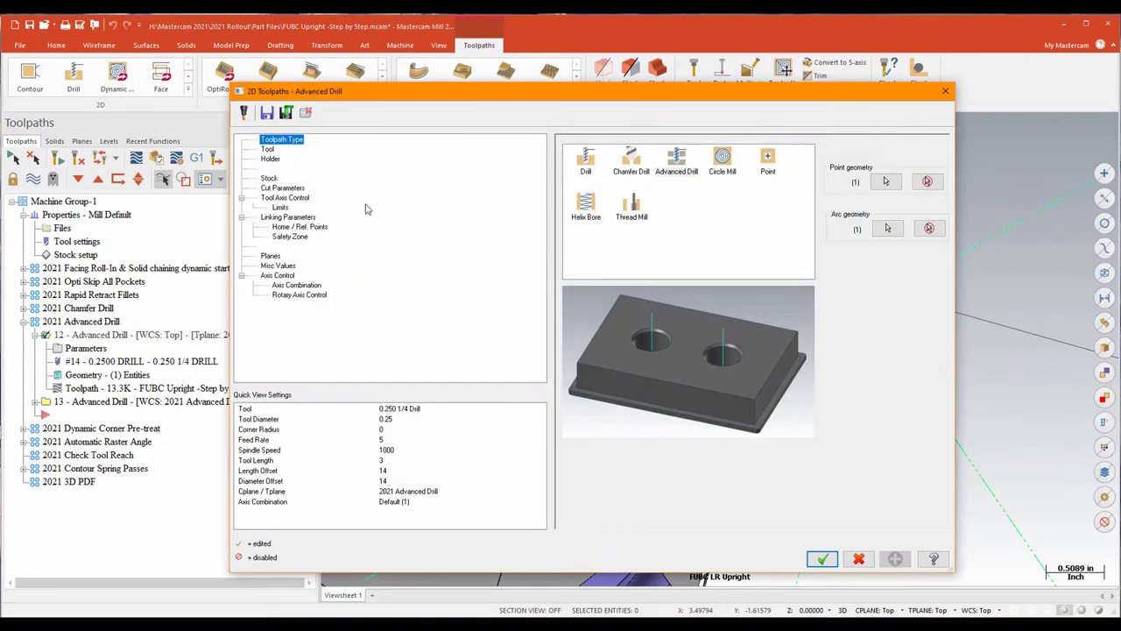
left_click(283, 189)
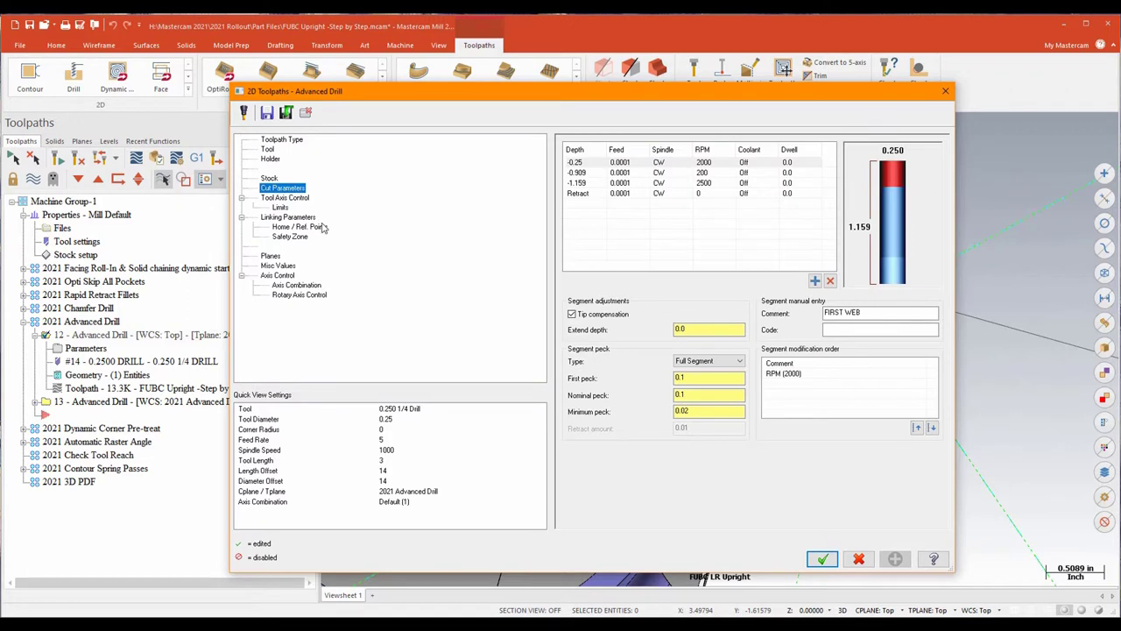
double_click(576, 172)
left_click(578, 183)
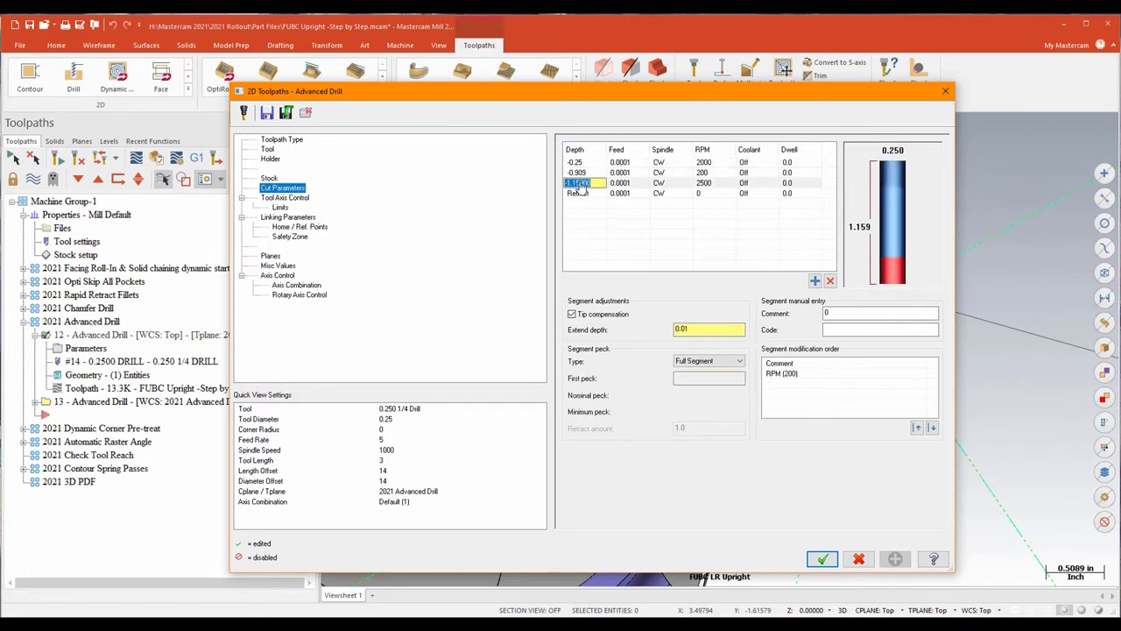
left_click(578, 194)
left_click(576, 162)
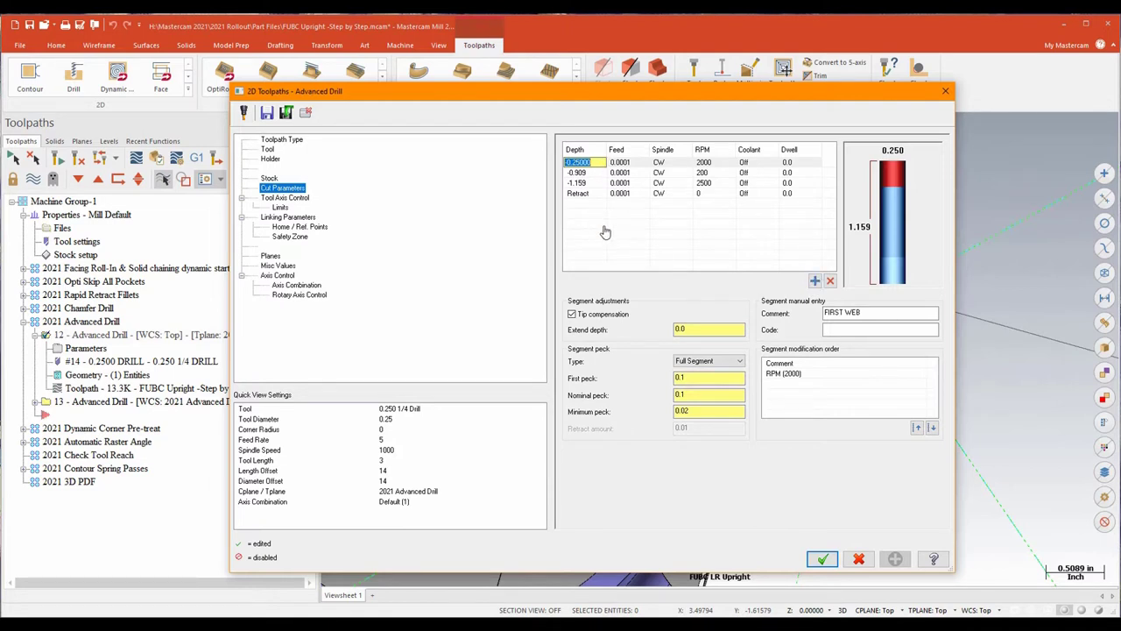
left_click(578, 163)
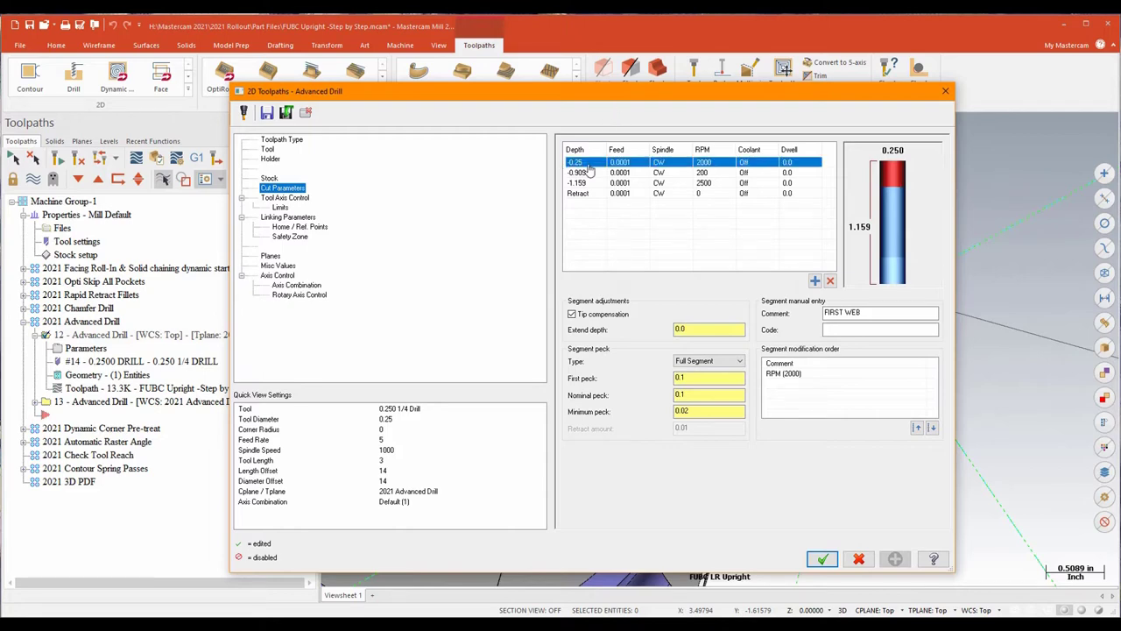
left_click_drag(623, 98, 512, 96)
key("Down")
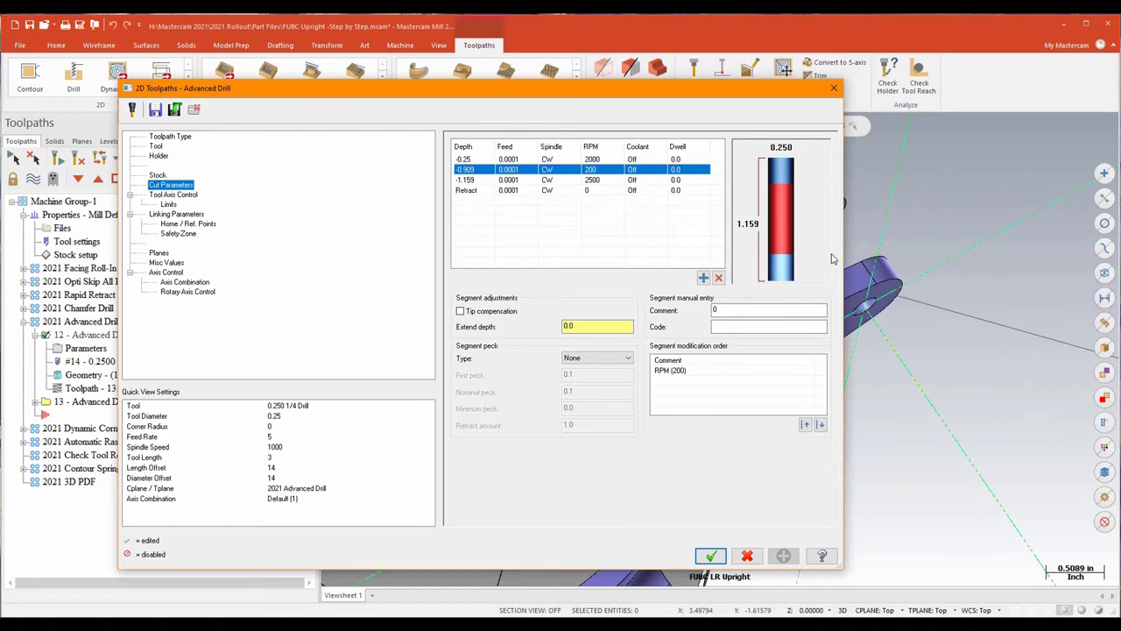
- Set the feed of the first drilling segment, at depth -0.25, to 5
double_click(473, 160)
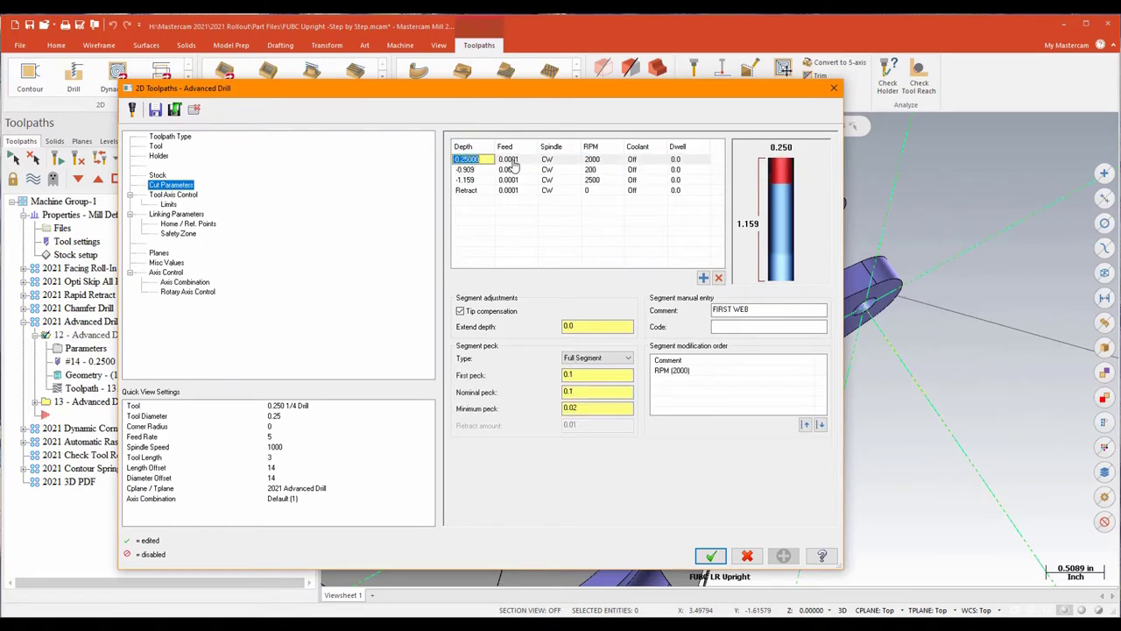
double_click(511, 160)
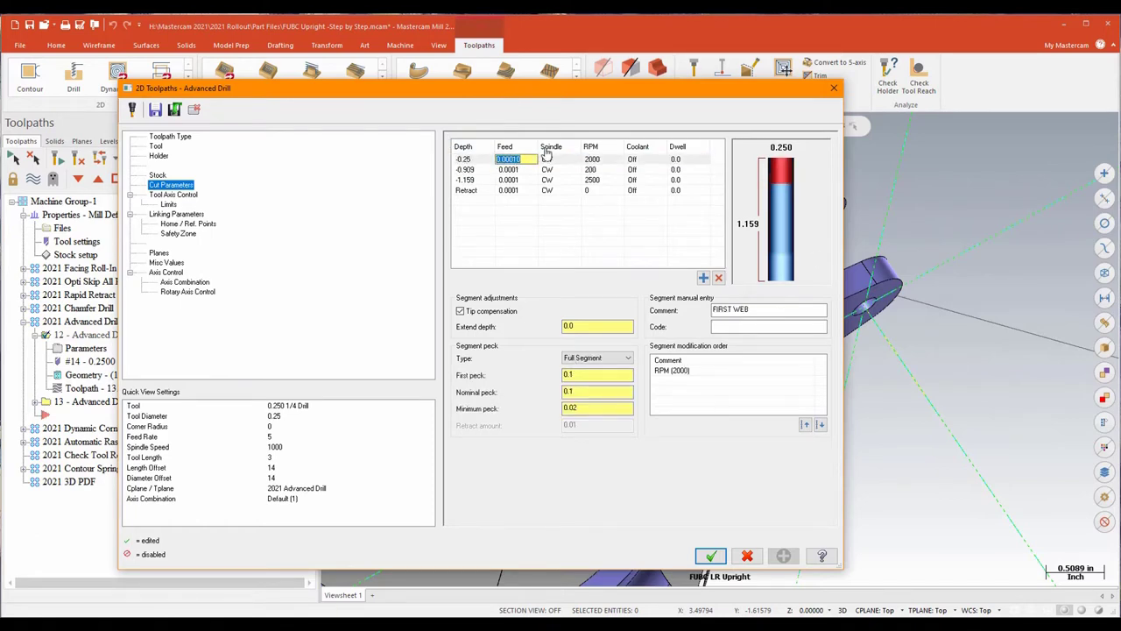
type("5")
key("Return")
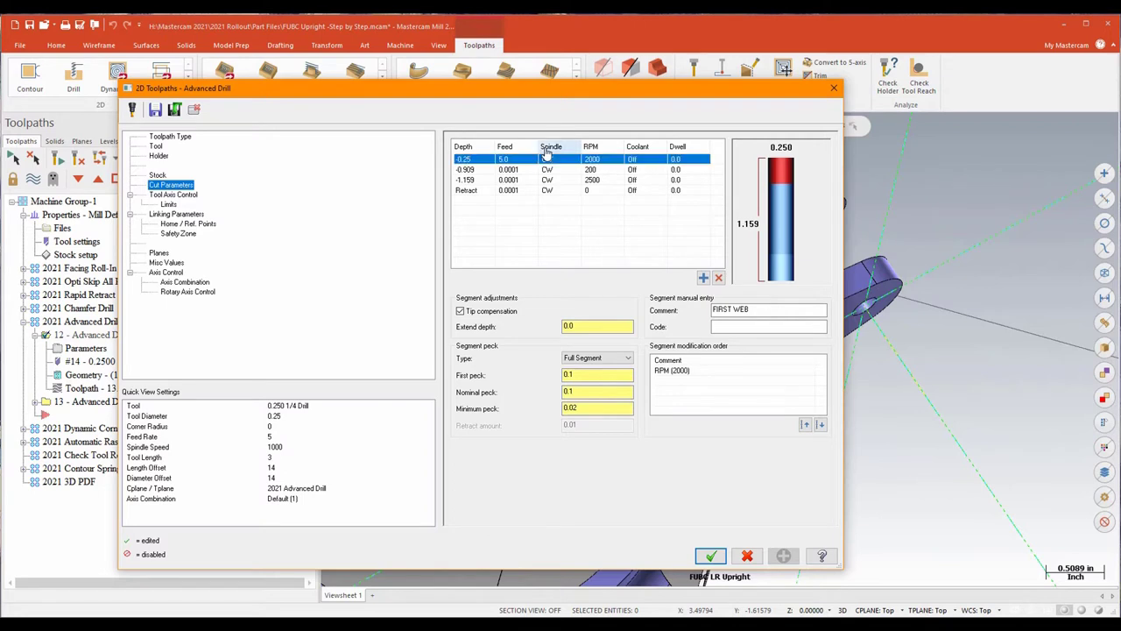
- Examine the depth and feed of the middle segment that crosses the gap between the two webs
double_click(482, 170)
left_click(484, 170)
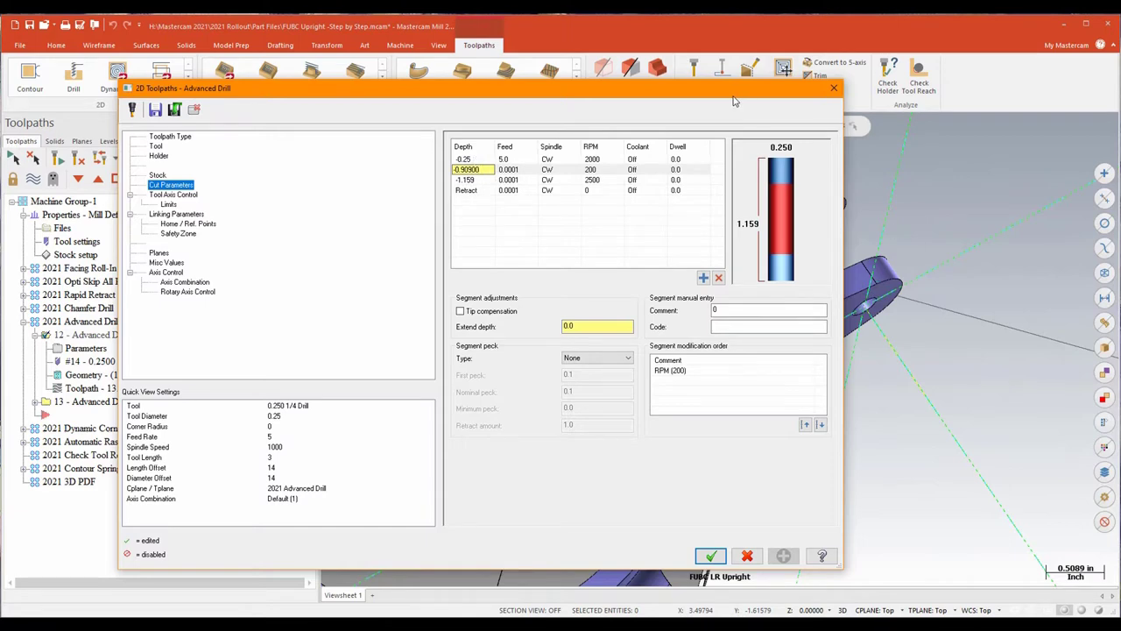
key("Return")
left_click_drag(614, 94, 537, 94)
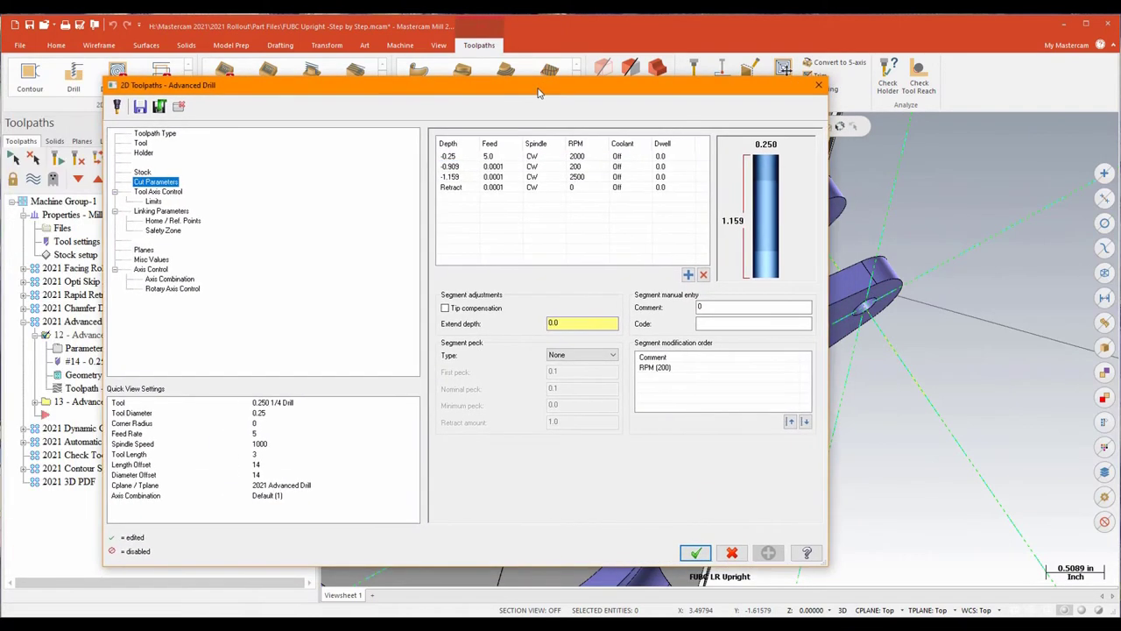
left_click(508, 167)
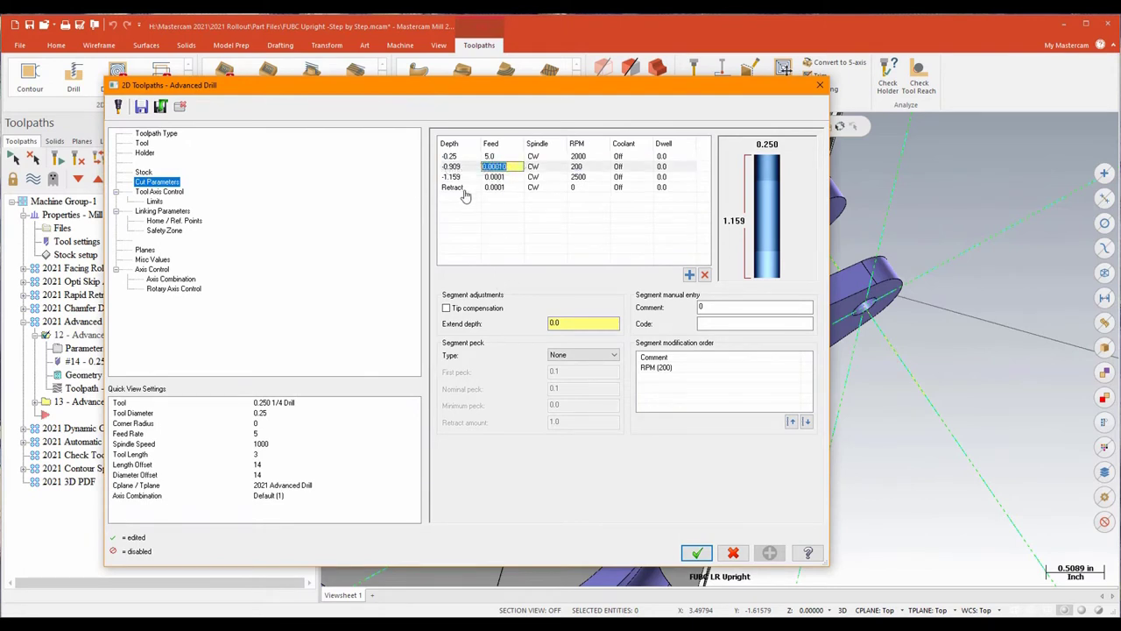
- Set the feed of the last drilling segment, at depth -1.159, to 5 and check the retract segment
left_click(504, 177)
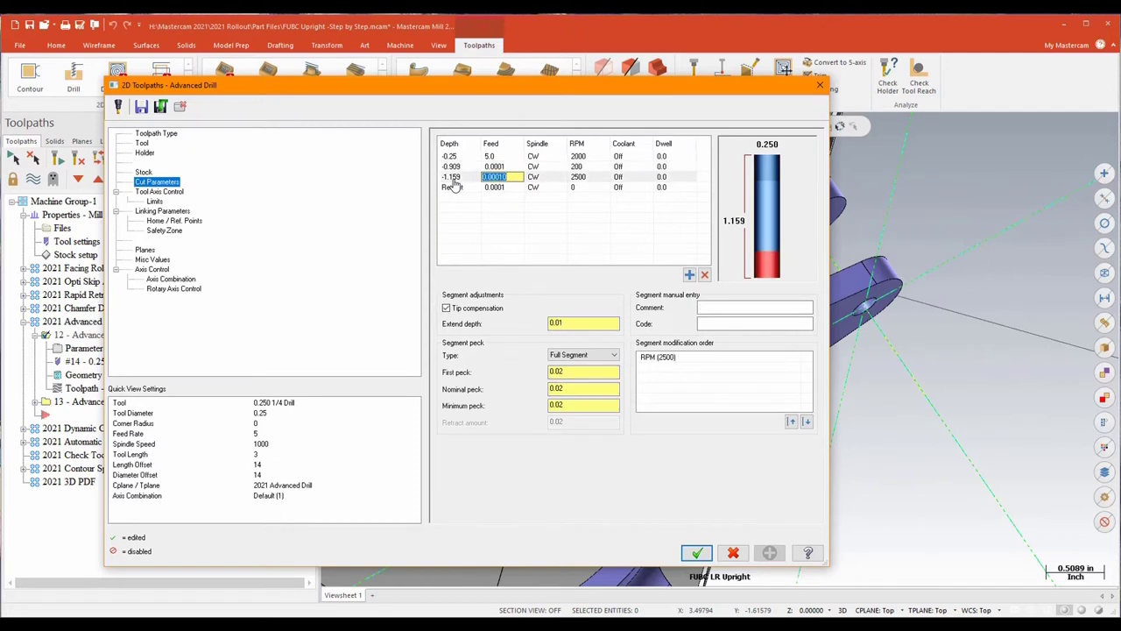
left_click(451, 178)
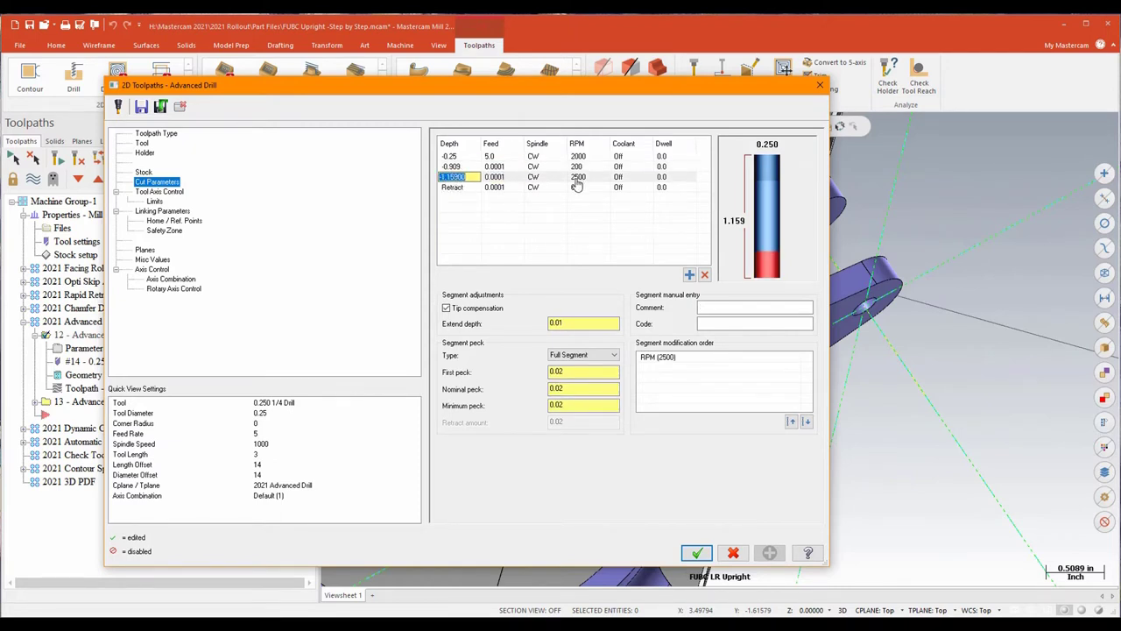
left_click(499, 178)
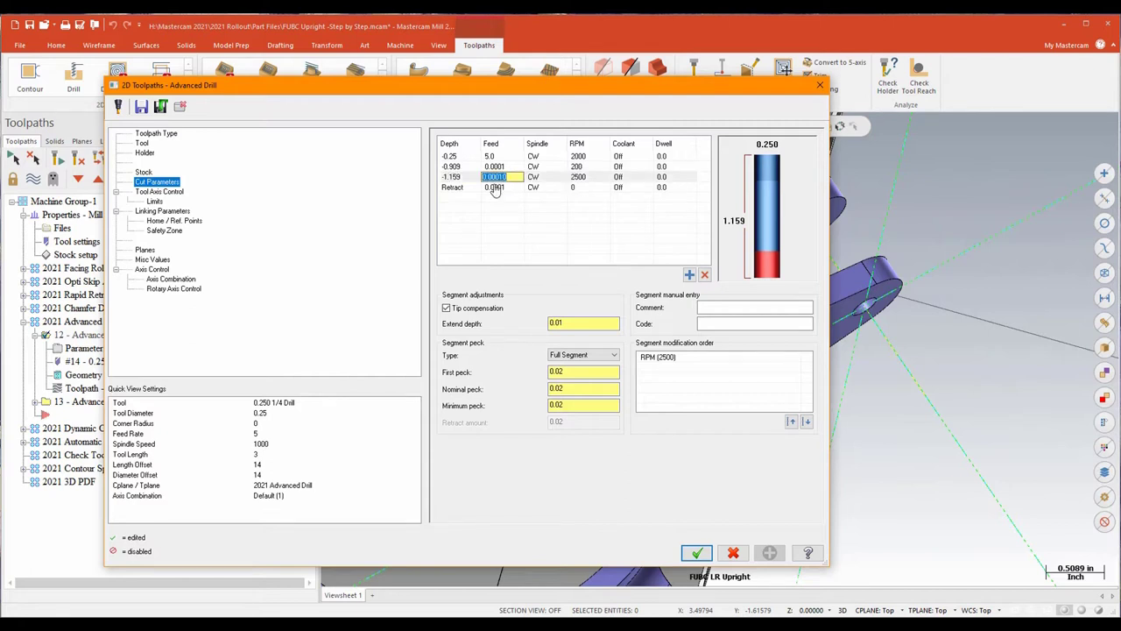
type("5")
key("Return")
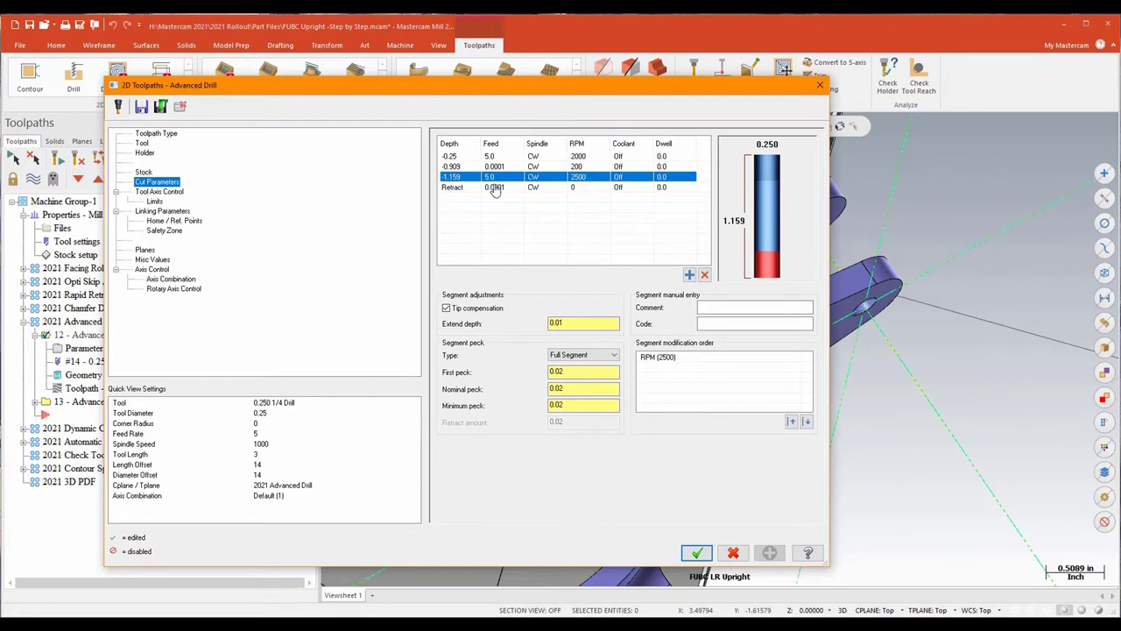
left_click(469, 192)
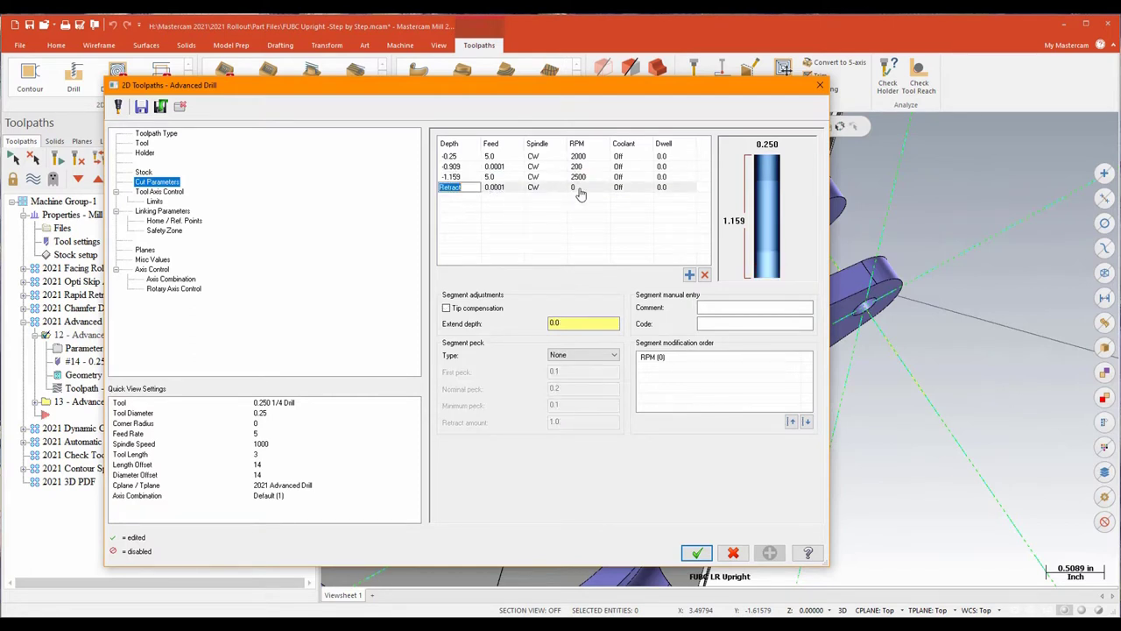
left_click(477, 215)
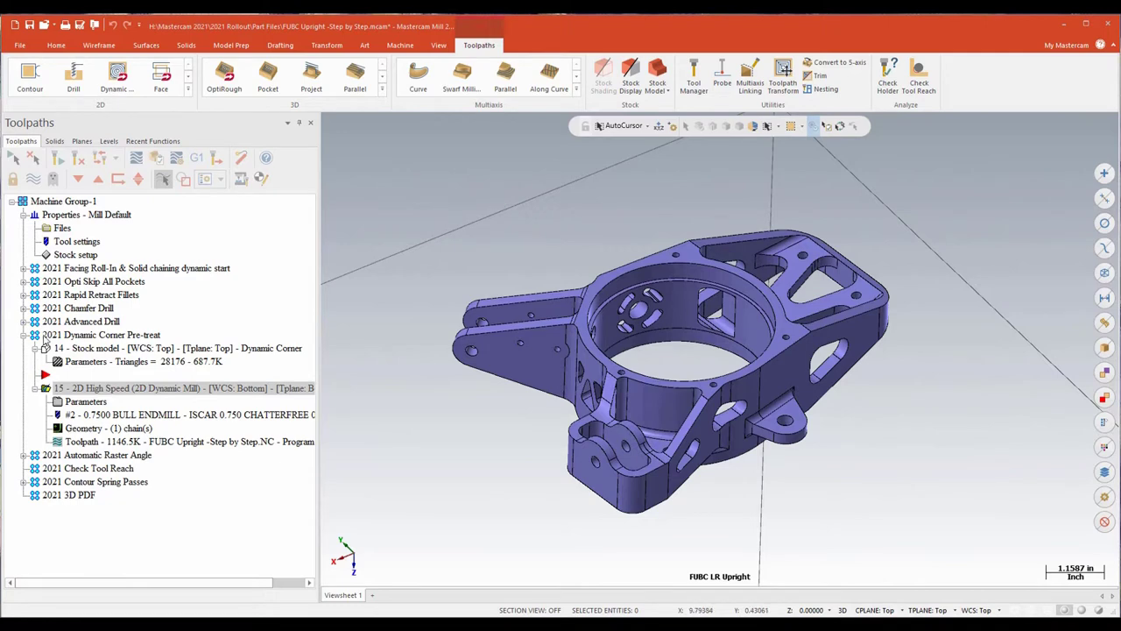
- Display the Dynamic Corner stock model of operation 14 and examine the remaining stock from several angles
left_click(113, 351)
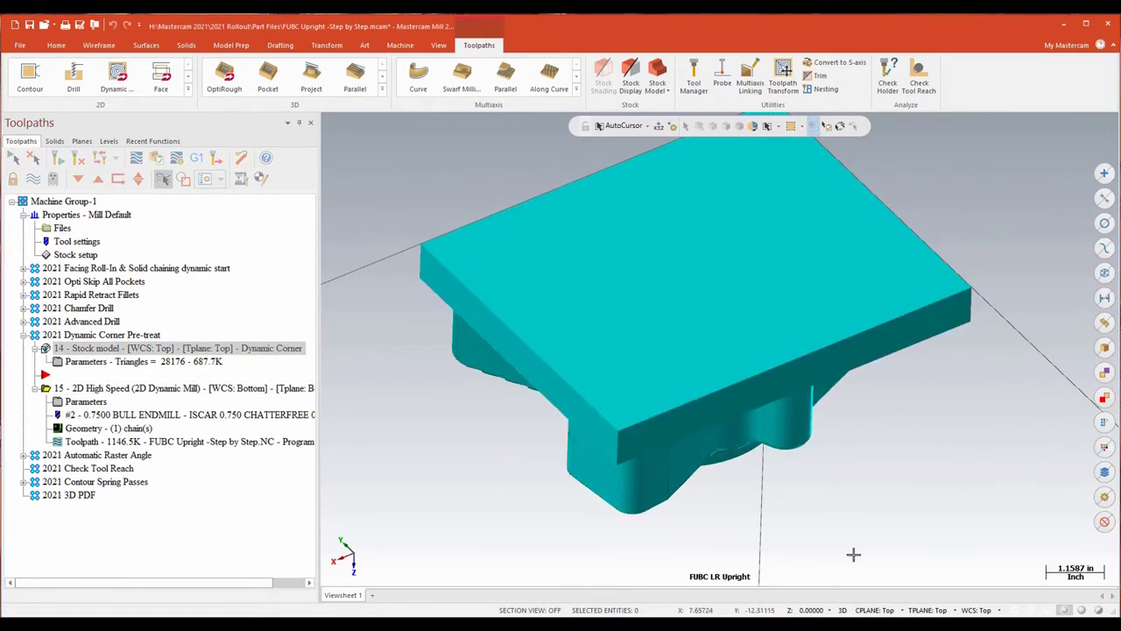
key("Up")
key("Up")
key("Up")
key("Up")
key("Up")
key("Up")
key("Up")
key("Up")
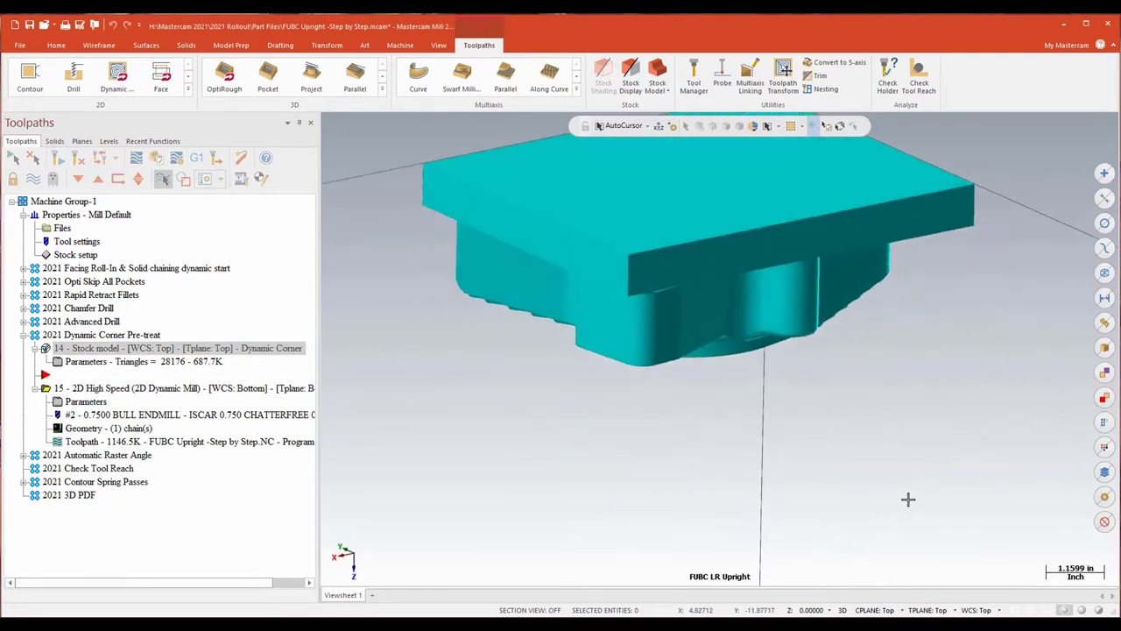
key("Up")
key("Up")
key("Up")
key("Up")
key("Up")
key("Up")
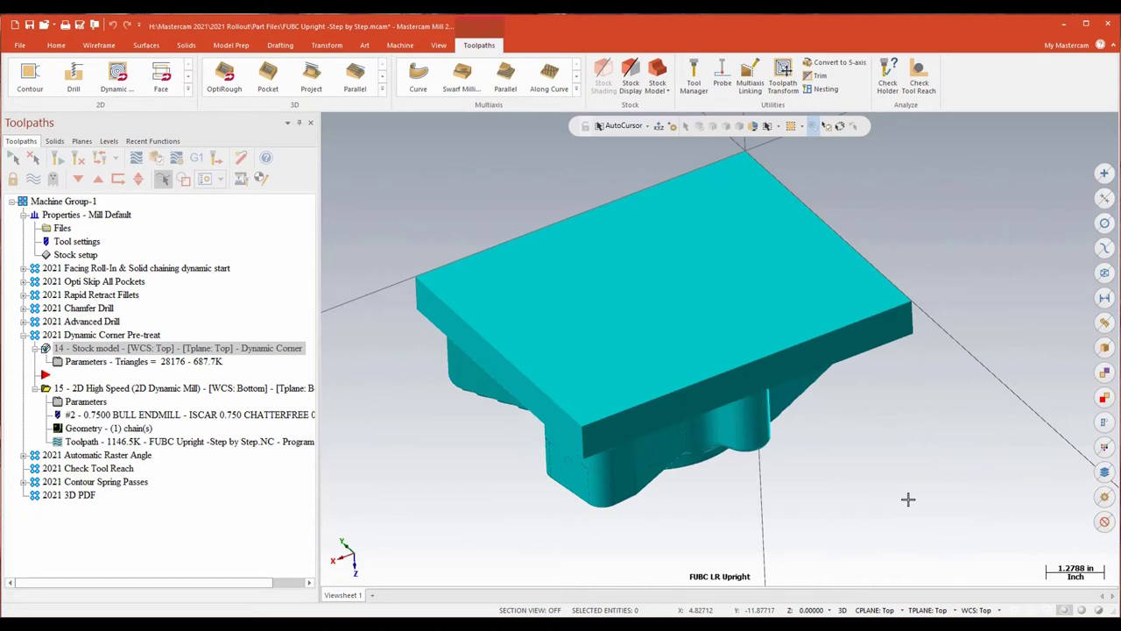
key("Up")
key("Up")
key("Up")
key("Up")
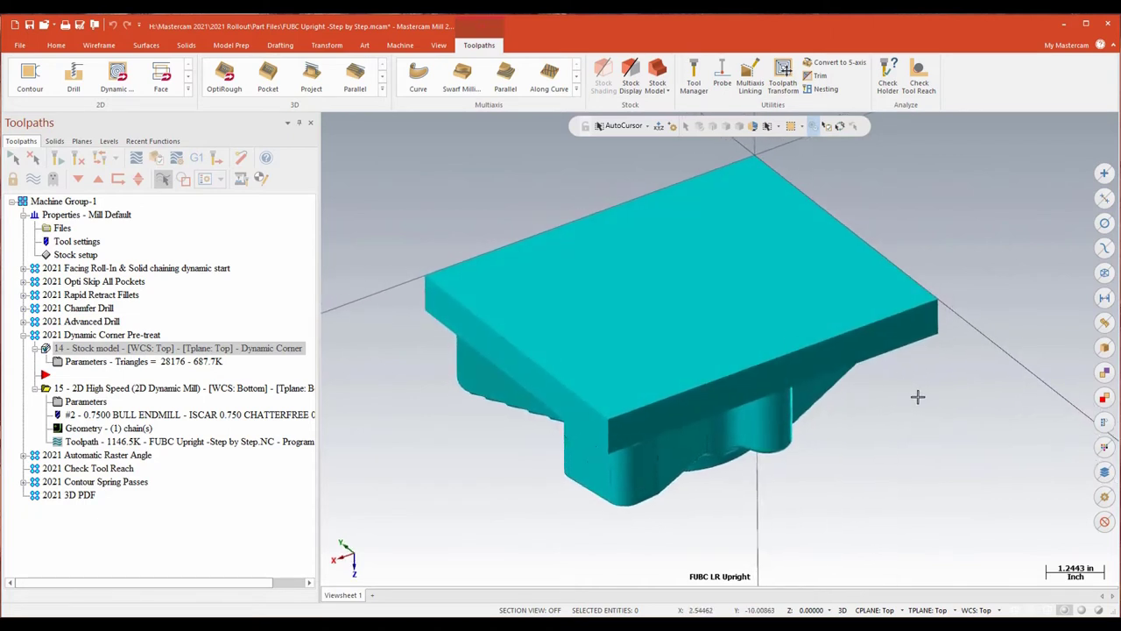
key("Down")
key("Down")
key("Down")
key("Down")
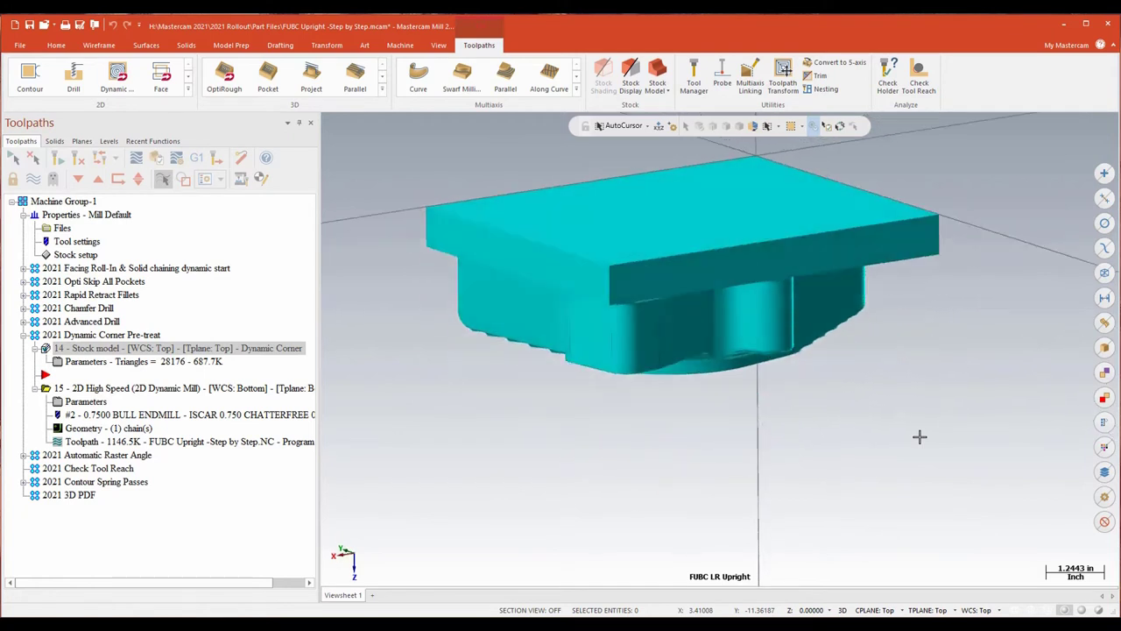
key("Down")
key("Down")
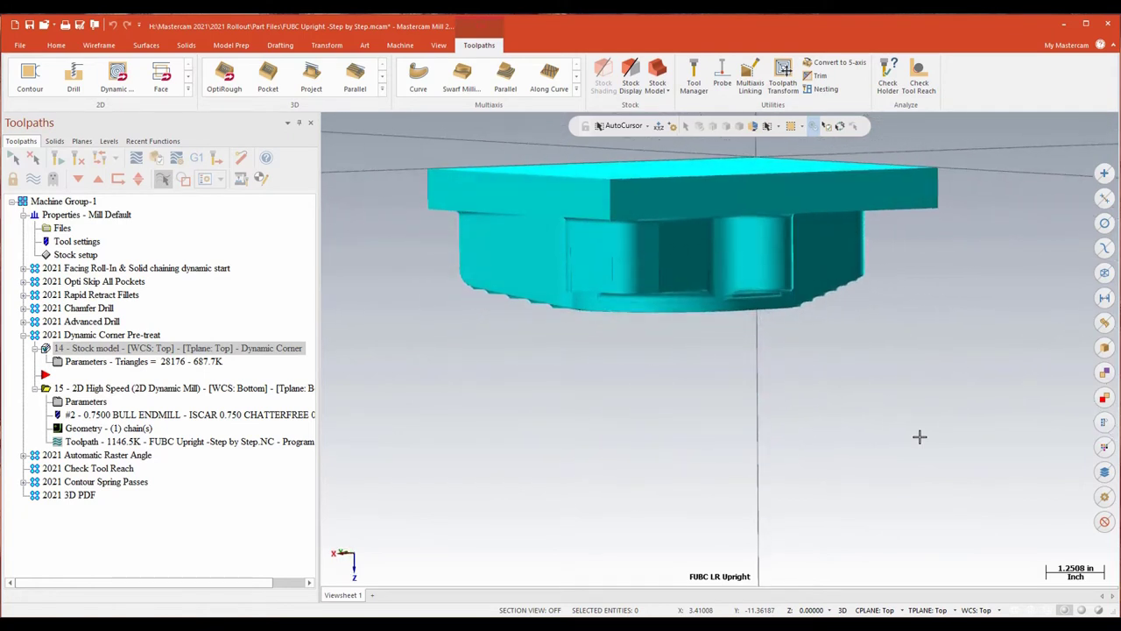
key("alt+7")
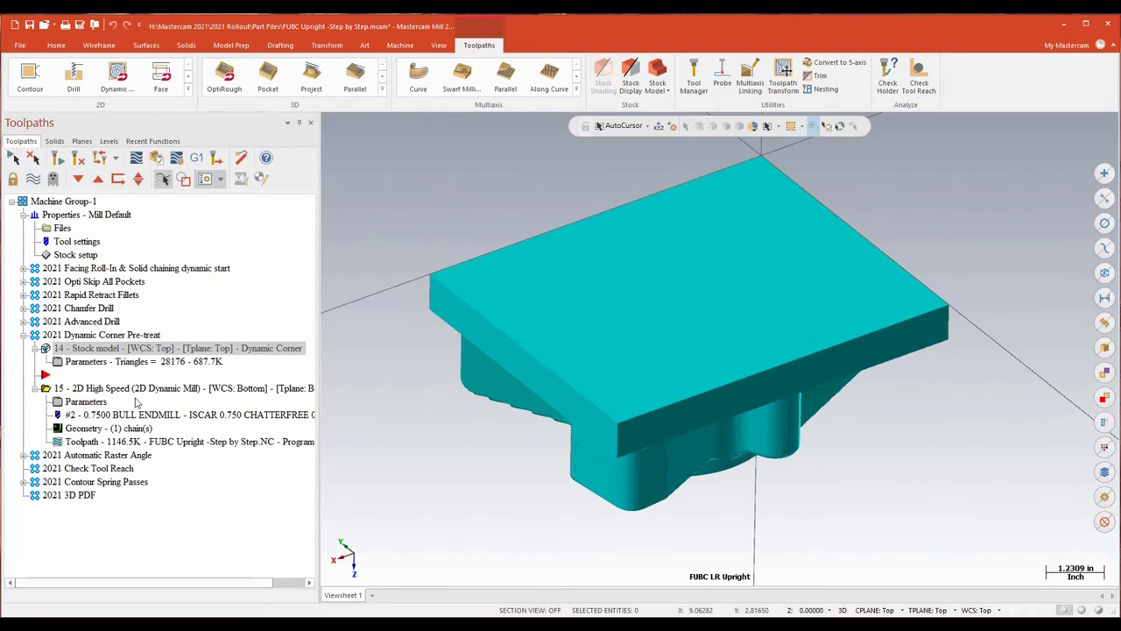
- Display the 2D Dynamic Mill toolpath of operation 15 and examine its passes from different angles
left_click(134, 390)
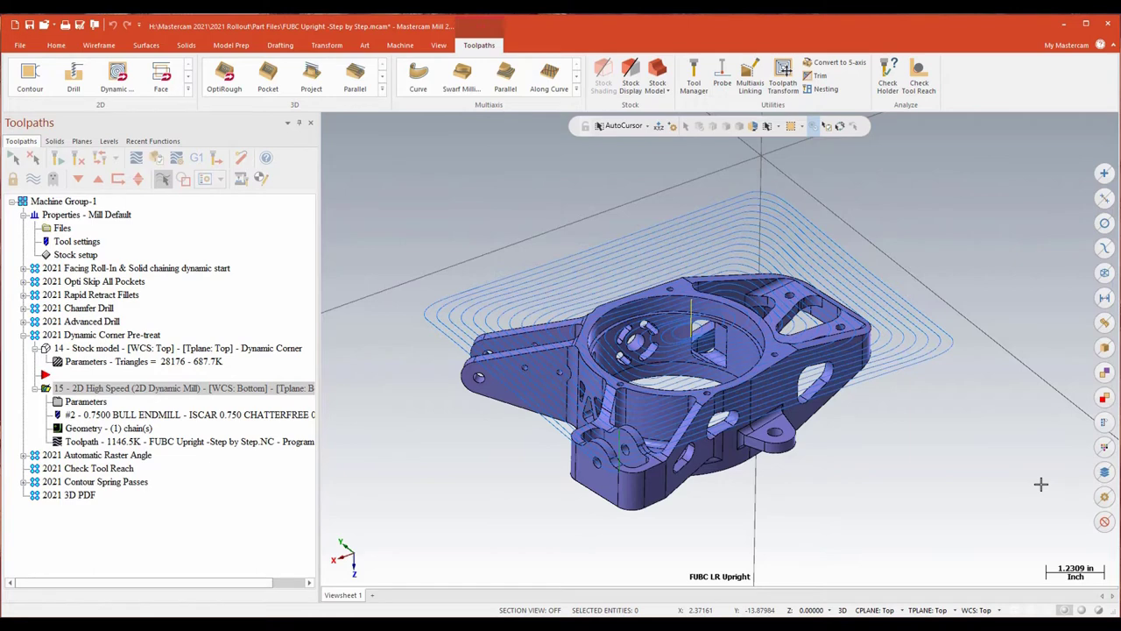
key("alt+Left")
key("alt+Left")
key("alt+Left")
key("alt+Left")
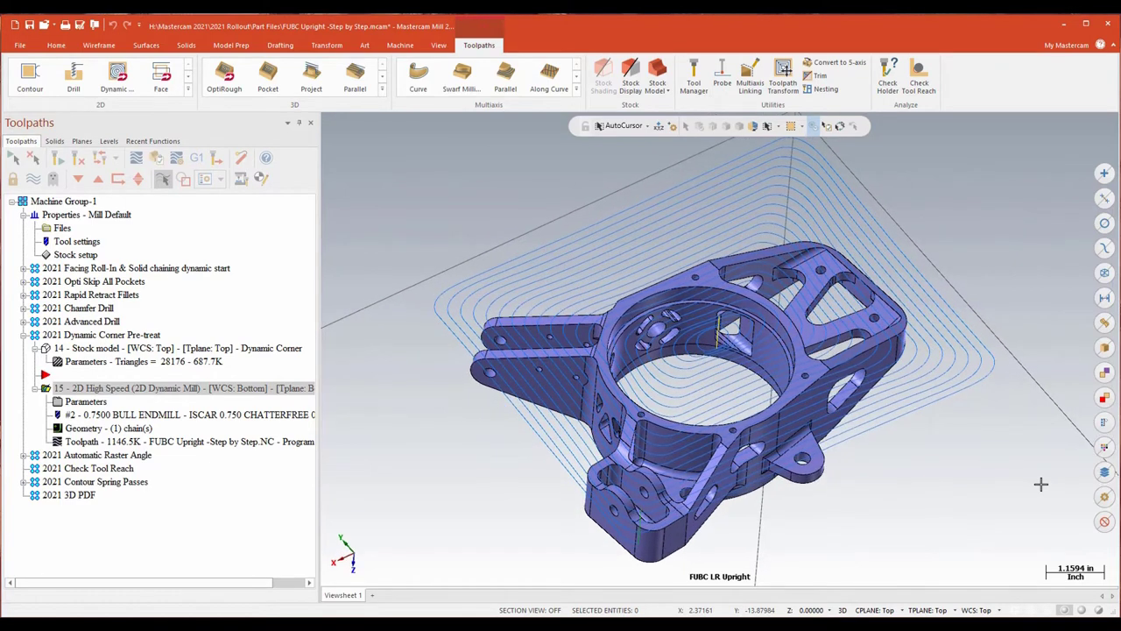
key("alt+Left")
key("alt+Left")
key("alt+Left")
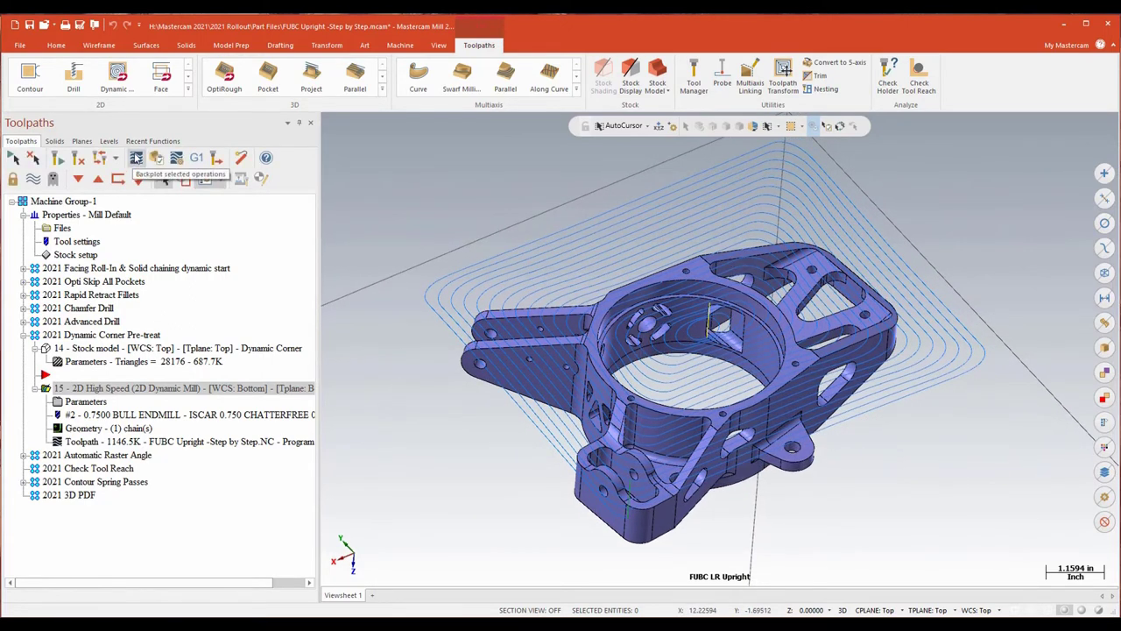
- Backplot operation 15 and watch the tool follow the dynamic passes into the stock corners
left_click(137, 159)
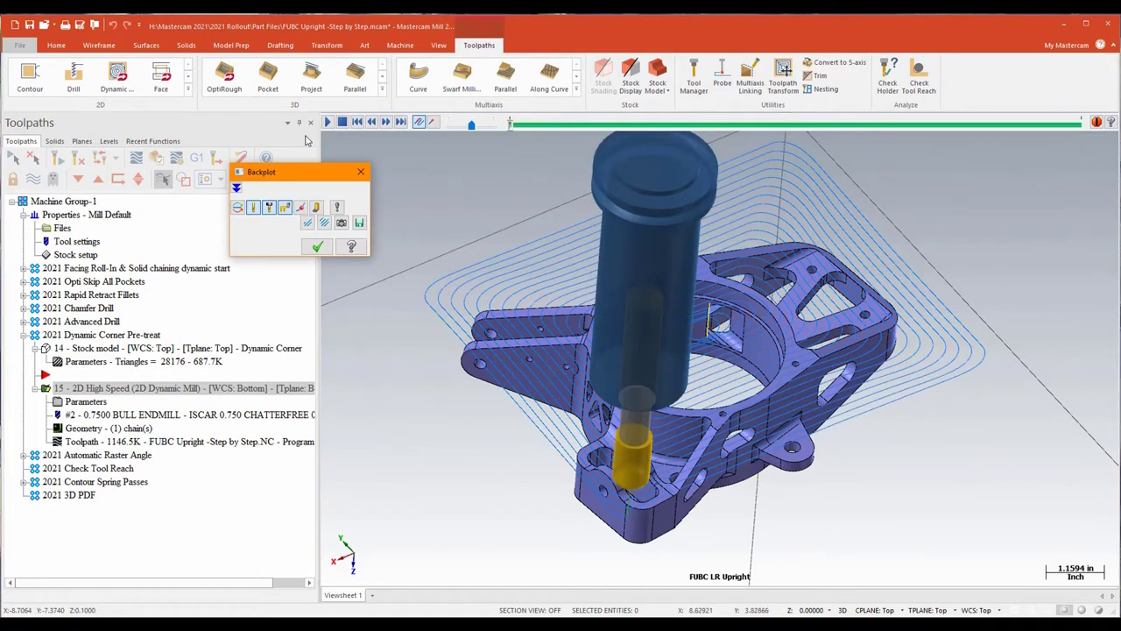
middle_click_drag(436, 170, 491, 211)
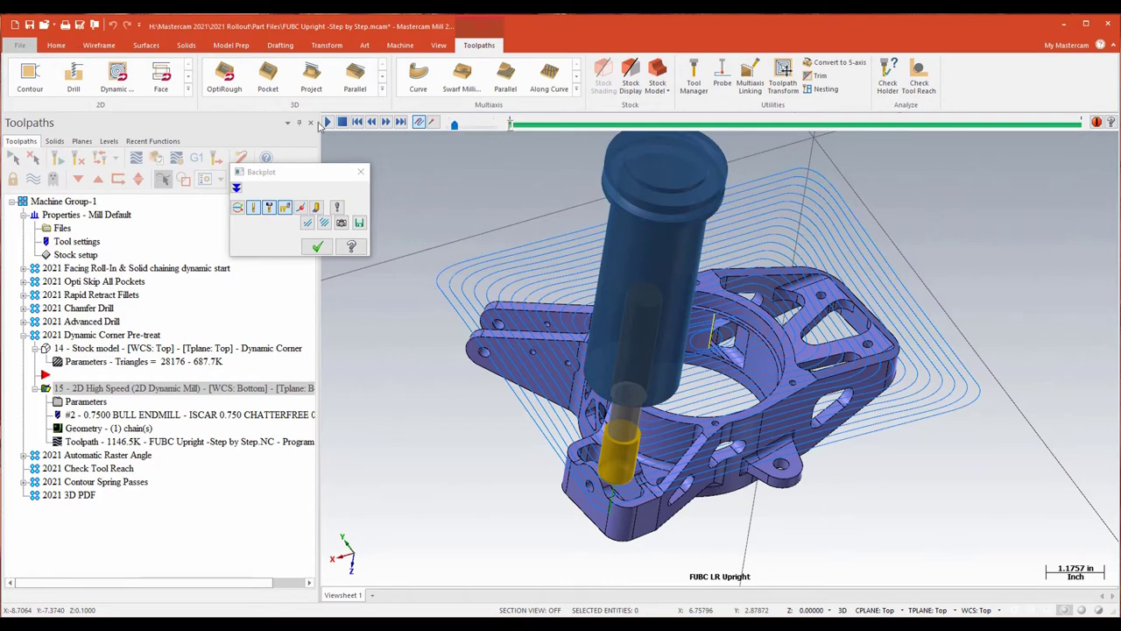
left_click(329, 123)
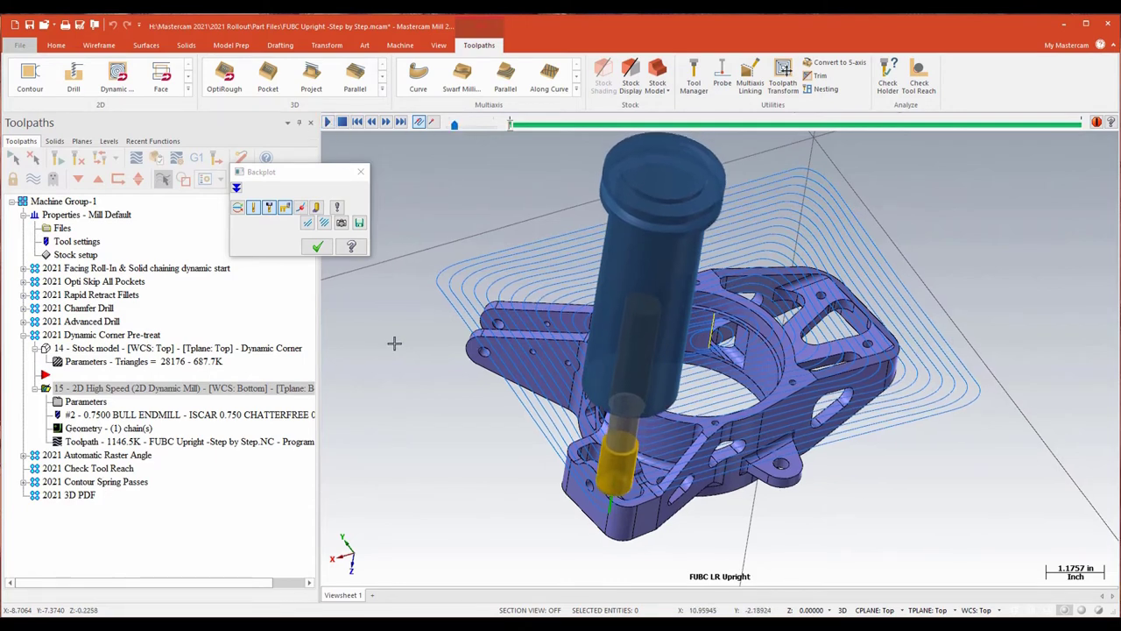
scroll(395, 344, "up", 2)
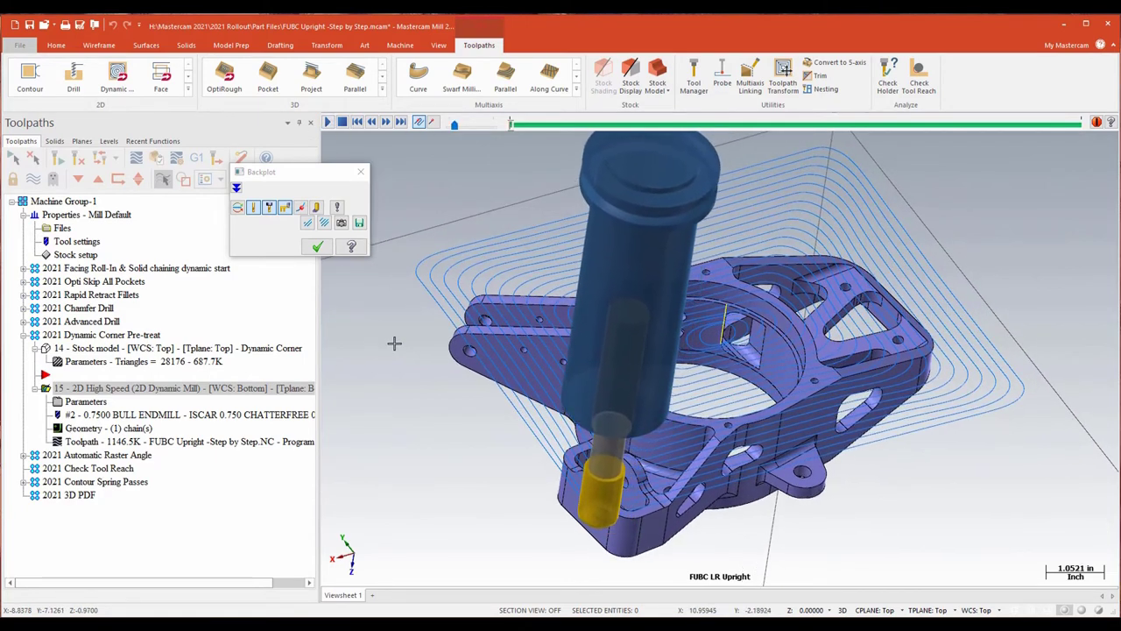
scroll(394, 343, "down", 2)
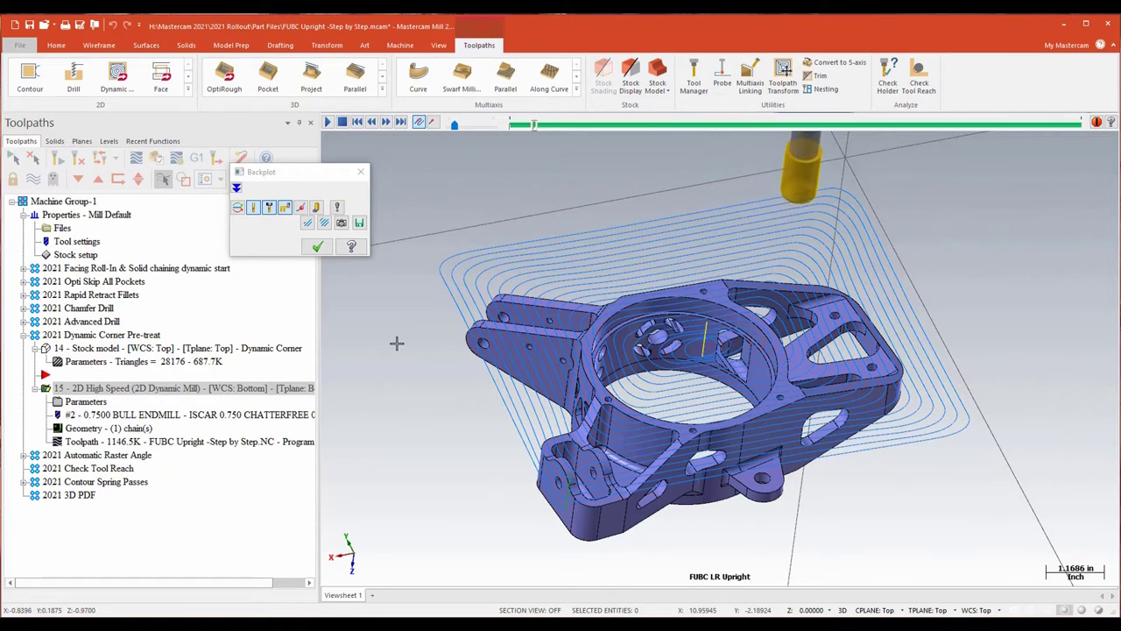
left_click(362, 172)
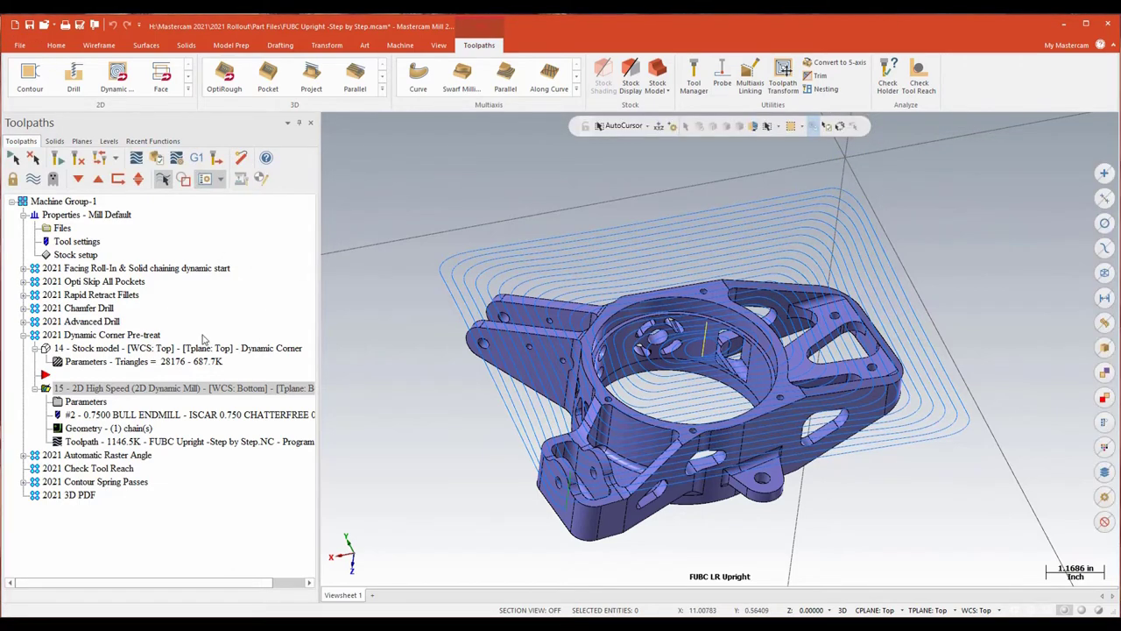
- Enable corner pretreatment for operation 15 with the Climb cut method and Corners only, and regenerate the toolpath
left_click(87, 402)
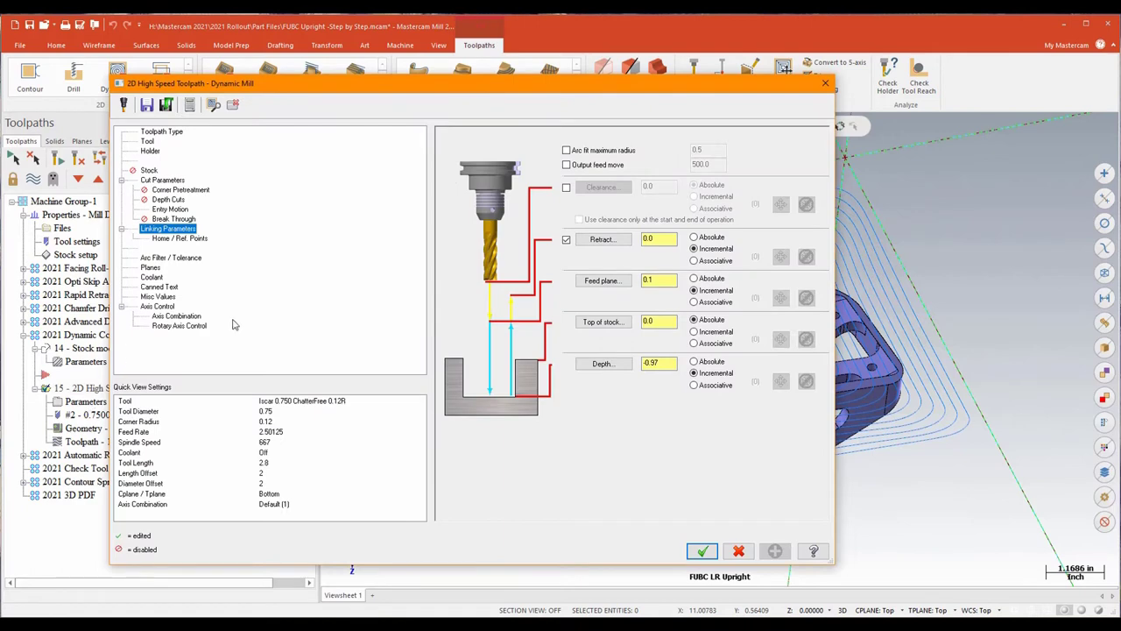
left_click(175, 180)
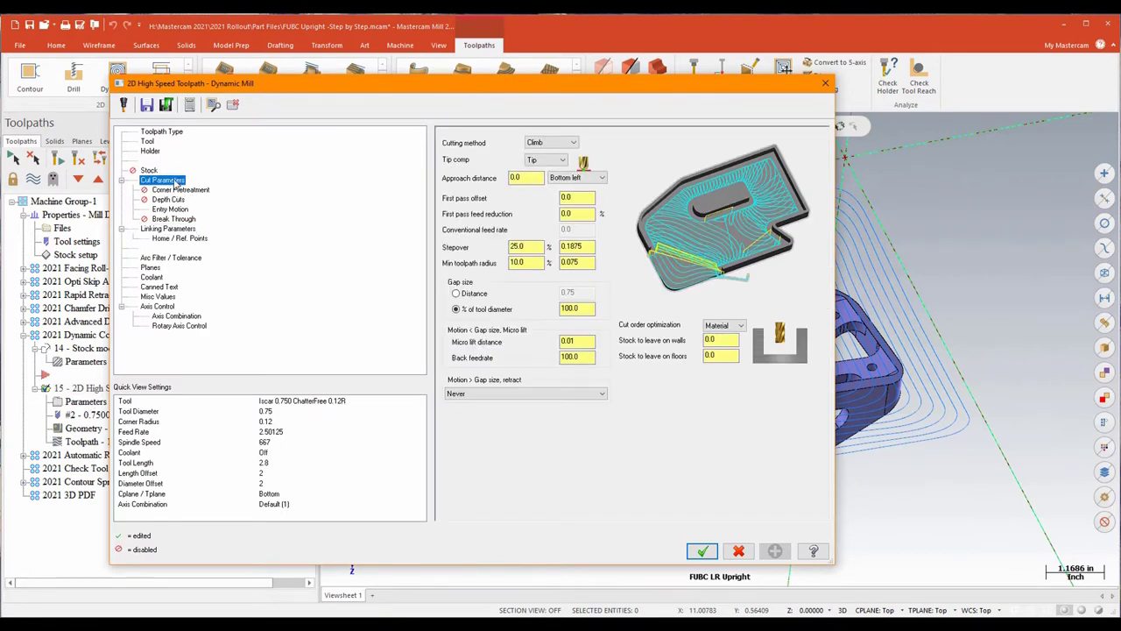
left_click(171, 193)
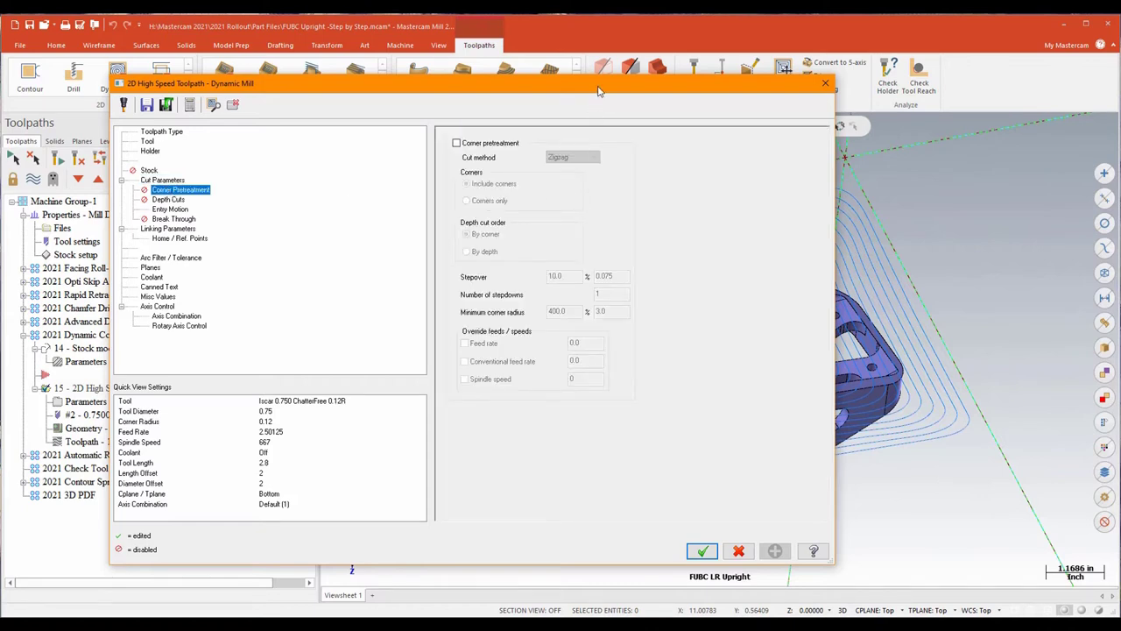
left_click_drag(600, 87, 637, 87)
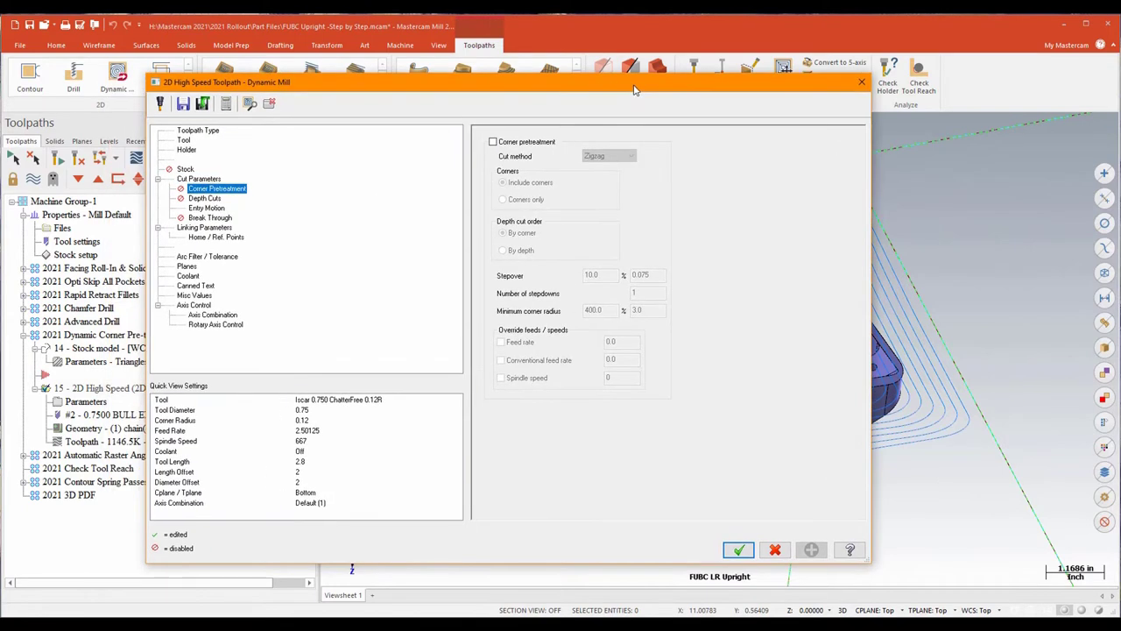
left_click(492, 141)
left_click(632, 156)
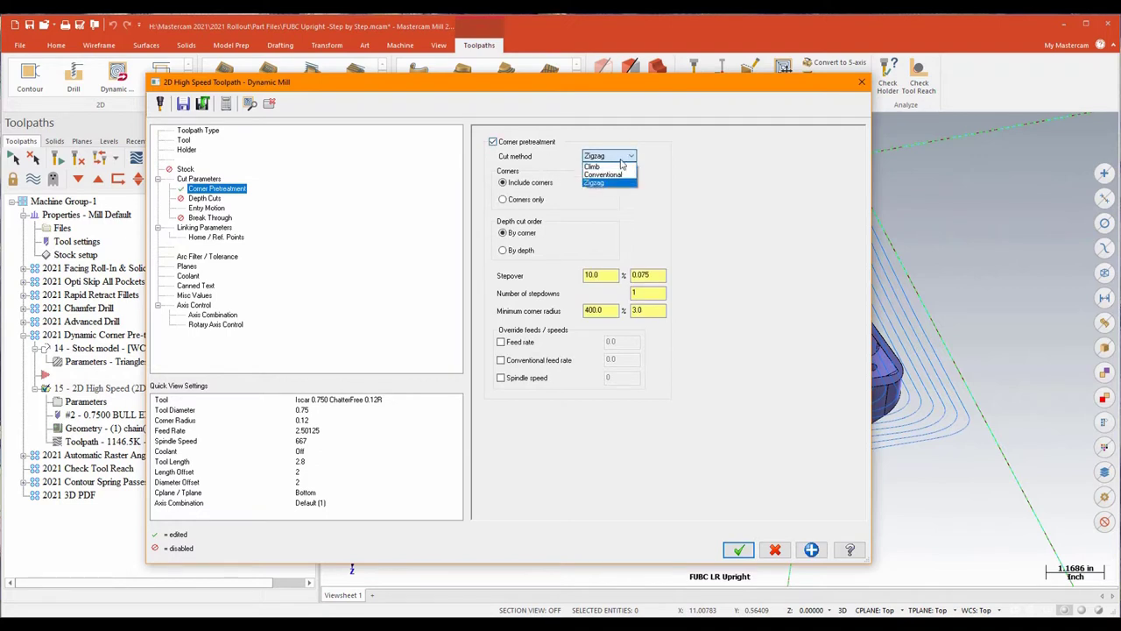
left_click(594, 166)
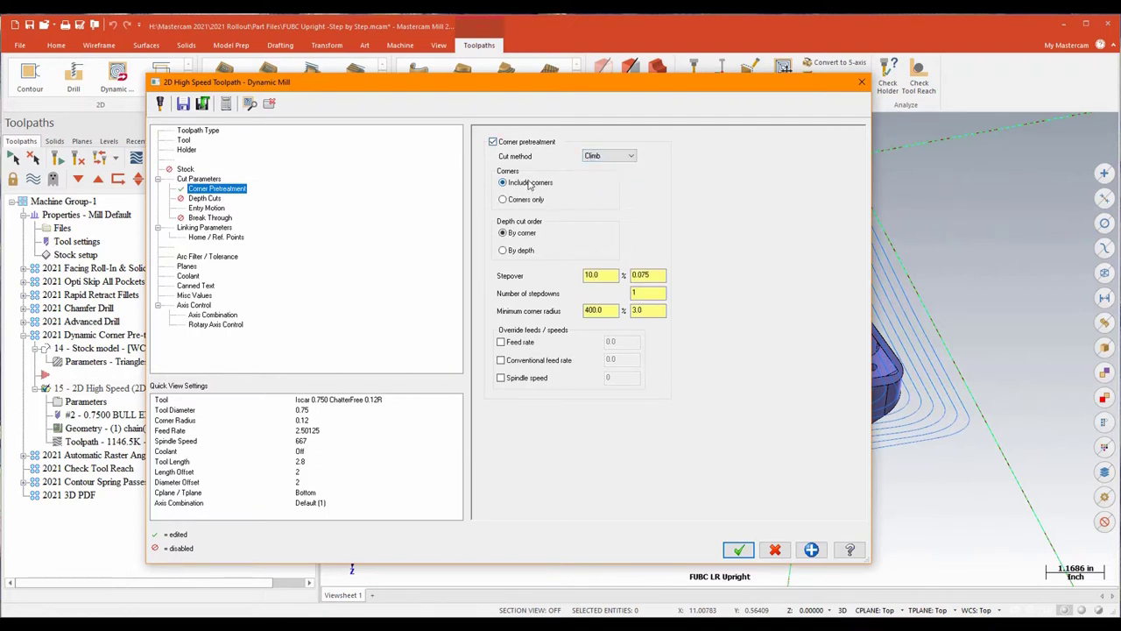
left_click(503, 199)
left_click(738, 550)
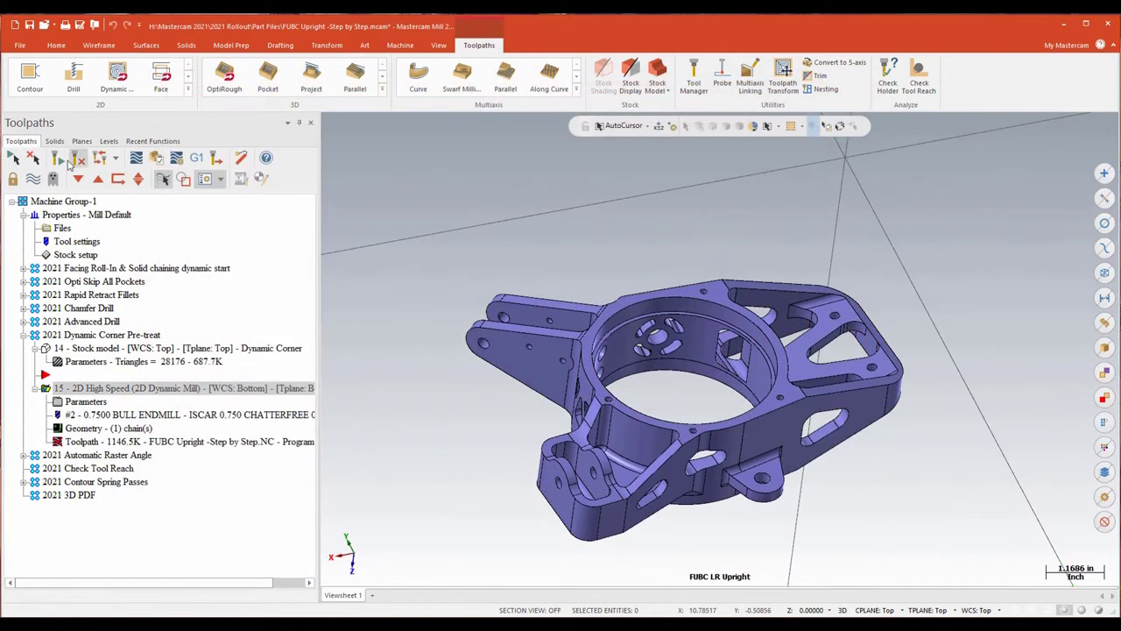
left_click(63, 157)
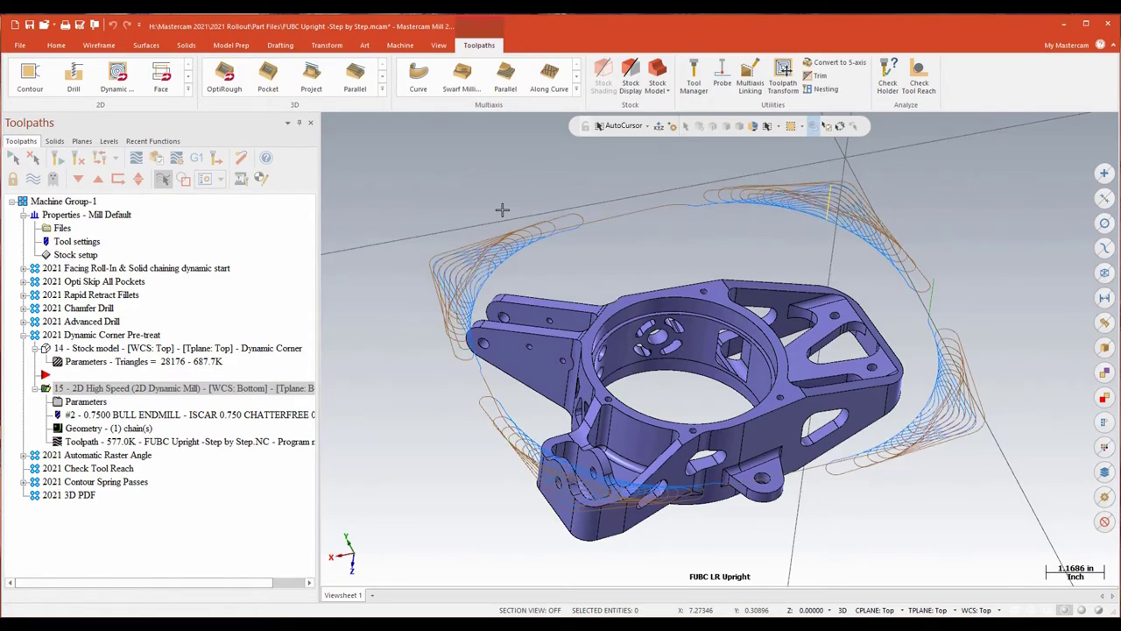
- Inspect the corners-only toolpath, switch operation 15's corner pretreatment to Include corners and regenerate
key("alt+1")
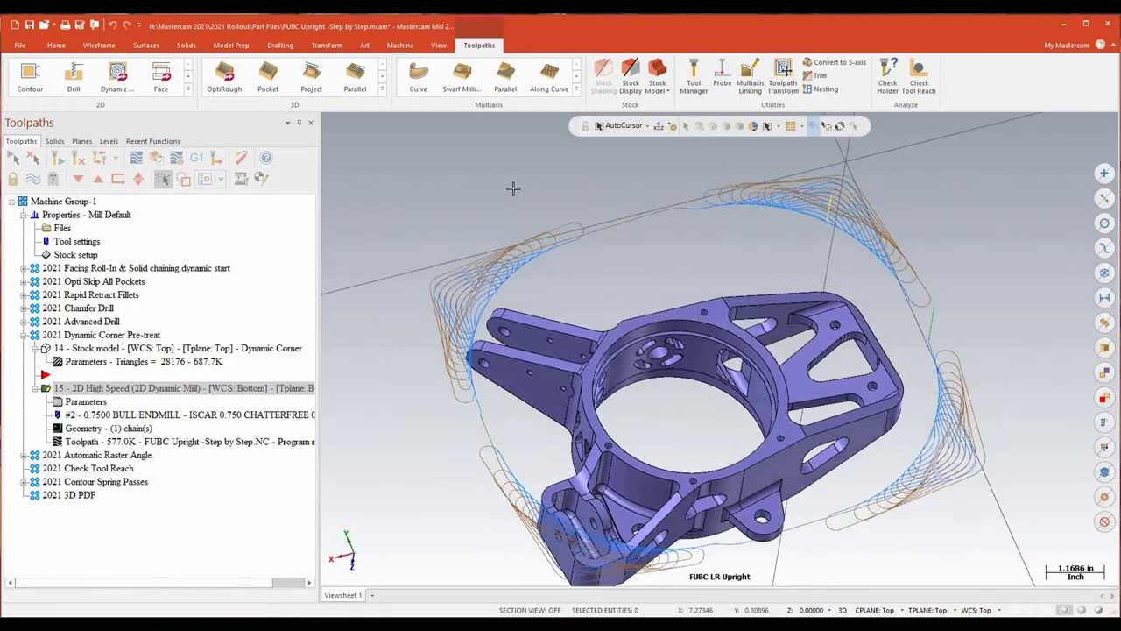
key("alt+7")
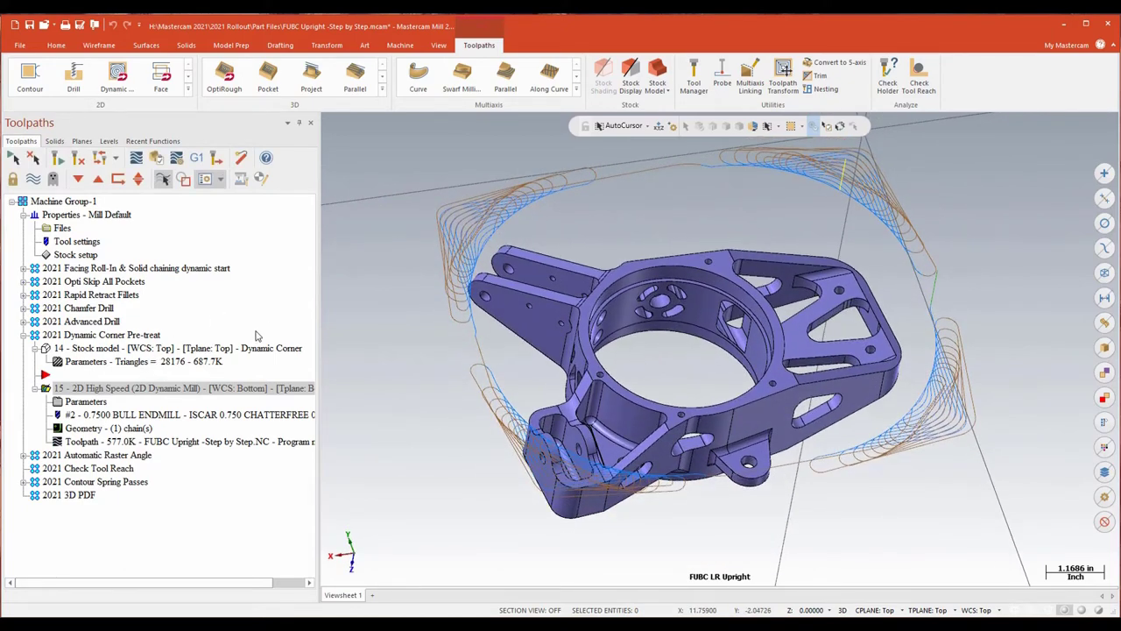
left_click(85, 403)
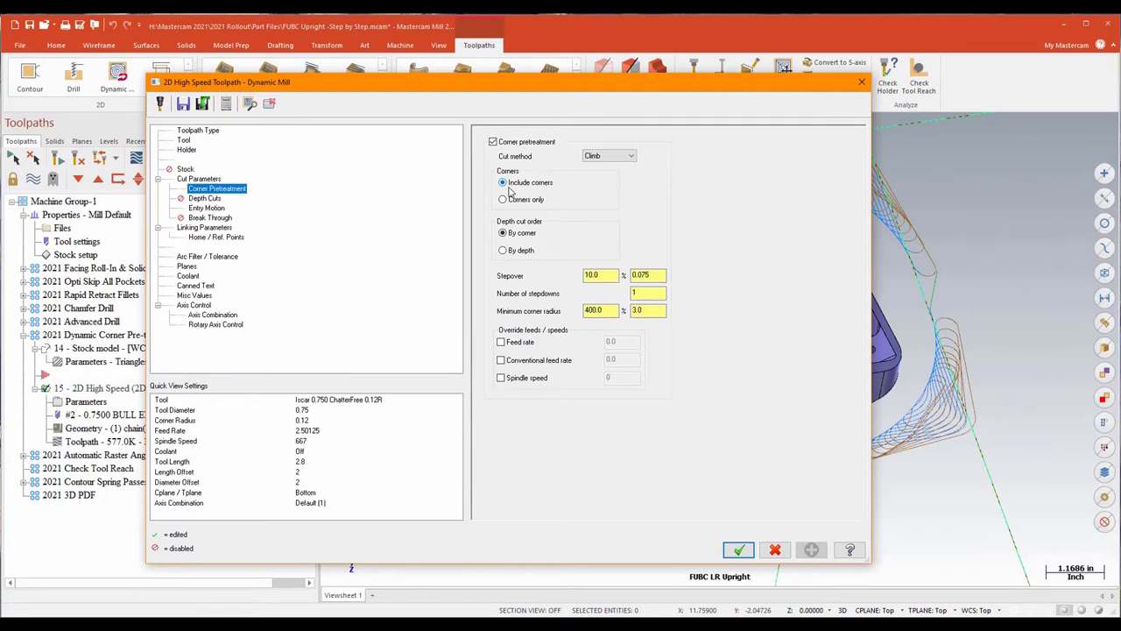
left_click(738, 550)
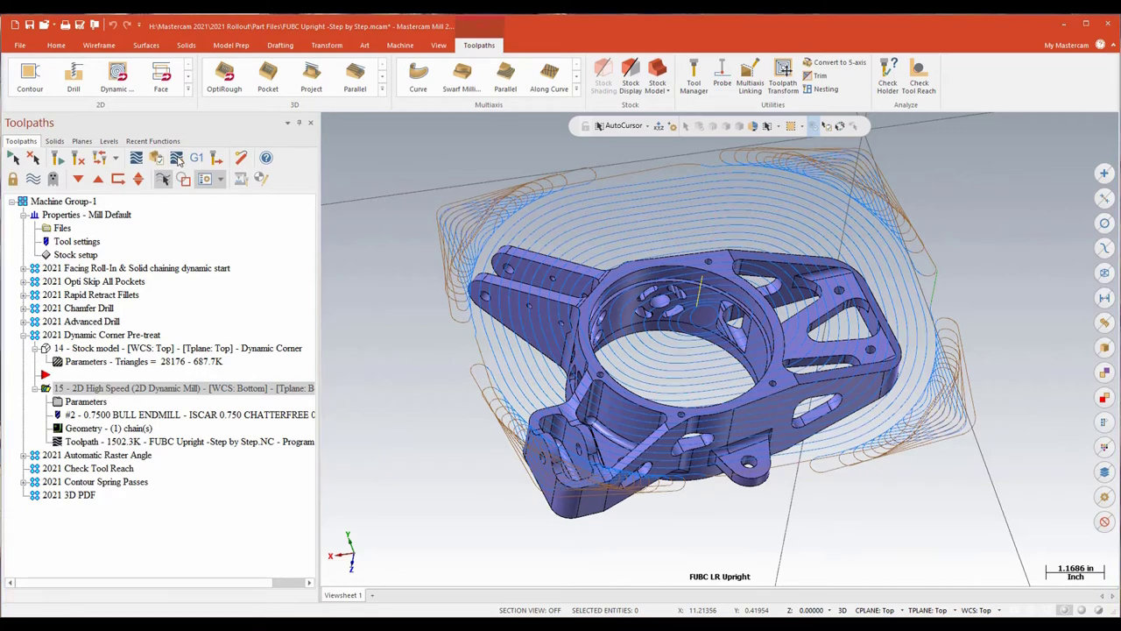
- Verify operation 15 using the Dynamic Corner stock model as stock, and play the simulation with the toolpath hidden
left_click(178, 159)
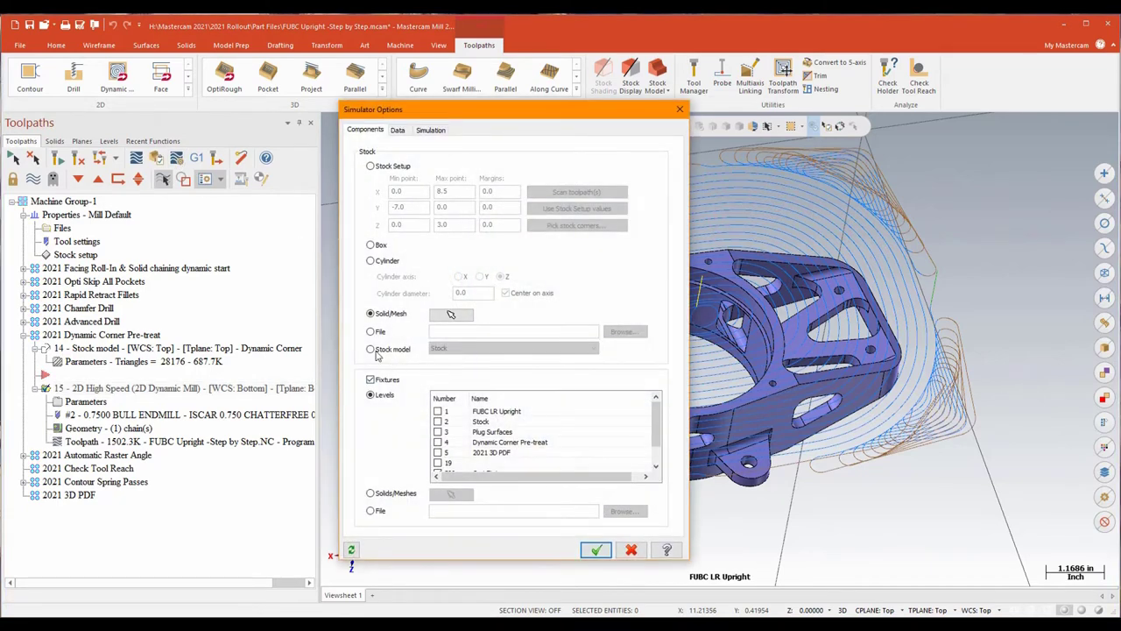
left_click(377, 351)
left_click(512, 348)
left_click(473, 366)
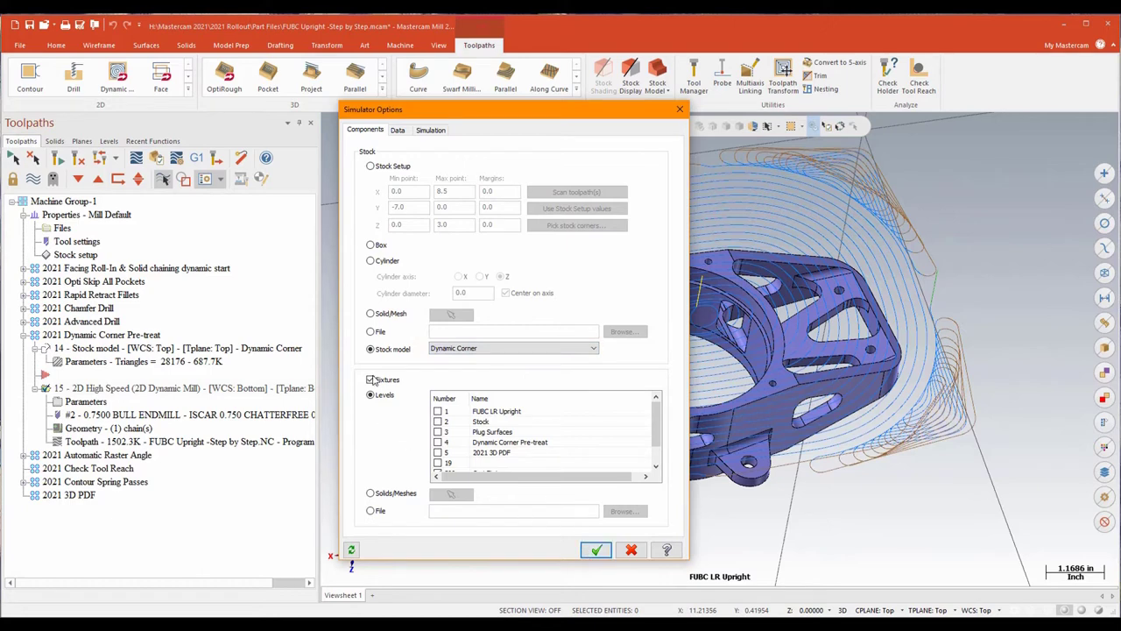
left_click(596, 549)
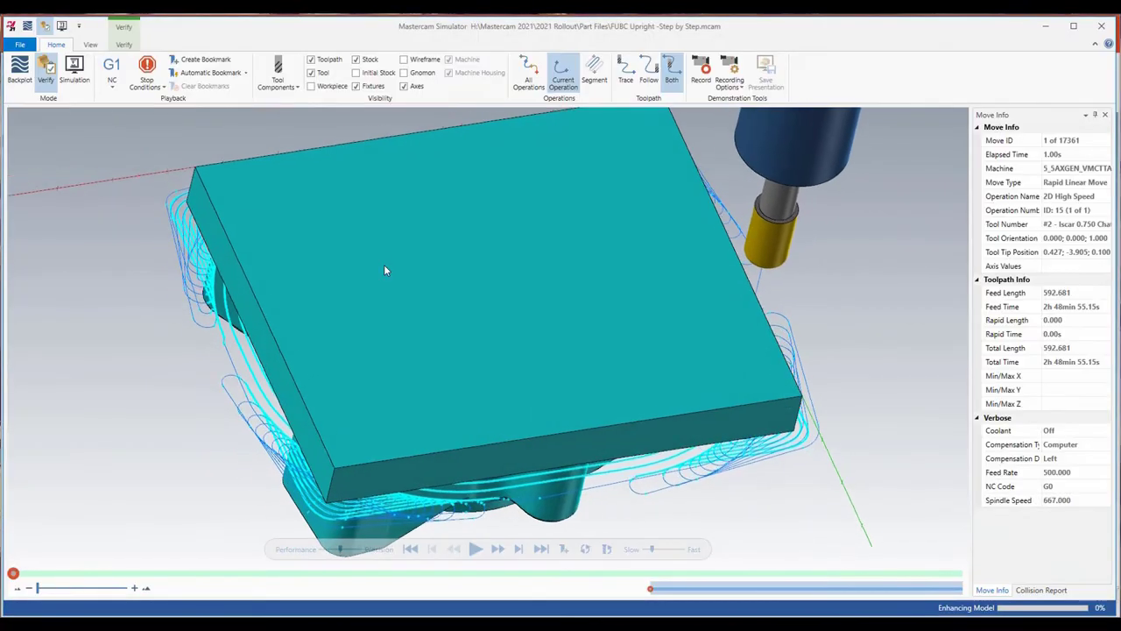
left_click(312, 59)
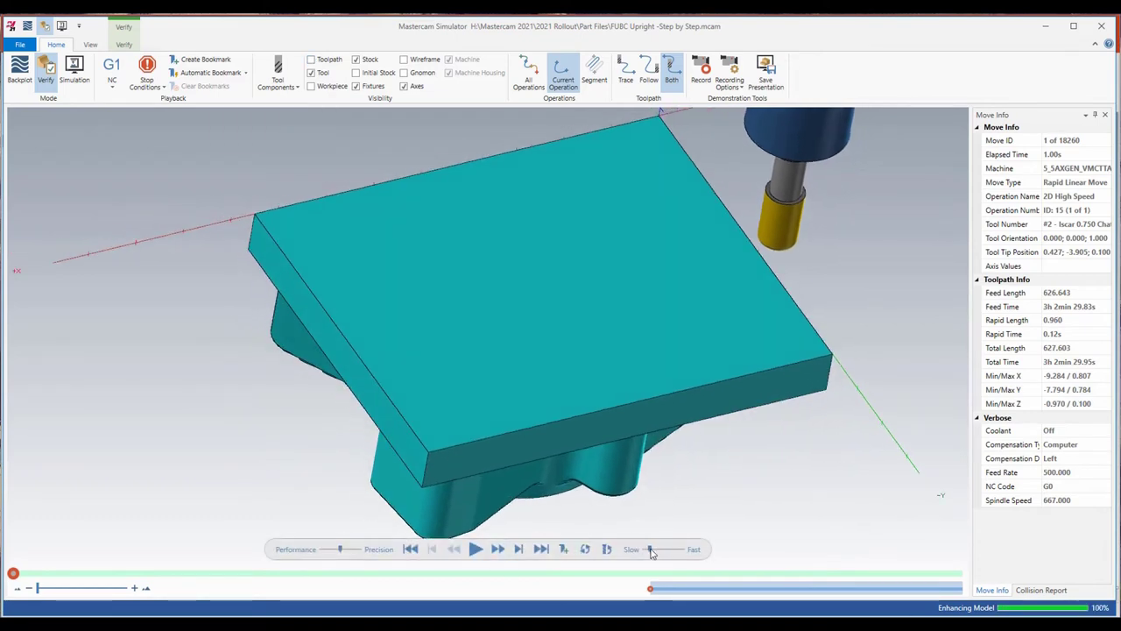
left_click(475, 549)
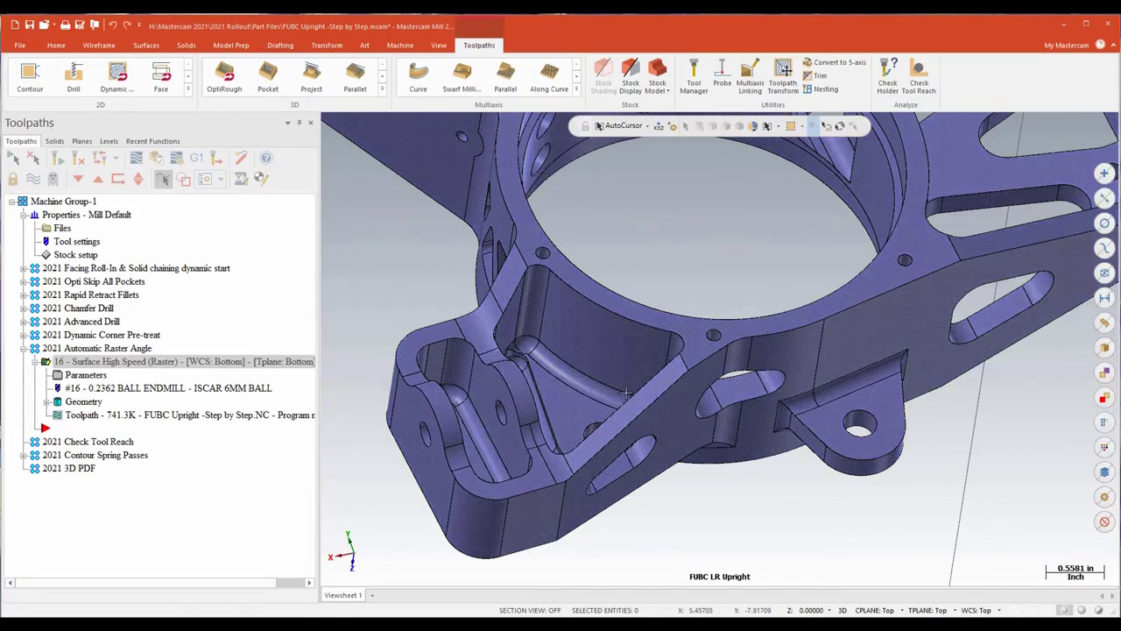
- Display the Surface High Speed Raster toolpath of operation 16 and examine its passes up close
left_click(35, 180)
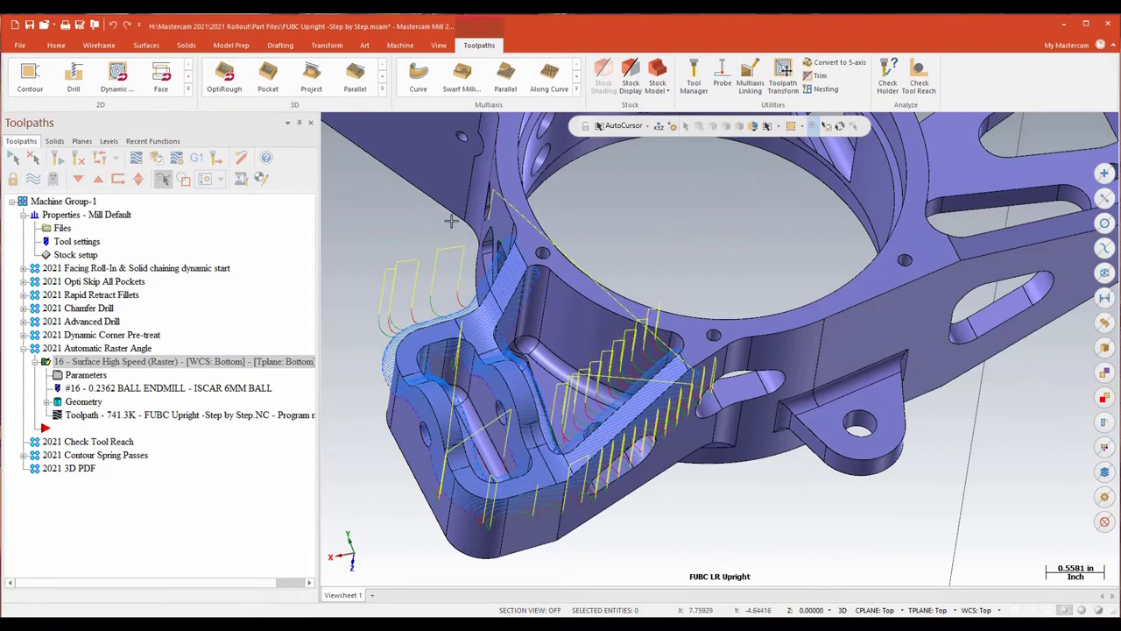
scroll(425, 230, "up", 3)
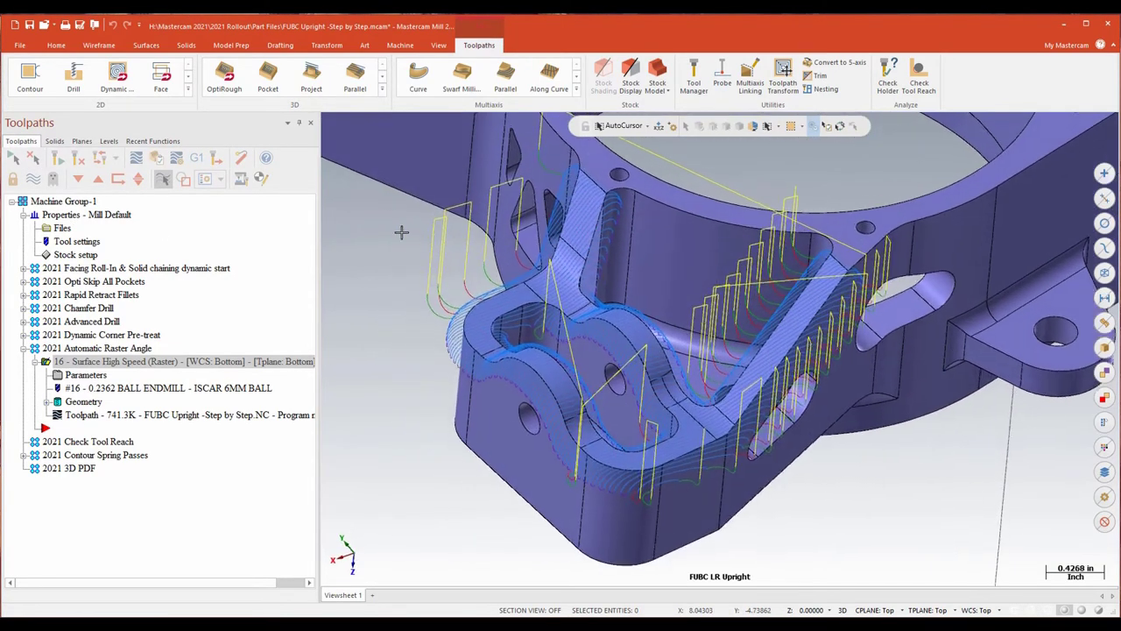
middle_click_drag(402, 231, 406, 268)
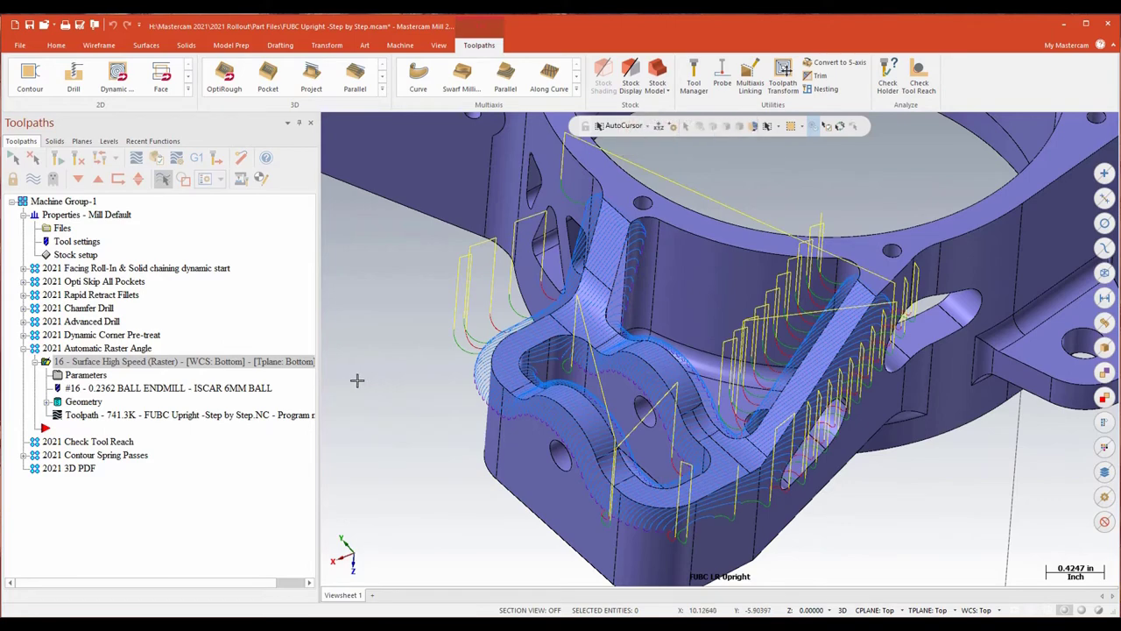
- Review the parameters of raster operation 16 and backplot its toolpath
left_click(85, 375)
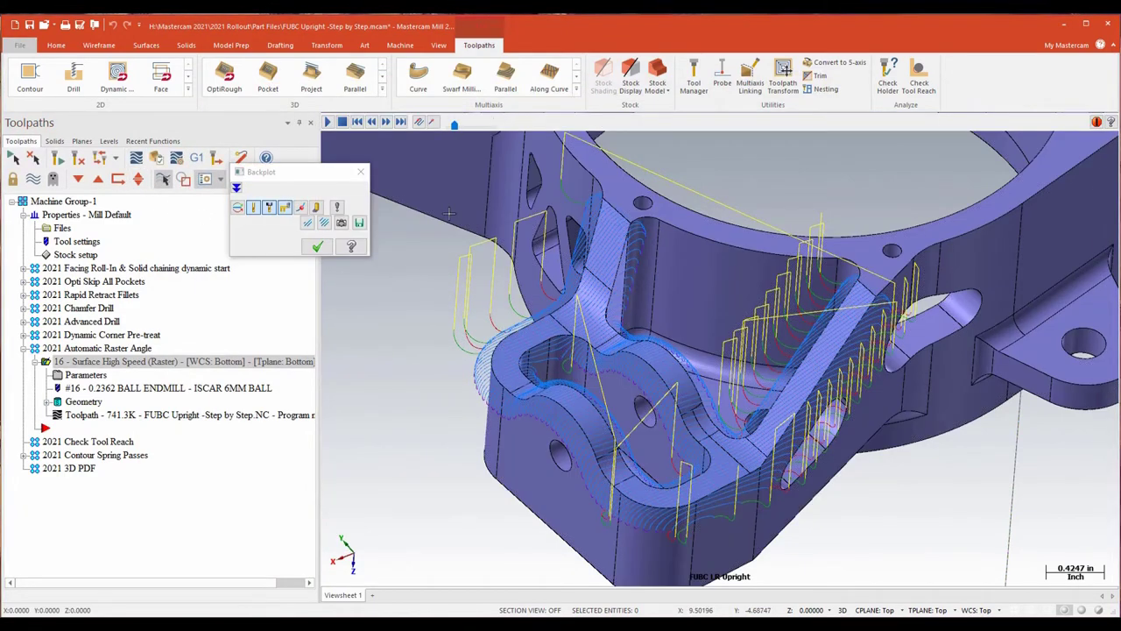
left_click(327, 121)
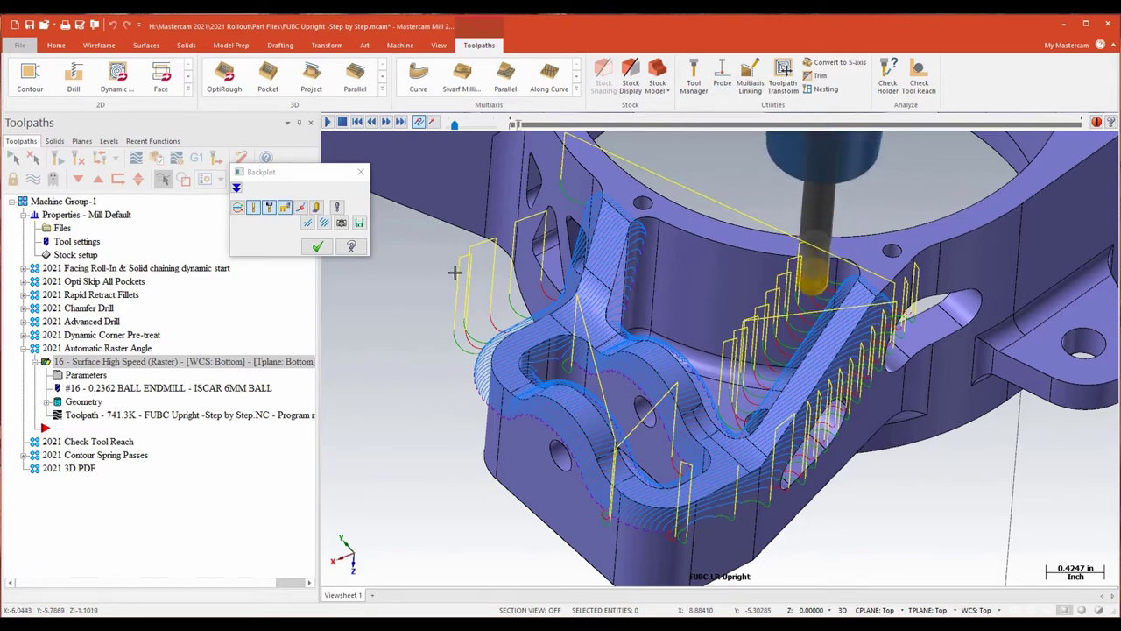
left_click(360, 171)
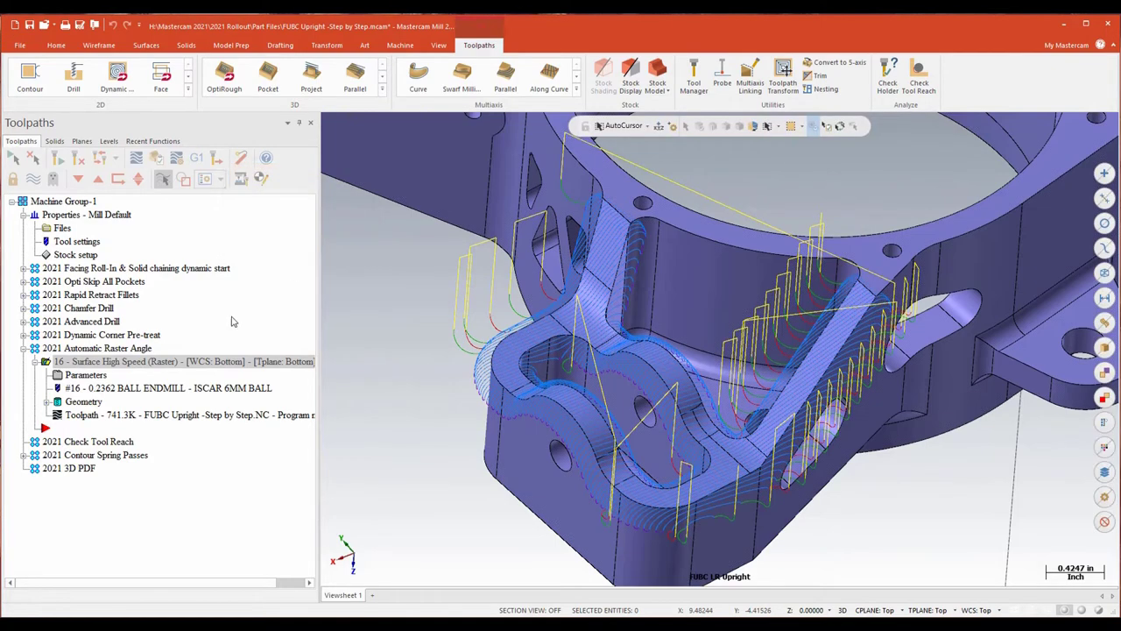
- Change the machining angle of raster operation 16 from Custom to Automatic in its cut parameters
left_click(86, 374)
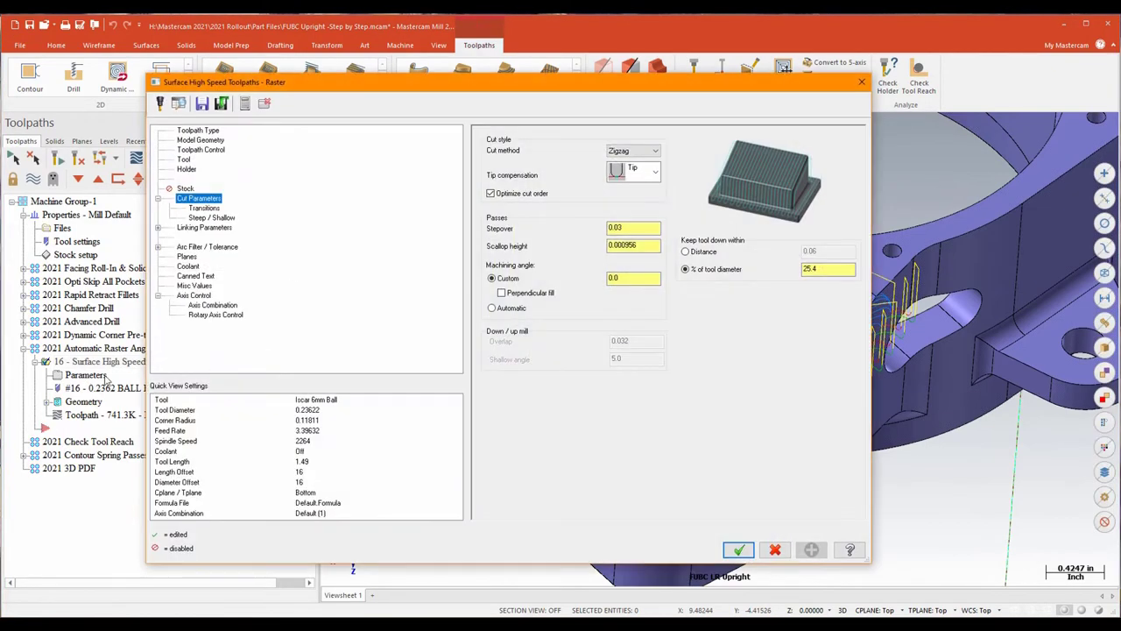
left_click(492, 309)
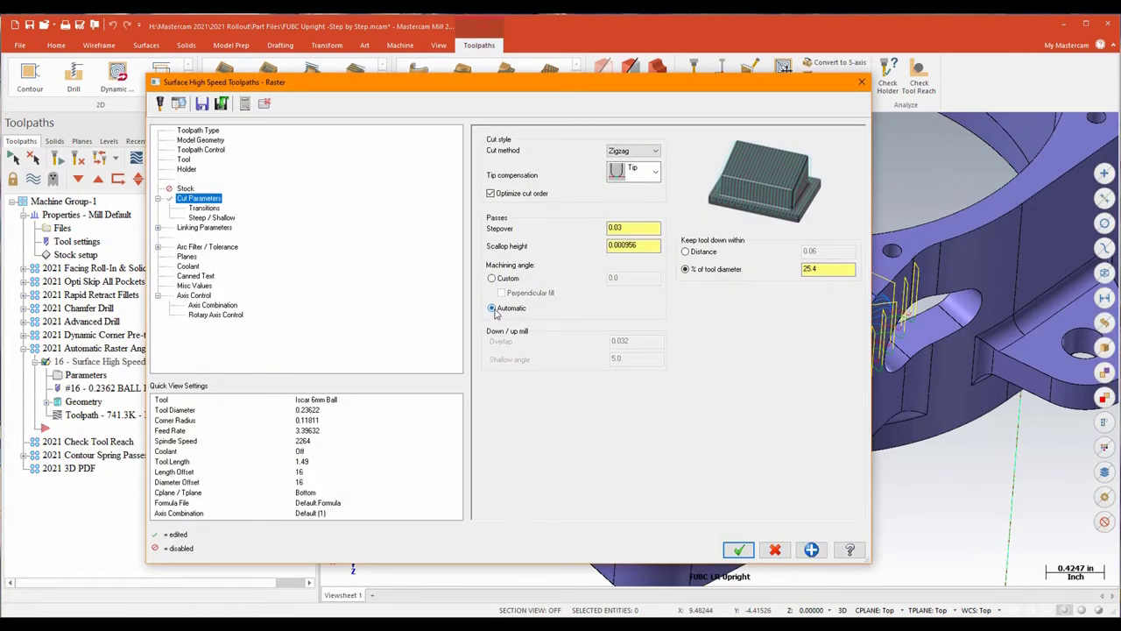
left_click(739, 549)
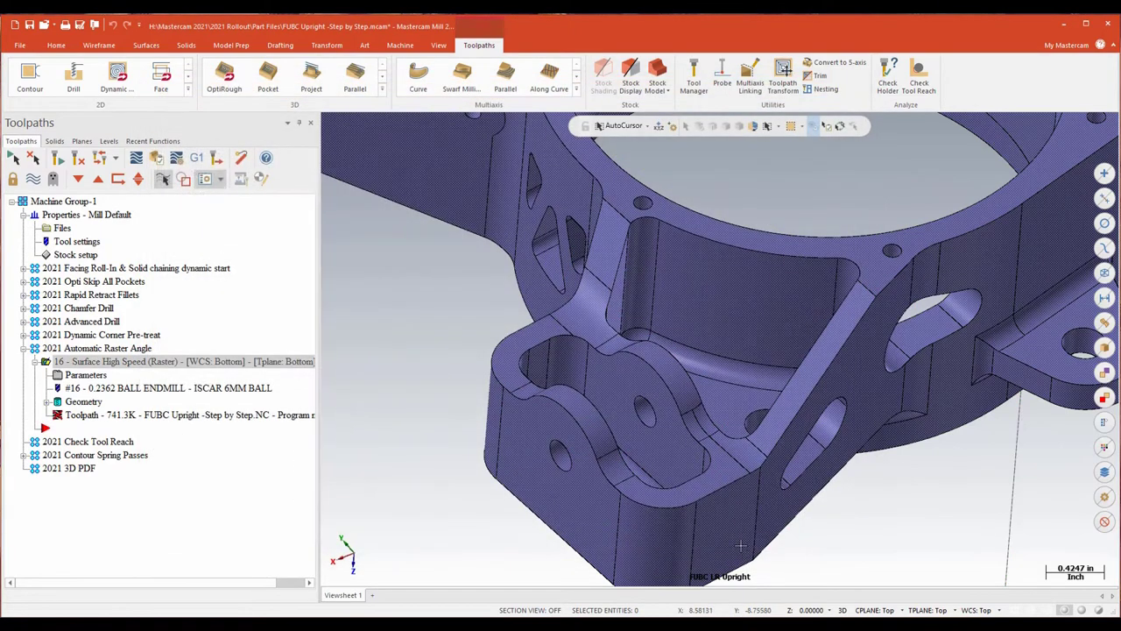
- Check the machining geometry and cut parameters of raster operation 16, and regenerate its toolpath with the automatic machining angle
left_click(88, 375)
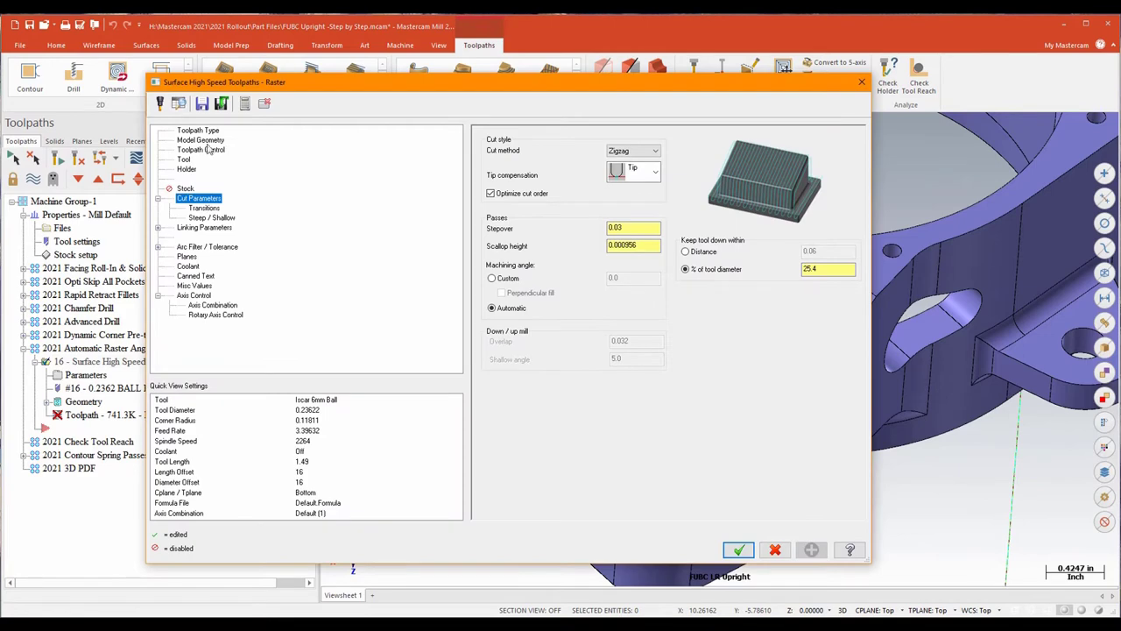
left_click(201, 140)
left_click(520, 180)
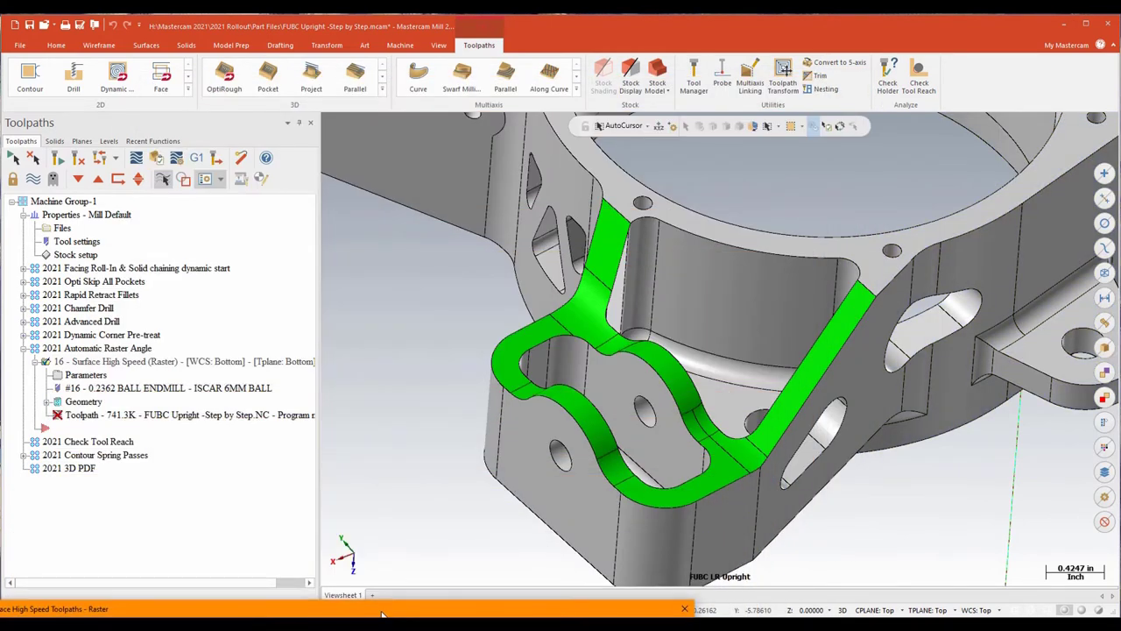
key("Return")
left_click_drag(494, 308, 578, 52)
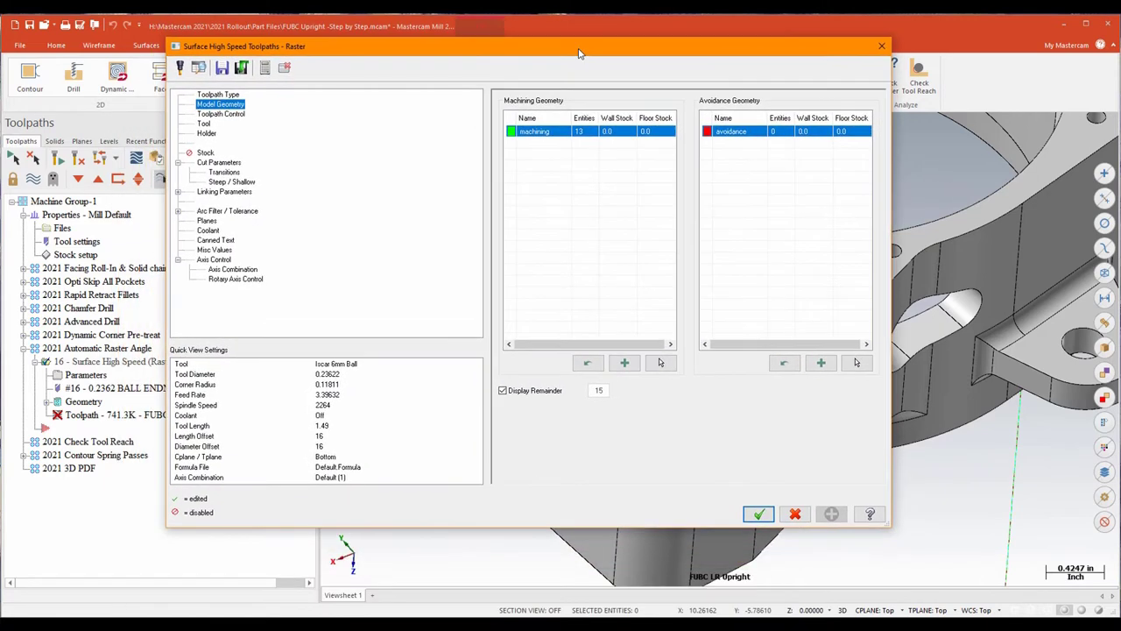
left_click(219, 163)
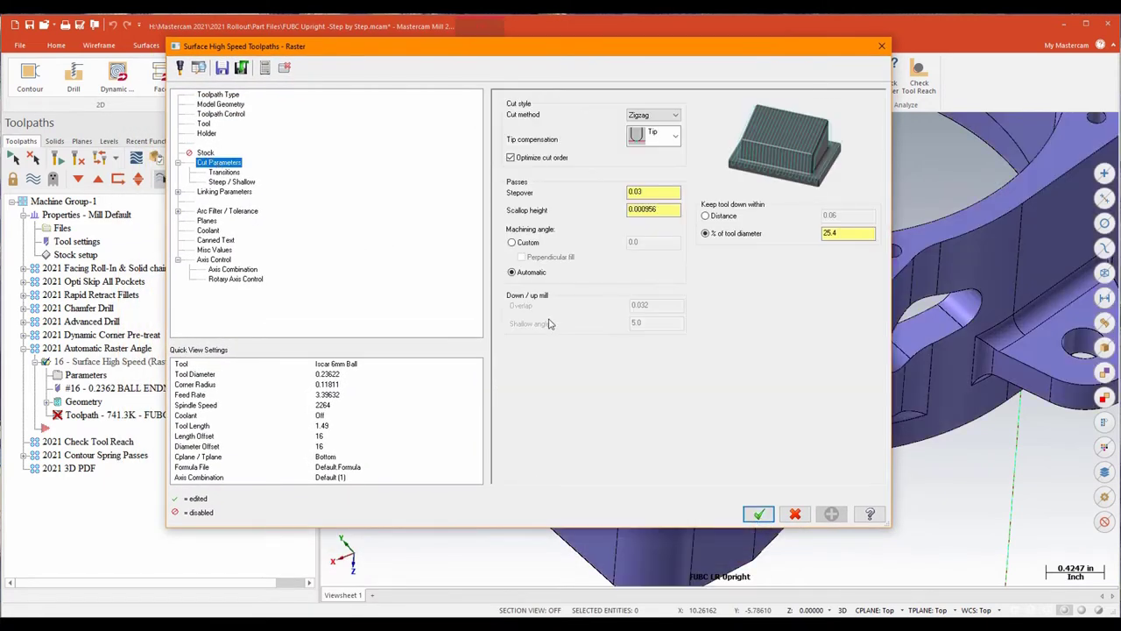
left_click(758, 515)
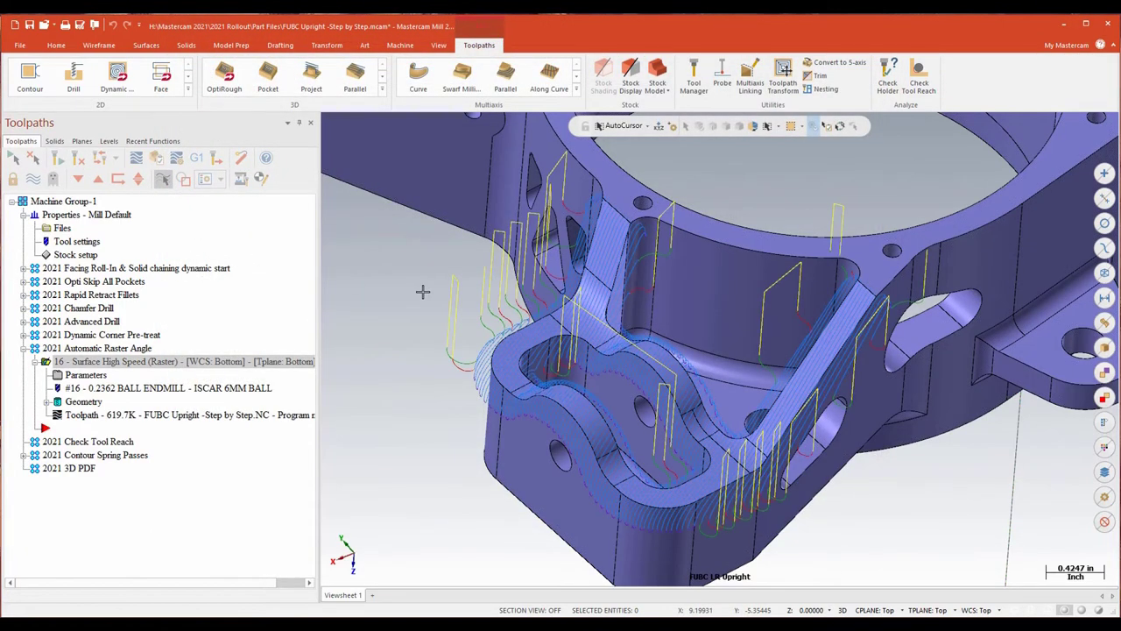
- Backplot the regenerated raster toolpath of operation 16 and examine its passes up close
scroll(899, 471, "up", 2)
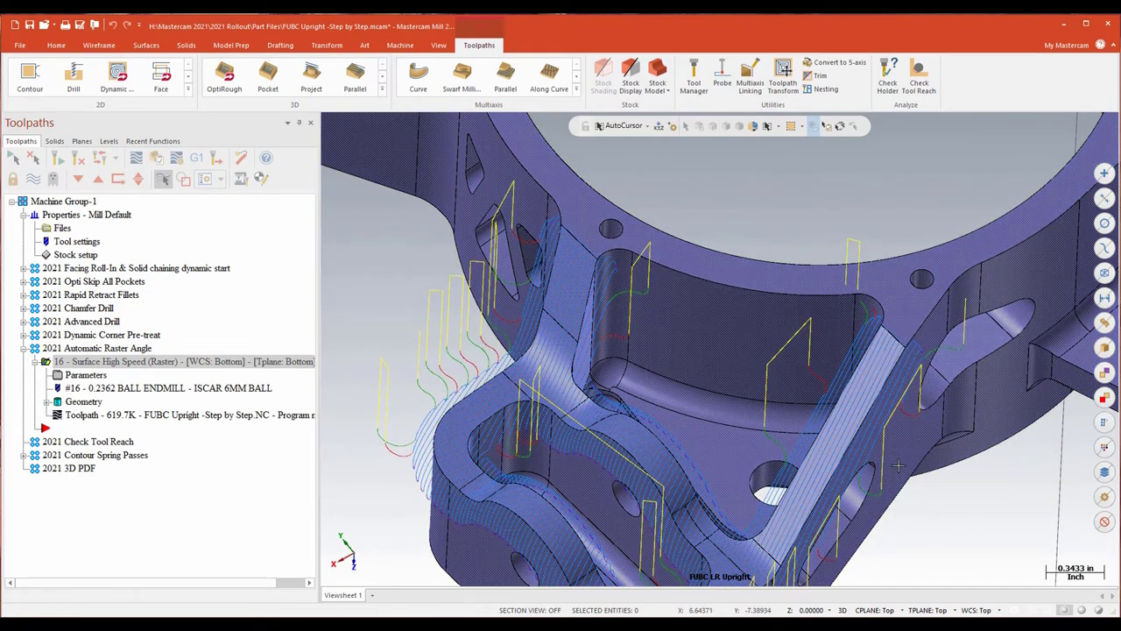
left_click(151, 159)
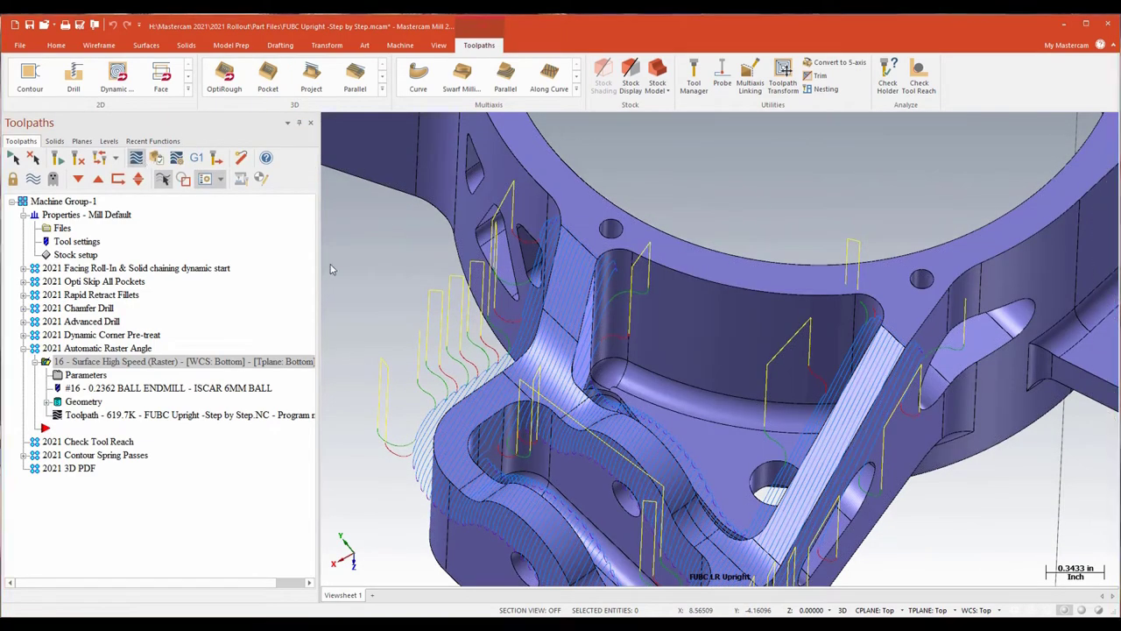
middle_click_drag(372, 284, 438, 441)
scroll(446, 439, "down", 1)
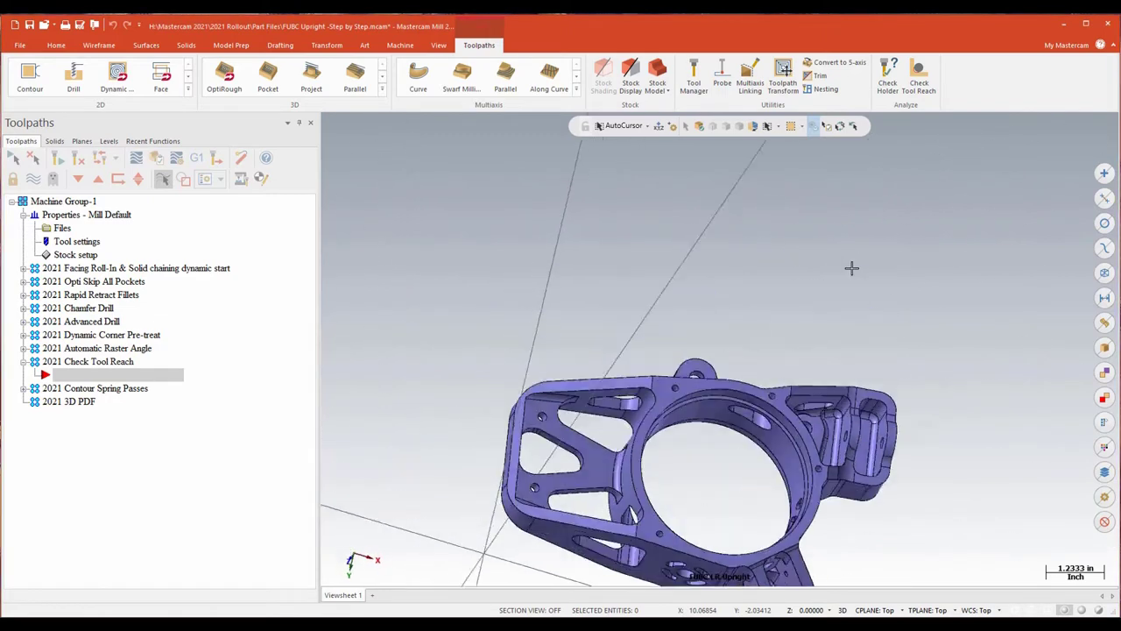
- Set the Bottom plane as both the construction plane and the tool plane
left_click(82, 141)
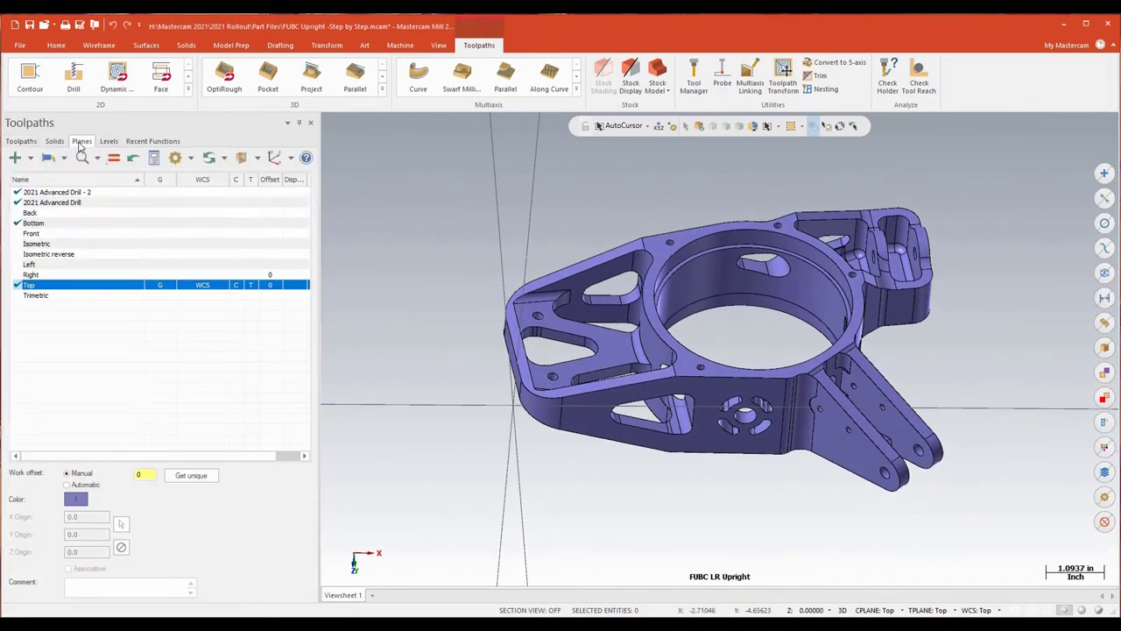
left_click(237, 224)
left_click(252, 224)
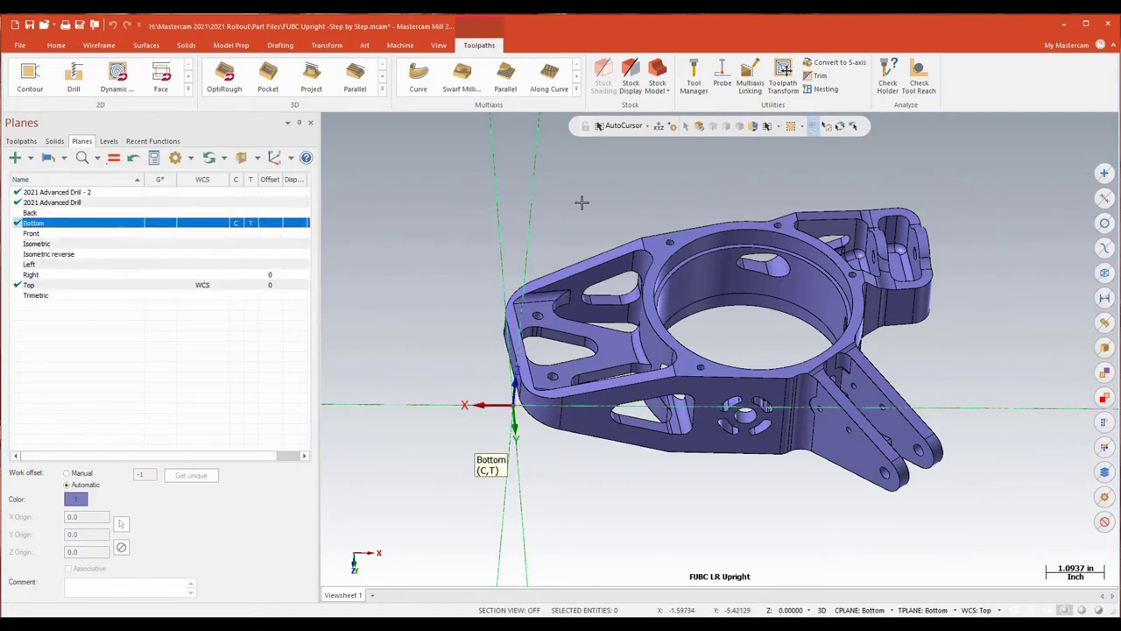
middle_click_drag(582, 202, 635, 168)
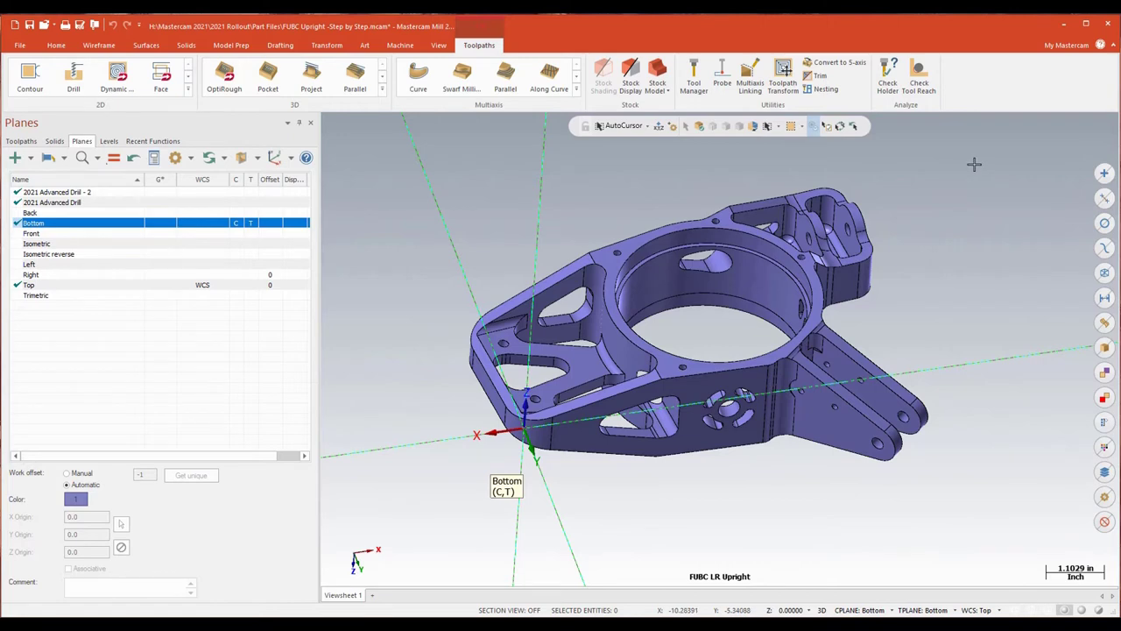
- Start Check Tool Reach and select the whole upright solid as the target
left_click(917, 77)
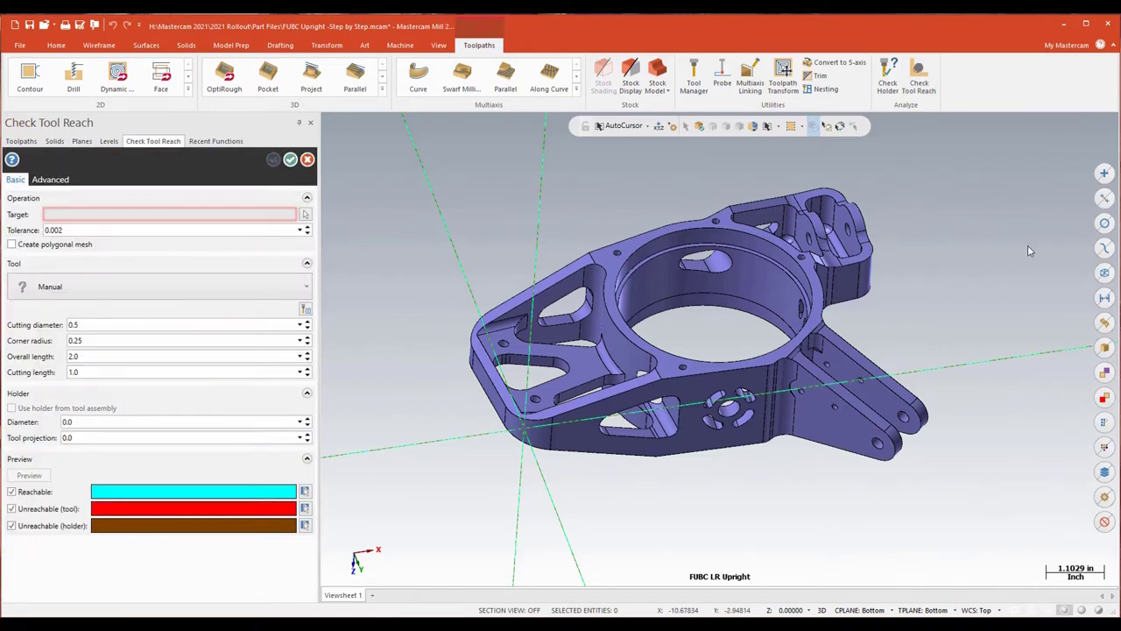
left_click(305, 213)
left_click(680, 289)
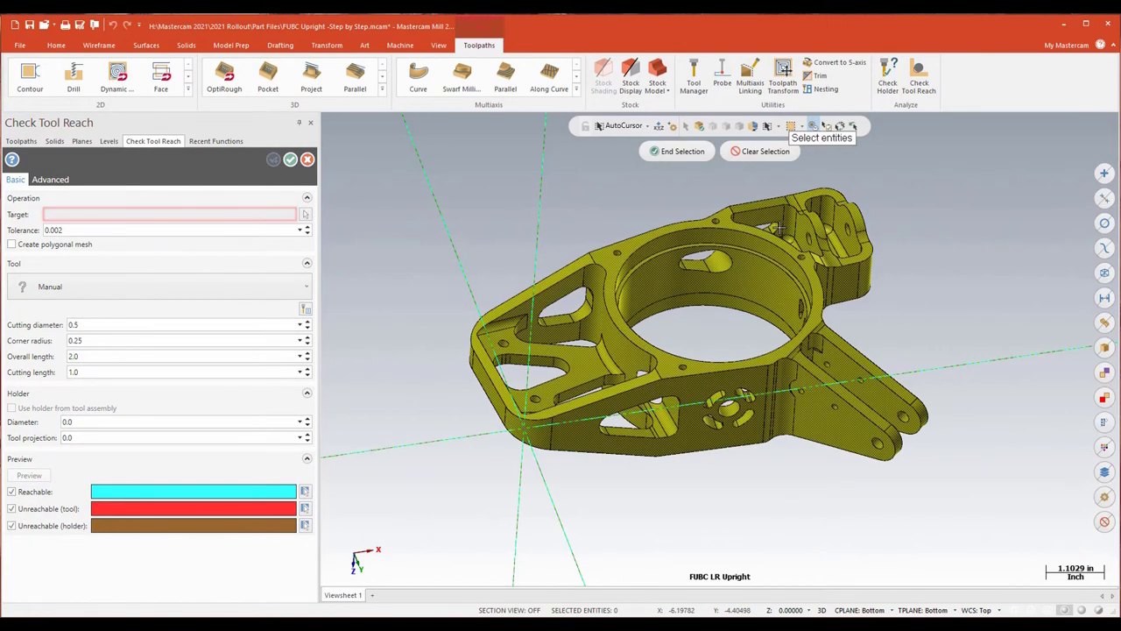
left_click(682, 152)
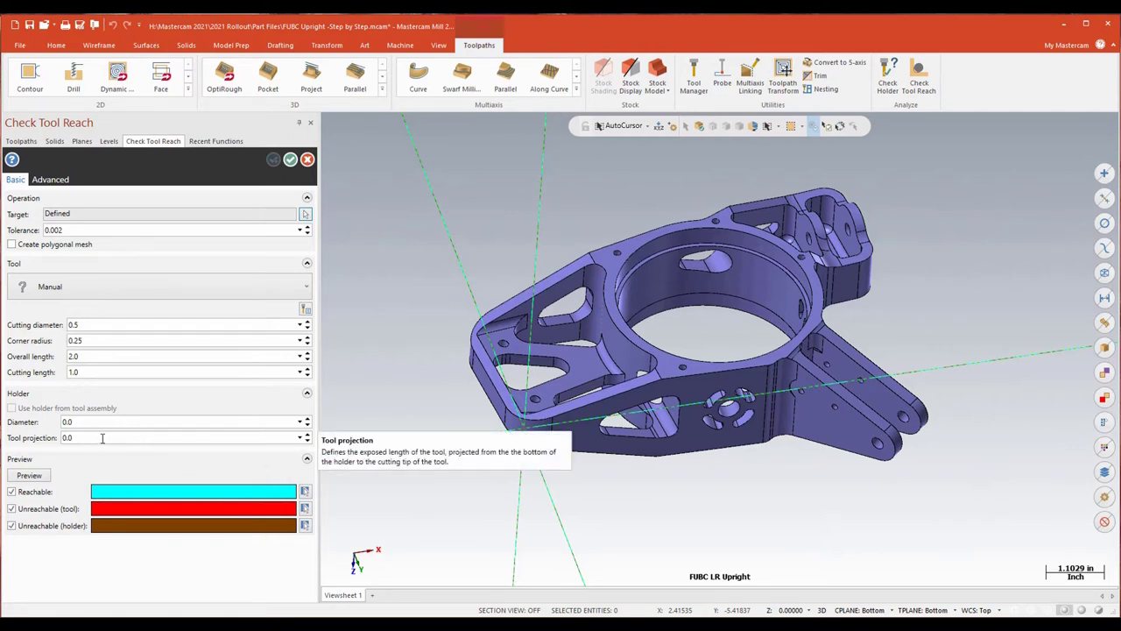
- Choose tool 15, the Iscar 0.250 bull endmill, from the unfiltered tool library and preview its reach
left_click(306, 310)
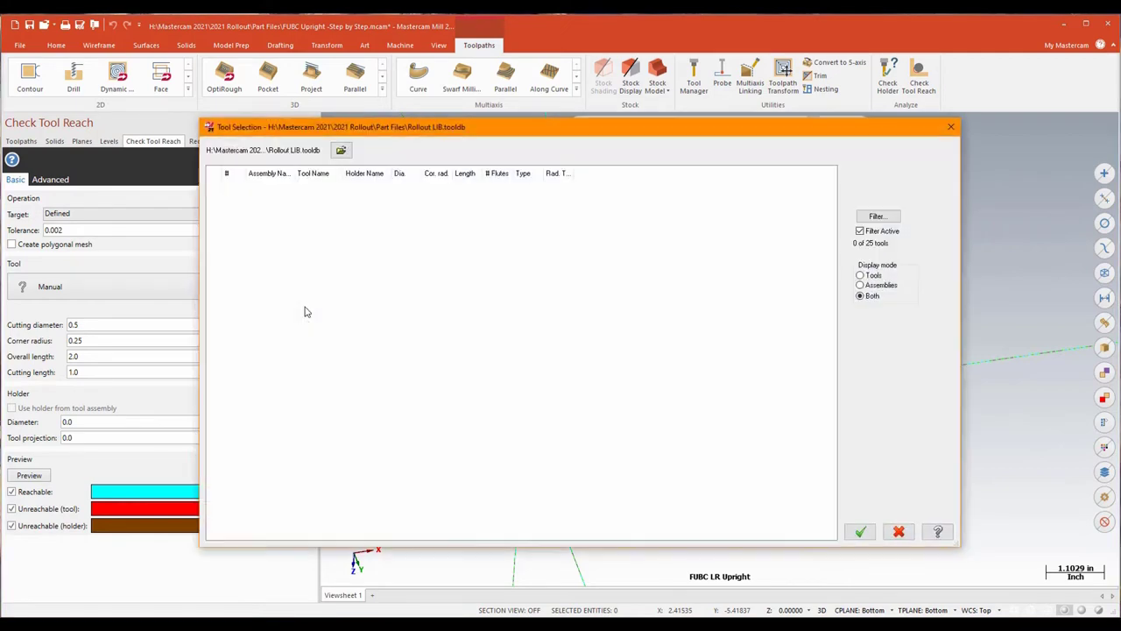
left_click(860, 231)
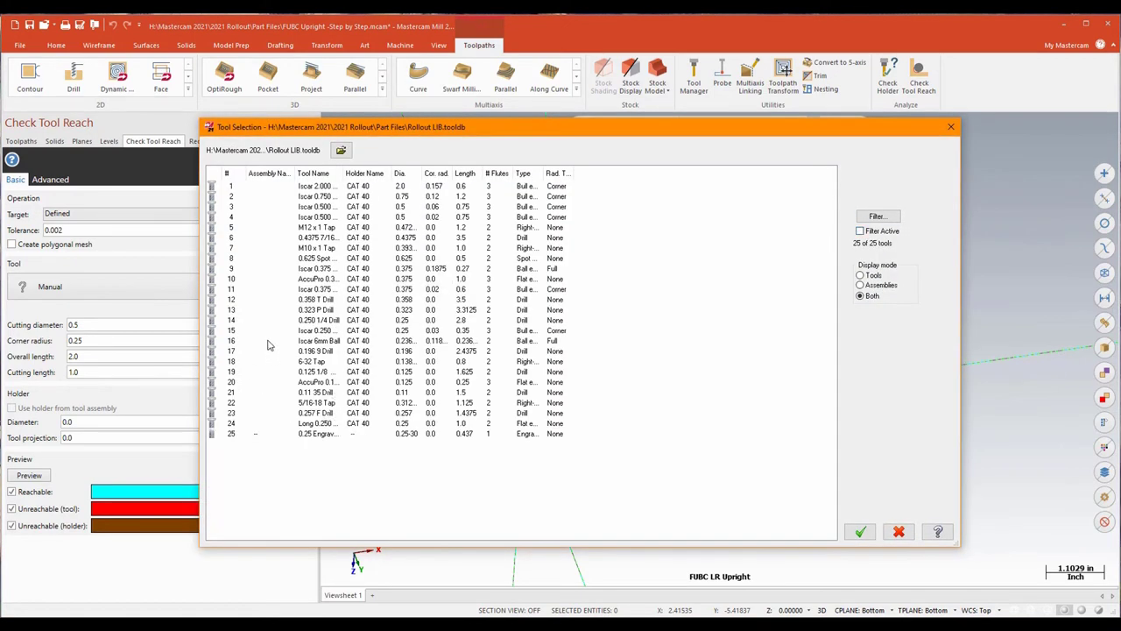
left_click(305, 331)
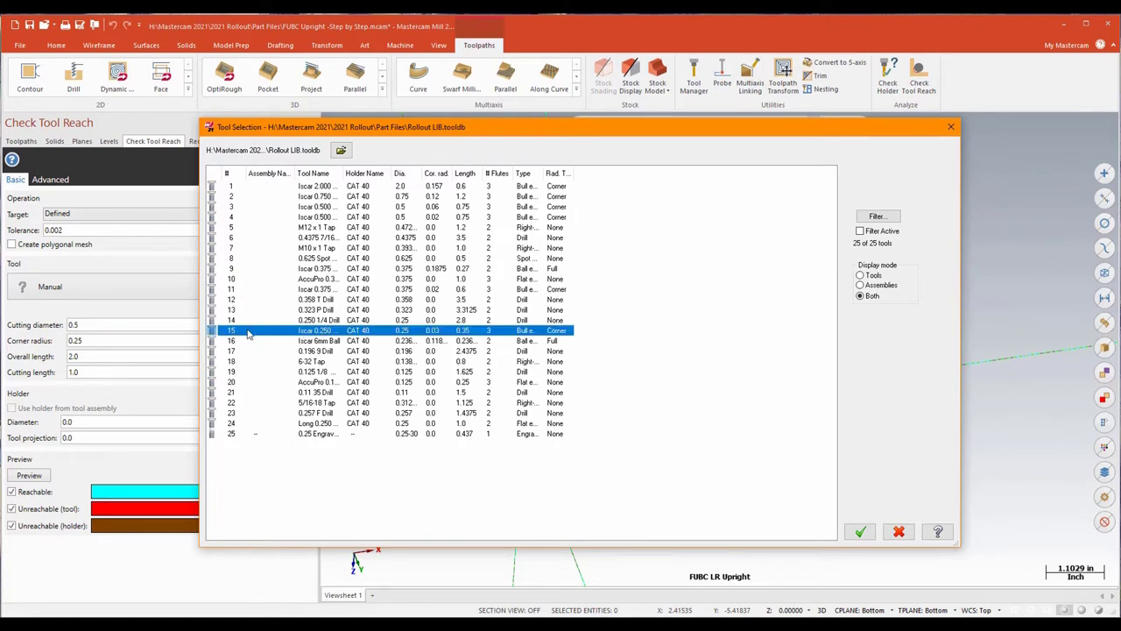
left_click(861, 532)
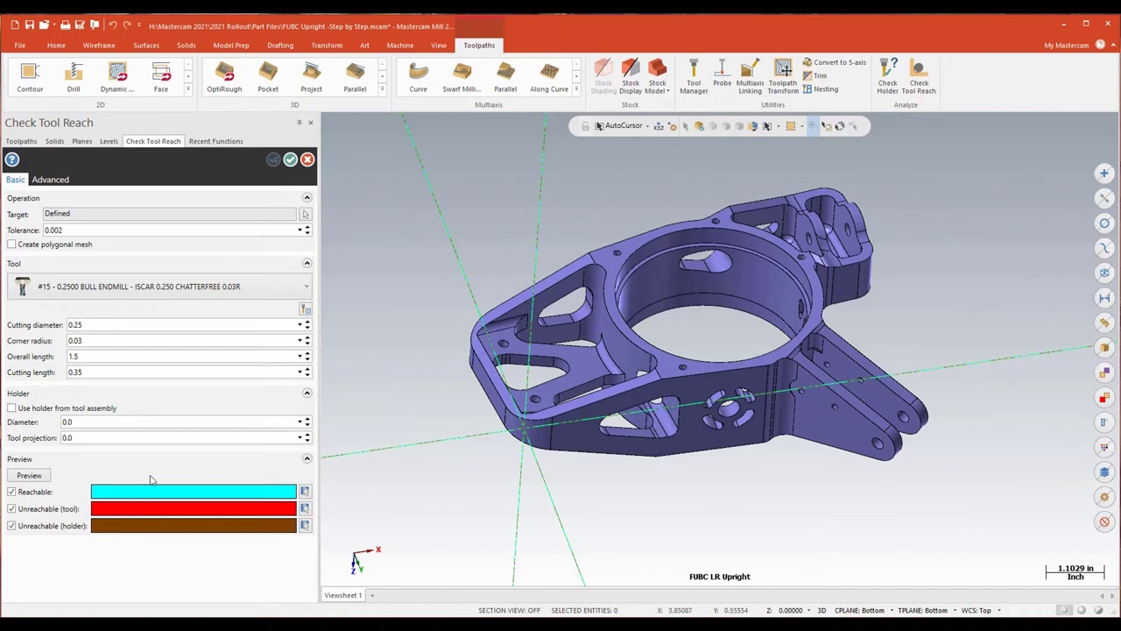
left_click(28, 477)
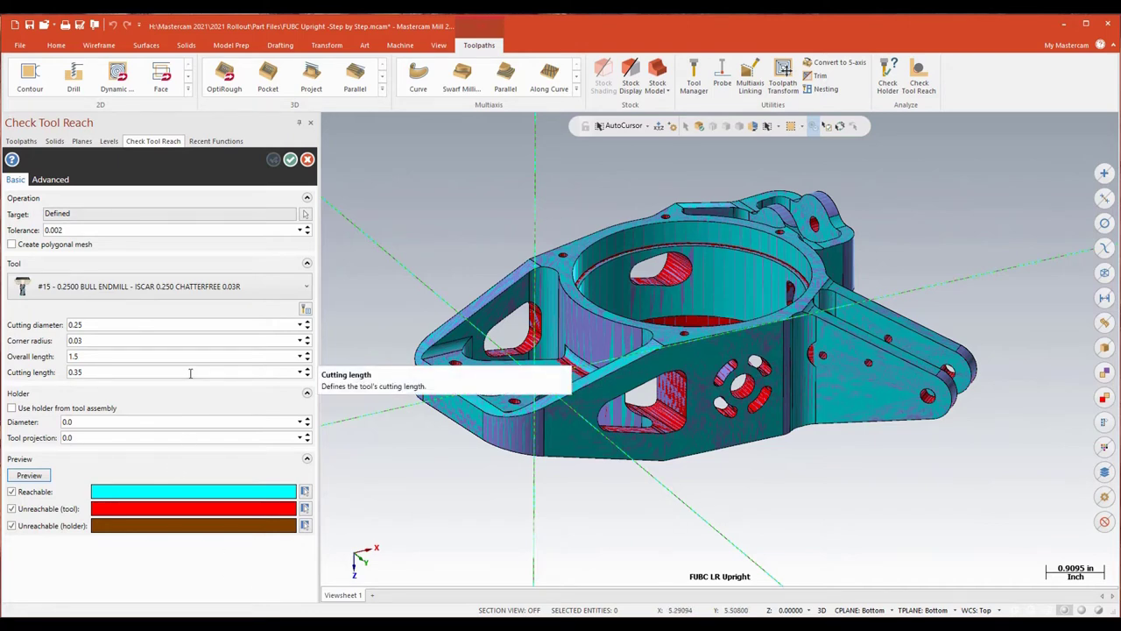
- Include the holder from the tool assembly in the reach check, and inspect the updated preview from several sides of the upright
left_click(12, 408)
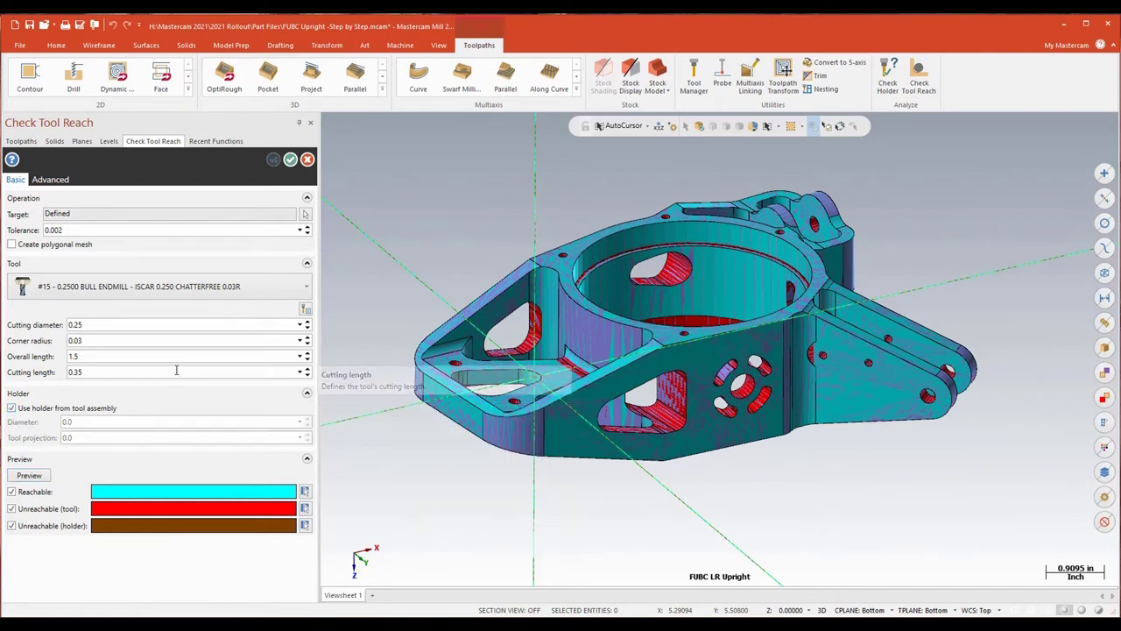
left_click(37, 478)
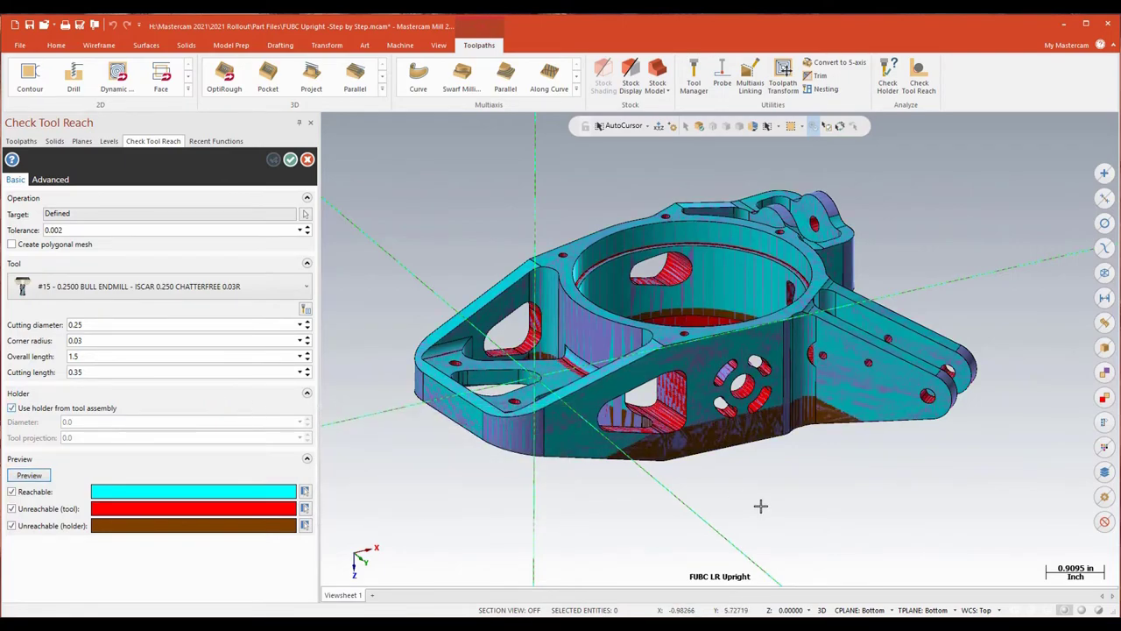
scroll(760, 506, "up", 5)
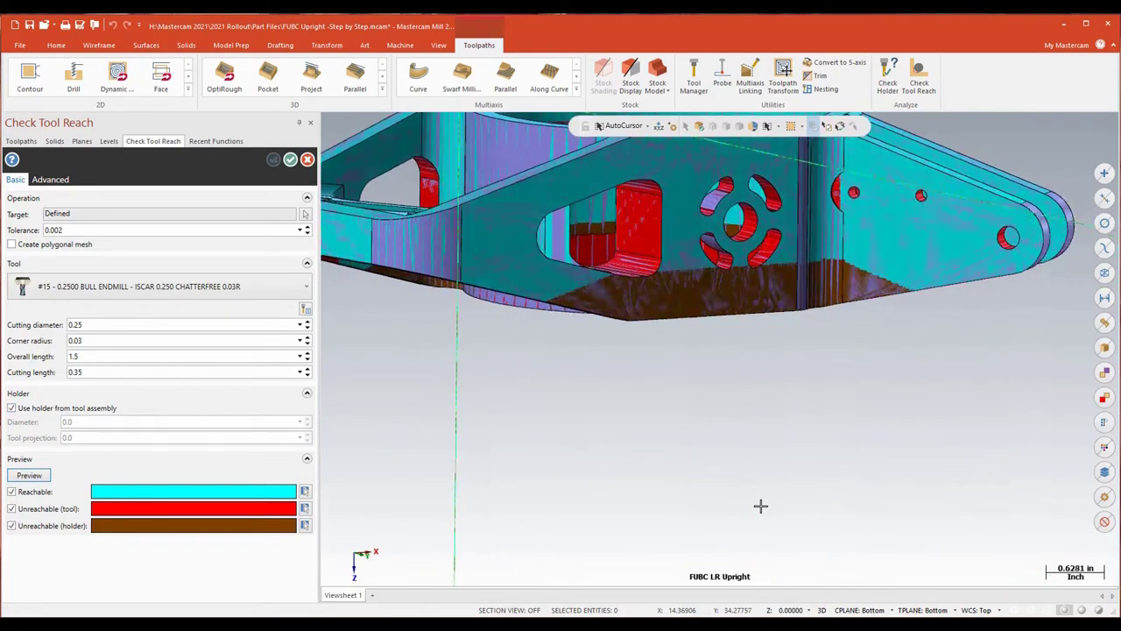
key("alt+Left")
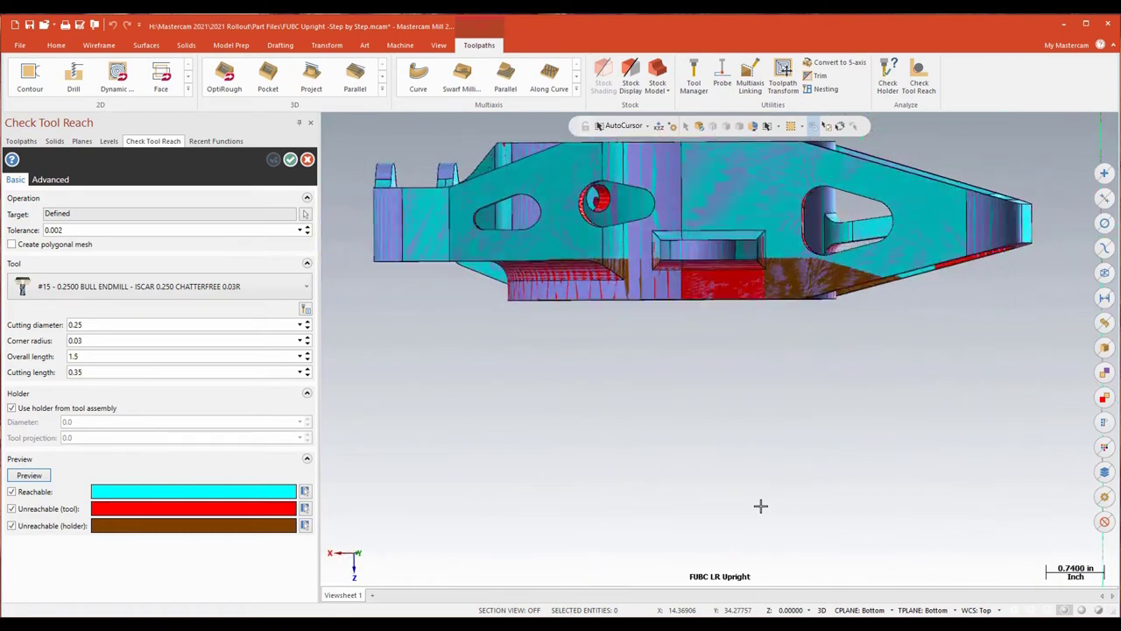
key("alt+Up")
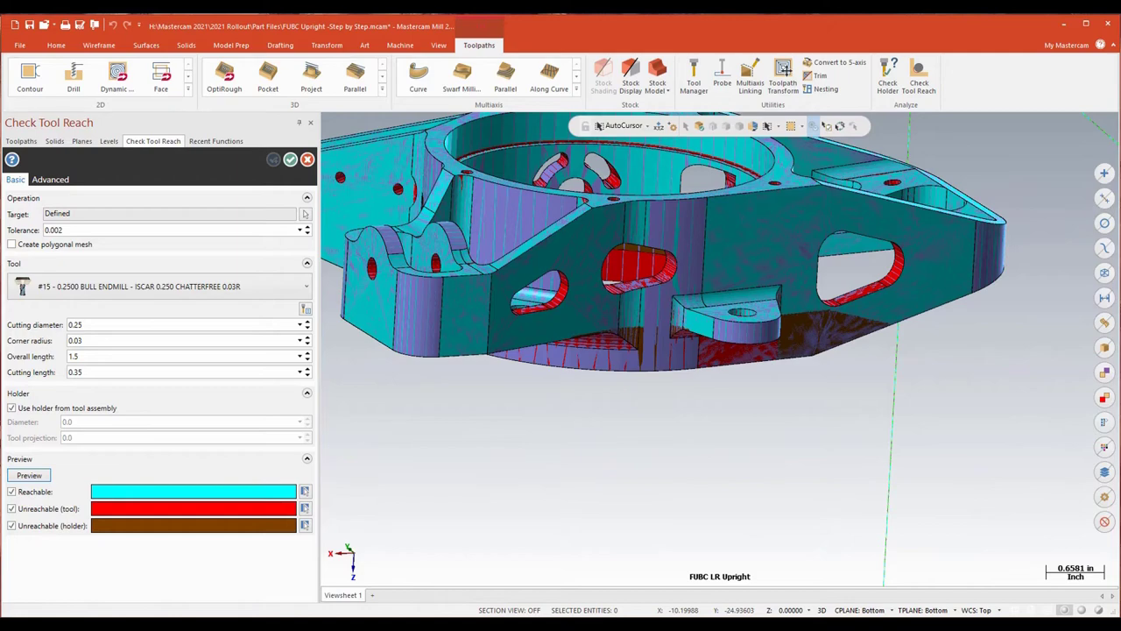
scroll(692, 262, "up", 3)
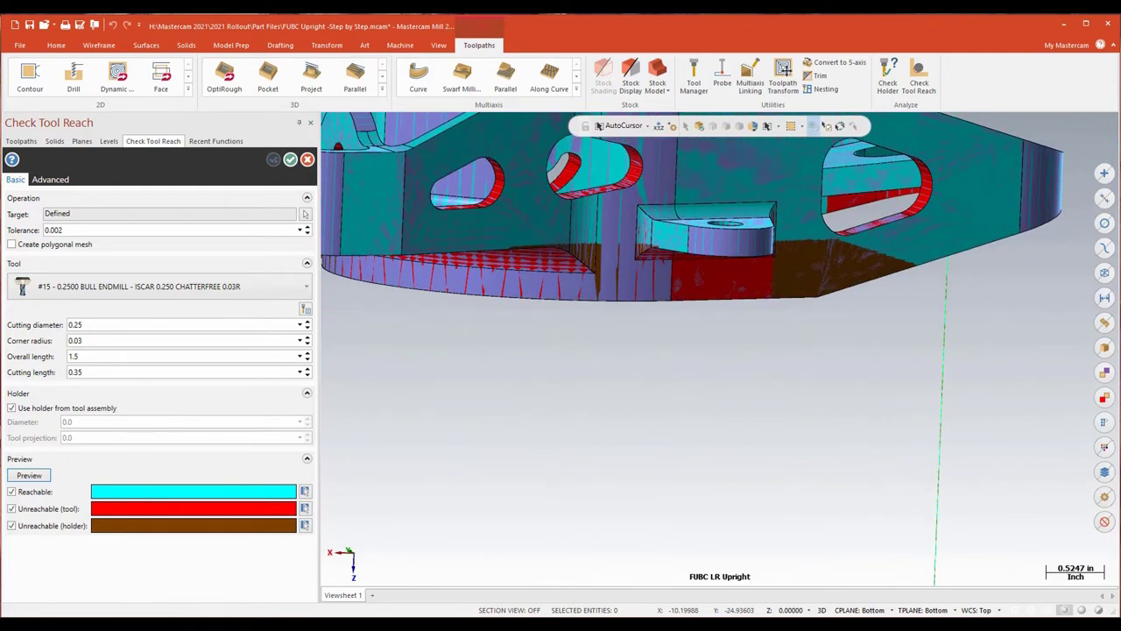
key("alt+7")
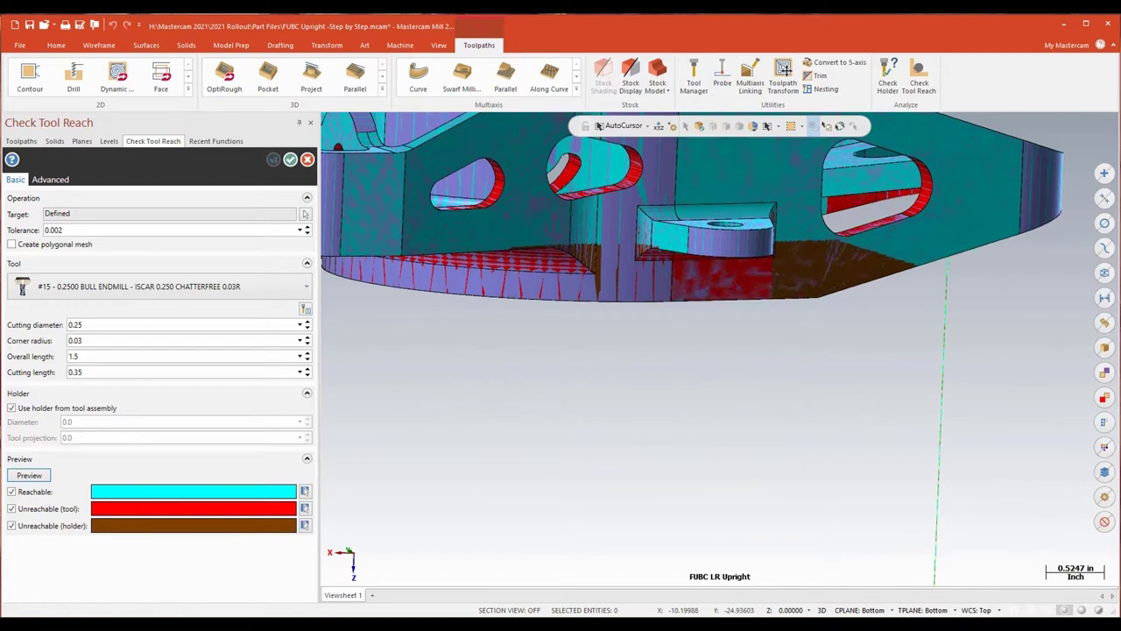
scroll(376, 433, "up", 1)
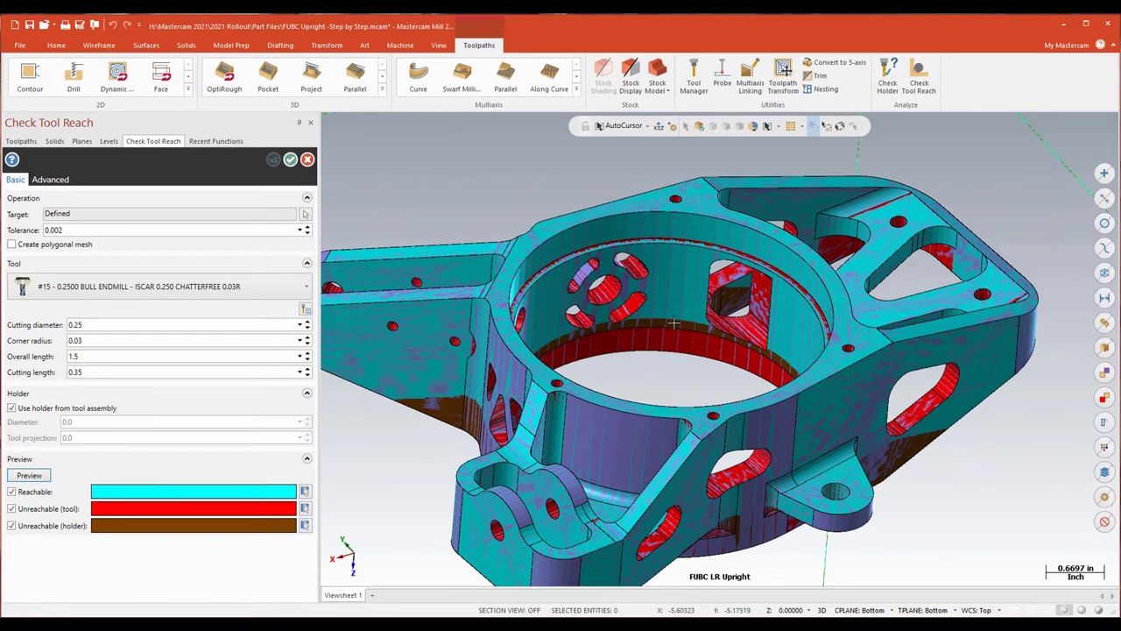
middle_click_drag(674, 324, 753, 359)
scroll(753, 360, "up", 1)
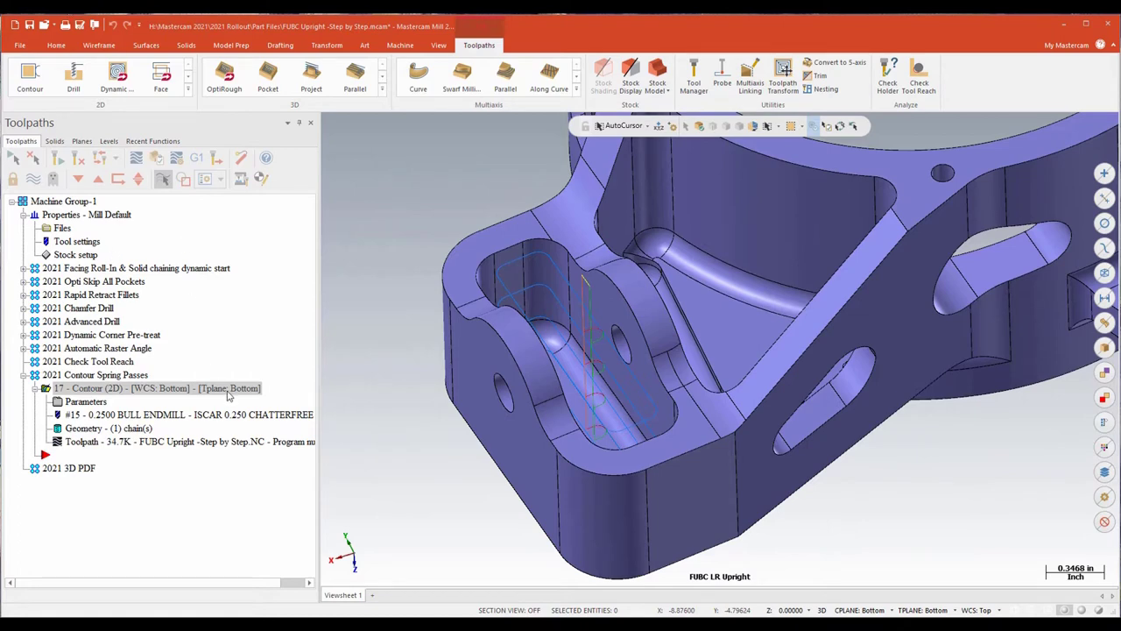
- Toggle applying spring passes to all finish passes in the multi-pass settings of contour operation 17, and accept the parameters
left_click(89, 406)
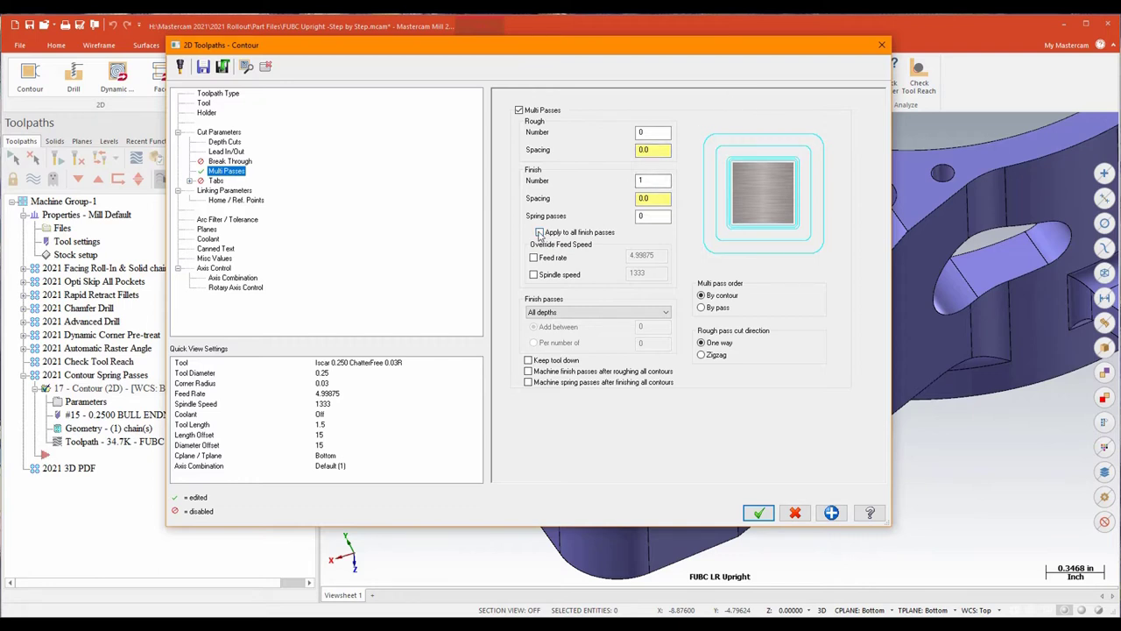
left_click(540, 233)
left_click(759, 513)
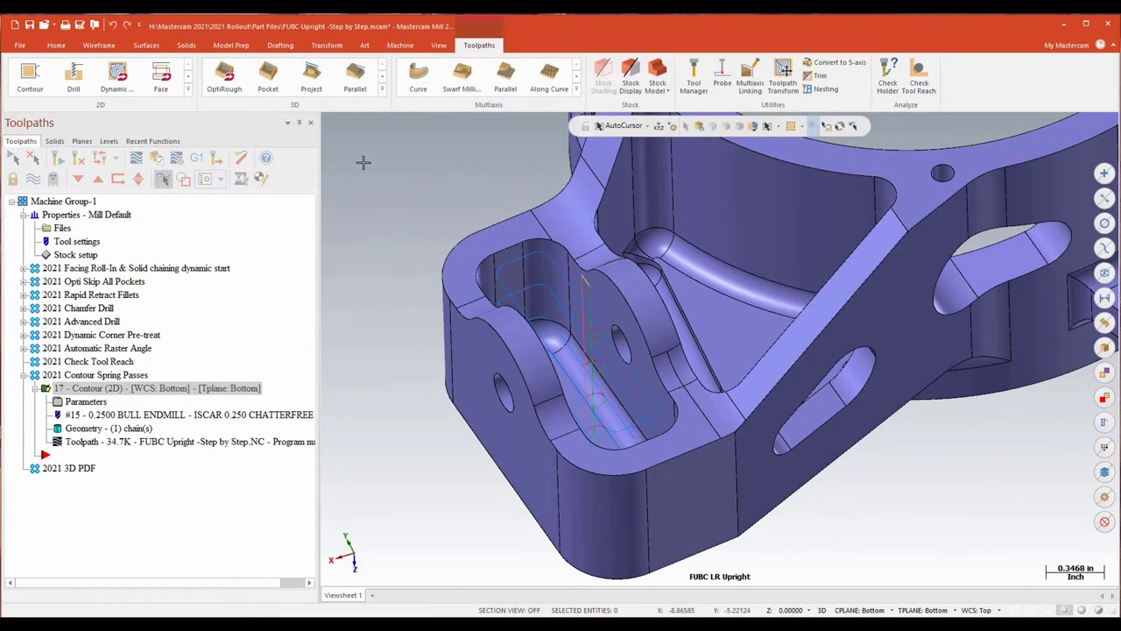
- Backplot contour operation 17 and adjust the playback speed while watching the finish and spring passes
left_click(141, 161)
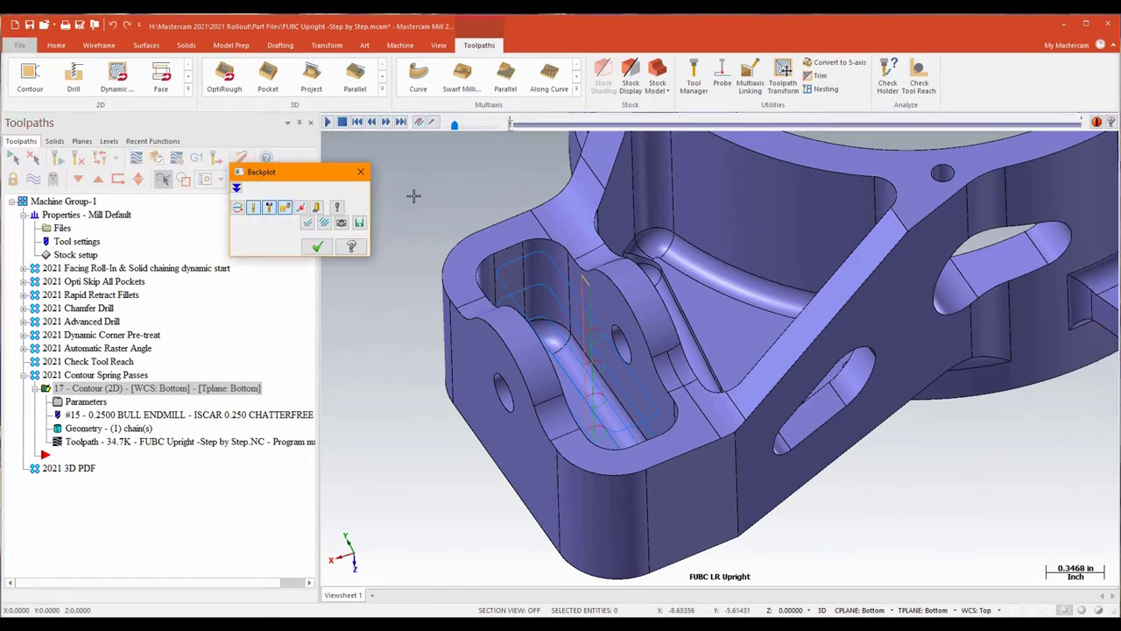
left_click(327, 122)
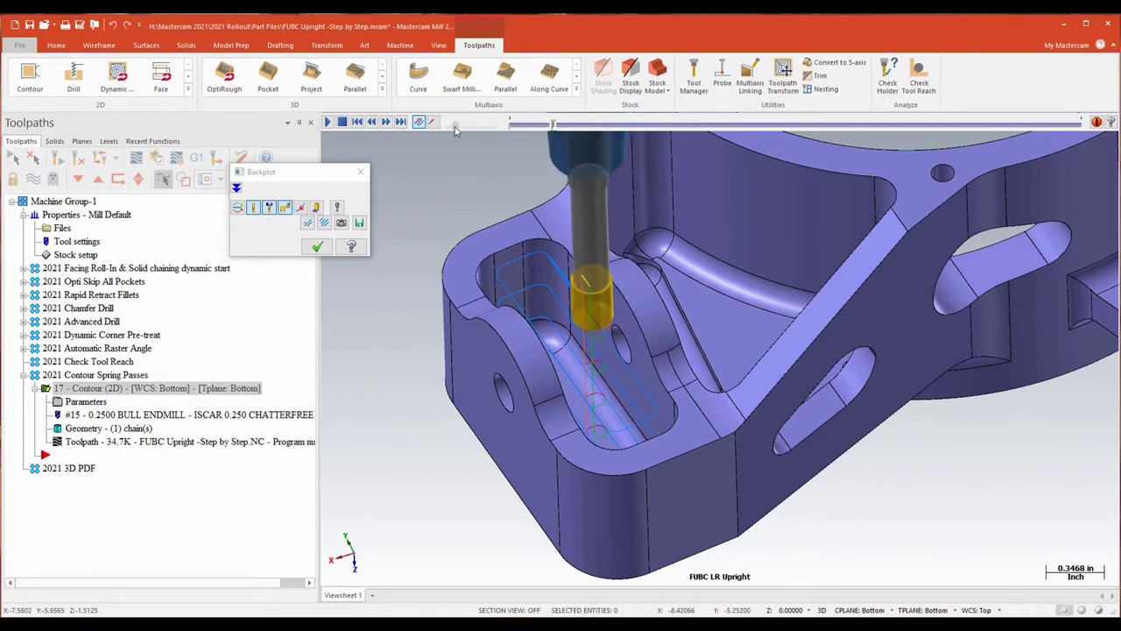
left_click_drag(454, 125, 466, 128)
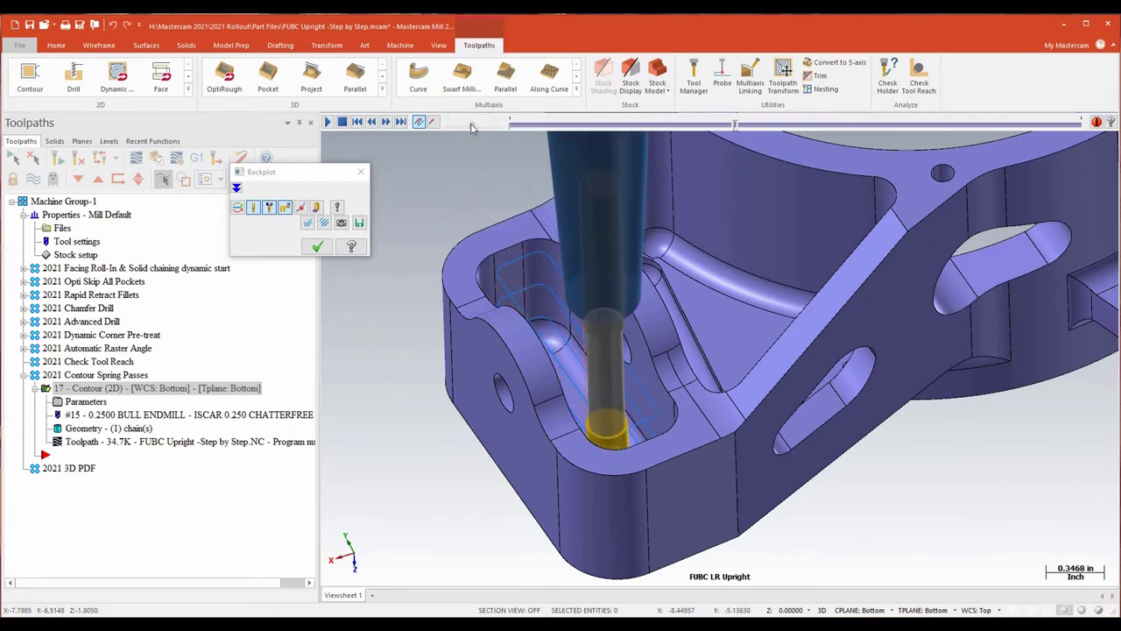
left_click_drag(469, 128, 464, 130)
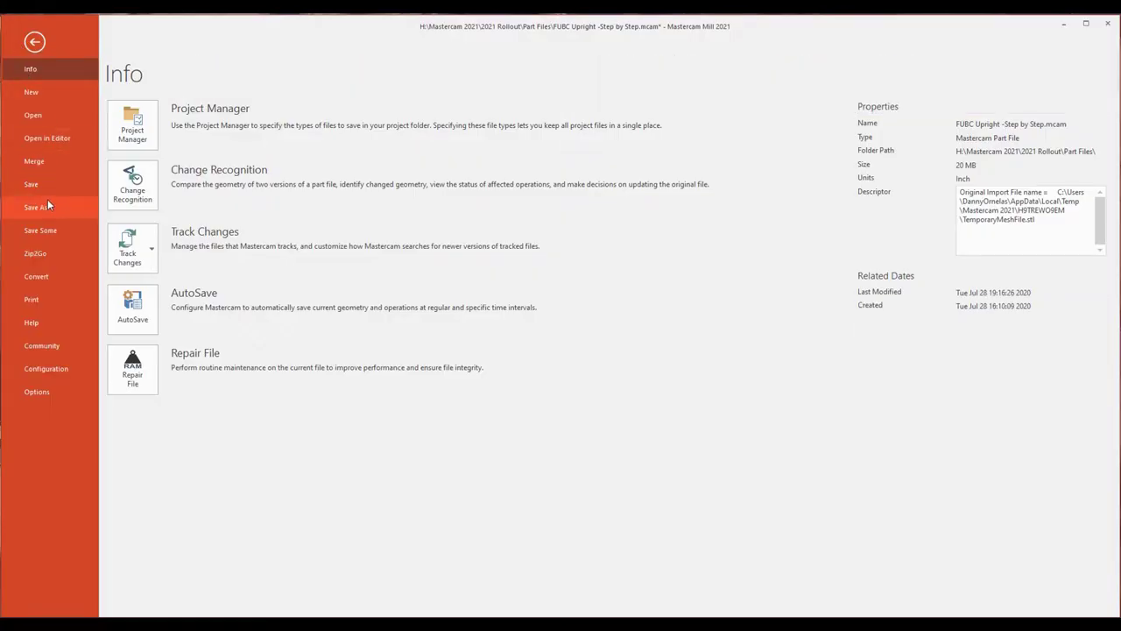
- Save the upright as a 3D PDF, replacing the existing FUBC Upright -Step by Step.pdf in the Part Files folder
left_click(48, 200)
left_click(286, 137)
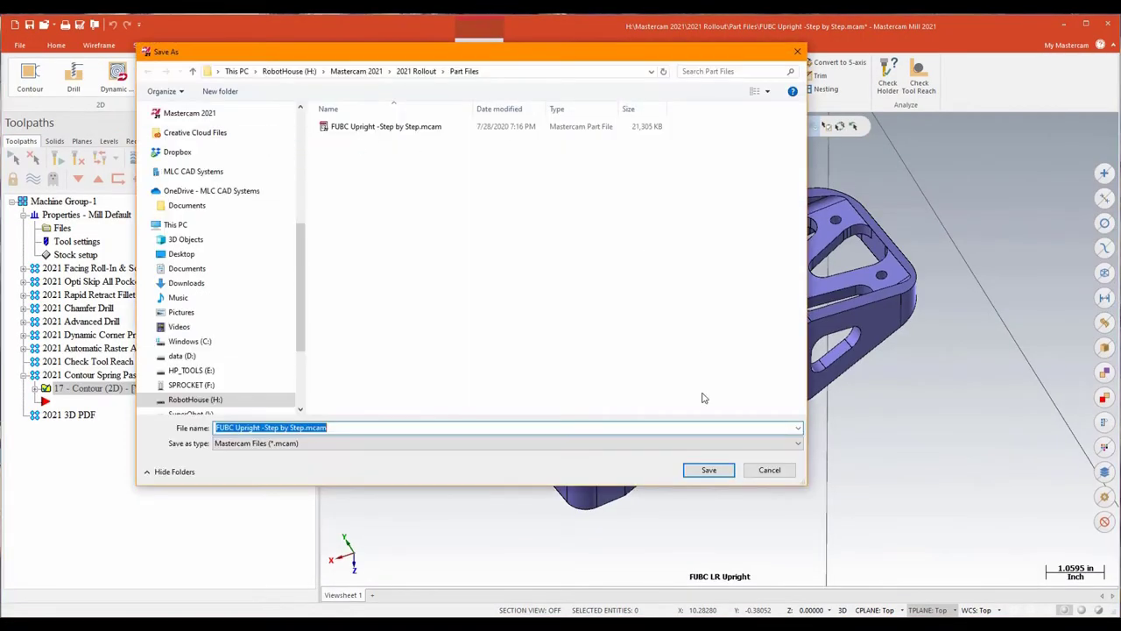
left_click(798, 443)
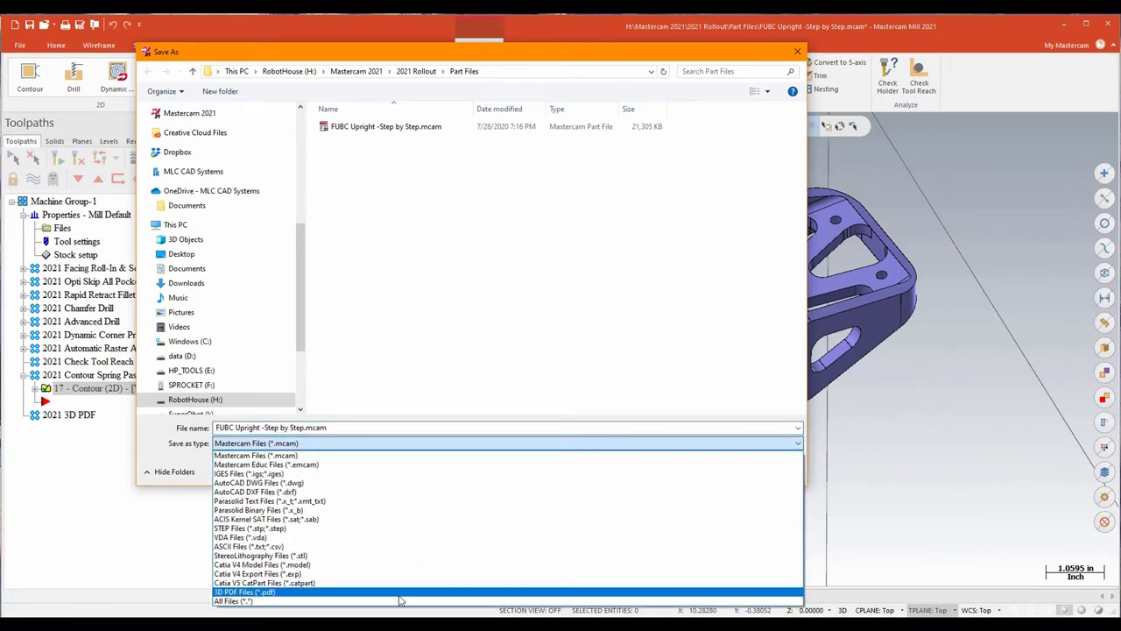
left_click(399, 594)
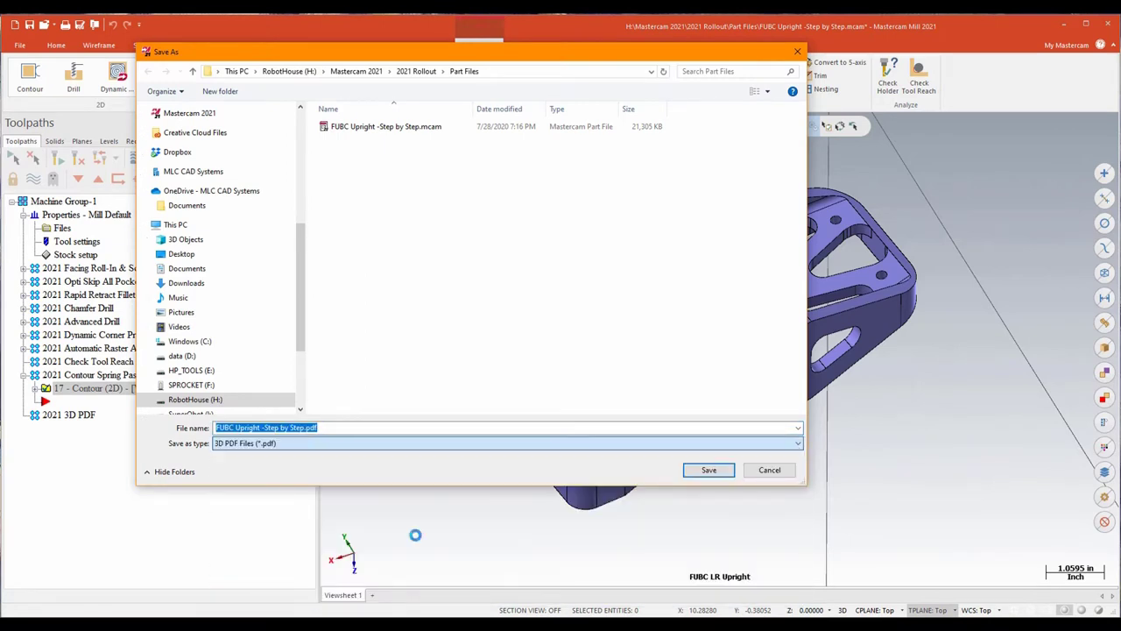
left_click(382, 128)
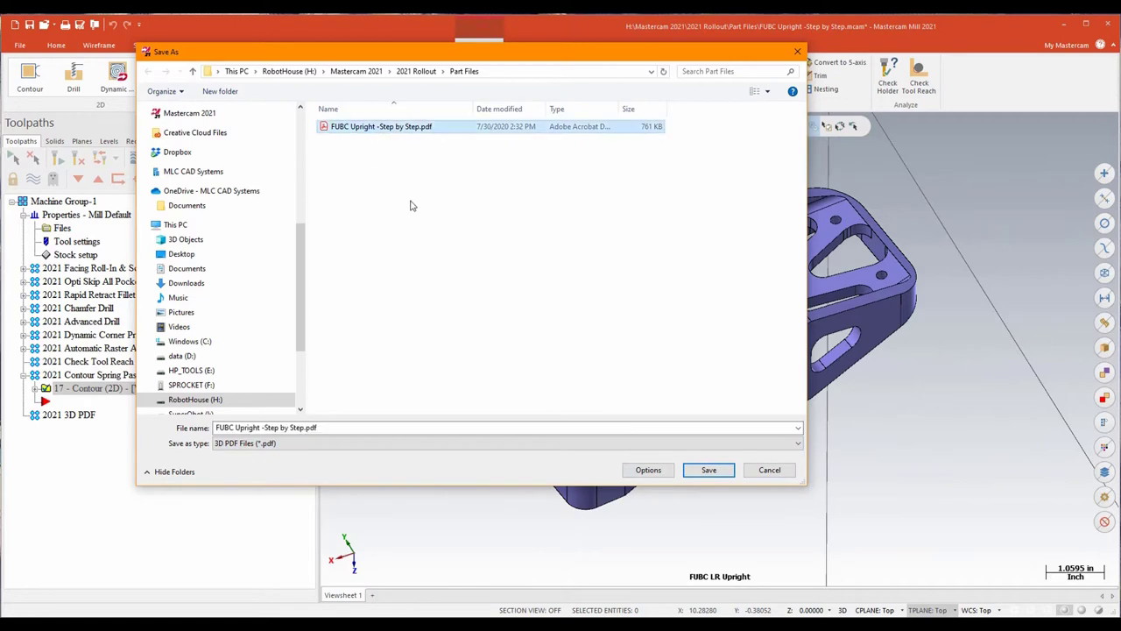
left_click(709, 471)
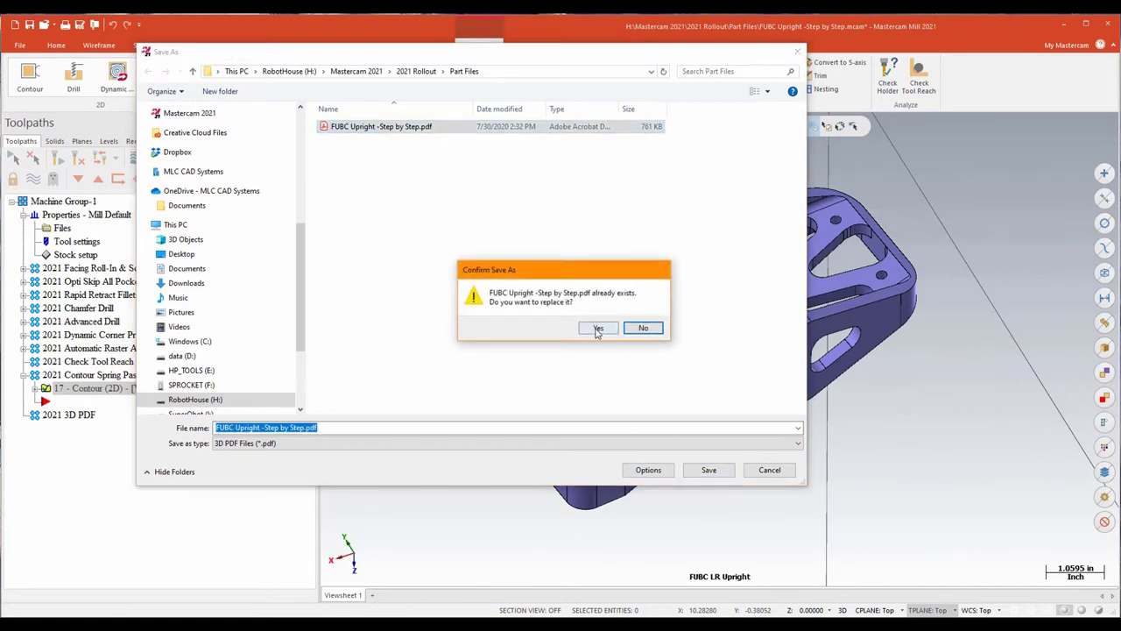
left_click(597, 329)
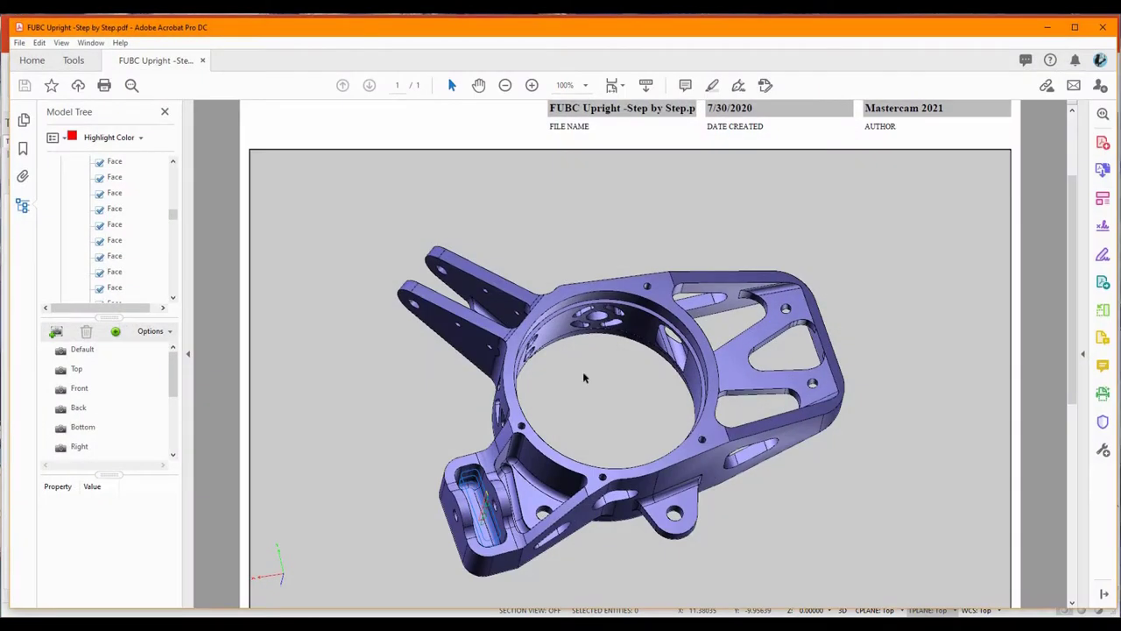
- In Adobe Acrobat, rotate and zoom the upright in the exported 3D PDF to inspect the part and its pocket toolpath
left_click_drag(586, 376, 618, 404)
left_click_drag(790, 477, 735, 394)
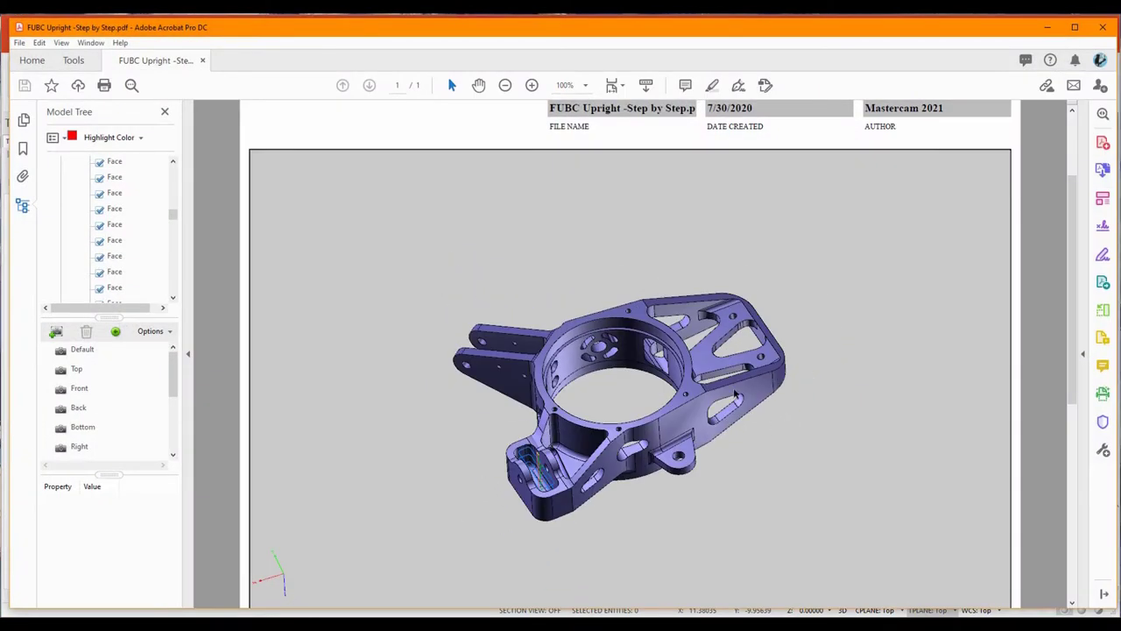
left_click_drag(493, 283, 1079, 380)
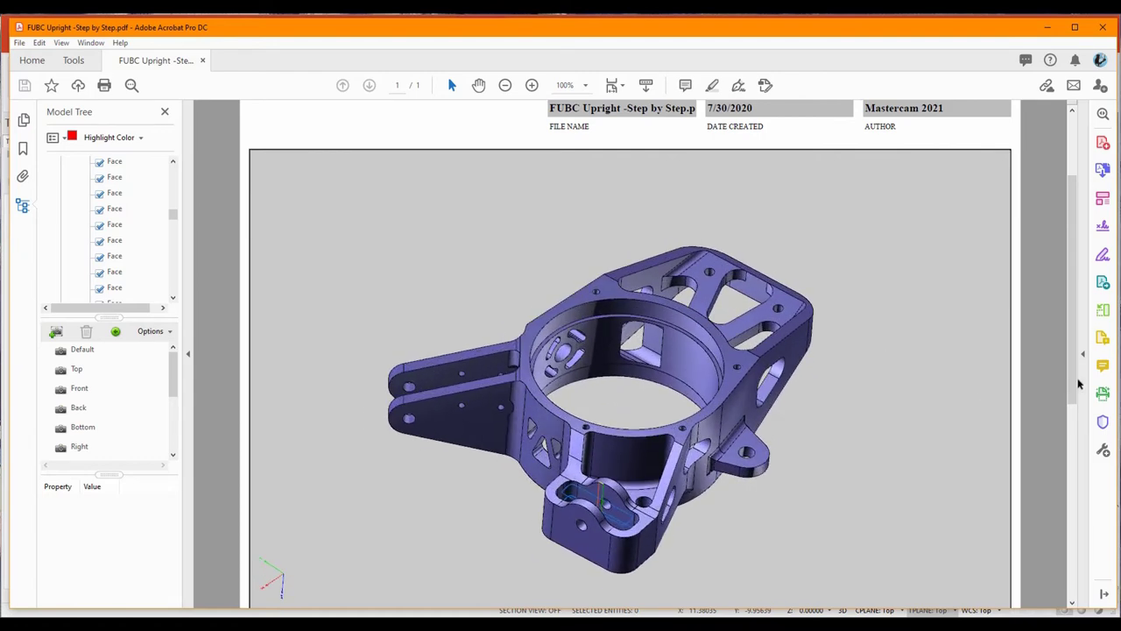
scroll(1068, 381, "down", 2)
scroll(1069, 381, "up", 2)
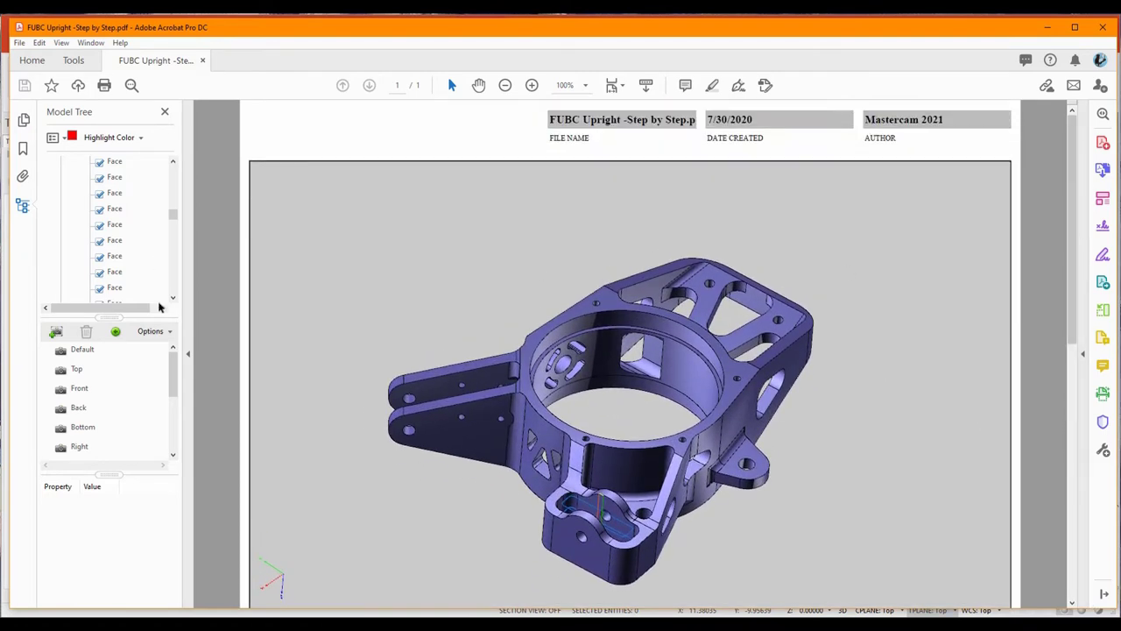
- Show the upright in the saved Top, Front, Back, Bottom, Right and Isometric views, and look through the rest of the view list
left_click(77, 371)
left_click(78, 390)
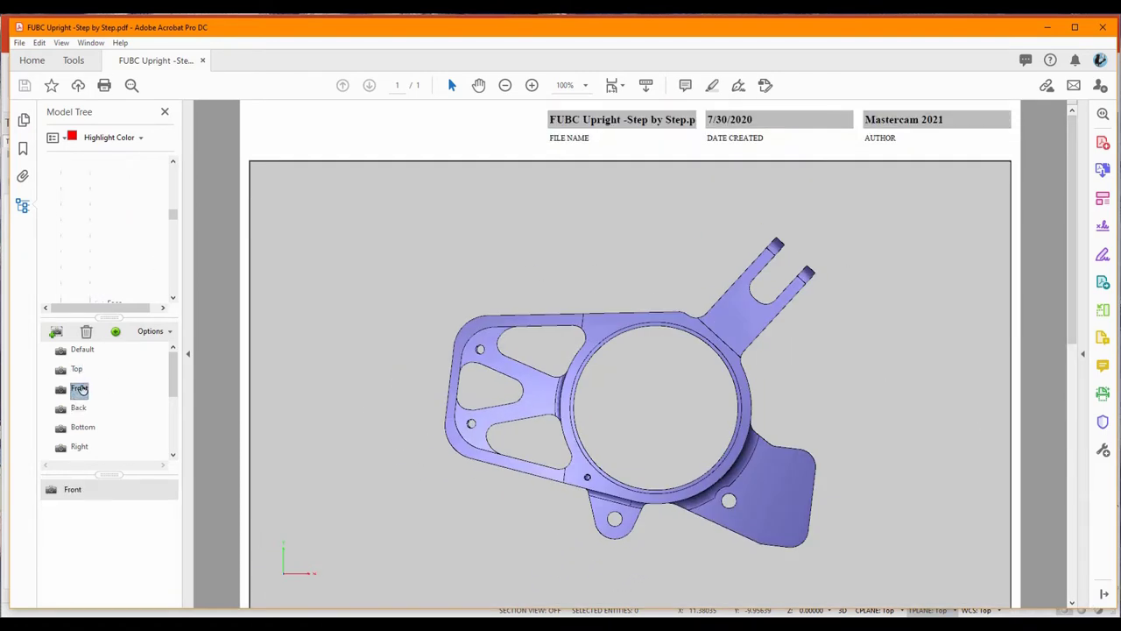
left_click(79, 408)
left_click(83, 428)
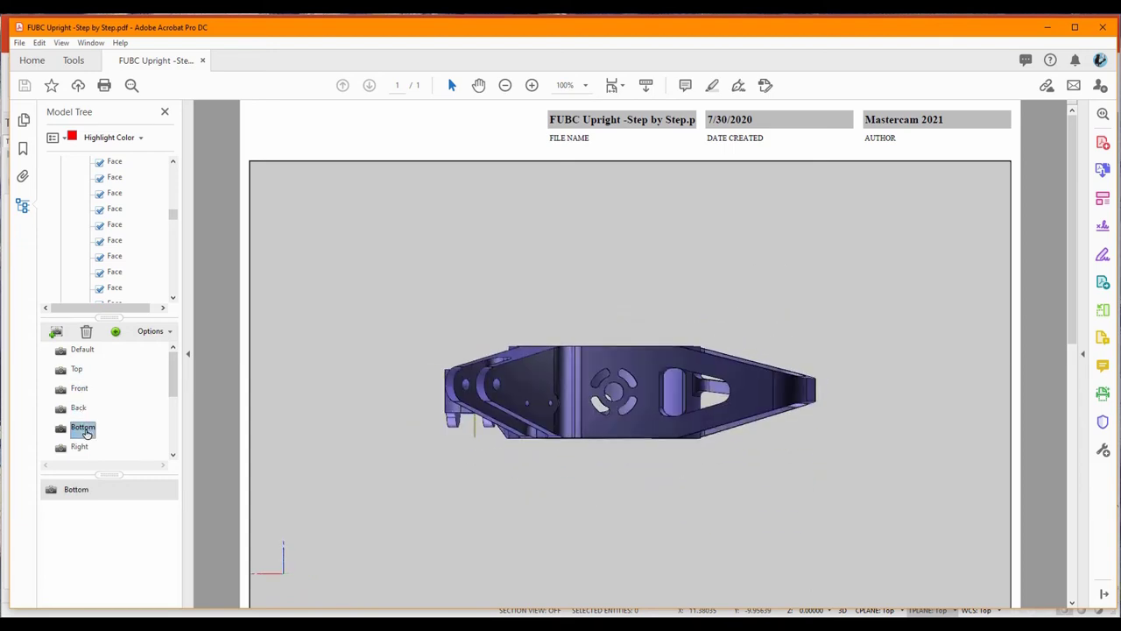
left_click(78, 447)
scroll(113, 408, "down", 2)
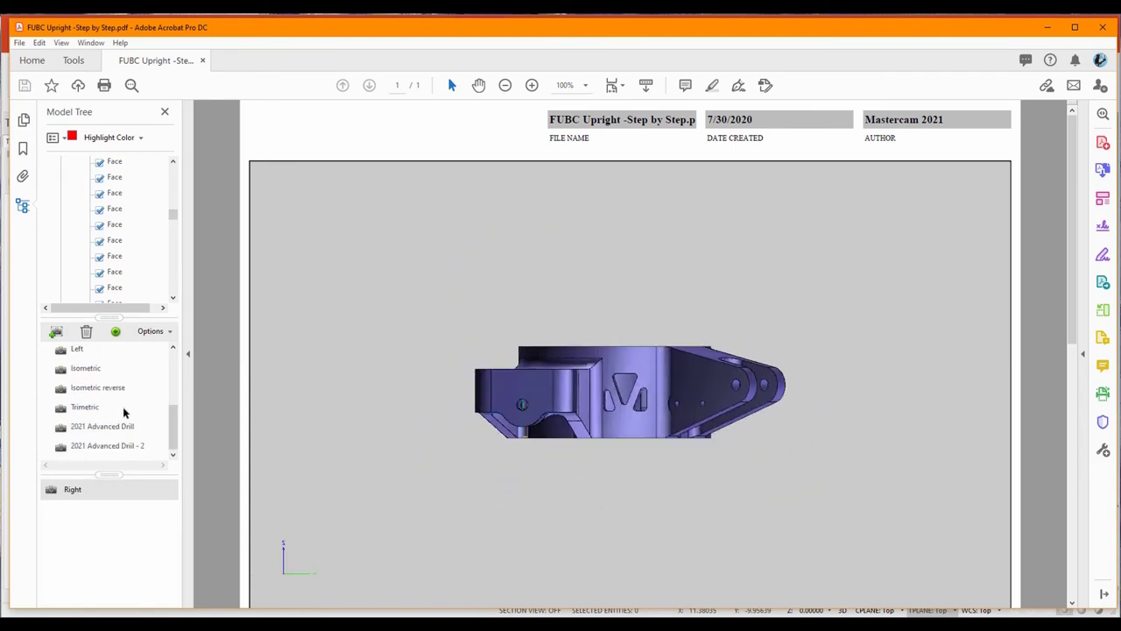
scroll(124, 423, "up", 2)
scroll(125, 422, "down", 2)
scroll(125, 423, "up", 2)
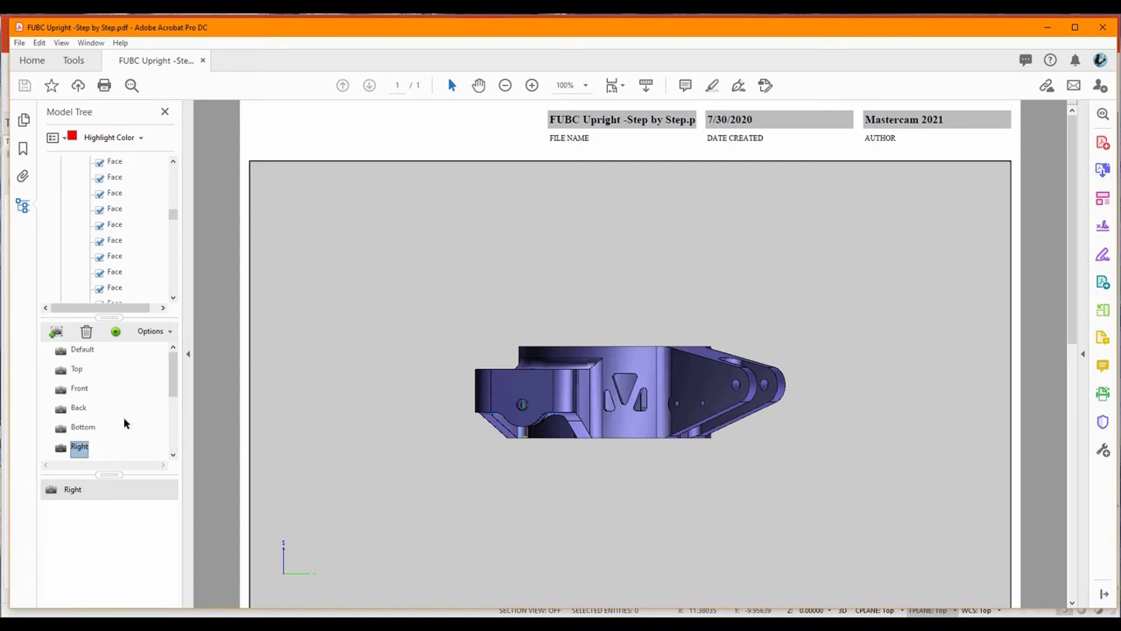
scroll(116, 426, "down", 1)
left_click(85, 426)
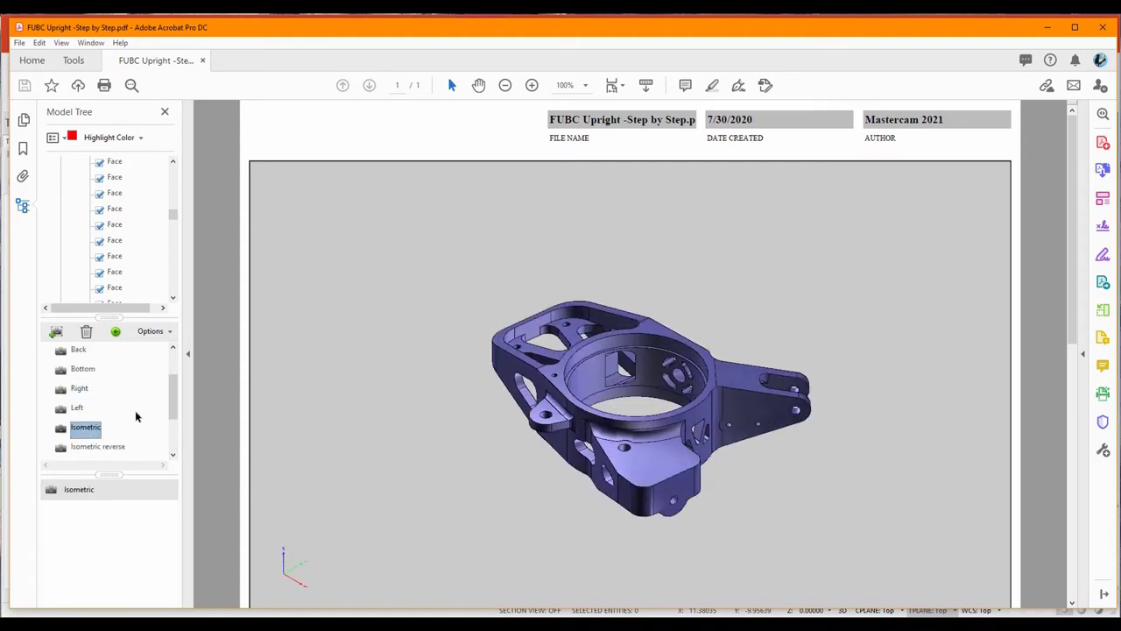
scroll(136, 415, "up", 1)
scroll(140, 188, "up", 3)
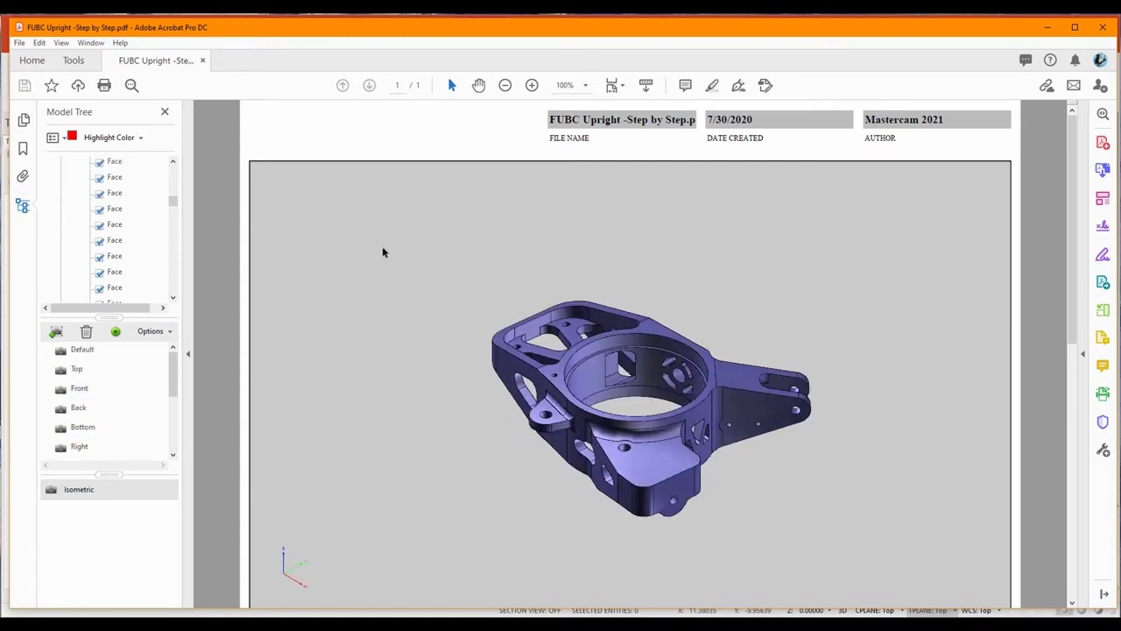
scroll(650, 417, "up", 2)
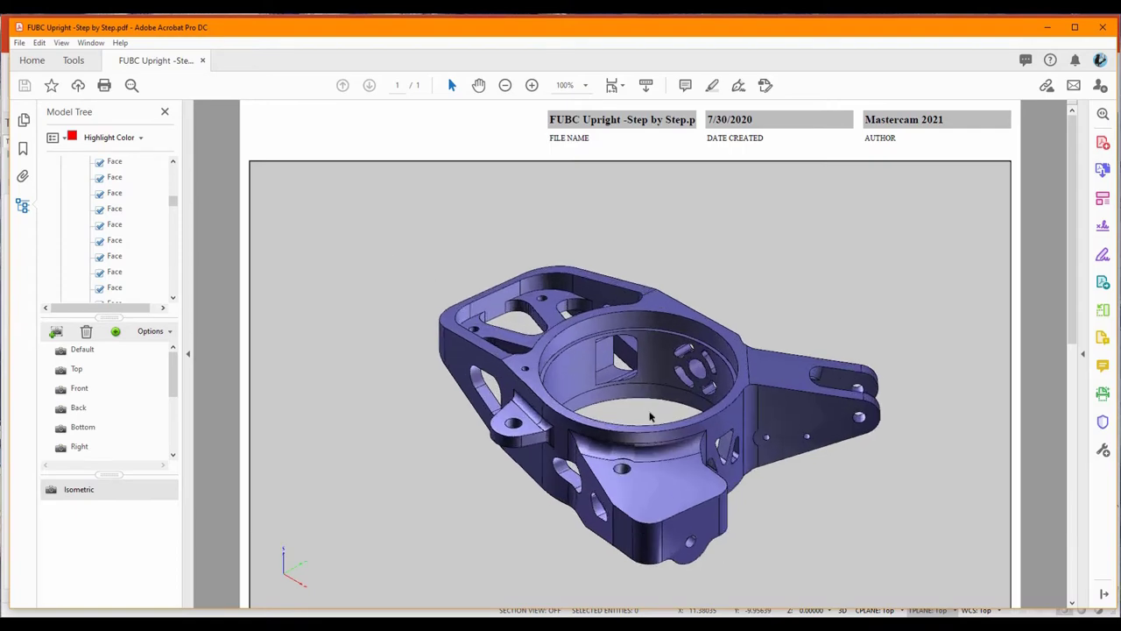
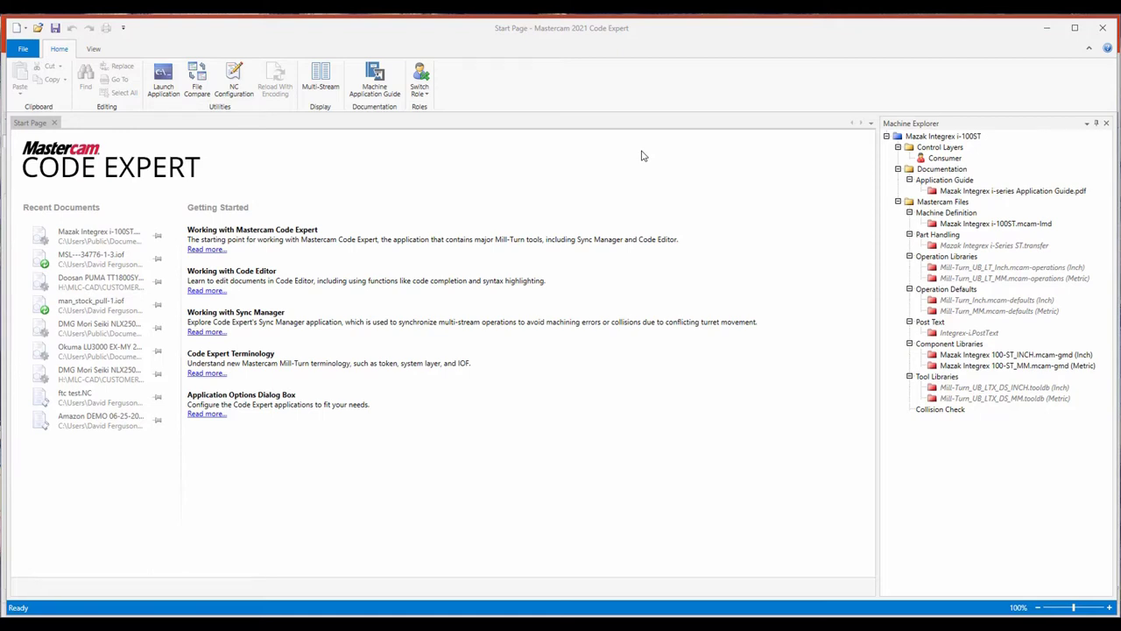
- From Mastercam Code Expert, open the metric component library Mazak Integrex 100-ST_MM.mcam-gmd and expand its chuck and chuck jaws groups
right_click(945, 368)
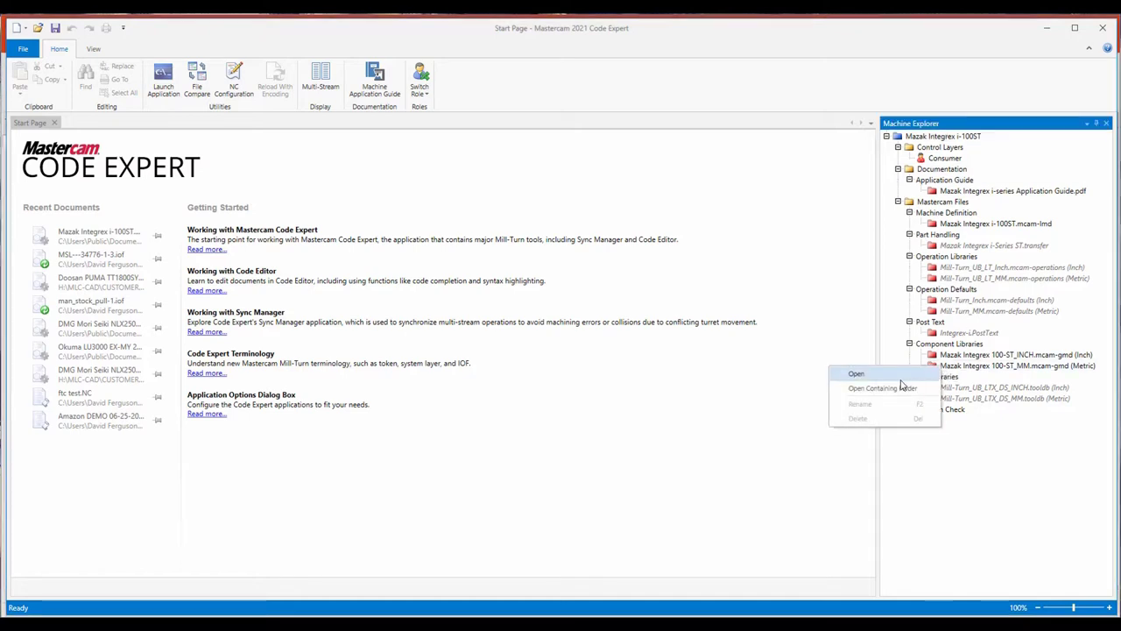
left_click(1047, 28)
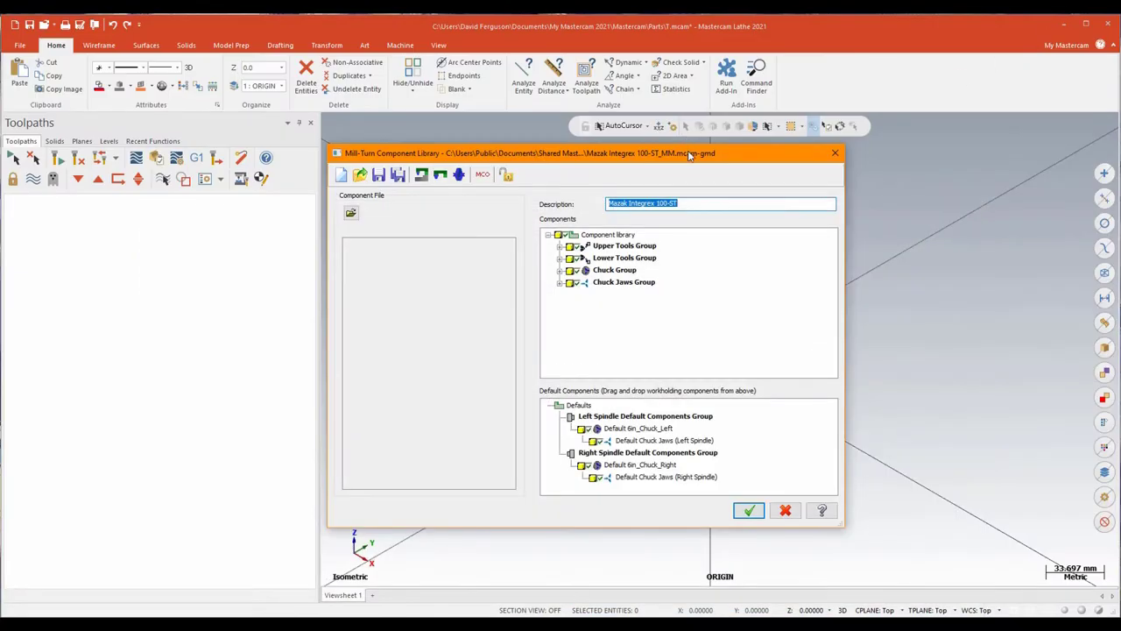
left_click_drag(691, 155, 722, 155)
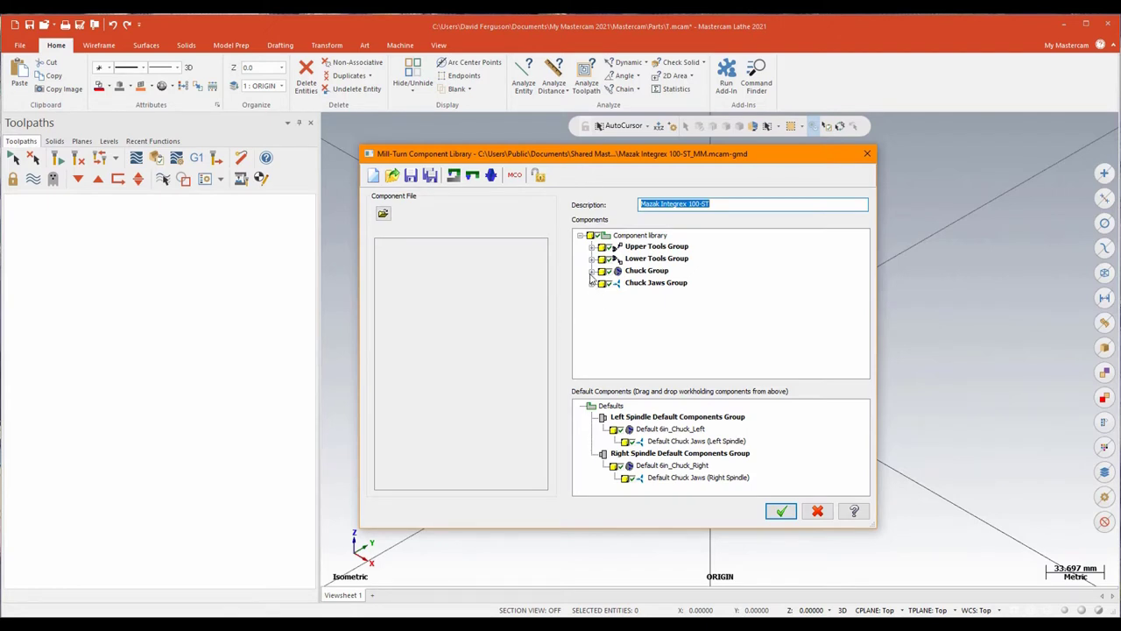
left_click(592, 272)
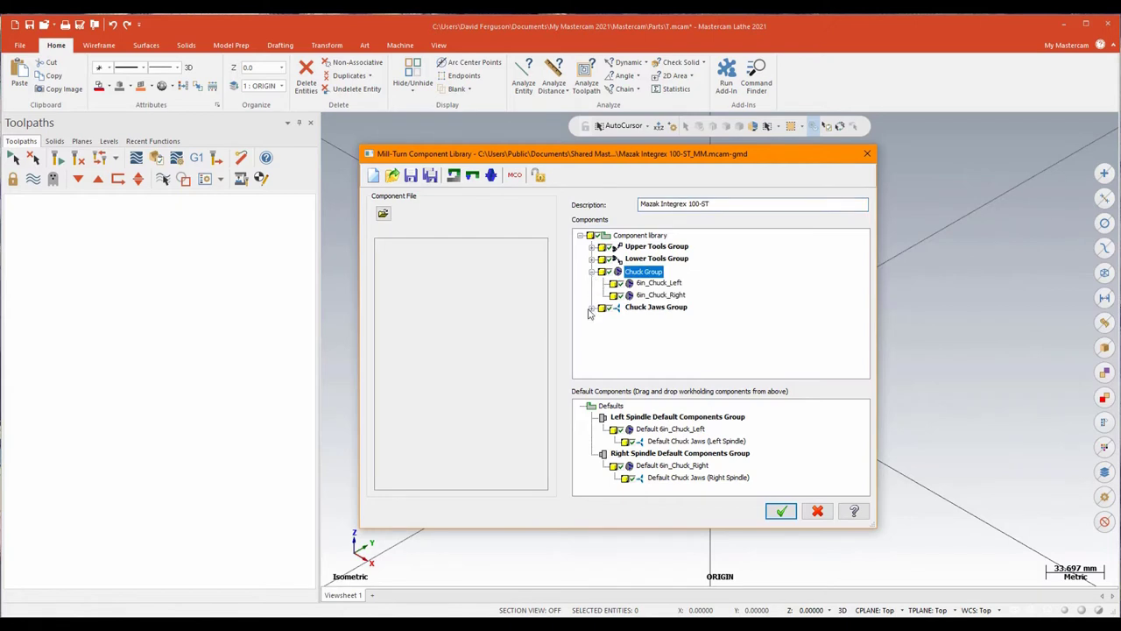
left_click(593, 308)
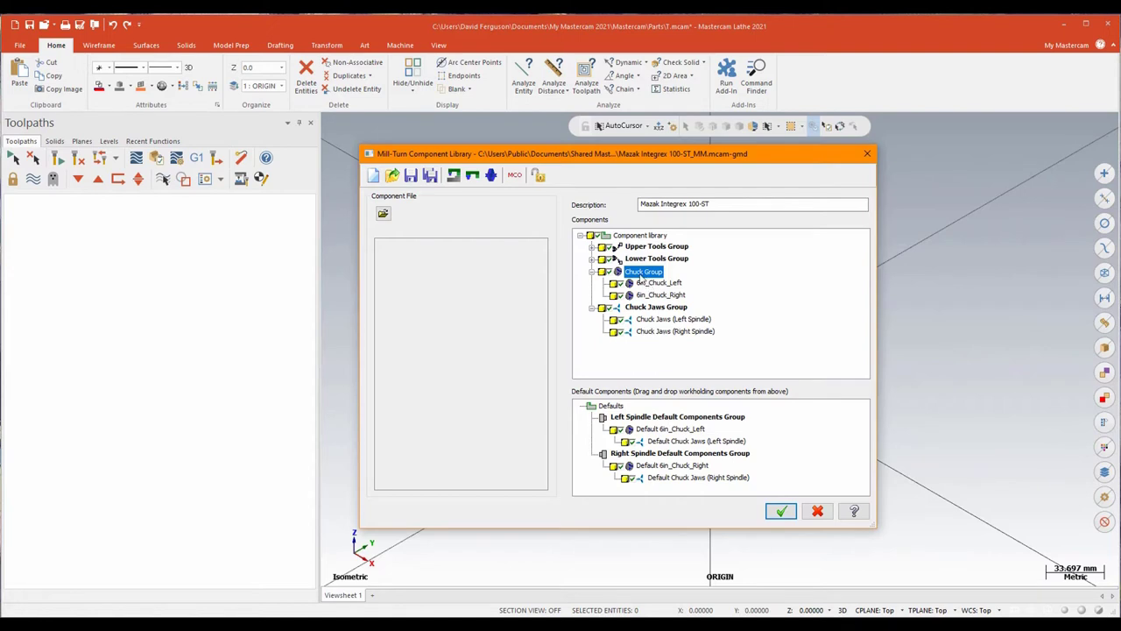
- Add a chuck named "10 6 Jaw" to the Chuck Group, with its geometry defined by a solid entity
right_click(640, 275)
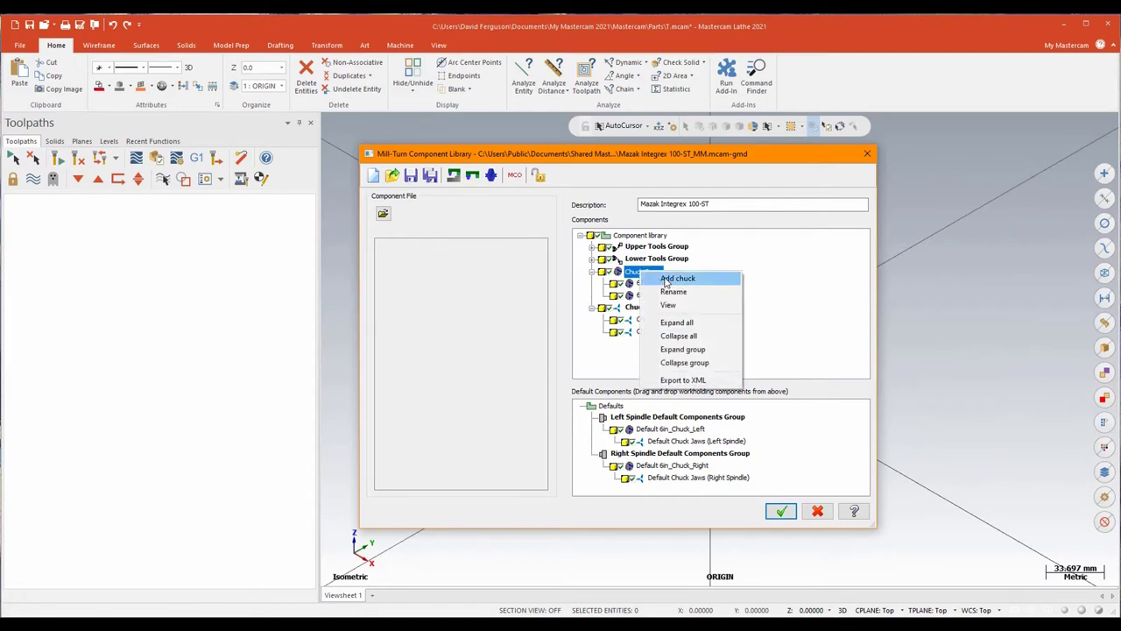
left_click(668, 278)
left_click_drag(598, 148, 668, 147)
double_click(513, 197)
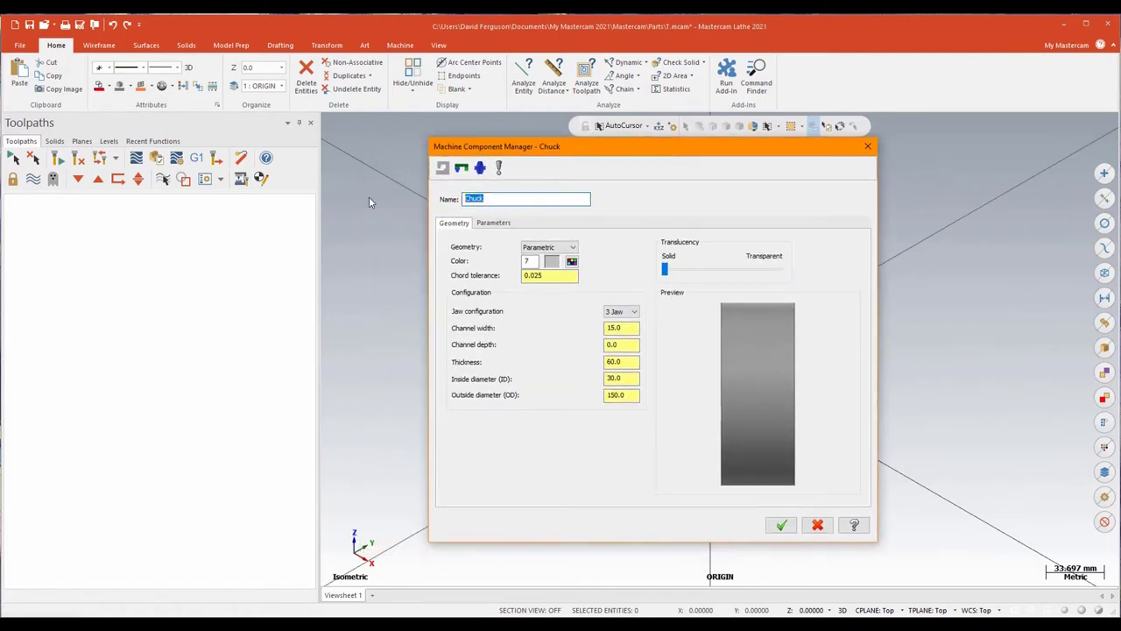
type("10 6 Jaw")
left_click(574, 250)
left_click(543, 264)
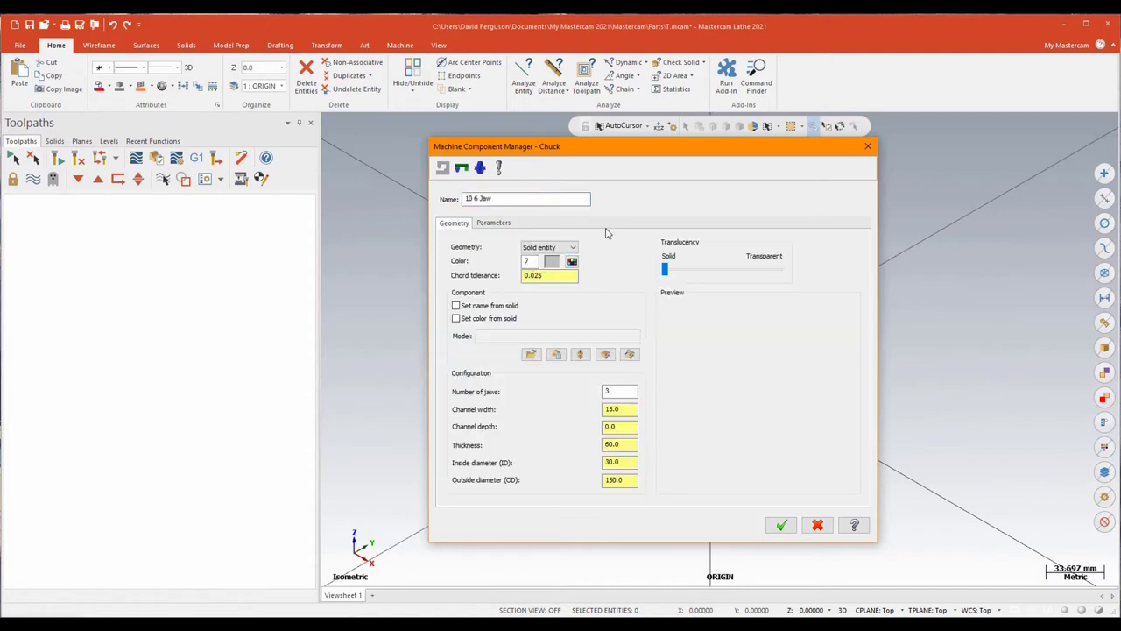
- Import 10 inch 6 jaw chuck.STEP as the model source for the chuck component
left_click(531, 354)
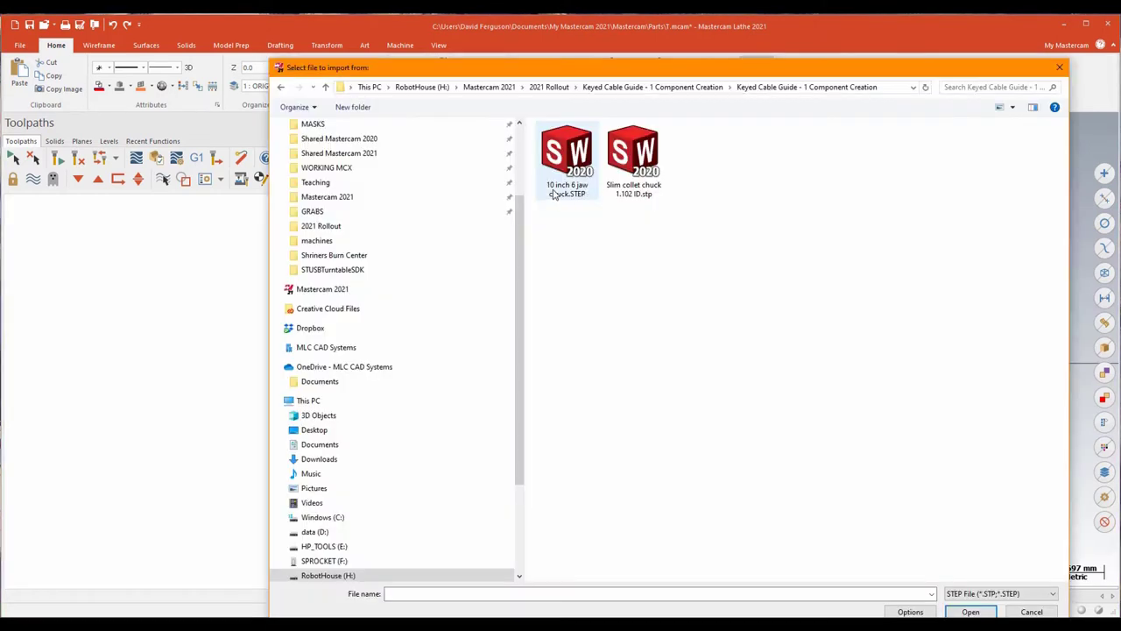
left_click(567, 189)
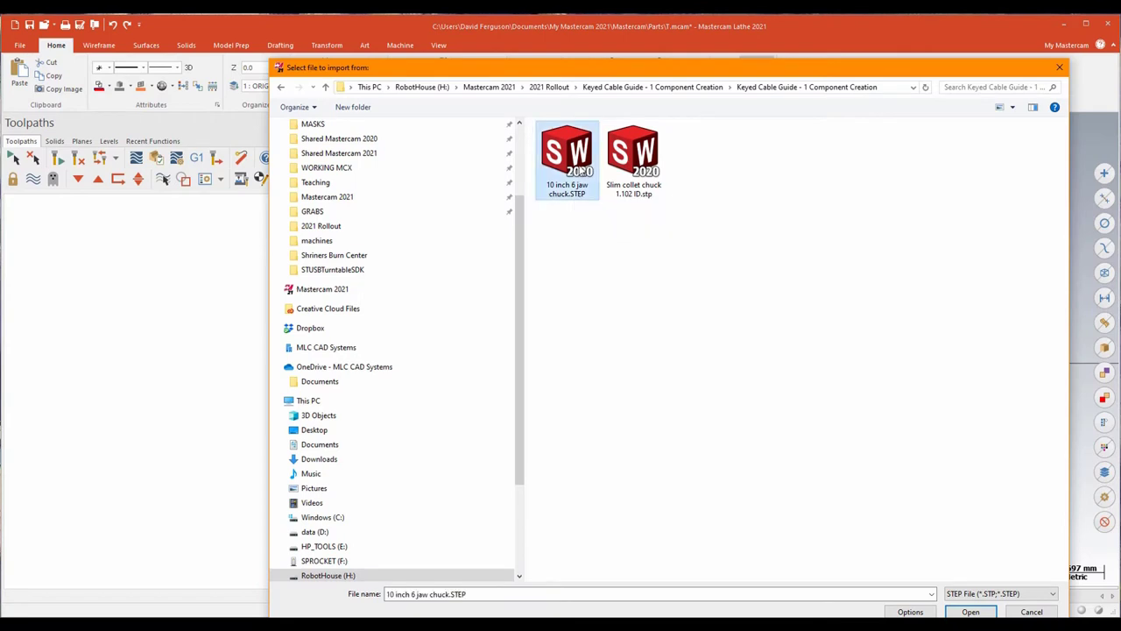
left_click(969, 611)
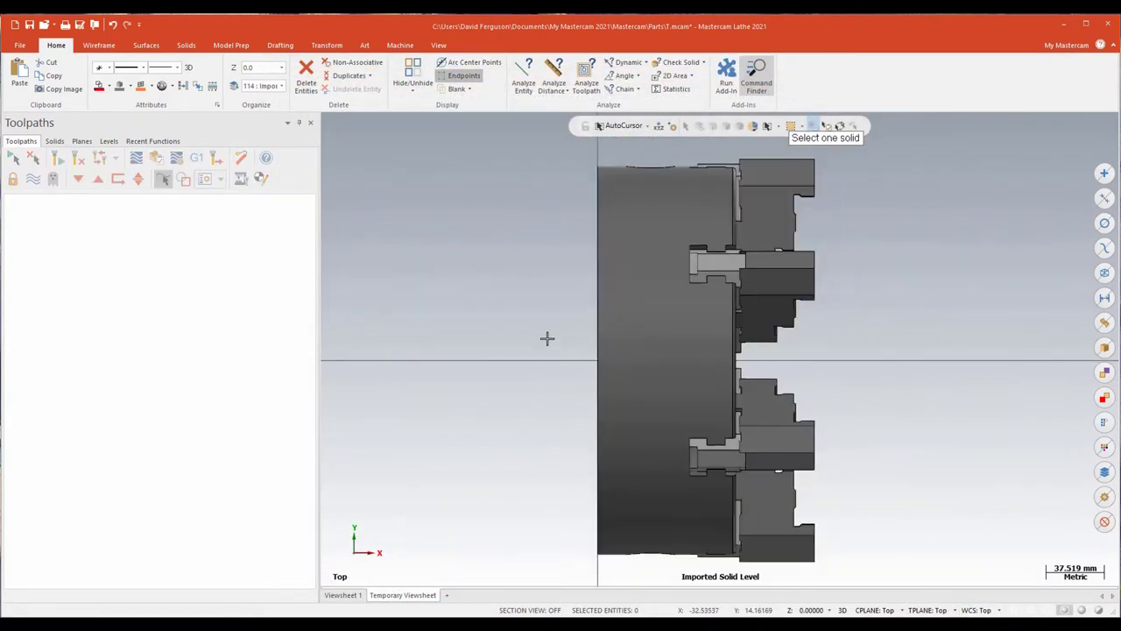
- Select the main chuck body as the component solid, align it using its flat back face, and accept the Defined Z direction
middle_click_drag(916, 370, 961, 368)
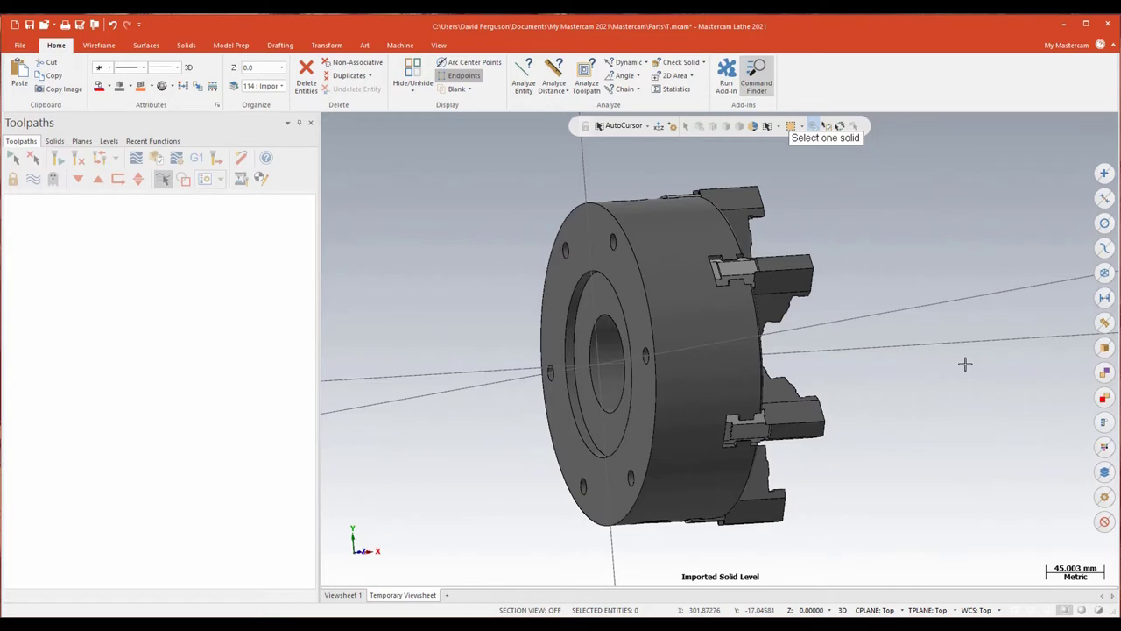
left_click(663, 327)
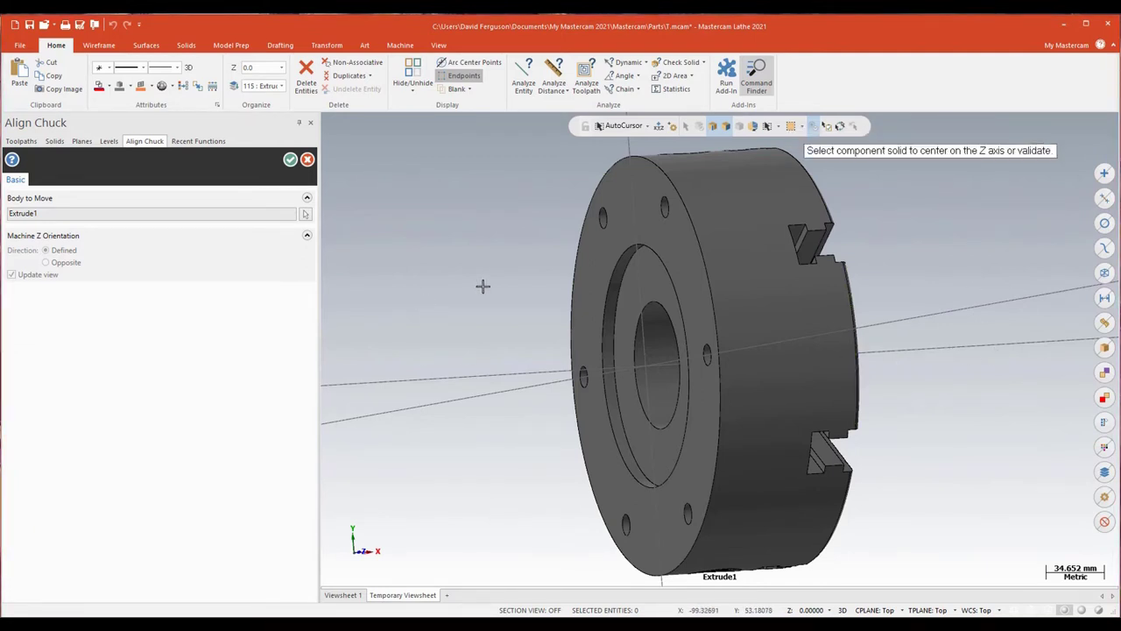
left_click(592, 279)
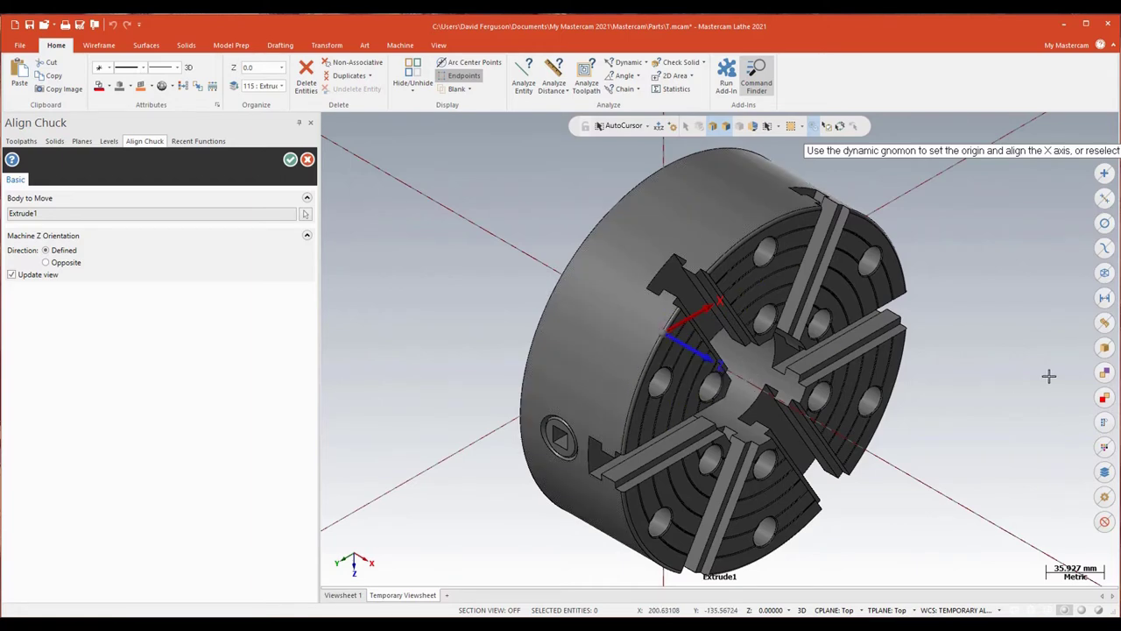
left_click(290, 161)
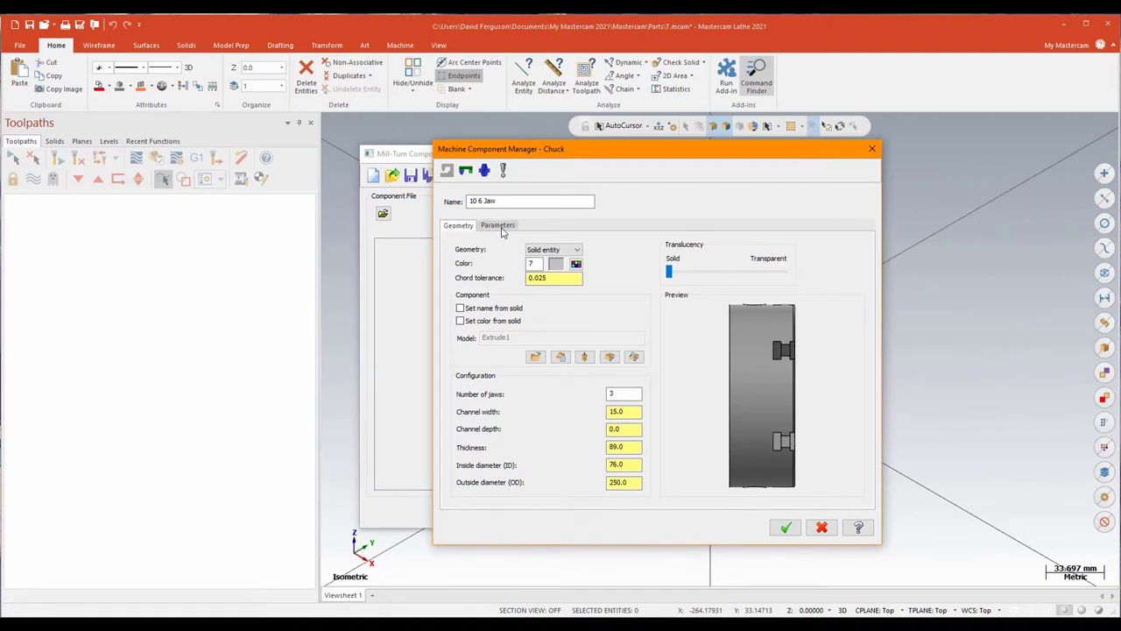
- Set the chuck's maximum spindle speed to 2500 and its jaw mounting position to Chuck face, and return to the geometry settings
left_click(498, 227)
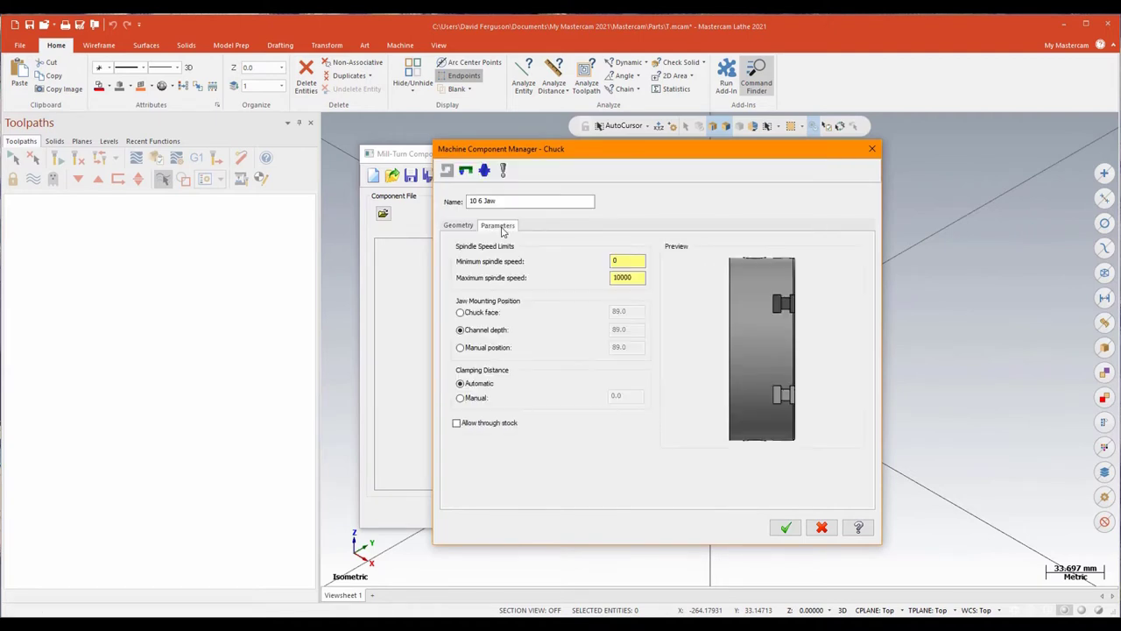
double_click(622, 277)
type("2500")
key("Tab")
left_click(461, 313)
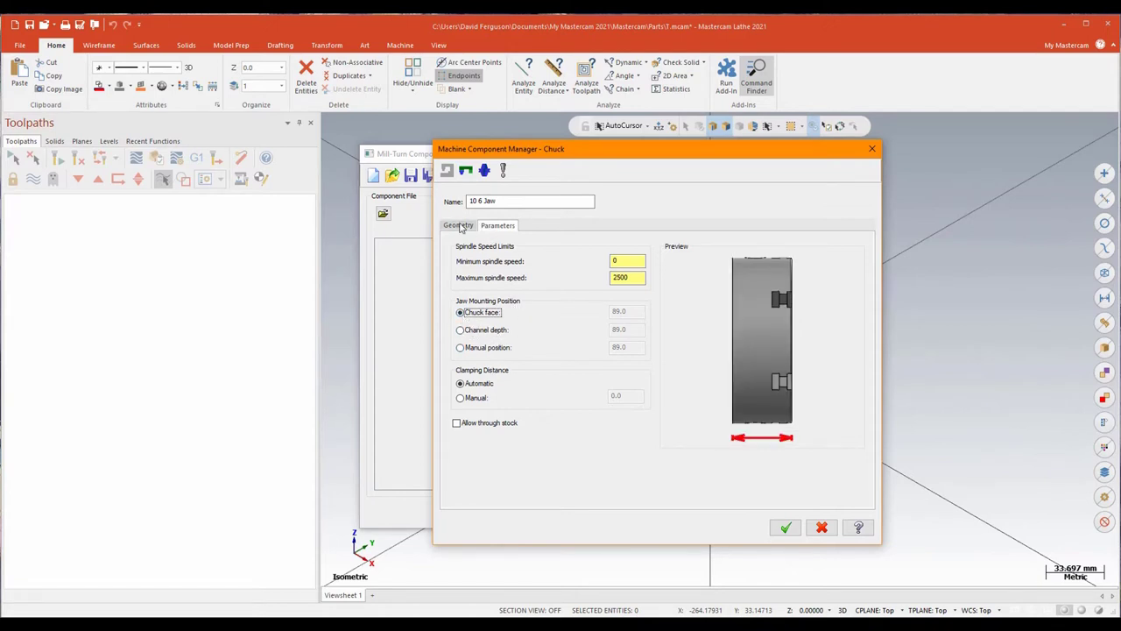
left_click(456, 226)
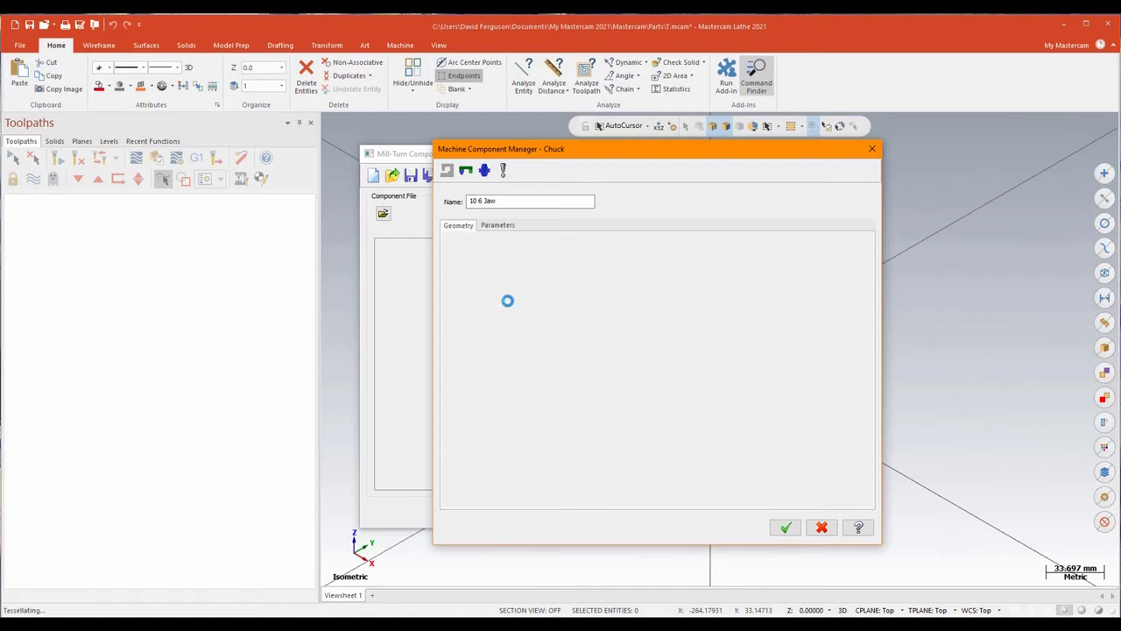
- Set the chuck's number of jaws to 6
double_click(625, 394)
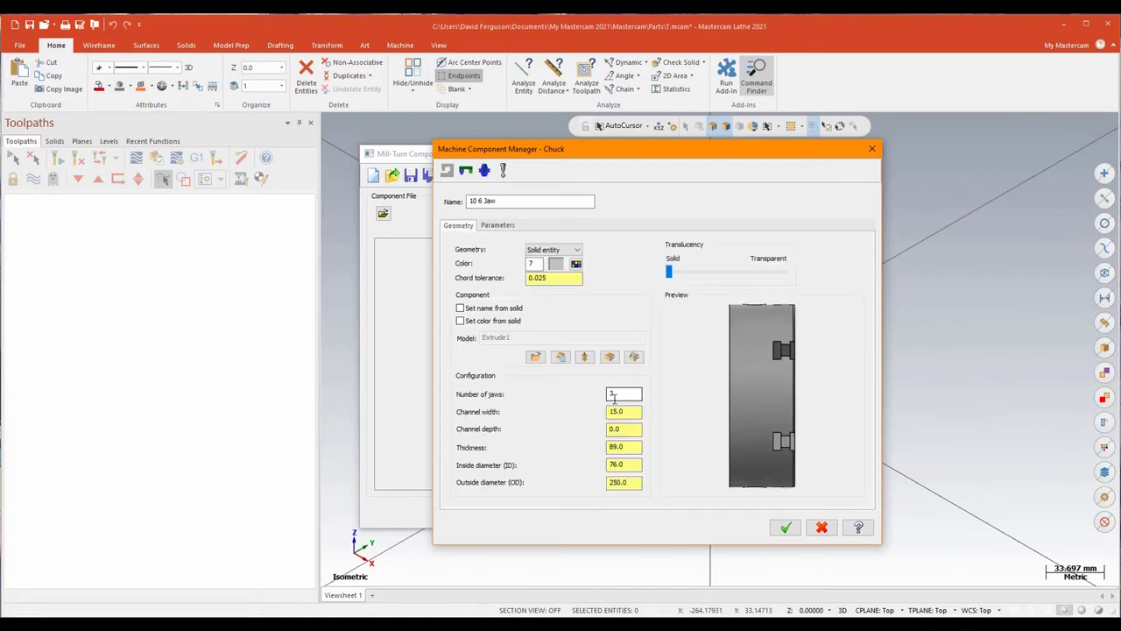
type("6")
key("Tab")
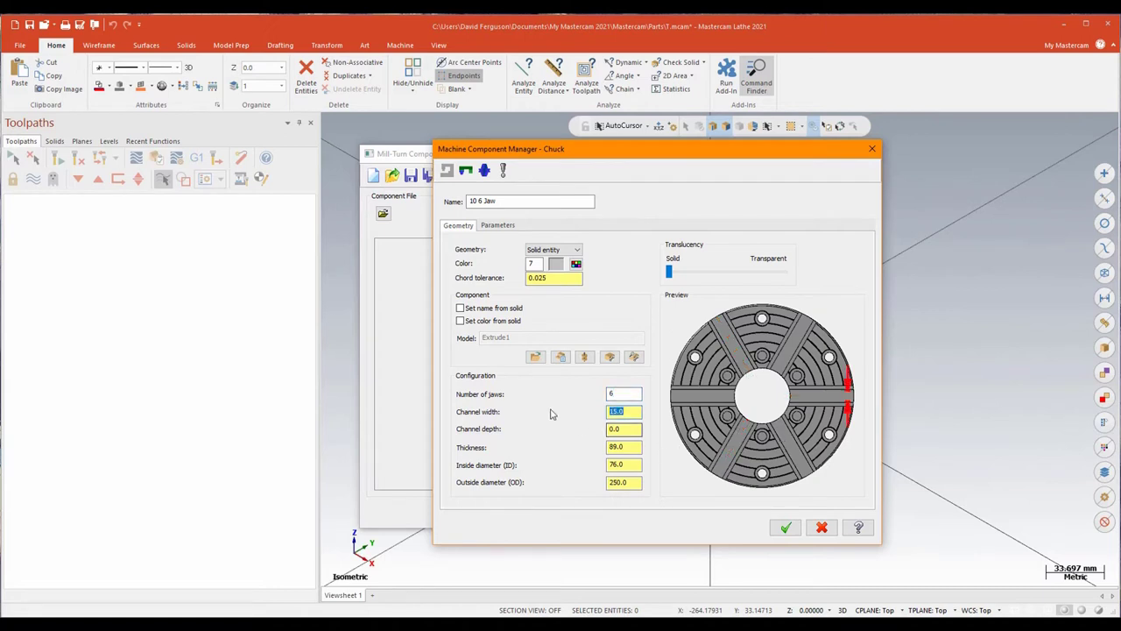
- Examine the chuck's channel width, channel depth, thickness, inside diameter and outside diameter against the preview
key("Tab")
key("Tab")
key("Tab")
key("Tab")
left_click(629, 482)
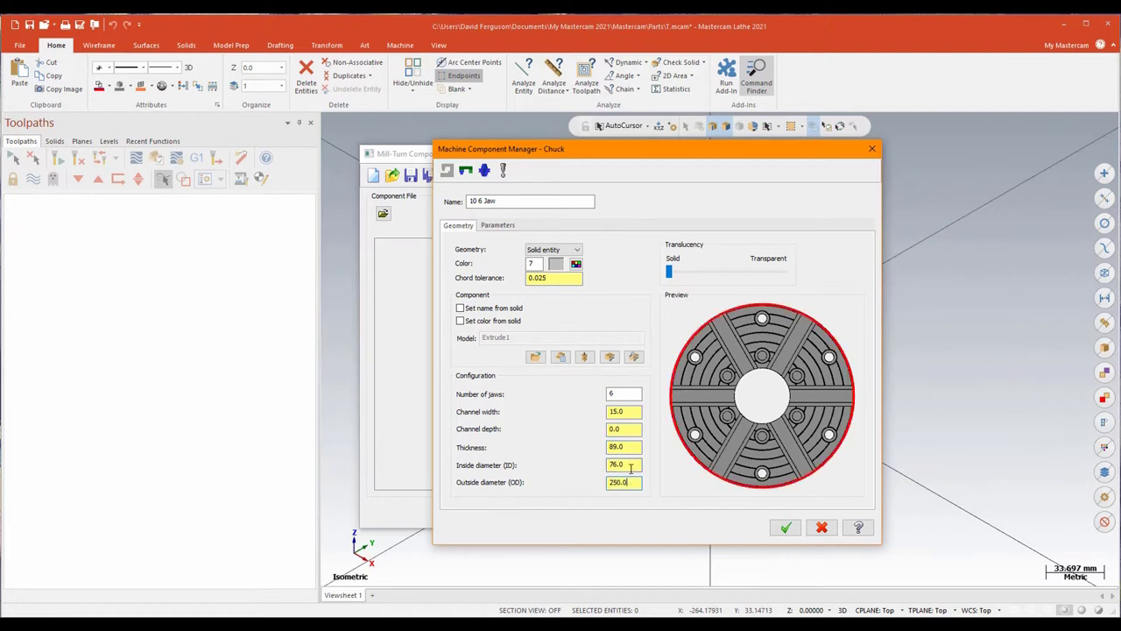
left_click(631, 467)
left_click(633, 449)
left_click(631, 429)
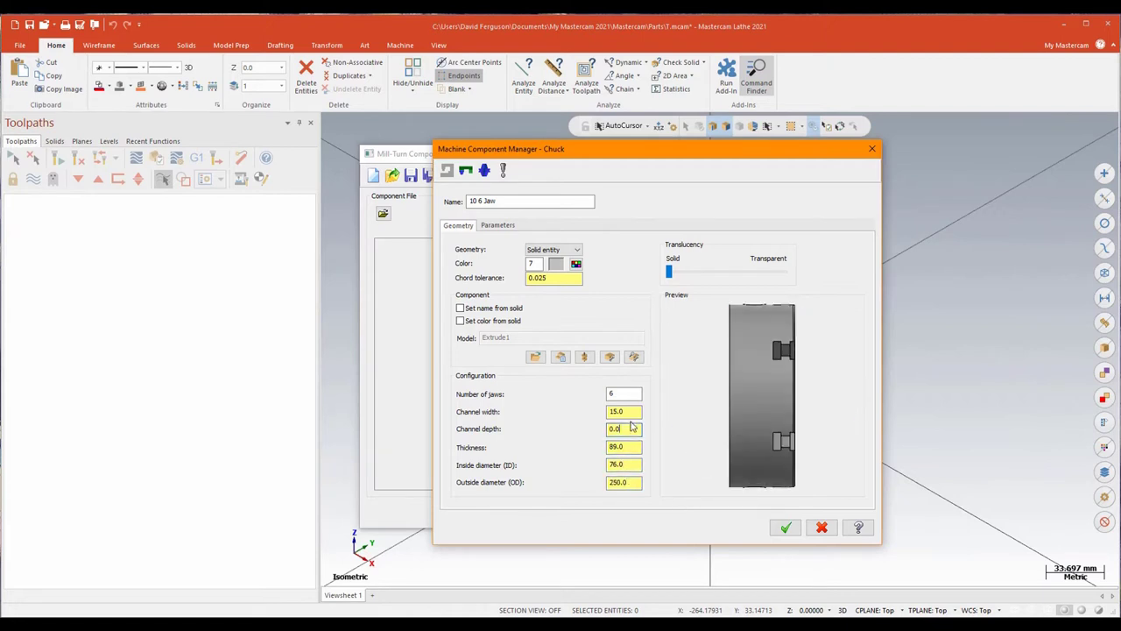
left_click(631, 412)
left_click(629, 430)
left_click(631, 446)
left_click(631, 466)
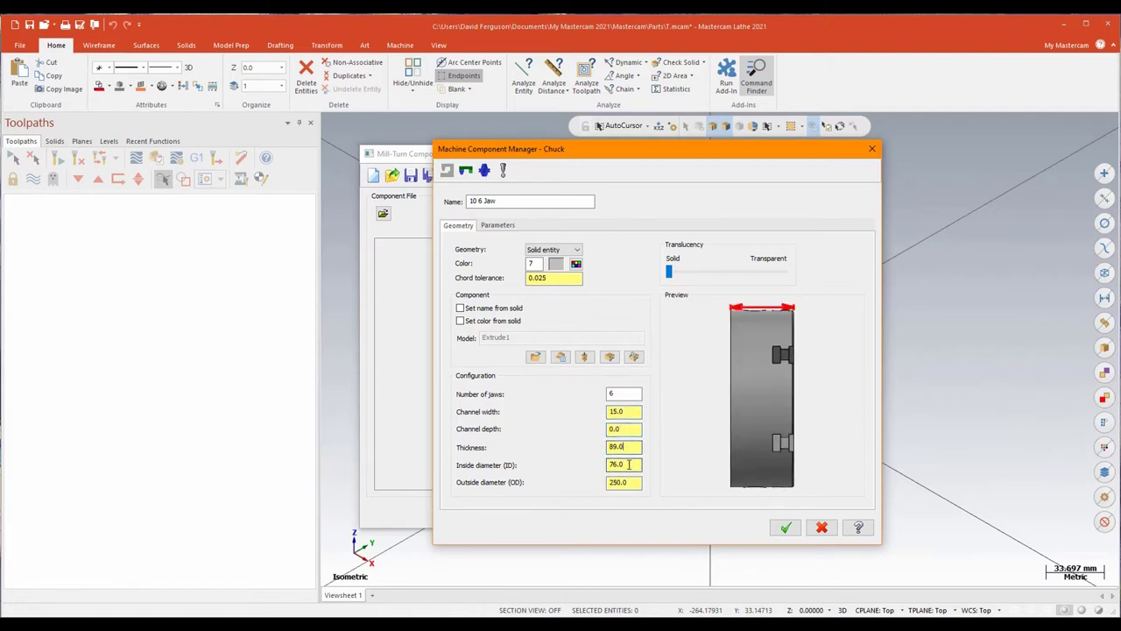
left_click(629, 482)
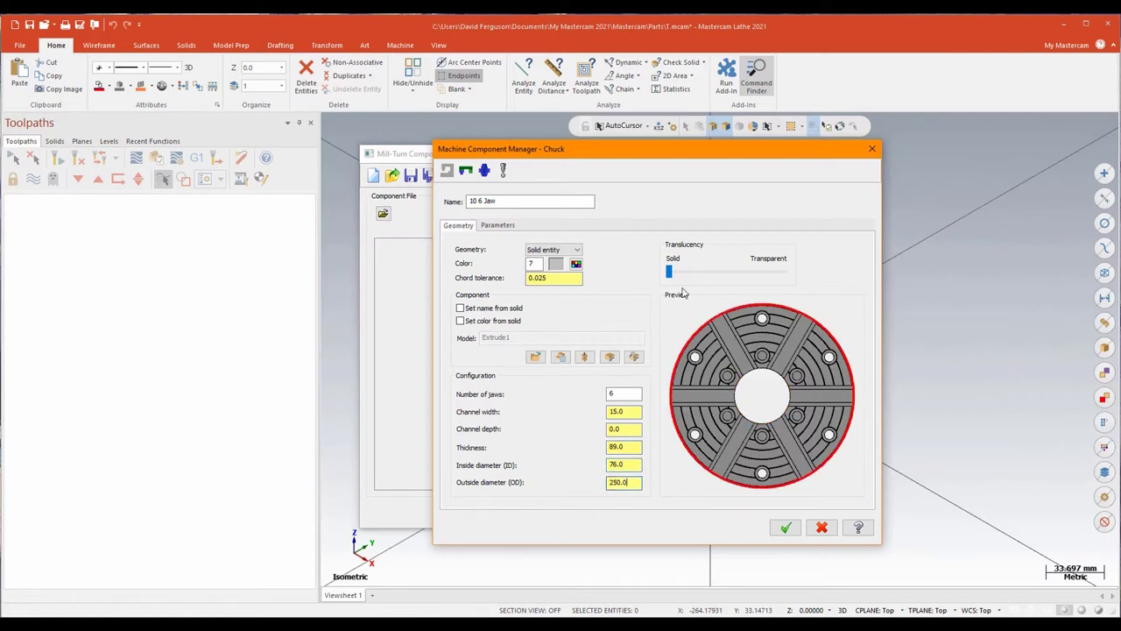
- Review the chuck's spindle speed and jaw mounting parameters, and accept the chuck component
left_click(494, 226)
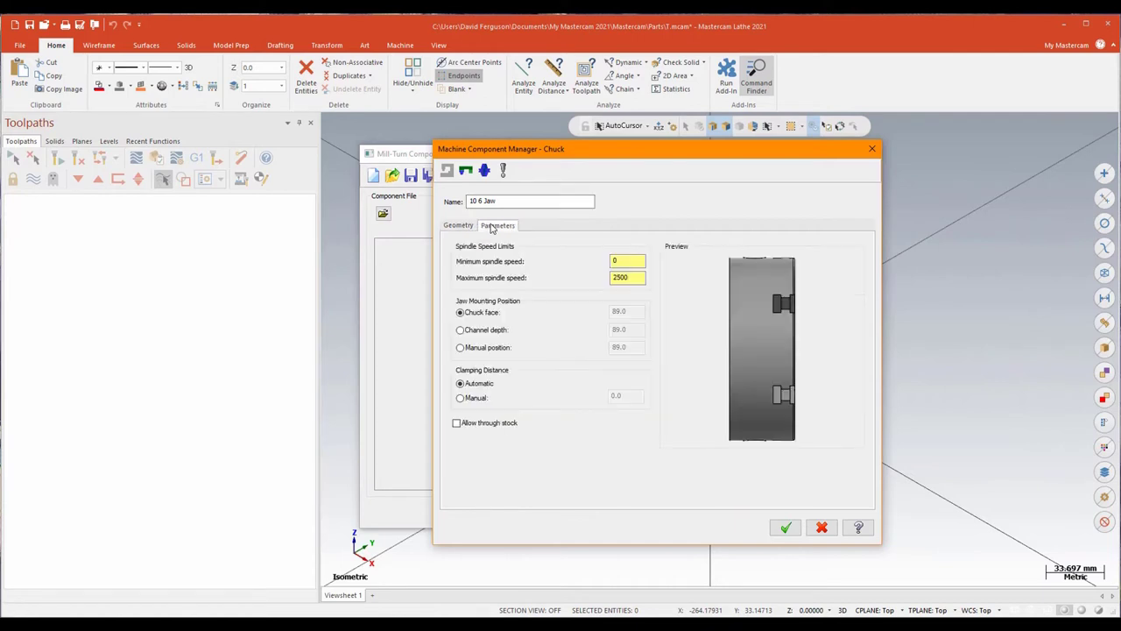
left_click(457, 225)
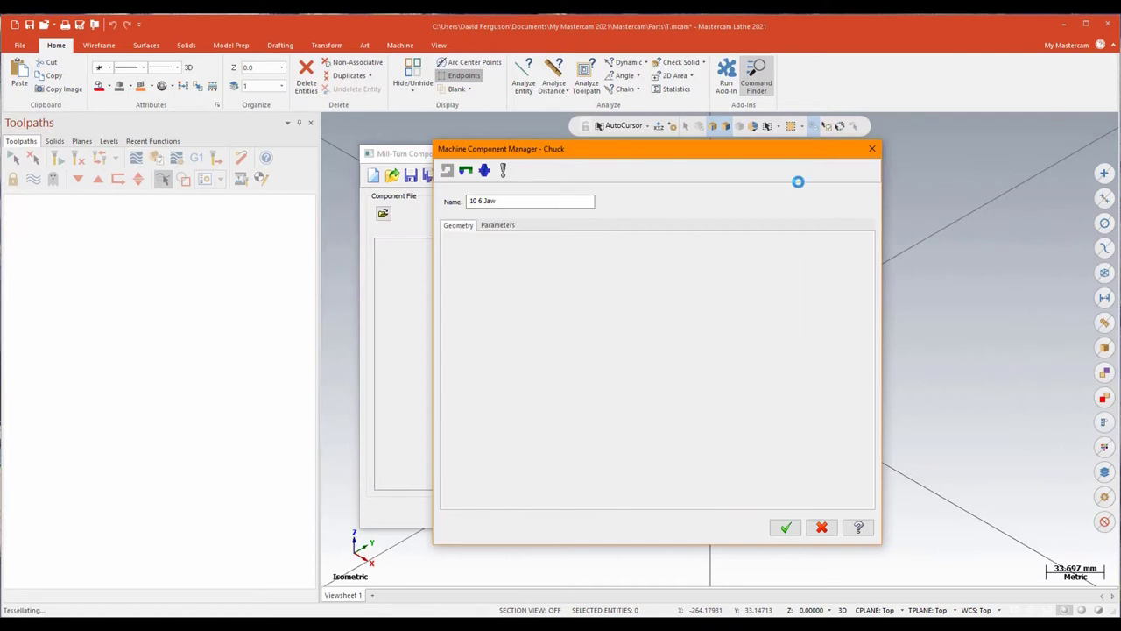
left_click(786, 527)
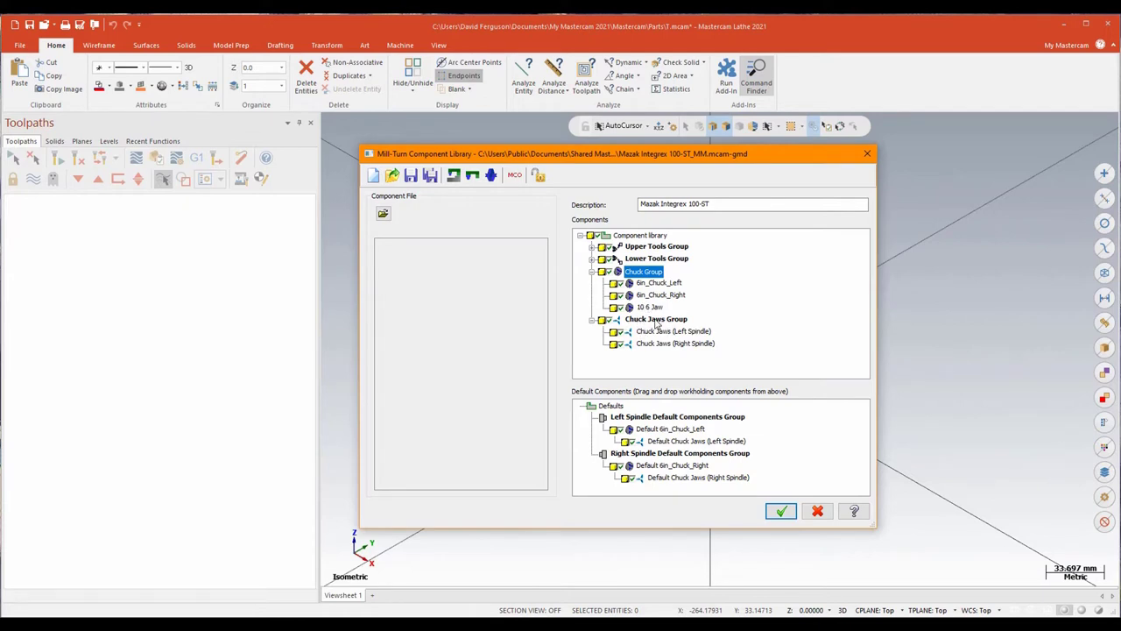
- Add a chuck jaws component to the Chuck Jaws Group, with its geometry defined by a solid entity
right_click(669, 321)
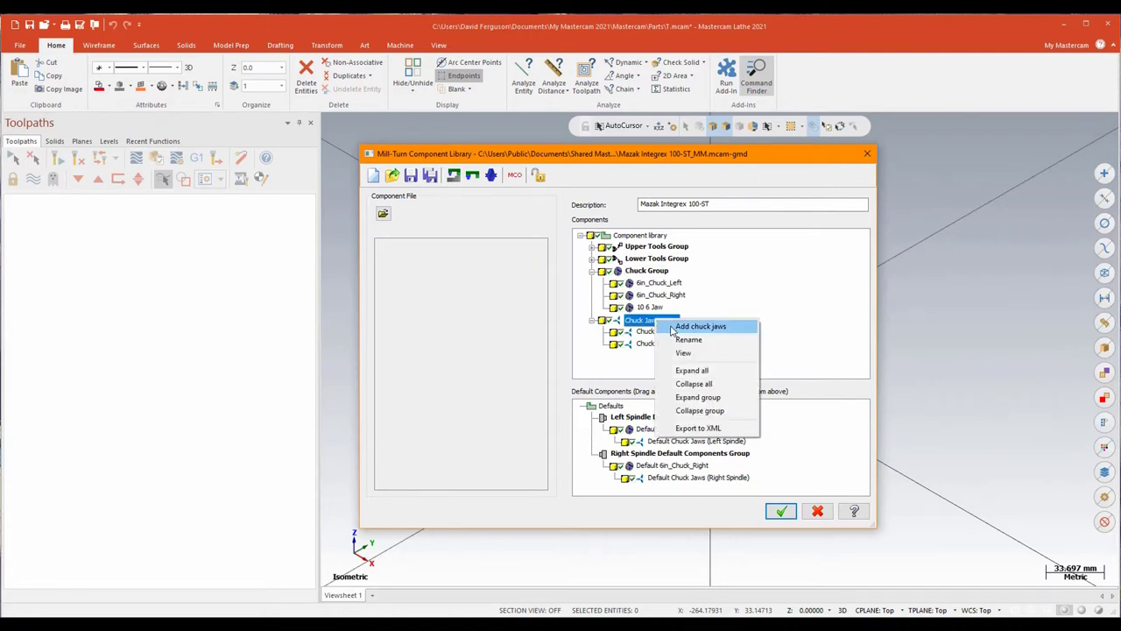
left_click(671, 327)
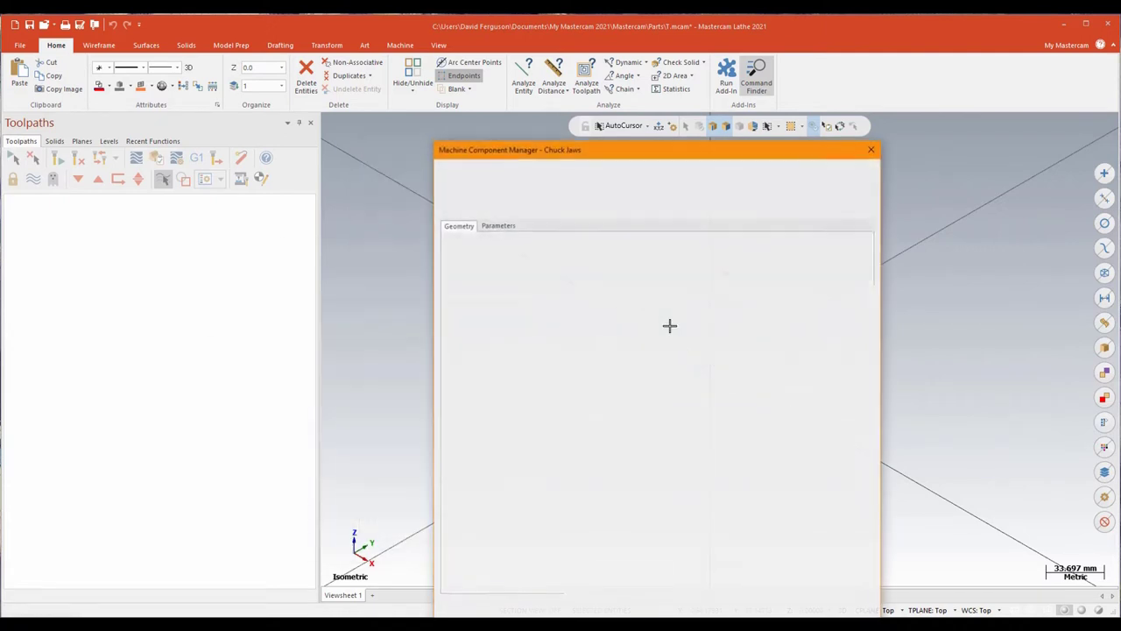
left_click_drag(663, 154, 663, 116)
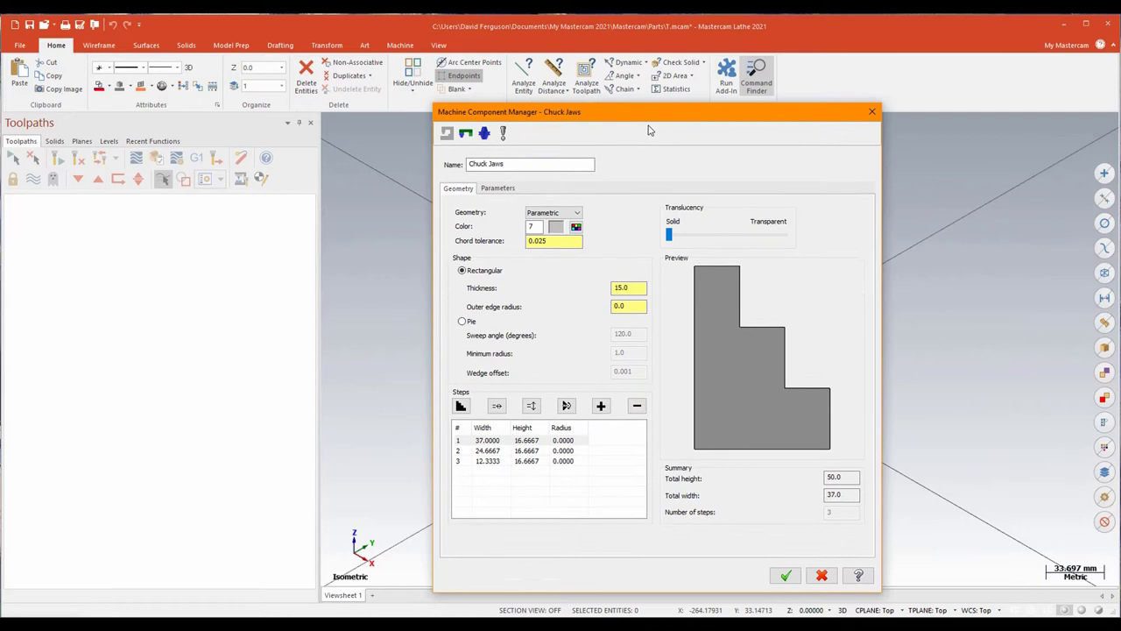
left_click(578, 213)
left_click(568, 232)
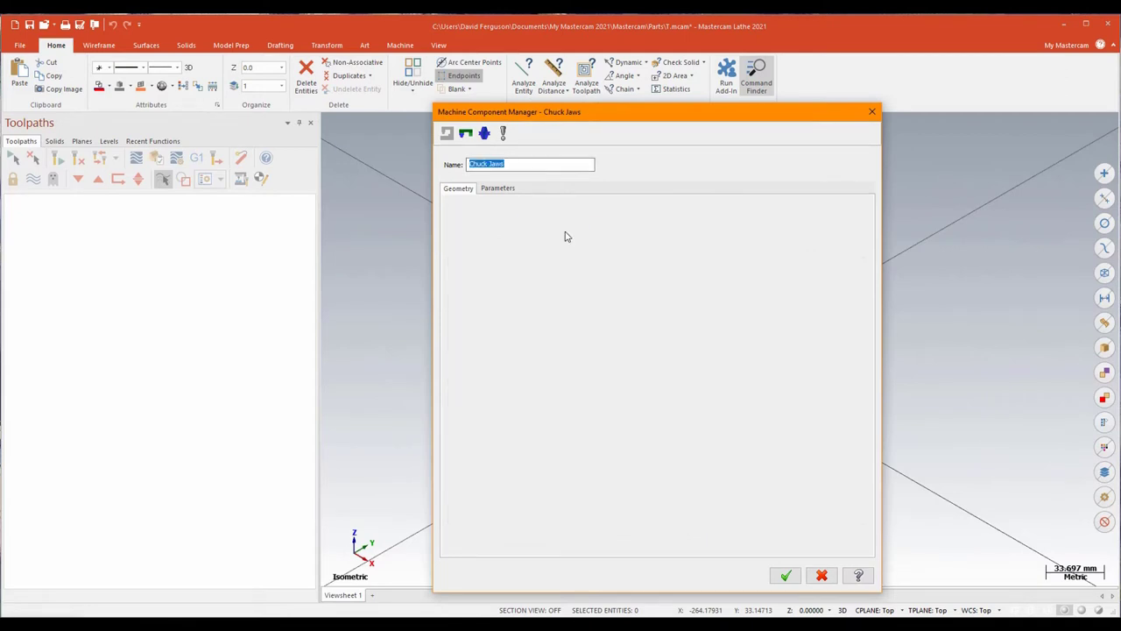
- Import 10 inch 6 jaw chuck.STEP as the jaw model source and select the uppermost jaw as the component solid
left_click(534, 320)
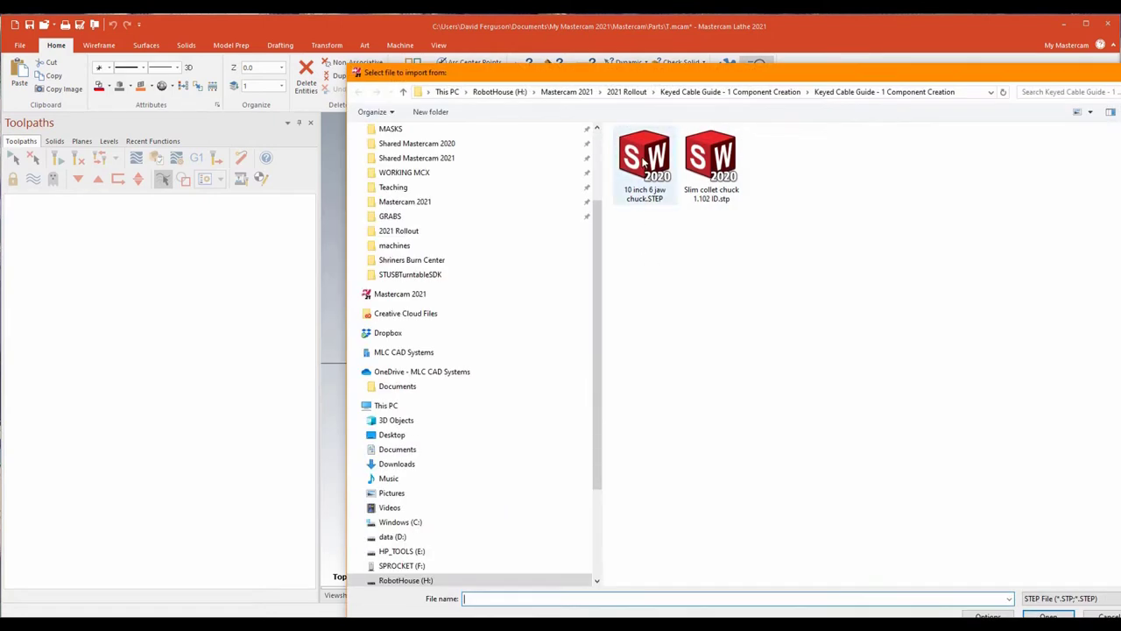
left_click(644, 163)
key("Return")
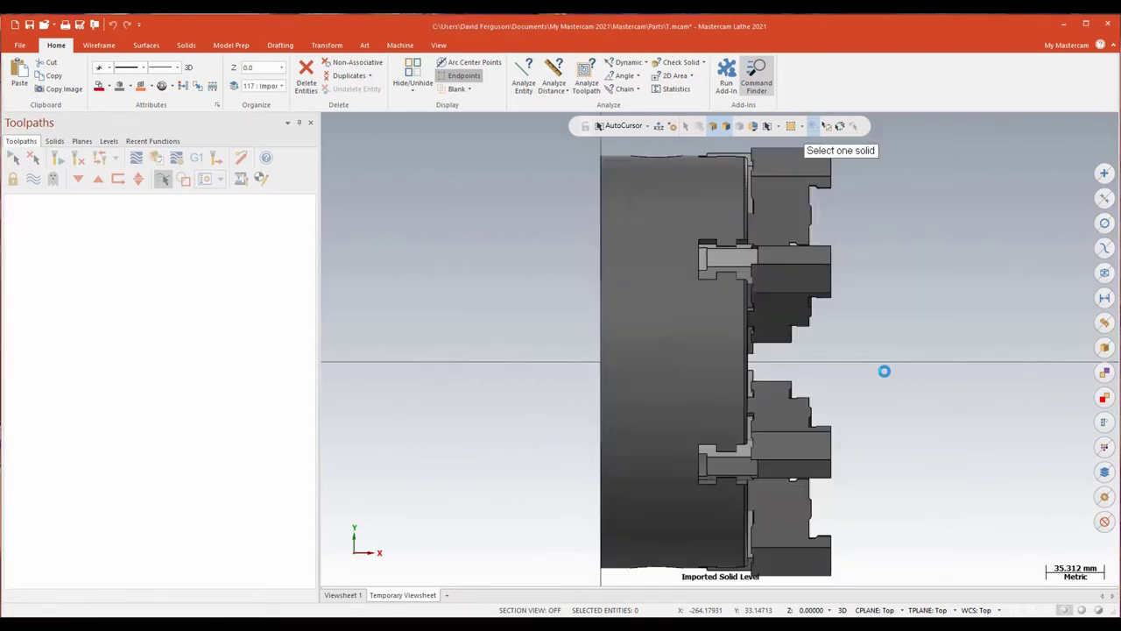
middle_click_drag(884, 371, 783, 277)
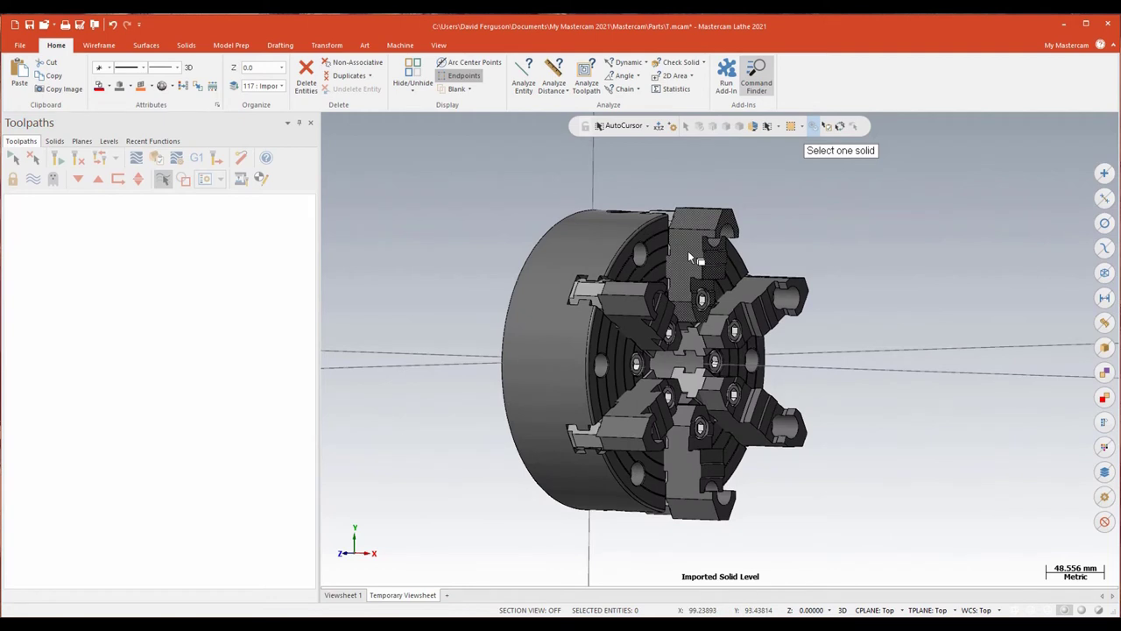
left_click(689, 257)
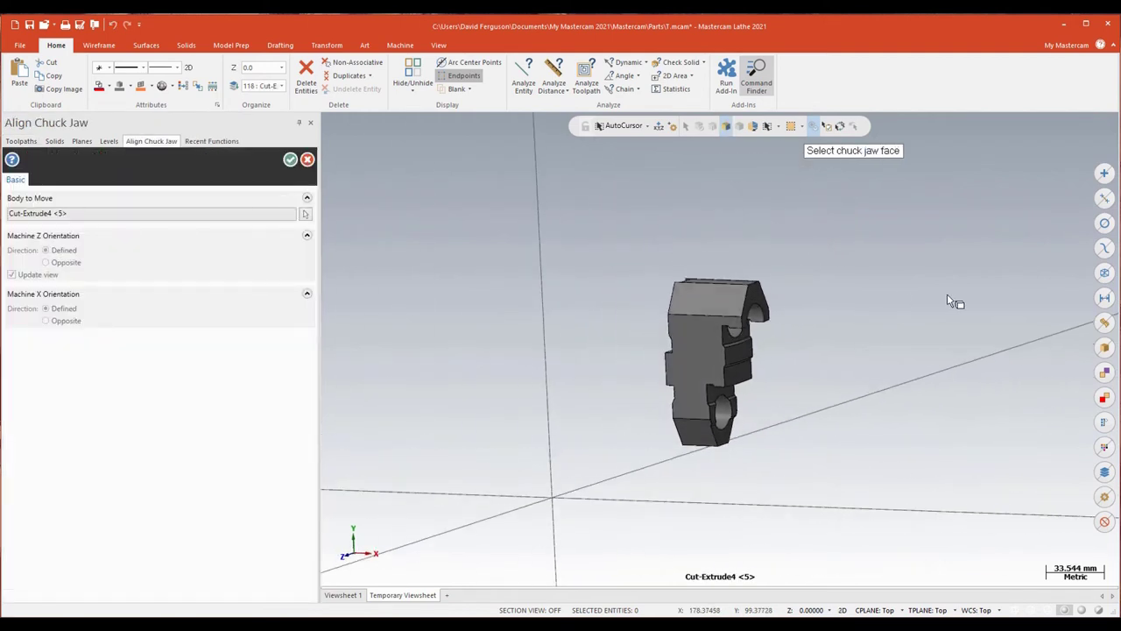
- Pick the chuck jaw face that defines the alignment of the isolated jaw
scroll(945, 311, "up", 3)
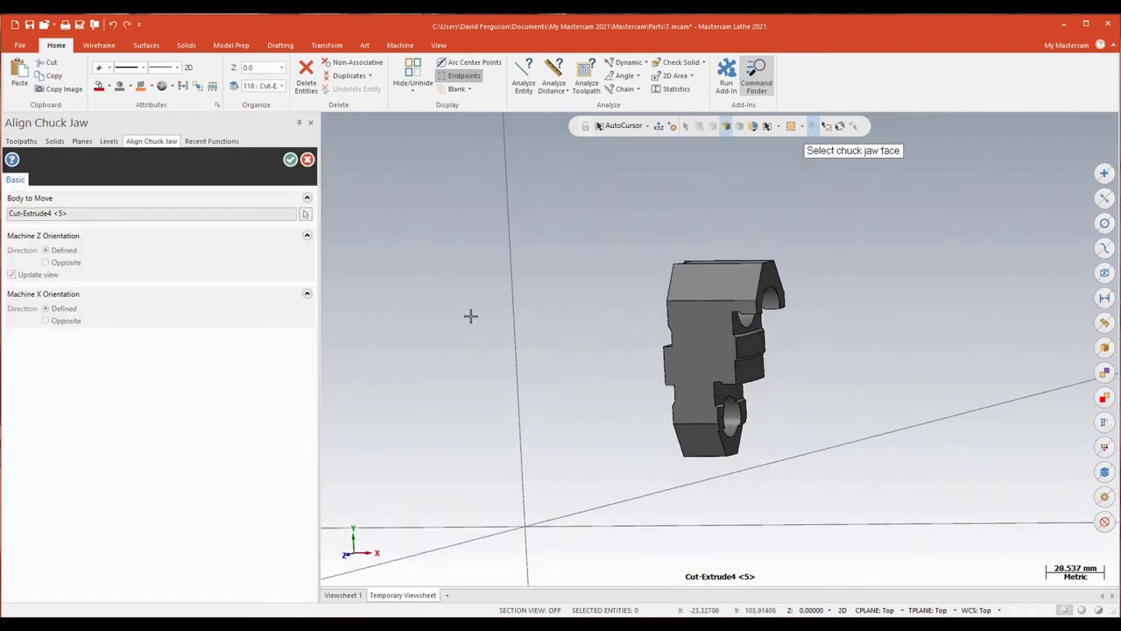
middle_click_drag(471, 316, 1077, 346)
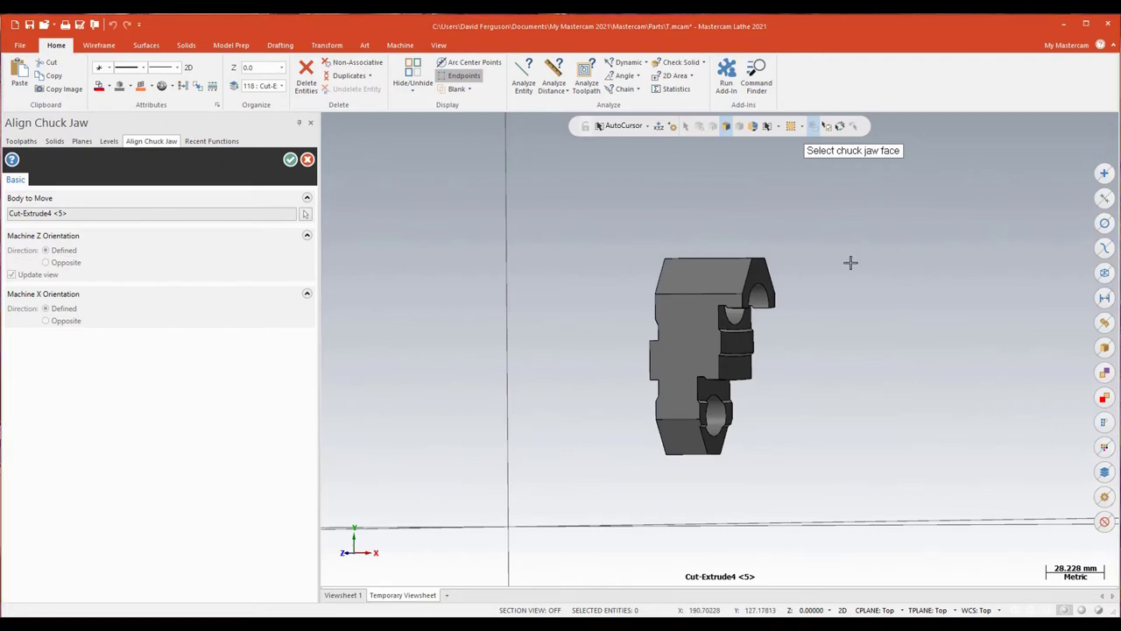
middle_click_drag(851, 261, 717, 302)
left_click(717, 301)
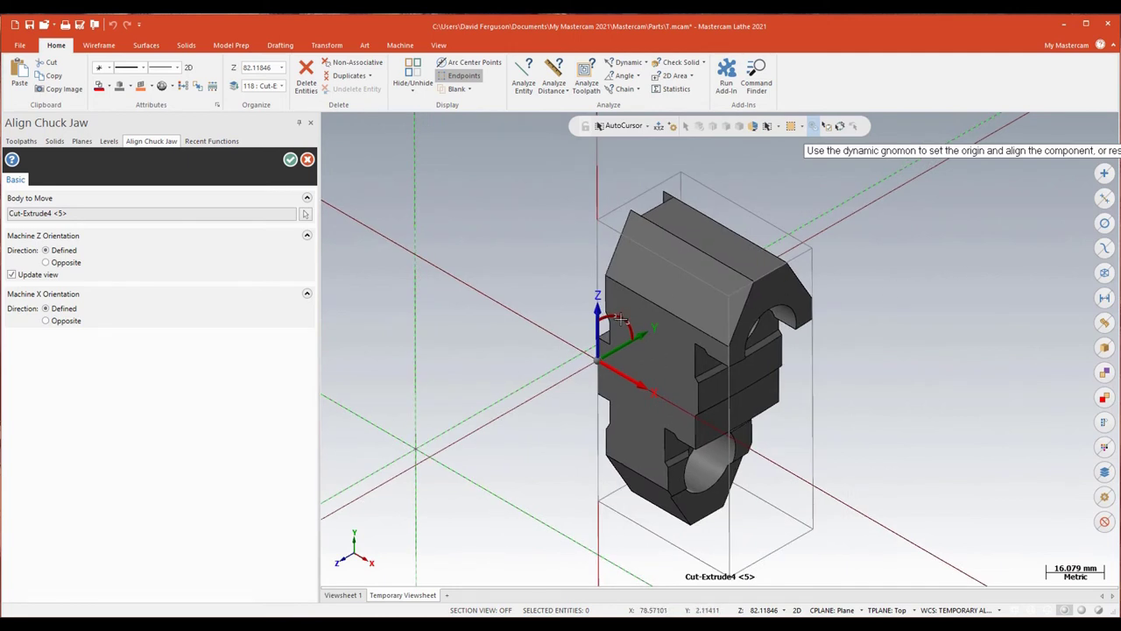
- Rotate the alignment gnomon -90 degrees about its X axis, check the jaw's orientation, and accept the alignment
left_click_drag(624, 320, 655, 380)
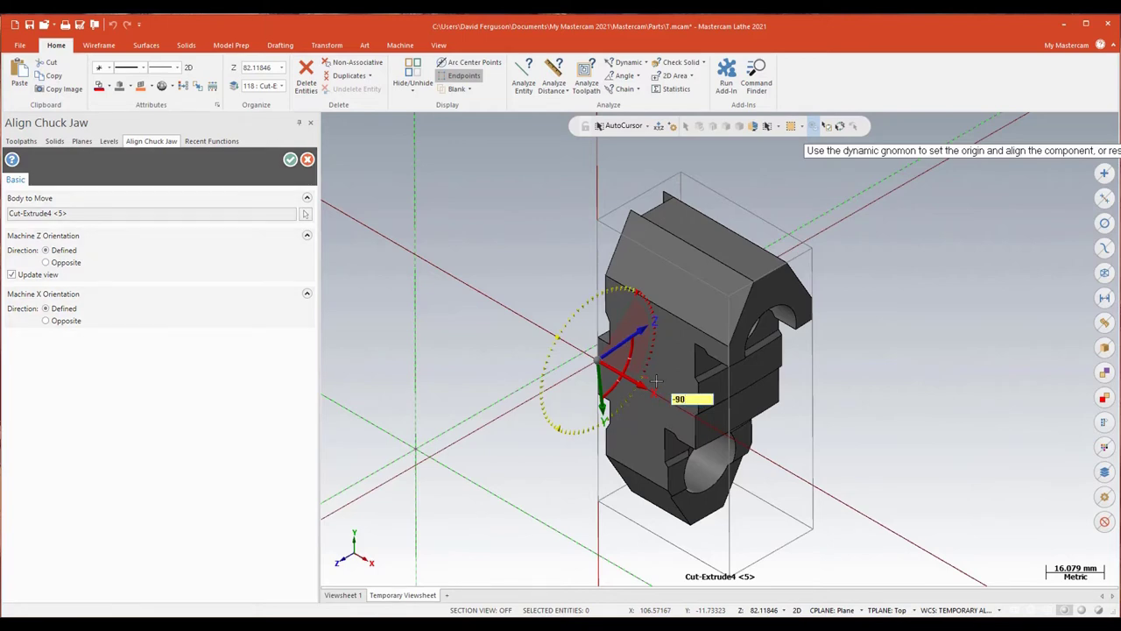
type("-90")
key("Return")
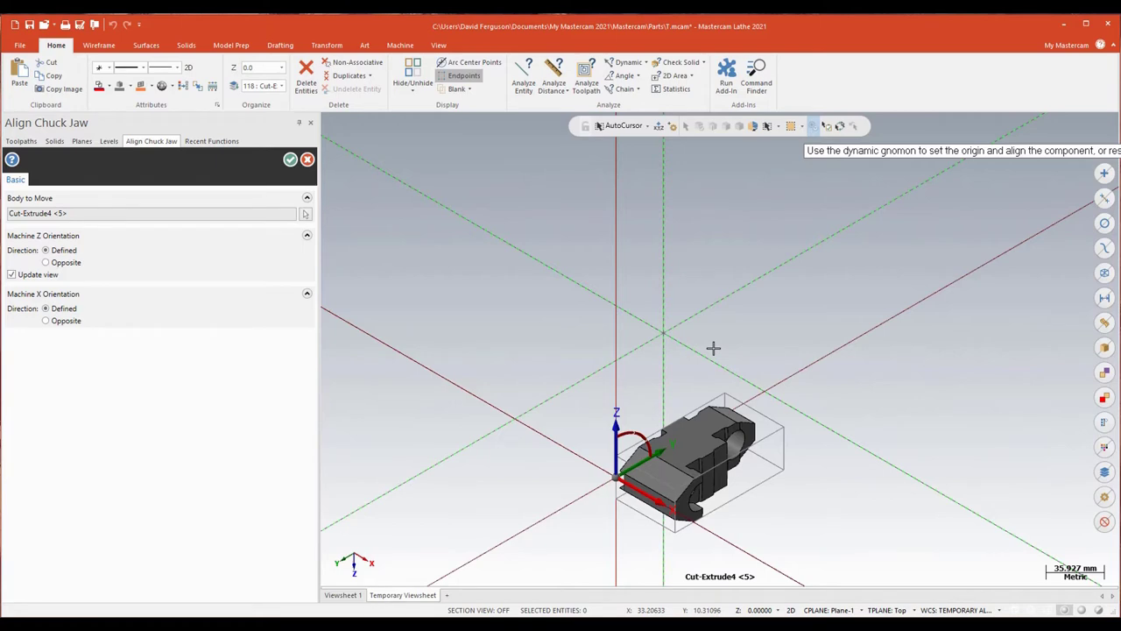
right_click(483, 271)
left_click(519, 339)
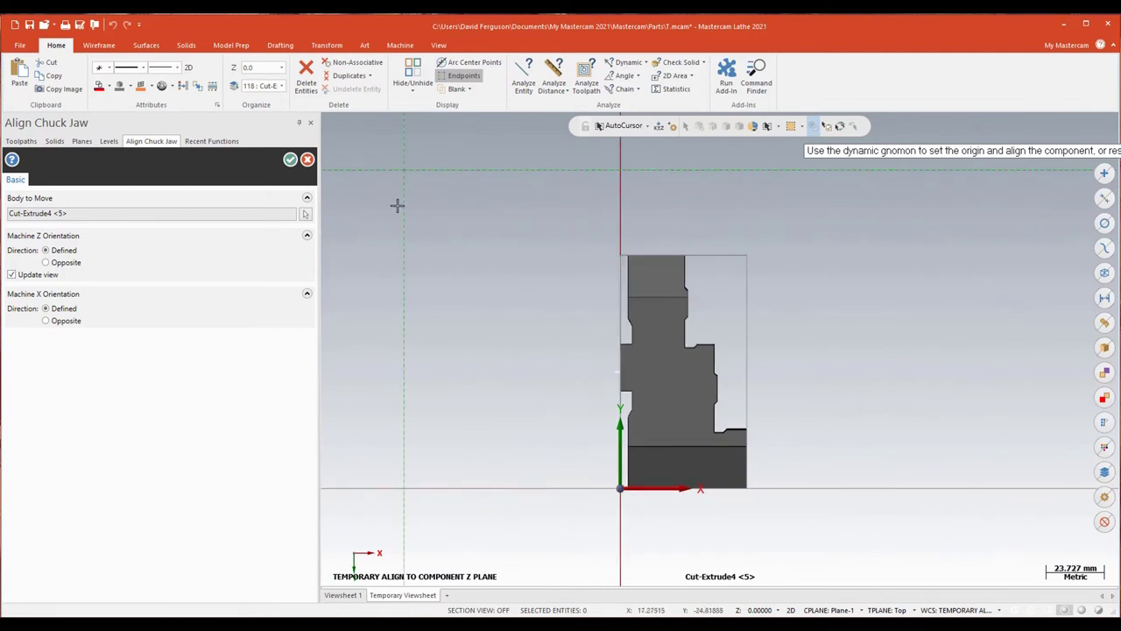
left_click(290, 160)
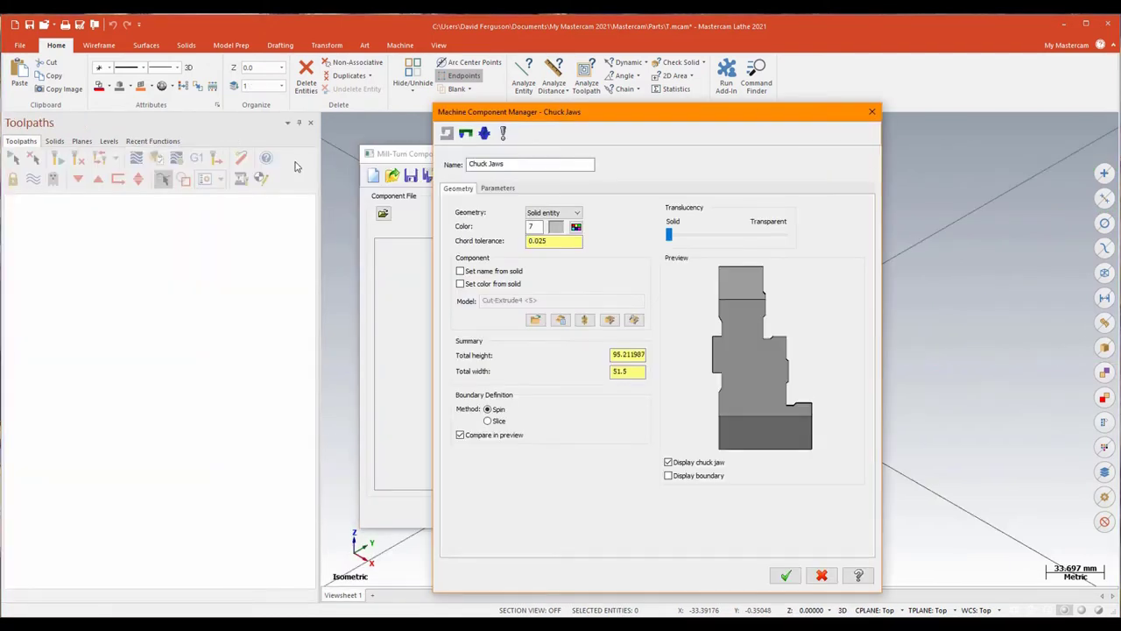
- Set the jaws' user-defined position diameter to 3.5, keeping the outside diameter clamping method
left_click_drag(750, 112, 747, 91)
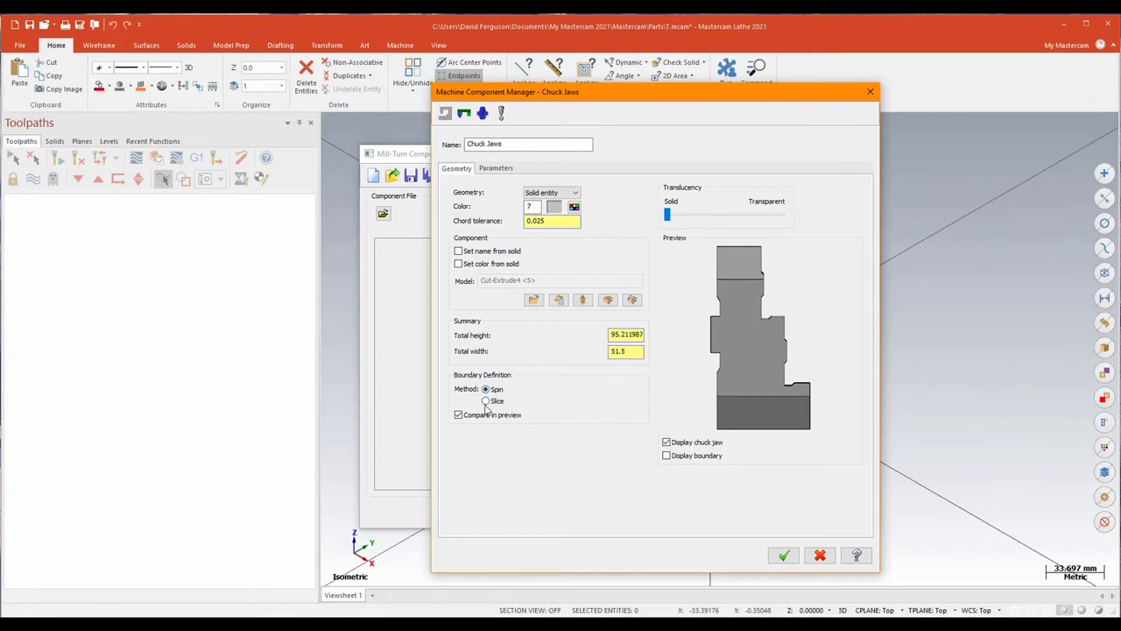
left_click(495, 168)
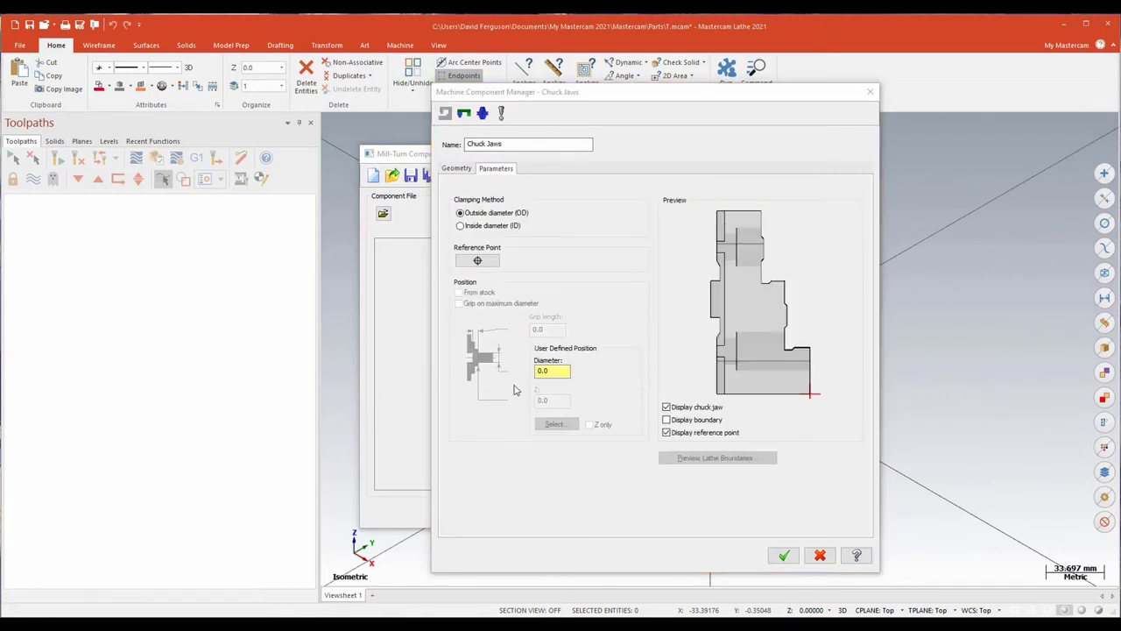
left_click(551, 372)
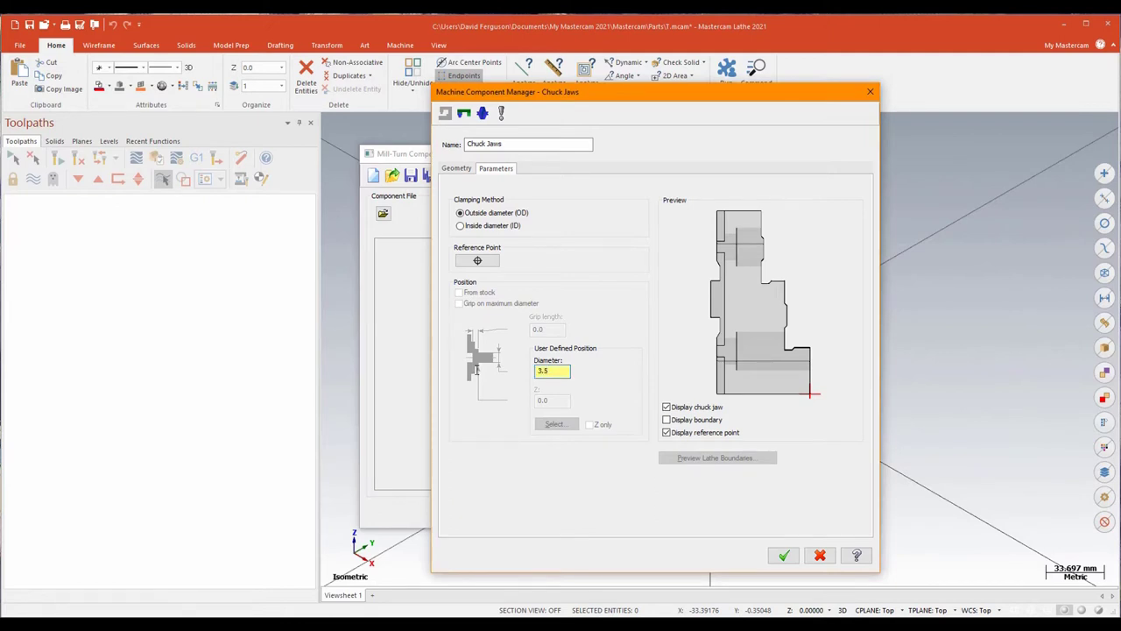
key("Tab")
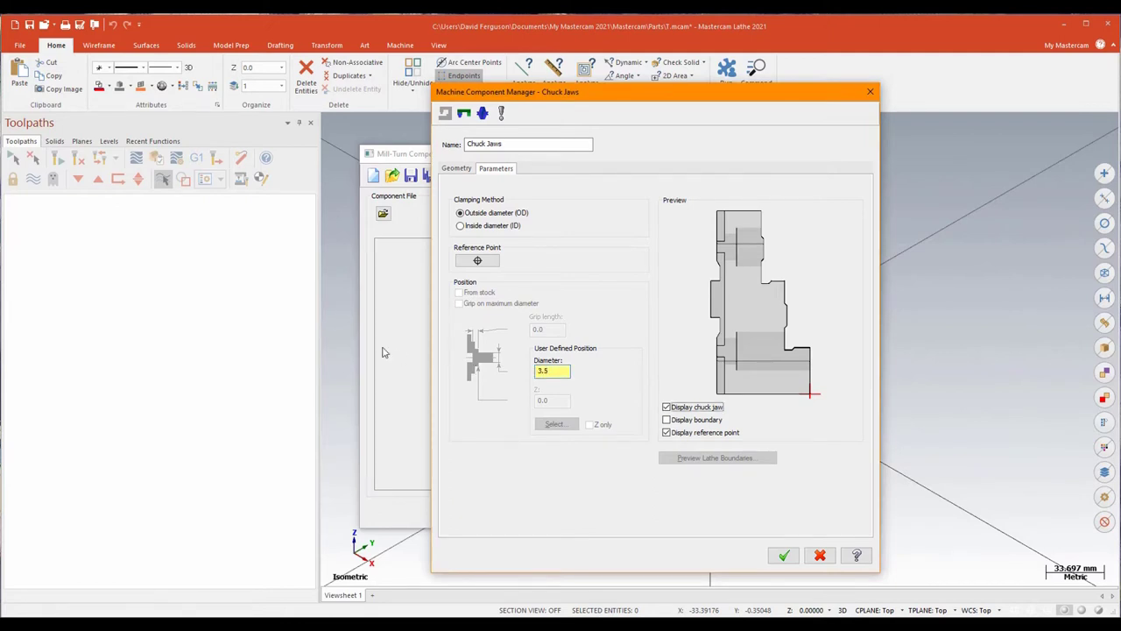
- Place the jaw's reference point on the lower outer corner of its widest step
left_click(478, 260)
scroll(920, 418, "down", 1)
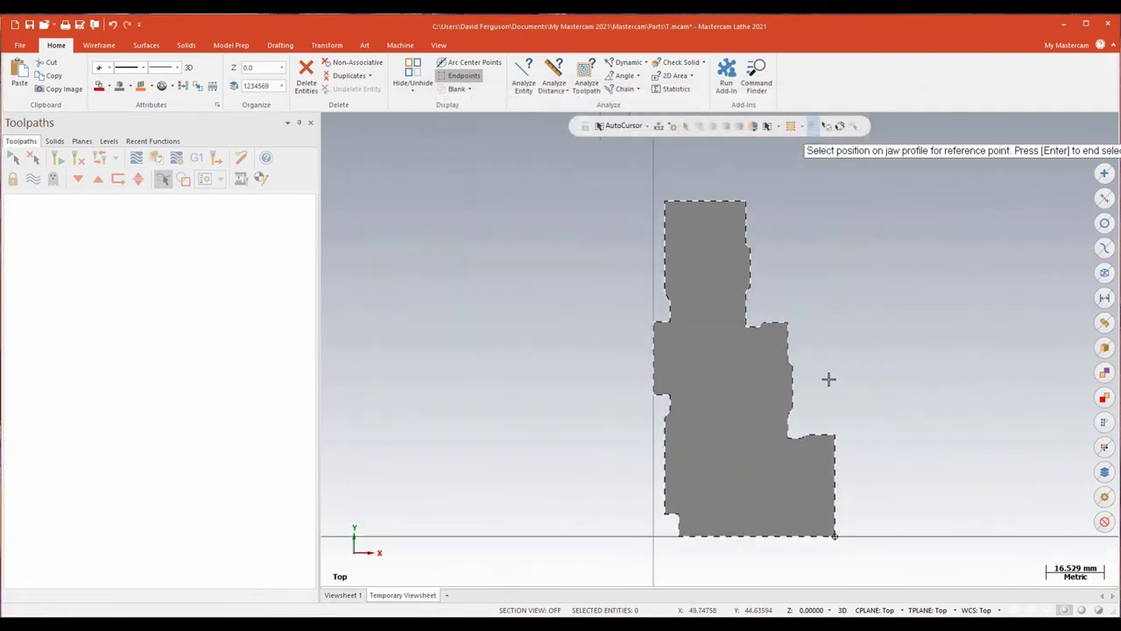
left_click(837, 537)
key("Return")
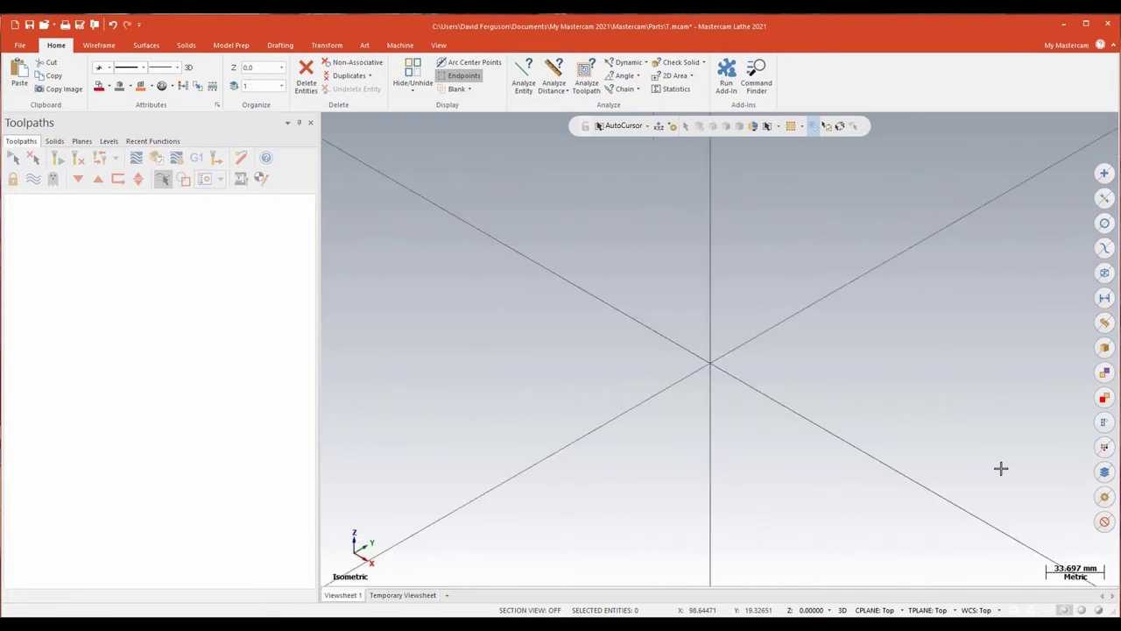
- Name the chuck jaws component "Jaws 6" and accept it into the Chuck Jaws Group
left_click(457, 168)
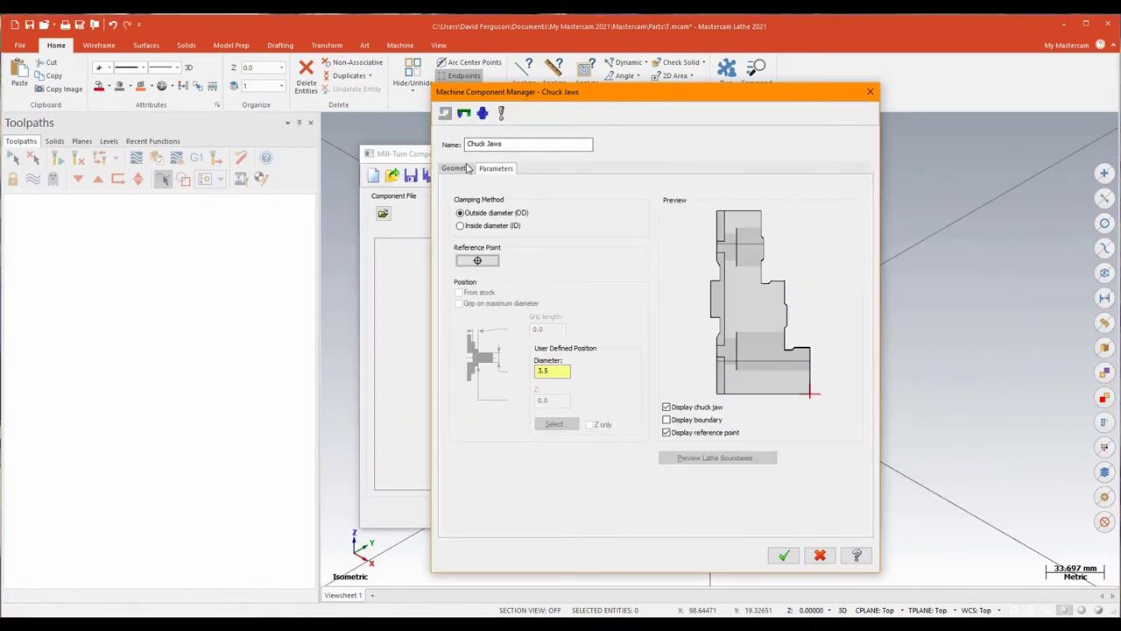
left_click_drag(514, 144, 324, 137)
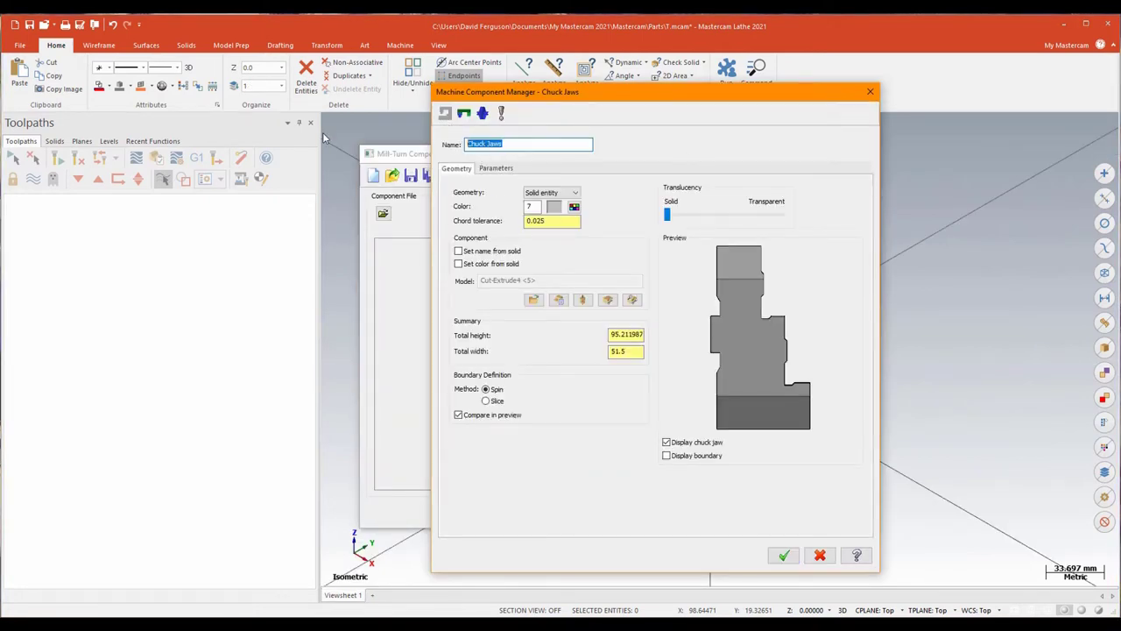
type("3")
type("aws 6")
left_click(783, 556)
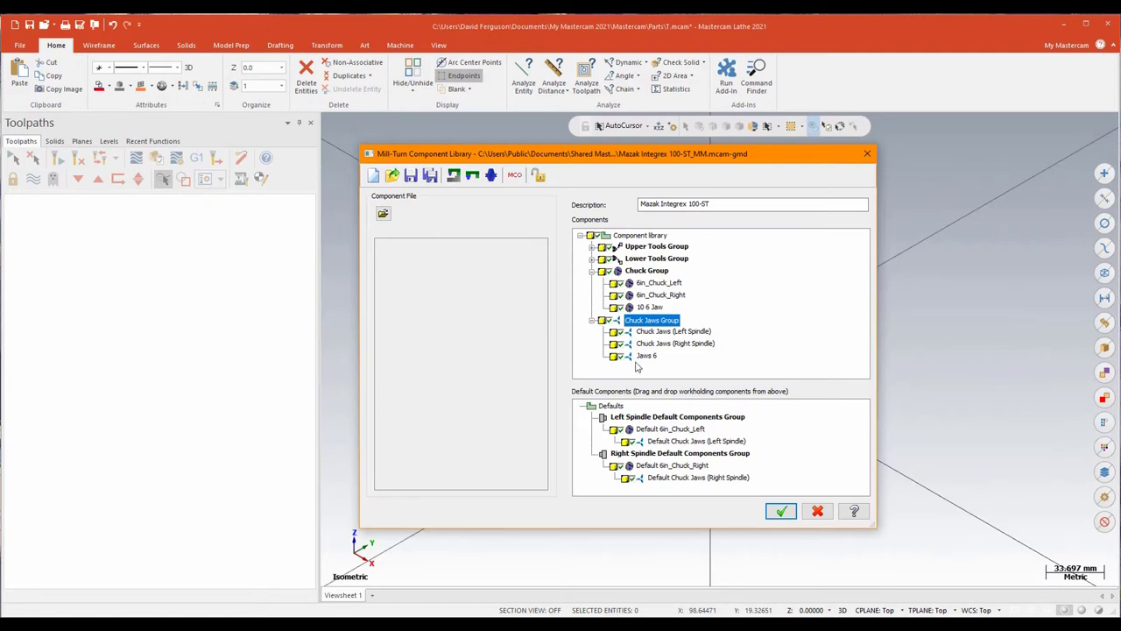
- Save the Mazak Integrex 100-ST component library and acknowledge the backup notice
left_click(410, 176)
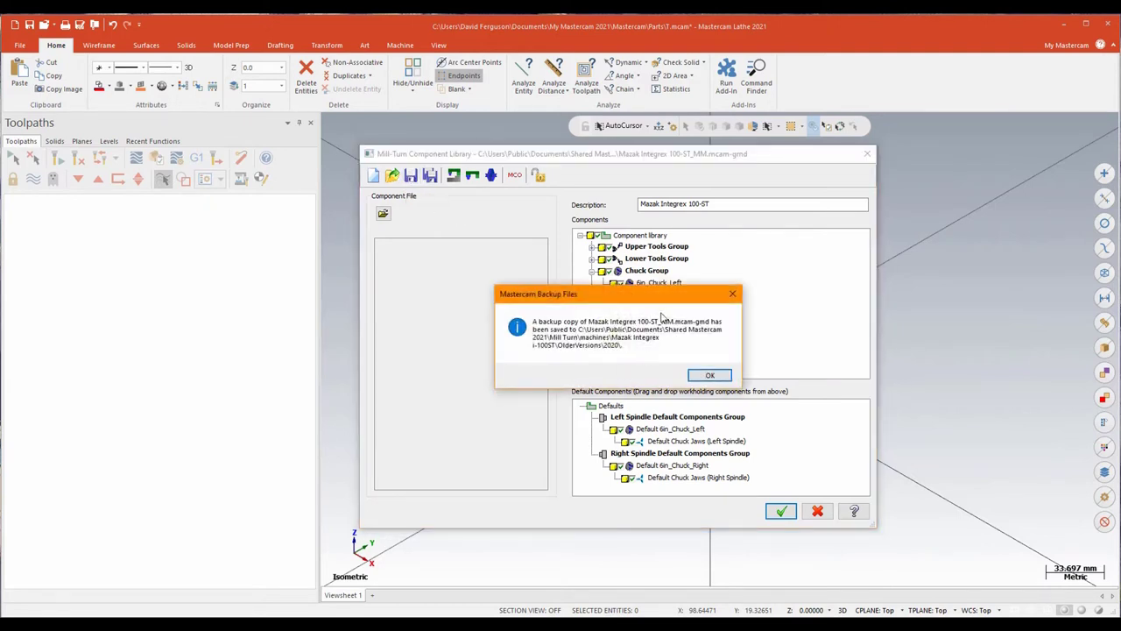
left_click(708, 376)
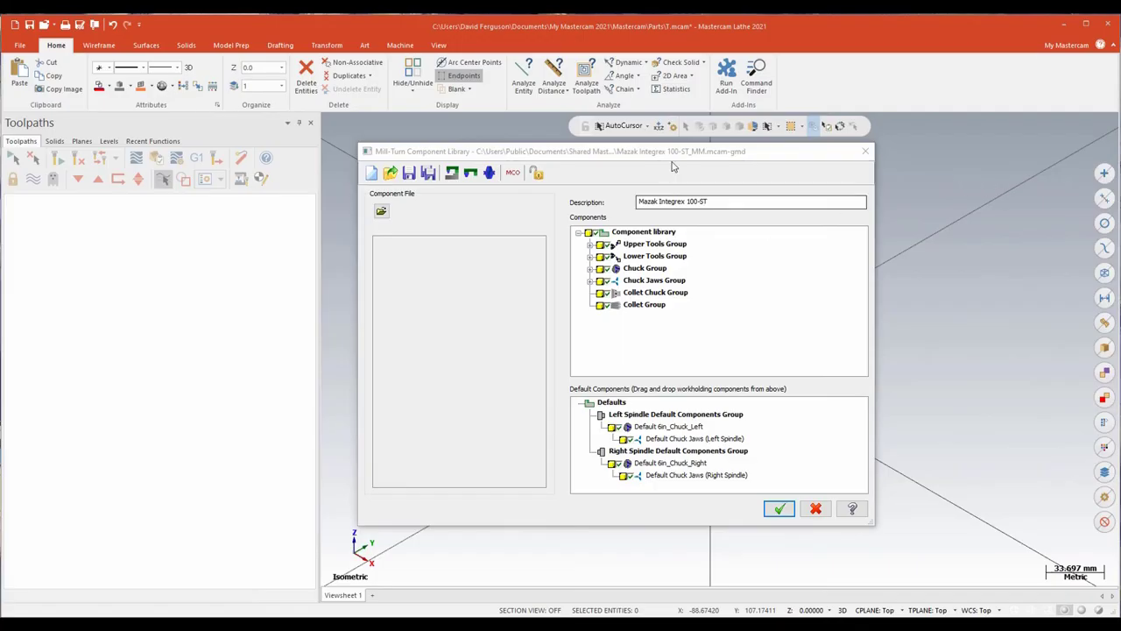
- Add a collet chuck component to the Collet Chuck Group and set its geometry source to a solid entity
left_click(682, 151)
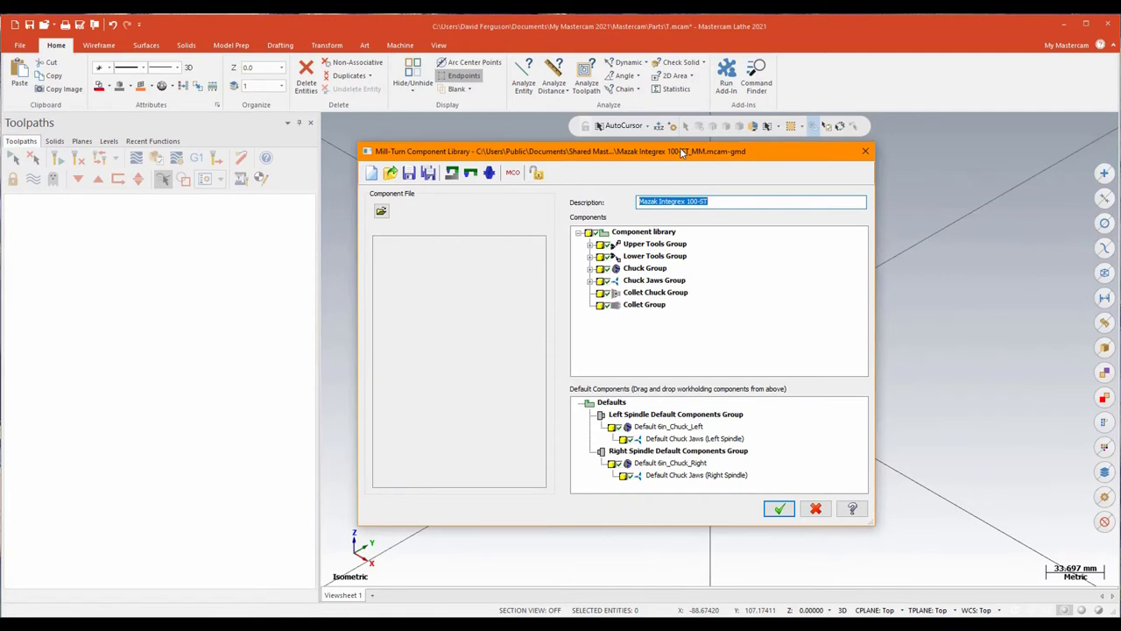
right_click(638, 296)
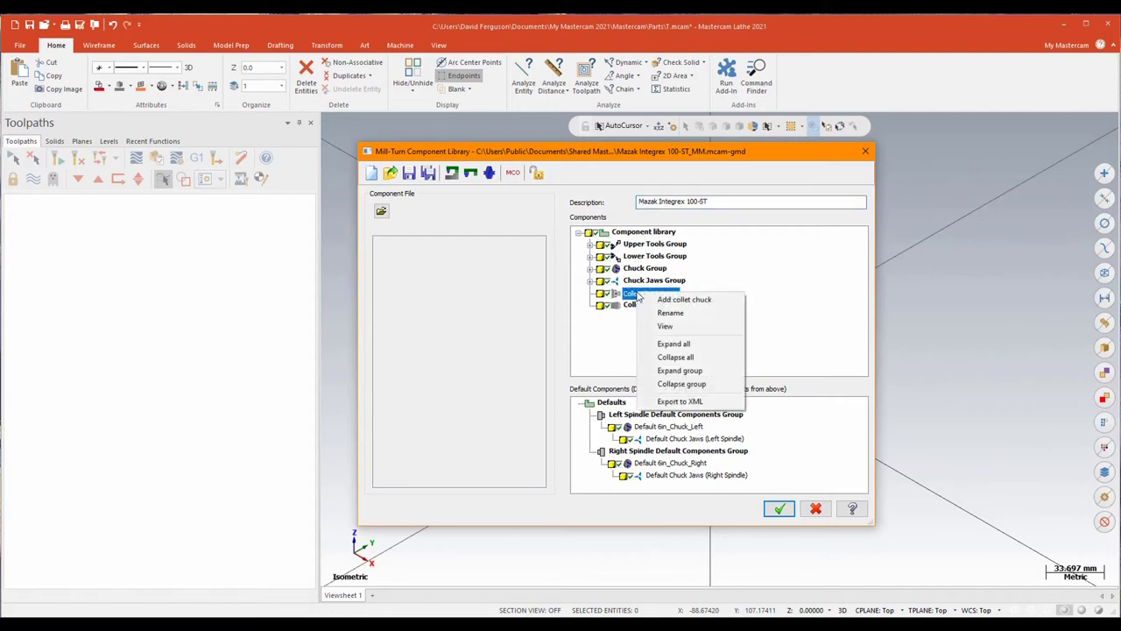
left_click(685, 299)
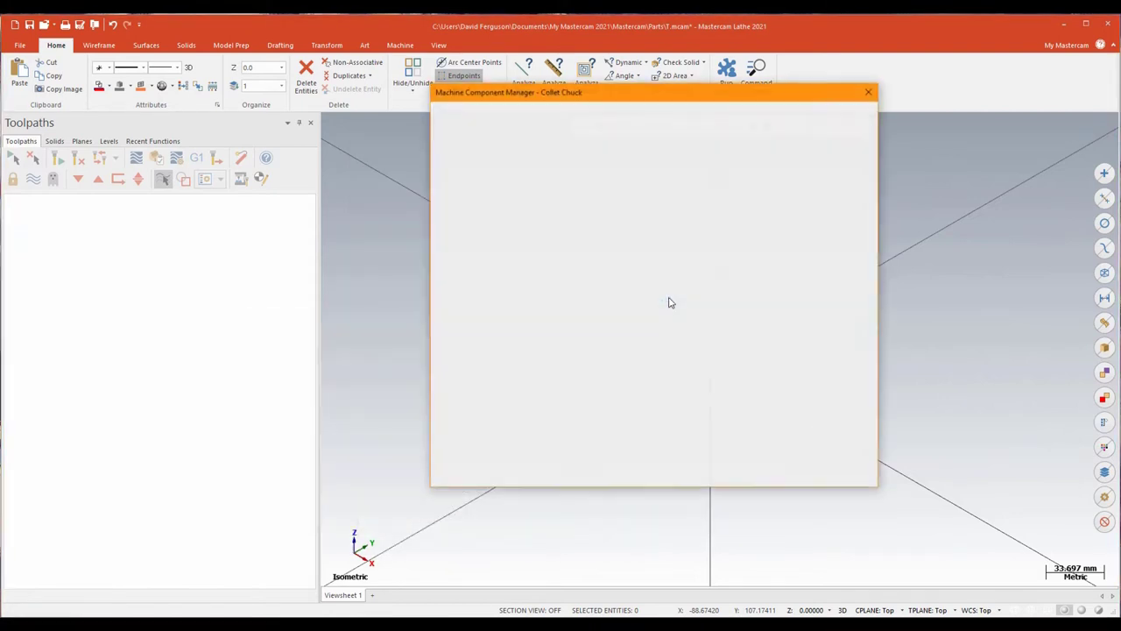
left_click_drag(640, 100, 678, 134)
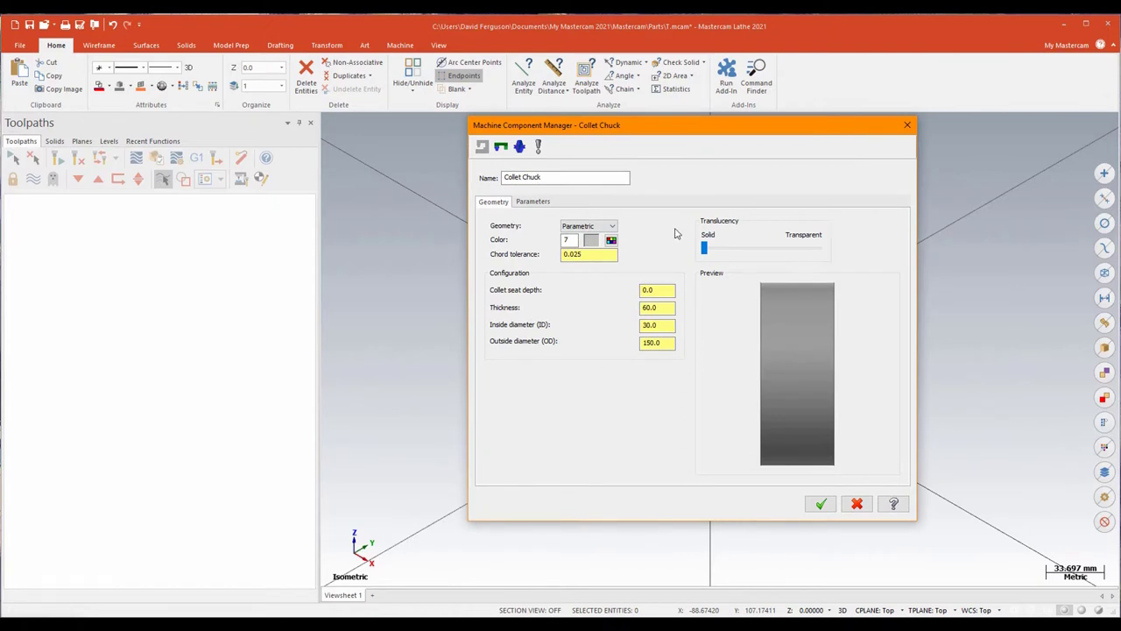
left_click(616, 227)
left_click(597, 250)
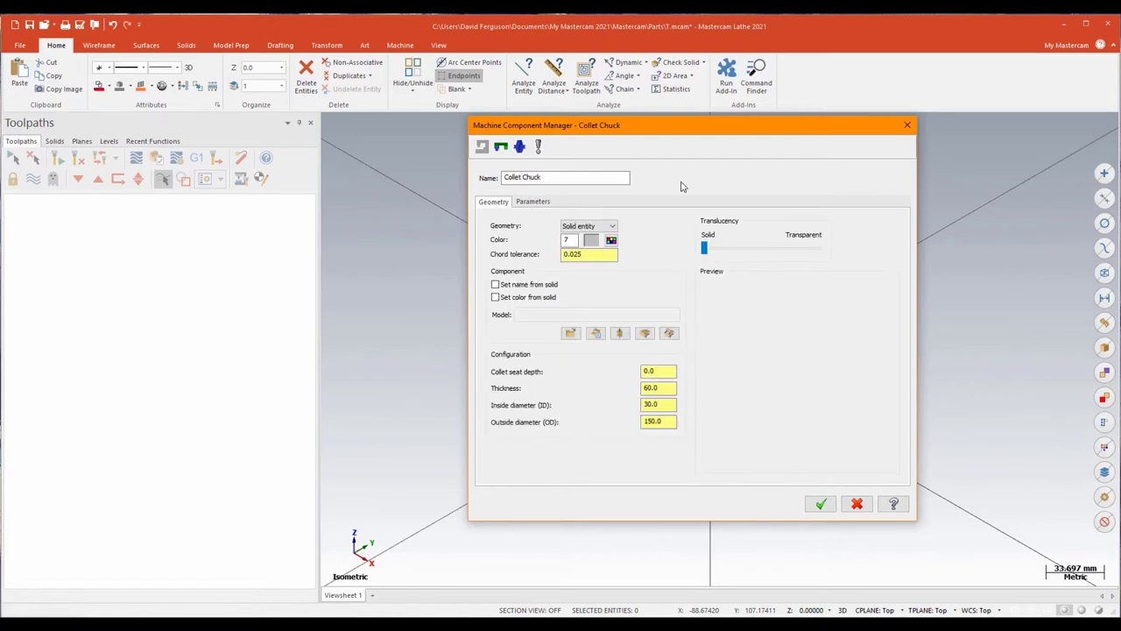
- Import the STEP file "Slim collet chuck 1.102 ID.stp" as the collet chuck's solid model
left_click(574, 332)
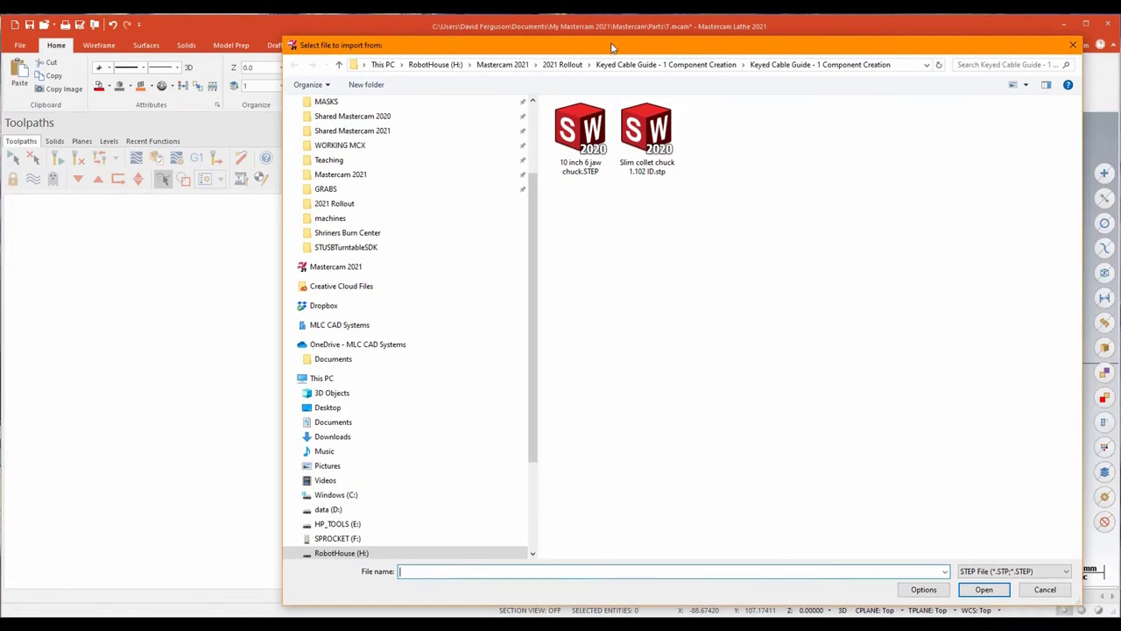
left_click(647, 139)
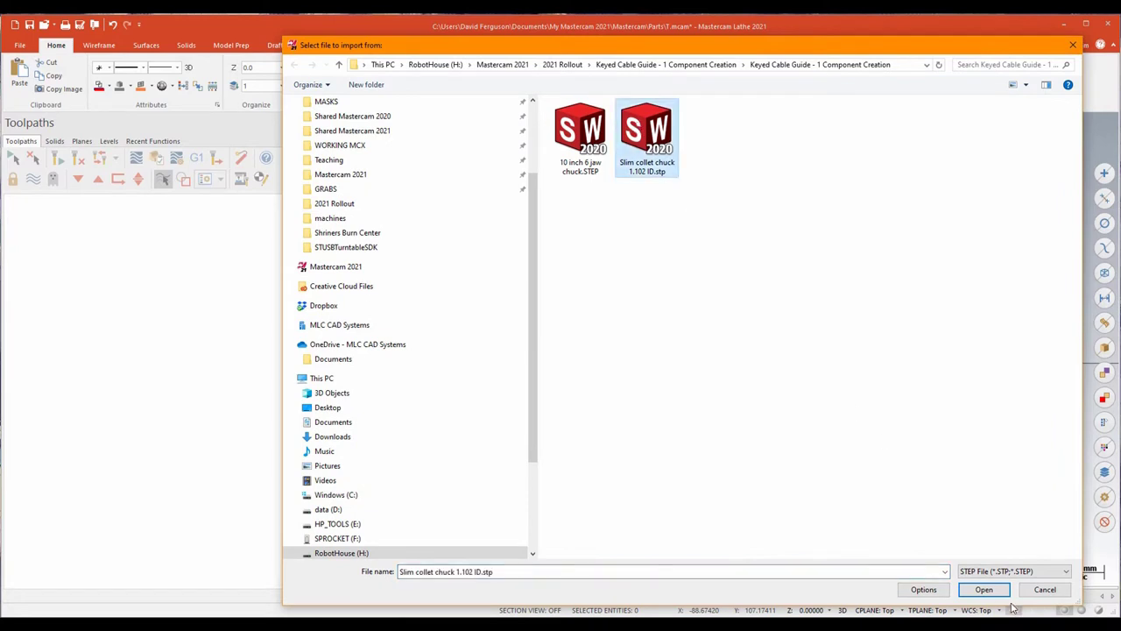
left_click(984, 590)
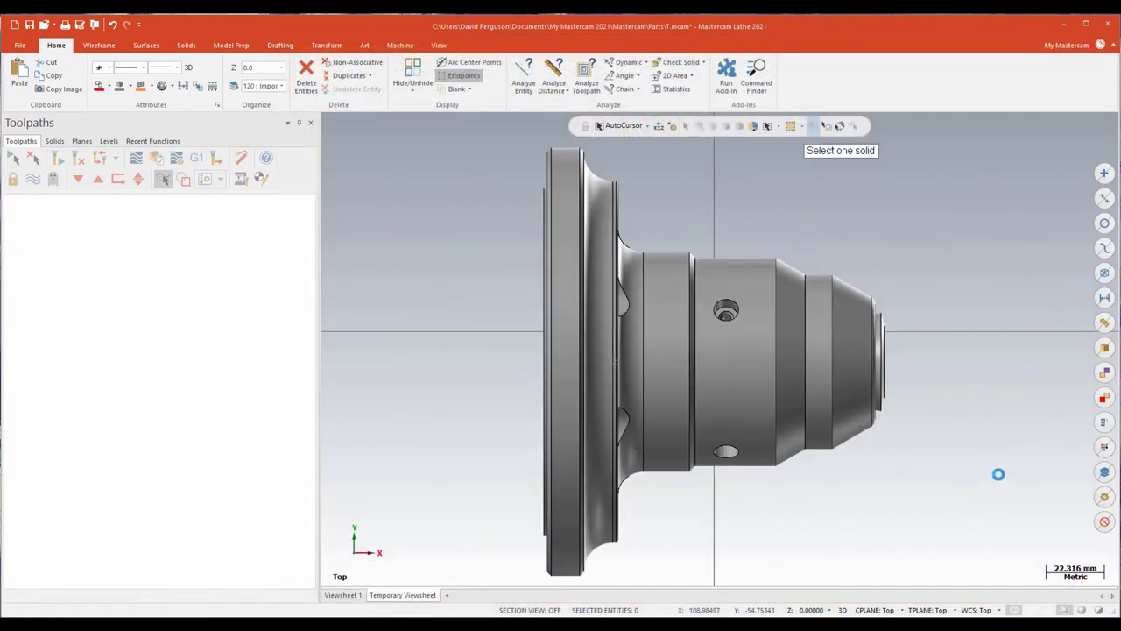
- Align the imported collet chuck's axis with machine Z using its round mounting end, keep the Defined direction, and accept the alignment
mouse_move(998, 474)
middle_mouse_down()
mouse_move(943, 468)
mouse_move(1016, 465)
mouse_move(870, 475)
mouse_move(969, 476)
mouse_move(824, 424)
middle_mouse_up()
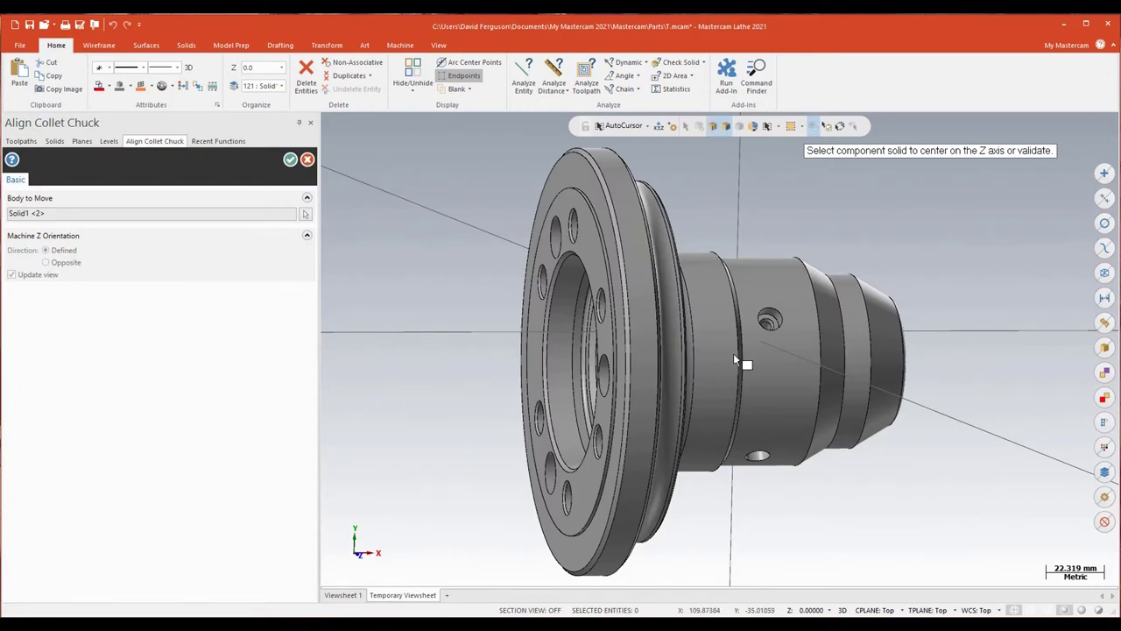
left_click(588, 250)
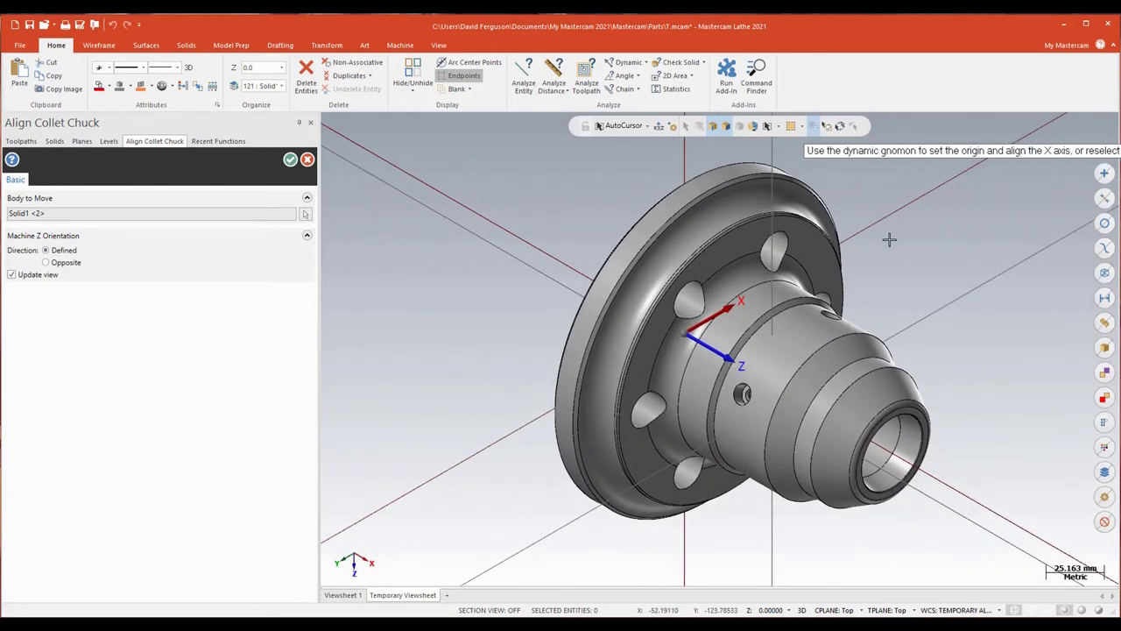
left_click(290, 161)
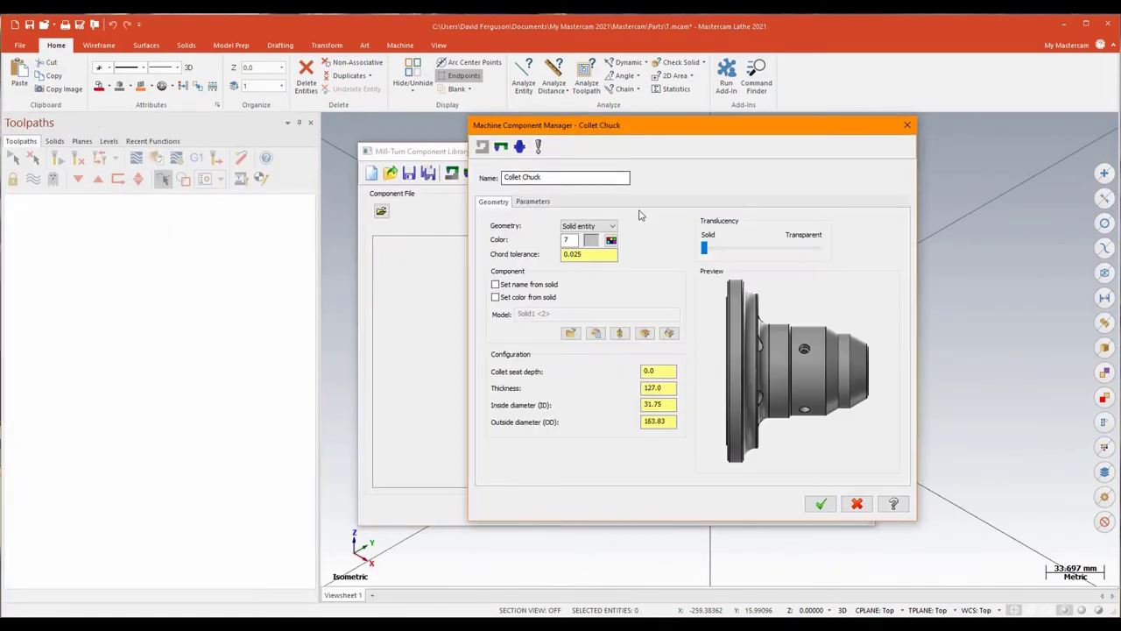
- Set the collet chuck's maximum spindle speed to 6500 and accept the component
left_click(533, 202)
double_click(656, 255)
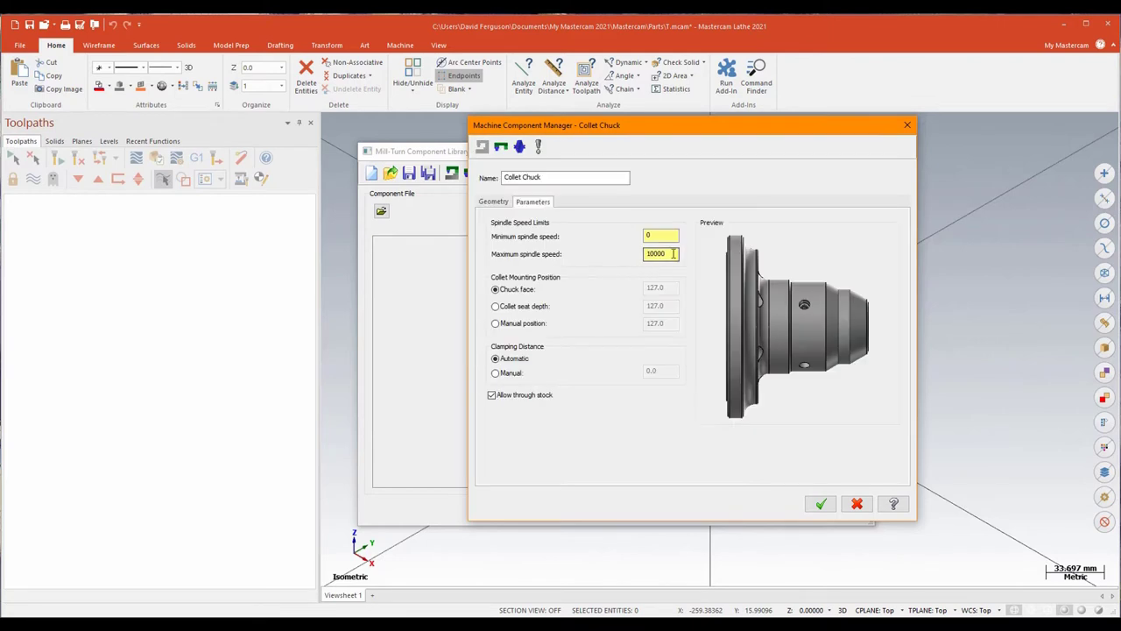
type("6500")
key("Tab")
left_click(493, 202)
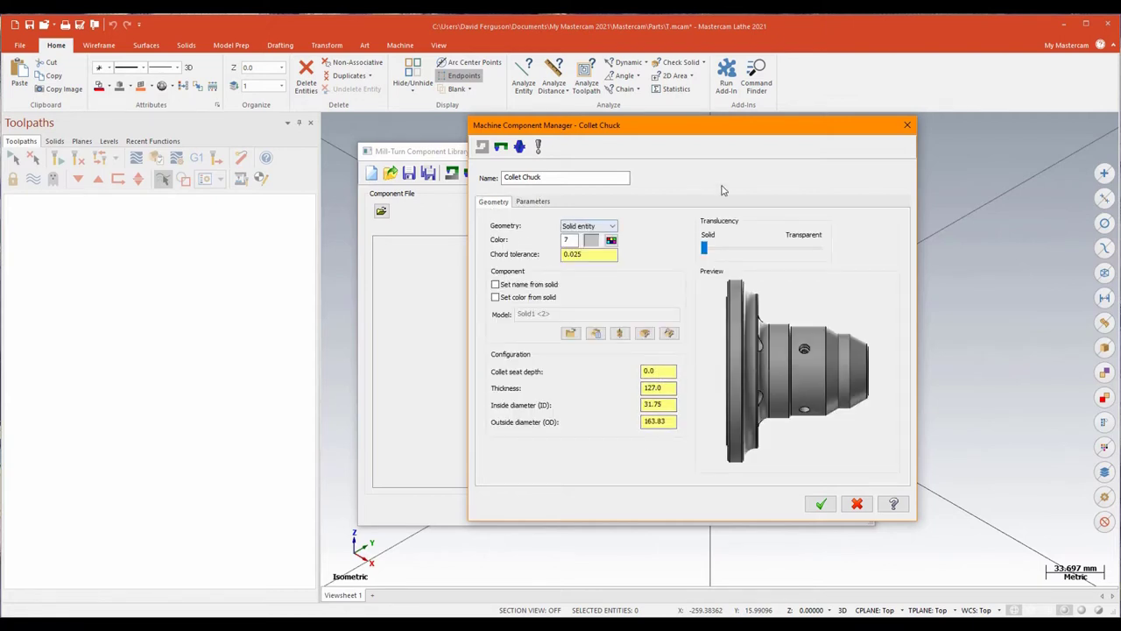
left_click(820, 504)
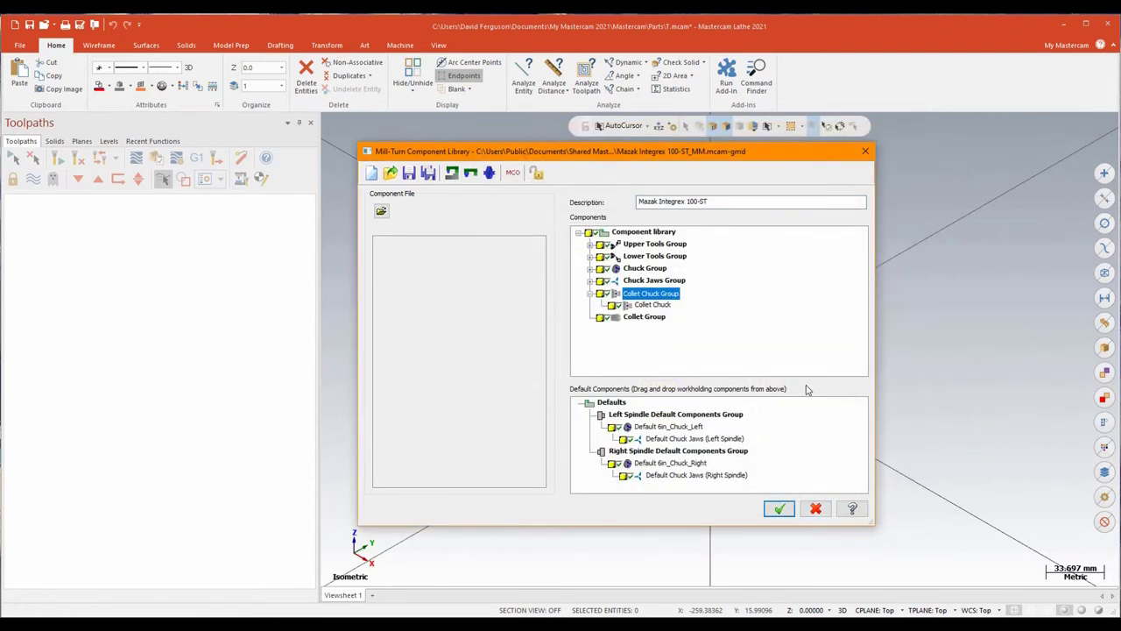
- Add a collet to the Collet Group and define its geometry as a solid entity
left_click(591, 295)
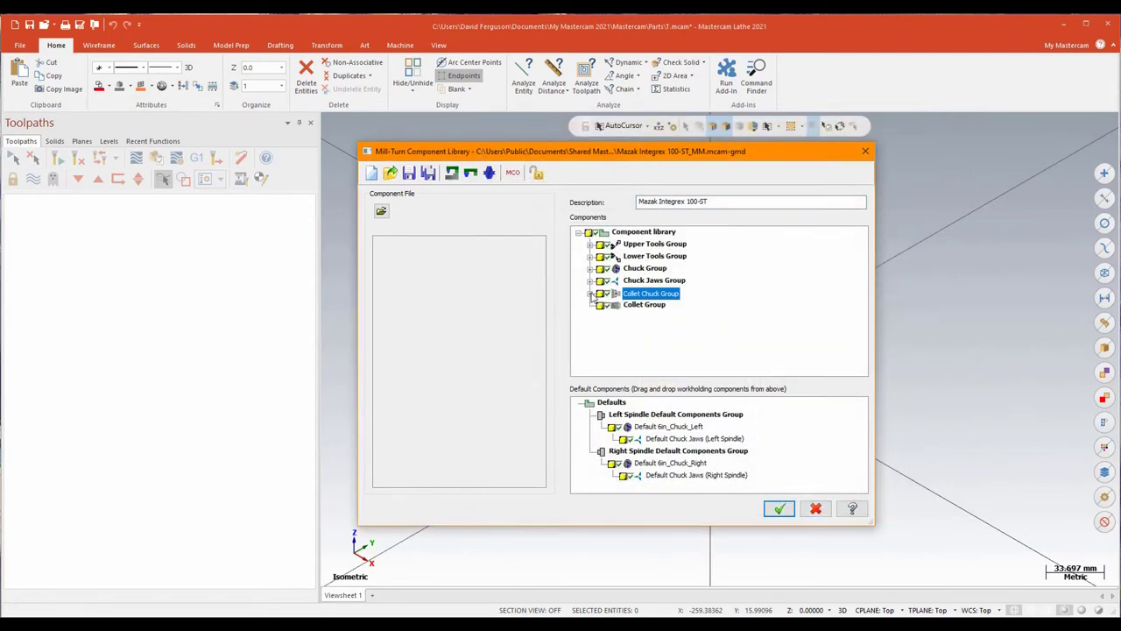
right_click(644, 305)
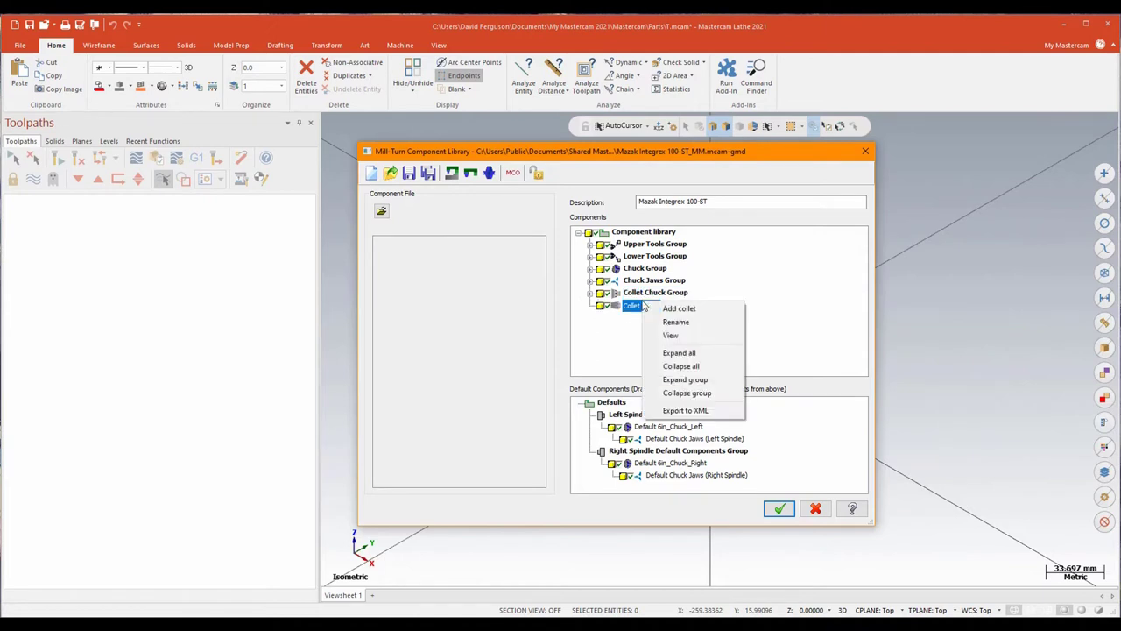
left_click(679, 309)
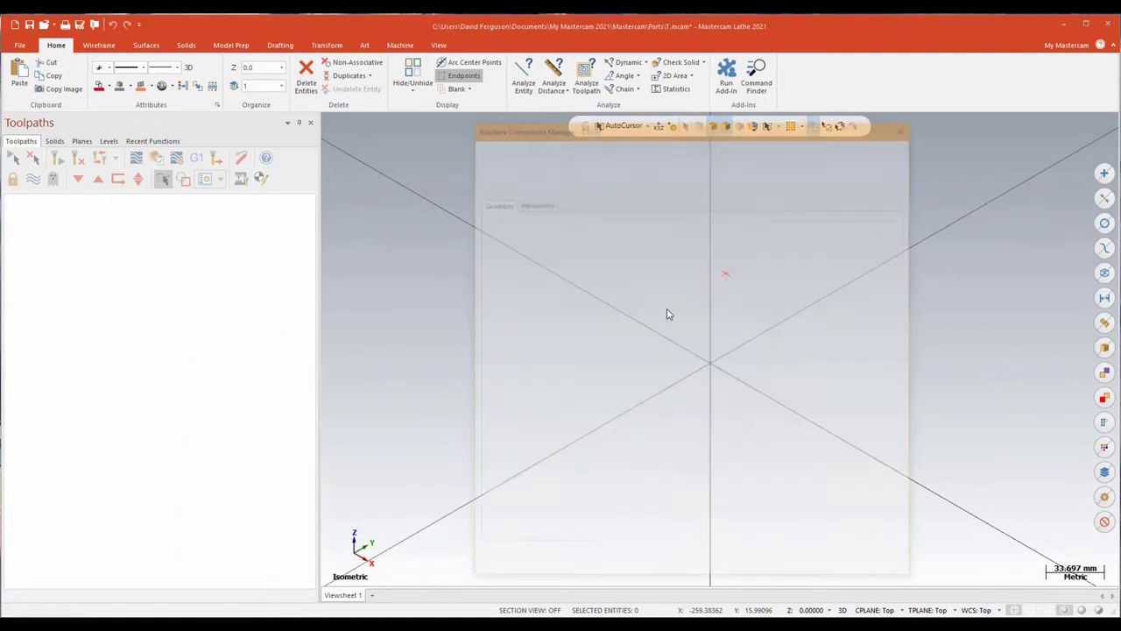
left_click(594, 226)
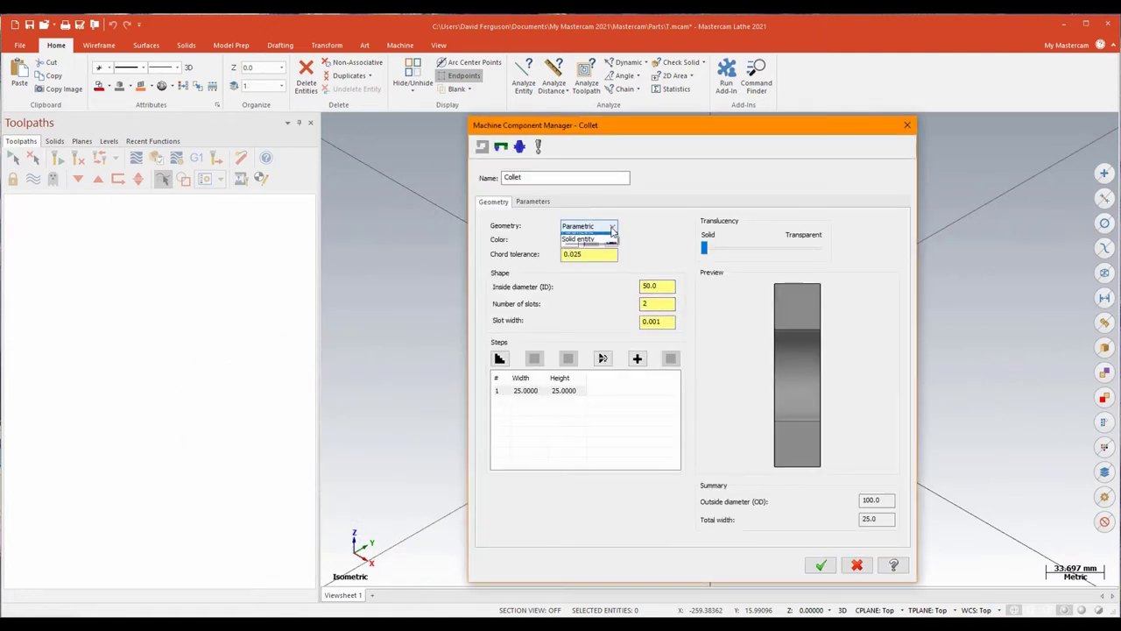
left_click(595, 251)
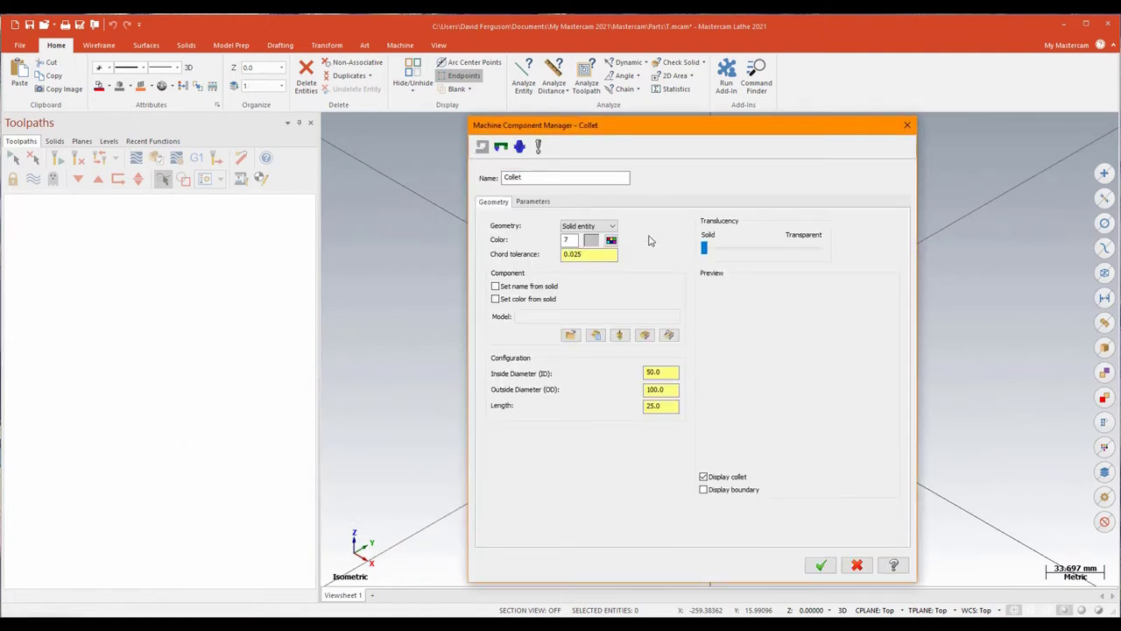
- Import "Slim collet chuck 1.102 ID.stp" and choose the collet body at the chuck's nose as the component solid
left_click(569, 335)
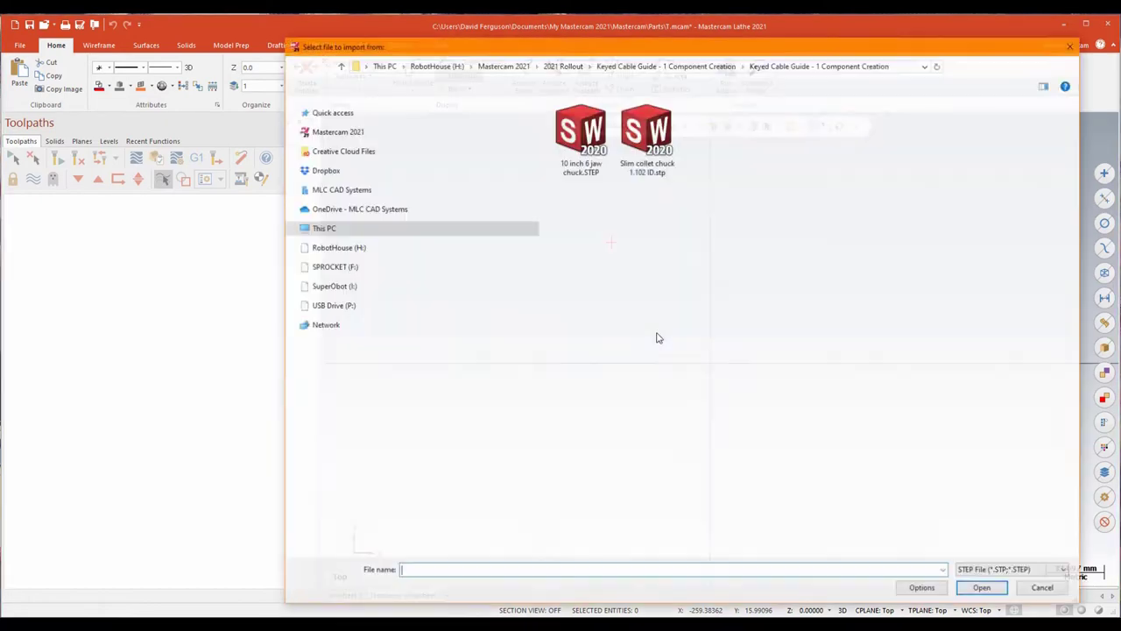
left_click(641, 132)
left_click(972, 589)
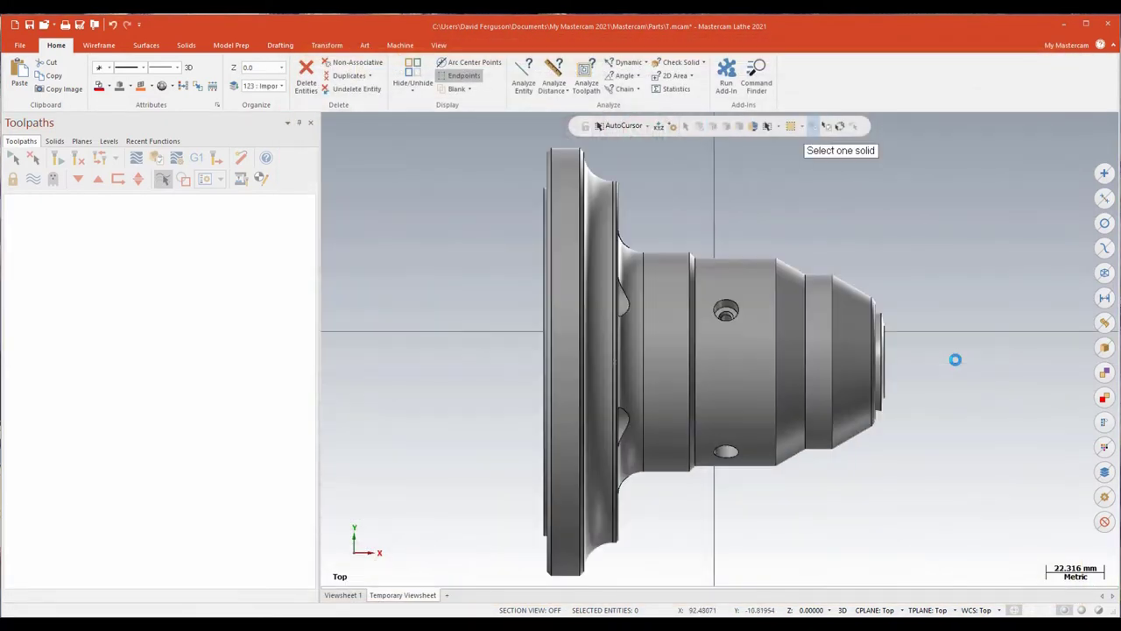
middle_click_drag(955, 359, 919, 378)
scroll(919, 377, "up", 3)
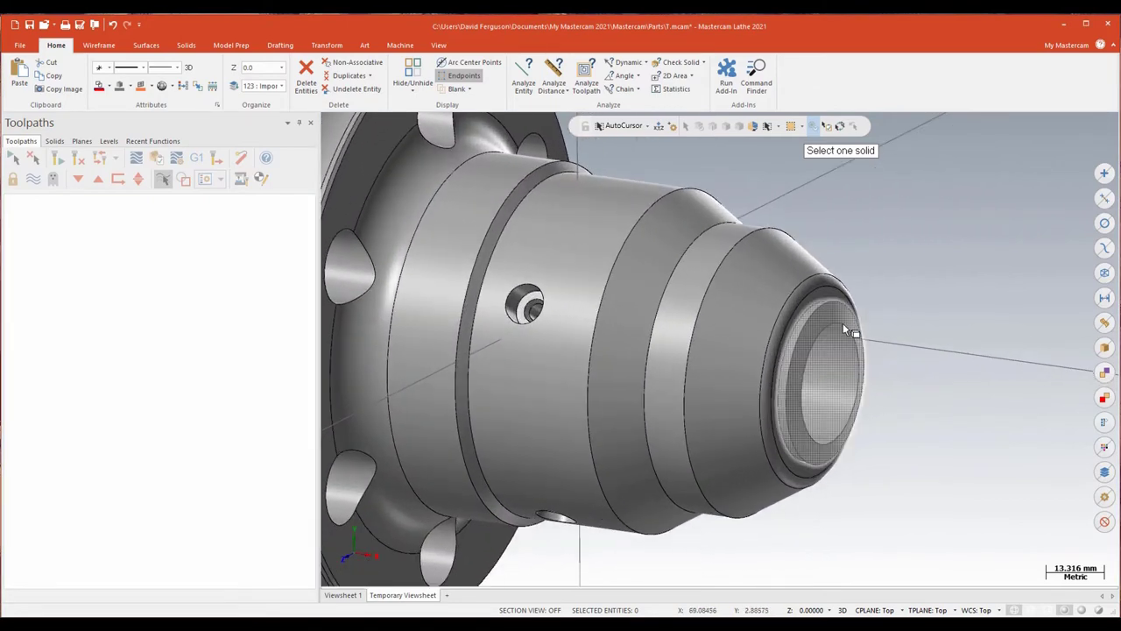
left_click(843, 326)
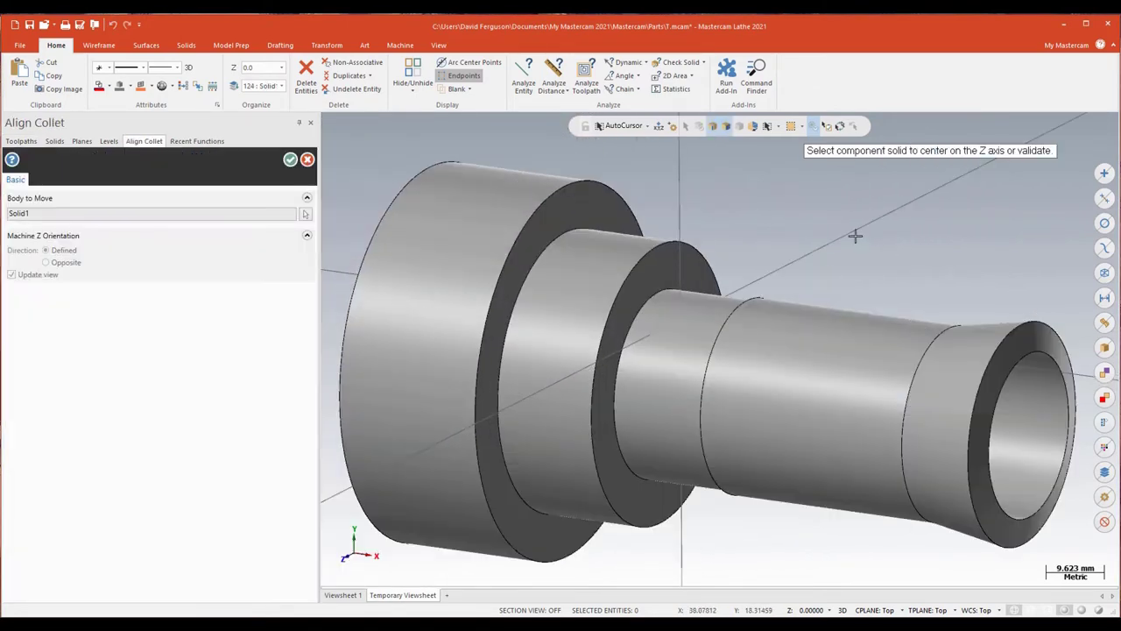
- Centre the collet solid on the Z axis, set its machine Z orientation to Opposite, and accept the alignment
scroll(811, 227, "down", 2)
middle_click_drag(734, 458, 803, 476)
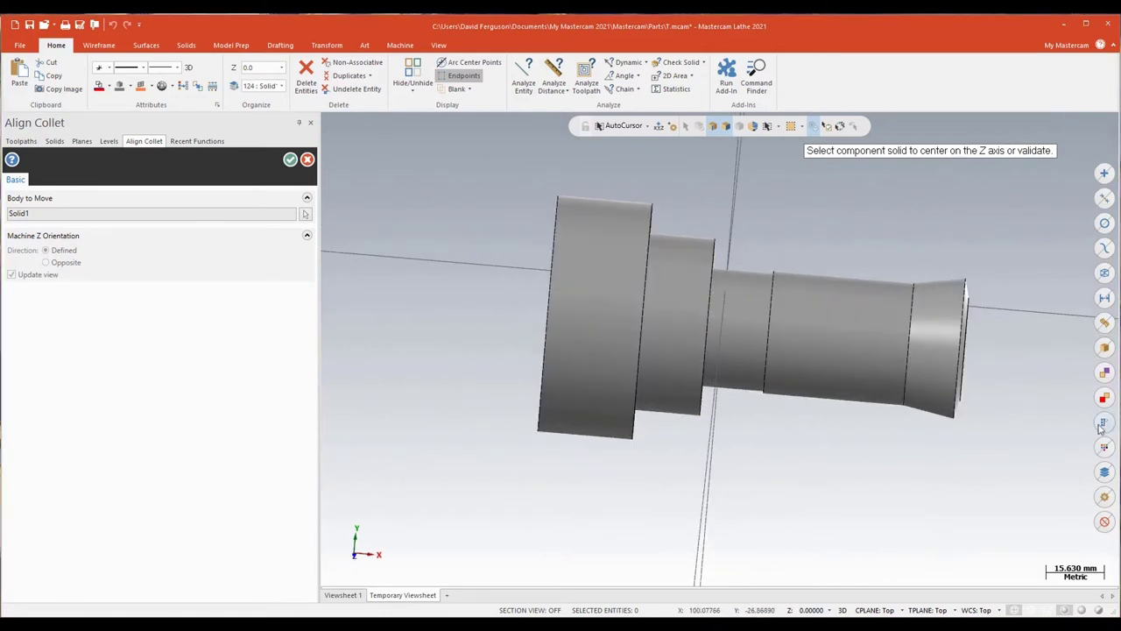
middle_click_drag(1057, 373, 982, 363)
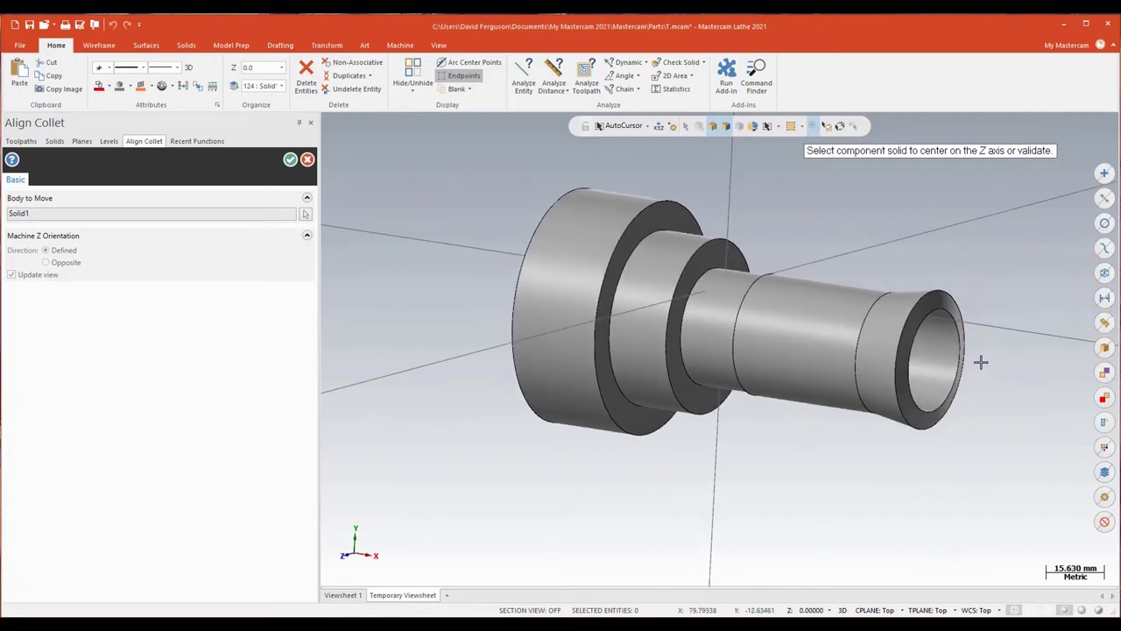
left_click(946, 315)
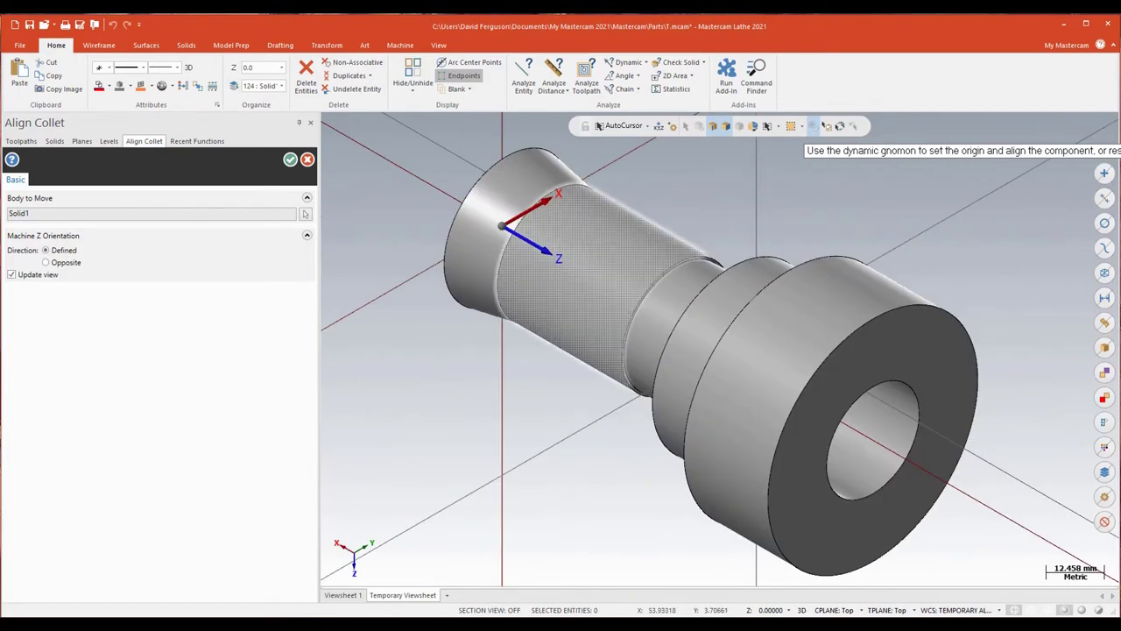
left_click(46, 263)
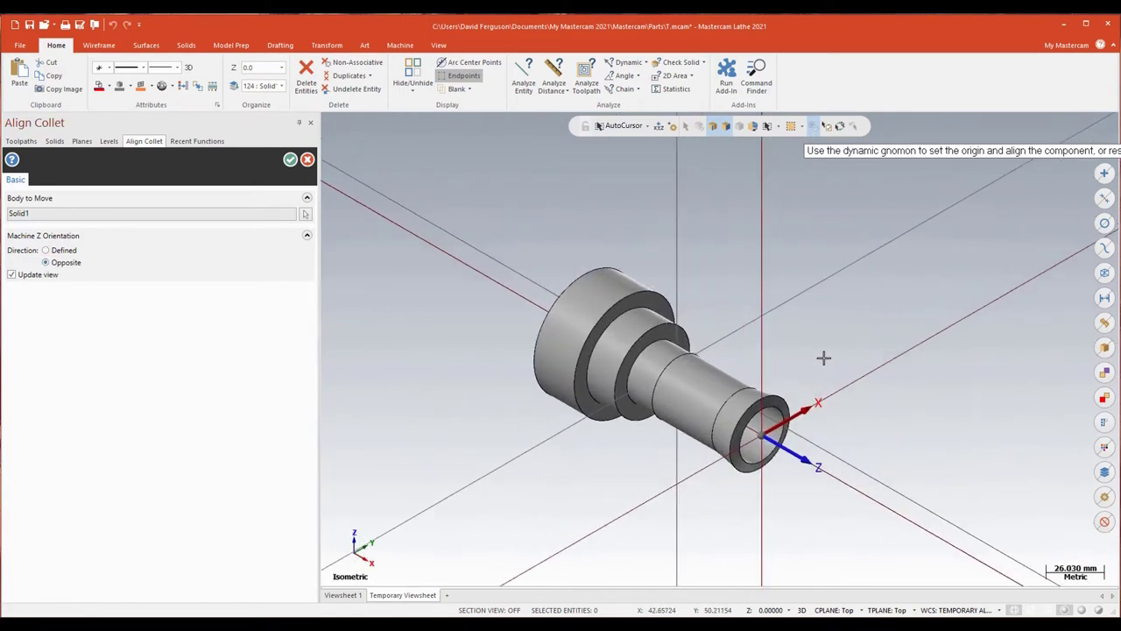
mouse_move(713, 545)
middle_mouse_down()
mouse_move(744, 513)
mouse_move(751, 531)
mouse_move(731, 535)
middle_mouse_up()
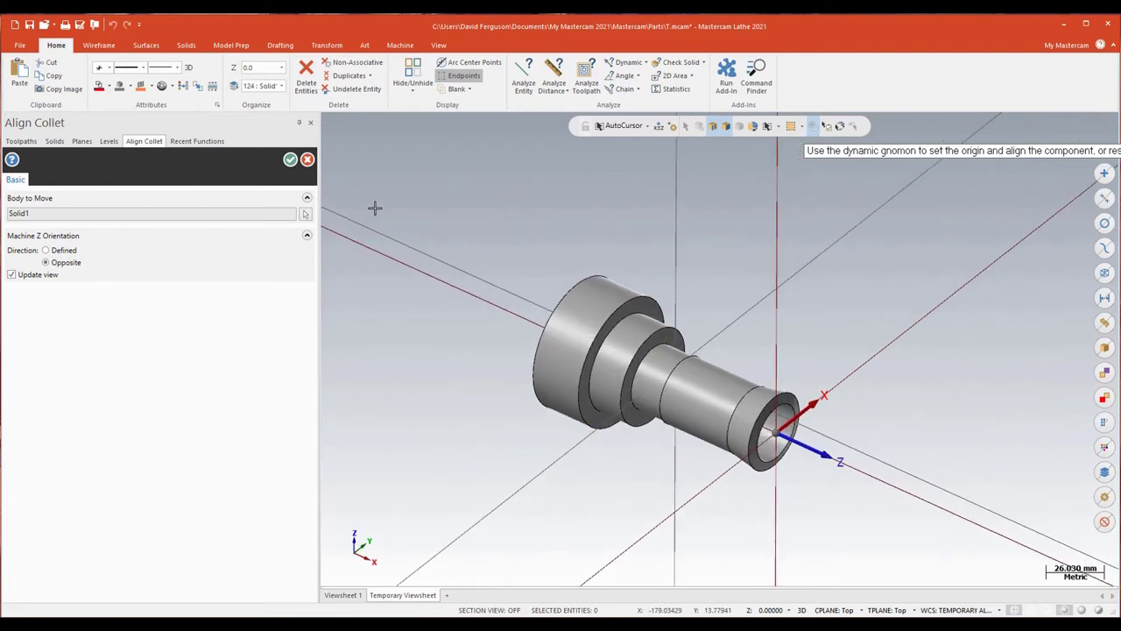
left_click(290, 159)
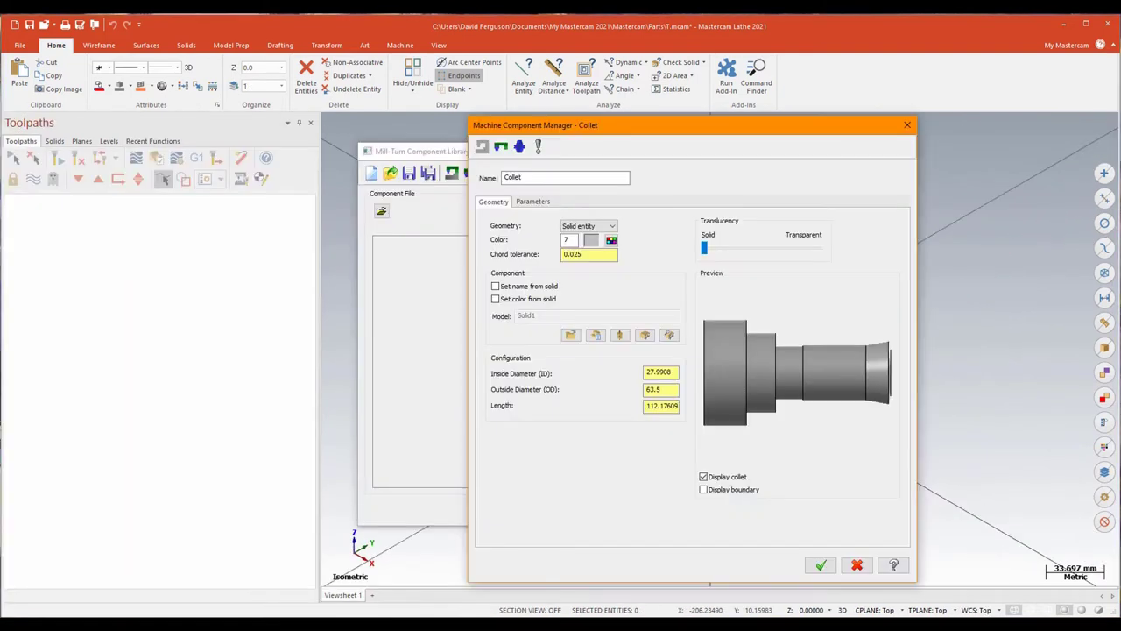
- Accept the new collet component, then save and close the Mazak Integrex 100-ST component library
left_click_drag(761, 125, 751, 104)
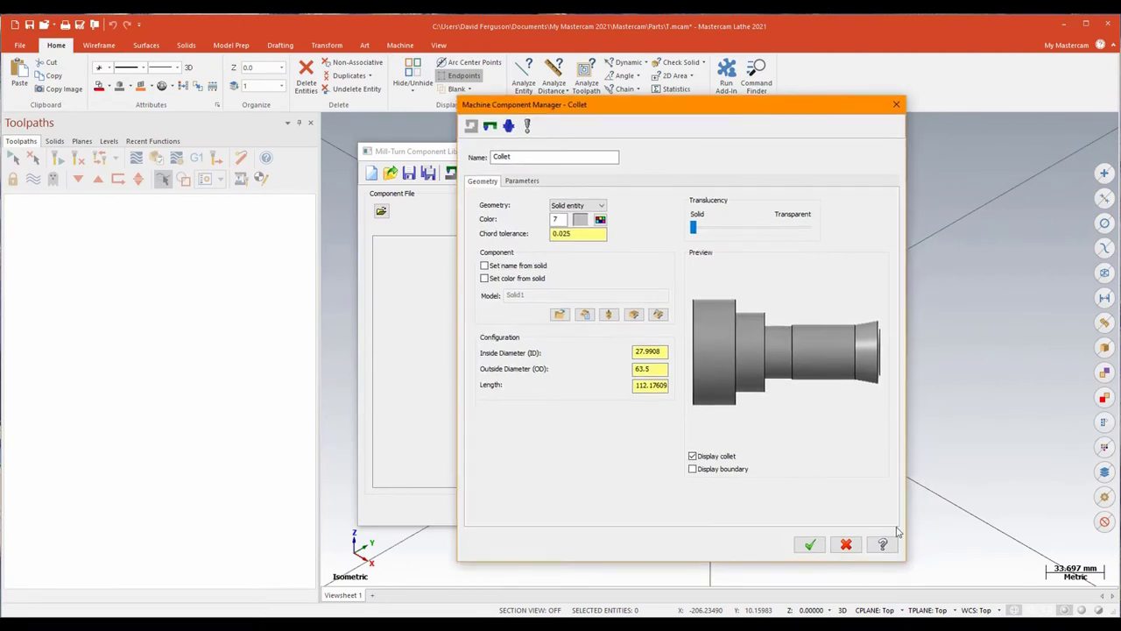
left_click(810, 544)
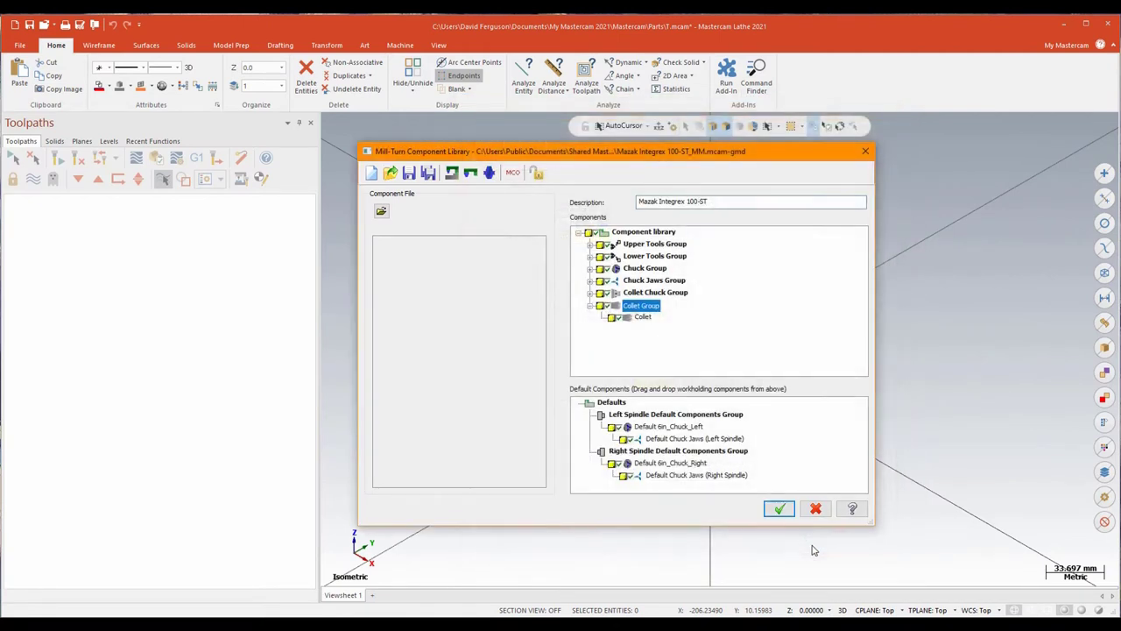
left_click(410, 173)
left_click(779, 510)
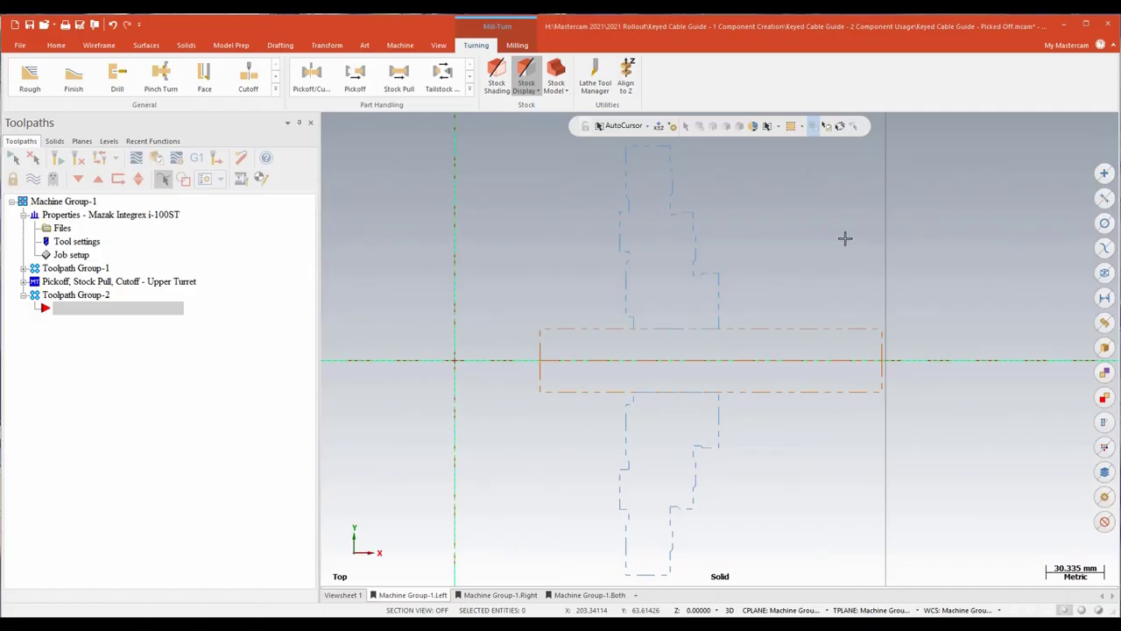
- Replace the left spindle's chuck with the "10 6 Jaw" chuck in the machine group's job setup
left_click(65, 256)
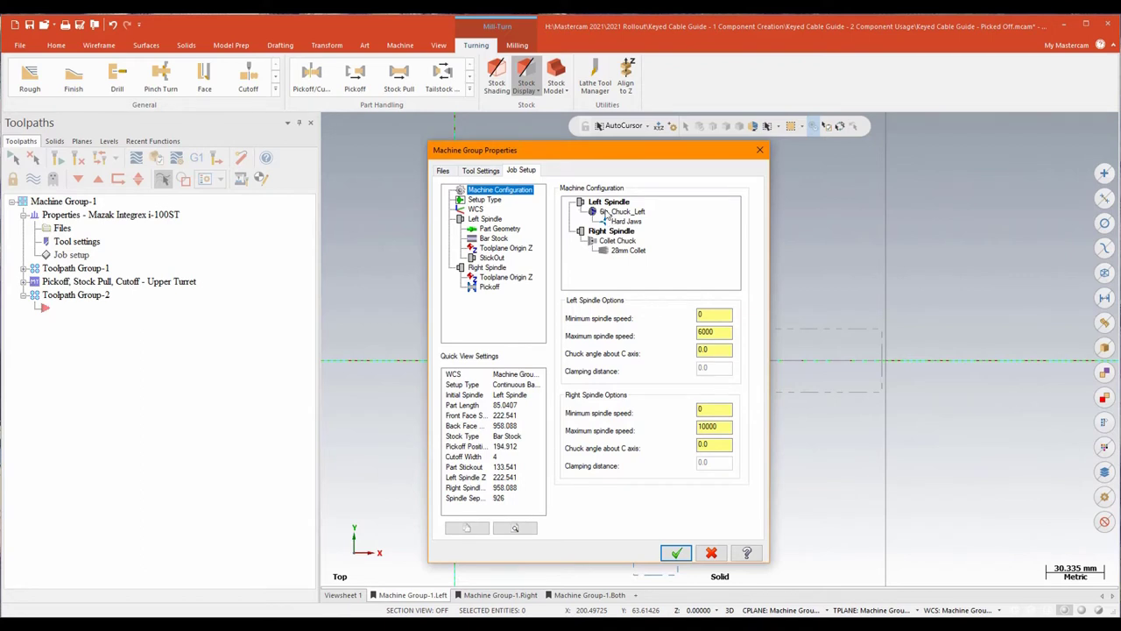
right_click(613, 213)
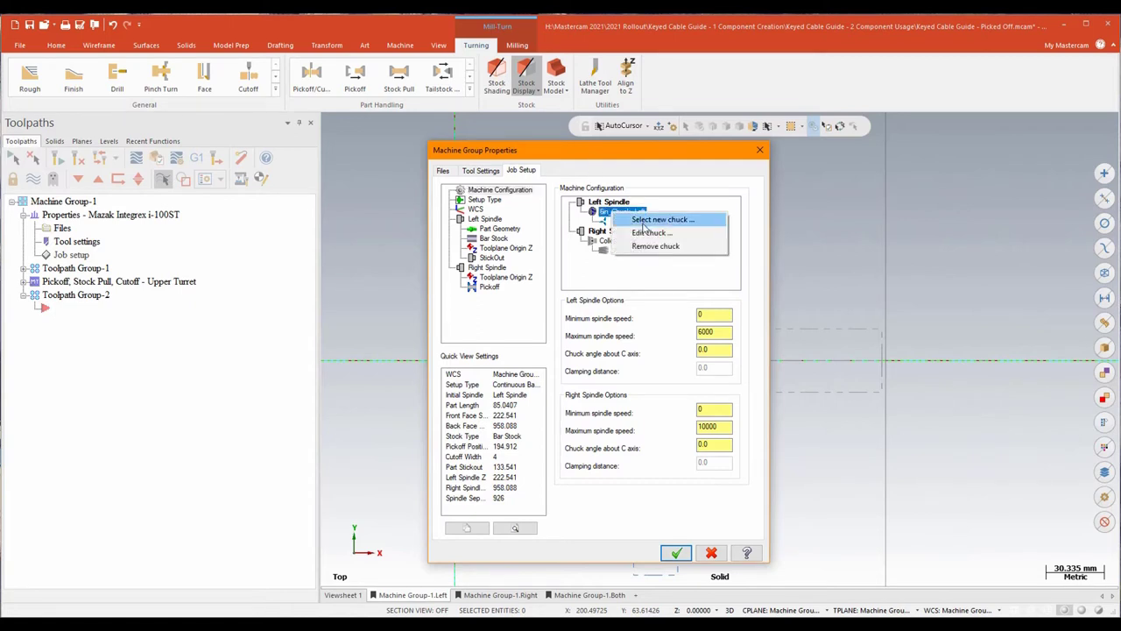
left_click(643, 223)
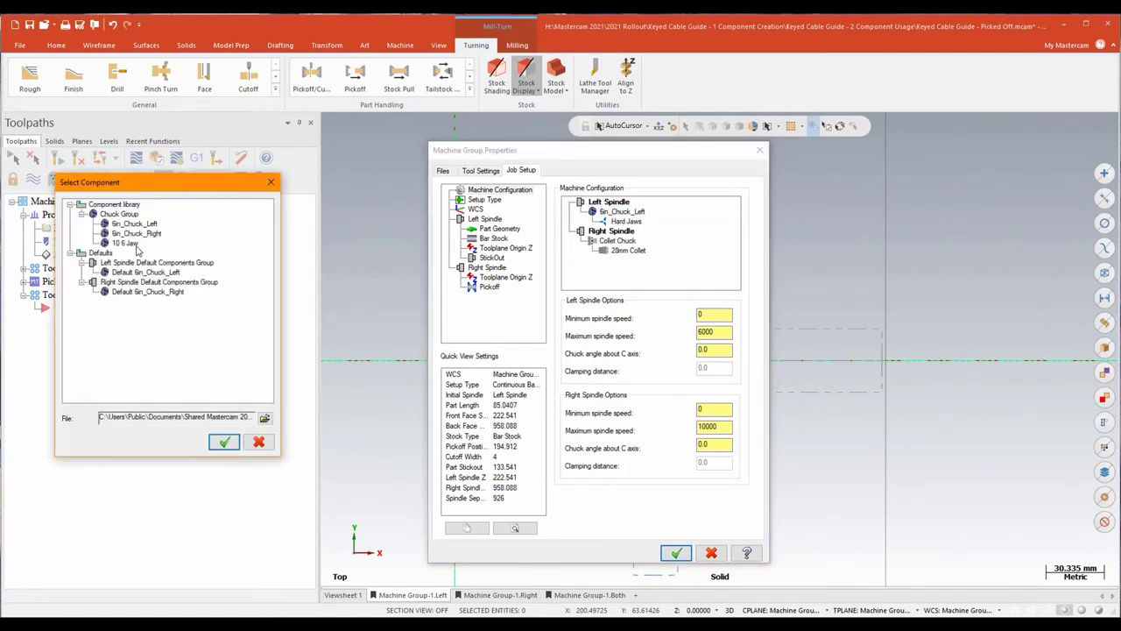
left_click(130, 244)
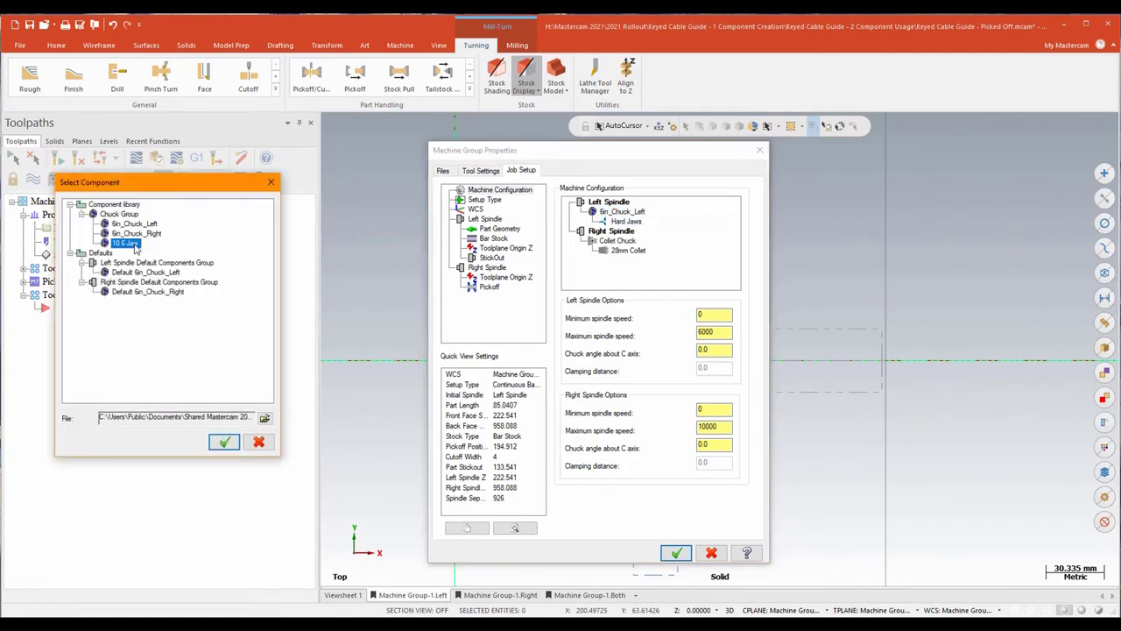
left_click(221, 443)
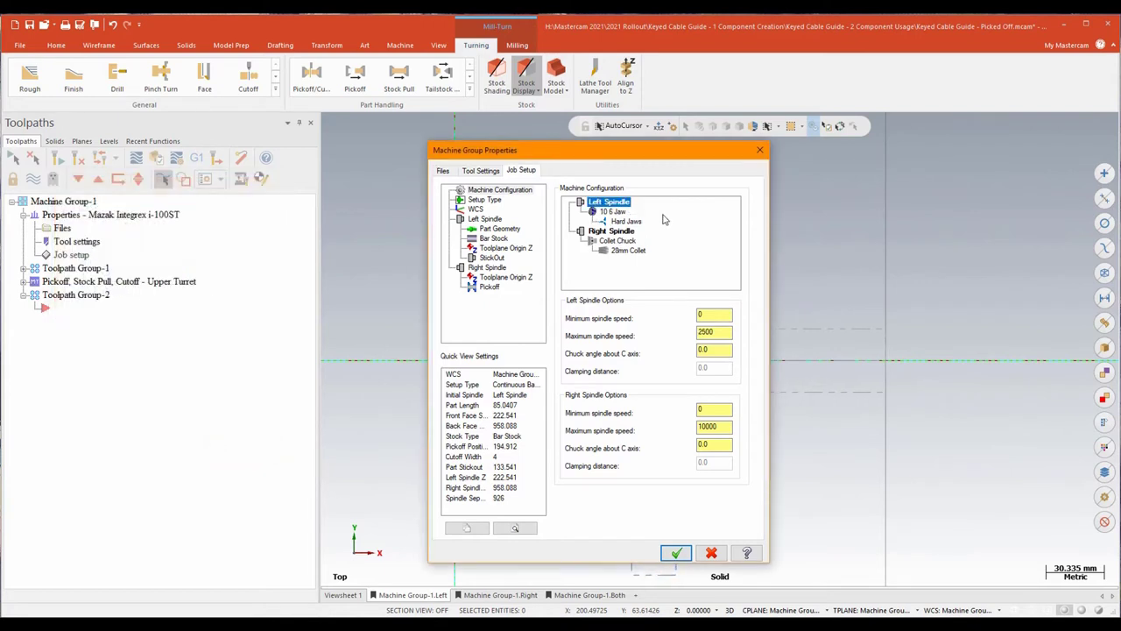
- Check the left spindle's chuck and hard jaws entries, then accept the machine group properties
right_click(617, 215)
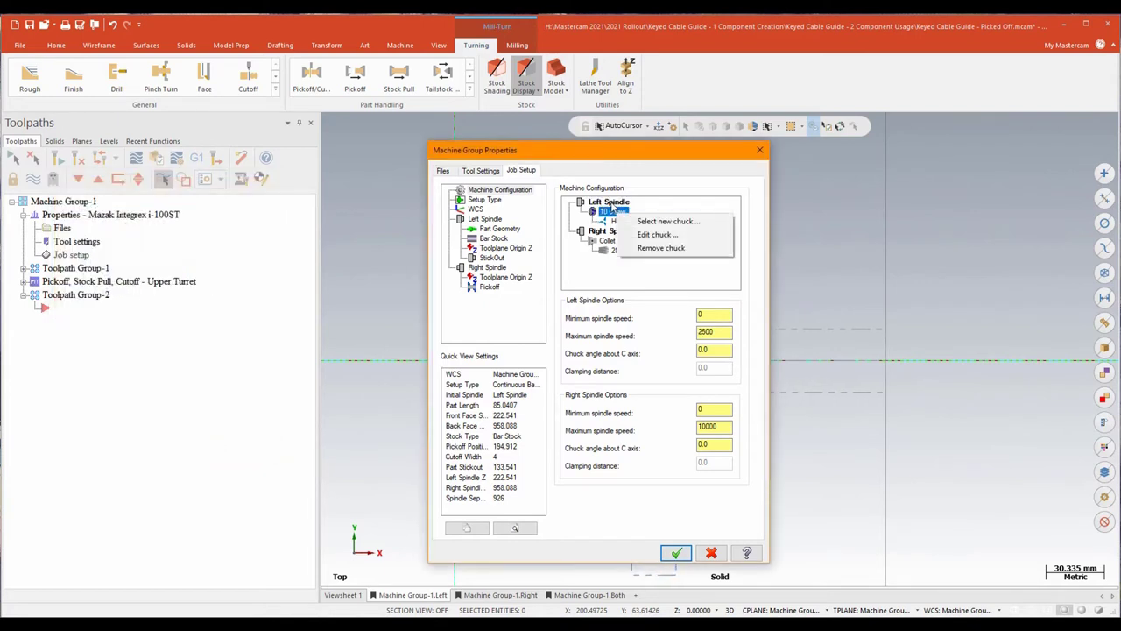
left_click(624, 220)
right_click(626, 221)
left_click(658, 174)
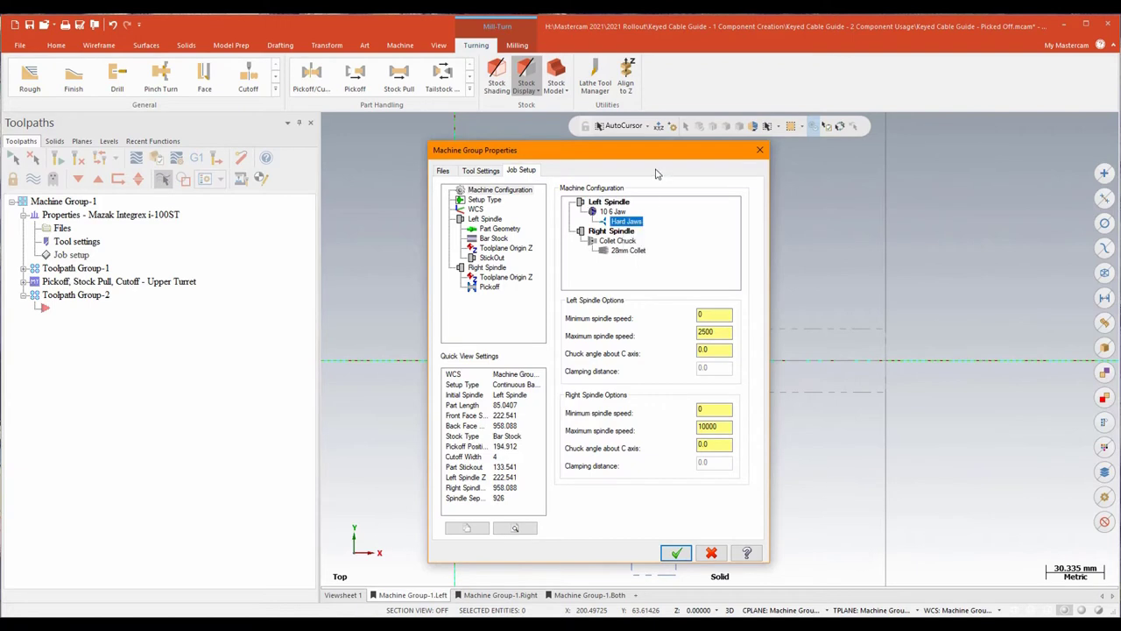
left_click(613, 212)
left_click_drag(627, 159, 383, 148)
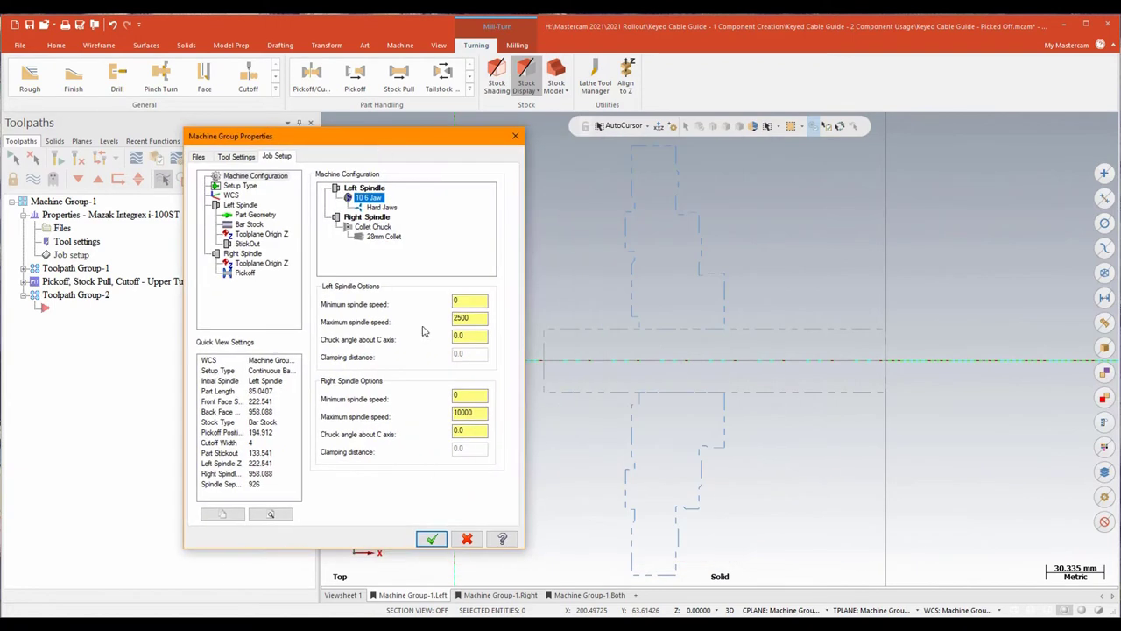
left_click(432, 537)
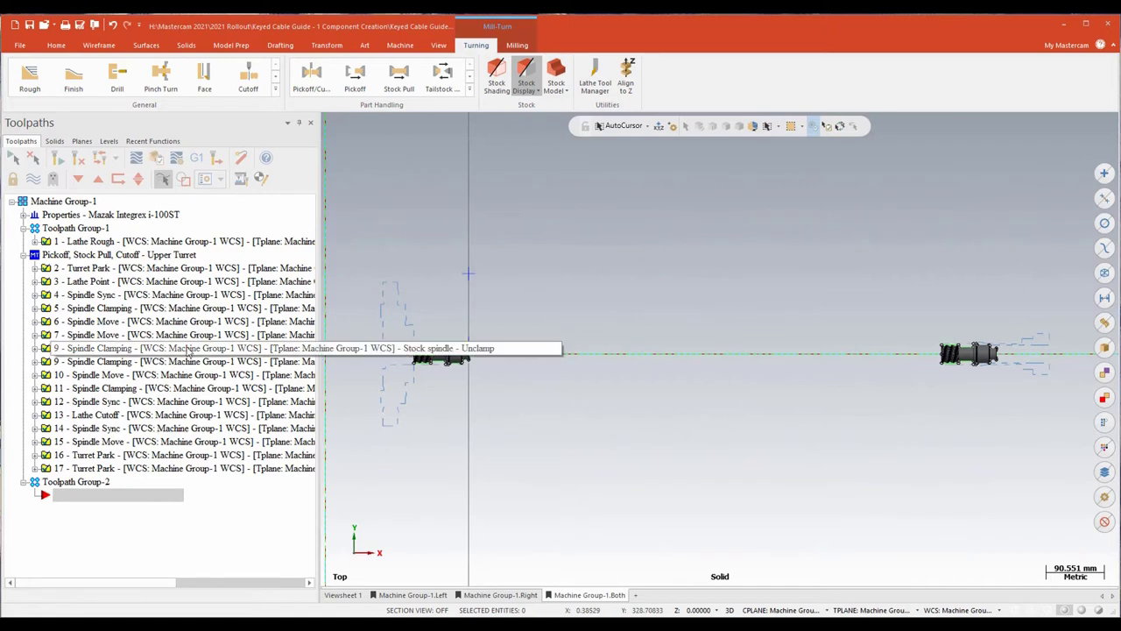
- Send the mill-turn operations to Code Expert's Sync Manager and launch the machine simulation
left_click(196, 157)
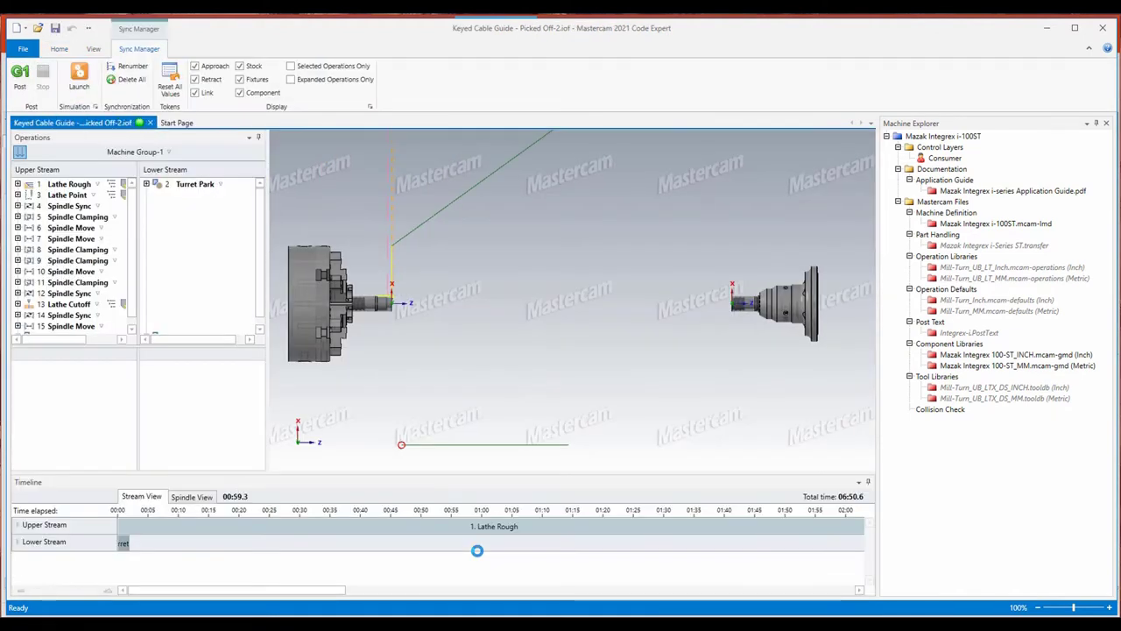
mouse_move(492, 352)
middle_mouse_down()
mouse_move(463, 356)
mouse_move(513, 359)
mouse_move(445, 355)
mouse_move(525, 353)
mouse_move(501, 350)
middle_mouse_up()
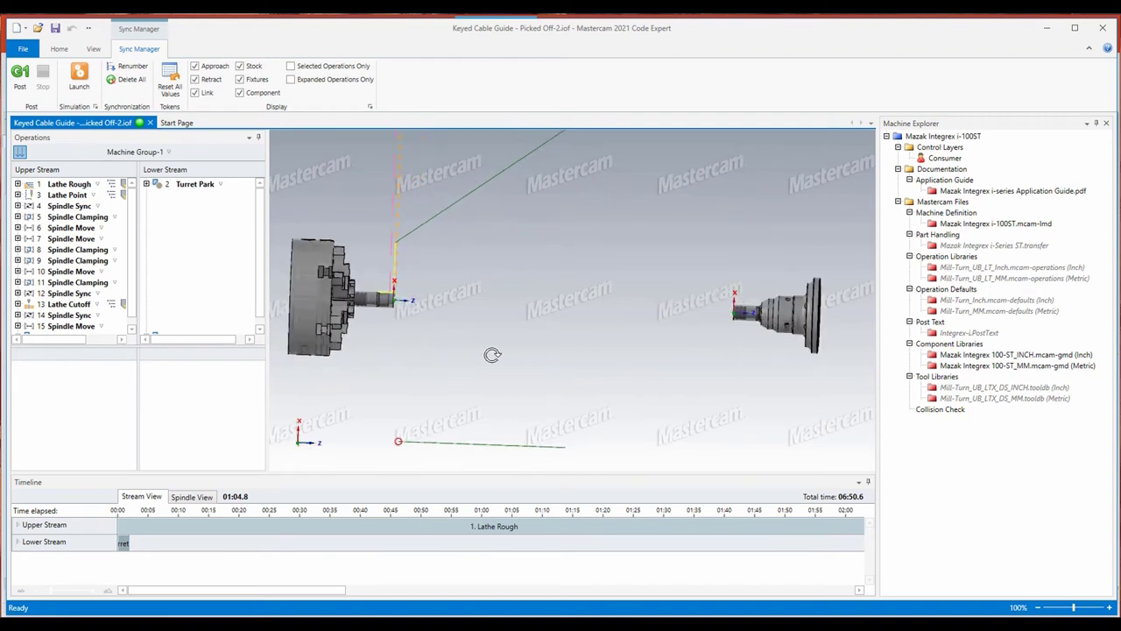
left_click(79, 75)
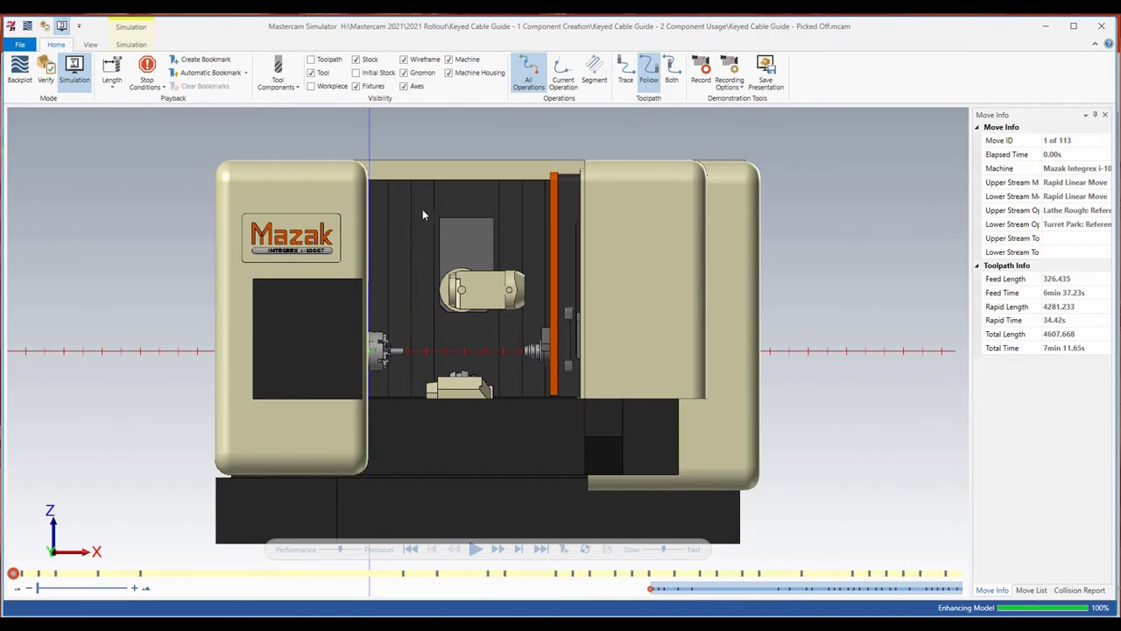
- Hide the machine housing and play the simulation to examine the chuck, the collet chuck and the part pickoff
left_click(449, 73)
middle_click_drag(416, 359, 456, 385)
left_click(475, 548)
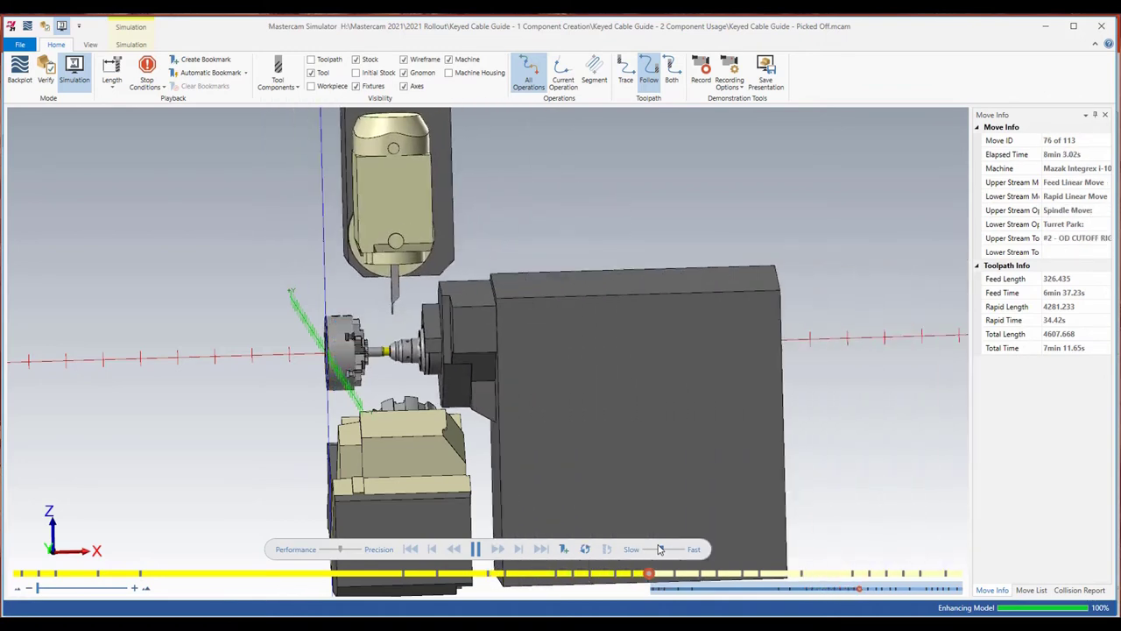
scroll(433, 337, "up", 2)
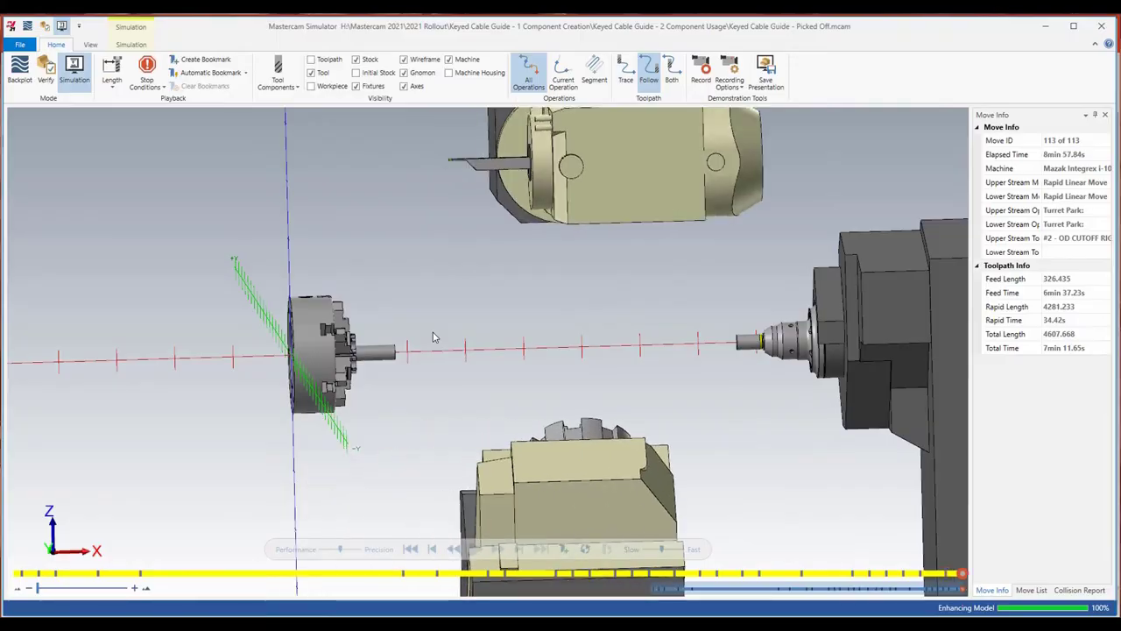
middle_click_drag(433, 337, 461, 333)
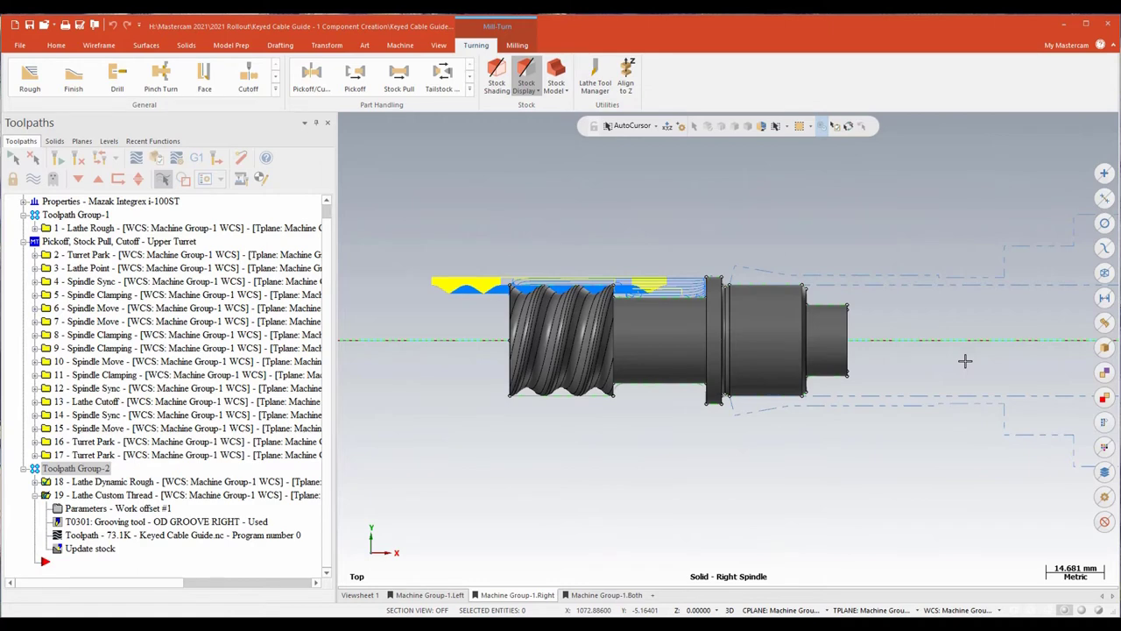
- Open the parameters of the Lathe Custom Thread operation and review its tool, machine and operation settings
left_click(81, 511)
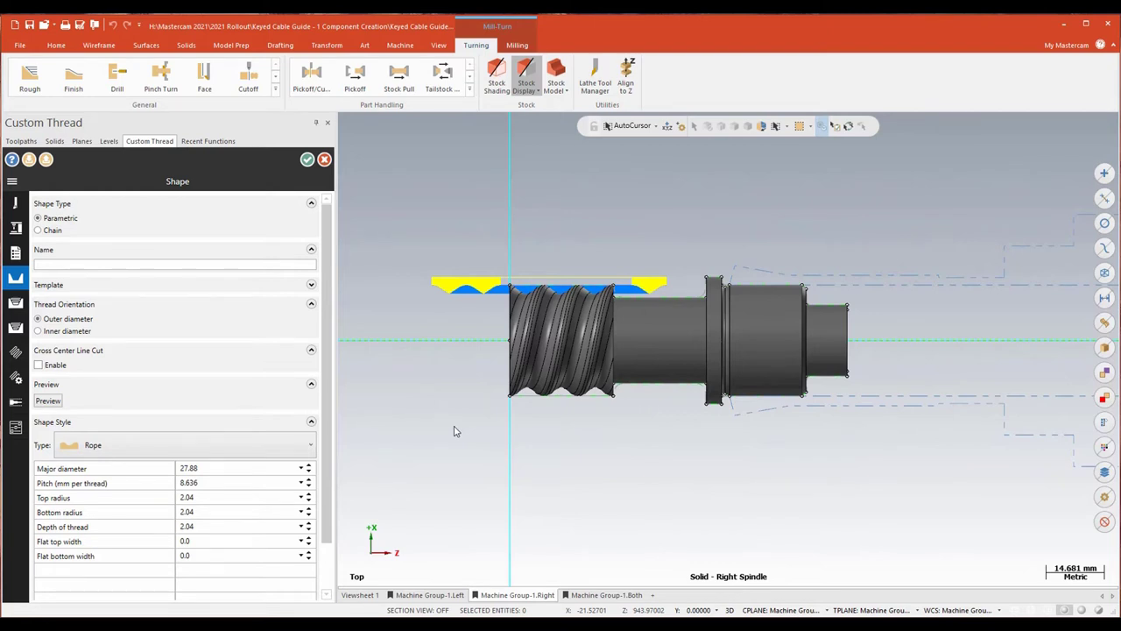
left_click(15, 204)
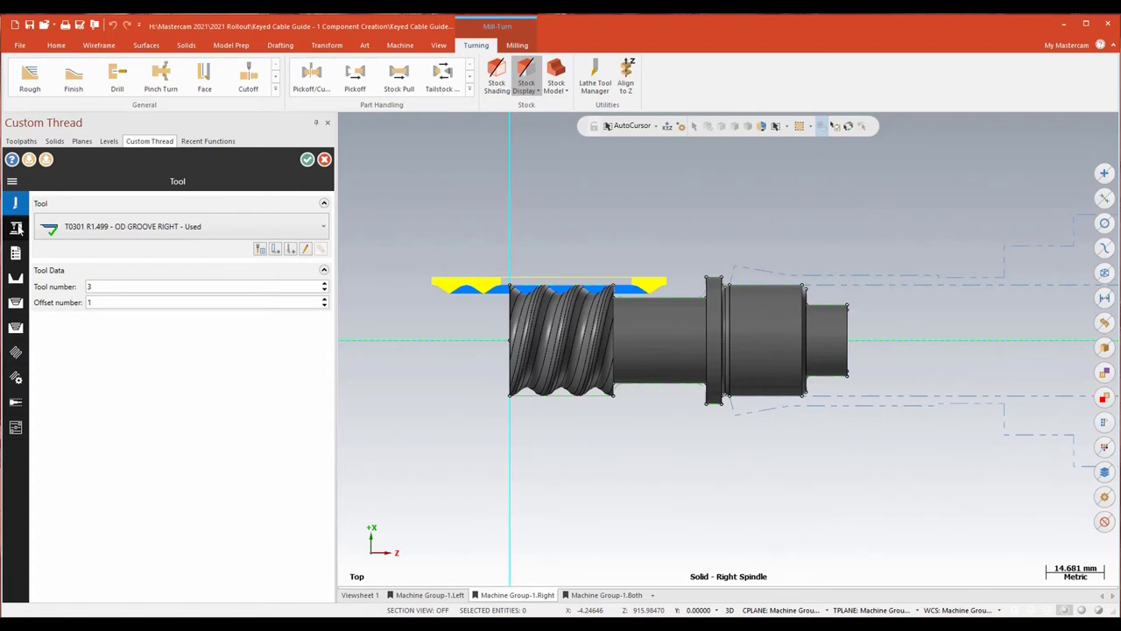
left_click(16, 227)
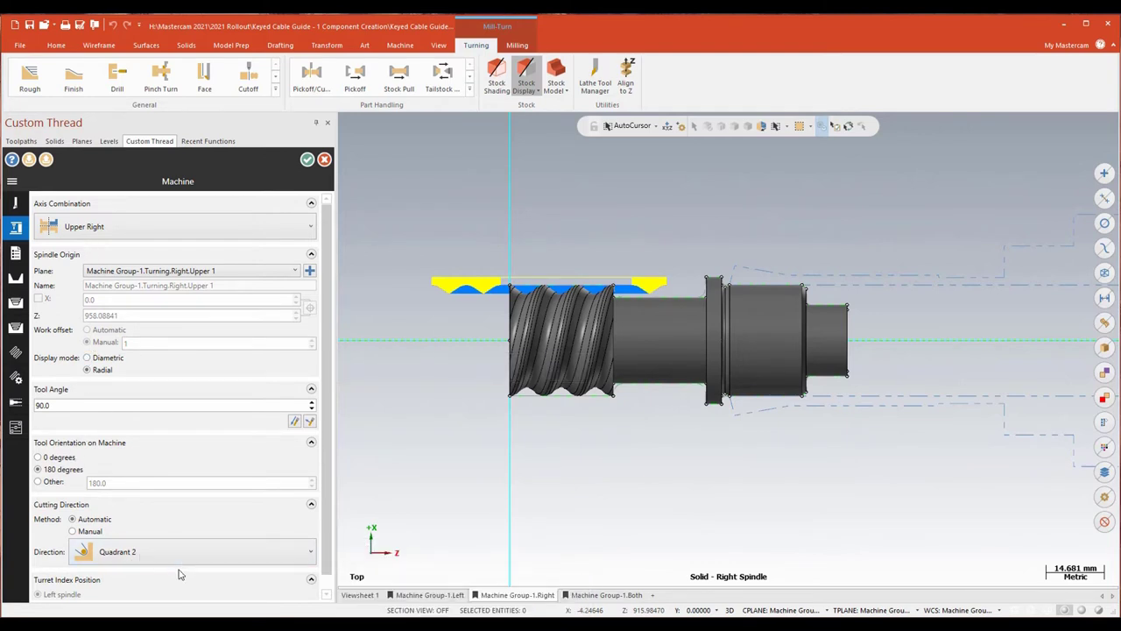
left_click(18, 254)
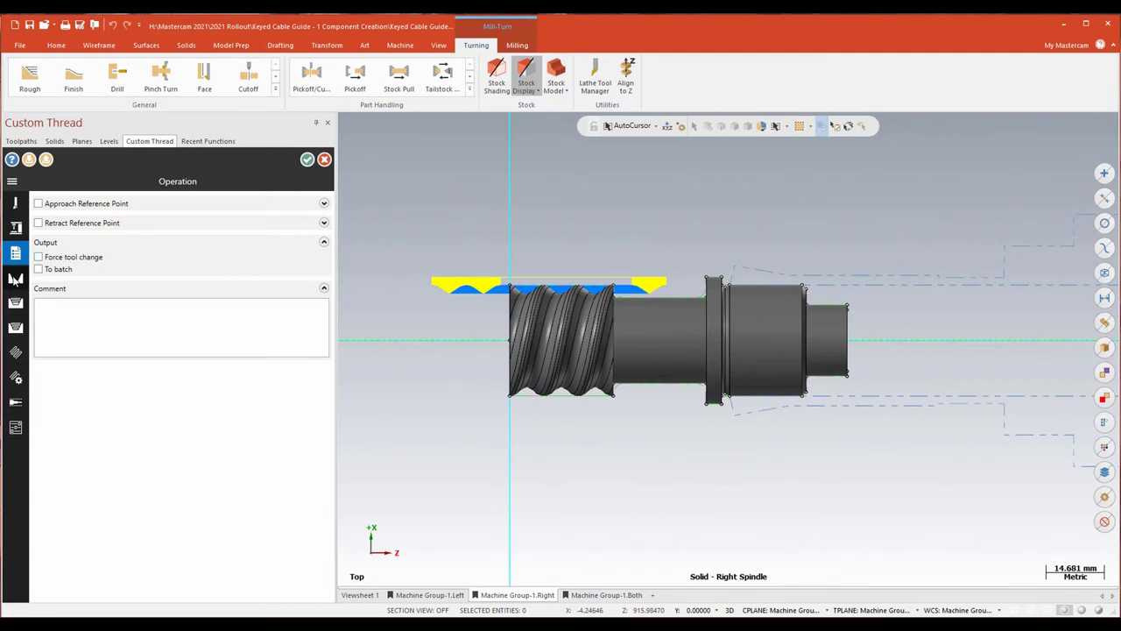
- Review the custom thread's shape settings and available shape styles, and preview the Rope thread profile
left_click(15, 279)
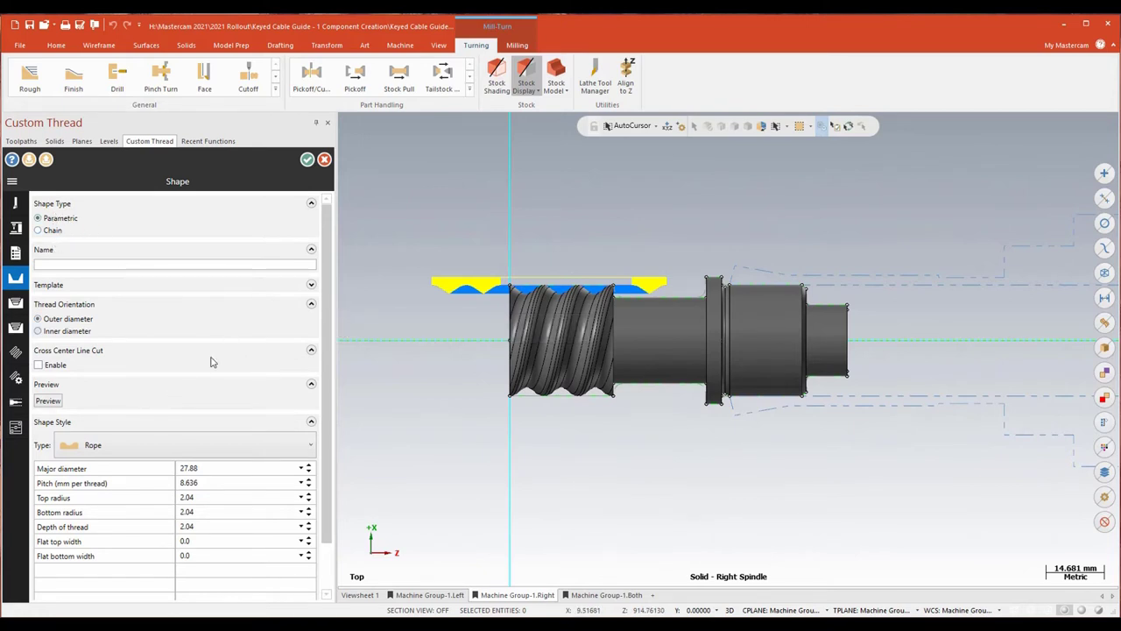
left_click(308, 448)
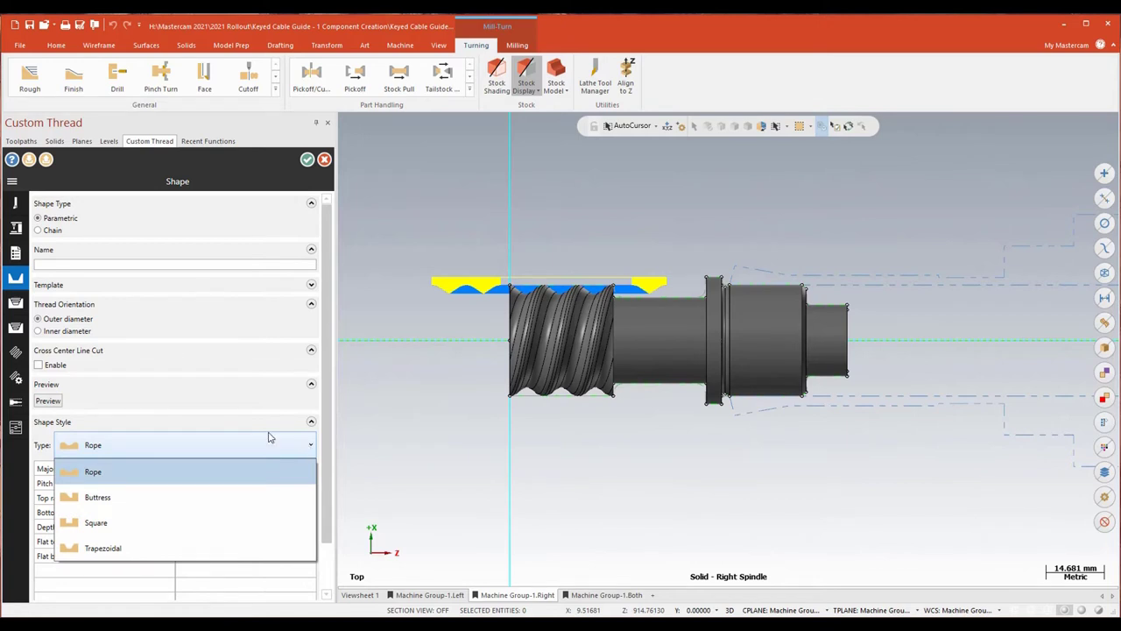
left_click(240, 326)
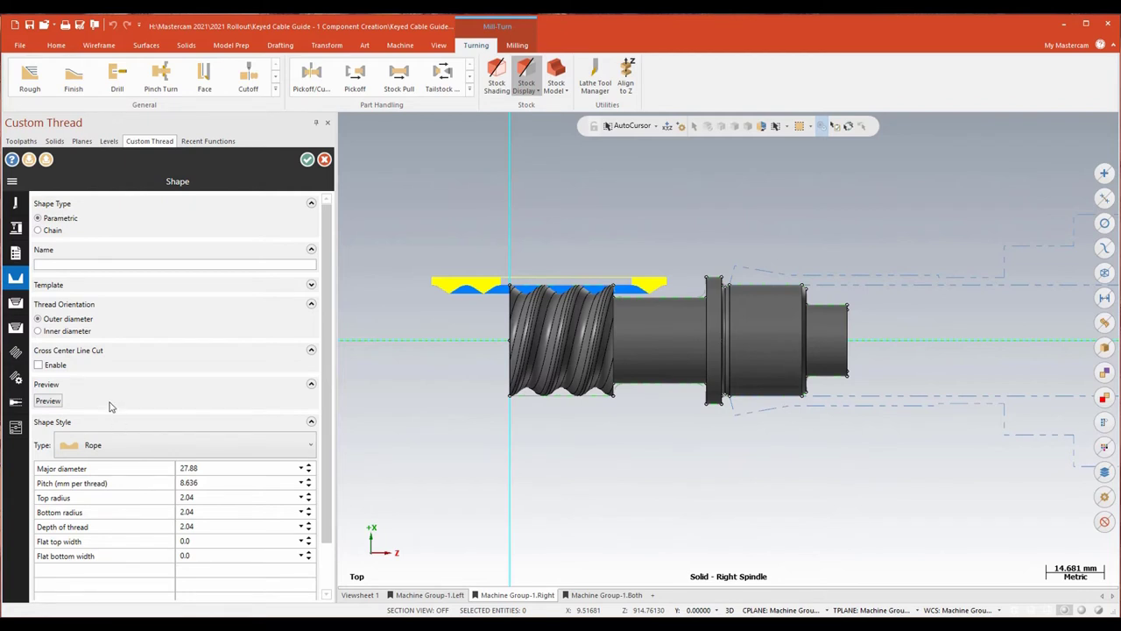
left_click(49, 401)
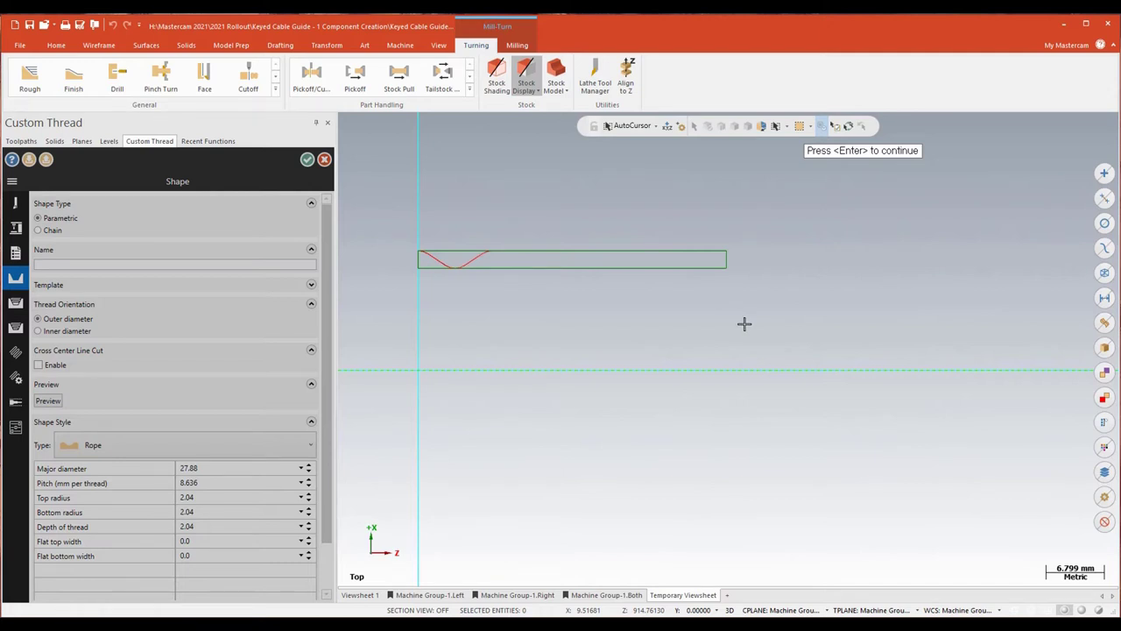
key("Return")
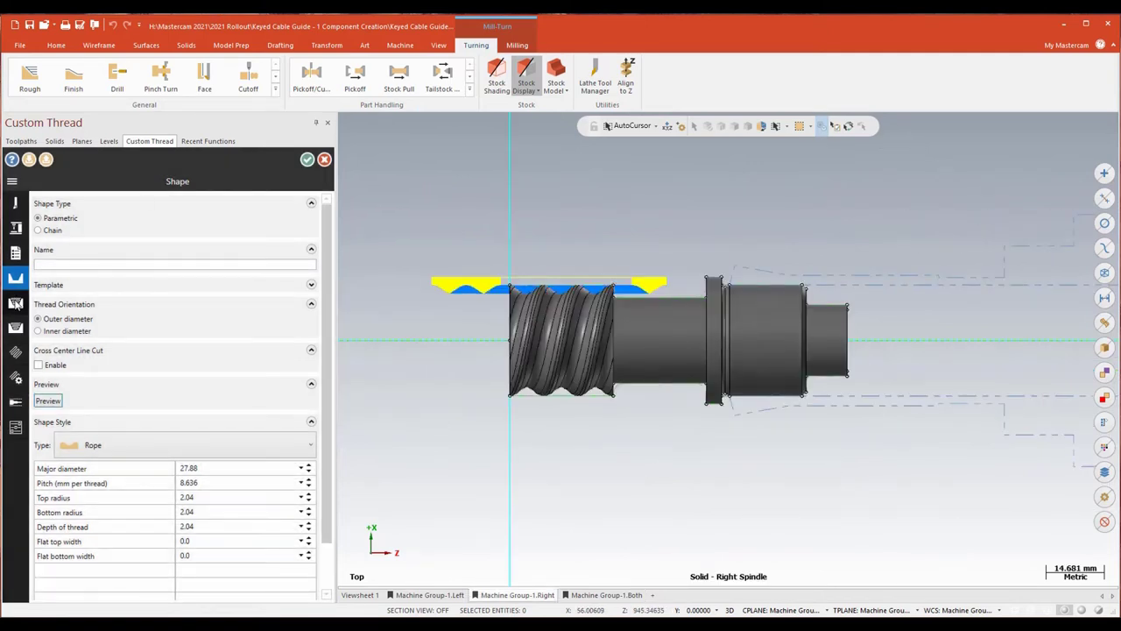
- Review the custom thread's rough and finish motion control settings, including the finish cut direction options
left_click(16, 303)
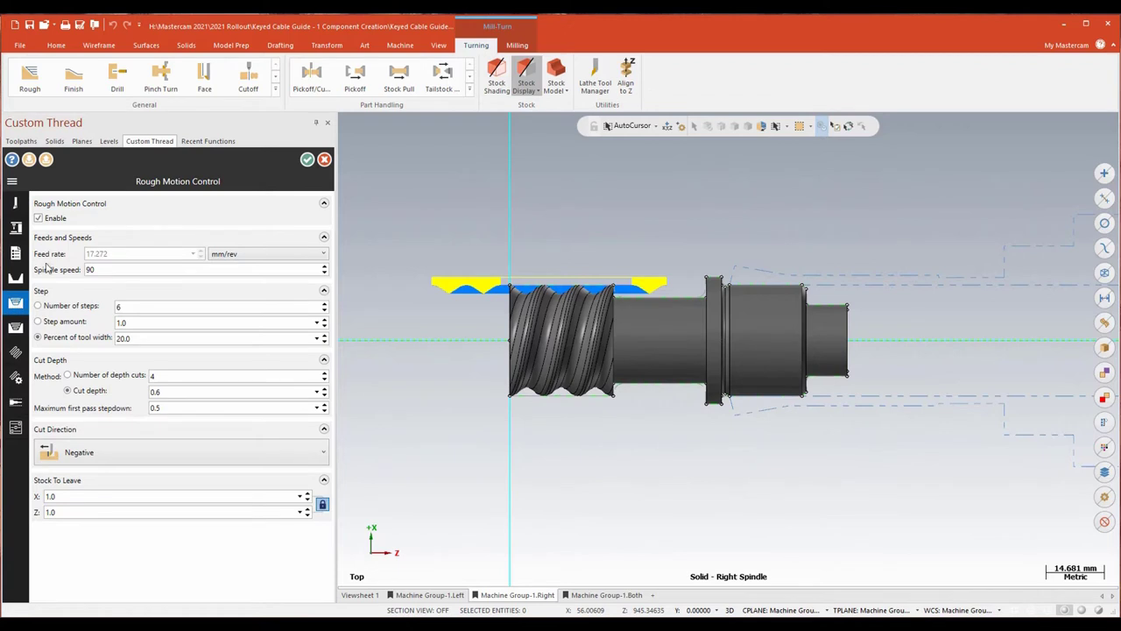
left_click(64, 225)
left_click(20, 328)
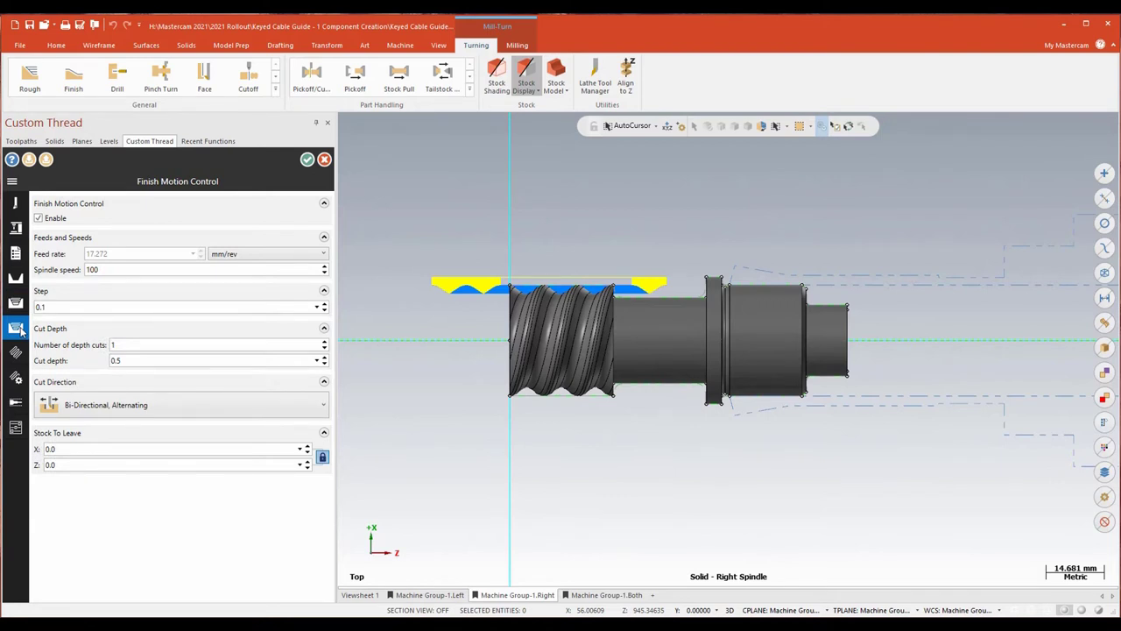
left_click(315, 413)
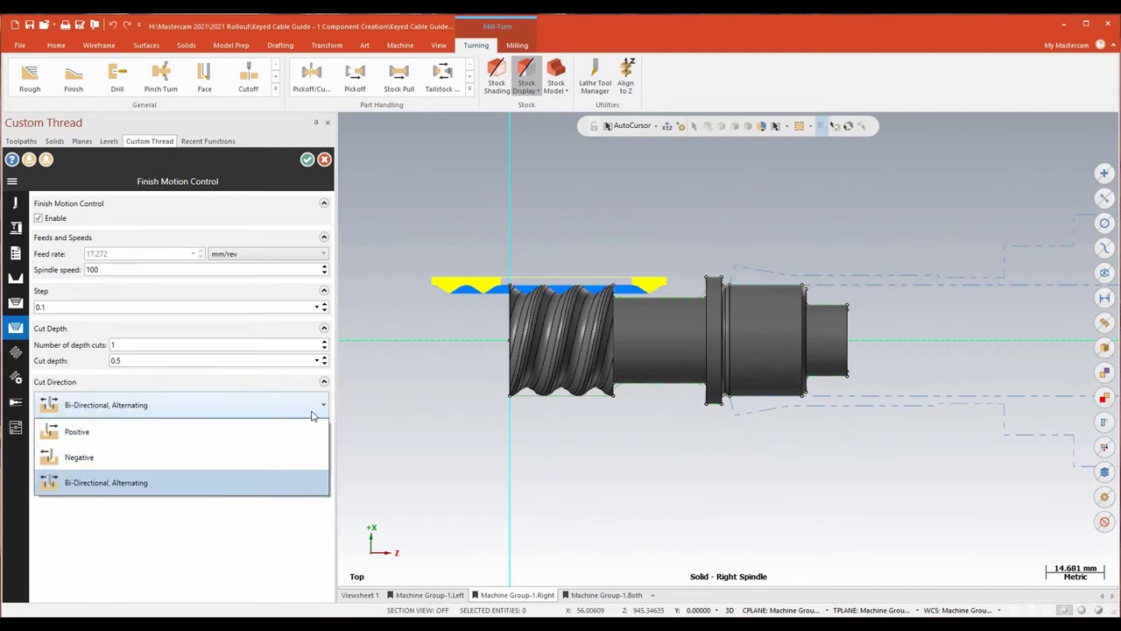
left_click(312, 415)
- Review the custom thread's basic and advanced motion control, stock and tool display settings
left_click(17, 353)
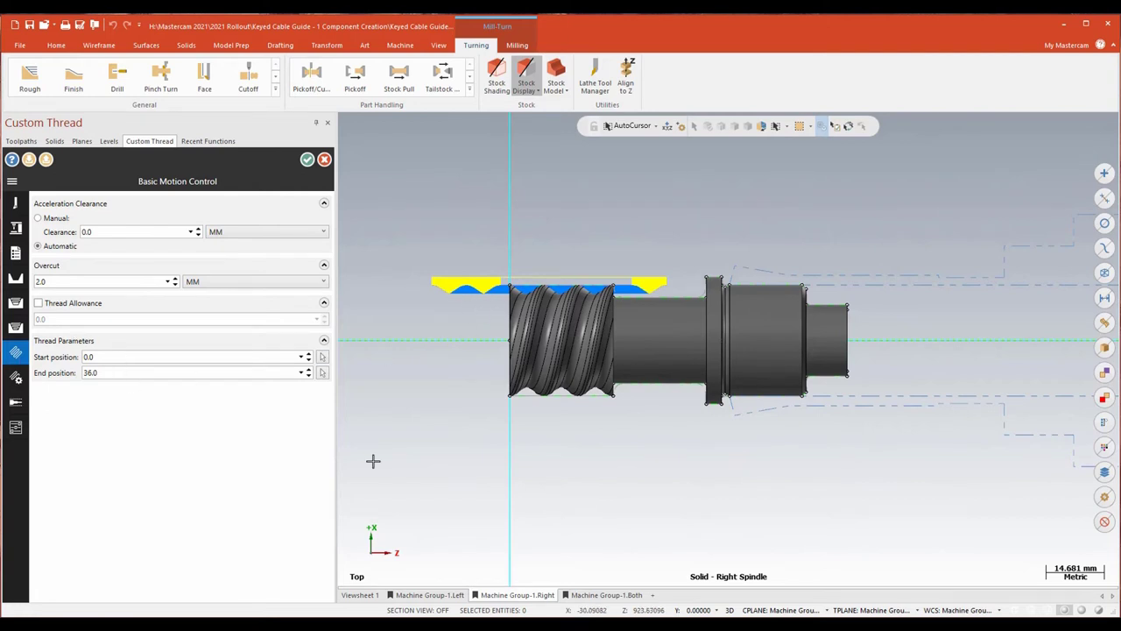
left_click(17, 379)
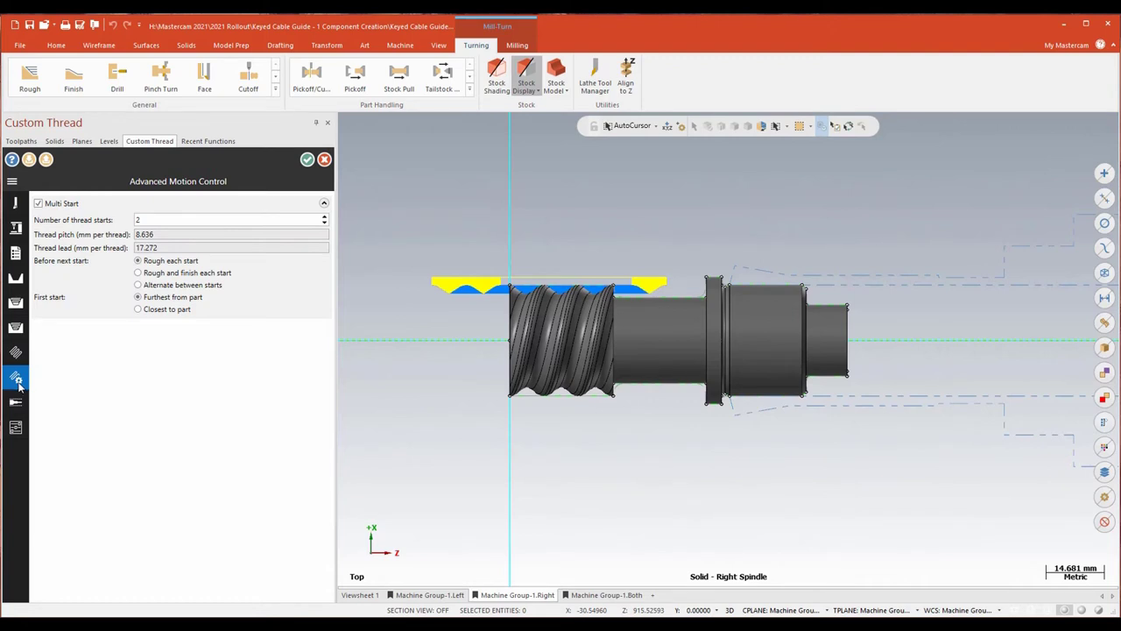
left_click(19, 403)
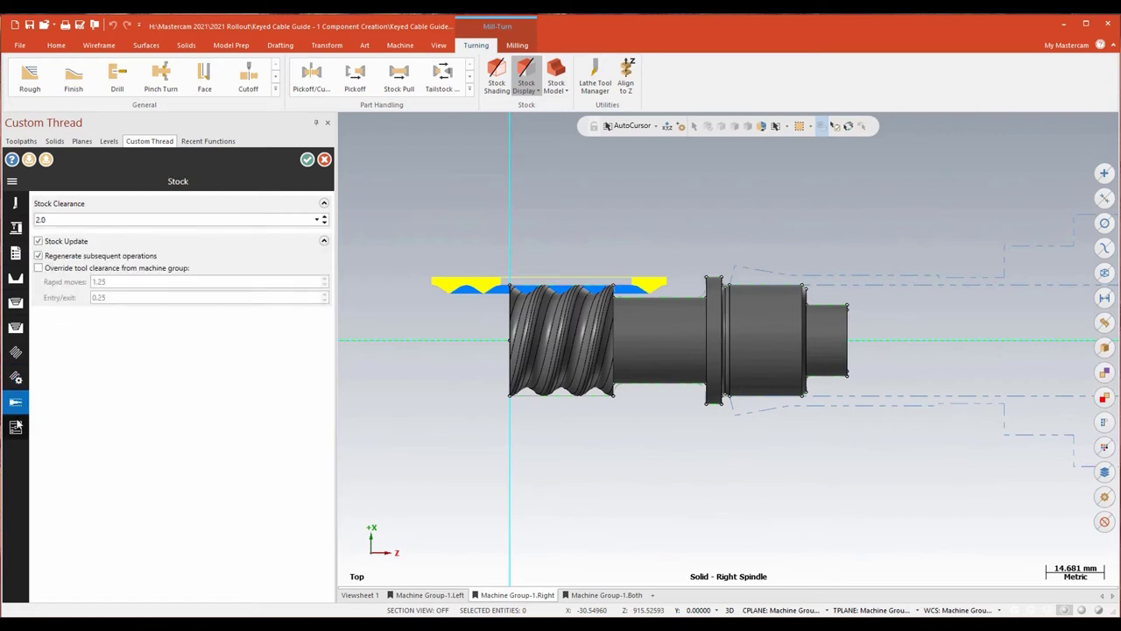
left_click(16, 428)
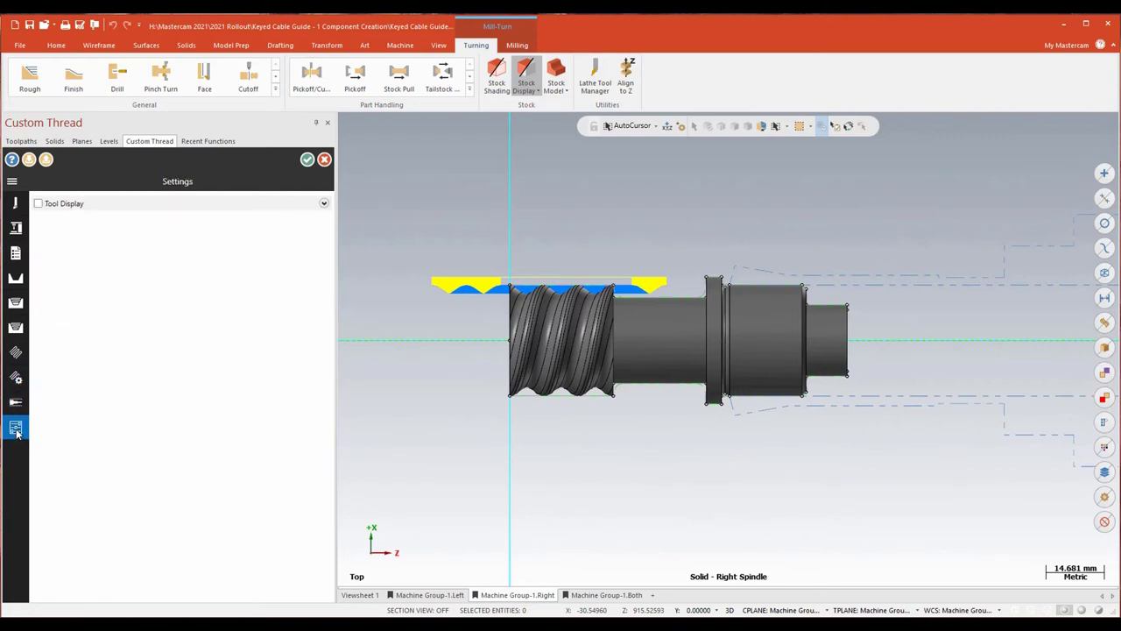
- Go through the custom thread's parameter pages once more from tool to stock, then accept the operation
left_click(15, 203)
left_click(15, 228)
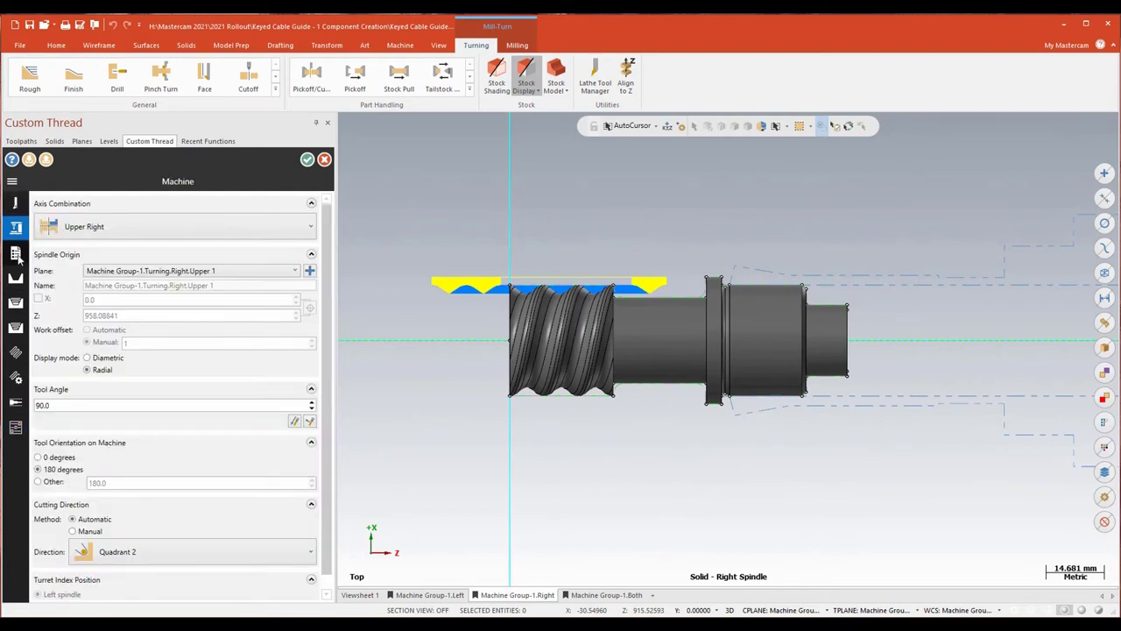
left_click(15, 253)
left_click(15, 277)
left_click(15, 301)
left_click(15, 326)
left_click(15, 351)
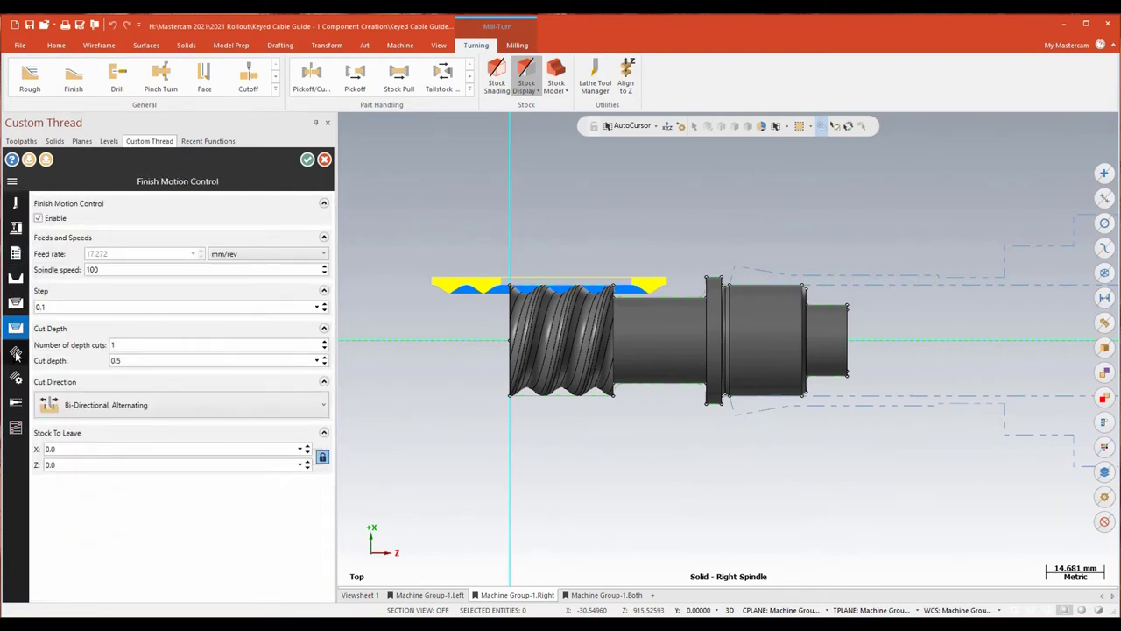
left_click(15, 377)
left_click(15, 401)
left_click(15, 203)
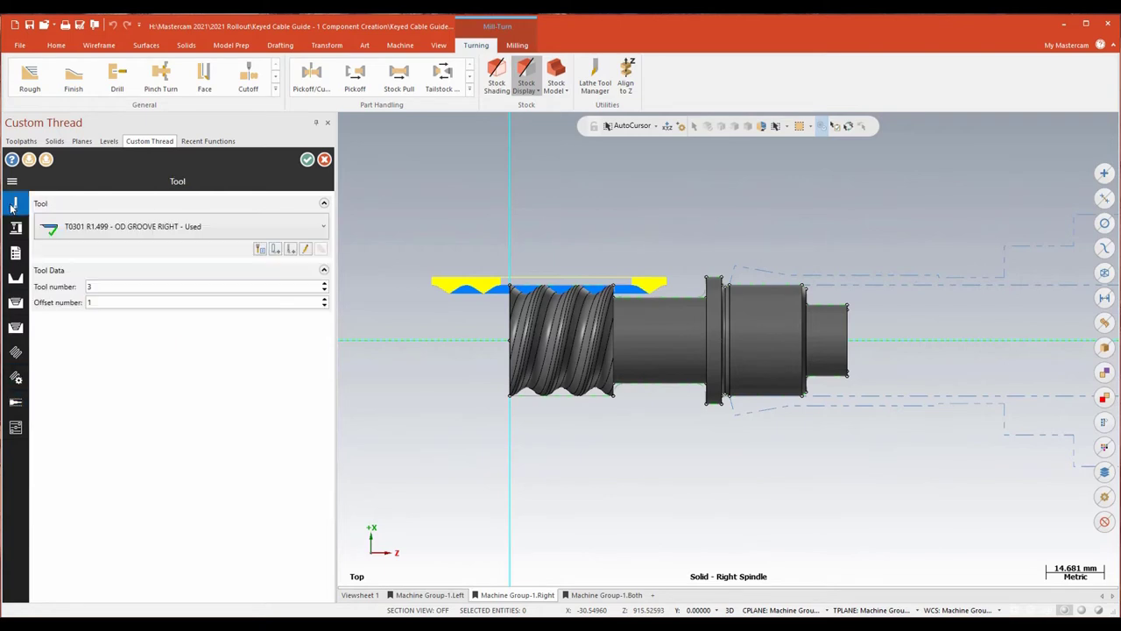
left_click(308, 160)
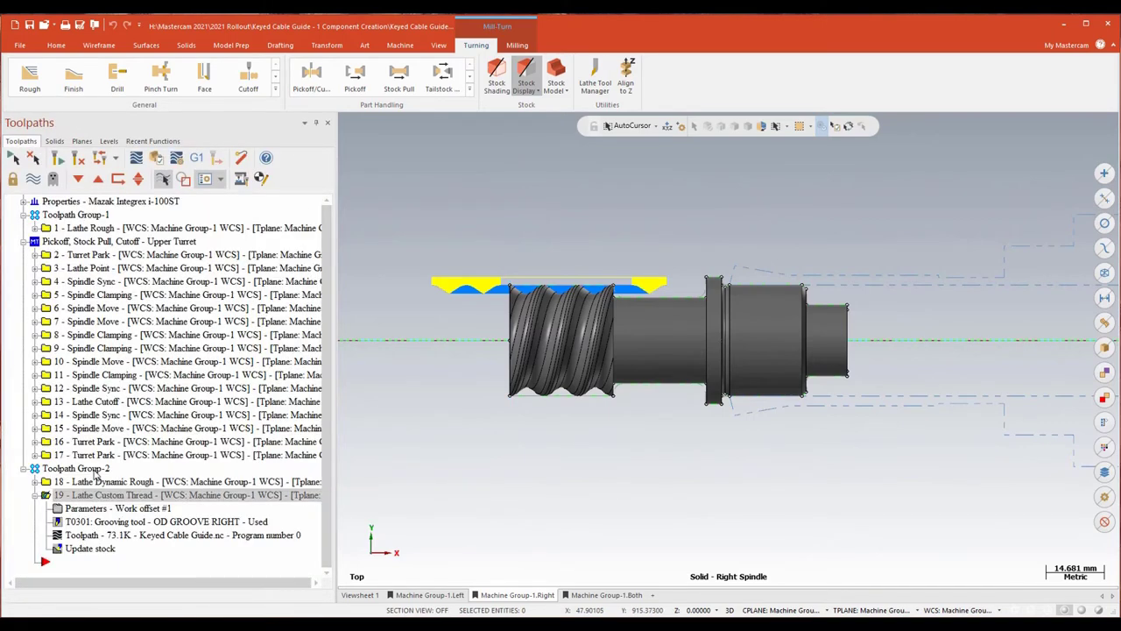
- Verify the operations of Toolpath Group-2 and play the rough and custom thread cutting
left_click(95, 471)
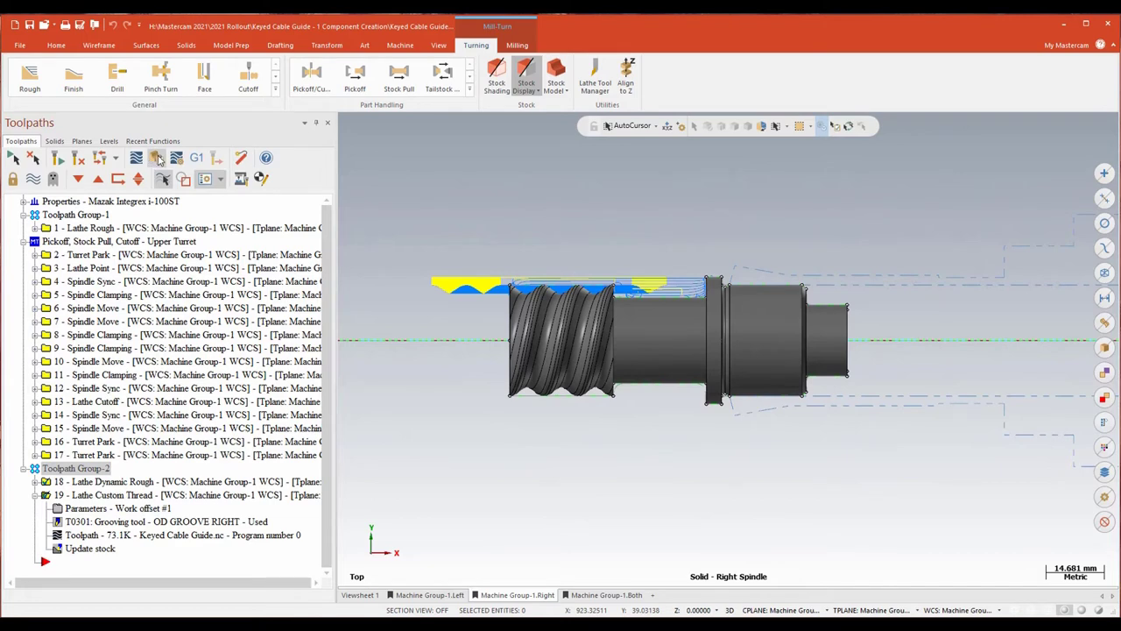
left_click(157, 158)
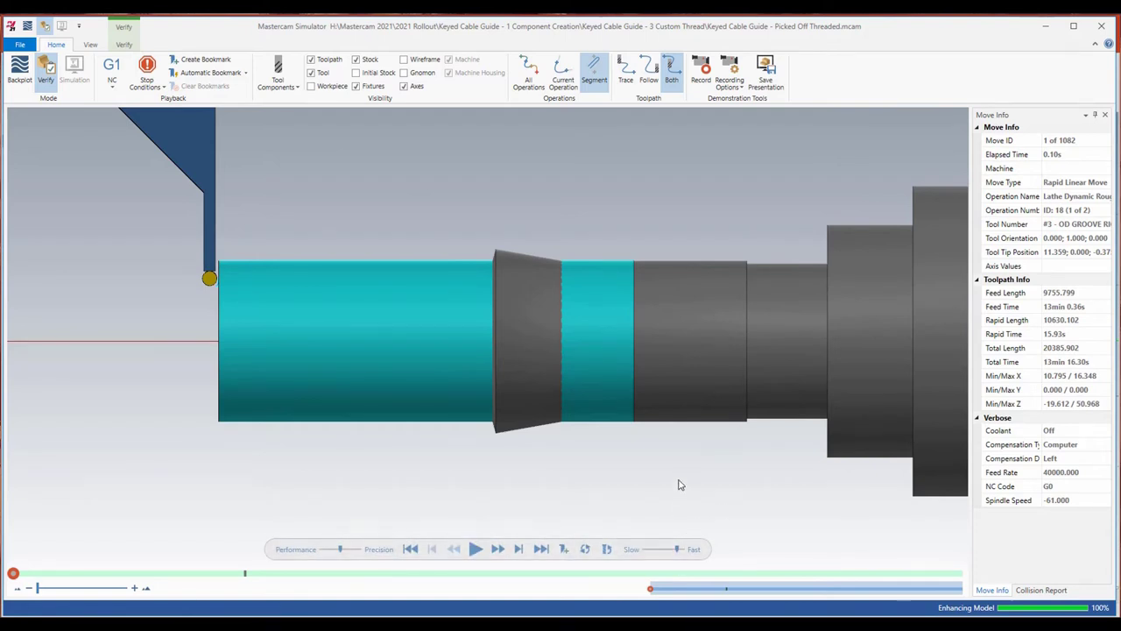
left_click(475, 548)
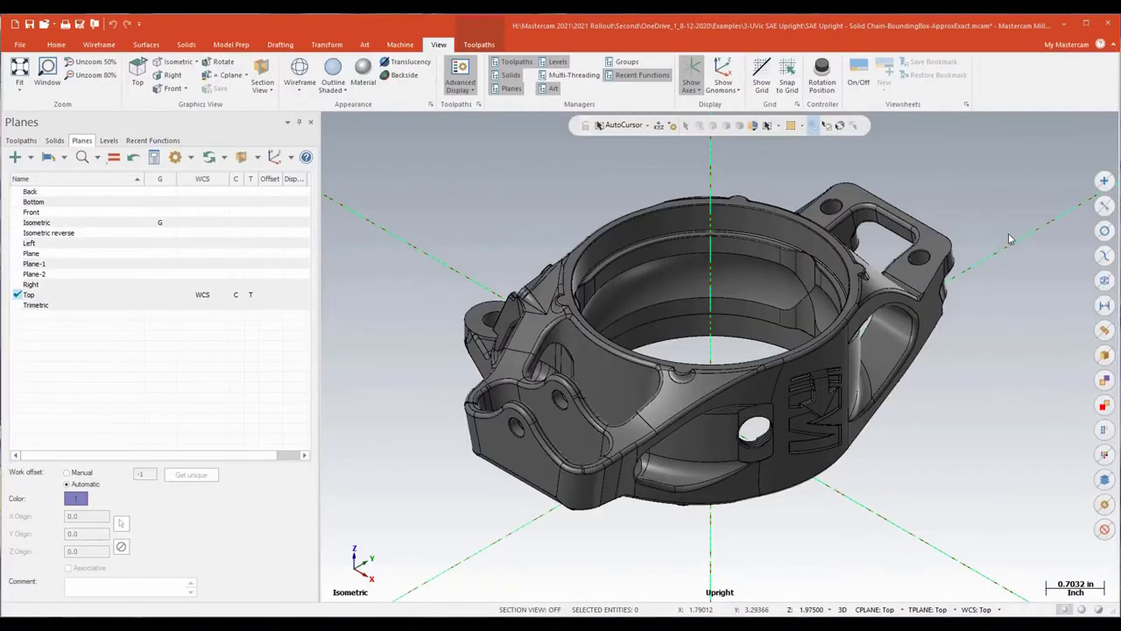
- Examine the upright model from several sides, ending on the underside around the magenta face between the two bosses
scroll(1008, 235, "up", 5)
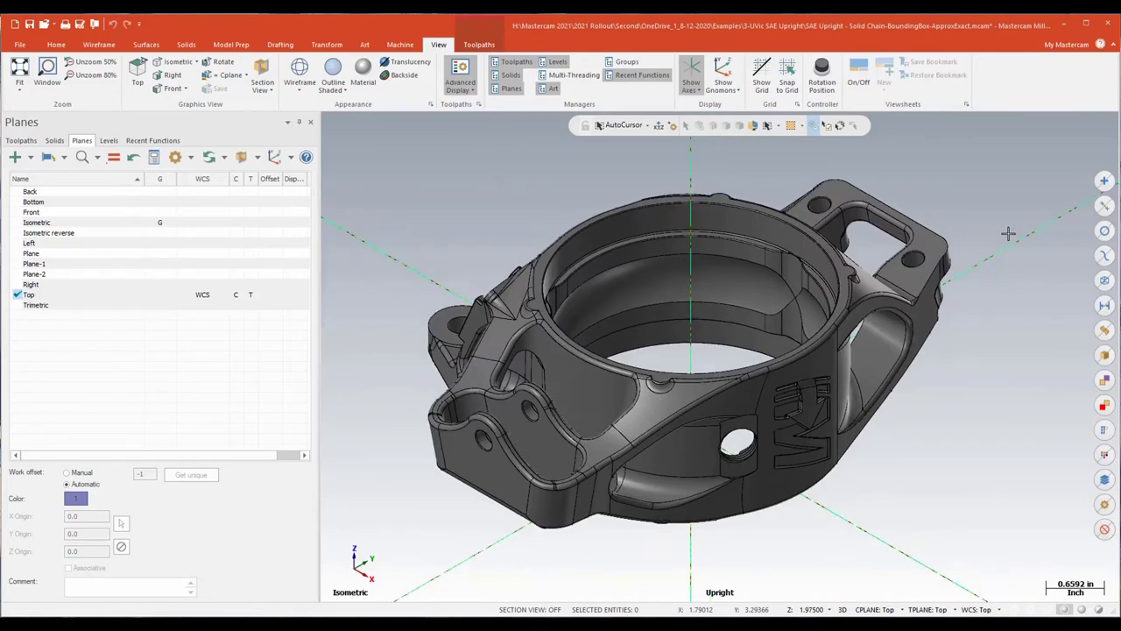
scroll(996, 240, "down", 5)
key("Right")
key("Right")
key("Right")
key("Right")
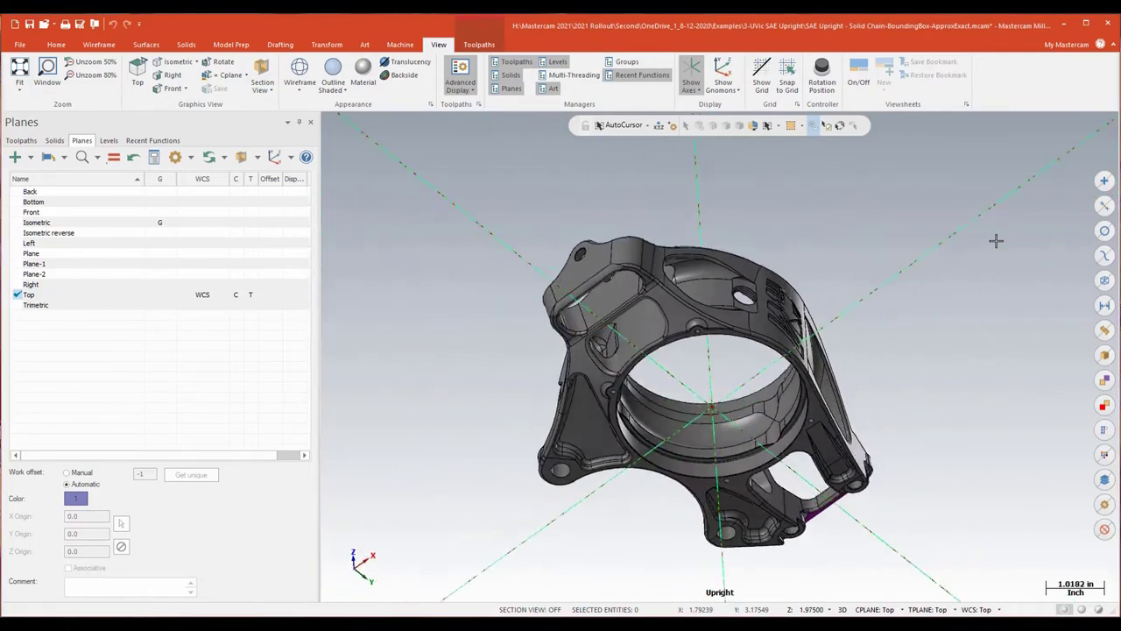
scroll(996, 240, "up", 5)
key("Right")
key("Right")
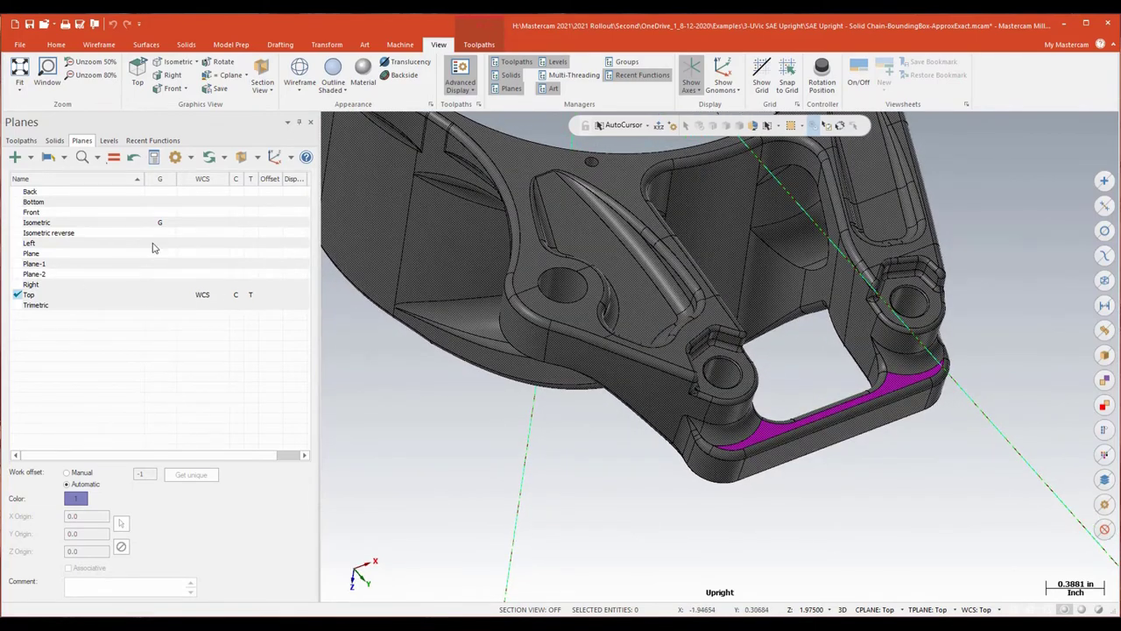
- Make Plane-1 at the magenta face the active WCS, construction and tool plane, and hide the axes
left_click(77, 277)
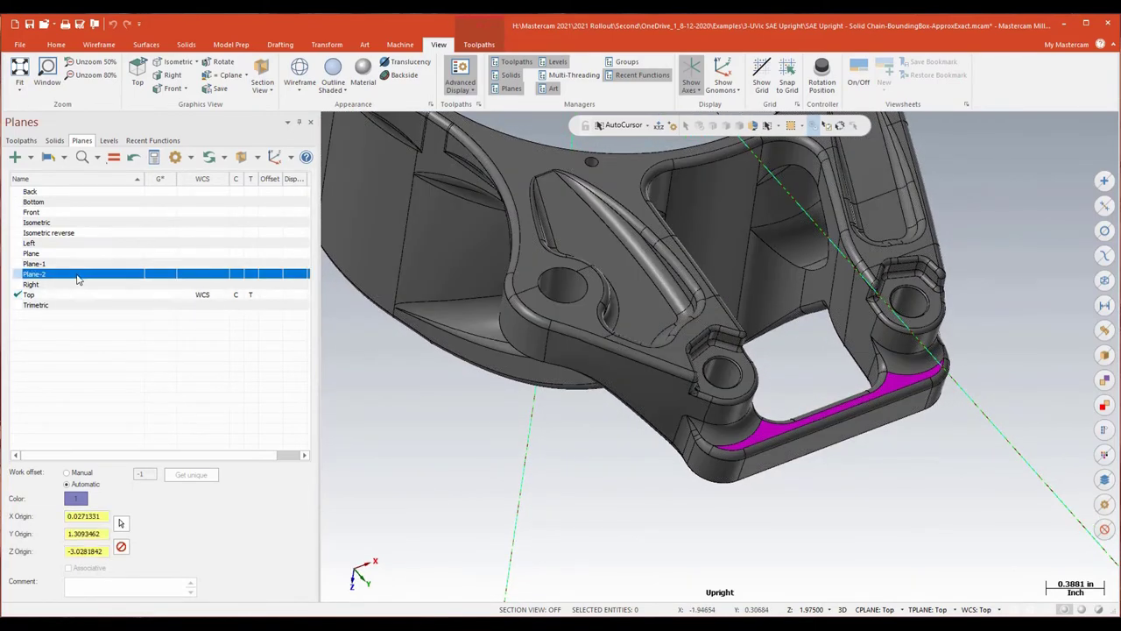
key("Up")
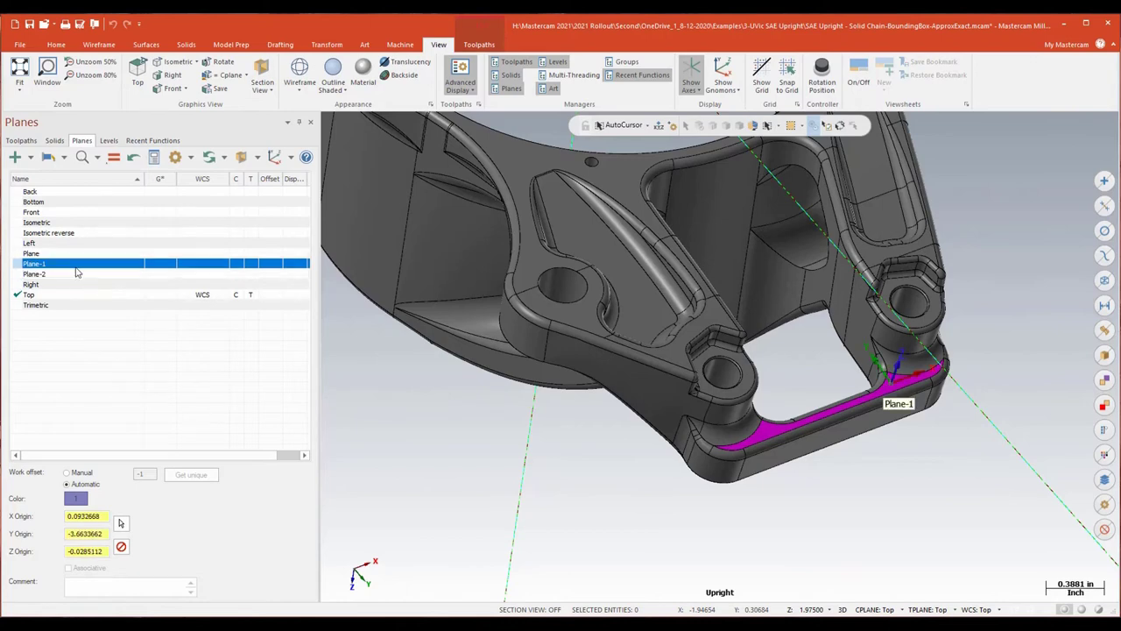
left_click(214, 268)
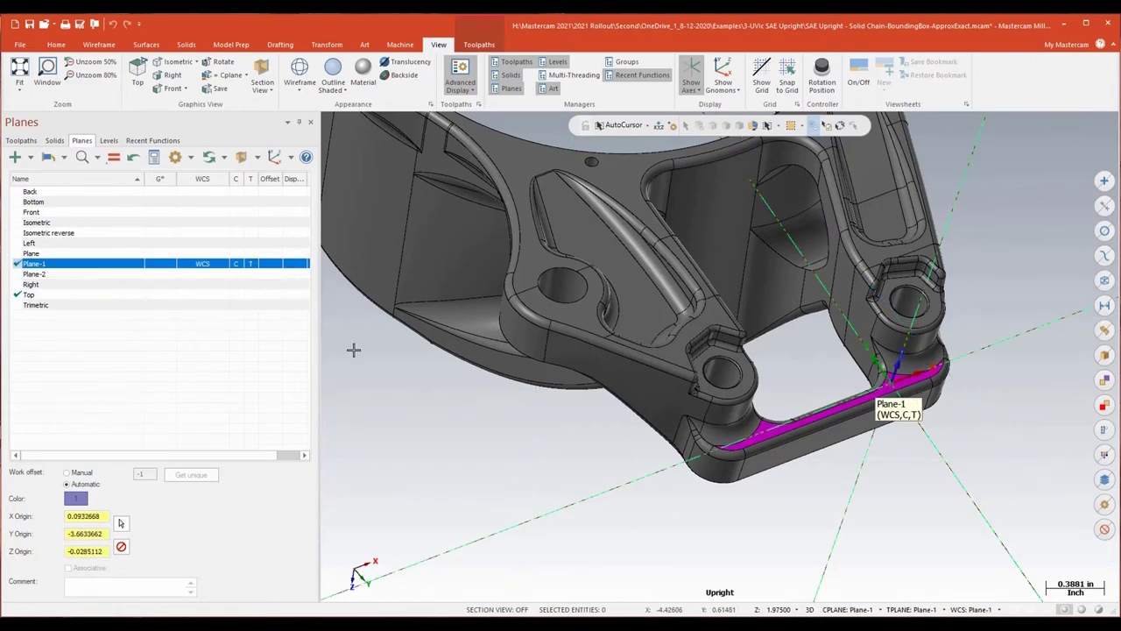
left_click(692, 74)
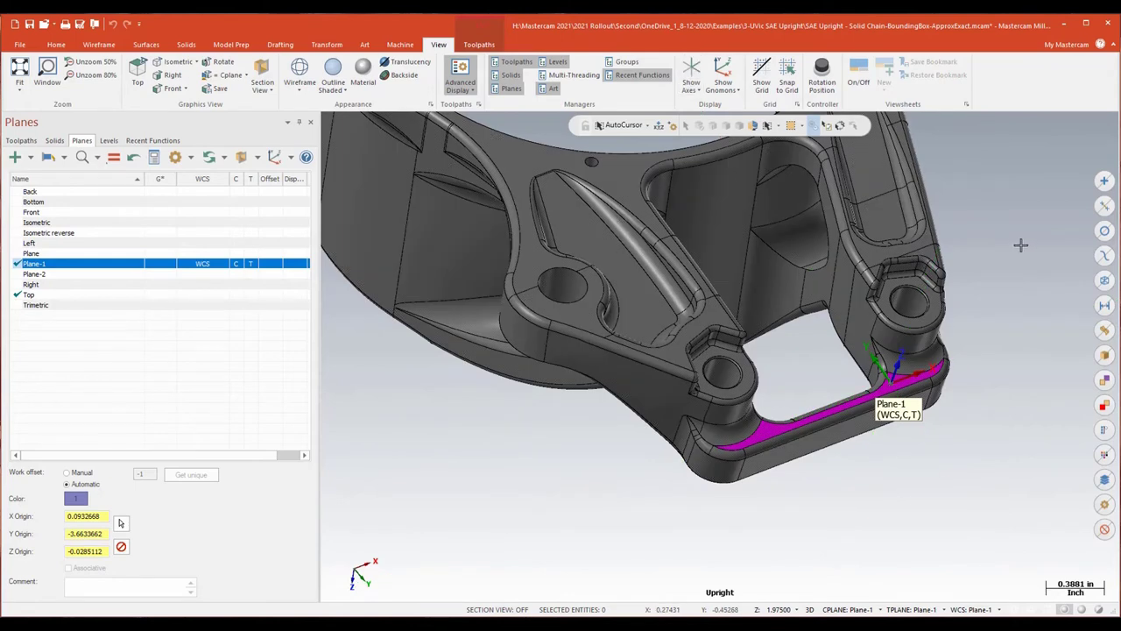
- Start a 2D Dynamic Mill toolpath with the magenta face's outer boundary as the machining region, and preview the chain
left_click(21, 140)
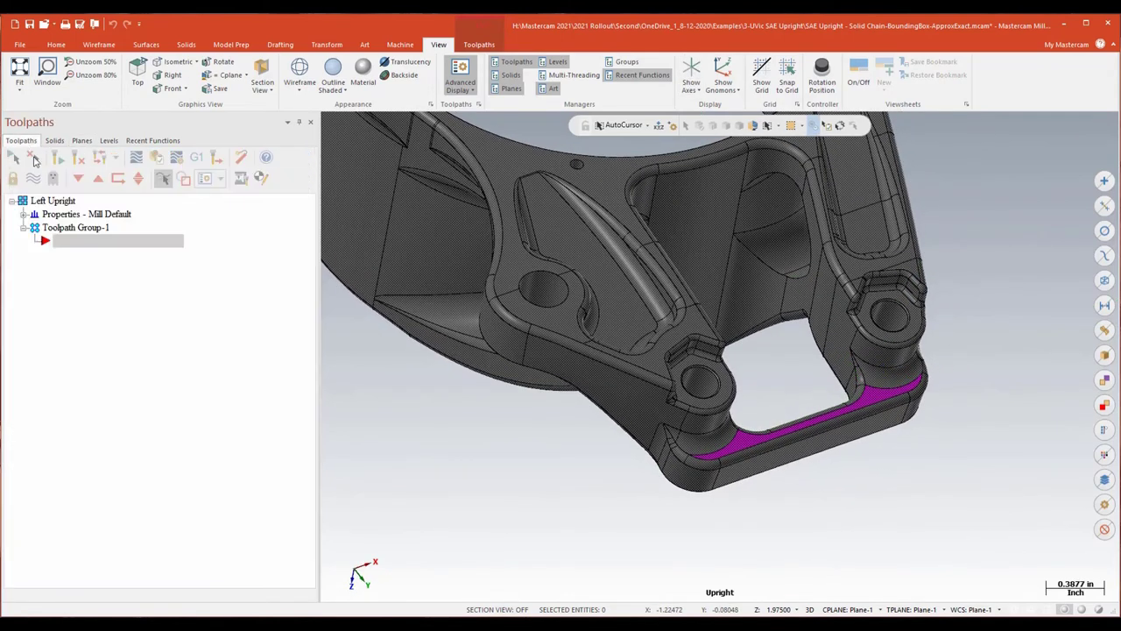
scroll(950, 394, "up", 2)
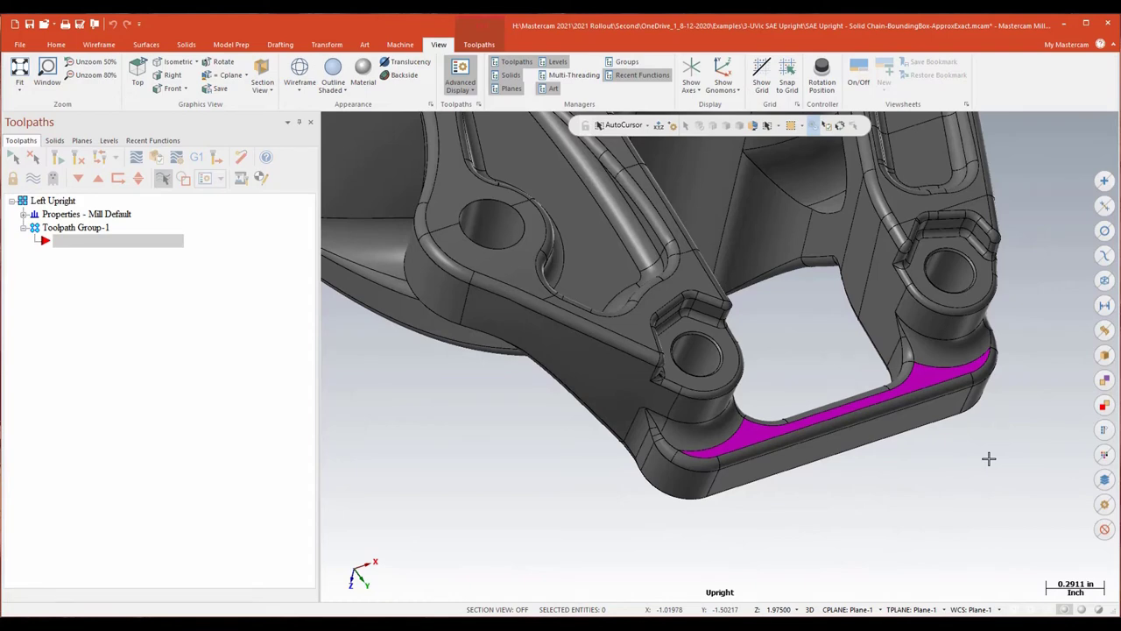
left_click(479, 43)
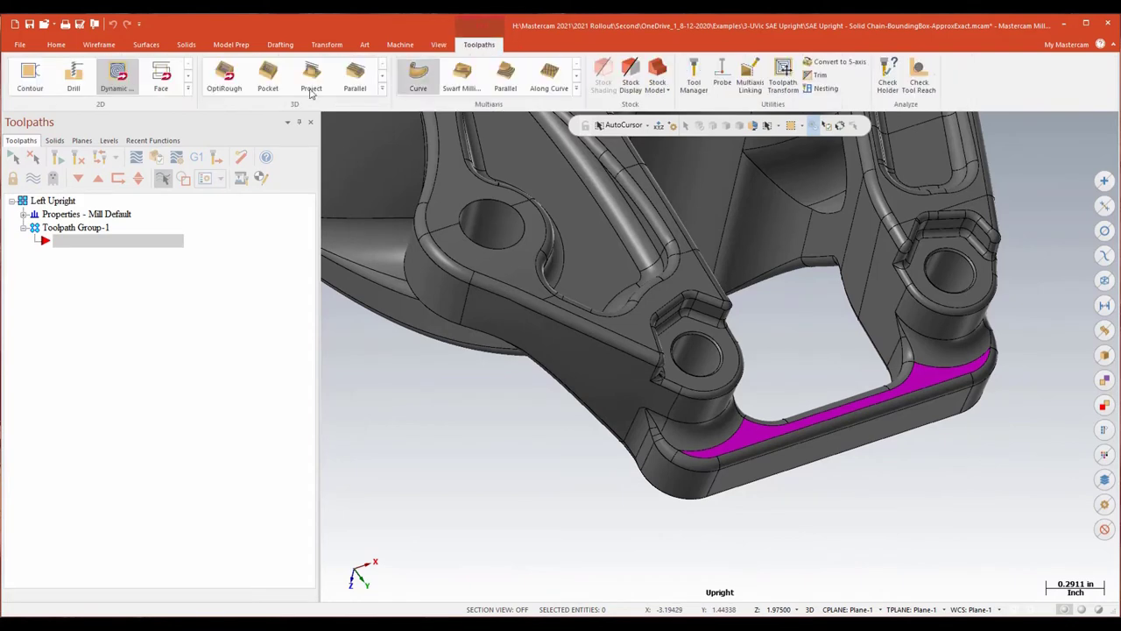
left_click(117, 75)
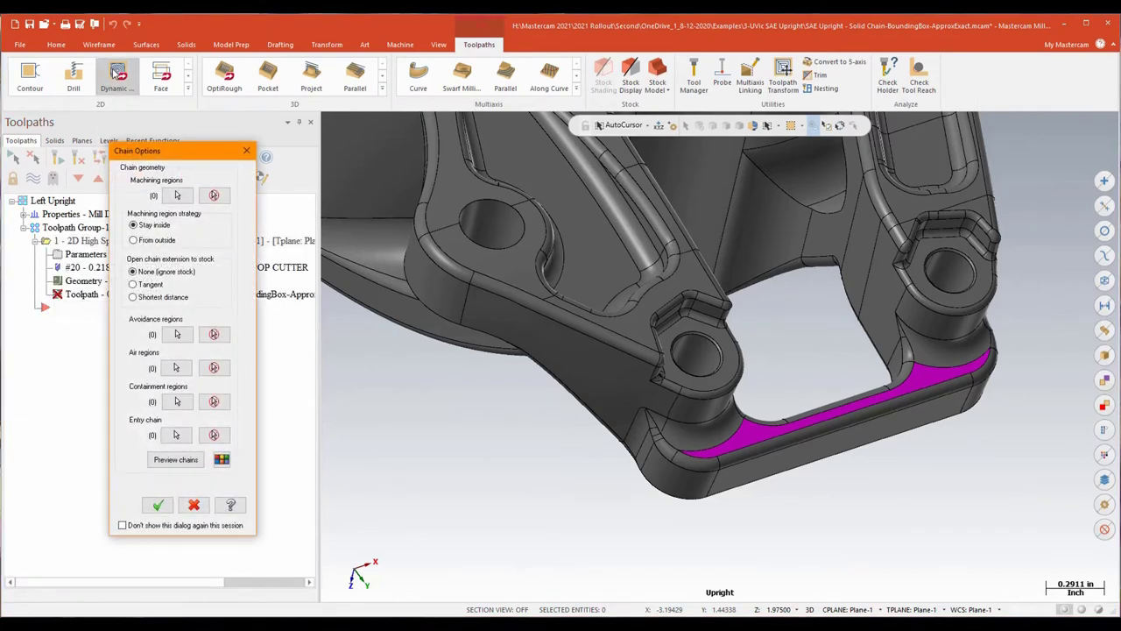
left_click_drag(174, 151, 177, 136)
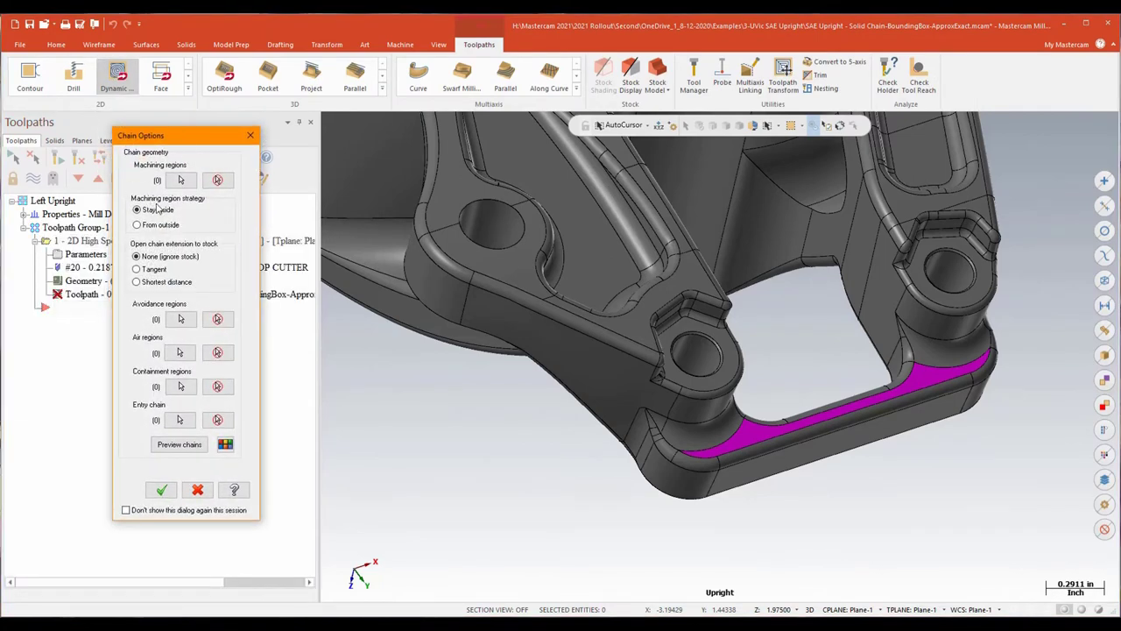
left_click(180, 179)
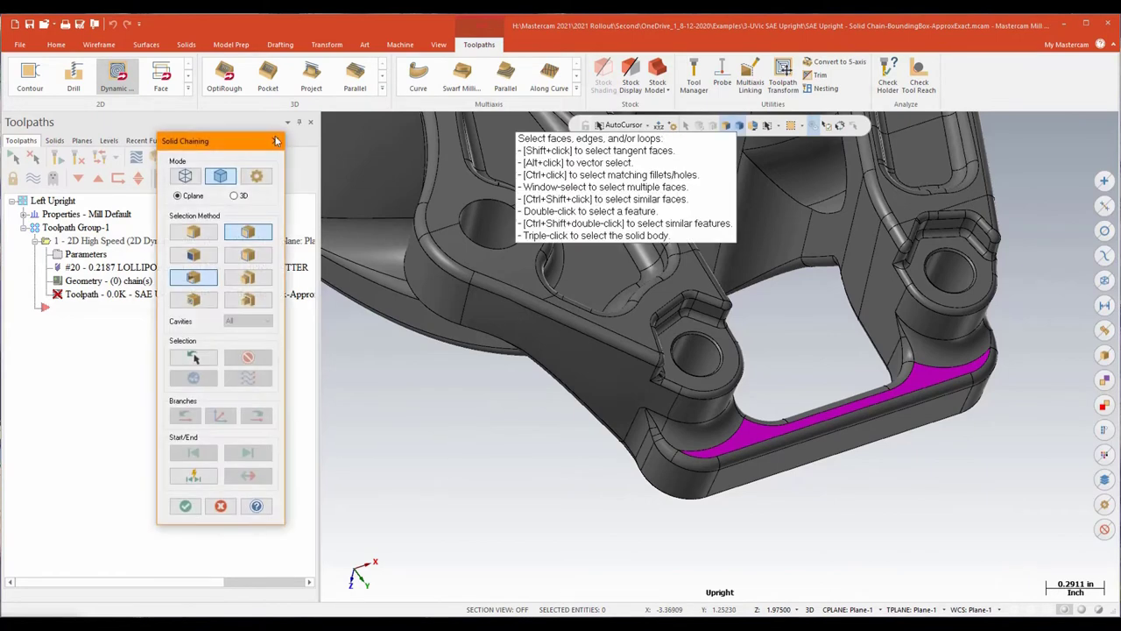
left_click_drag(230, 144, 336, 147)
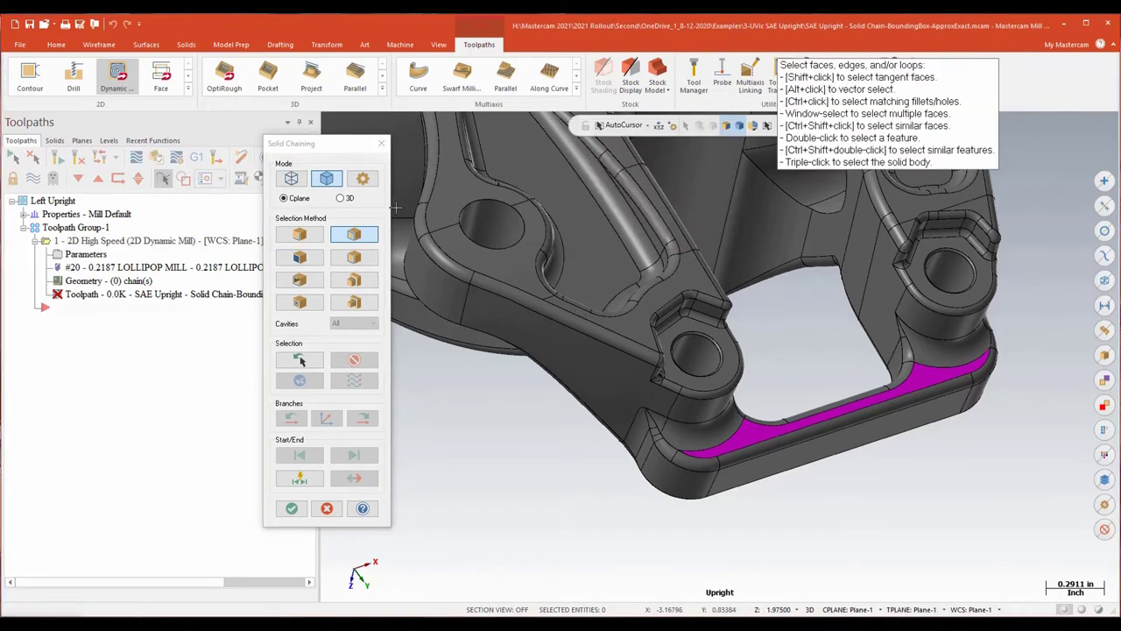
left_click(963, 381)
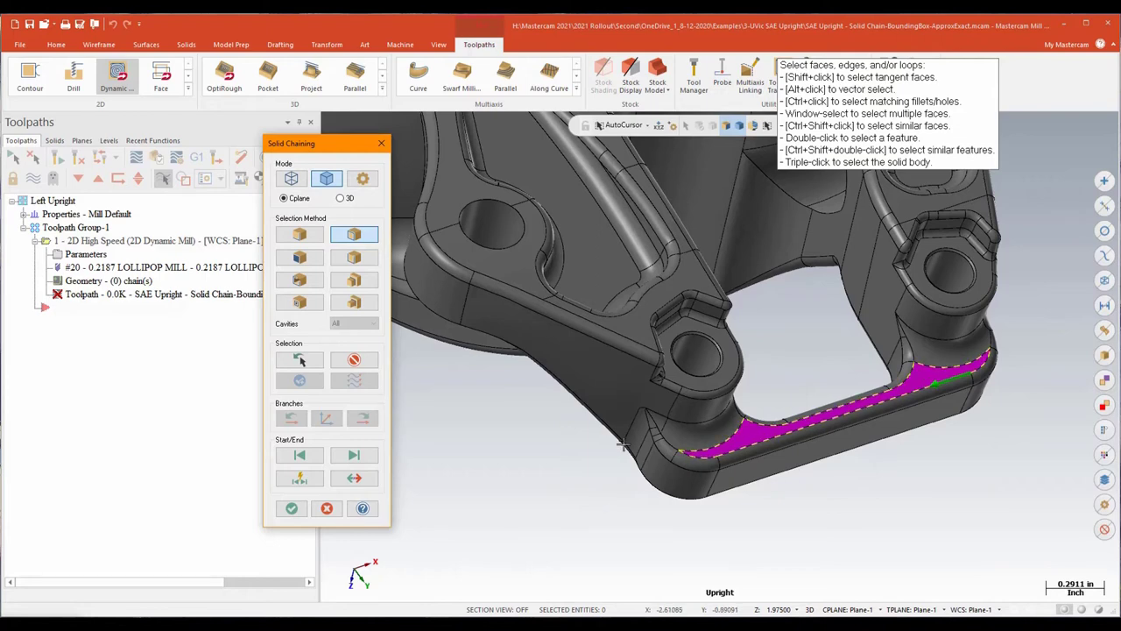
left_click(292, 508)
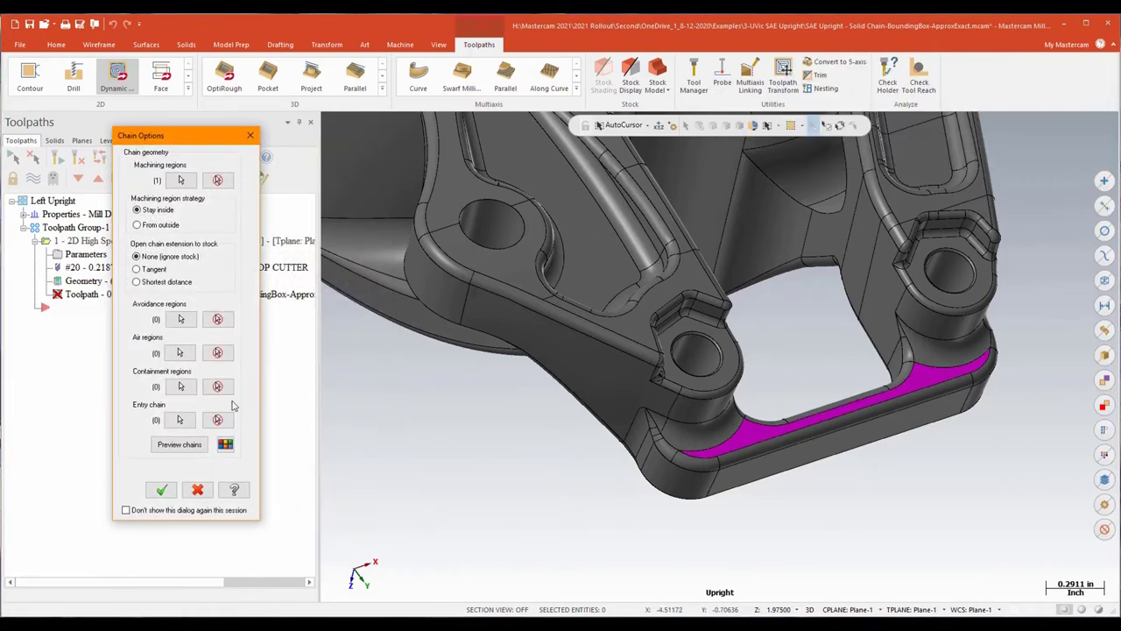
left_click(180, 445)
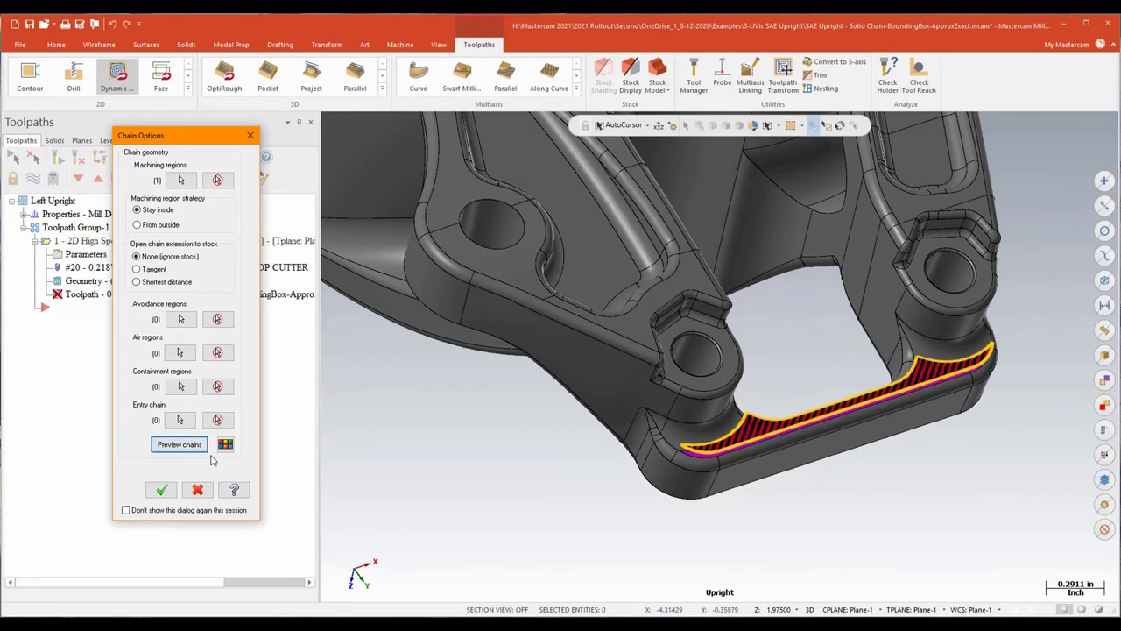
left_click(194, 449)
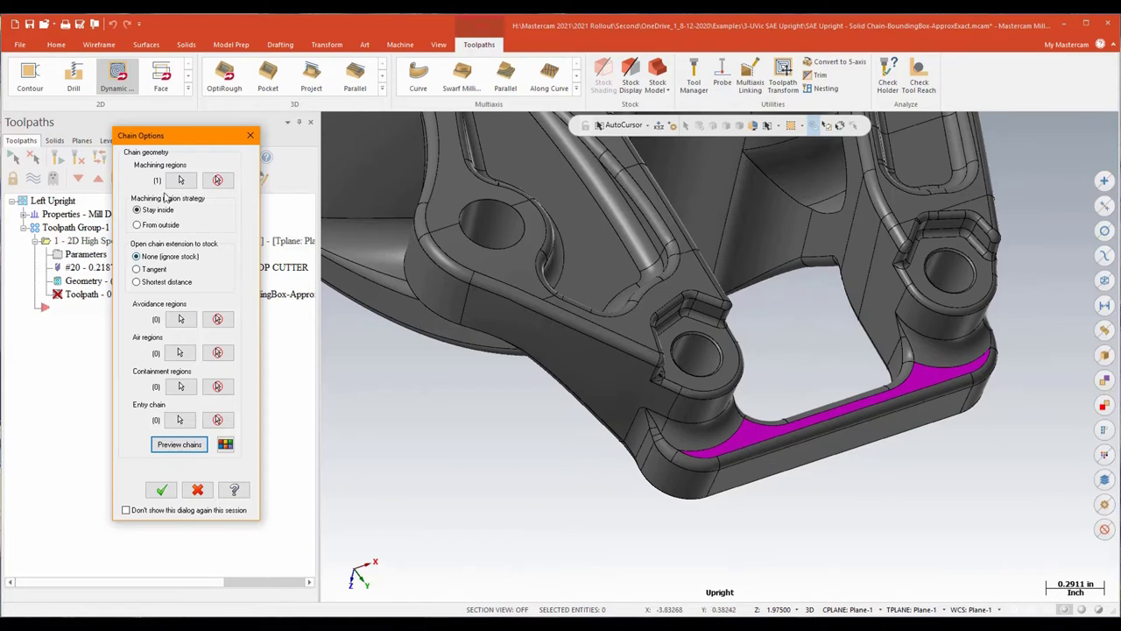
- Add the magenta face's outer open edges as an air region, preview the chains, and accept the chain options
left_click(180, 353)
left_click_drag(343, 151, 334, 109)
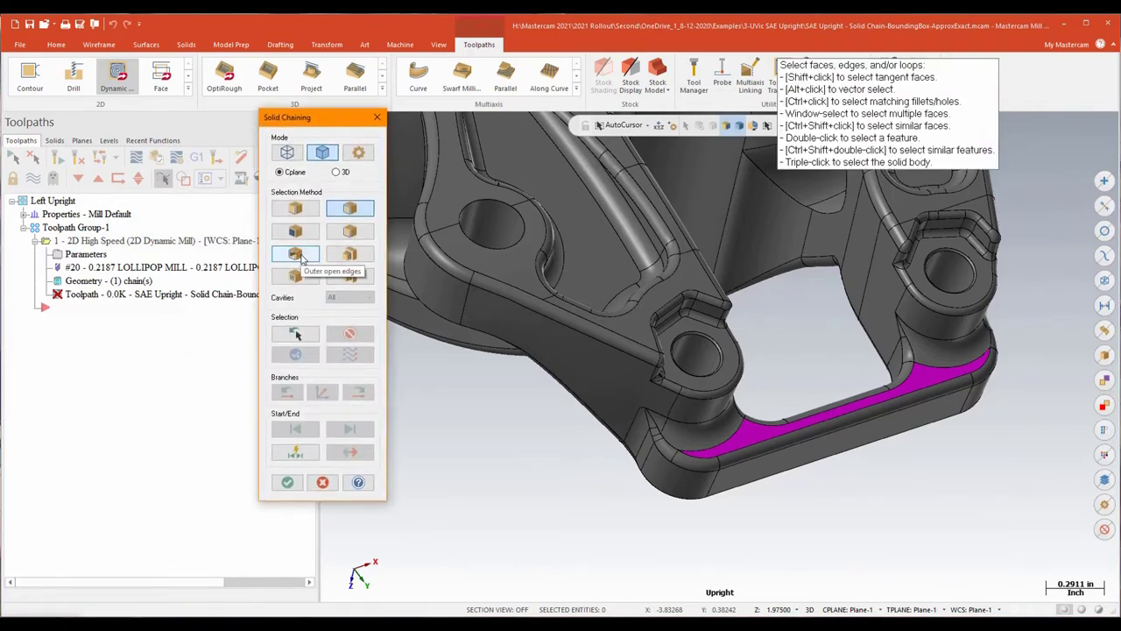
left_click(298, 255)
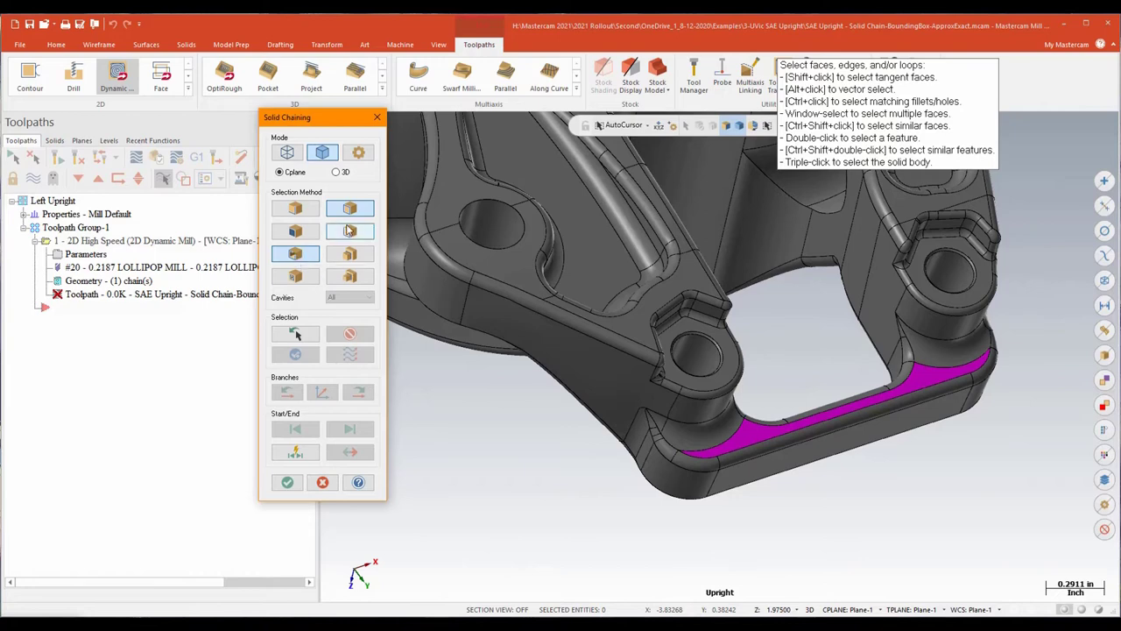
left_click(751, 436)
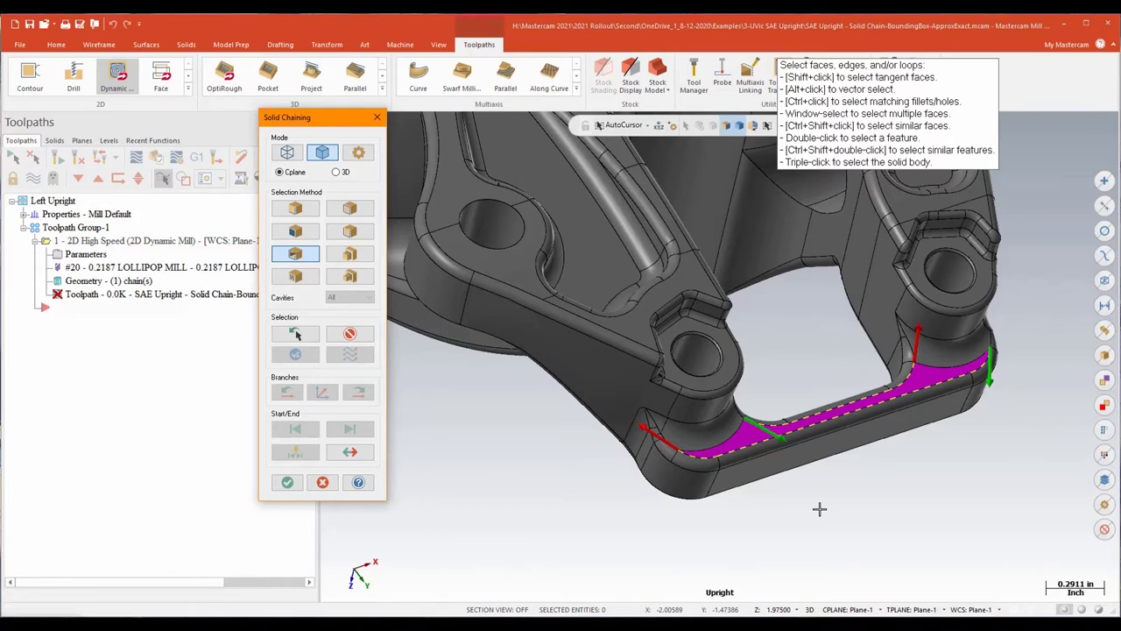
left_click(287, 481)
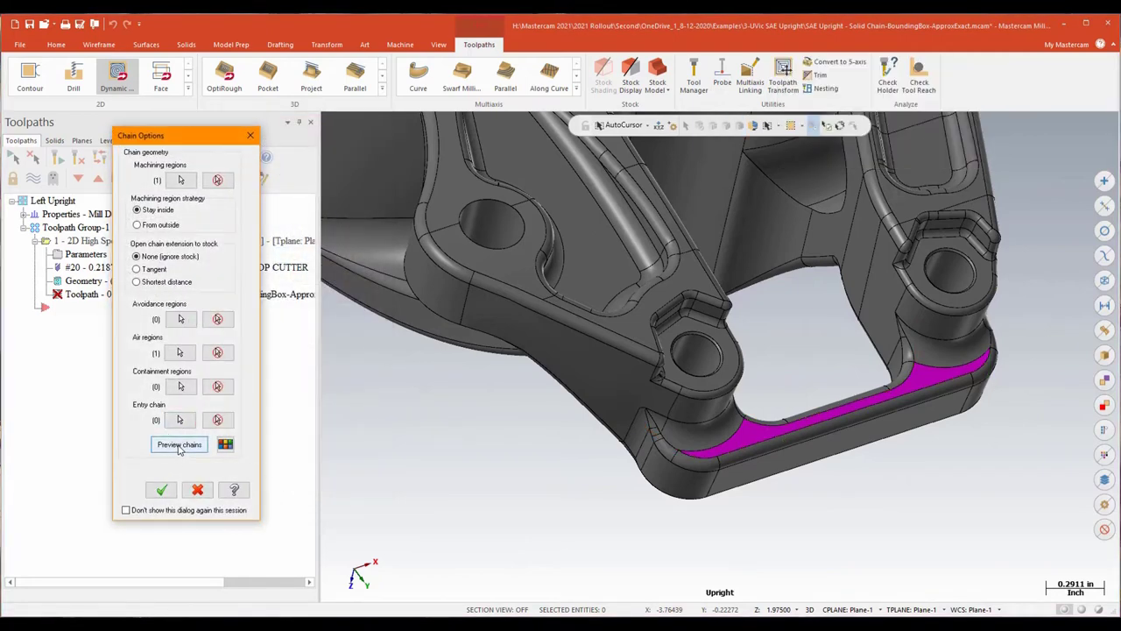
left_click(179, 446)
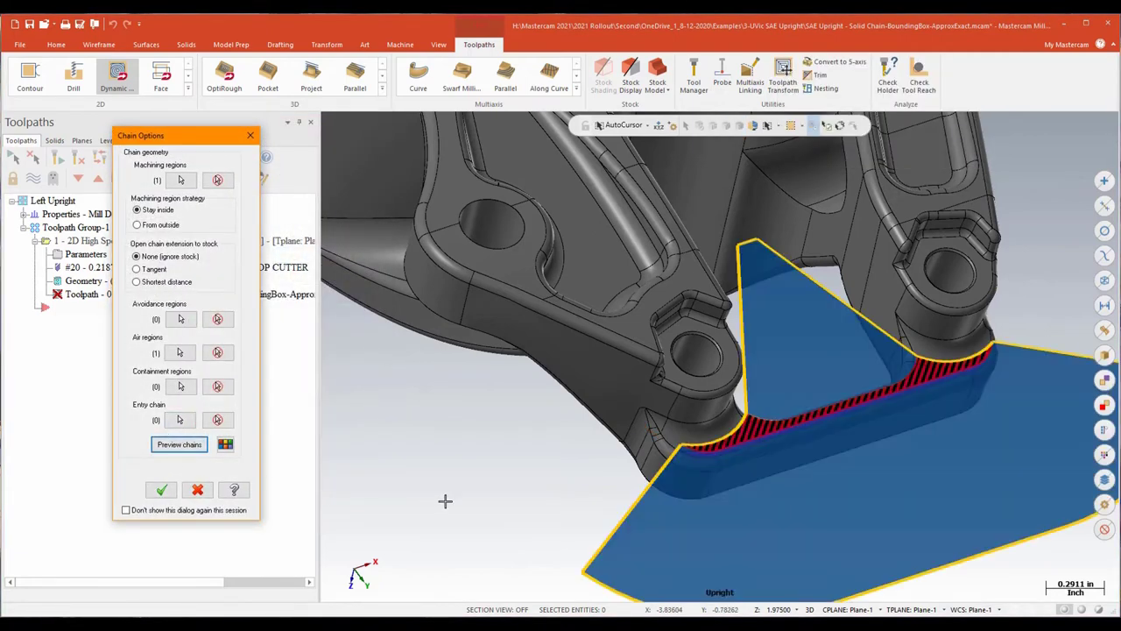
scroll(445, 501, "down", 3)
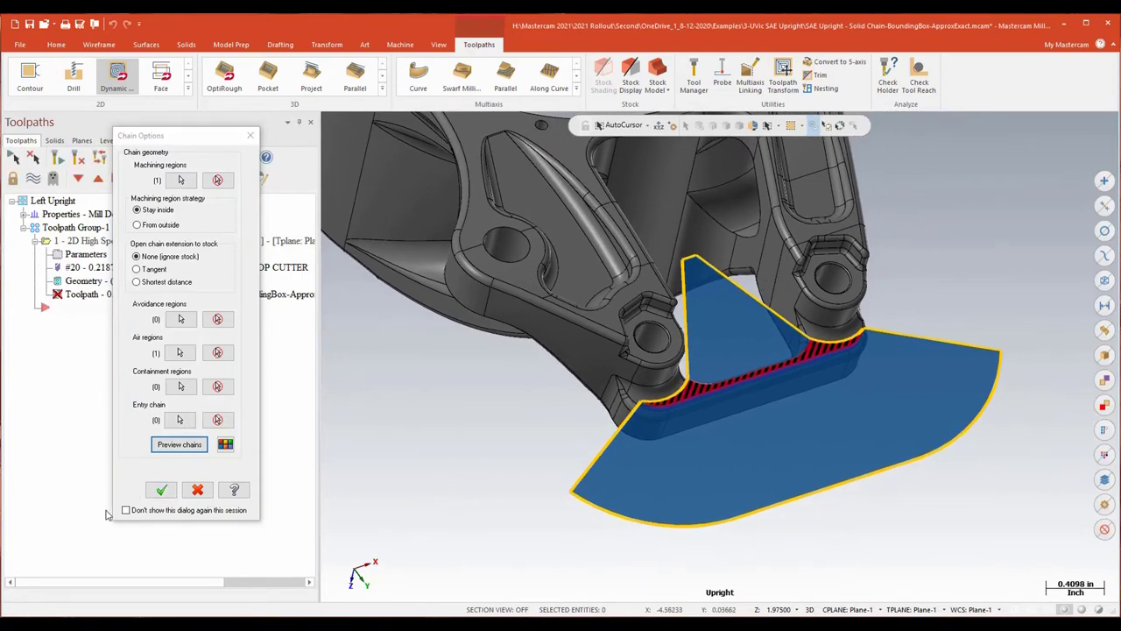
left_click(161, 489)
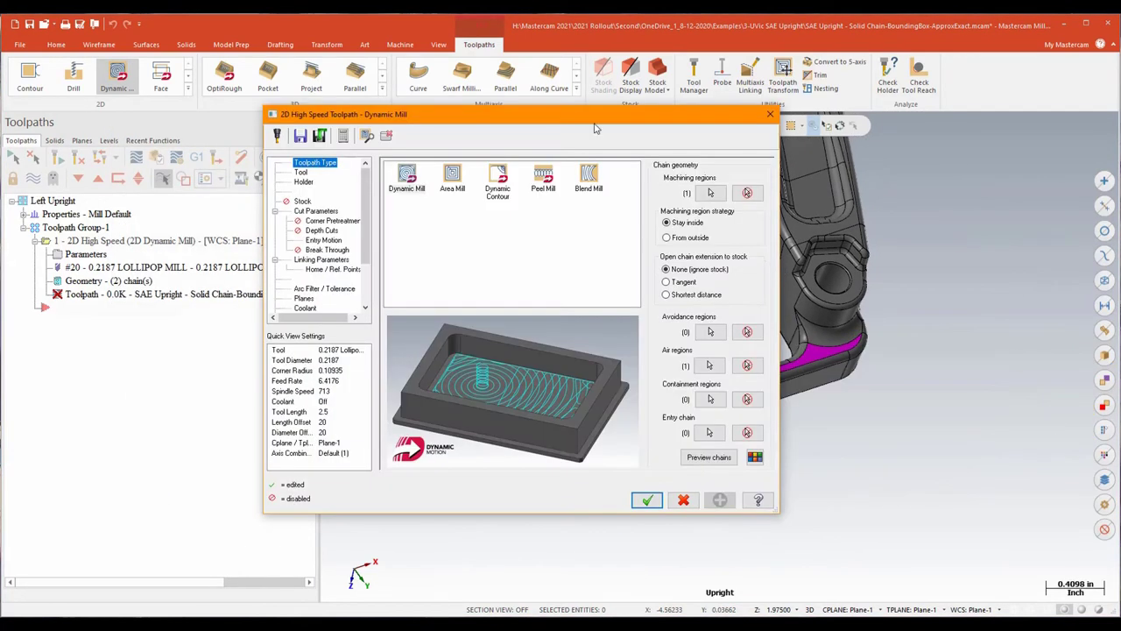
- Choose tool 345, the 1/2 BULL ENDMILL 0.0625 RAD, for the dynamic mill toolpath
left_click_drag(576, 115, 593, 116)
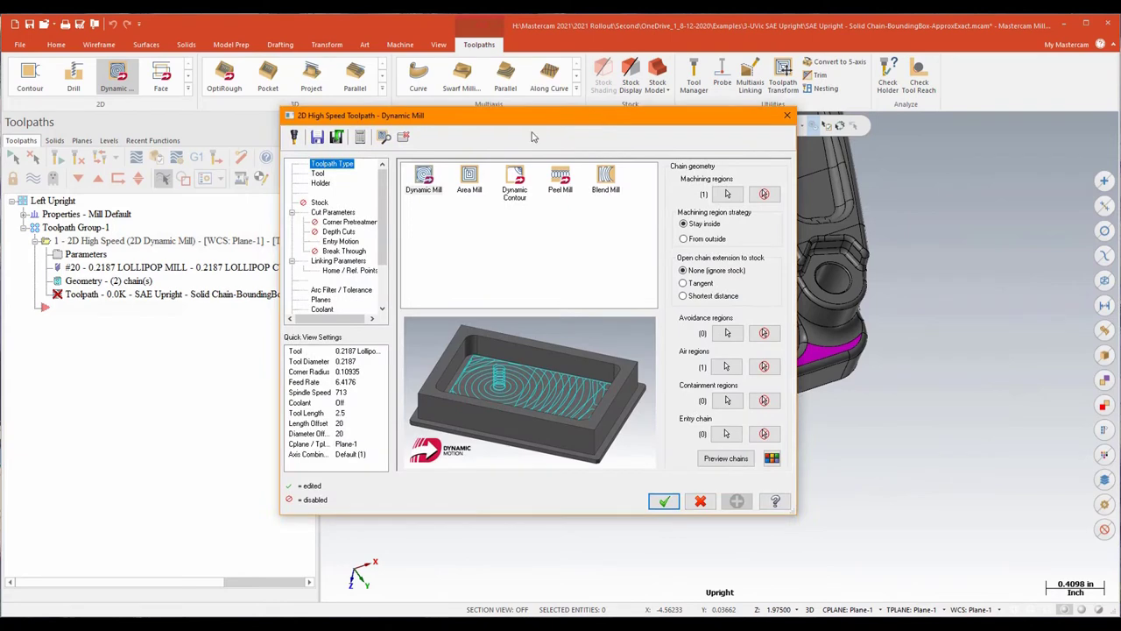
left_click(319, 173)
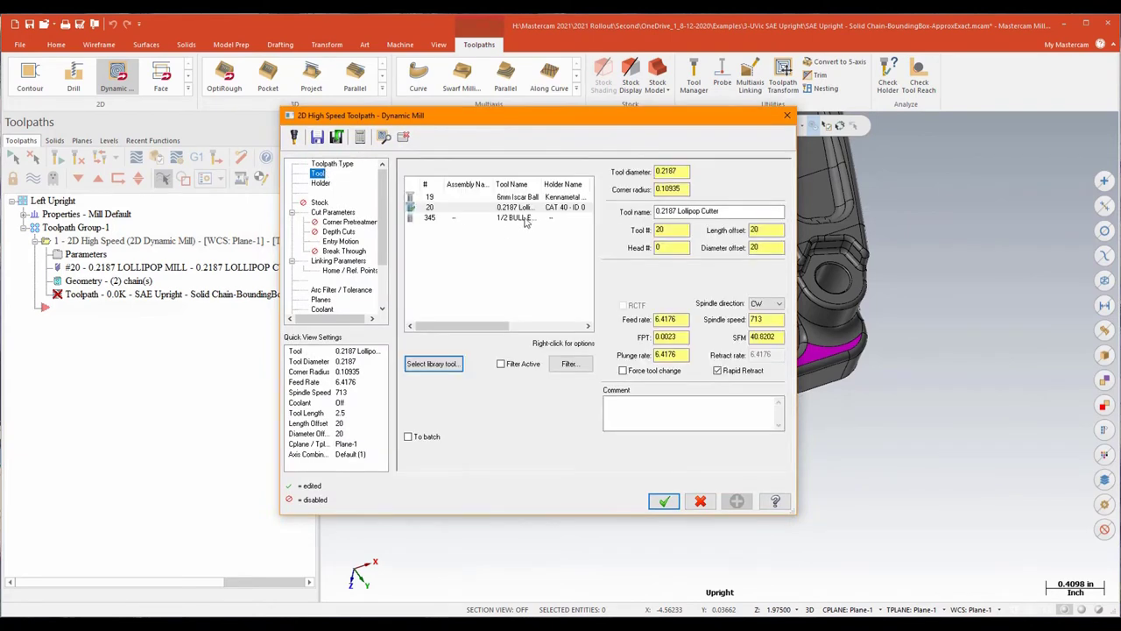
left_click(524, 219)
- Set the stock to leave on walls and on floors to 0 in the cut parameters
left_click(335, 213)
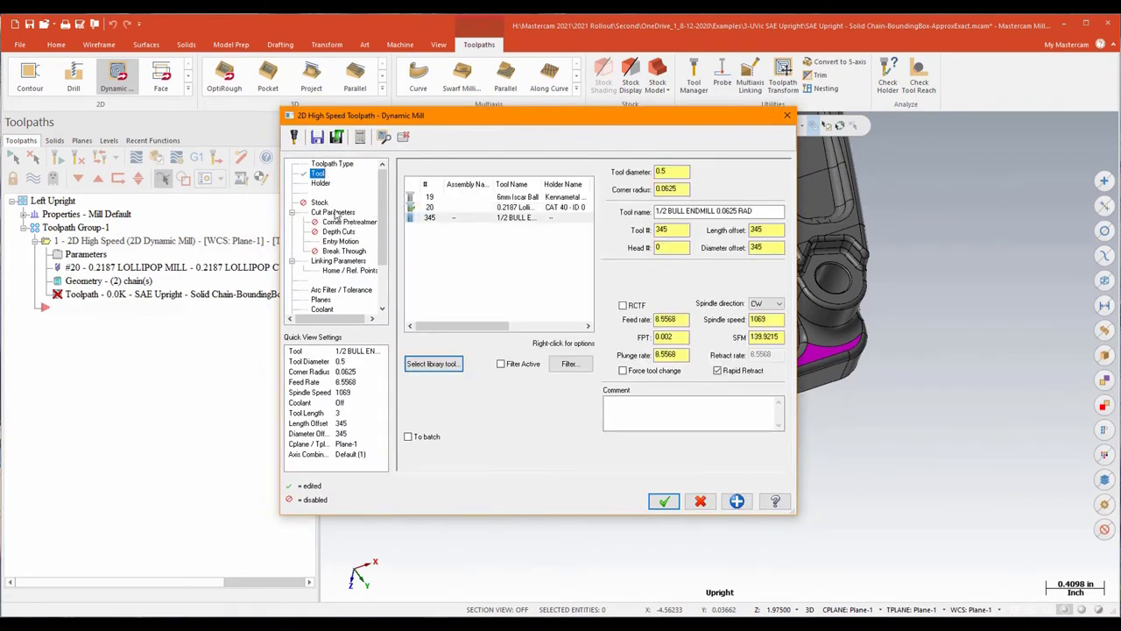
double_click(486, 278)
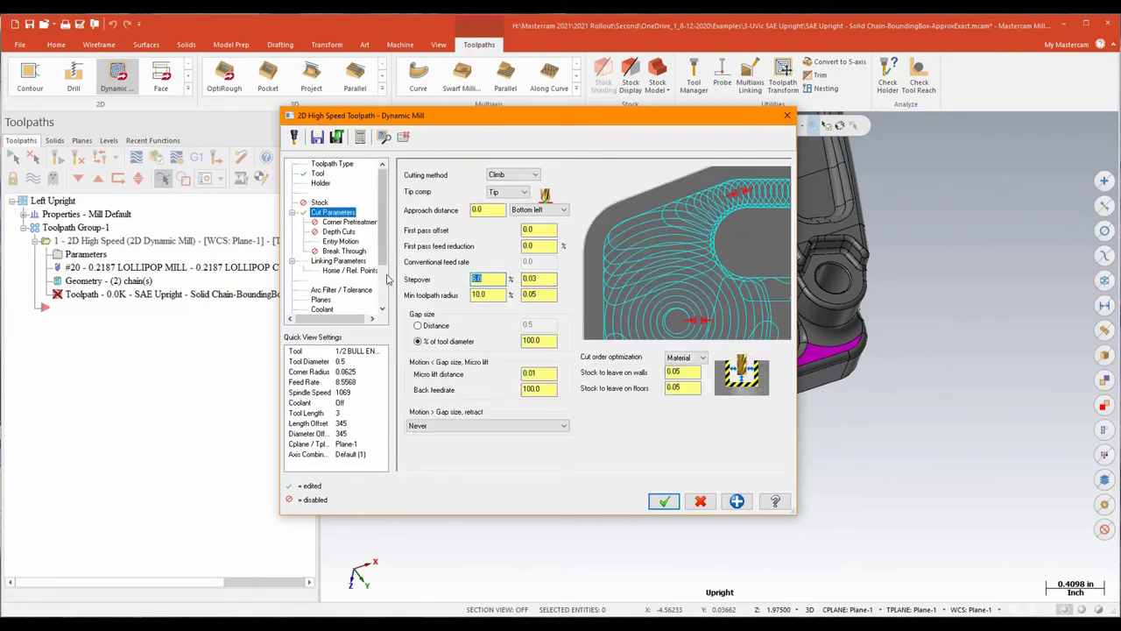
key("Tab")
key("Tab")
key("Tab")
key("Tab")
key("Tab")
key("Tab")
key("Tab")
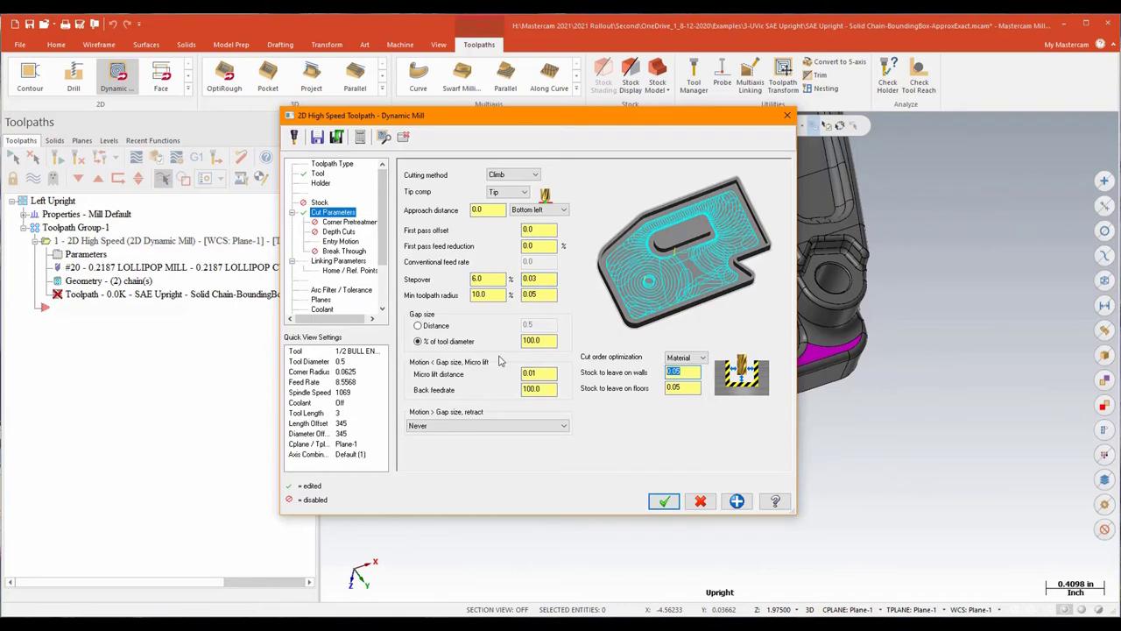
type("0")
key("Tab")
type("0")
key("Tab")
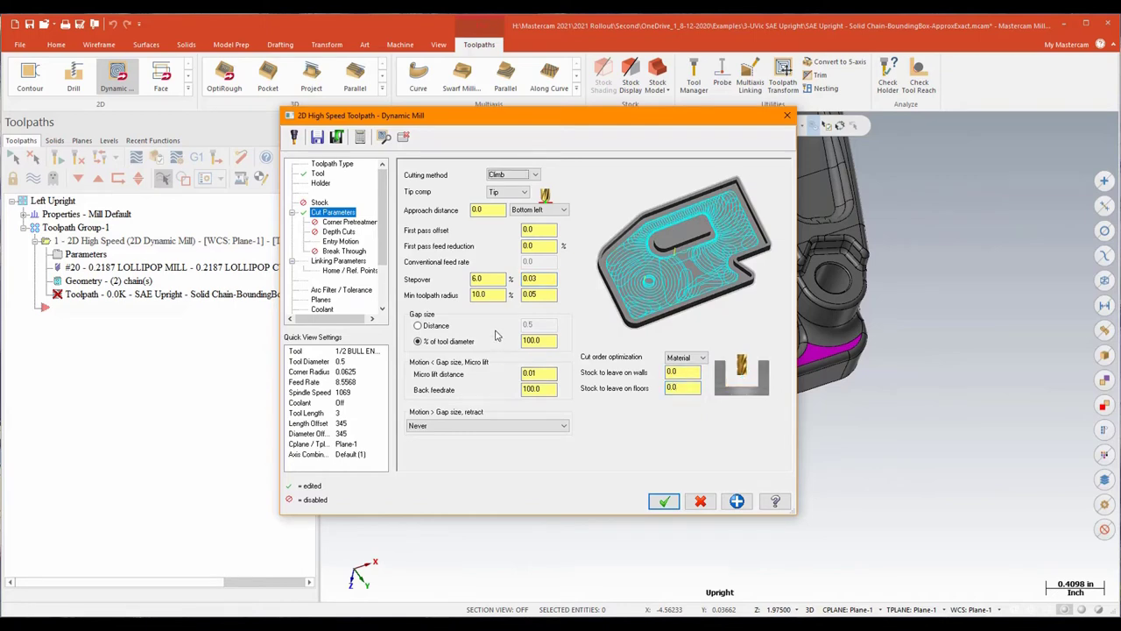
- Make the top of stock and retract heights incremental in the linking parameters
left_click(350, 263)
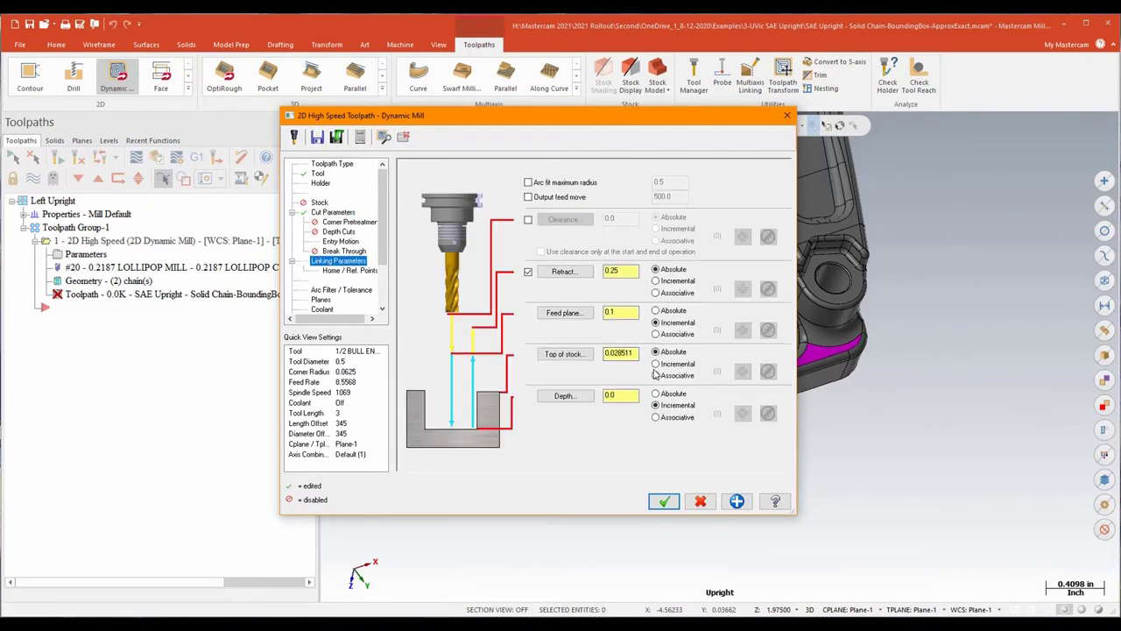
left_click(656, 364)
left_click(655, 280)
- Enable line/arc filtering with the cut tolerance at 50 %, then accept and generate the dynamic mill toolpath
left_click(340, 291)
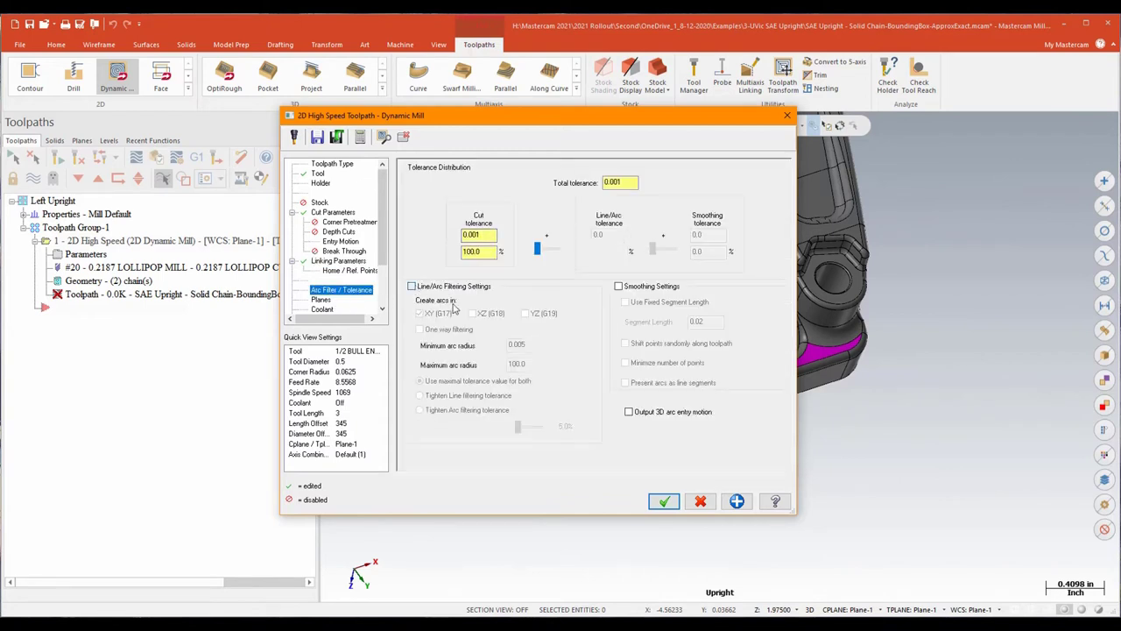
double_click(473, 253)
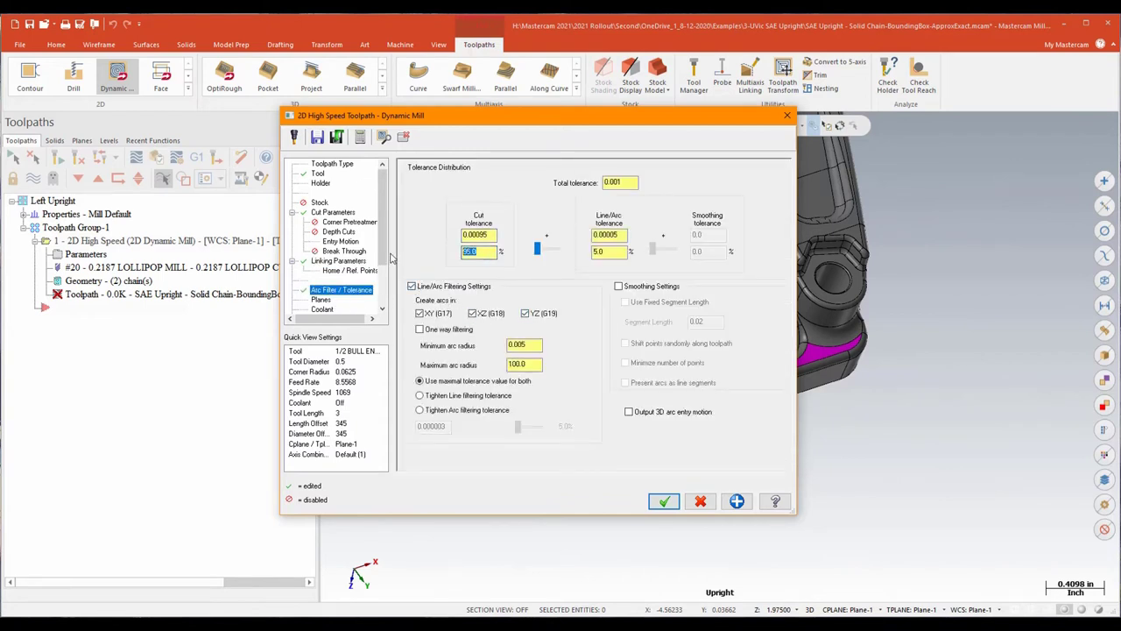
type("50")
key("Return")
left_click(664, 500)
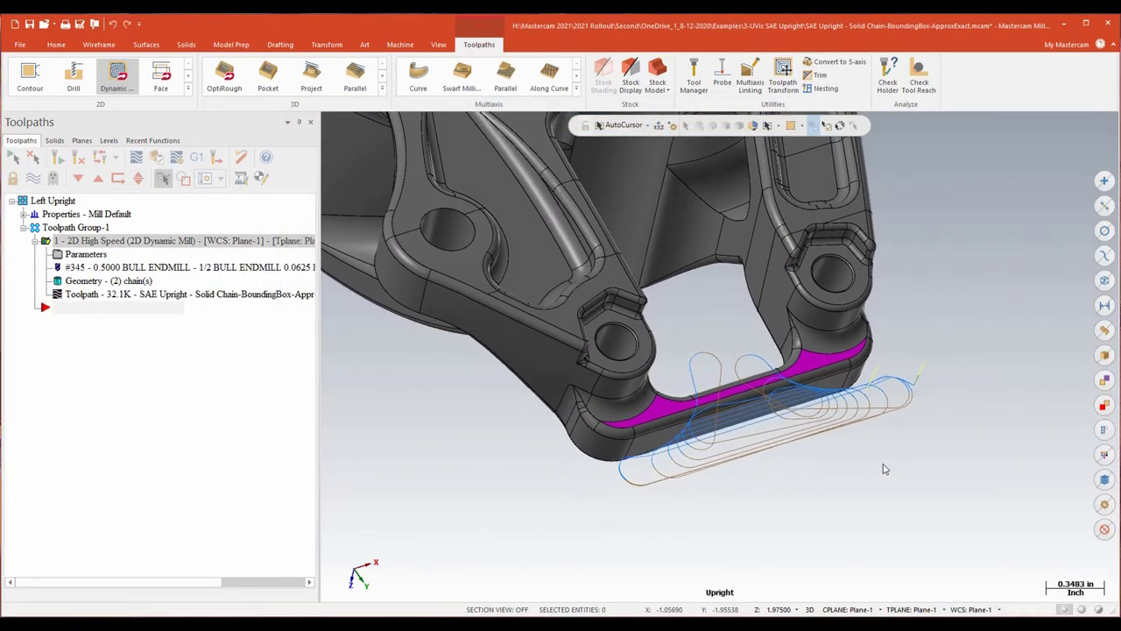
- Backplot the dynamic mill operation and play its tool motion along the magenta face, then close the backplot
left_click(139, 160)
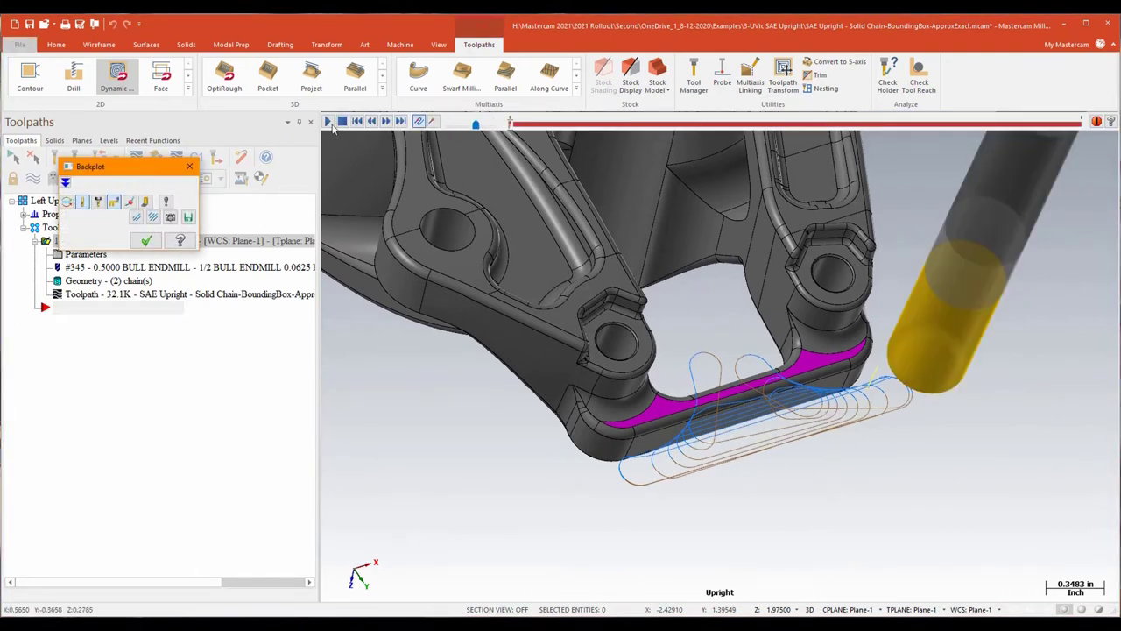
left_click(329, 122)
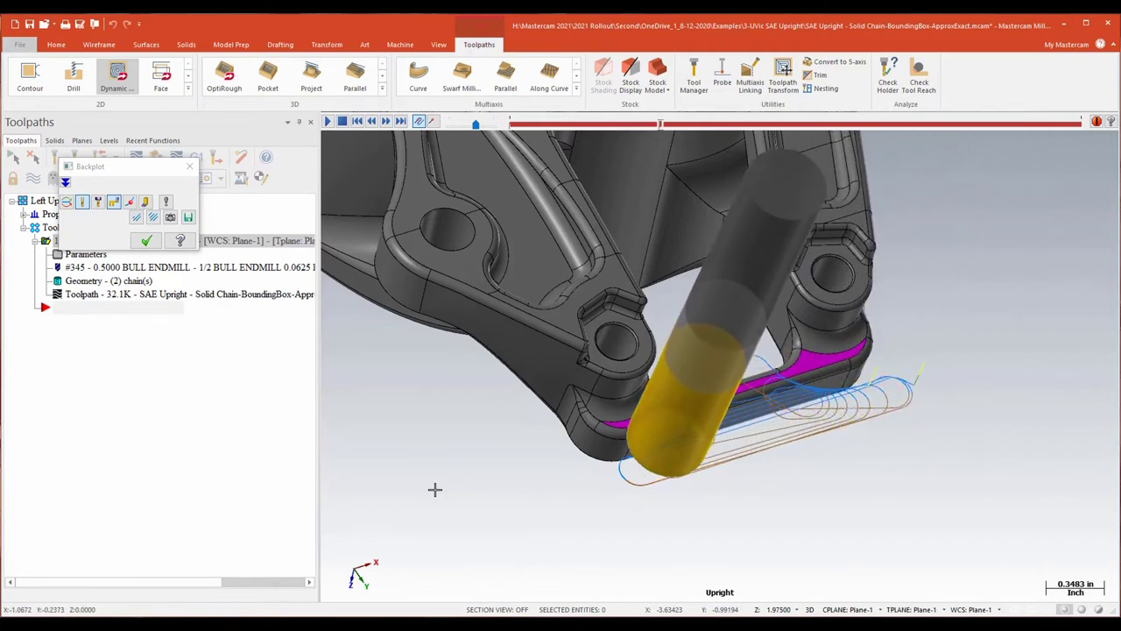
left_click(146, 241)
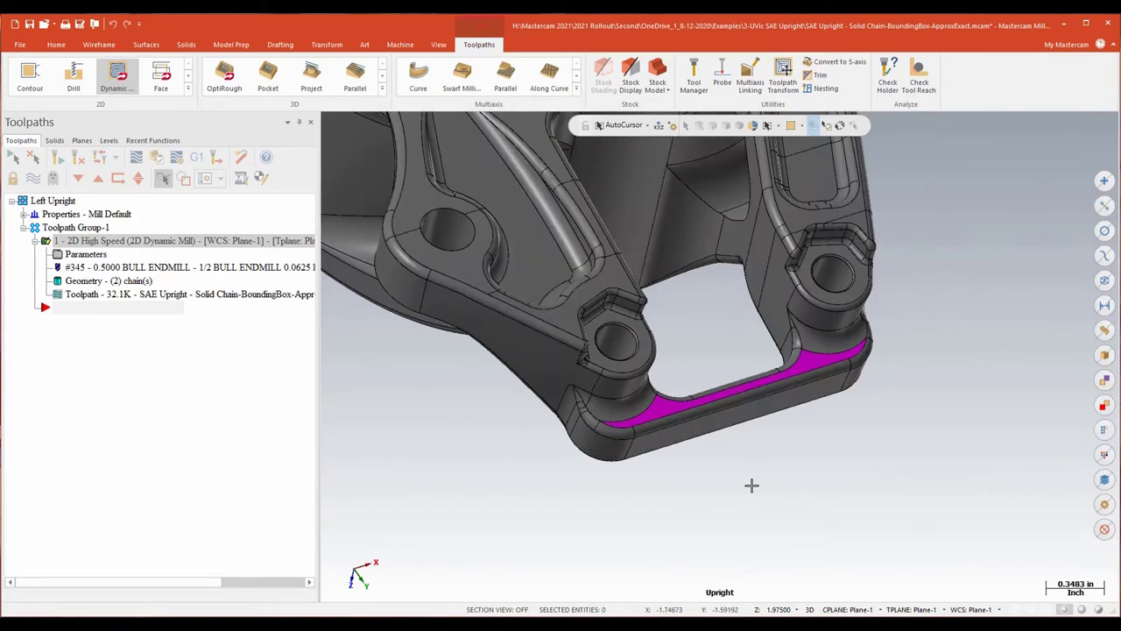
- Start a 2D Contour toolpath and chain the magenta face's outer shared edges along both bosses
left_click(29, 77)
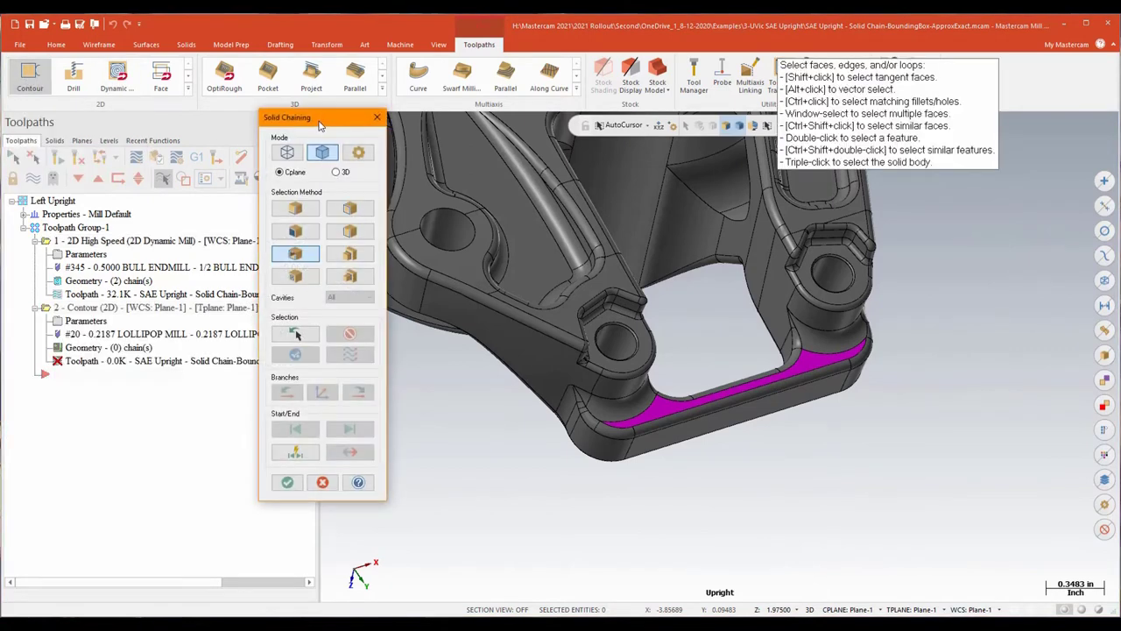
left_click_drag(320, 124, 320, 137)
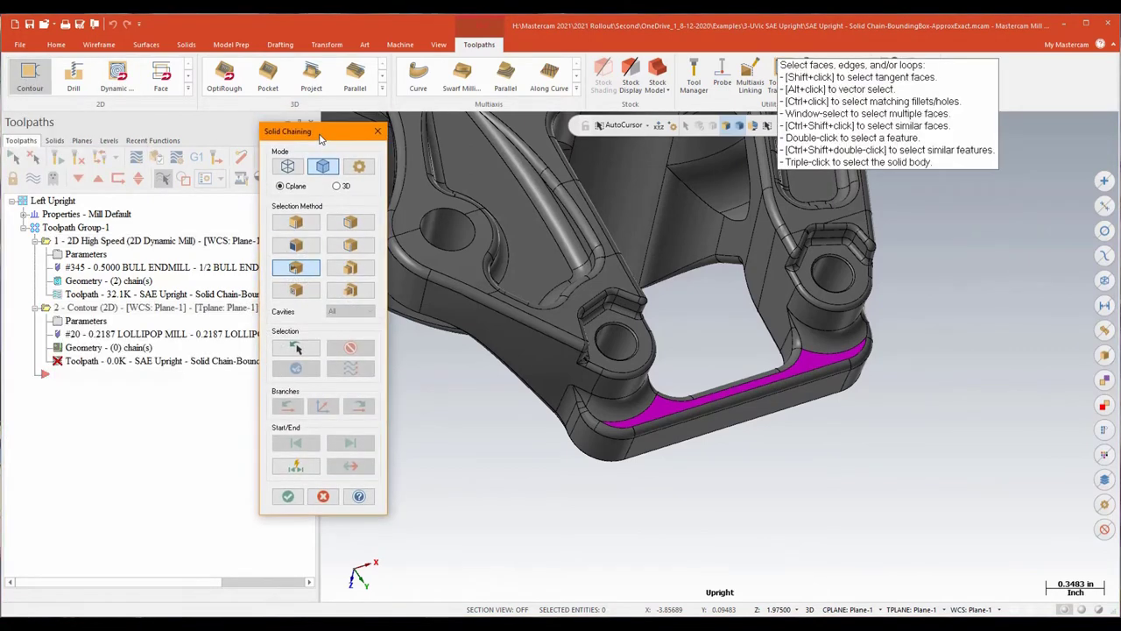
left_click(347, 270)
left_click(669, 414)
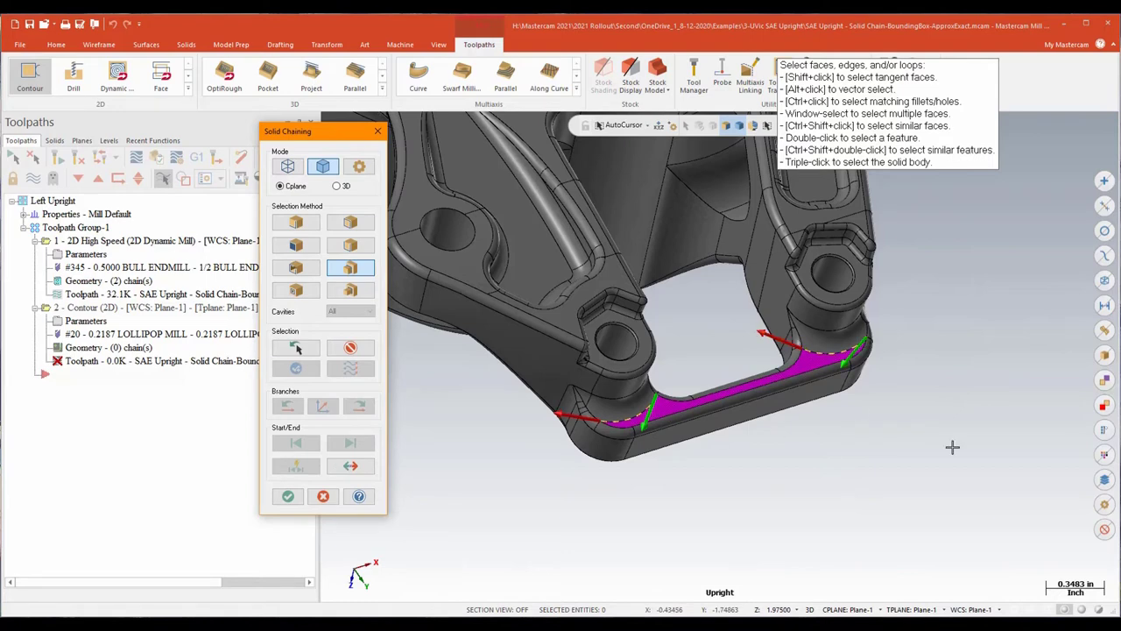
left_click(287, 496)
- Assign the 1/2 bull endmill, tool 345, to the contour operation and review its cut and lead in/out parameters
left_click(318, 175)
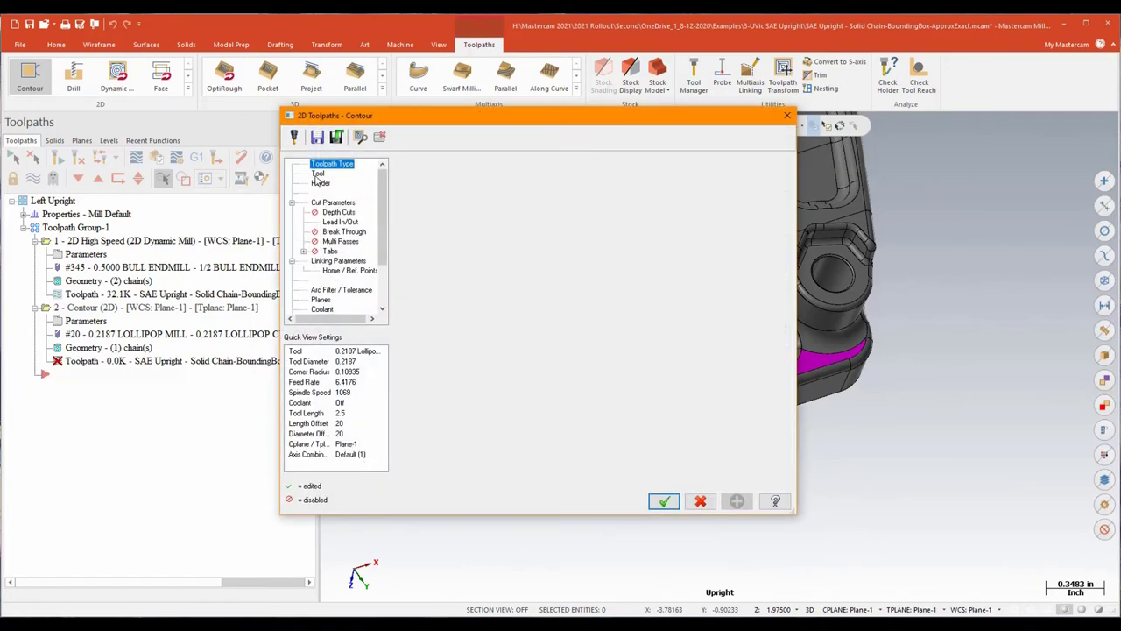
left_click(508, 218)
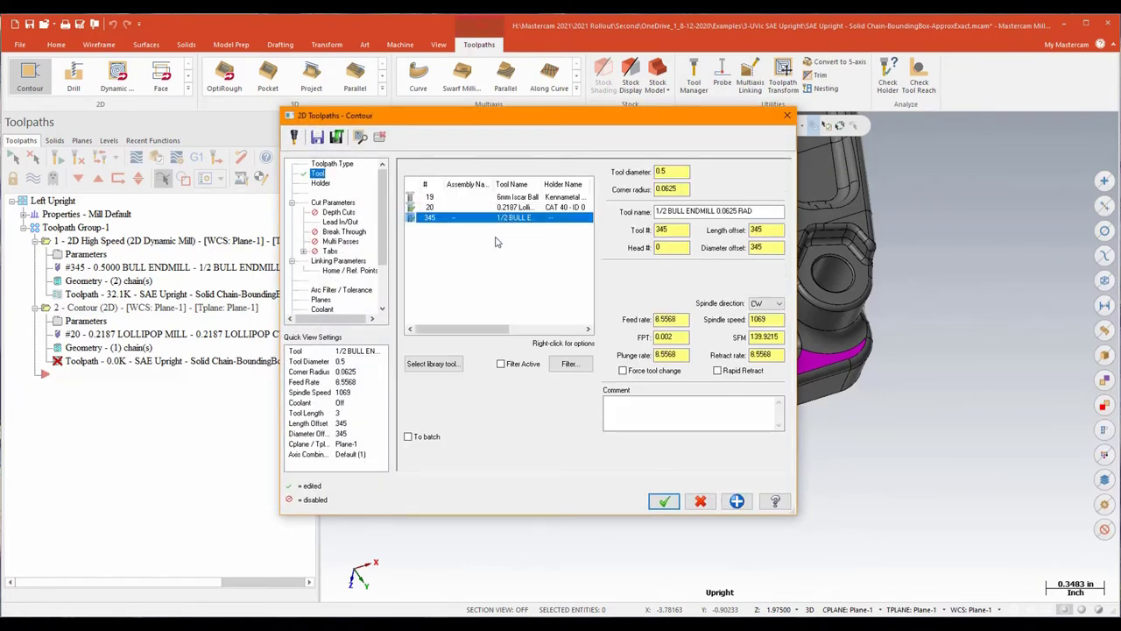
left_click(327, 204)
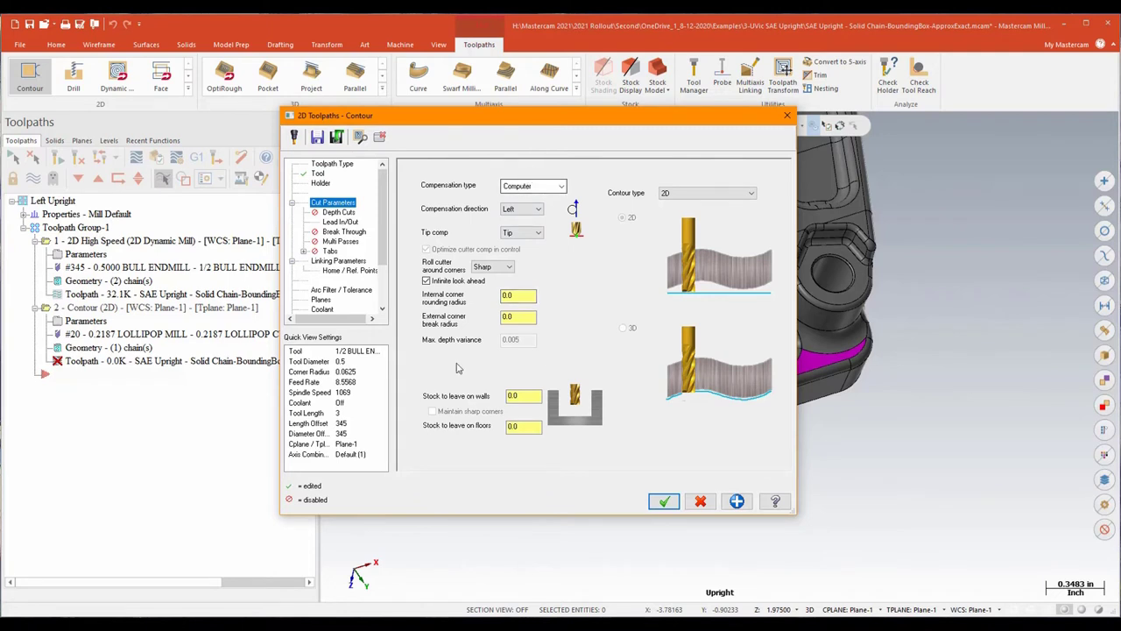
left_click(346, 223)
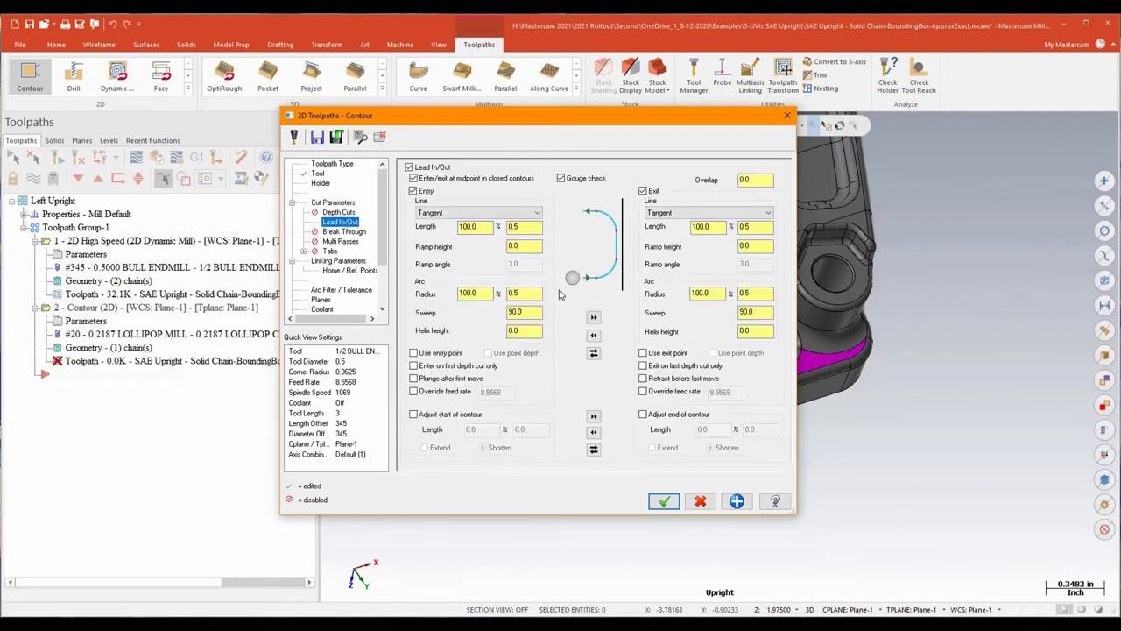
- Make the contour's top of stock incremental in the linking parameters, then accept and generate the toolpath
left_click(338, 262)
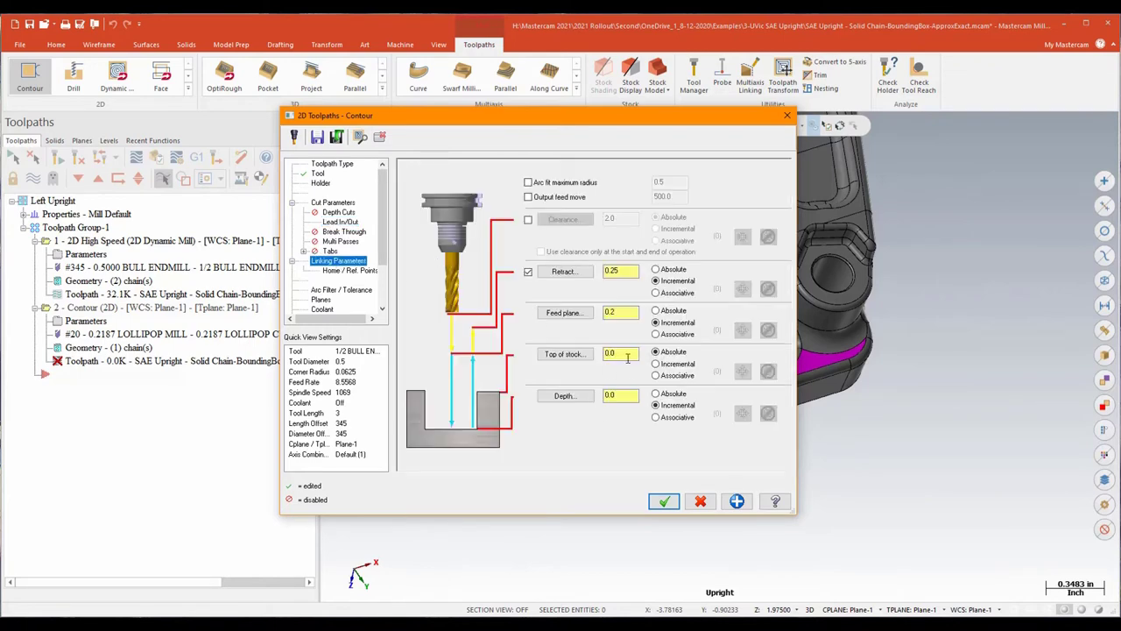
left_click(655, 364)
left_click(664, 501)
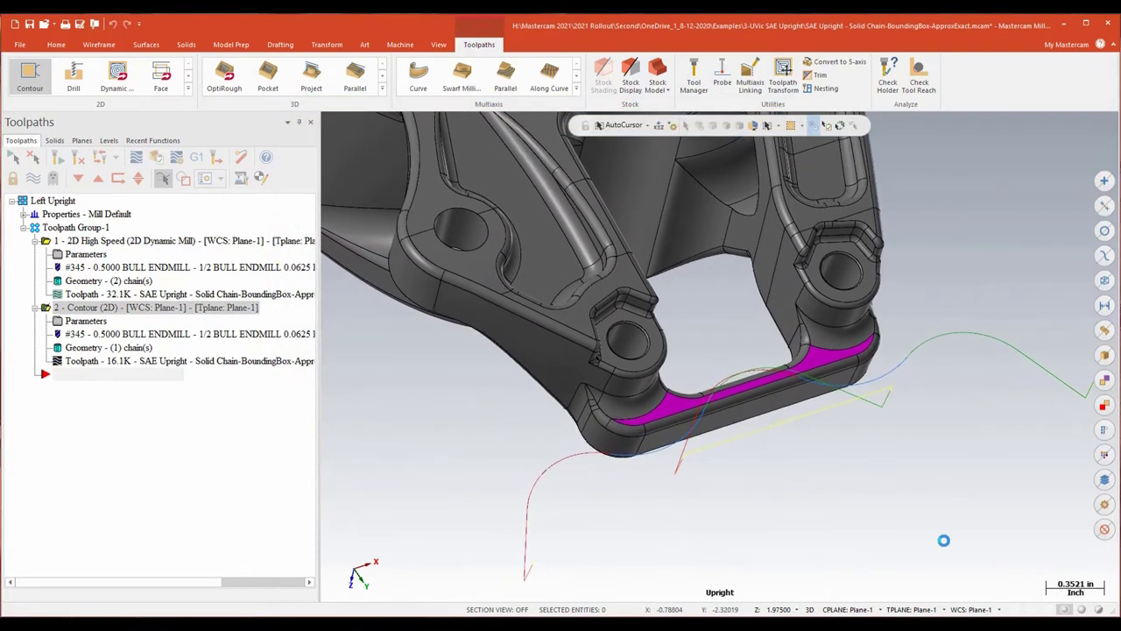
- Backplot the contour operation and play its tool motion along the magenta face
left_click(137, 178)
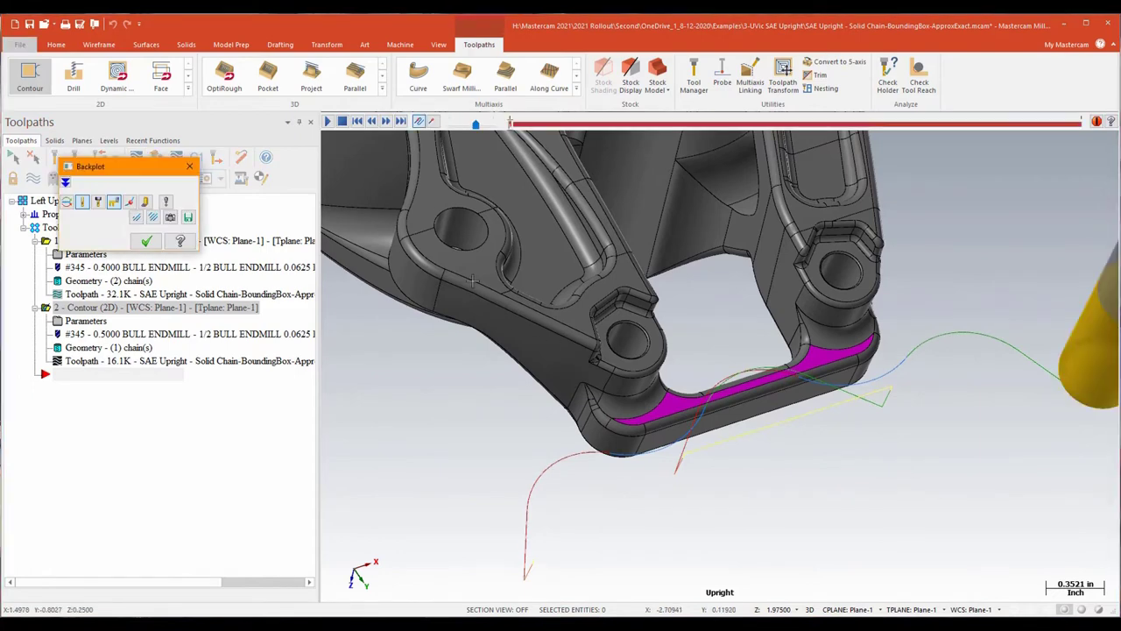
left_click(327, 121)
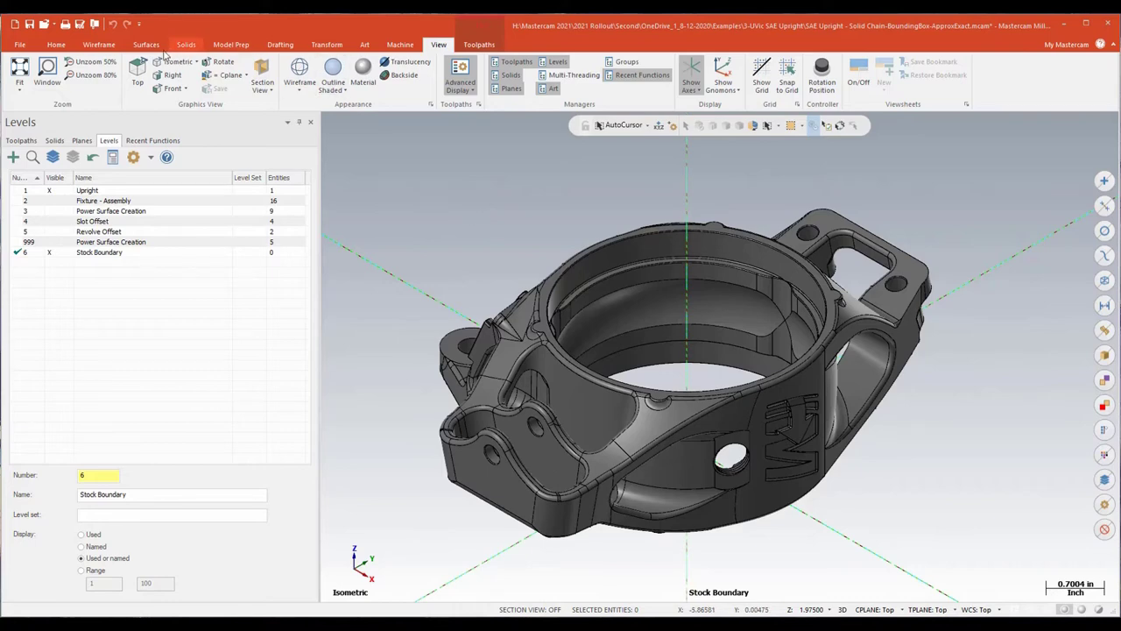
- Preview a rectangular bounding box around the upright solid, oriented to the construction plane, and check it from the top and at an angle
right_click(427, 181)
left_click(459, 248)
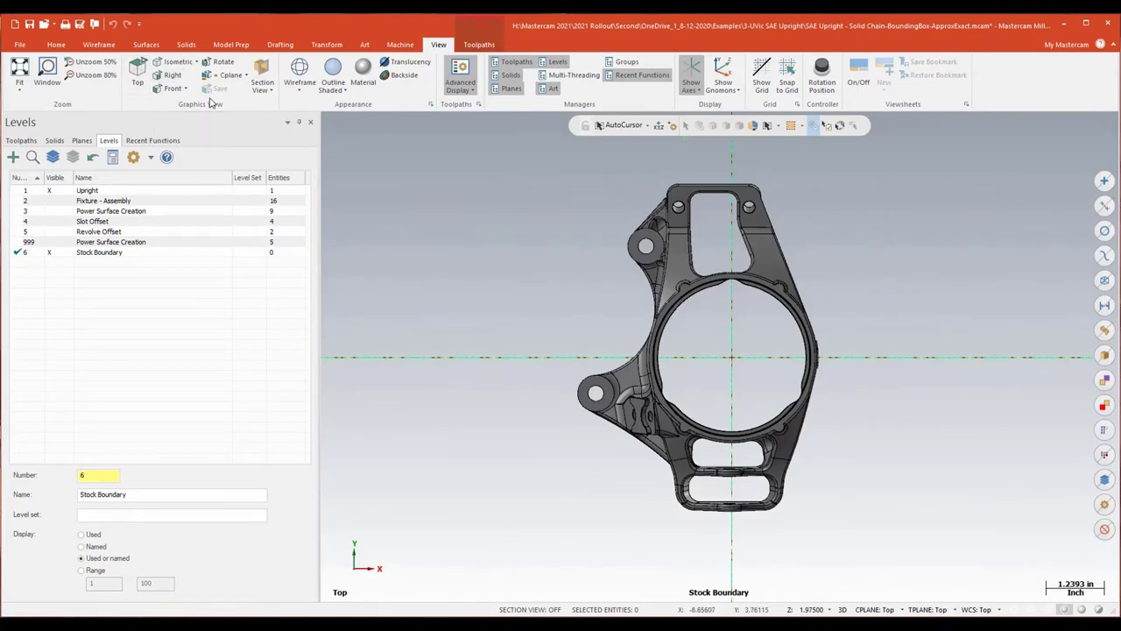
left_click(99, 44)
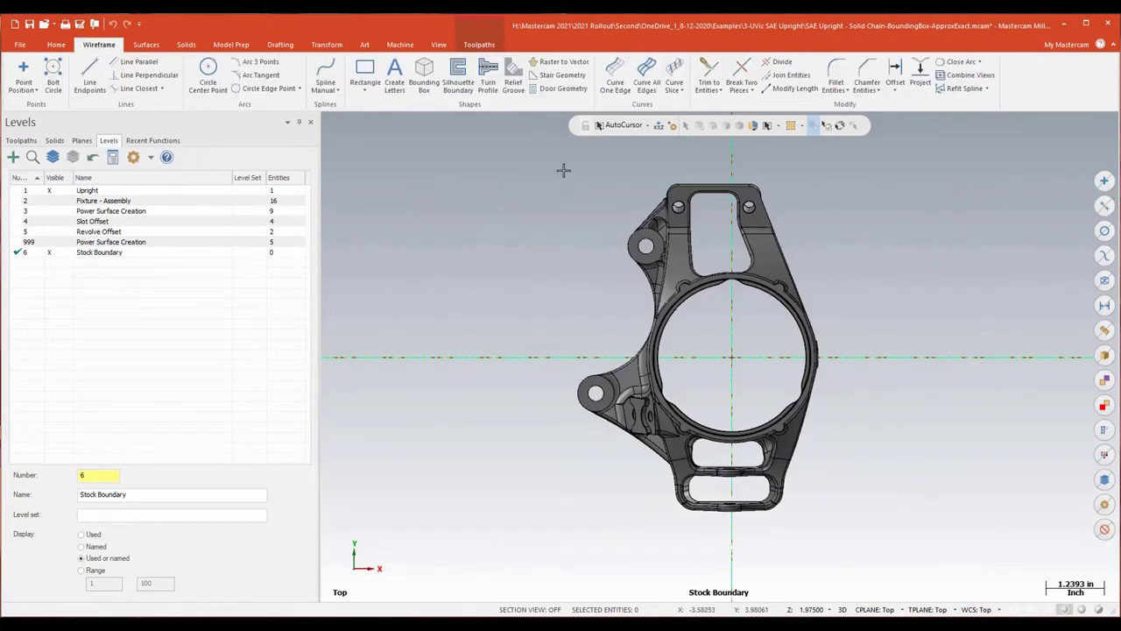
left_click(673, 267)
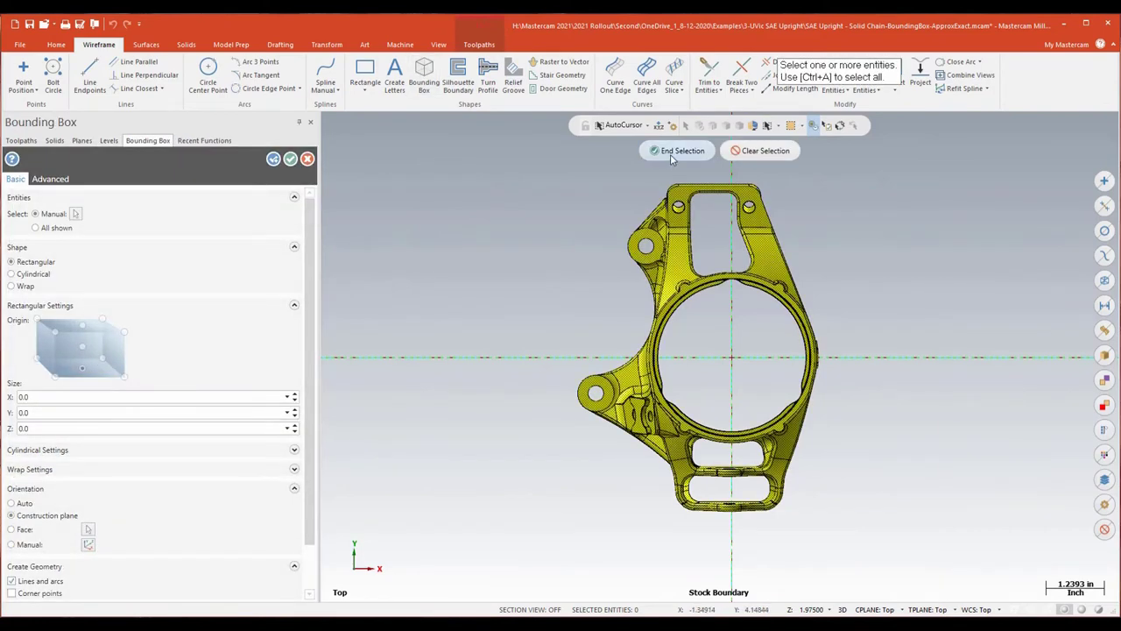
left_click(672, 153)
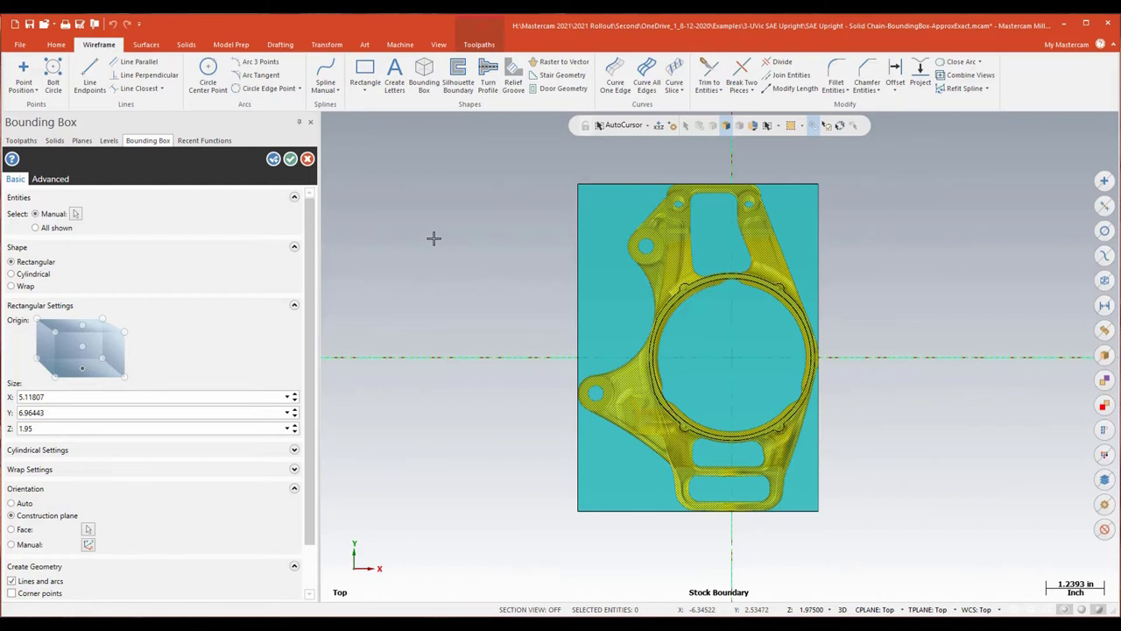
key("alt+7")
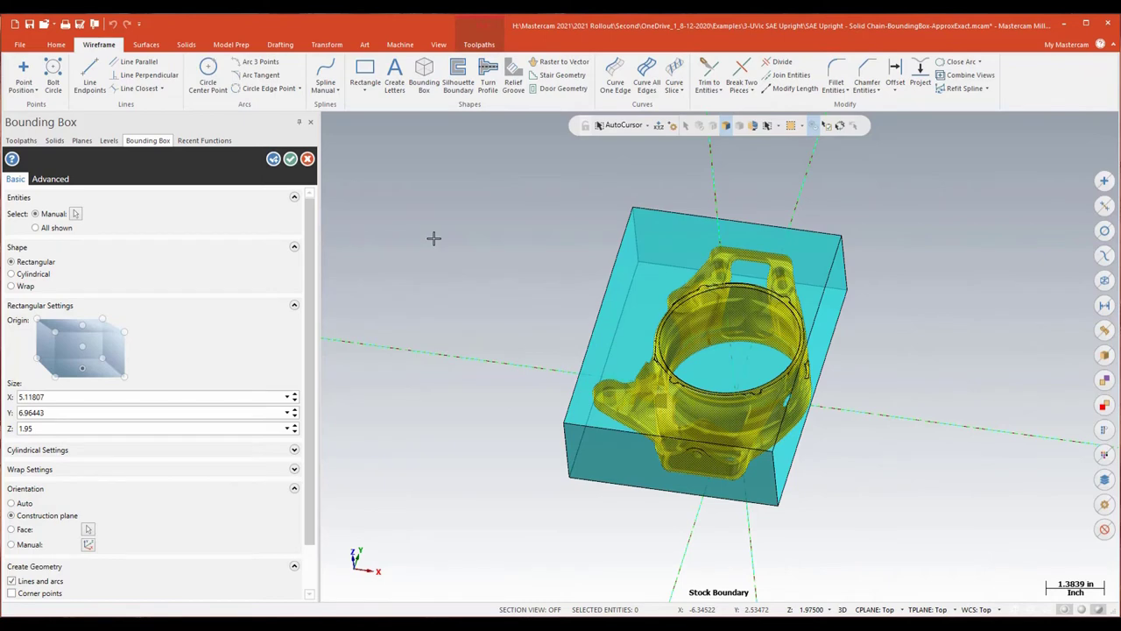
key("Right")
key("Right")
key("Right")
key("Right")
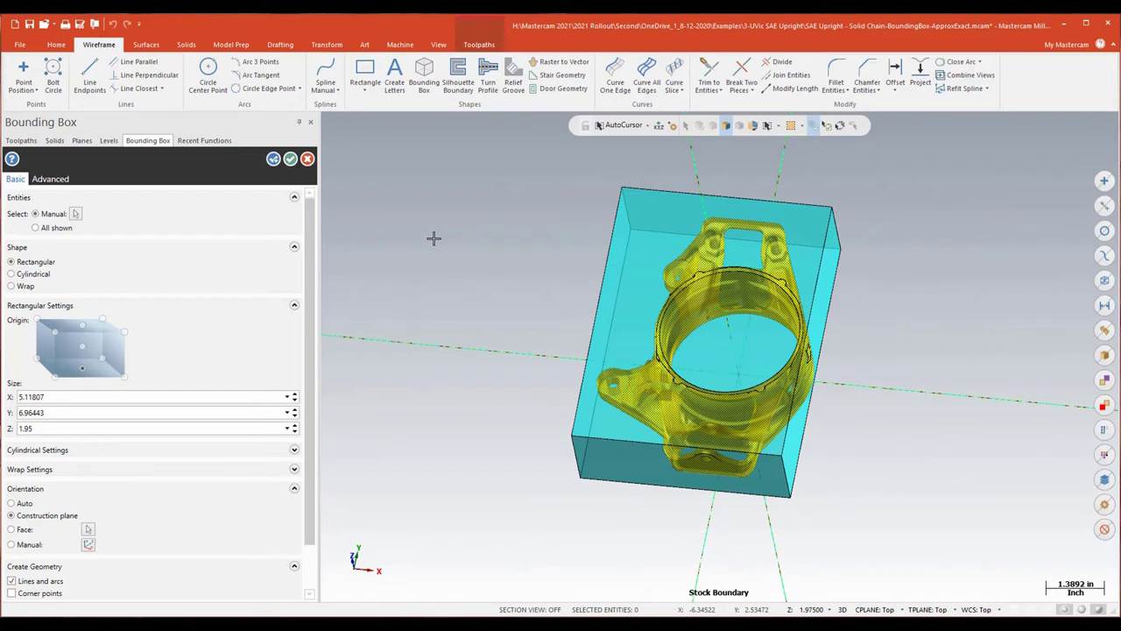
- Compare the Auto and Construction plane orientations of the rectangular bounding box around the upright
left_click(11, 503)
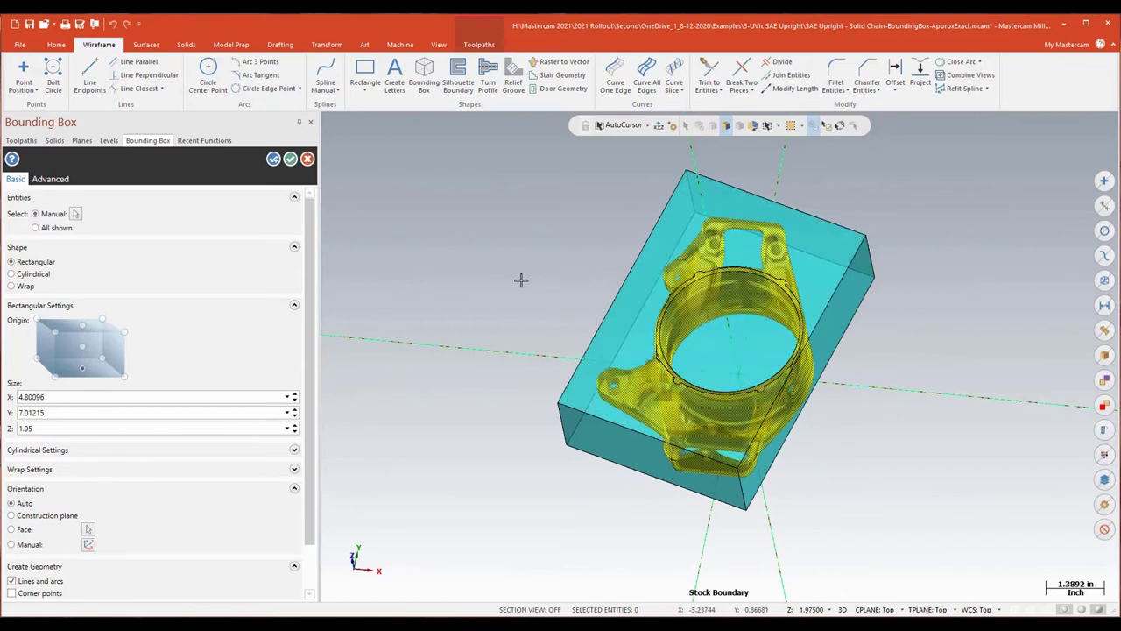
key("alt+1")
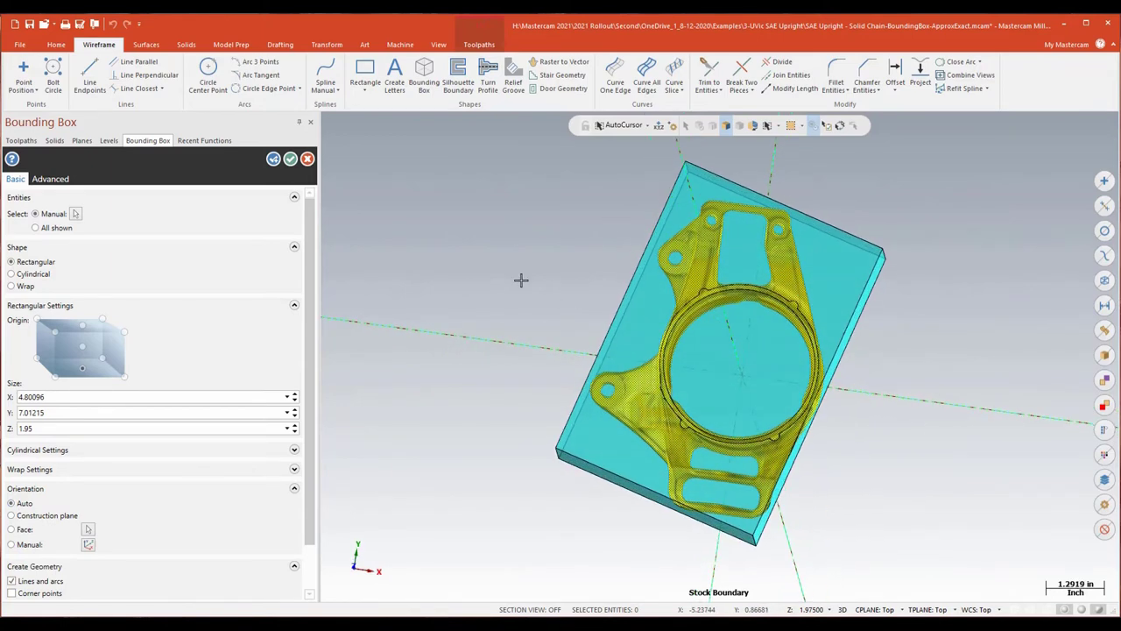
key("alt+7")
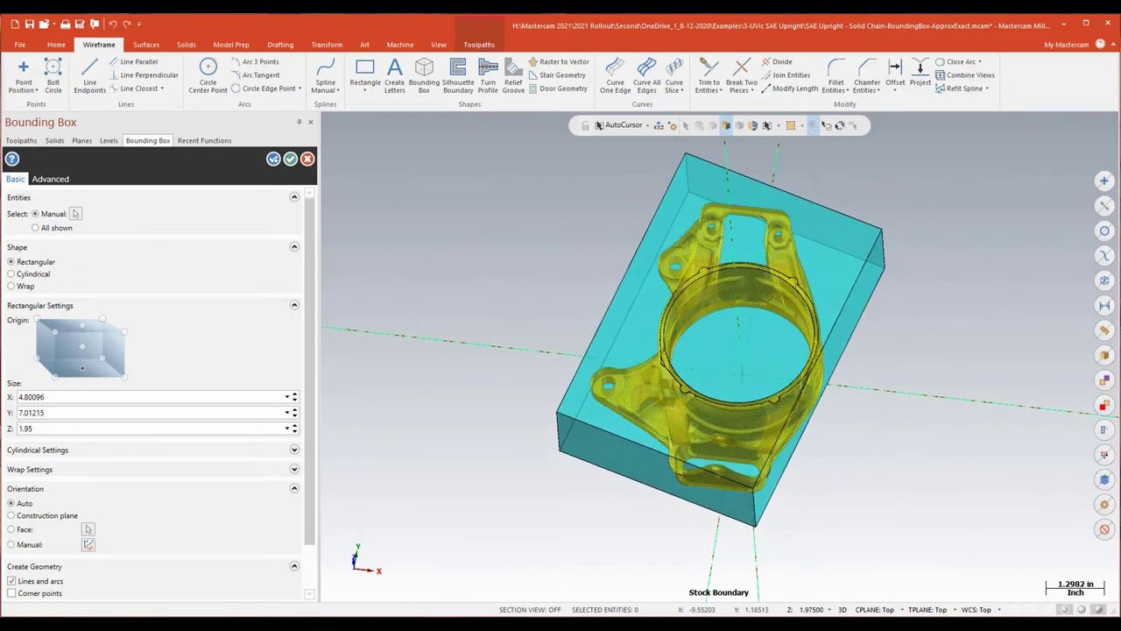
left_click(12, 516)
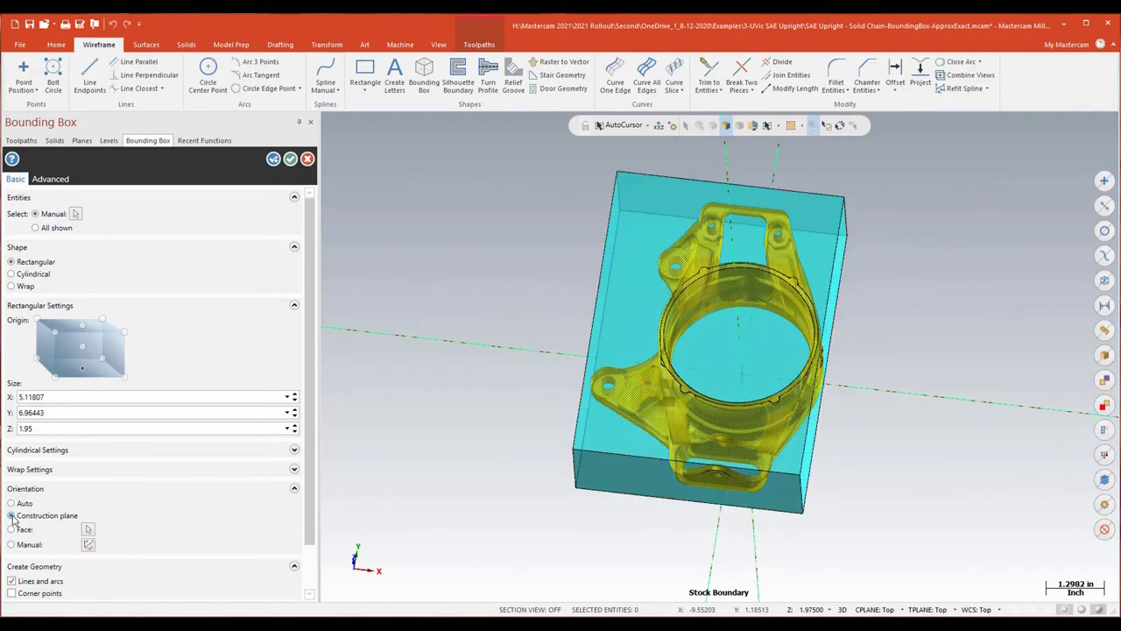
left_click(11, 503)
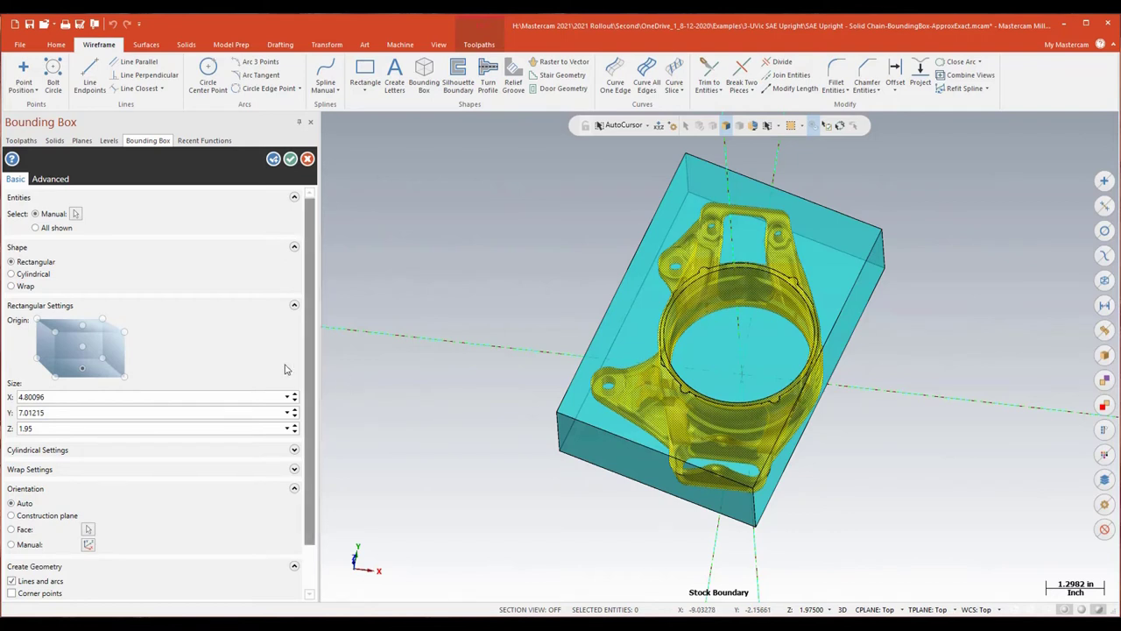
left_click(20, 518)
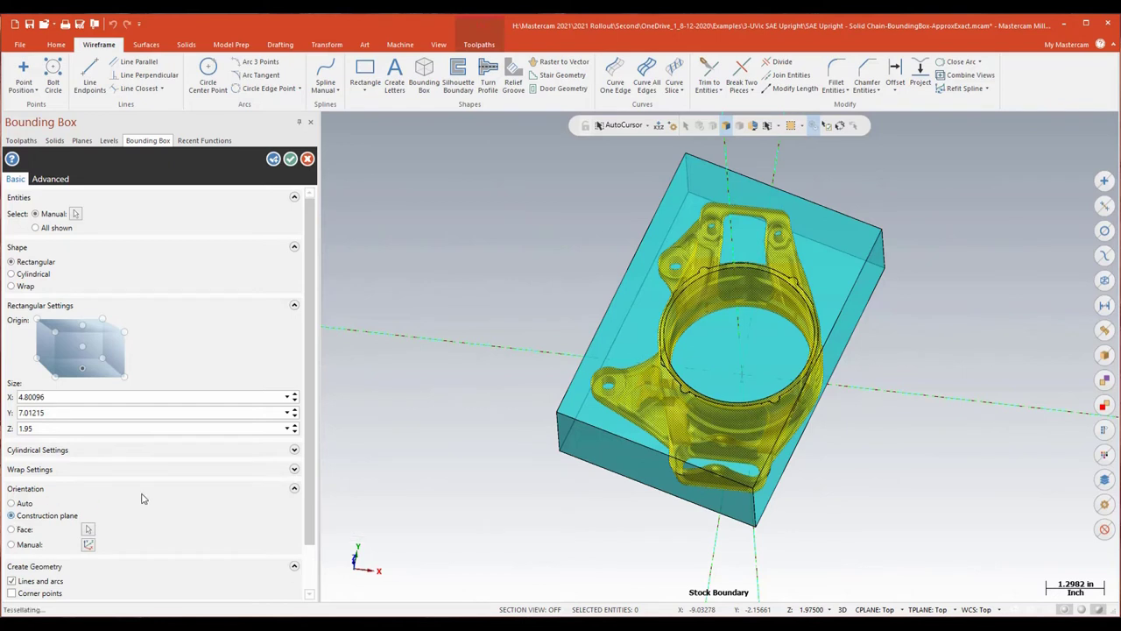
- Change the bounding box shape to Wrap, inspecting the Minimum volume option before choosing Silhouette boundary
left_click(11, 286)
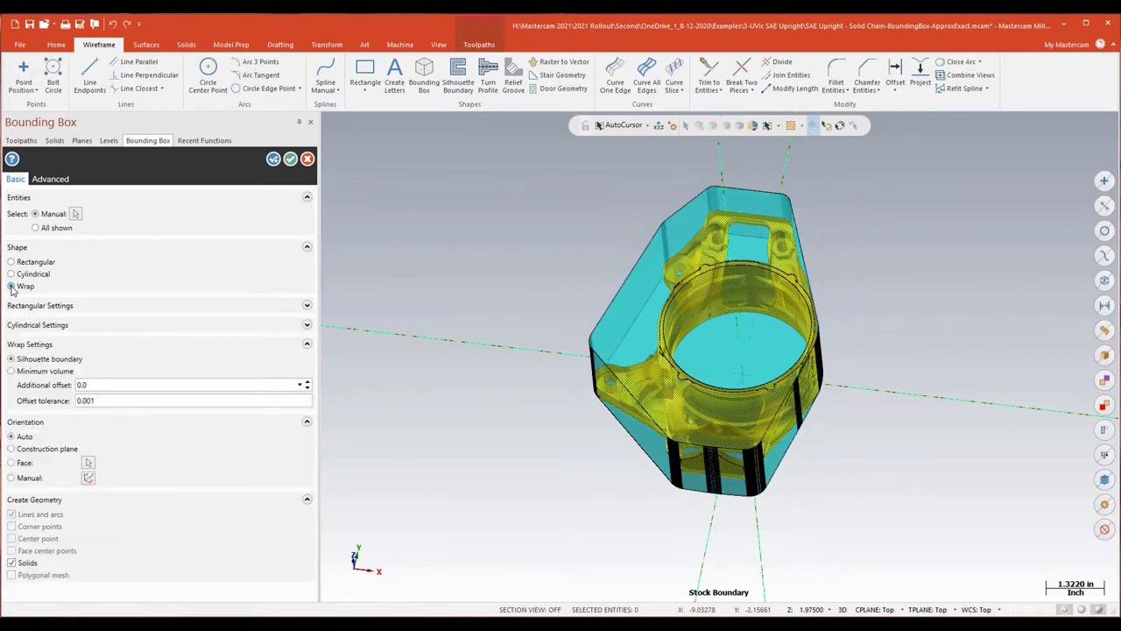
left_click(11, 371)
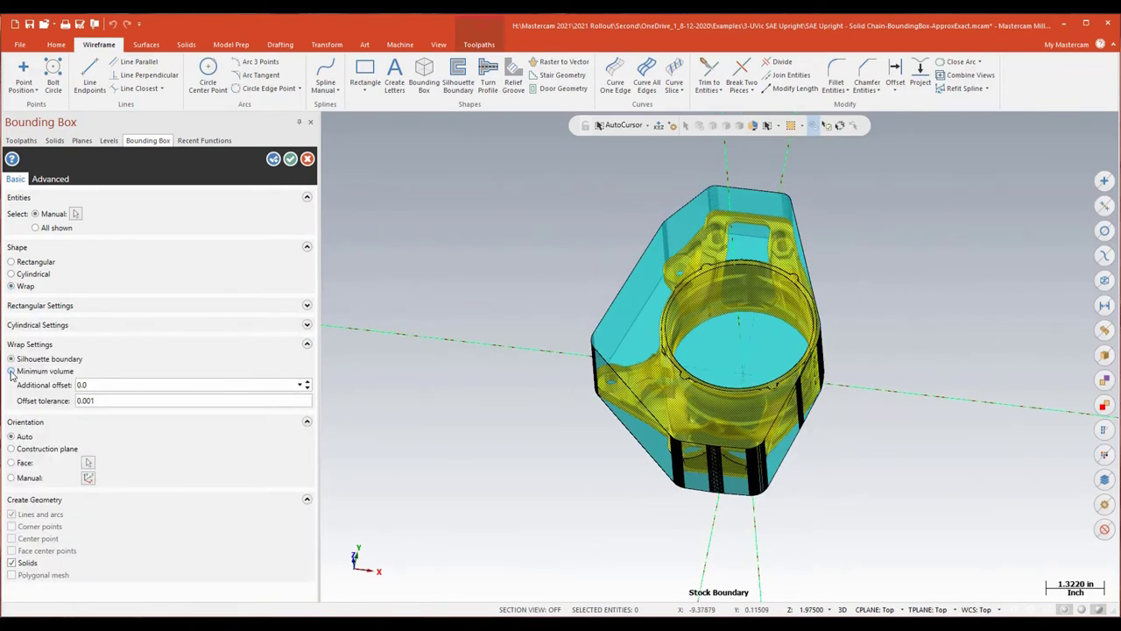
key("alt+Down")
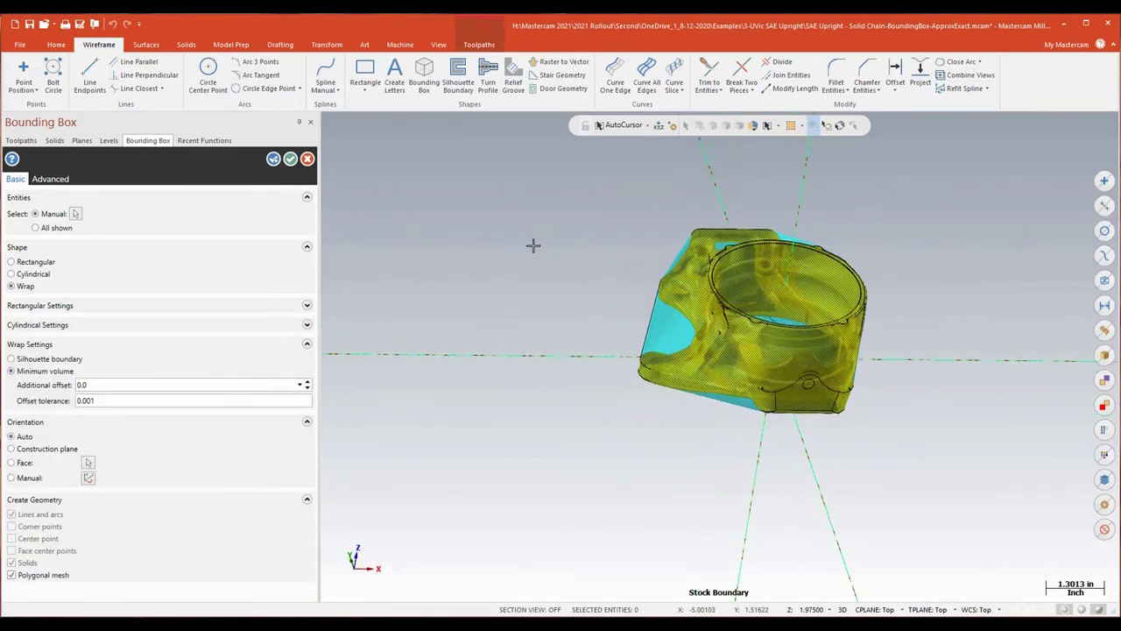
key("alt+Down")
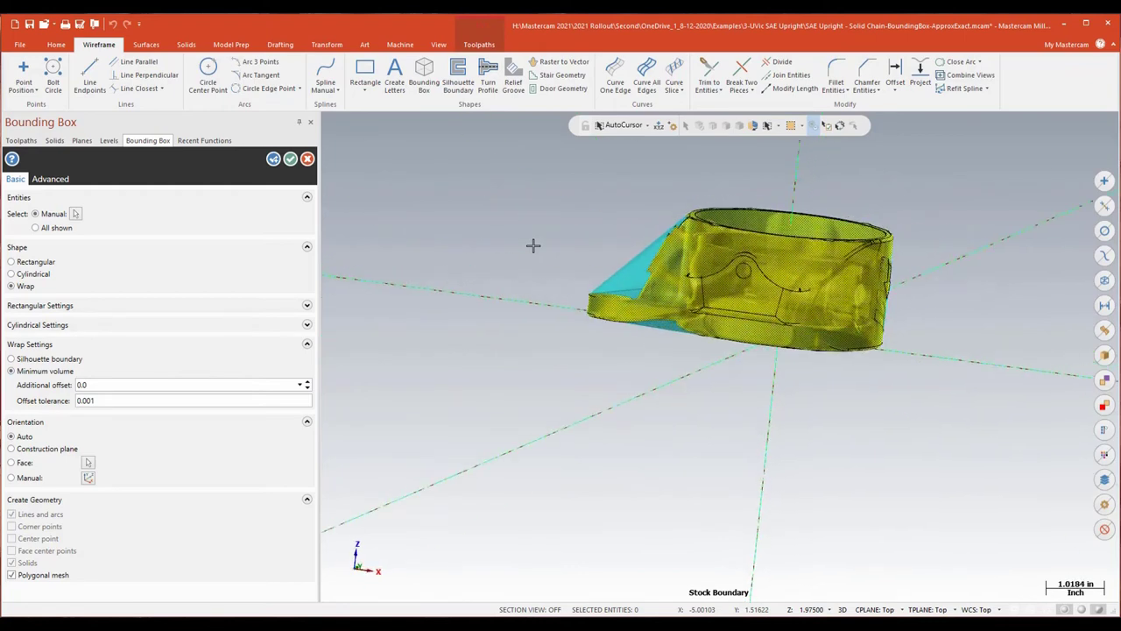
key("alt+Down")
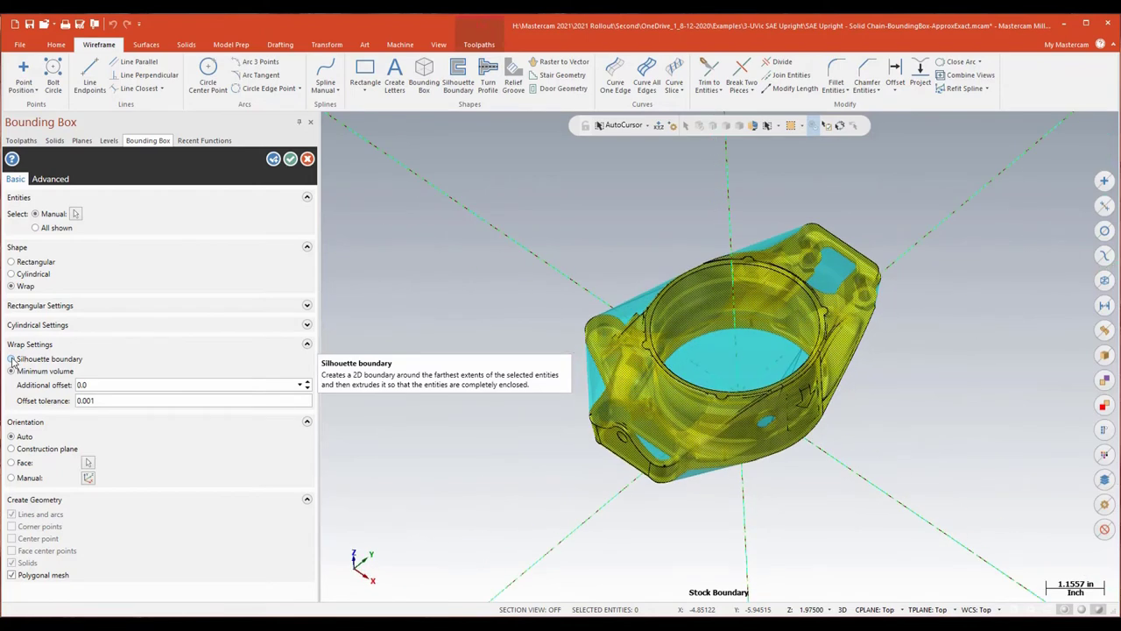
left_click(13, 360)
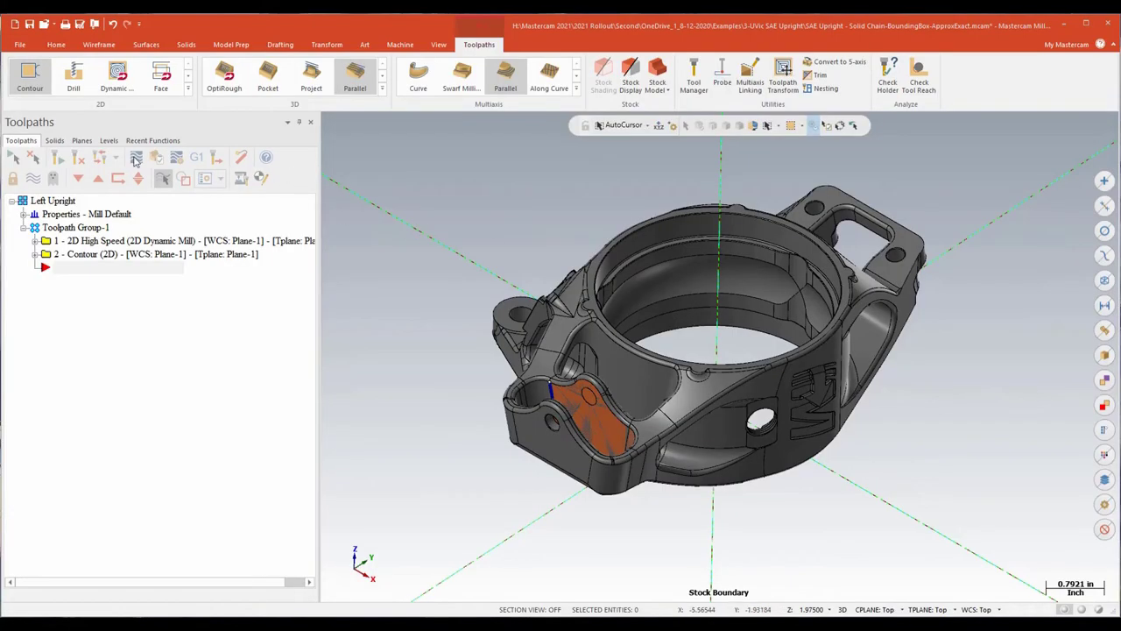
- Hide the Upright level so only the orange power surfaces and guide lines show, fitted to the view
left_click(109, 140)
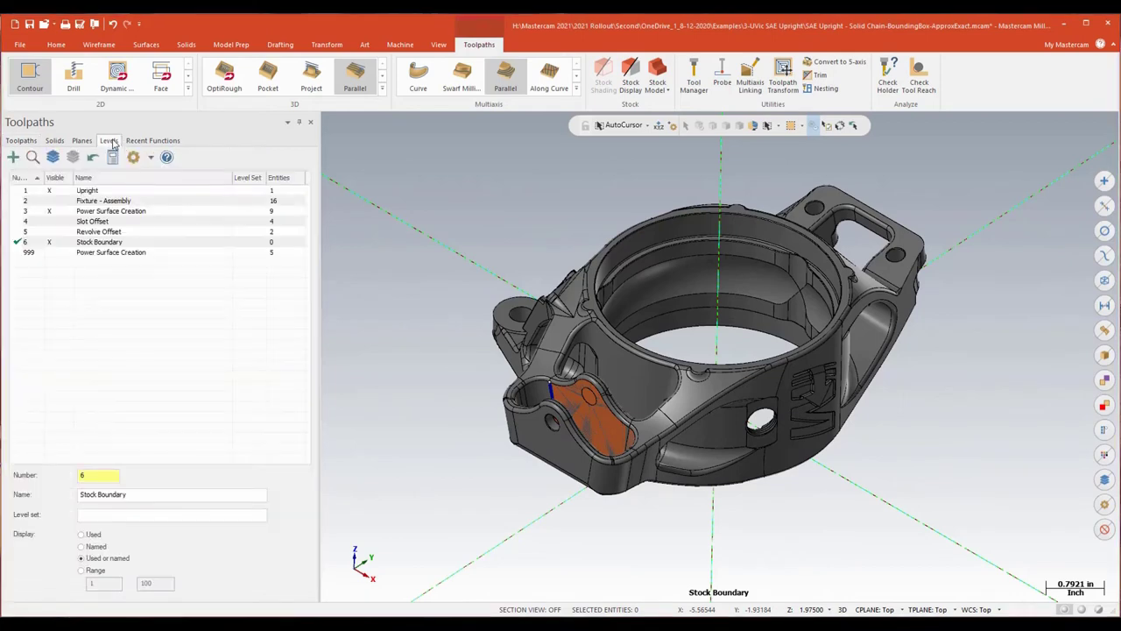
left_click(50, 191)
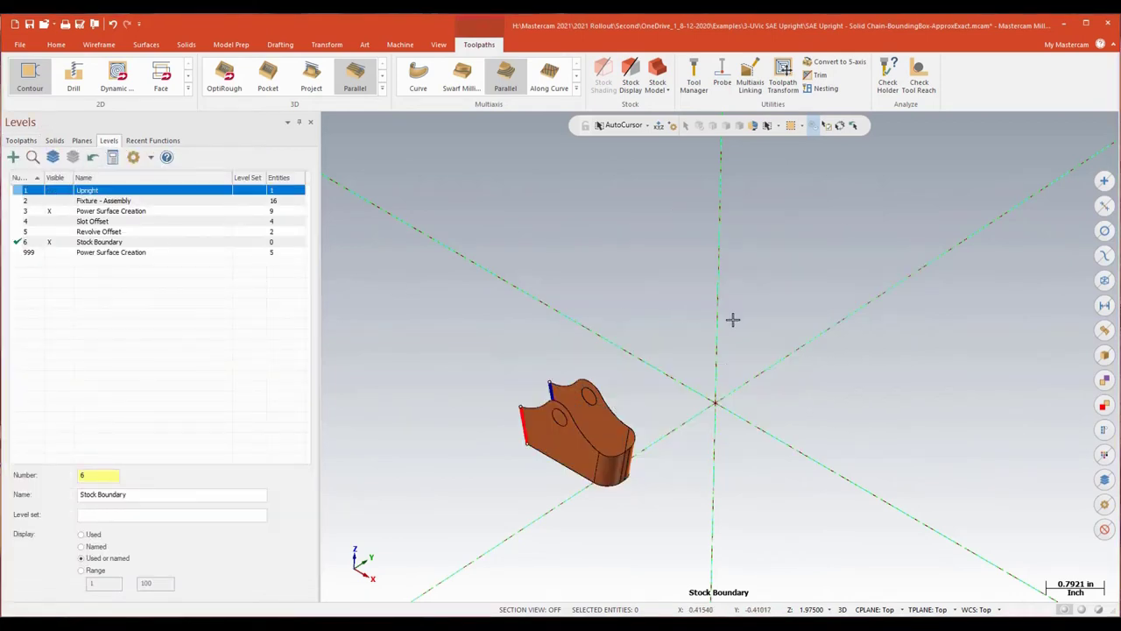
key("alt+F1")
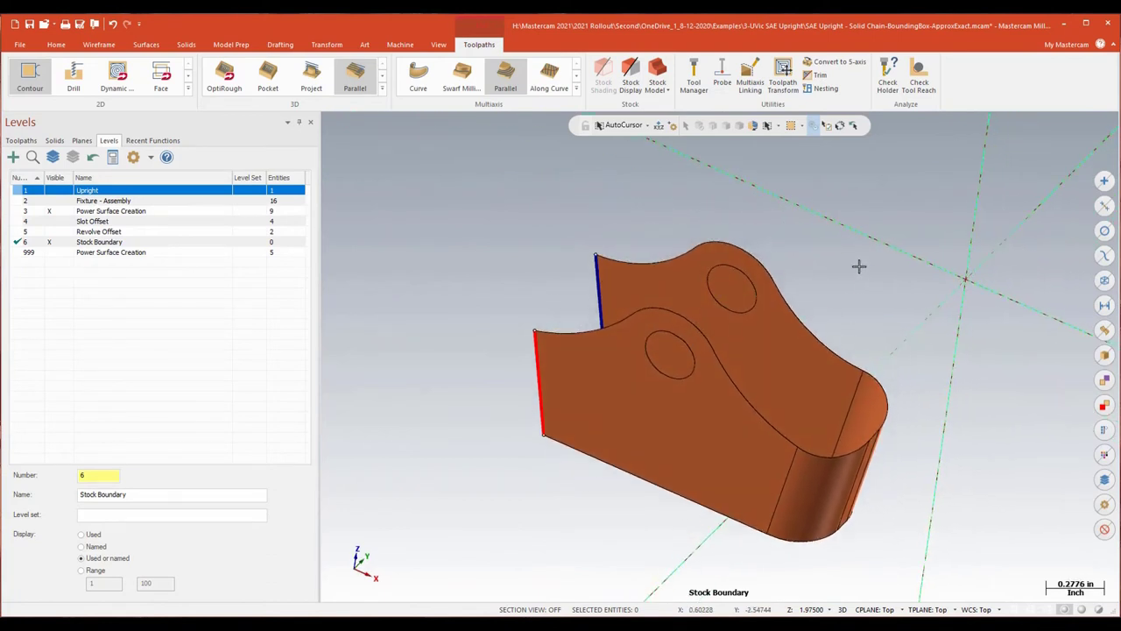
- Start a multiaxis Parallel toolpath and assign it the 0.2187 Lollipop Cutter, tool 20
left_click(21, 140)
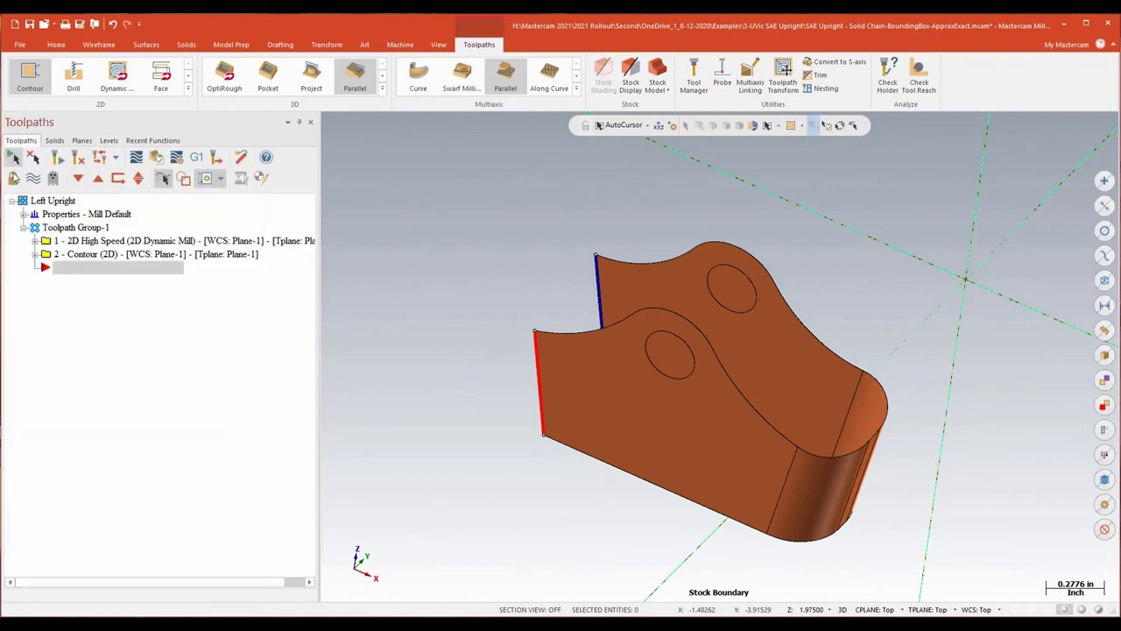
left_click(508, 77)
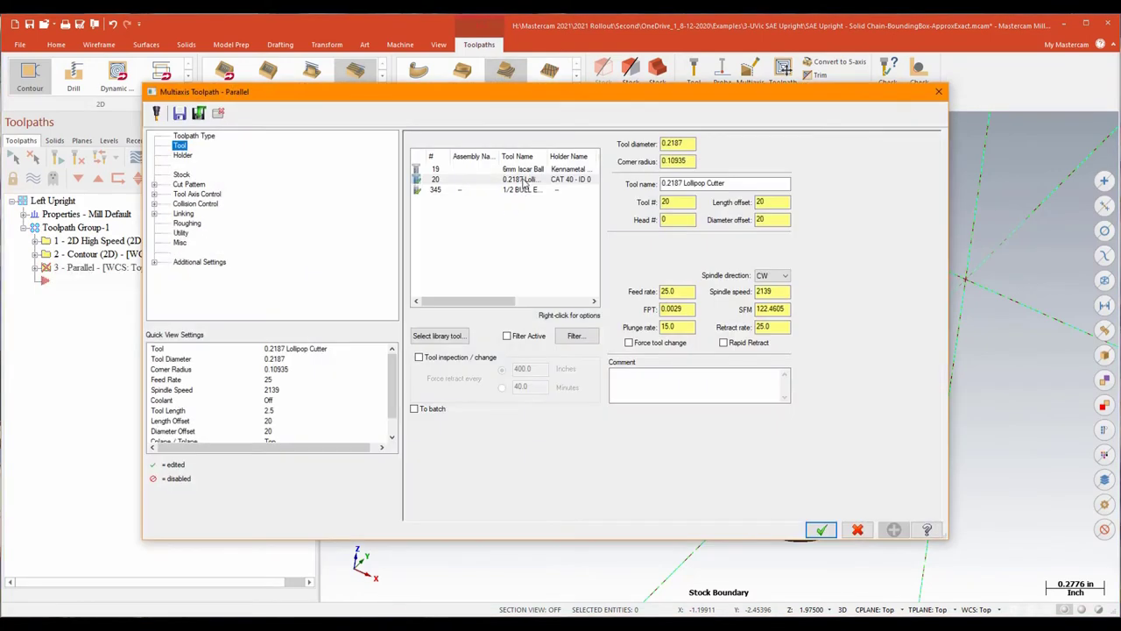
left_click(524, 179)
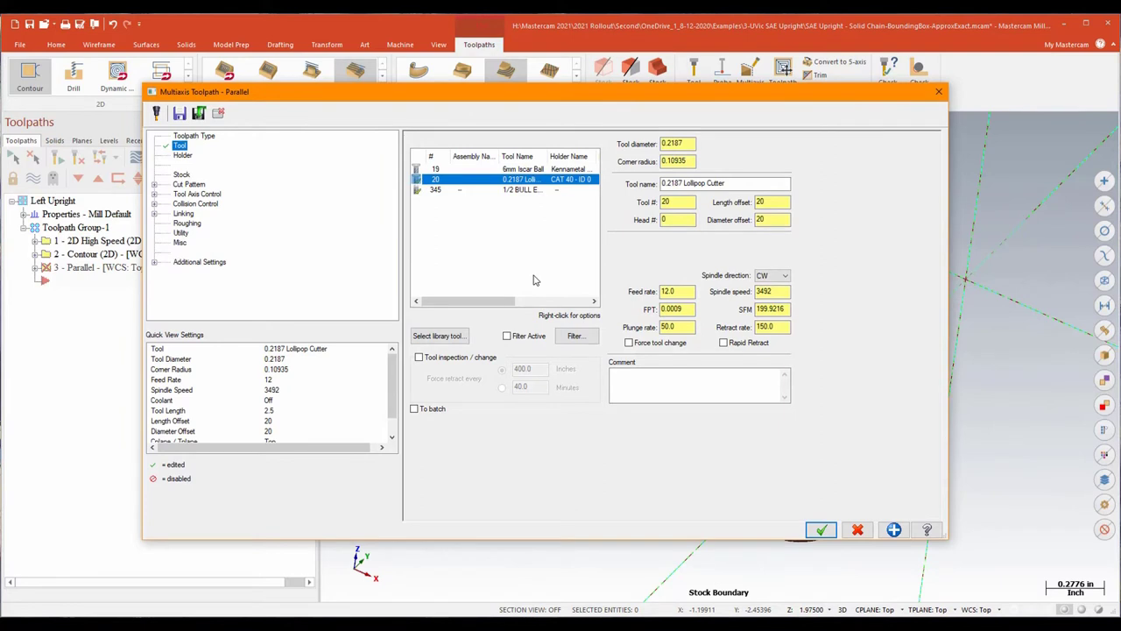
- Chain the red vertical guide line as the cut pattern's parallel curve and pick the adjoining side wall with its hole patch as drive surfaces
left_click(188, 185)
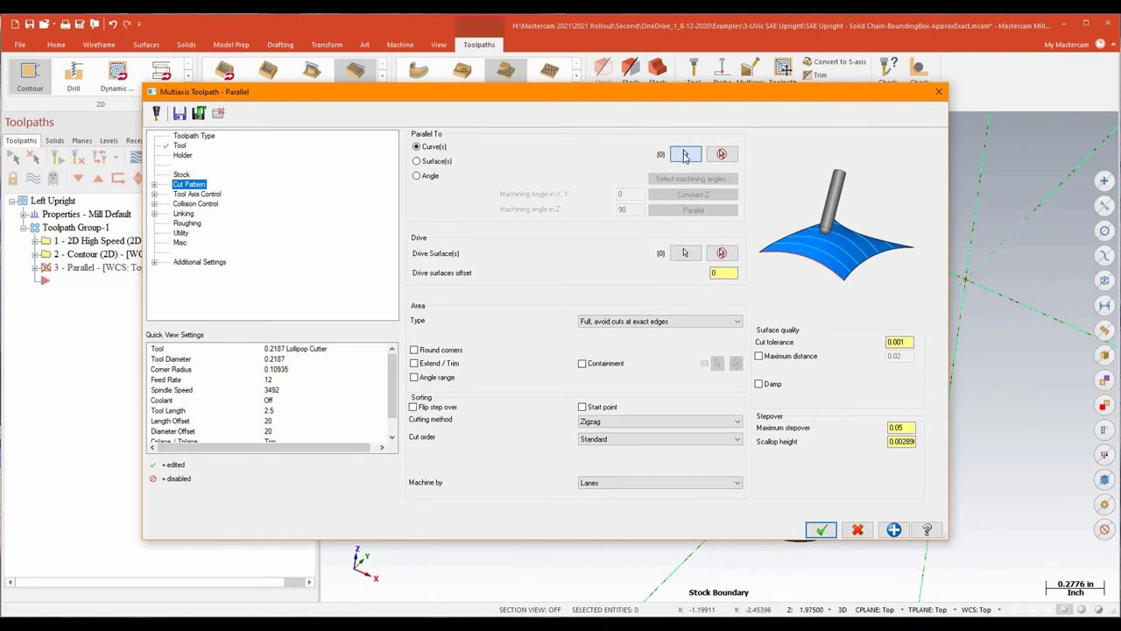
left_click(685, 154)
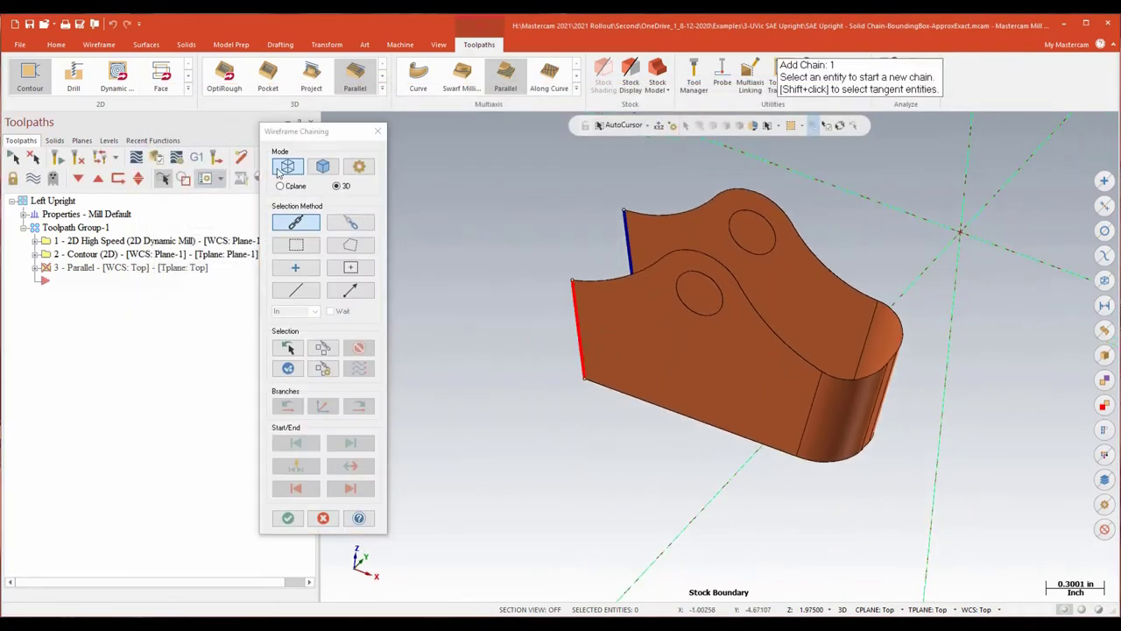
left_click(573, 296)
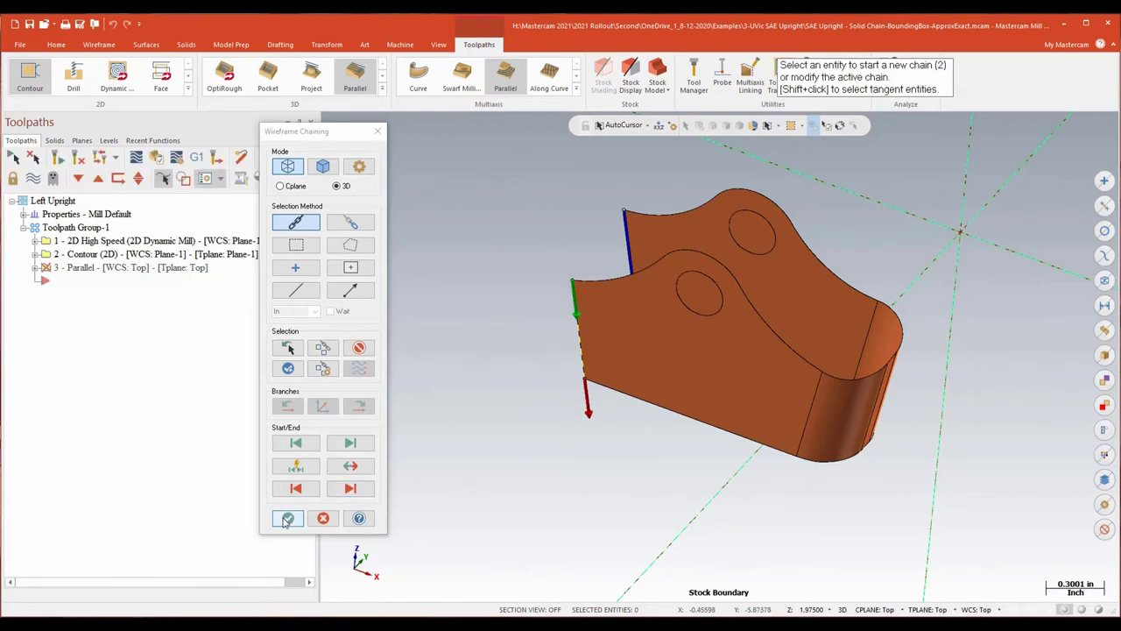
left_click(289, 518)
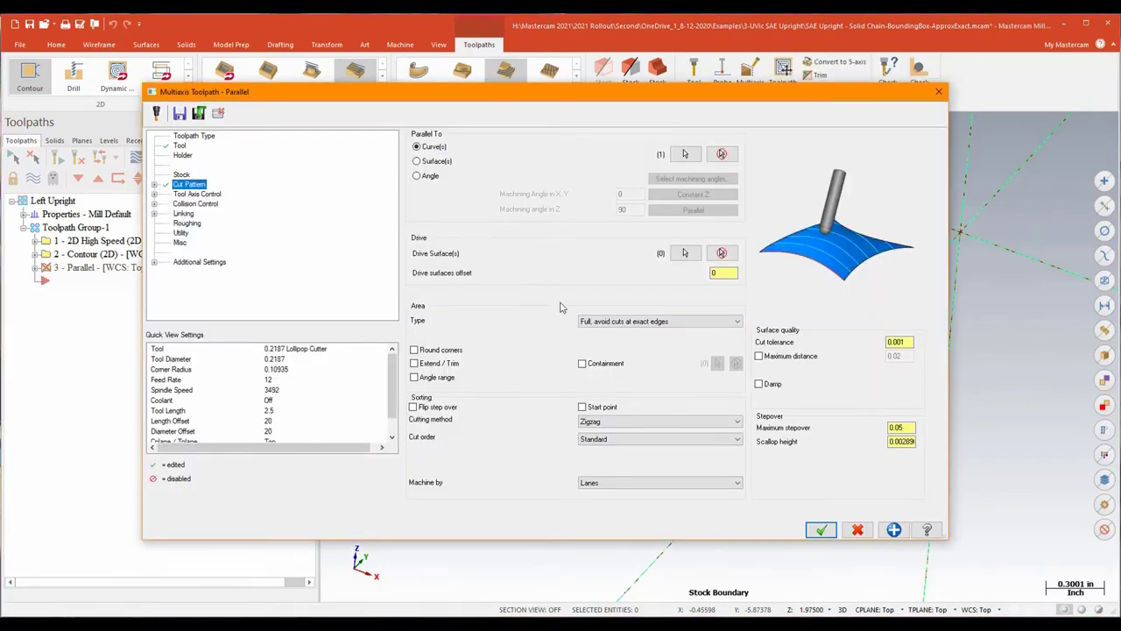
left_click(686, 254)
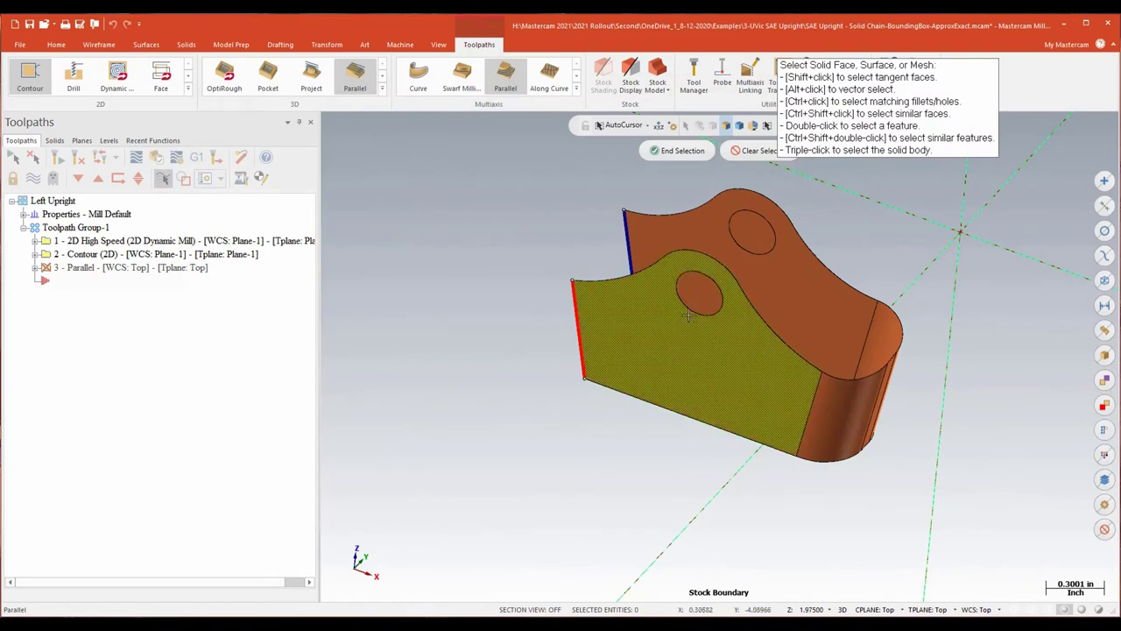
left_click(671, 150)
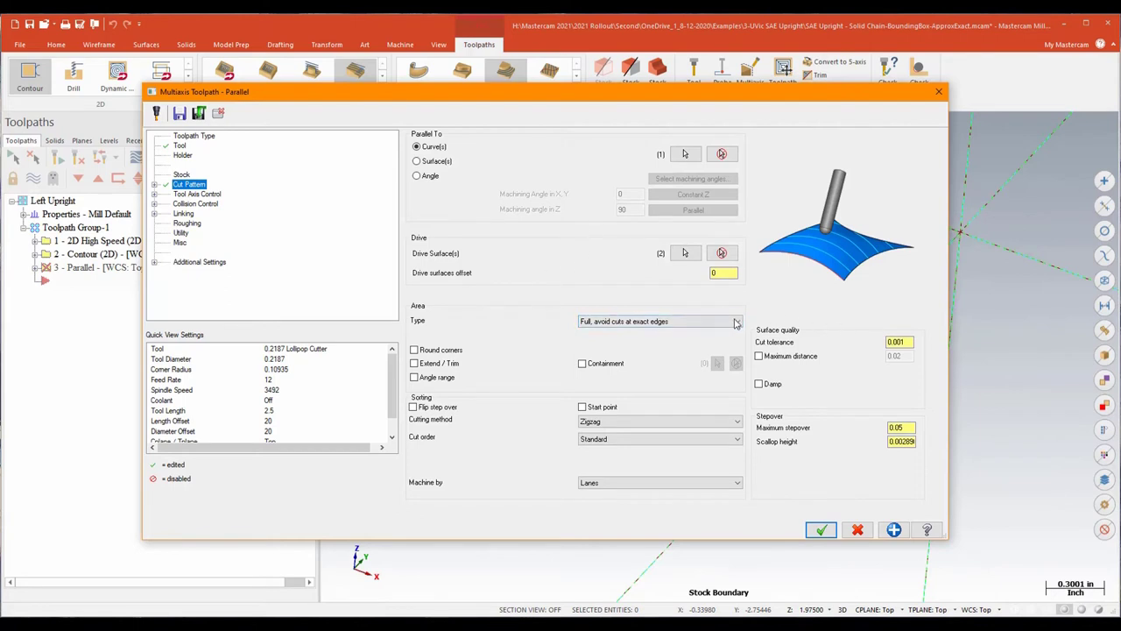
- Set the cut area type to Full, start and end at exact surface edges, and generate the Parallel toolpath
left_click(735, 323)
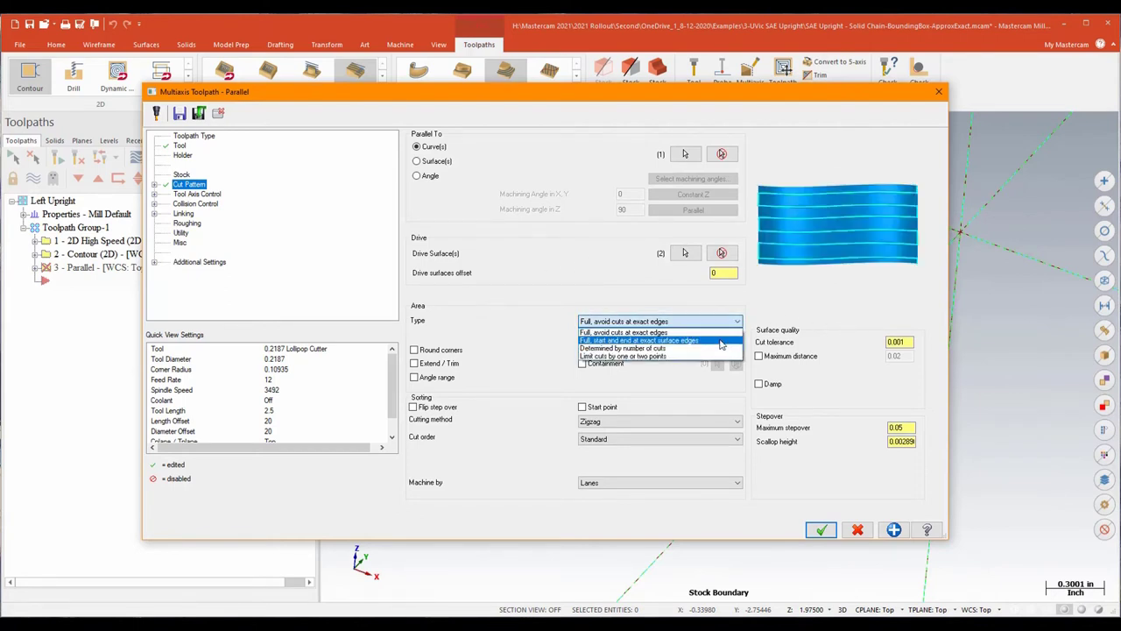
left_click(721, 342)
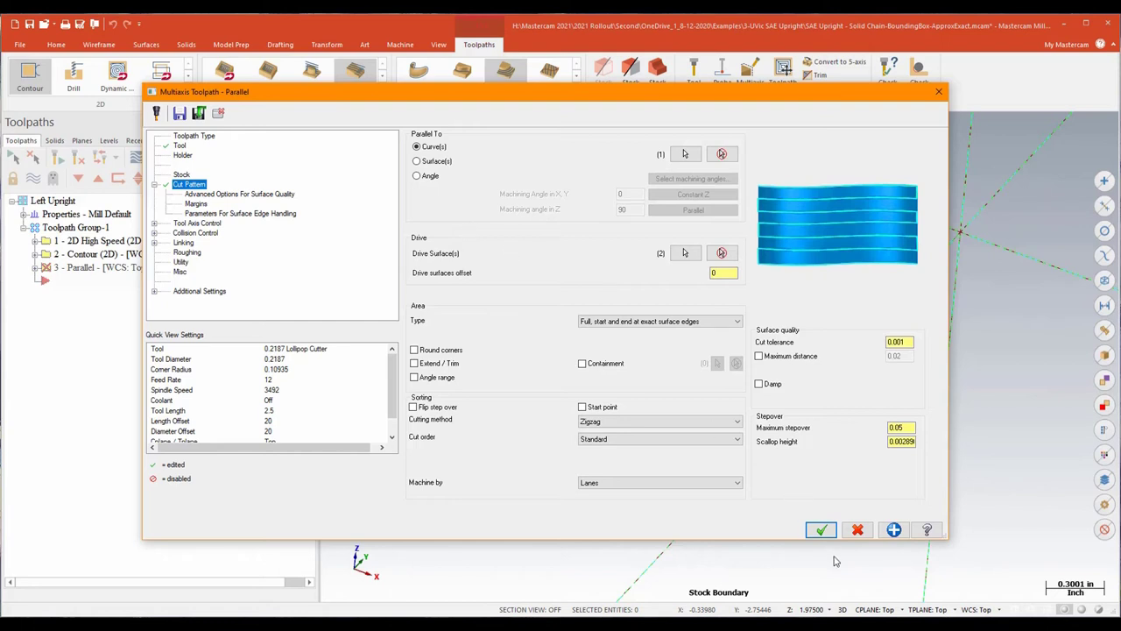
left_click(821, 529)
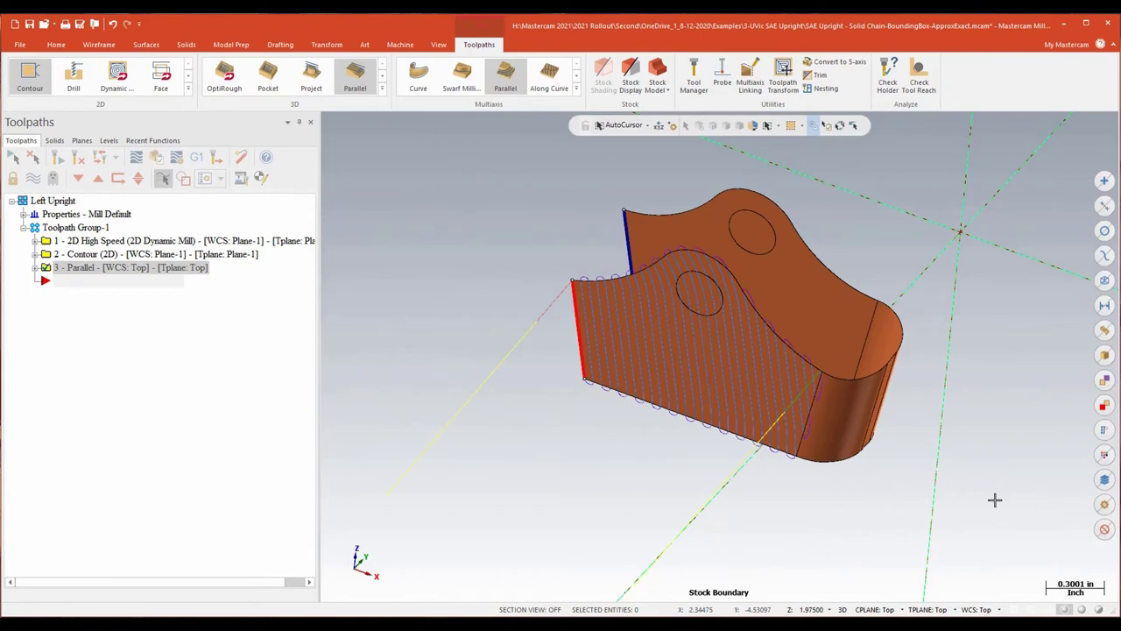
scroll(951, 300, "up", 3)
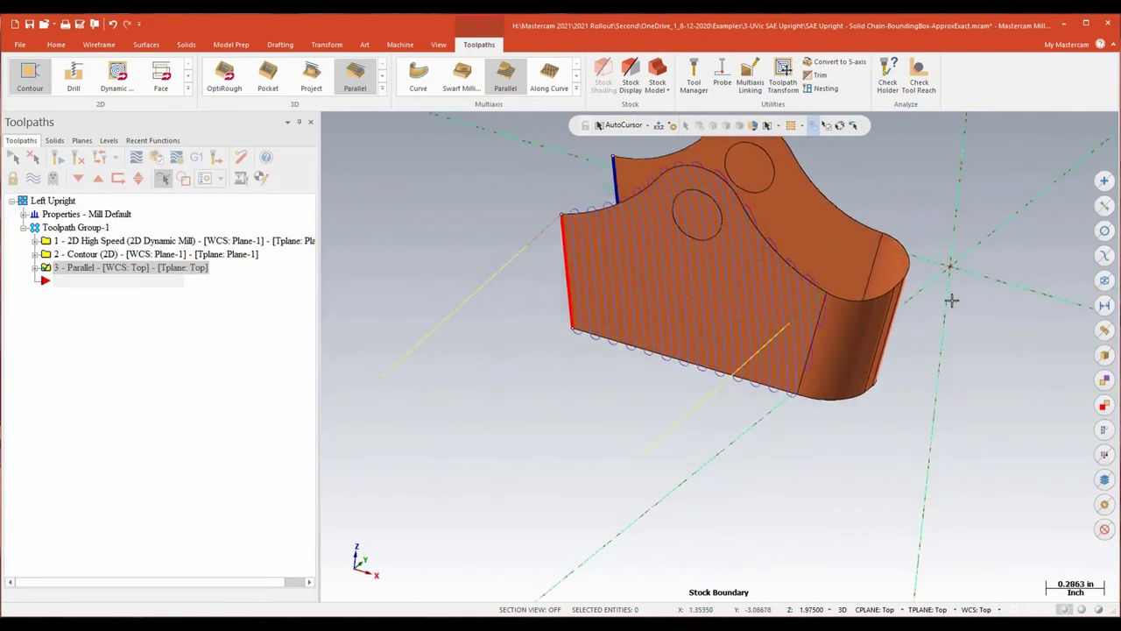
scroll(952, 300, "up", 1)
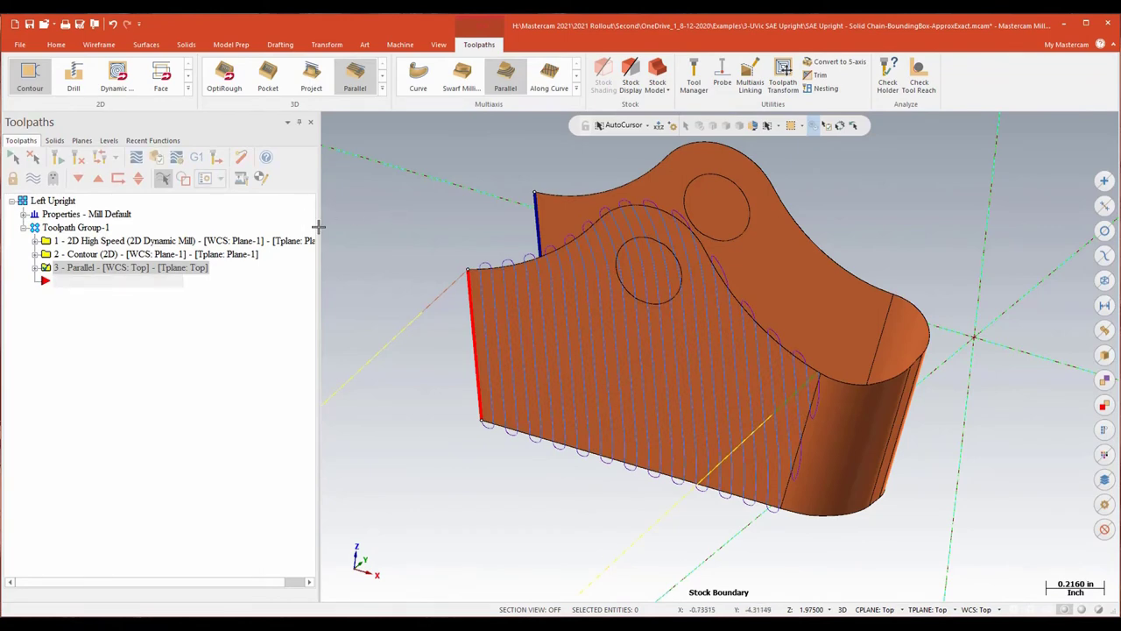
- Enable Extend edge curve in the Parallel toolpath's surface edge handling parameters and regenerate the operation
left_click(35, 268)
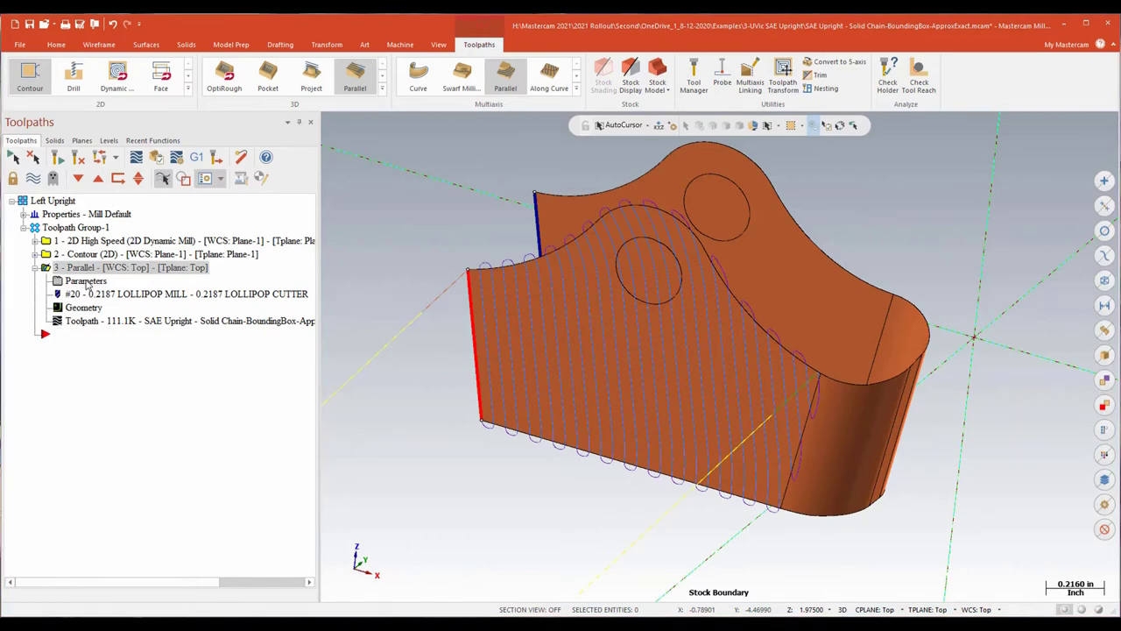
left_click(86, 282)
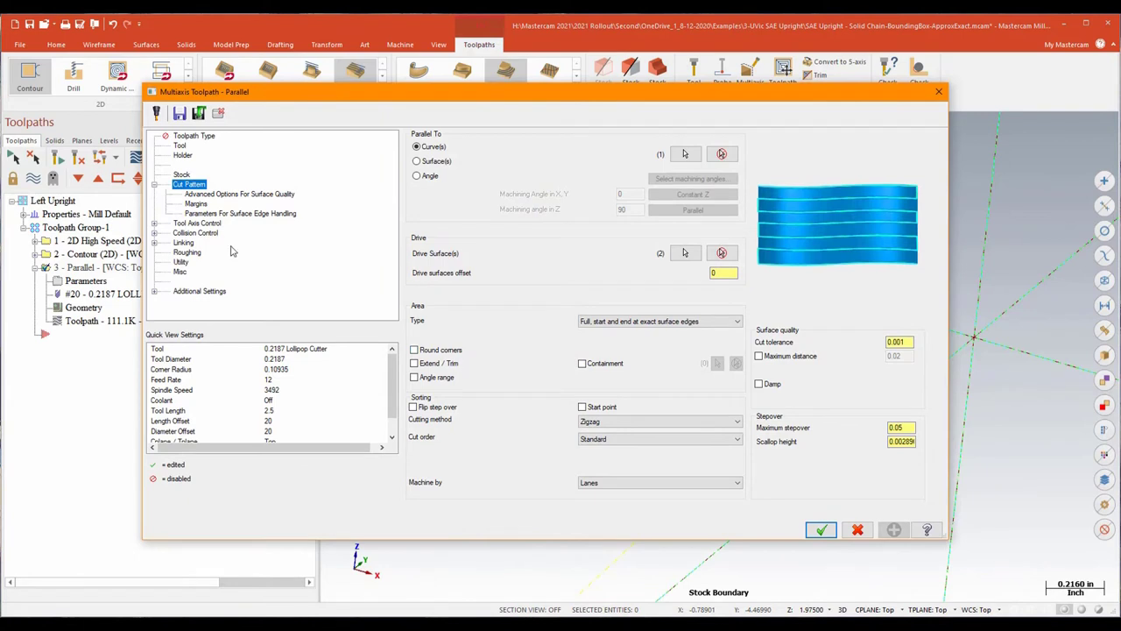
left_click(210, 195)
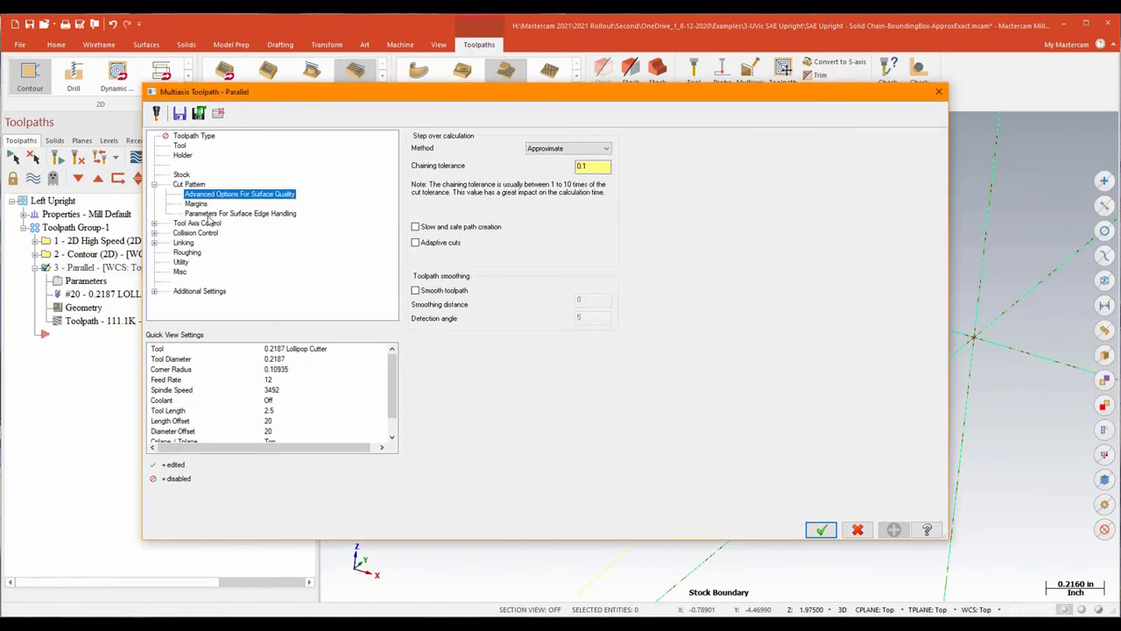
left_click(208, 213)
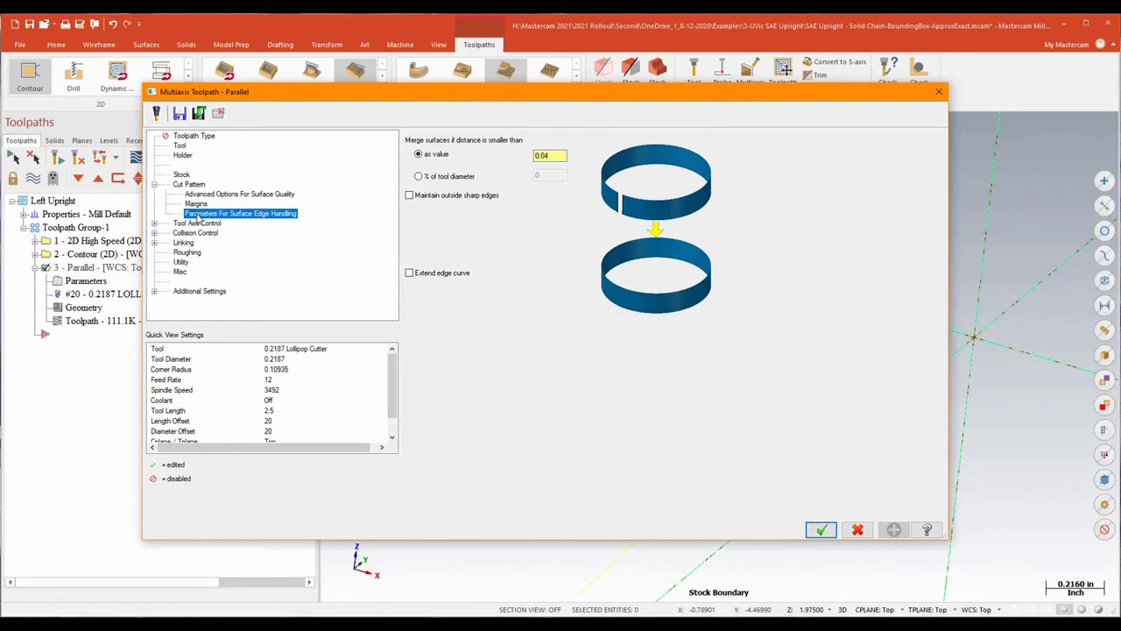
left_click(409, 273)
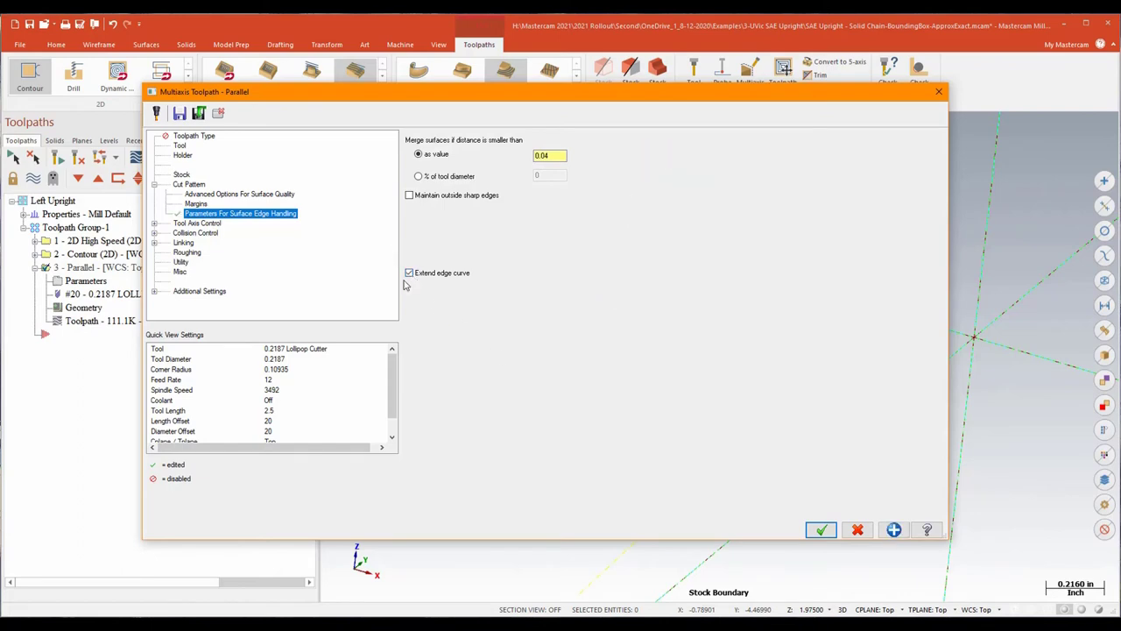
left_click(820, 529)
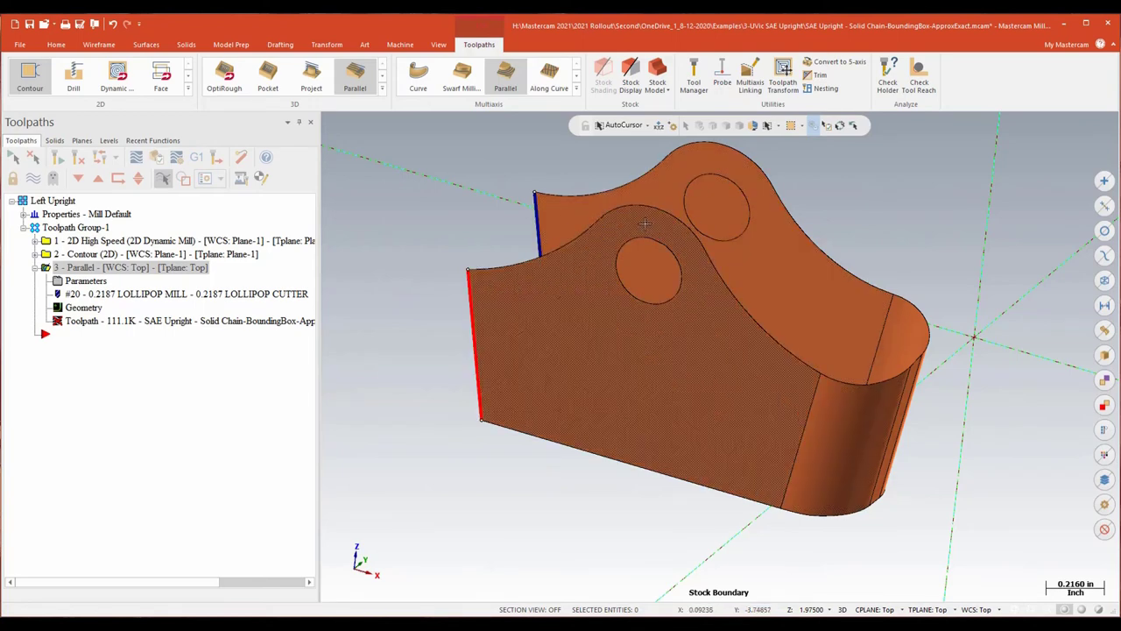
left_click(58, 158)
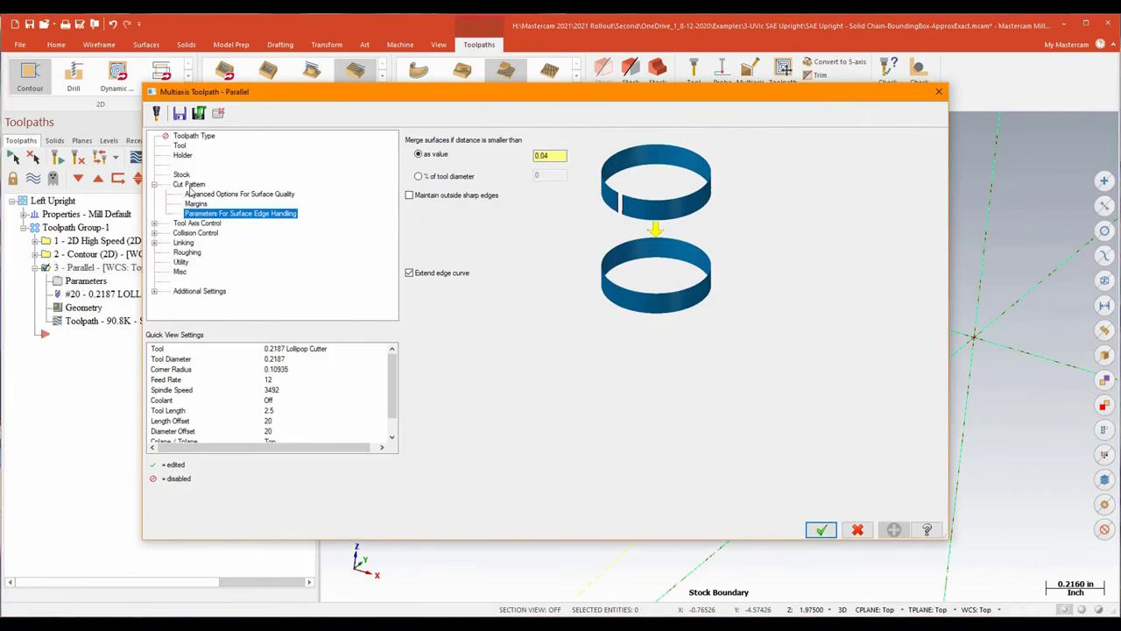
- Extend the drive surface selection to all orange faces, including the rounded end and opposite wall, and regenerate the toolpath
left_click(190, 185)
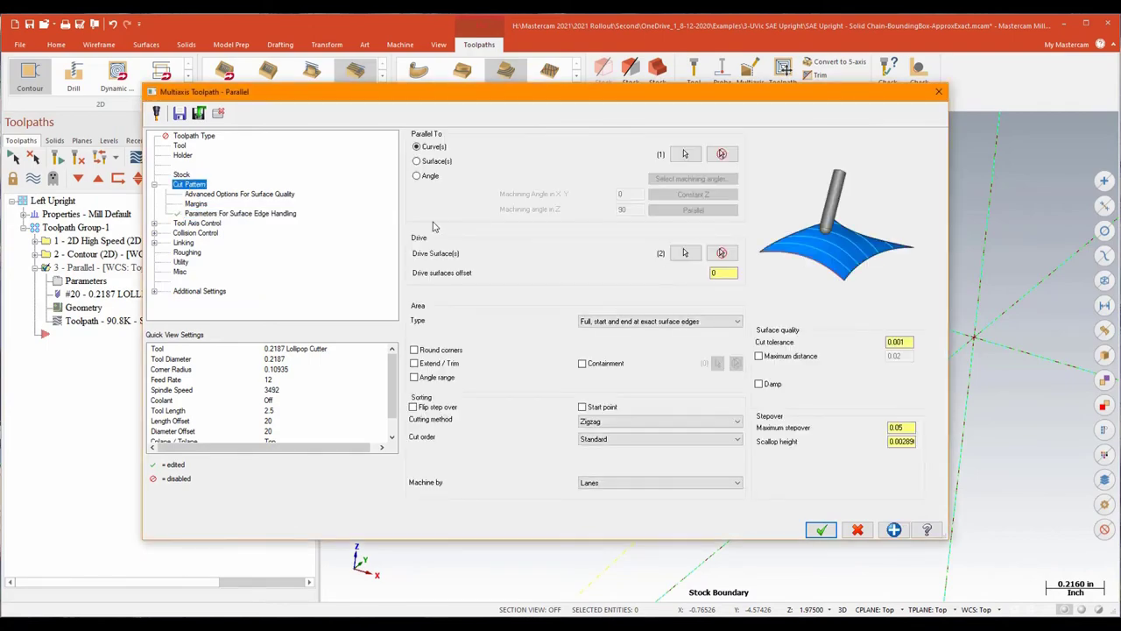
left_click(685, 252)
scroll(774, 348, "down", 3)
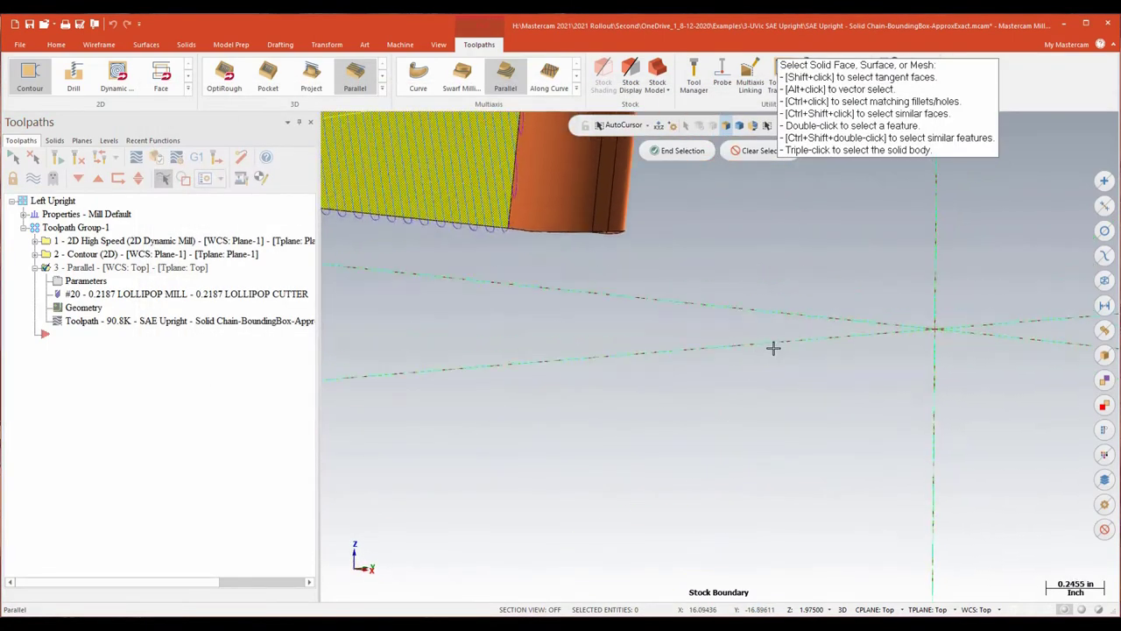
scroll(774, 348, "up", 3)
scroll(841, 333, "up", 2)
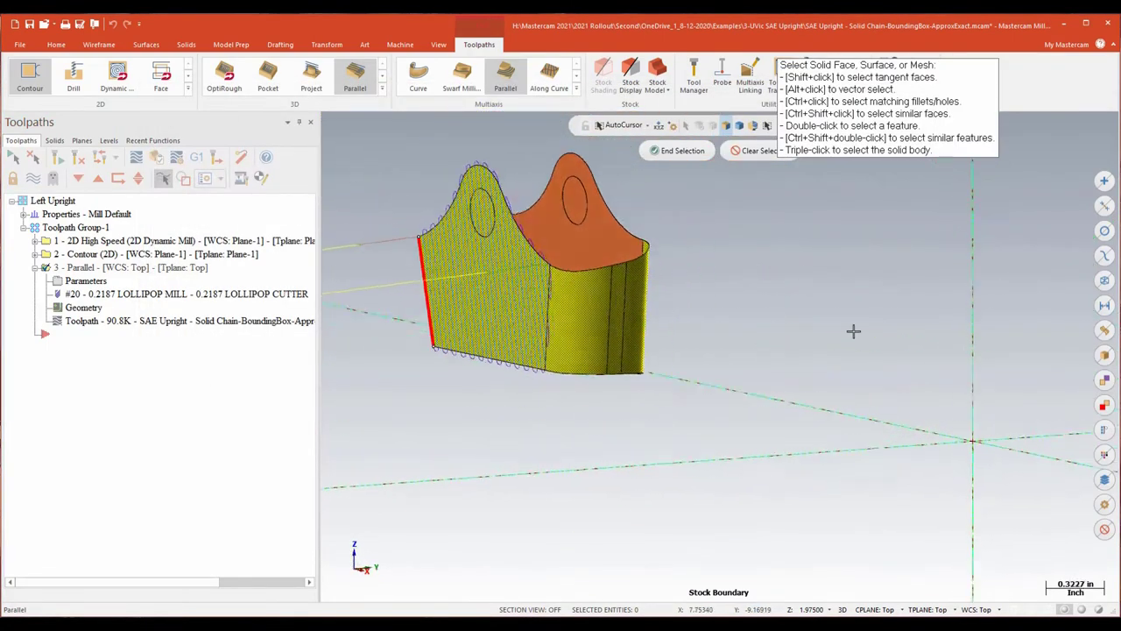
middle_click_drag(853, 331, 688, 188)
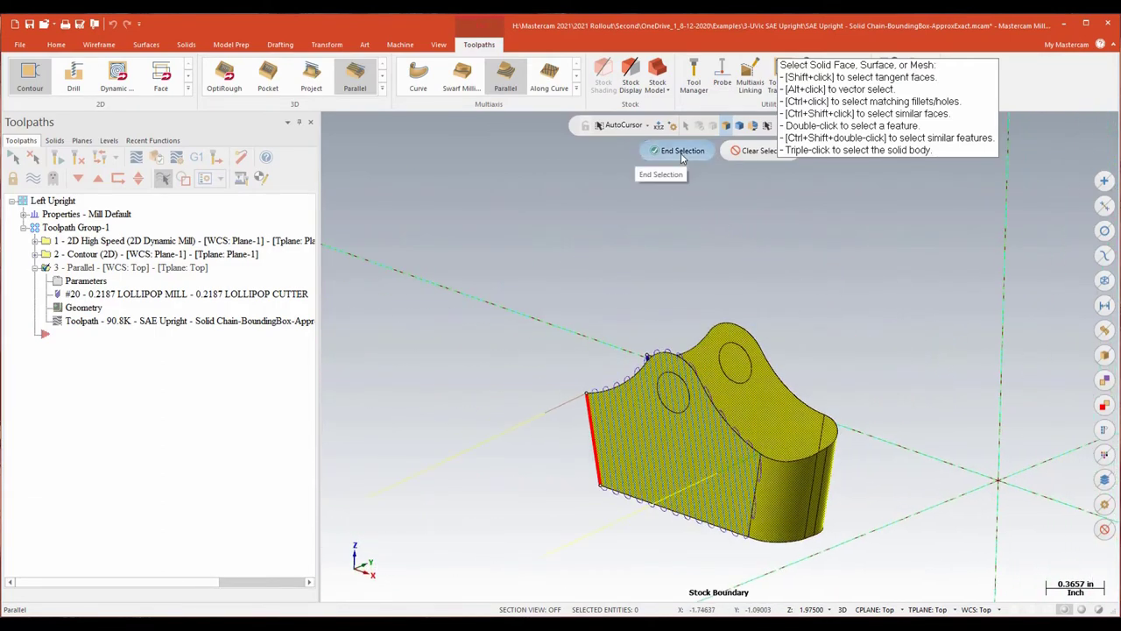
left_click(680, 152)
left_click(818, 529)
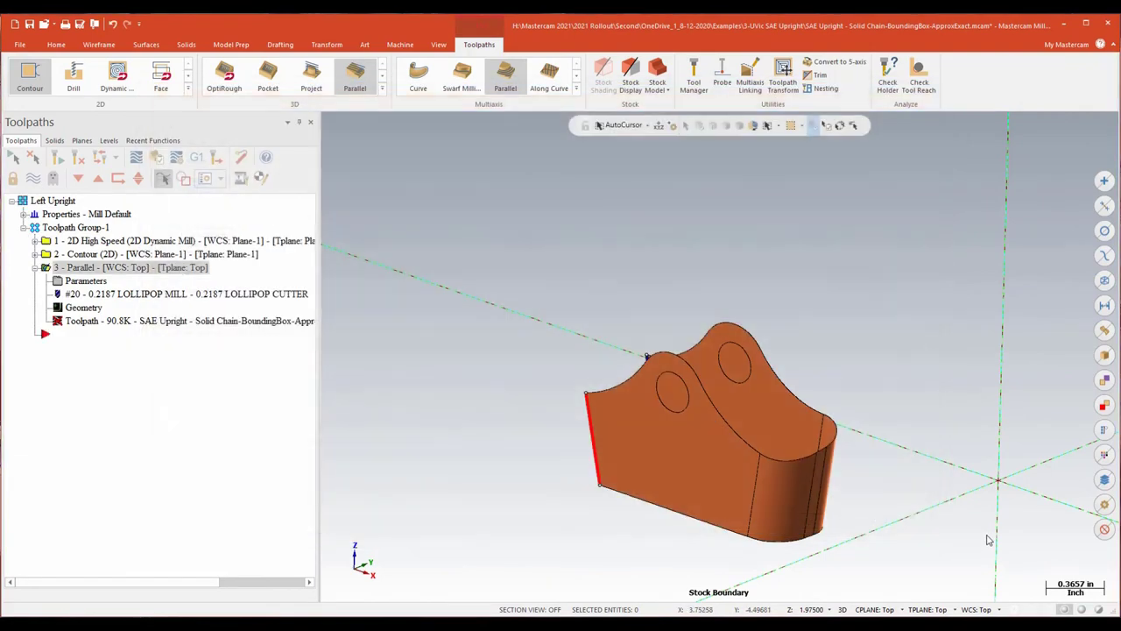
middle_click_drag(987, 541, 968, 448)
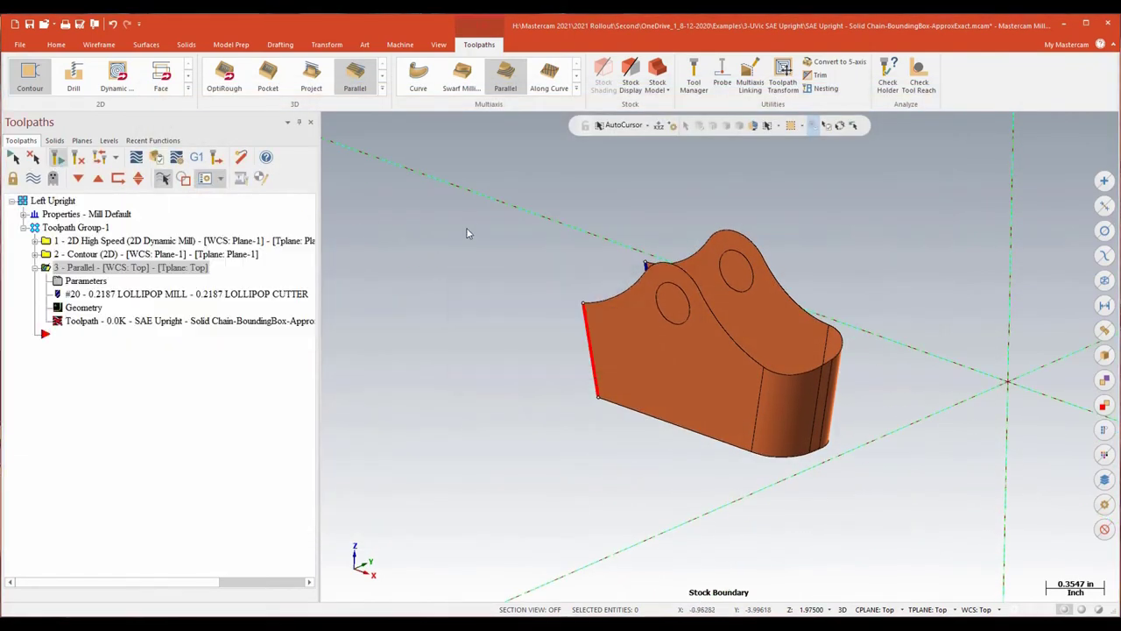
key("alt+Down")
key("alt+Down")
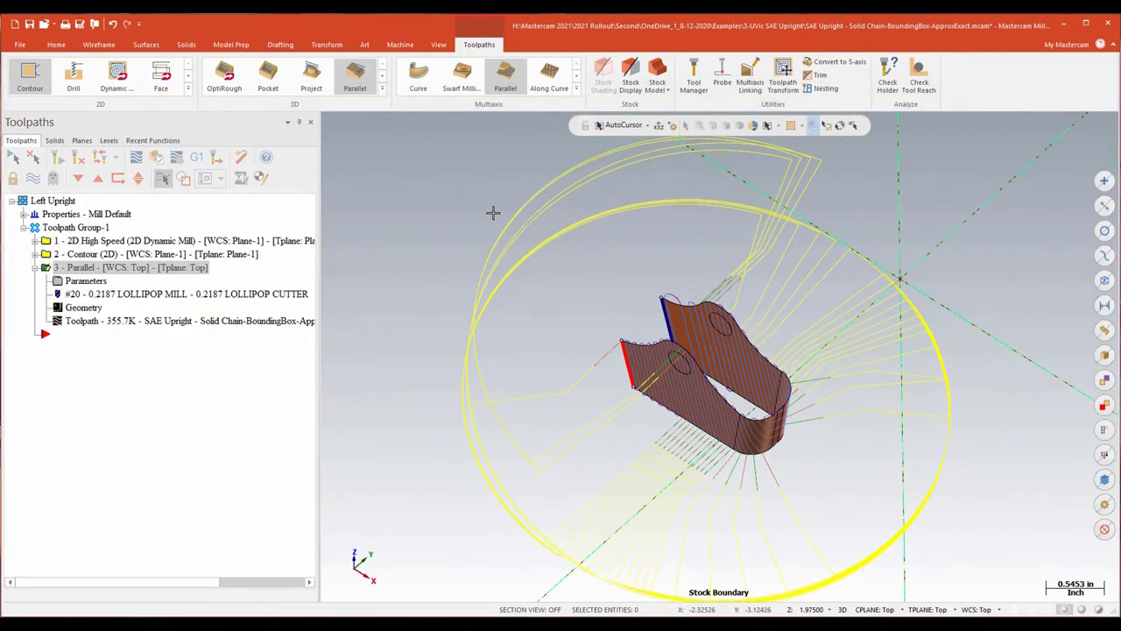
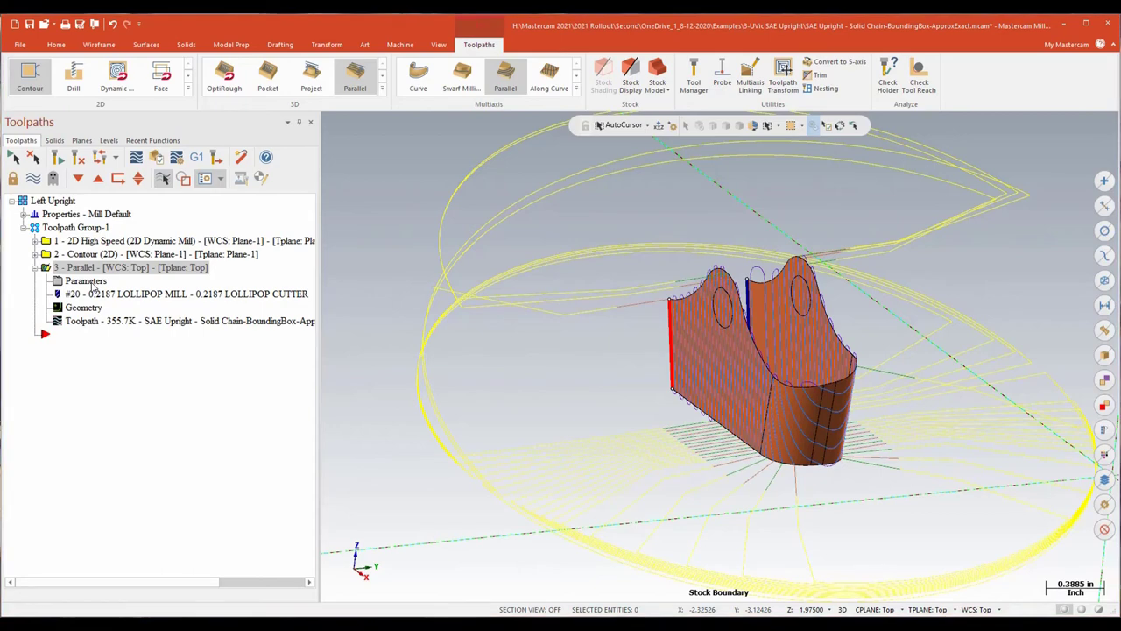
- Change the step over calculation method to Exact in the advanced surface quality options and regenerate the Parallel toolpath
left_click(88, 282)
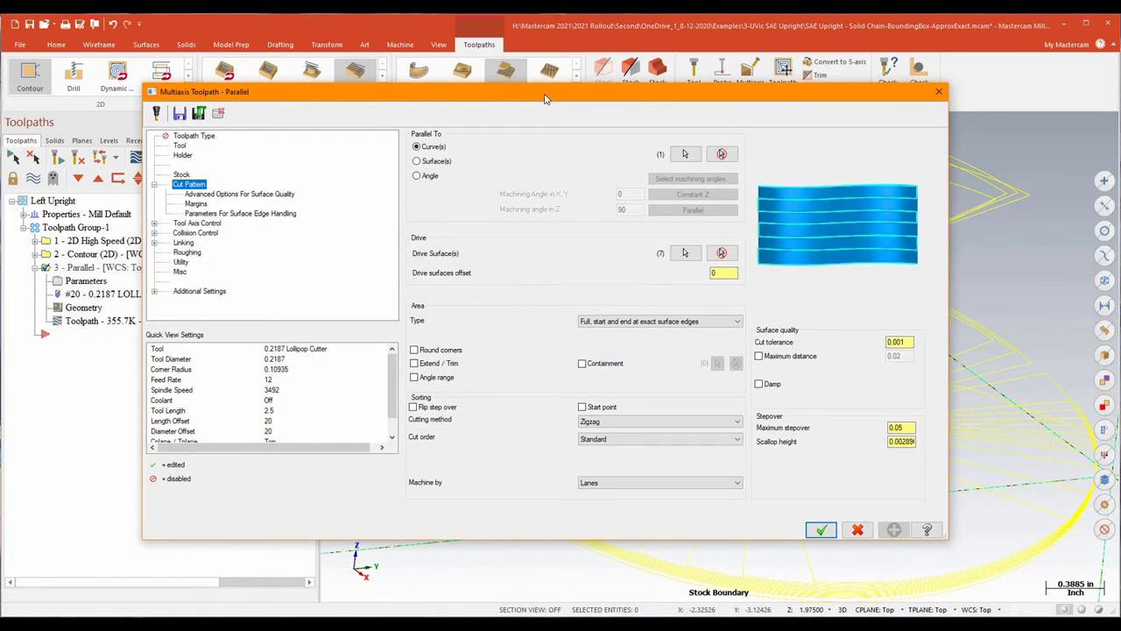
left_click_drag(543, 99, 552, 93)
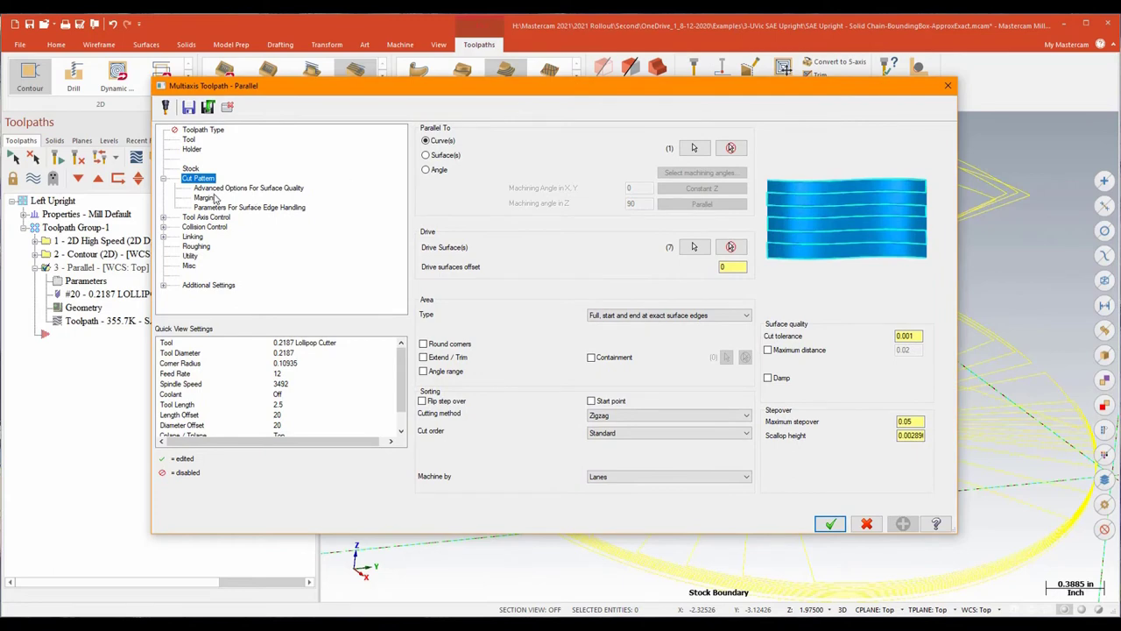
left_click(253, 188)
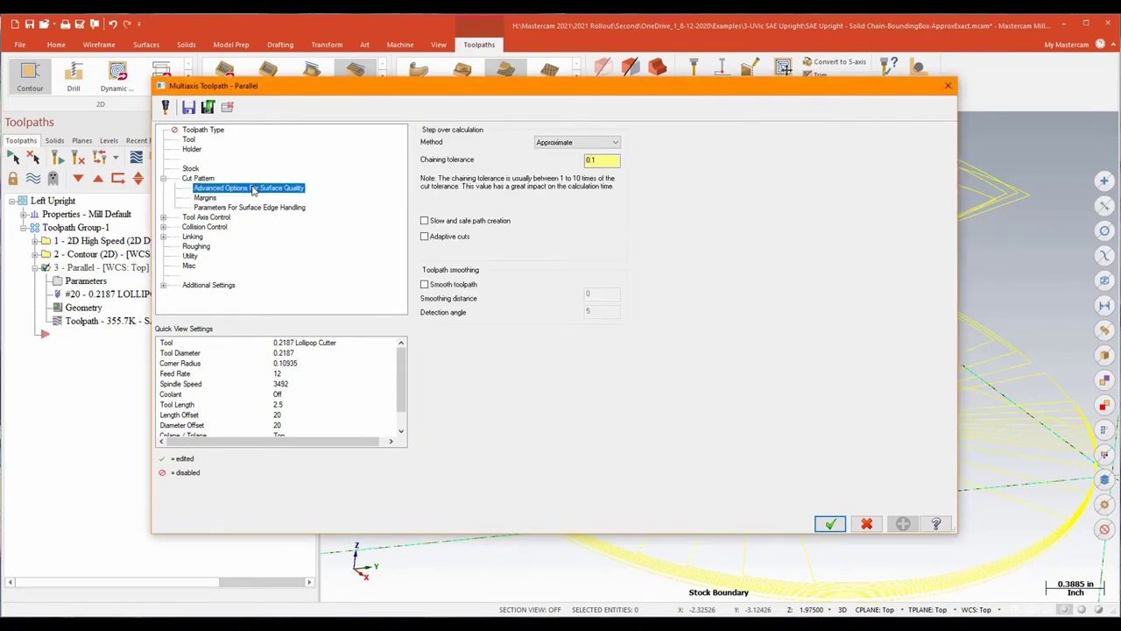
left_click(543, 147)
left_click(547, 163)
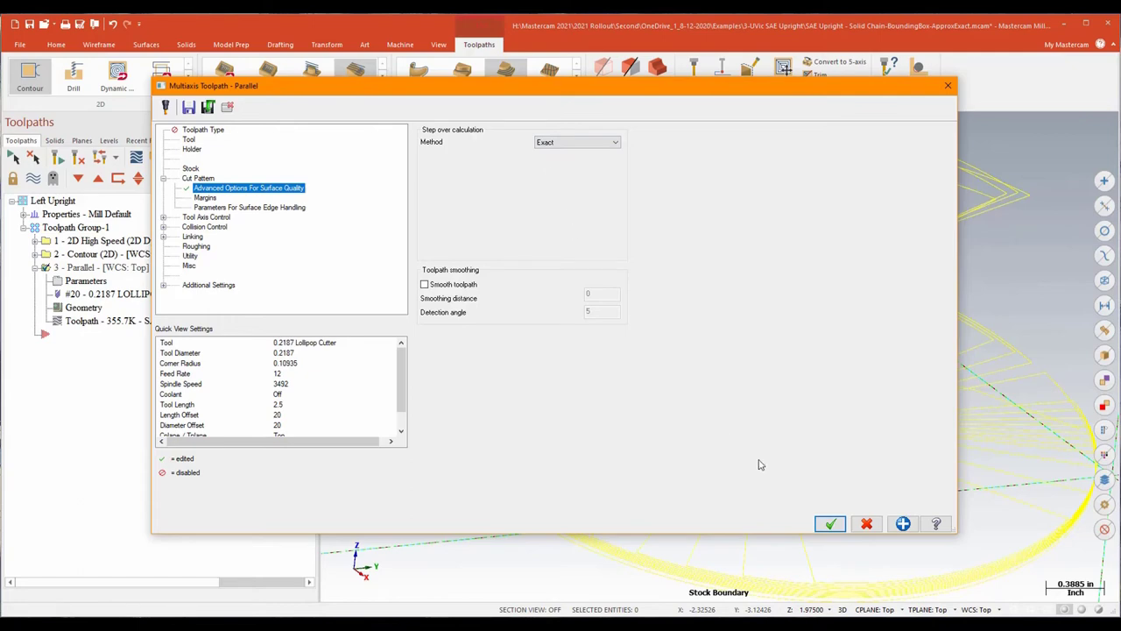
left_click(828, 524)
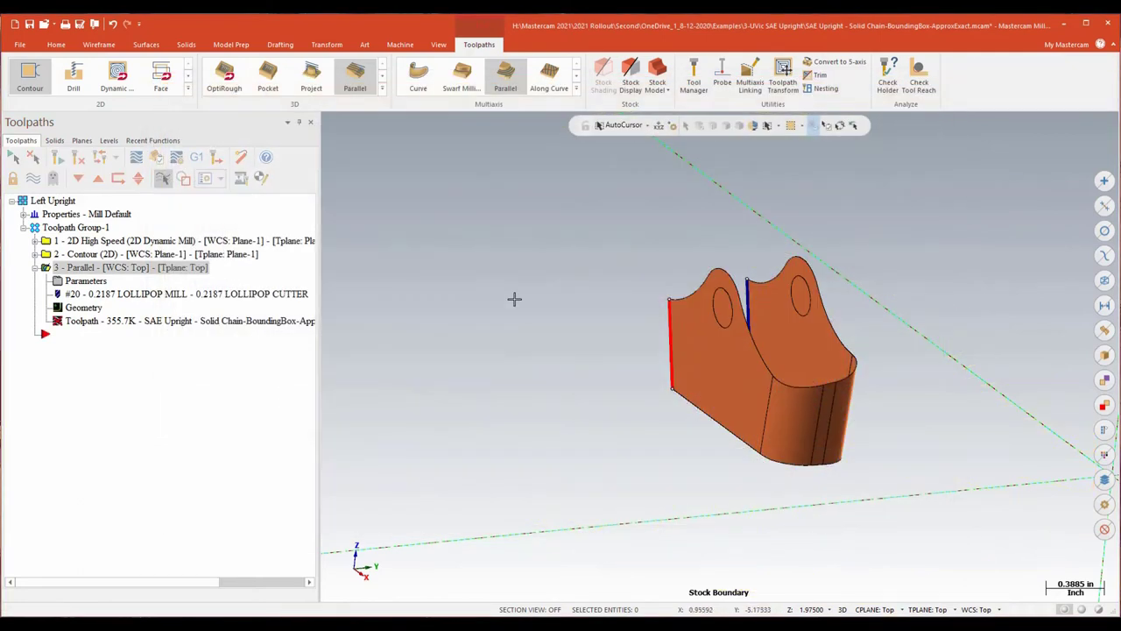
left_click(57, 158)
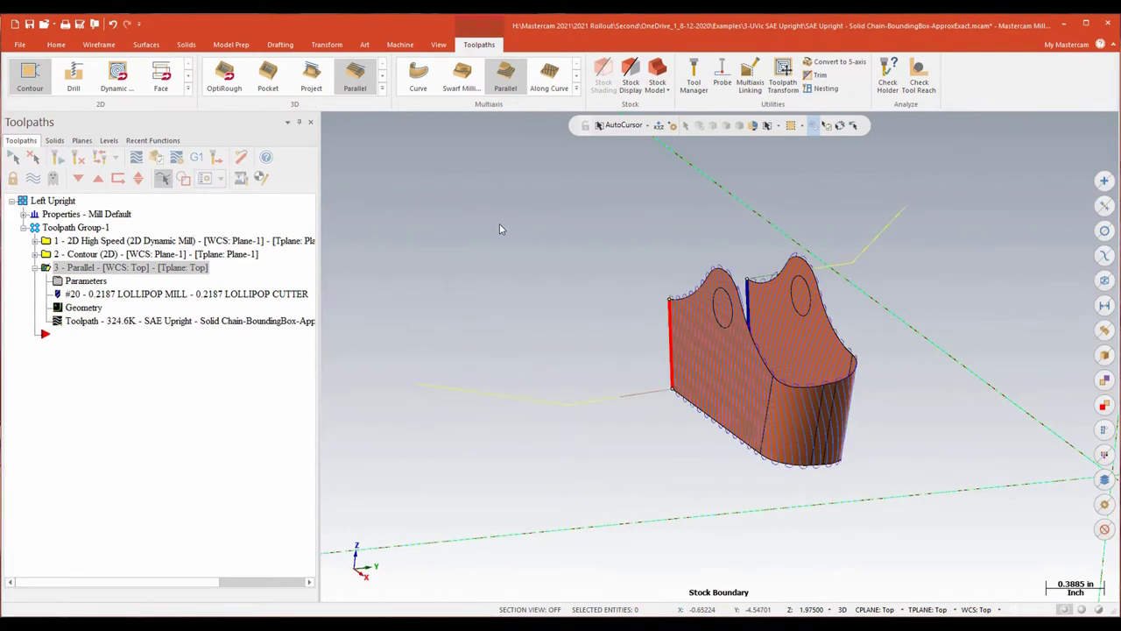
- Examine the regenerated Parallel passes on both side walls and the rounded end from all around the part
key("alt+Left")
key("alt+Left")
key("alt+Left")
key("alt+Left")
key("alt+Left")
key("alt+Left")
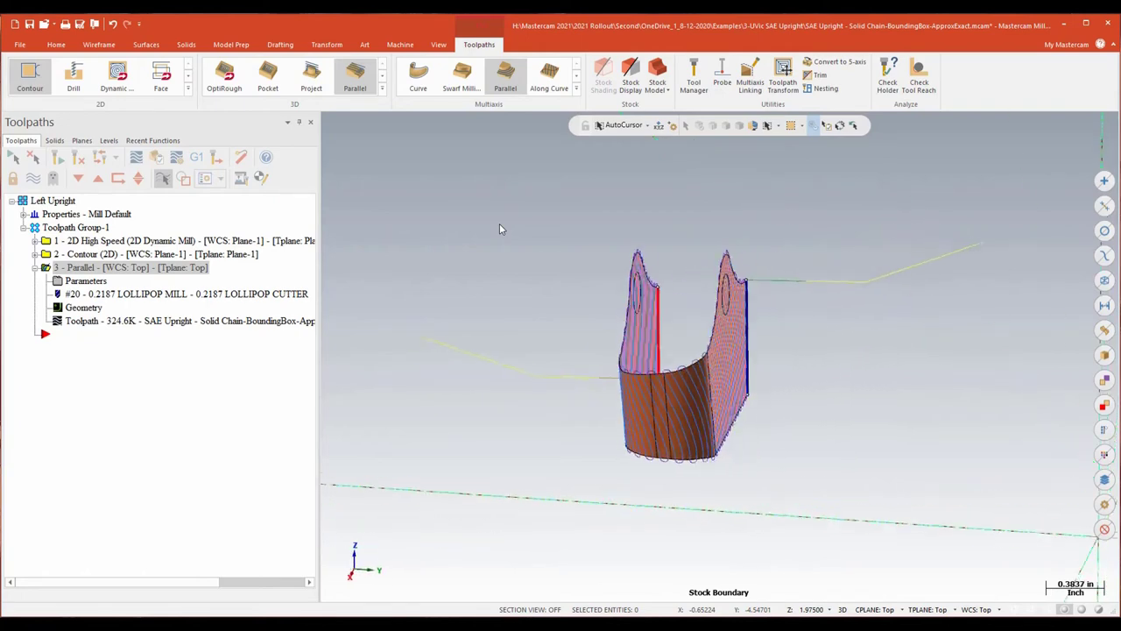
key("alt+Left")
key("alt+Left")
key("alt+Left")
key("alt+Left")
key("alt+Left")
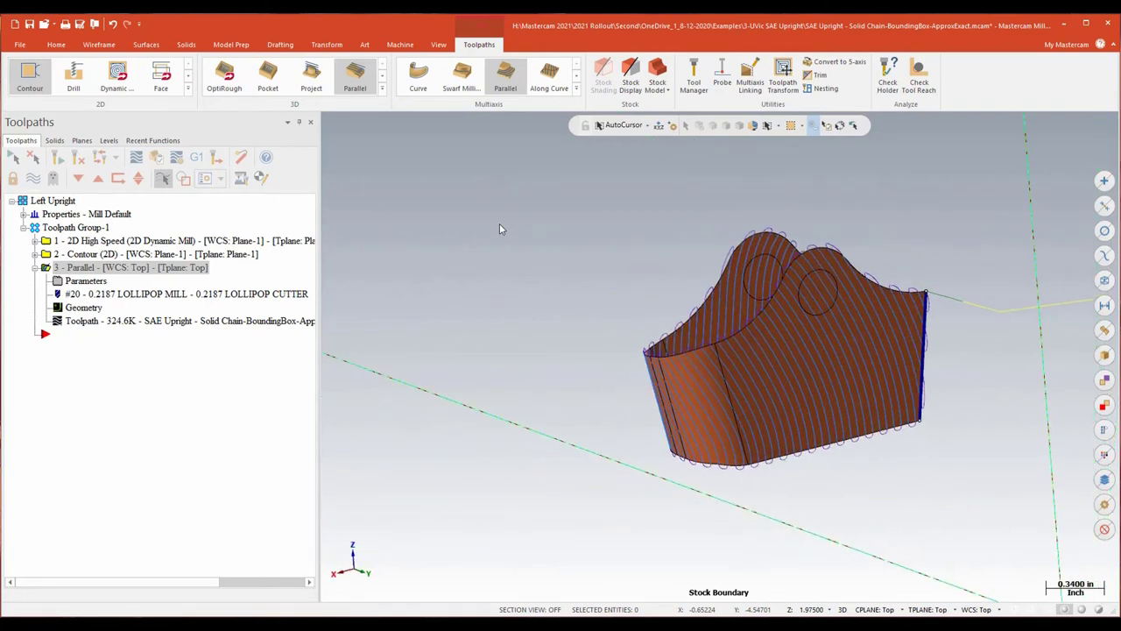
key("alt+Left")
key("alt+Left")
key("alt+Left")
key("alt+Left")
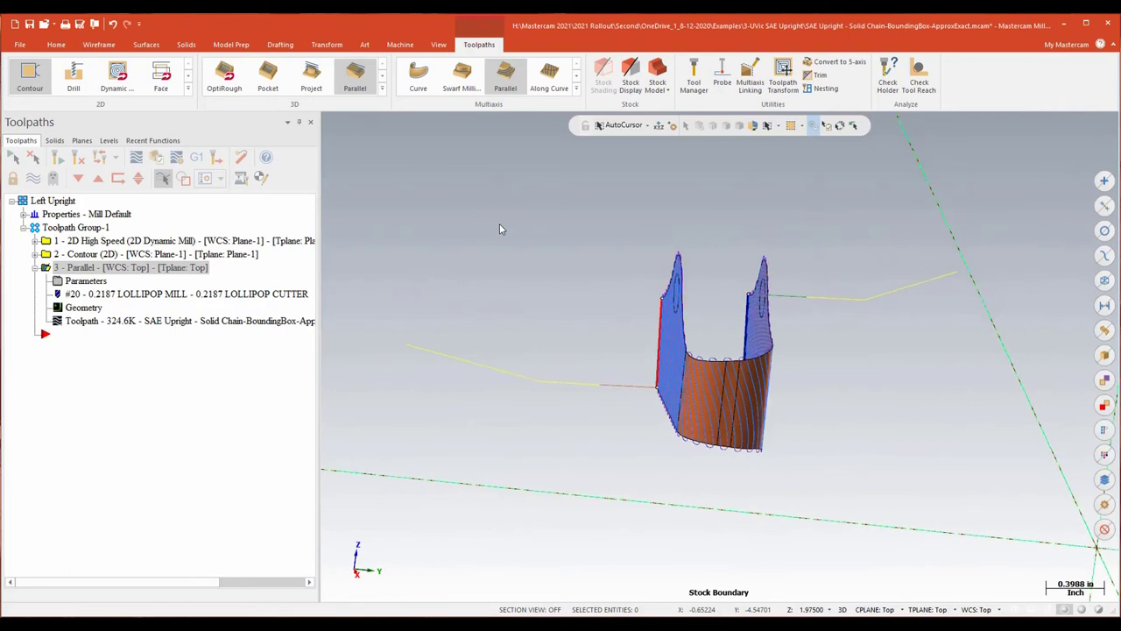
- Examine how the Exact step over passes flow across the orange side wall and around the rounded end
key("alt+Left")
key("alt+Left")
key("alt+Left")
key("alt+Left")
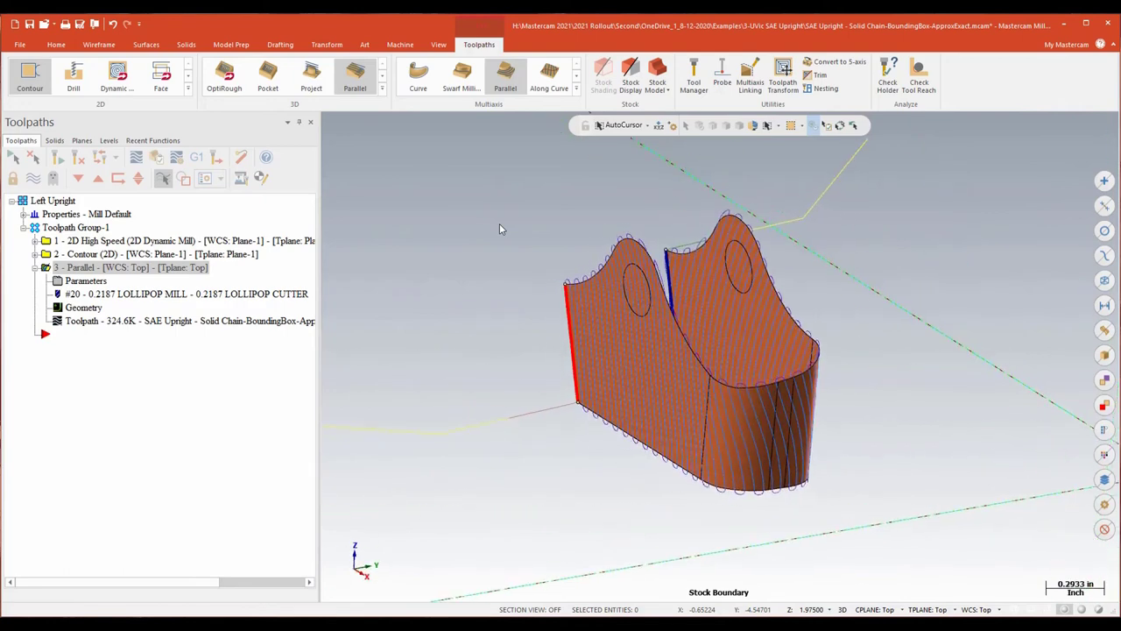
key("alt+Left")
key("alt+Left")
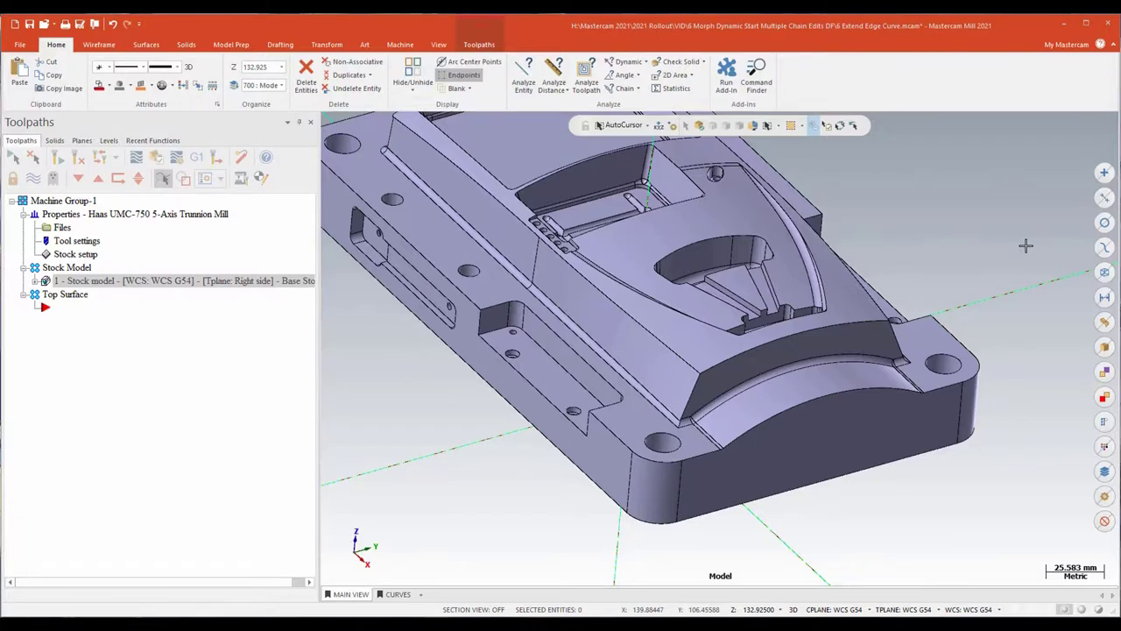
- Make the Edge curves level visible on the mold model
scroll(1026, 245, "up", 4)
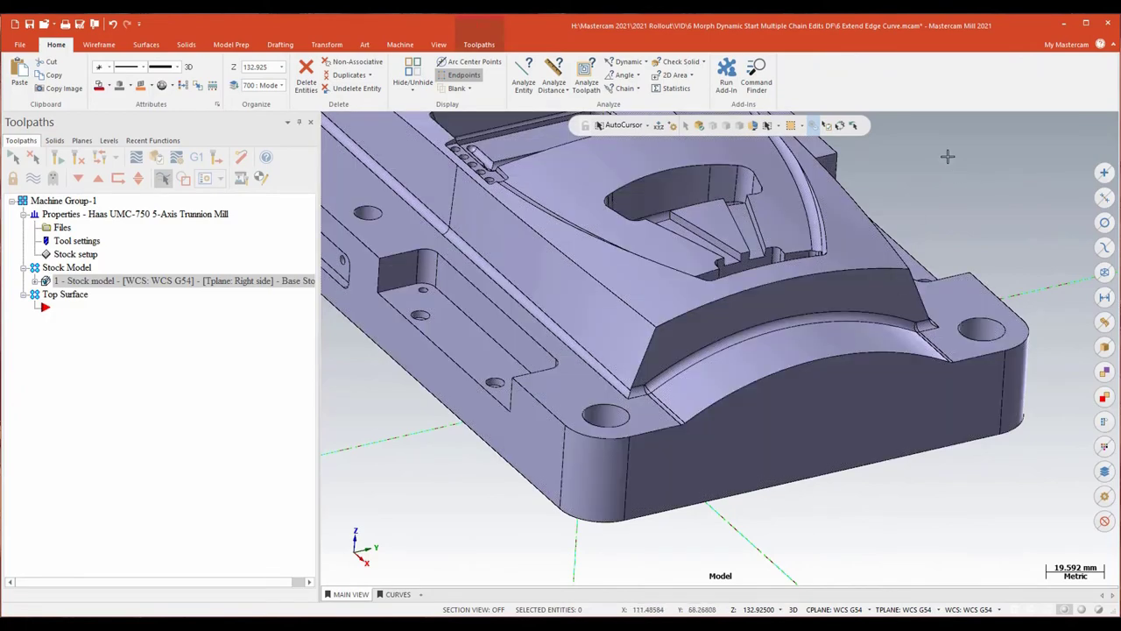
left_click(109, 140)
left_click(49, 190)
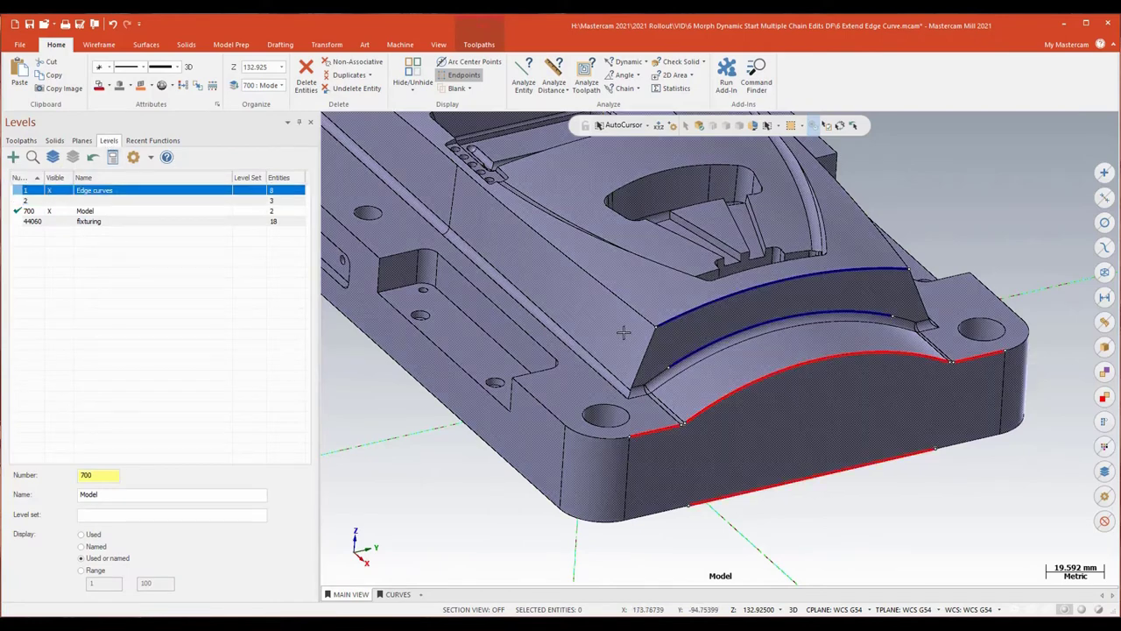
- Start a multiaxis Morph toolpath using tool 1, the 10 Spherical / Ball-Nosed Endmill
left_click(479, 44)
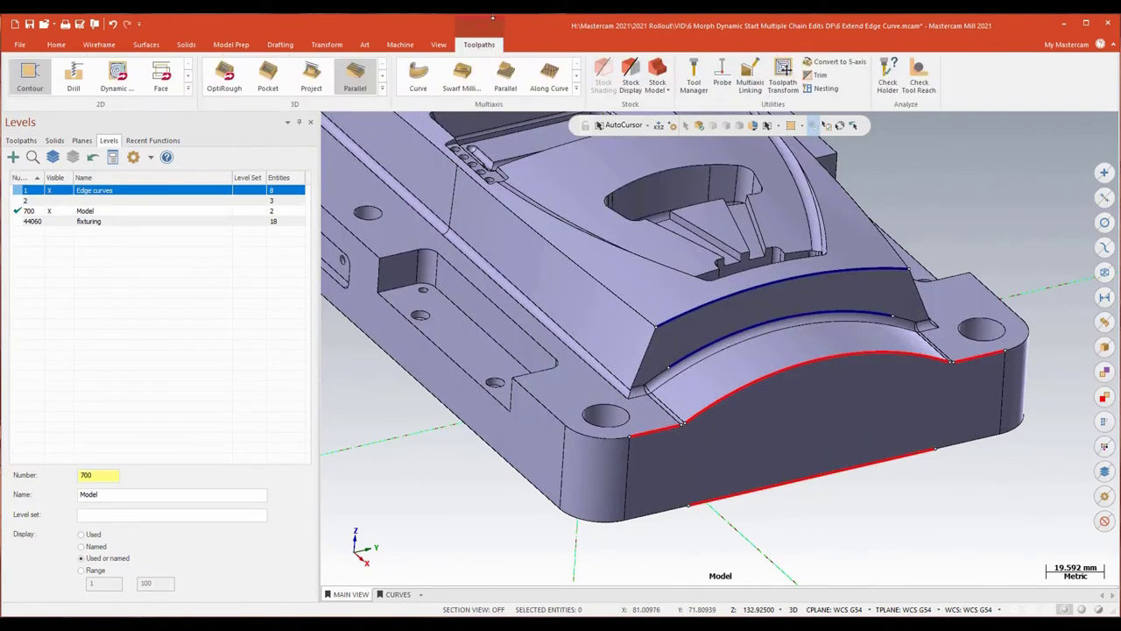
left_click(575, 88)
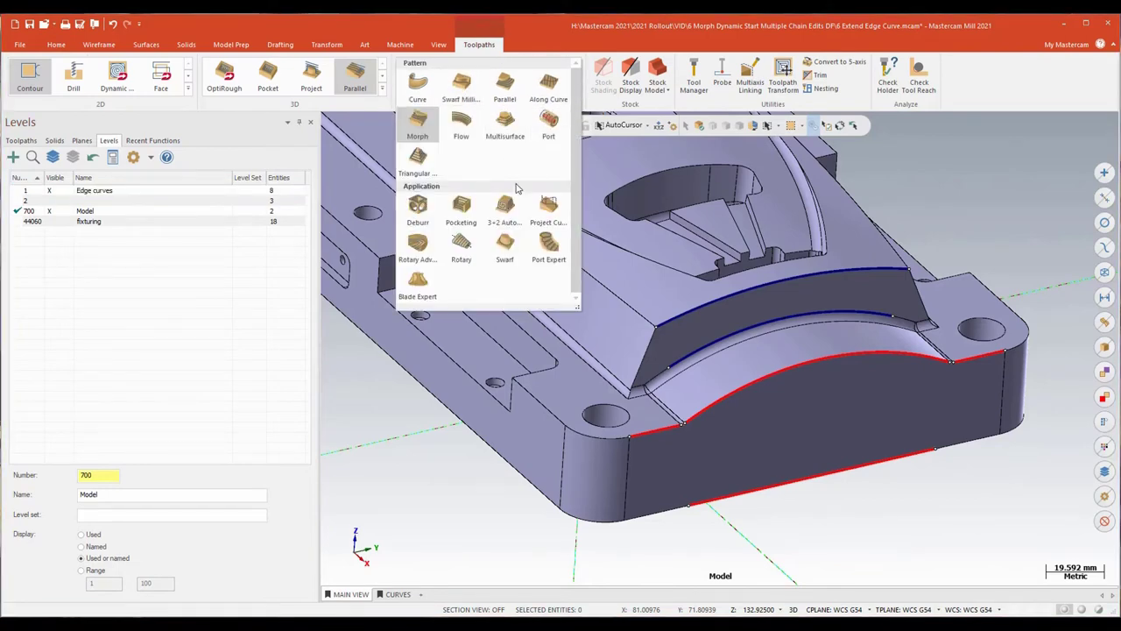
left_click(417, 120)
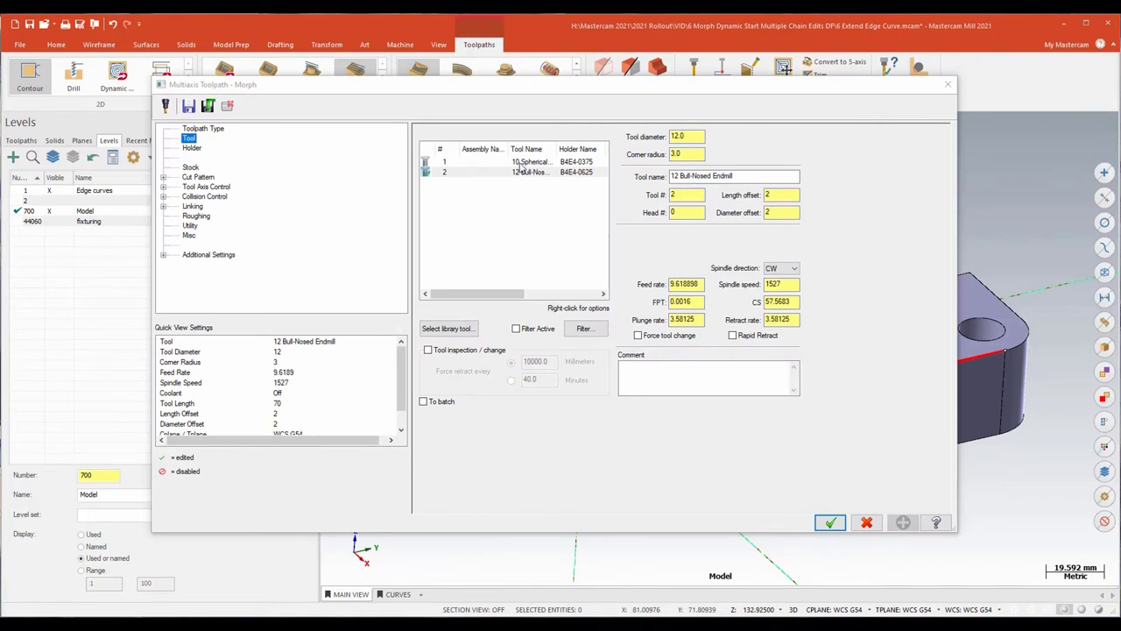
left_click(519, 162)
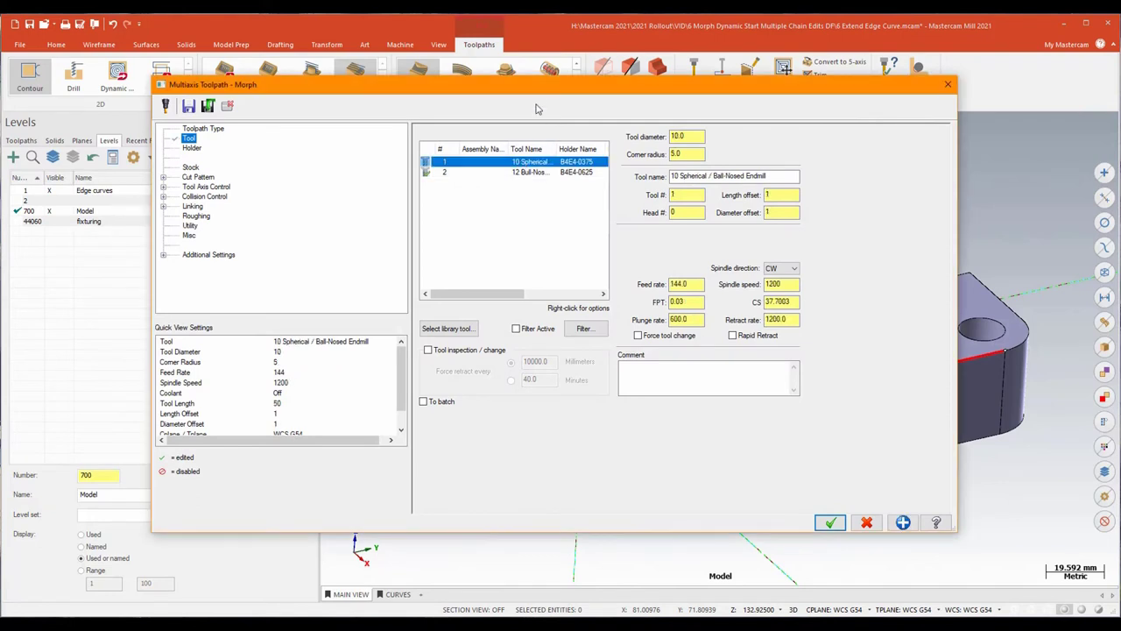
left_click_drag(544, 90, 561, 93)
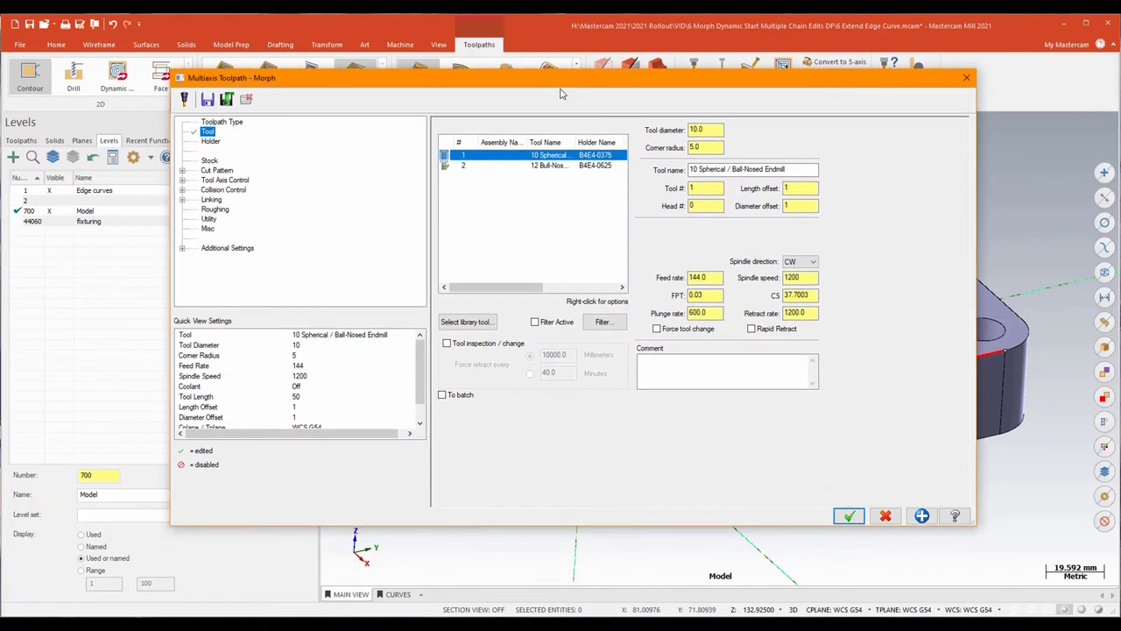
- Define the Morph cut pattern from the sloped face's upper blue edge curve to its lower blue edge curve
left_click(218, 171)
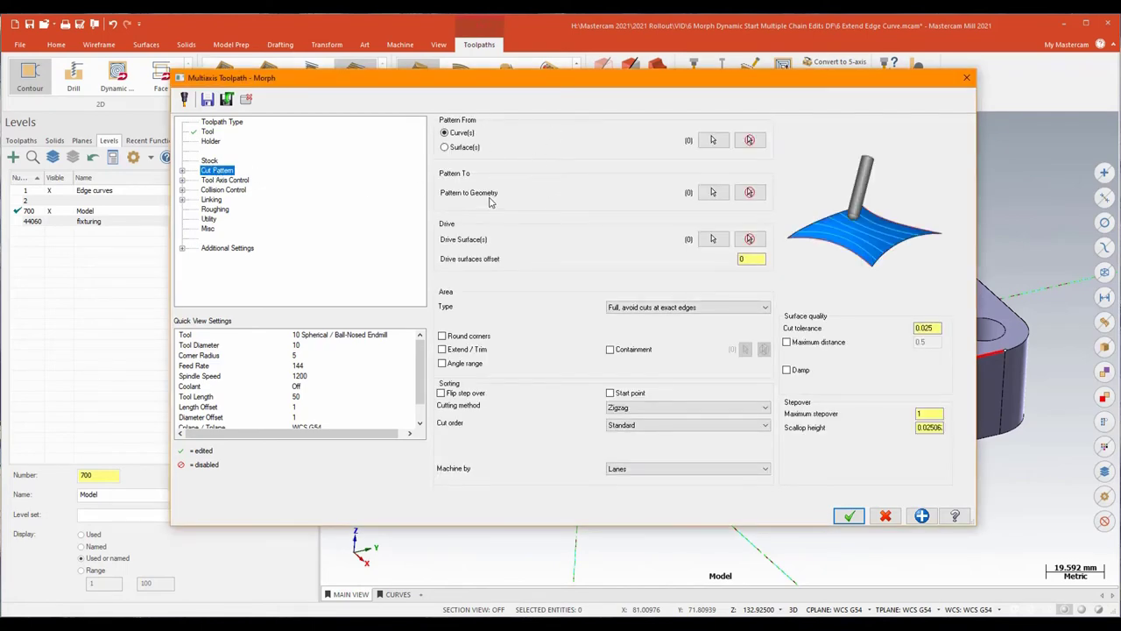
left_click(713, 140)
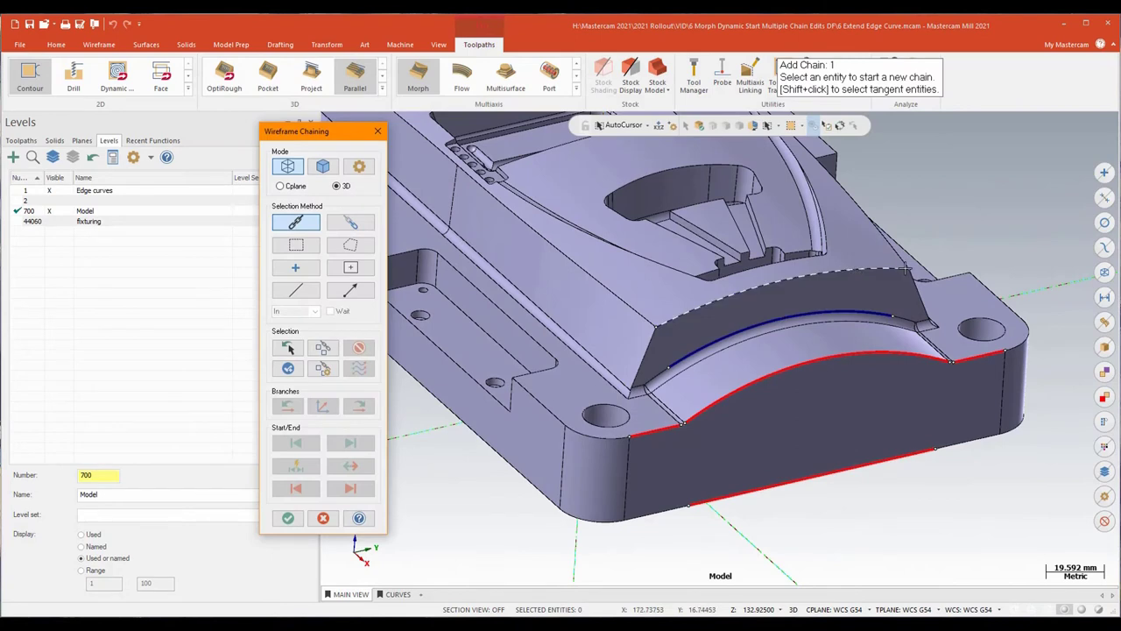
left_click(839, 271)
left_click(289, 517)
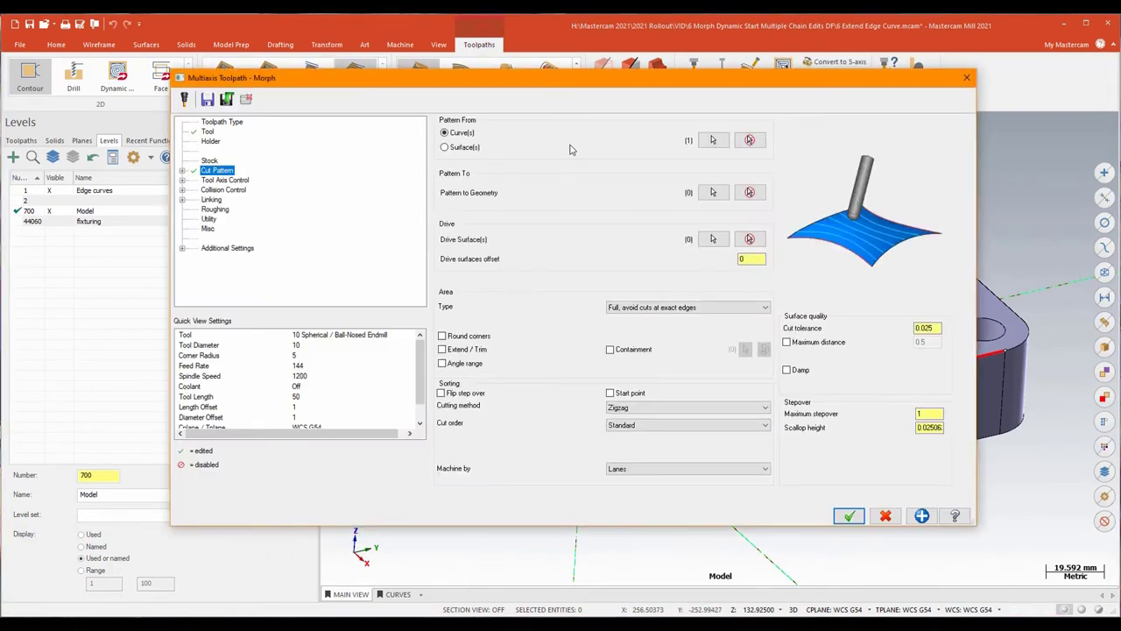
left_click(711, 193)
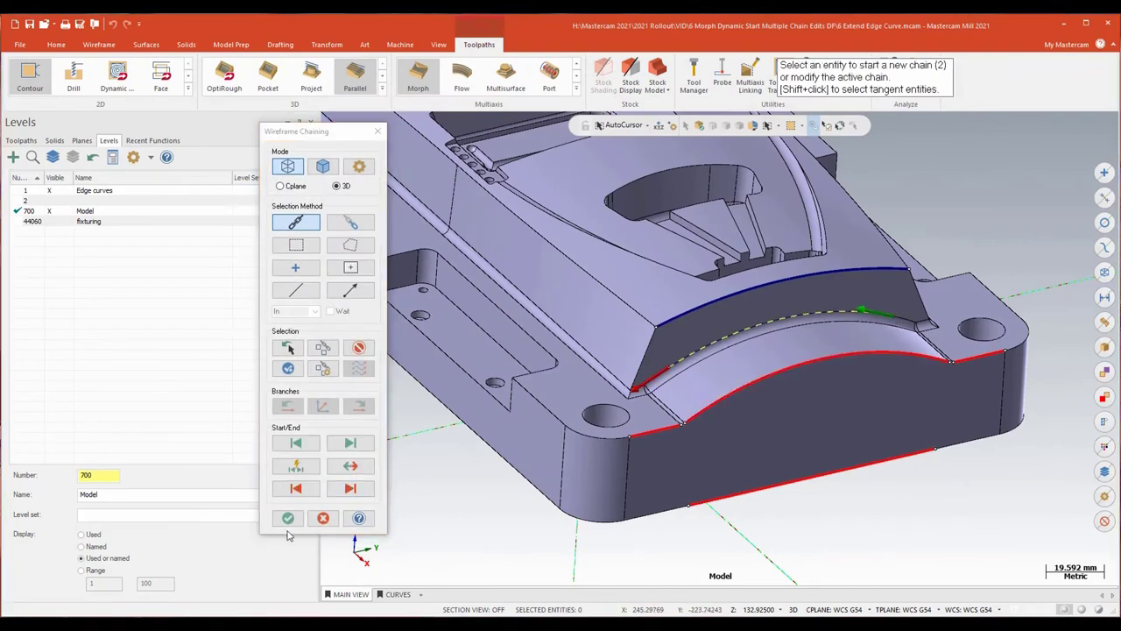
left_click(288, 518)
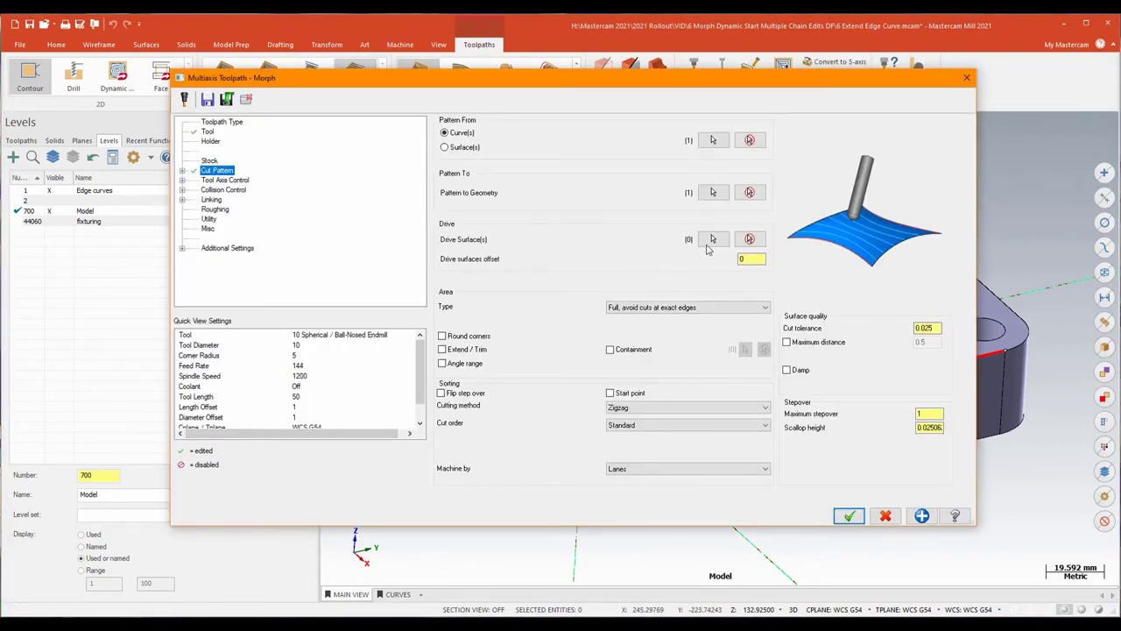
- Choose the sloped face as the drive surface and set the area type to Full, start and end at exact surface edges
left_click(712, 239)
left_click(738, 318)
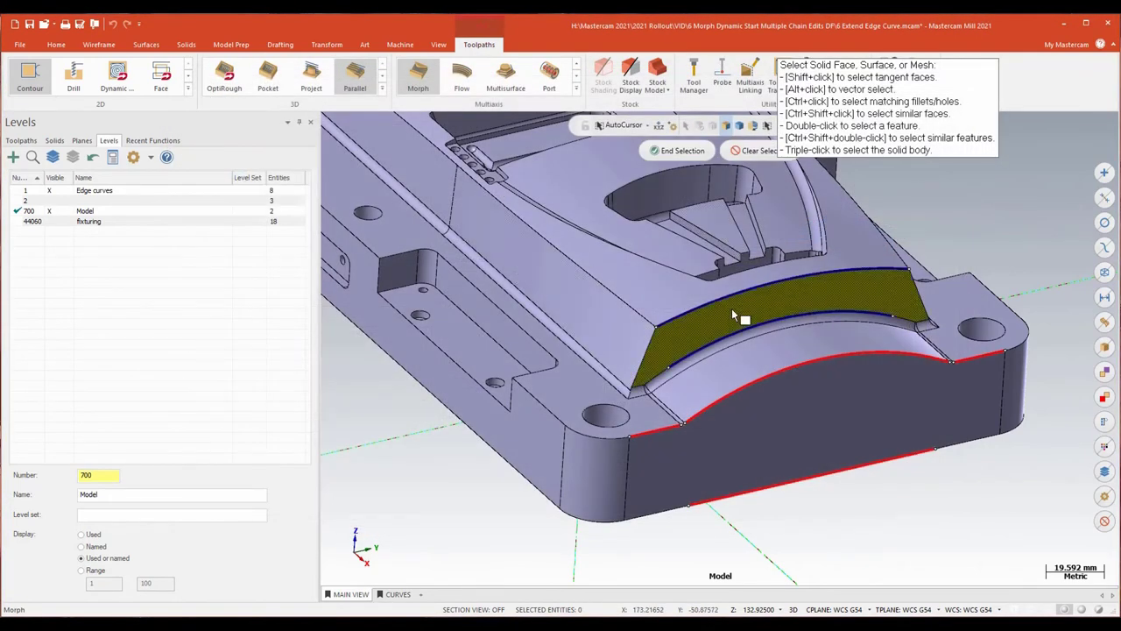
left_click(687, 152)
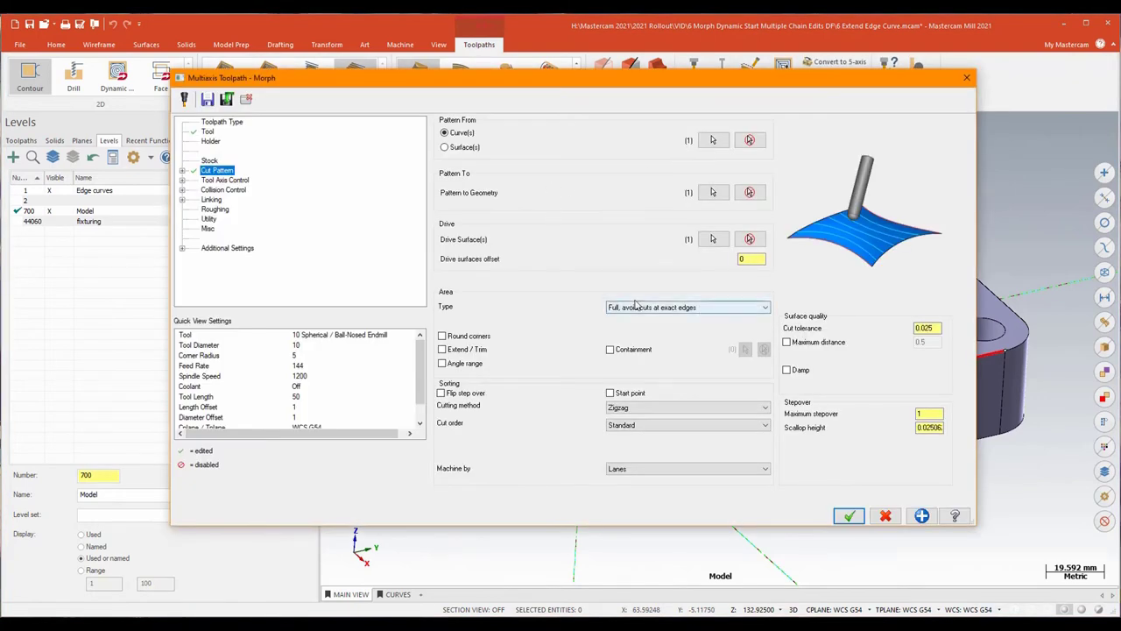
left_click(765, 308)
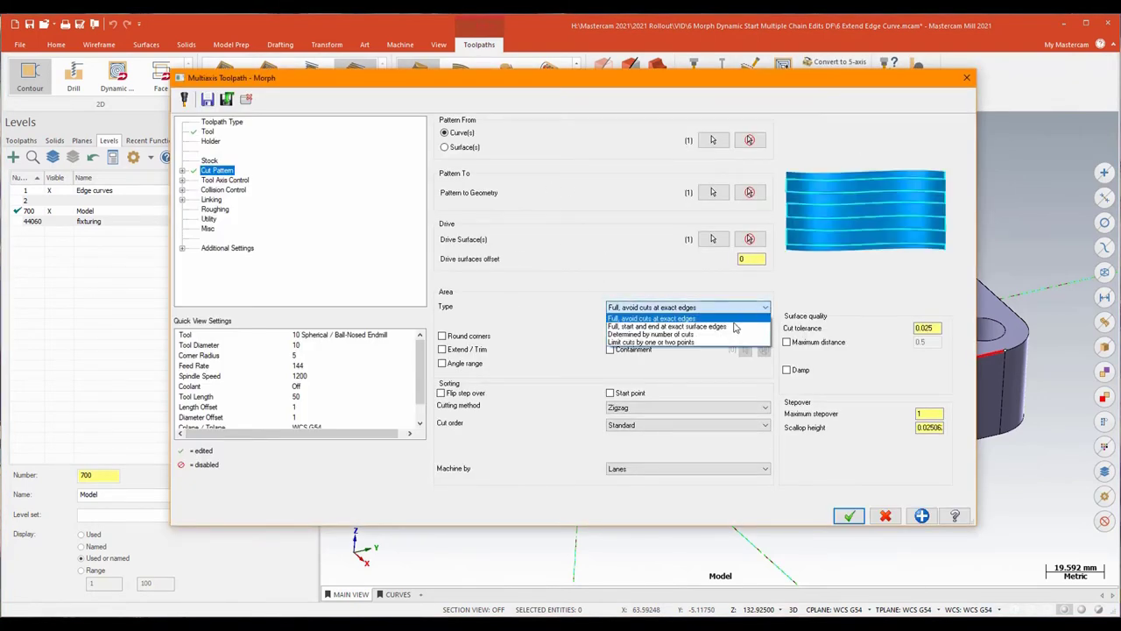
left_click(732, 327)
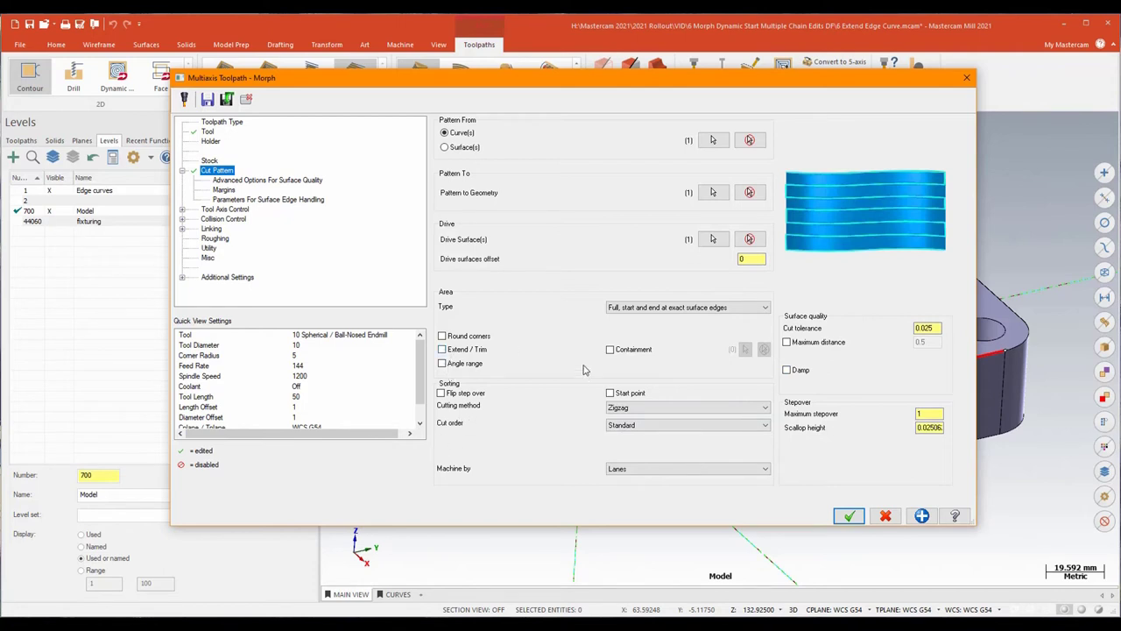
- Set the tilt angle at side of cutting direction to 80 and generate the Morph toolpath on the sloped face
left_click(221, 211)
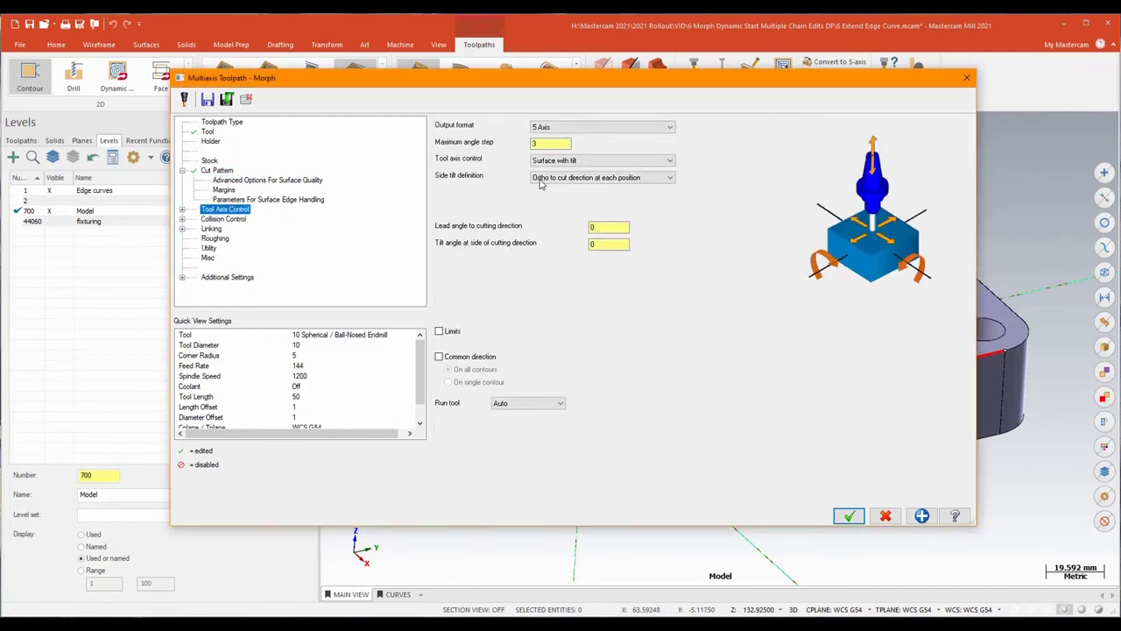
left_click(611, 245)
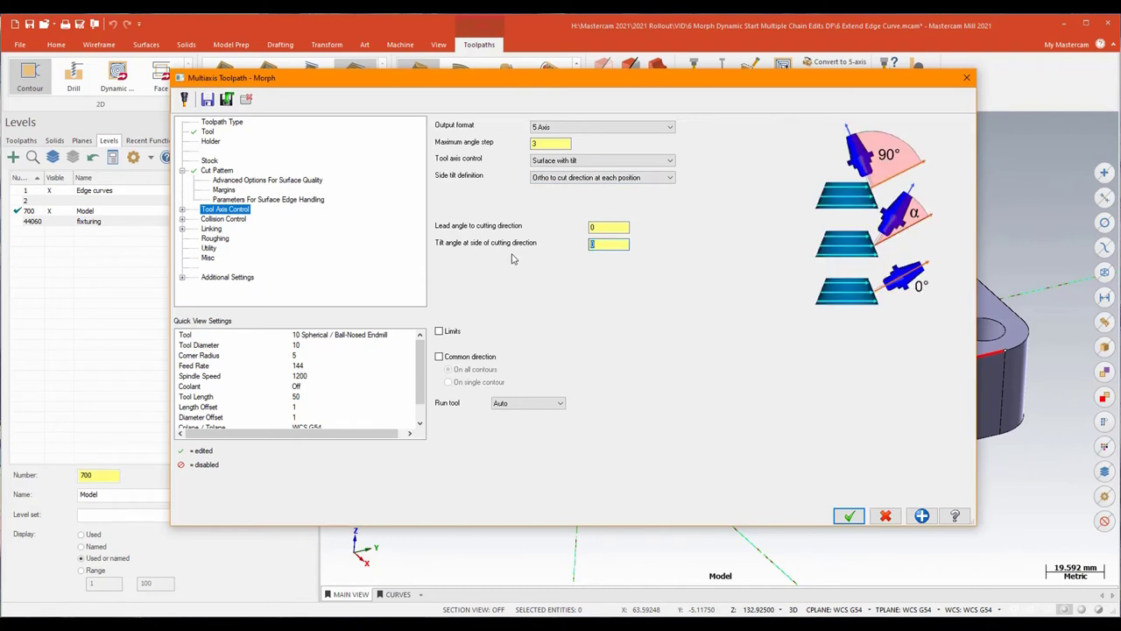
type("80")
key("Tab")
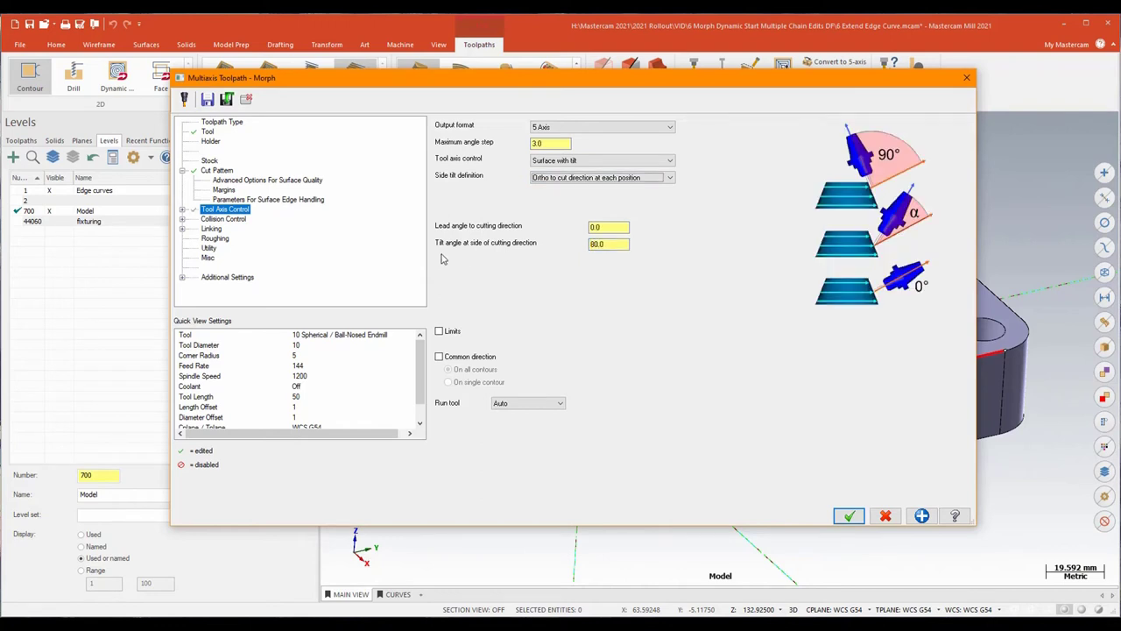
left_click(225, 219)
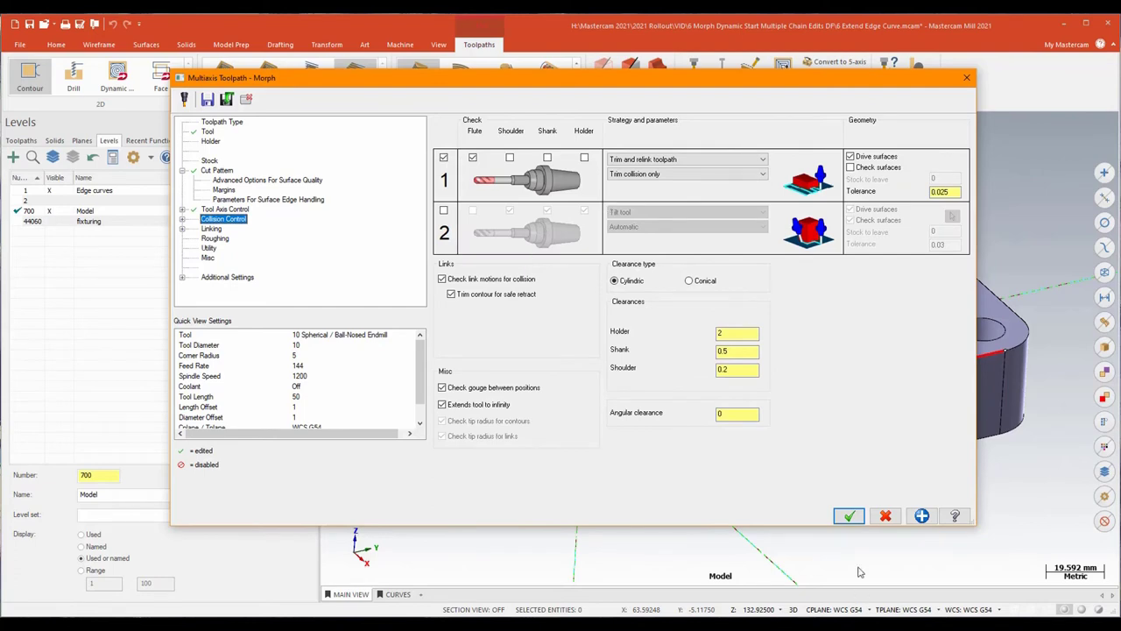
left_click(849, 516)
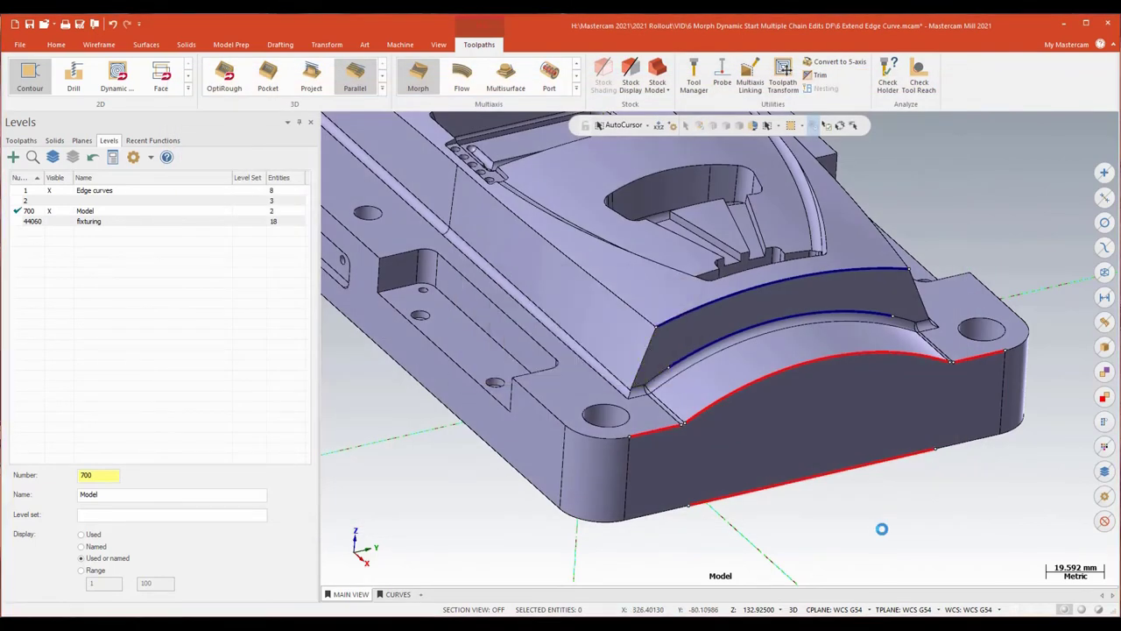
scroll(881, 528, "up", 5)
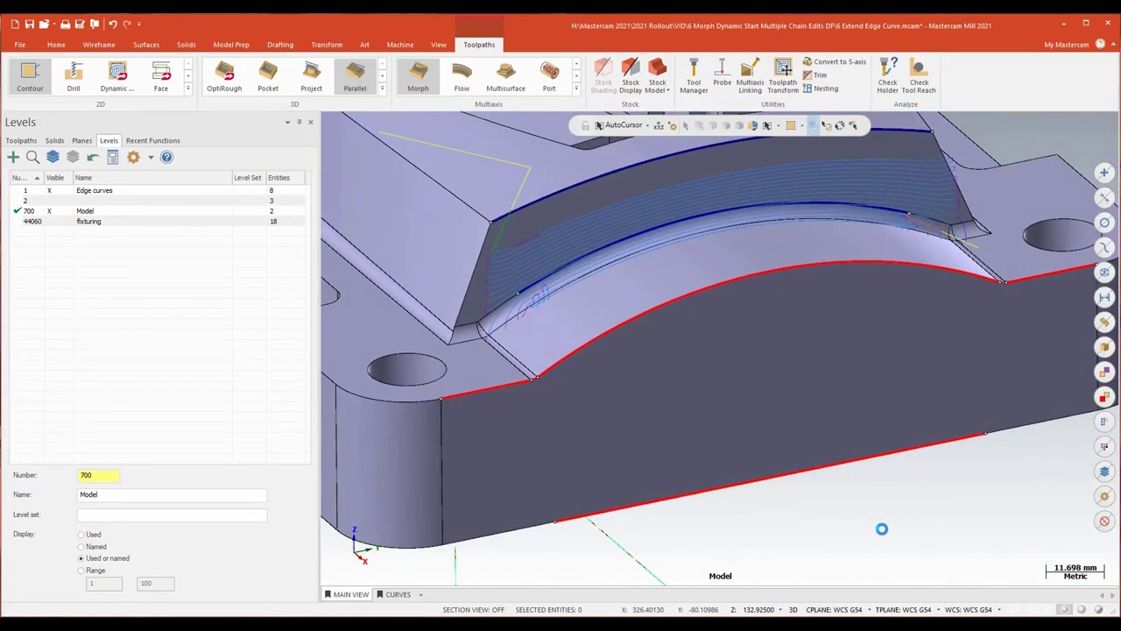
middle_click_drag(881, 528, 859, 508)
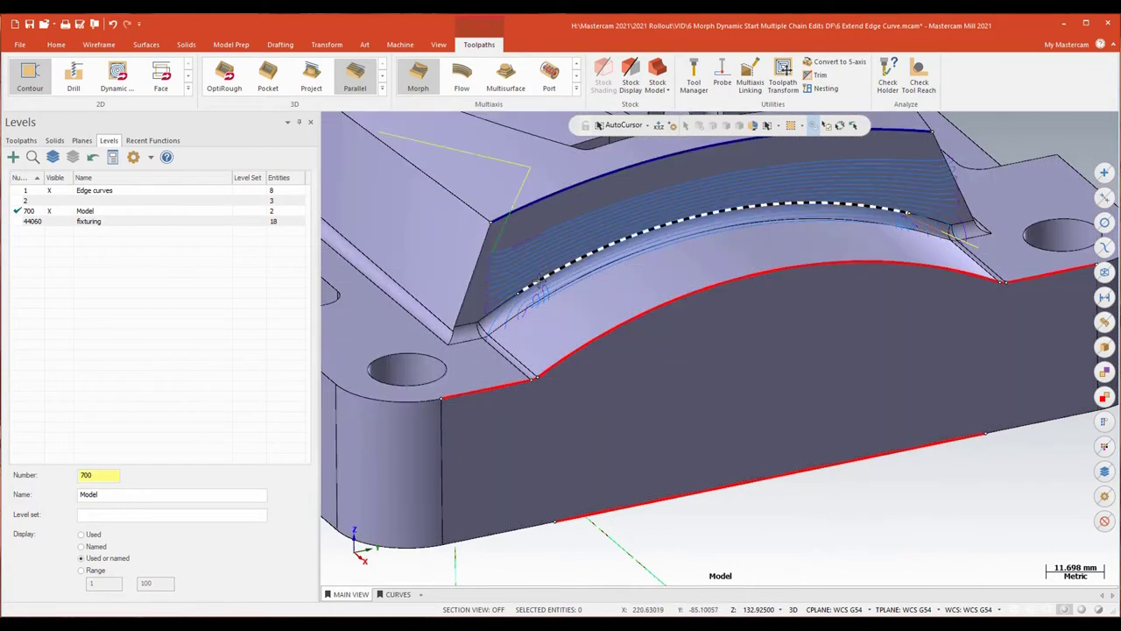
scroll(484, 311, "up", 3)
scroll(483, 310, "up", 2)
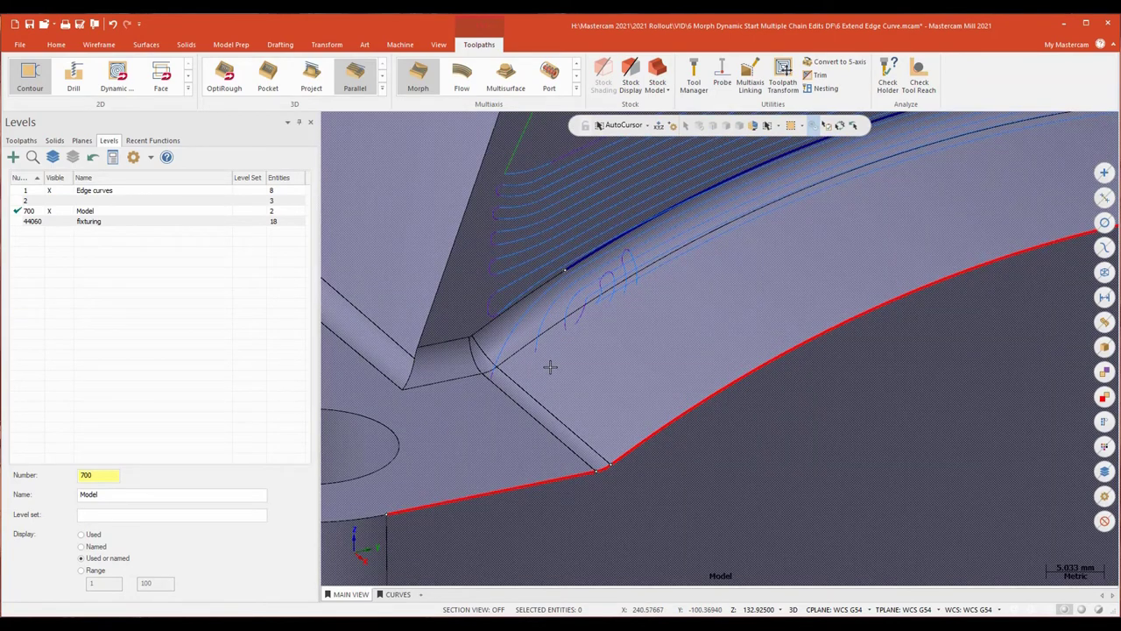
scroll(729, 560, "down", 6)
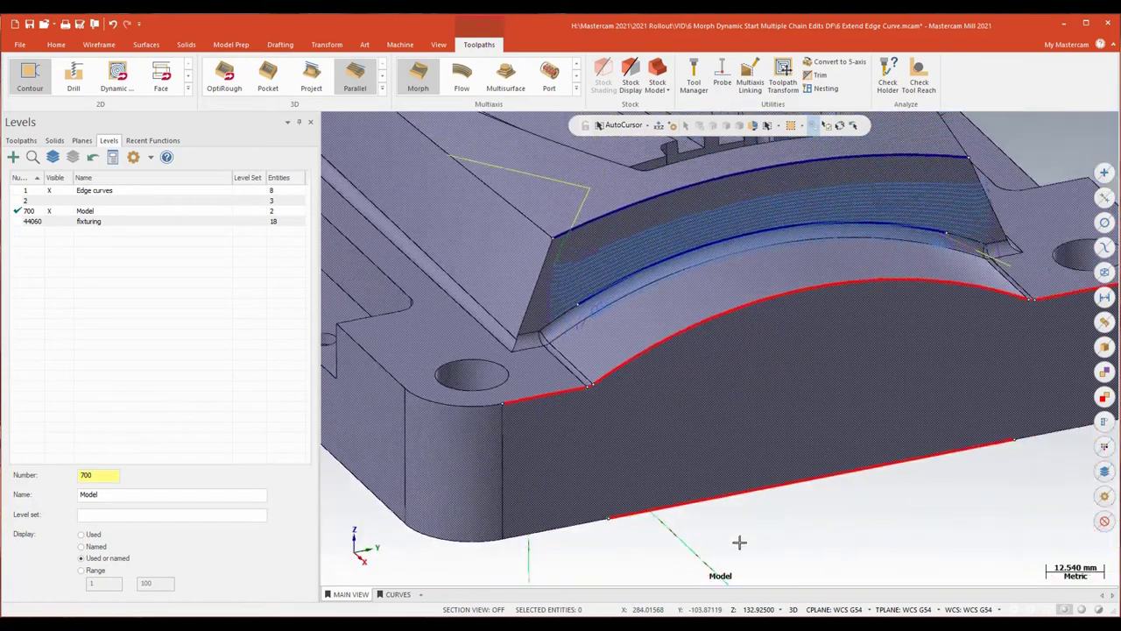
- Enable Extend edge curve in the Morph operation's surface edge handling parameters and regenerate the toolpath
left_click(21, 140)
left_click(34, 307)
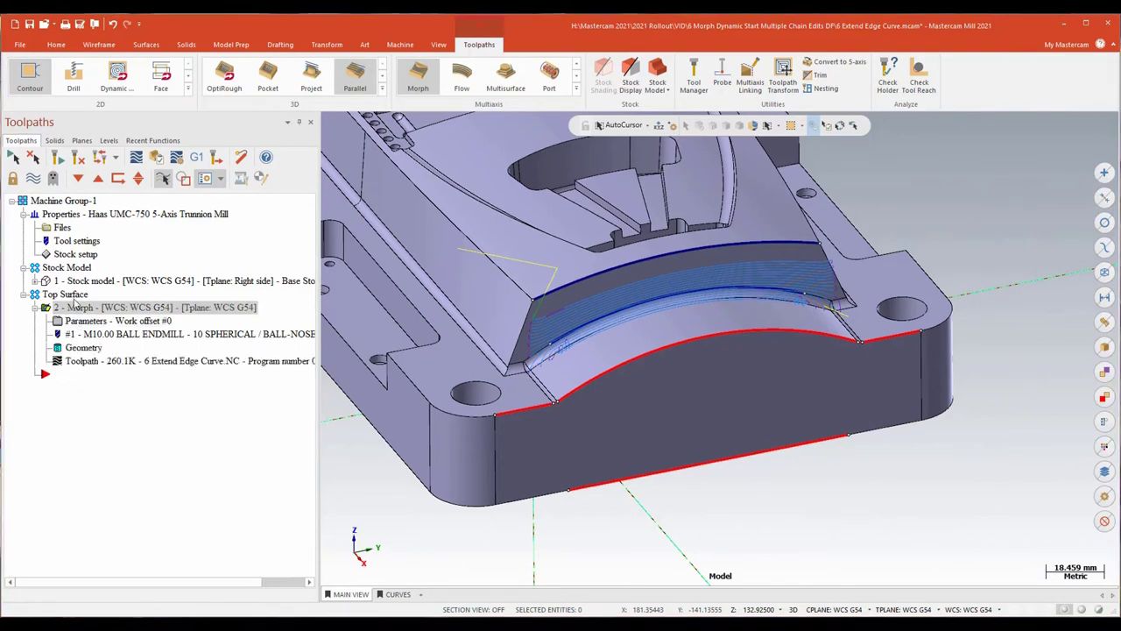
double_click(77, 305)
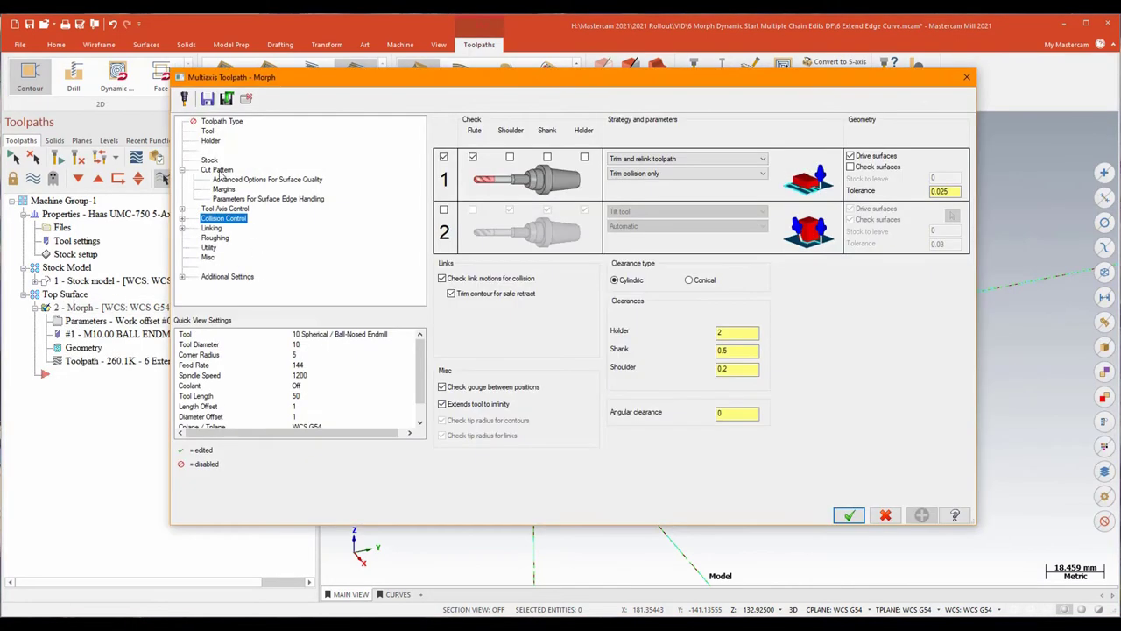
left_click(218, 170)
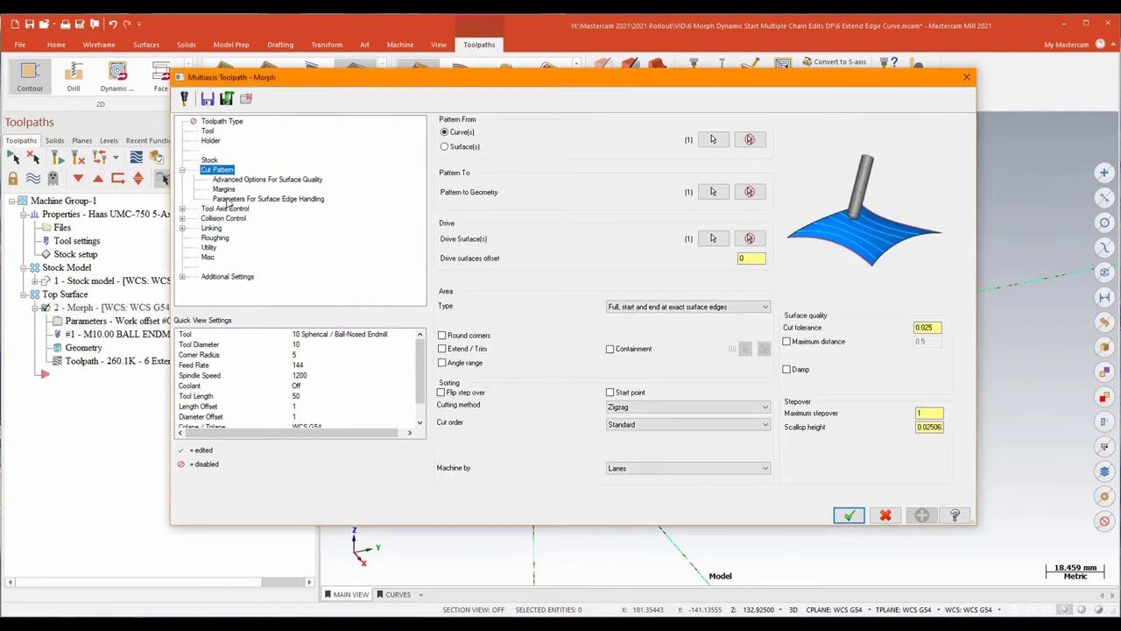
left_click(229, 199)
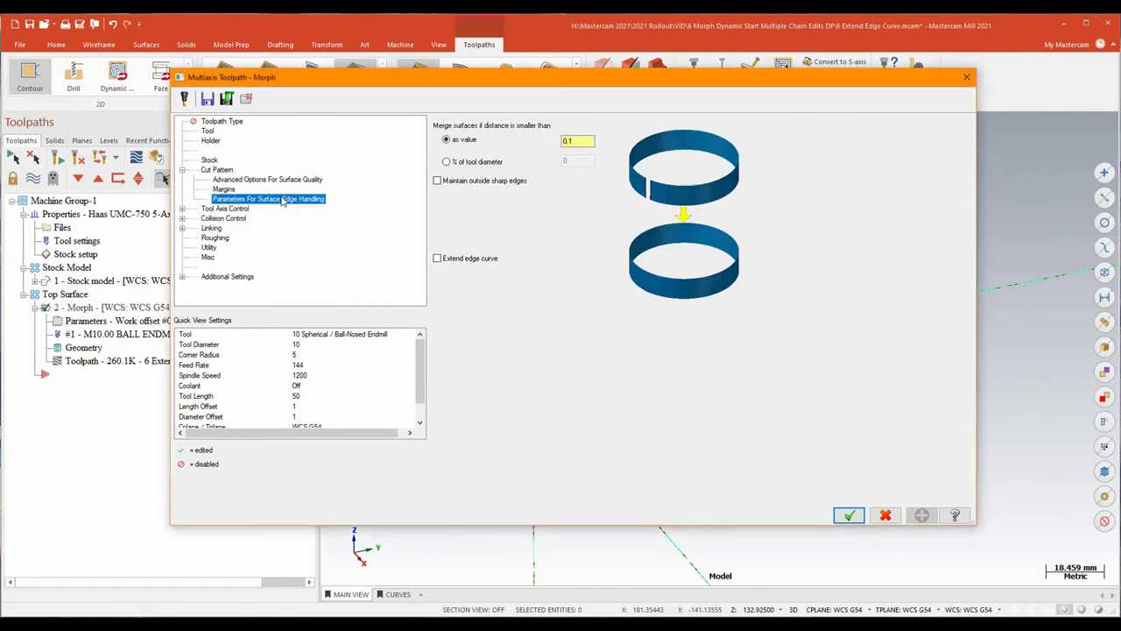
left_click(437, 258)
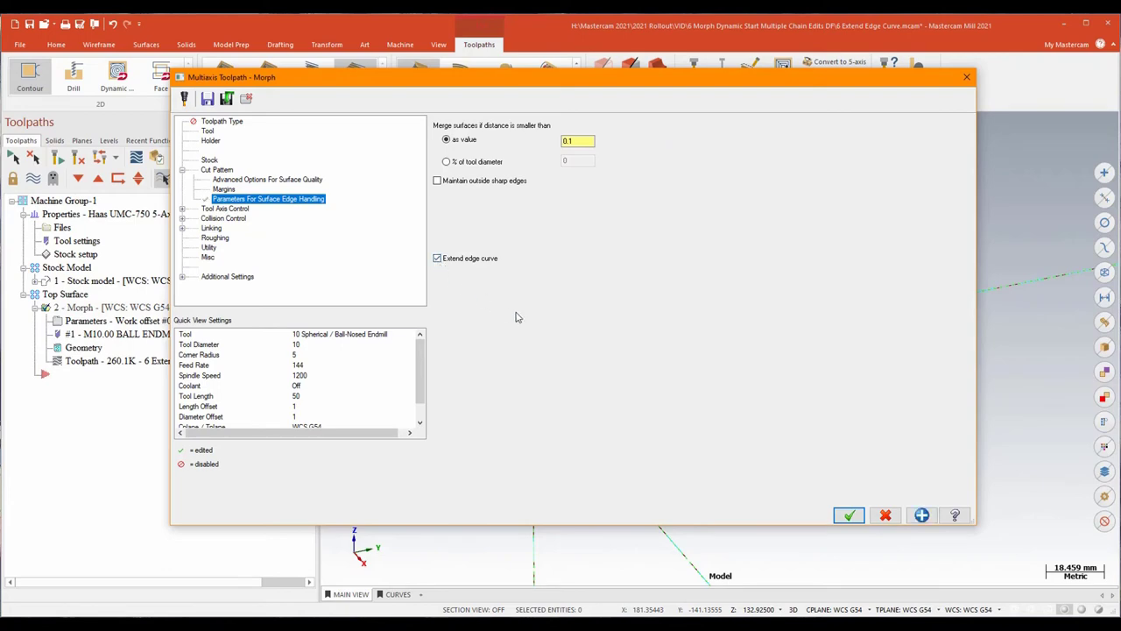
left_click(848, 515)
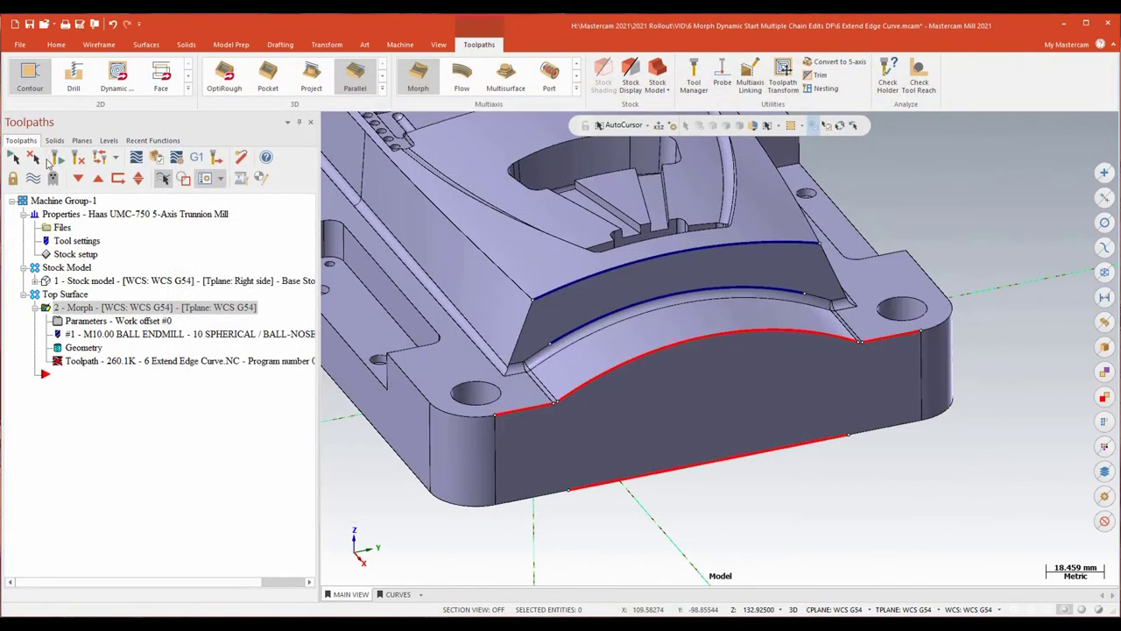
left_click(56, 161)
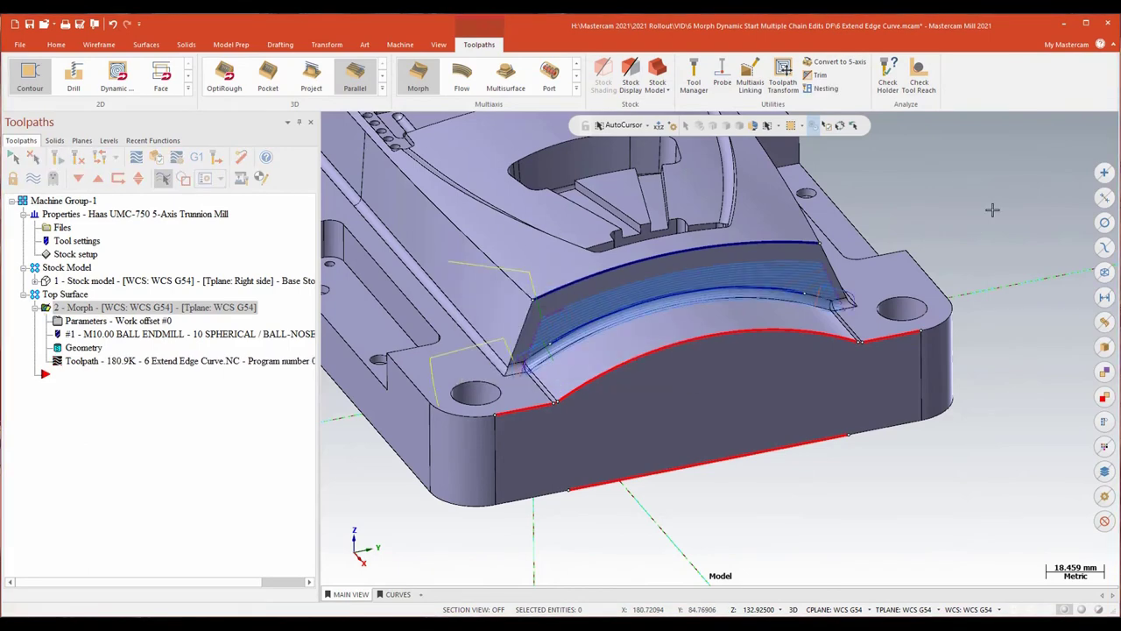
scroll(992, 210, "up", 5)
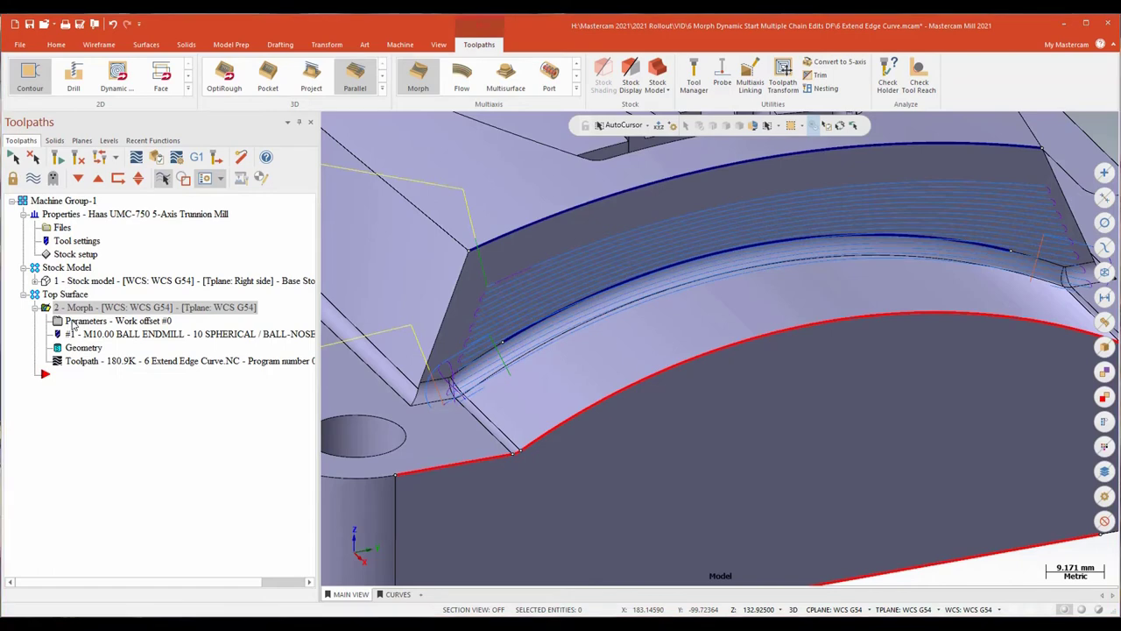
- Enable Extend / Trim in the Morph cut pattern, set the start and end tangential extensions to a value of 15, and regenerate
left_click(75, 323)
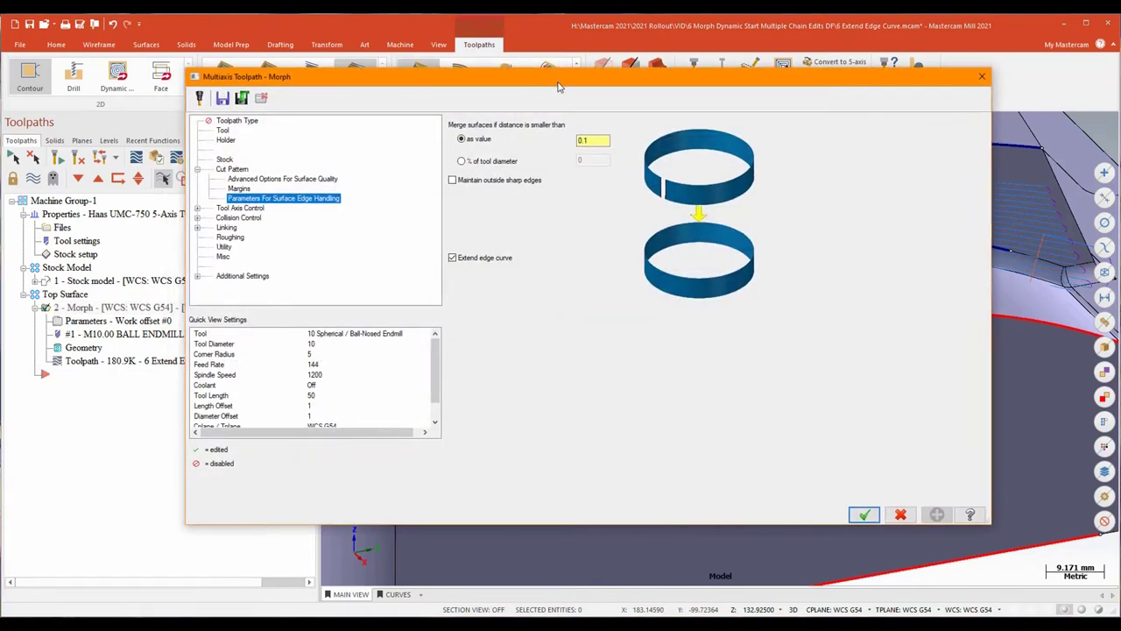
left_click(248, 171)
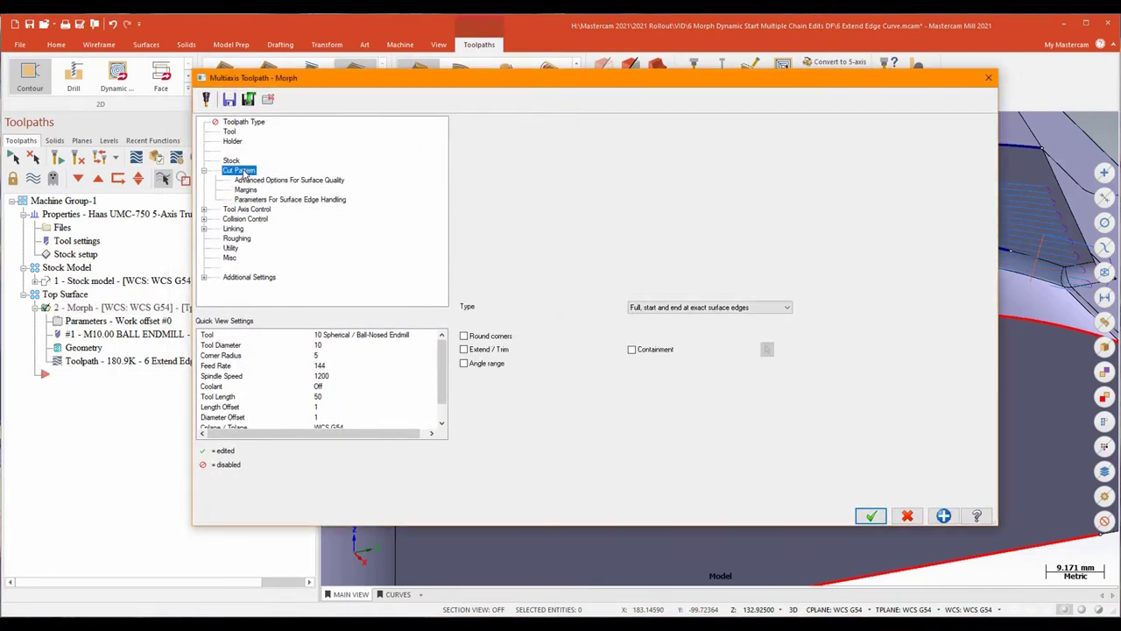
left_click(464, 350)
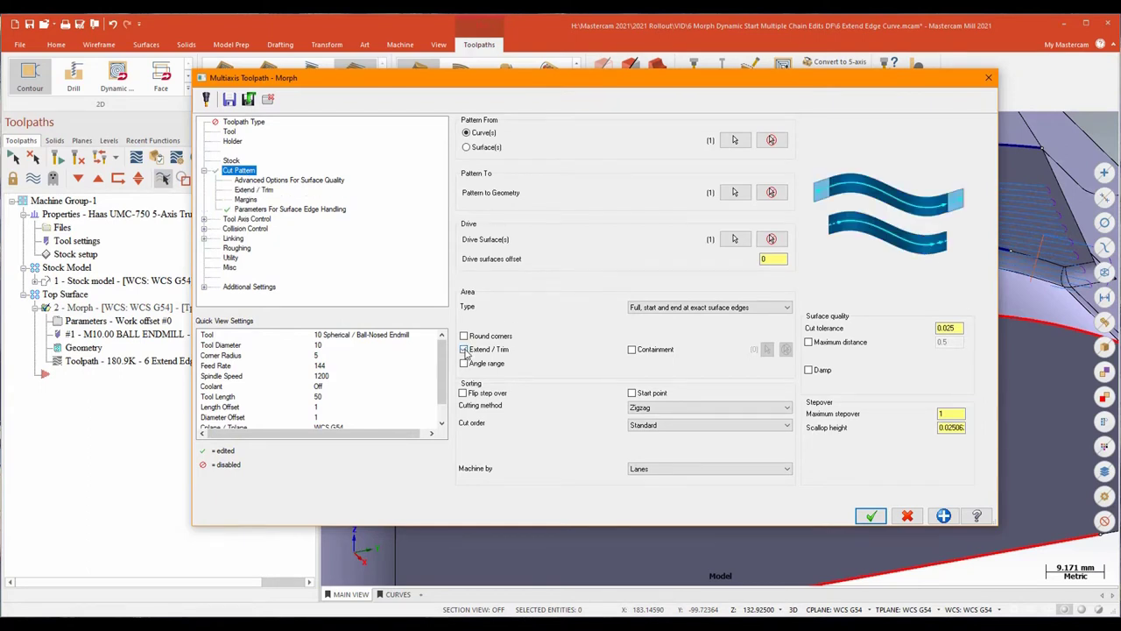
left_click(256, 190)
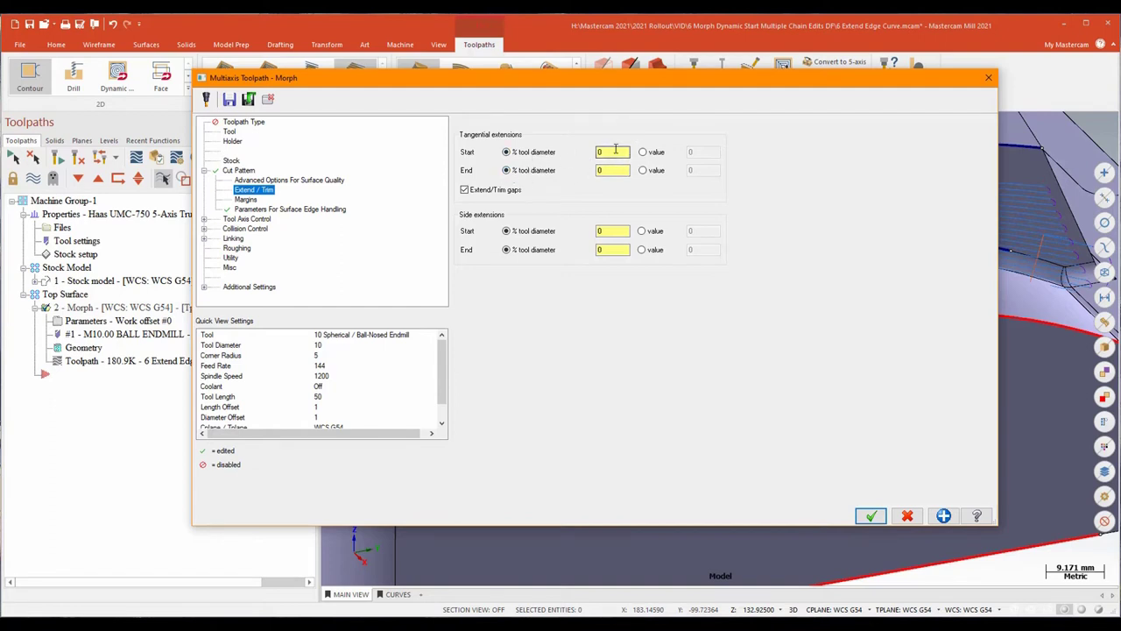
left_click(643, 152)
left_click(643, 170)
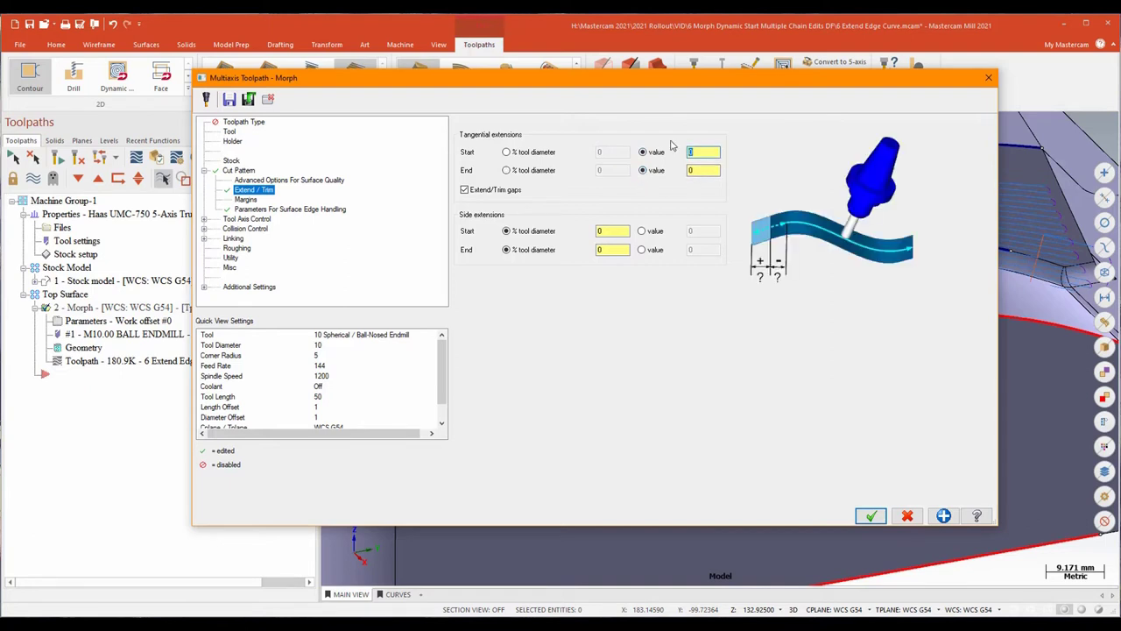
type("15")
key("Tab")
key("Tab")
type("15")
key("Tab")
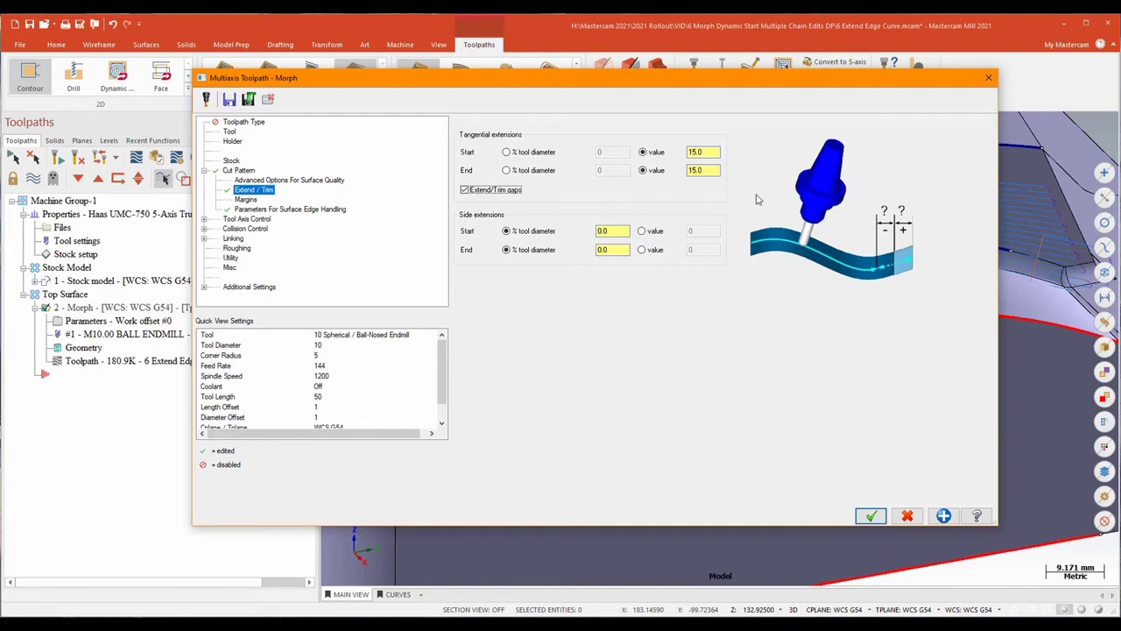
left_click(871, 515)
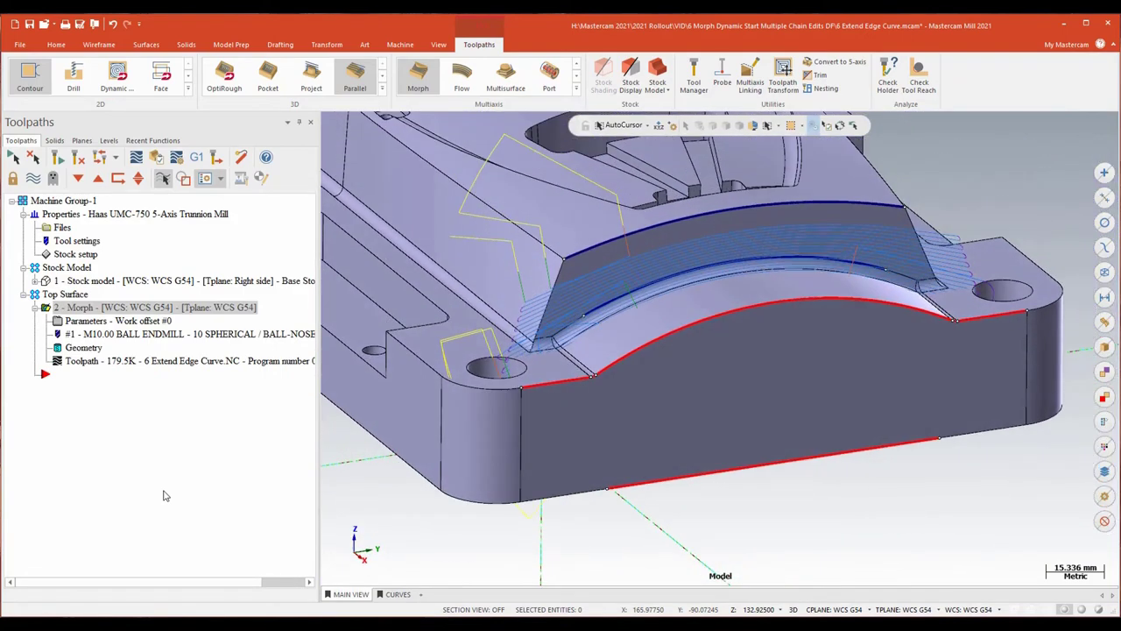
- Disable Extend edge curve in the Morph operation's surface edge handling parameters and regenerate the extended toolpath
left_click(86, 321)
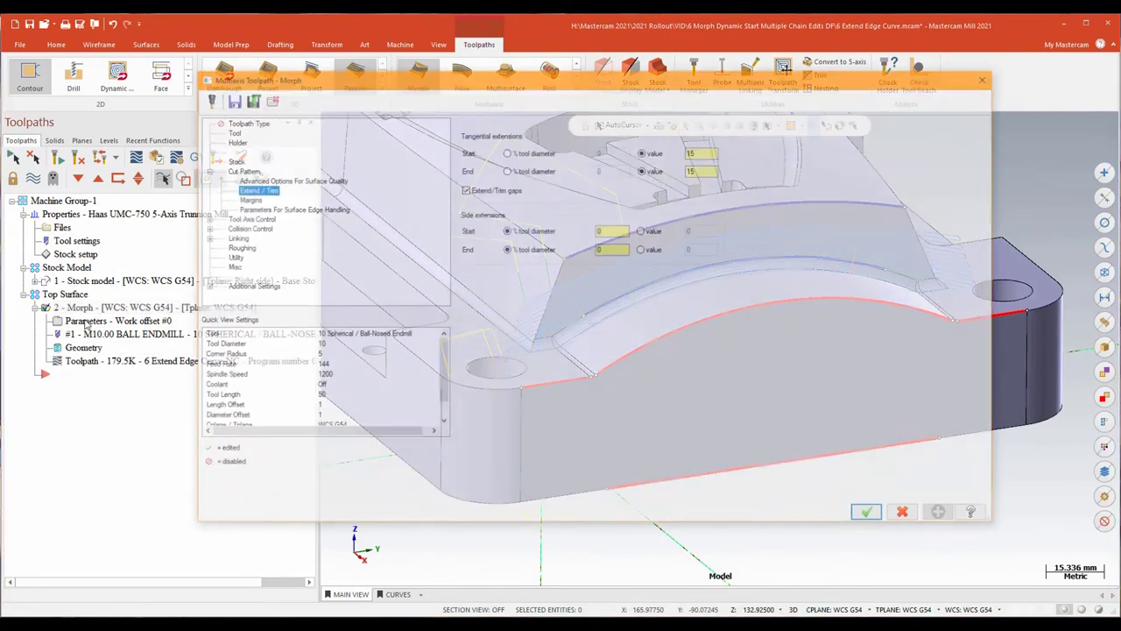
left_click(250, 209)
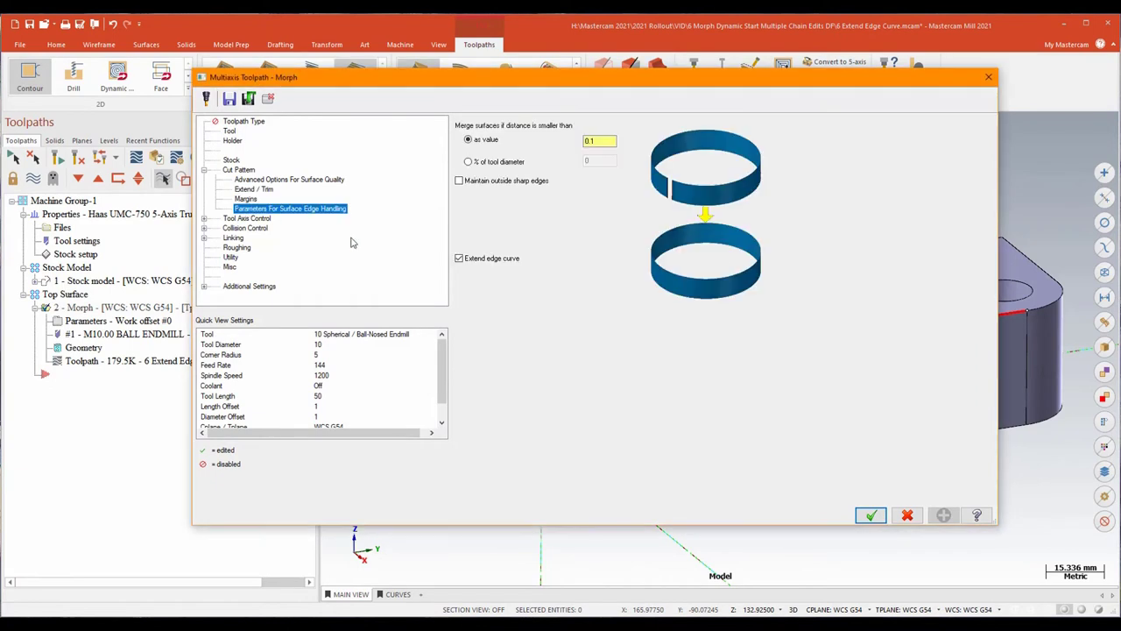
left_click(460, 259)
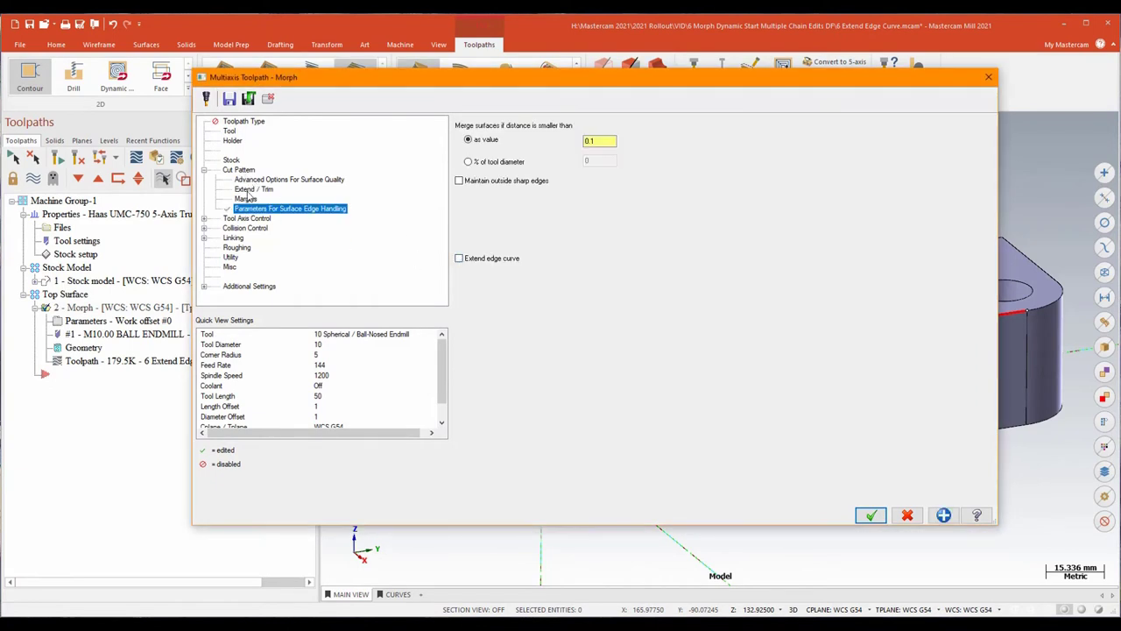
left_click(249, 197)
left_click(870, 515)
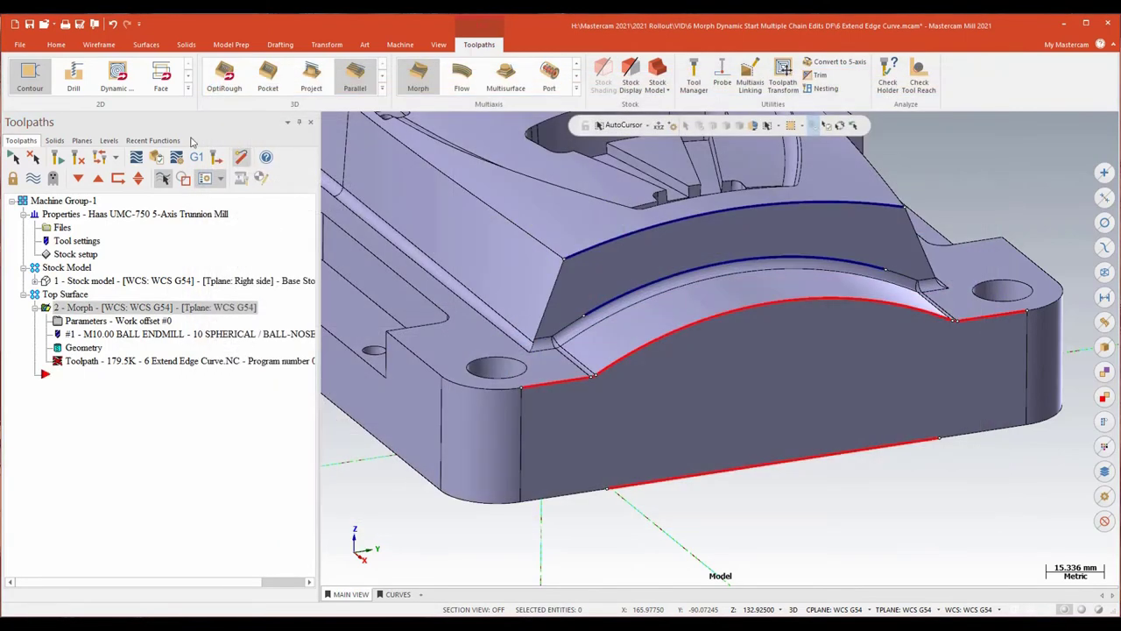
left_click(58, 160)
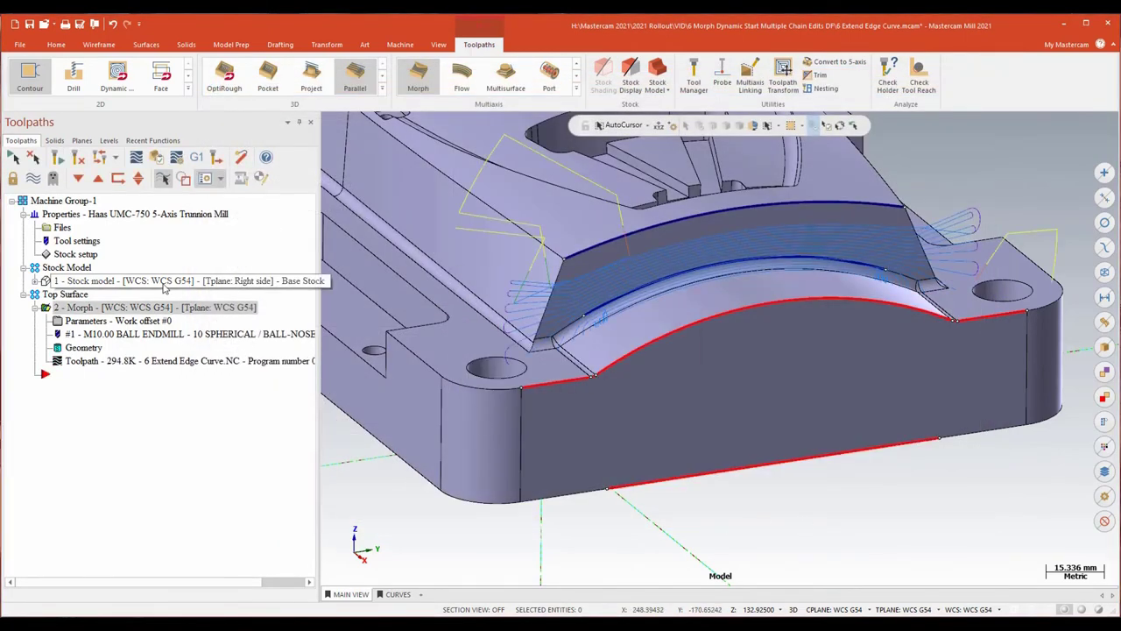
- Turn Extend edge curve back on for the Morph operation and regenerate the toolpath
double_click(482, 273)
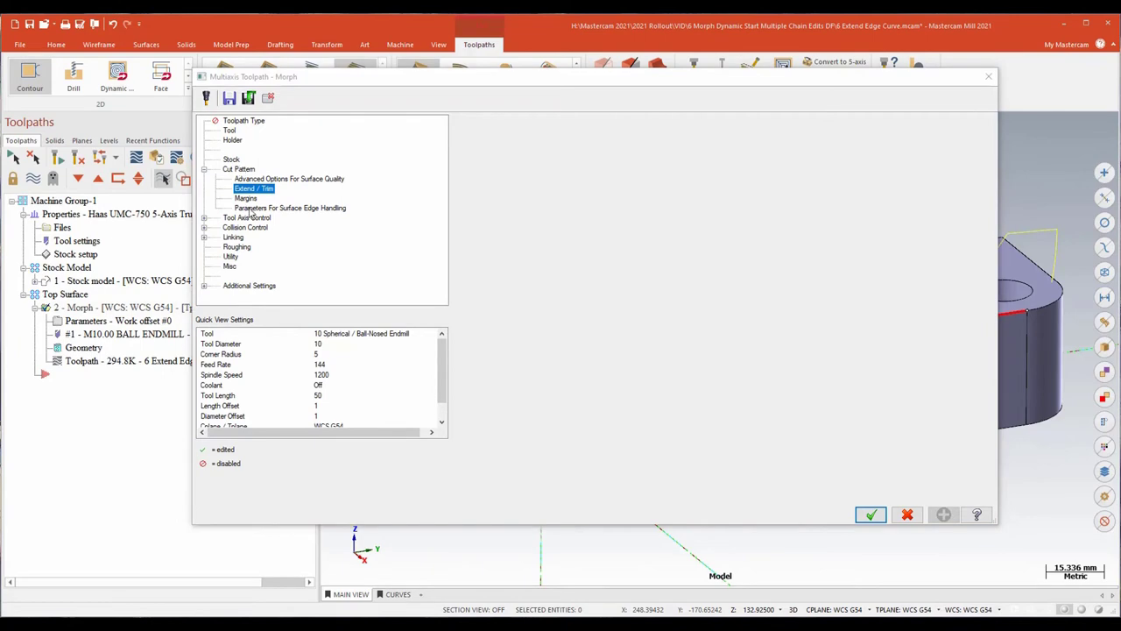
left_click(249, 208)
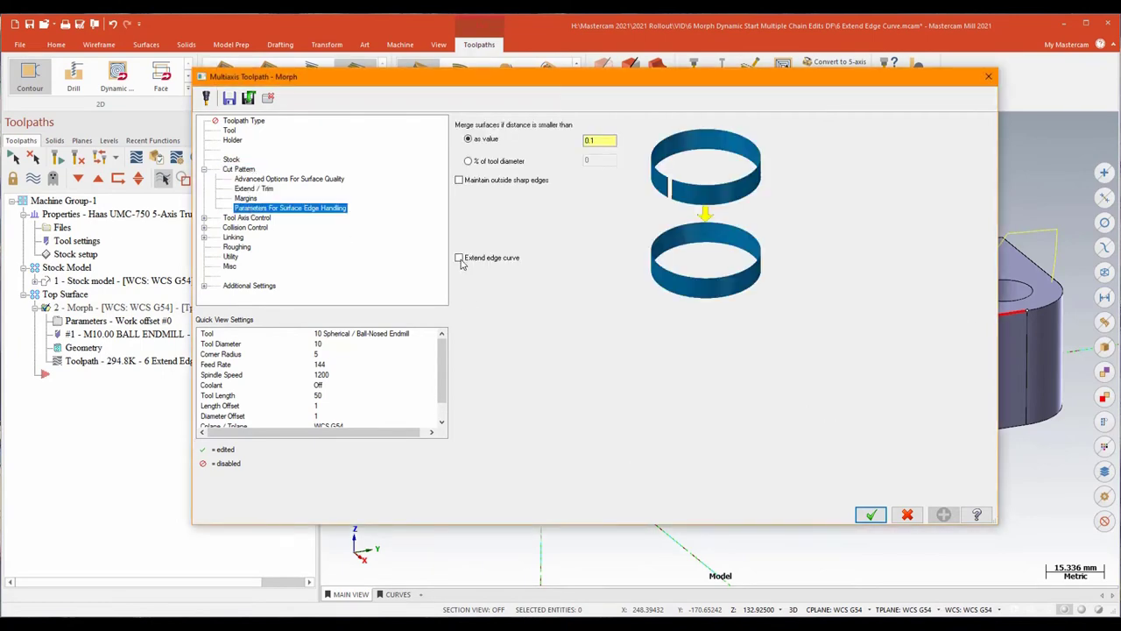
left_click(459, 258)
left_click(871, 514)
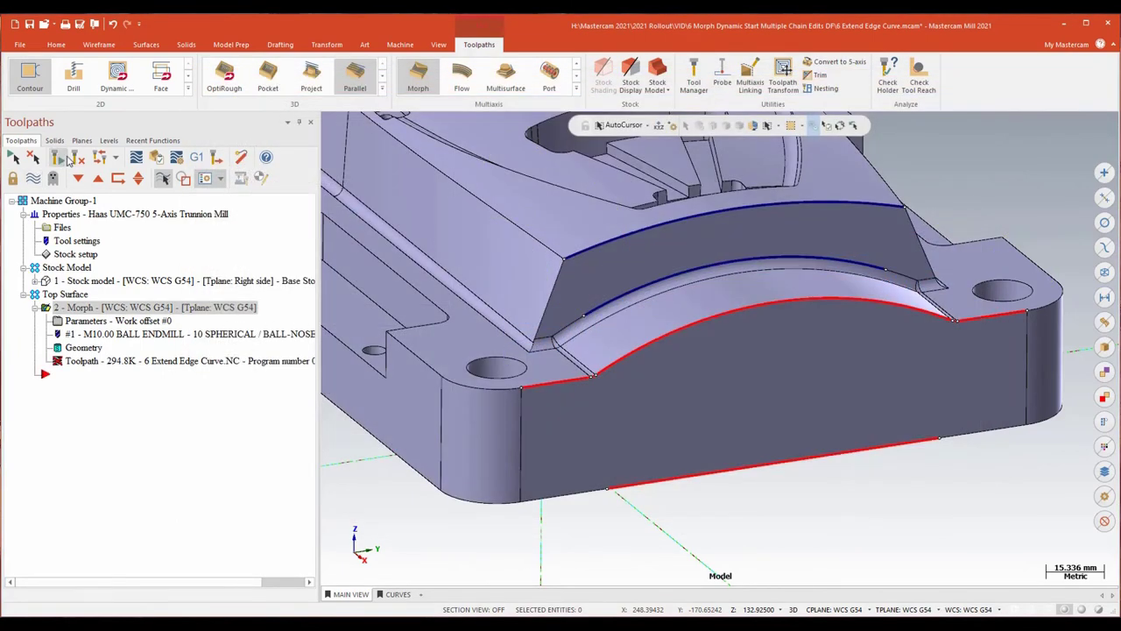
left_click(65, 157)
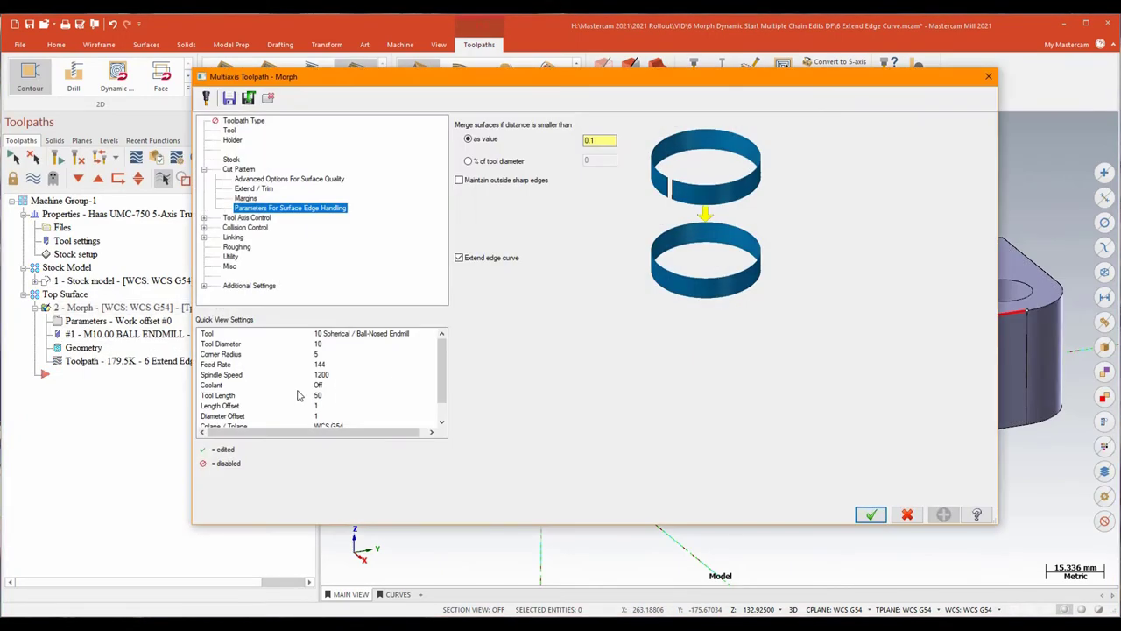
- Enable the second collision check including the flute, with the floor and curved faces around the slope as check surfaces, and regenerate
left_click(251, 229)
left_click(466, 210)
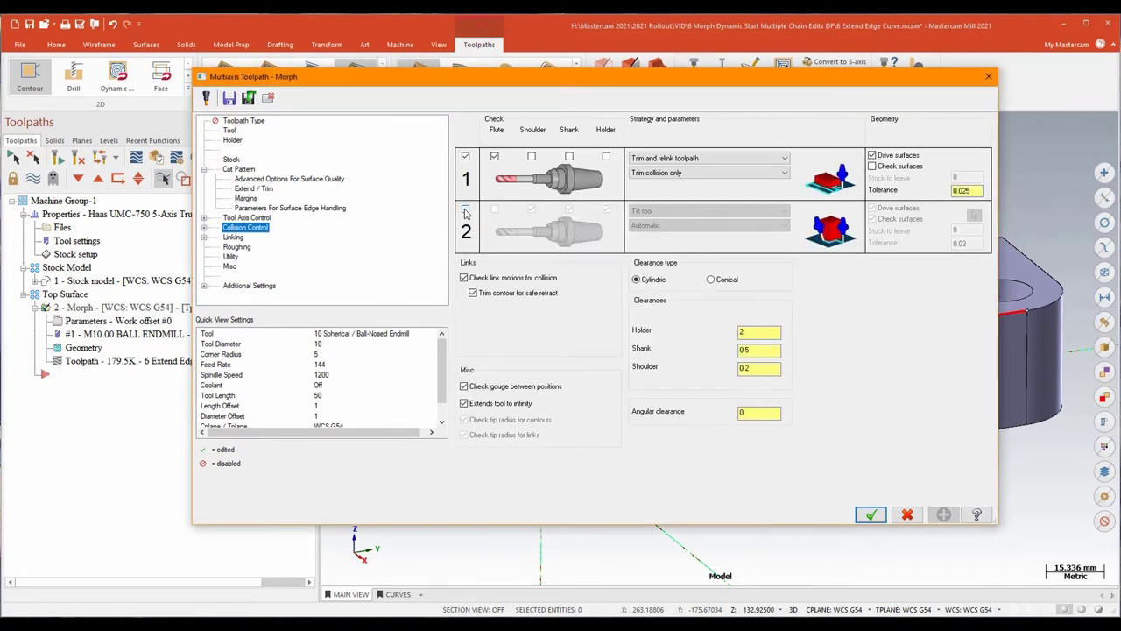
left_click(973, 216)
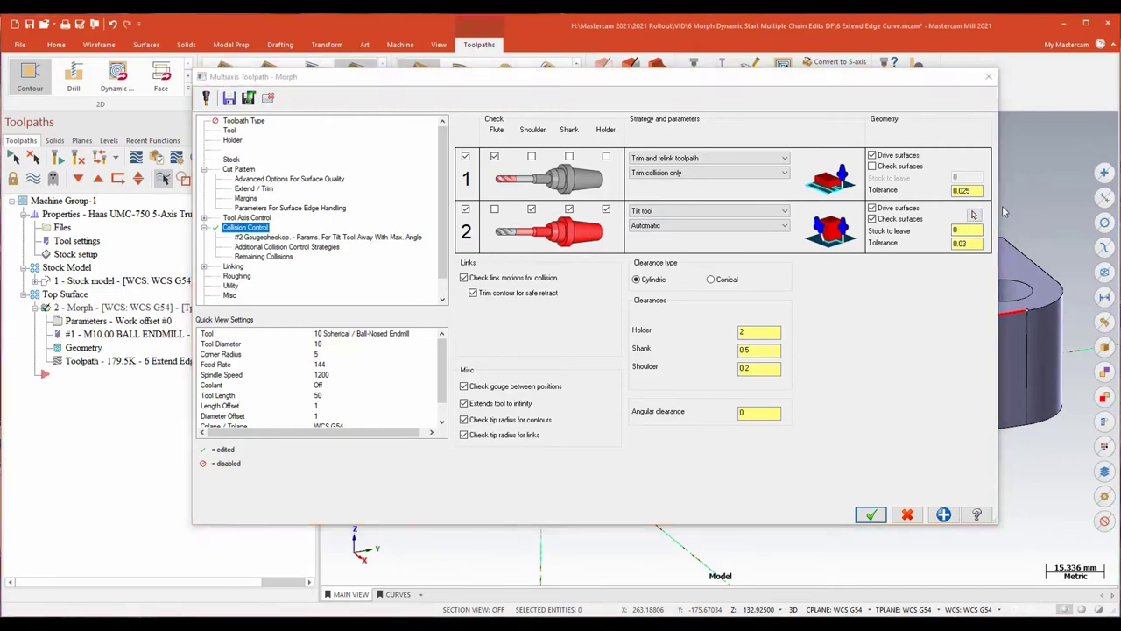
middle_click_drag(1048, 190, 601, 495)
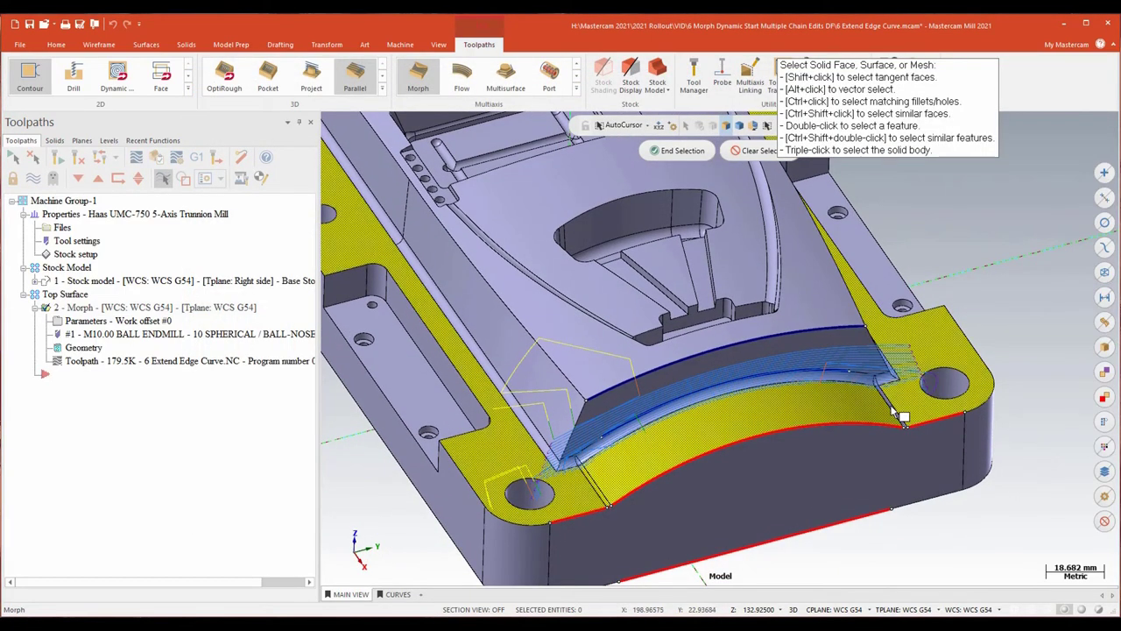
middle_click_drag(958, 443, 788, 333)
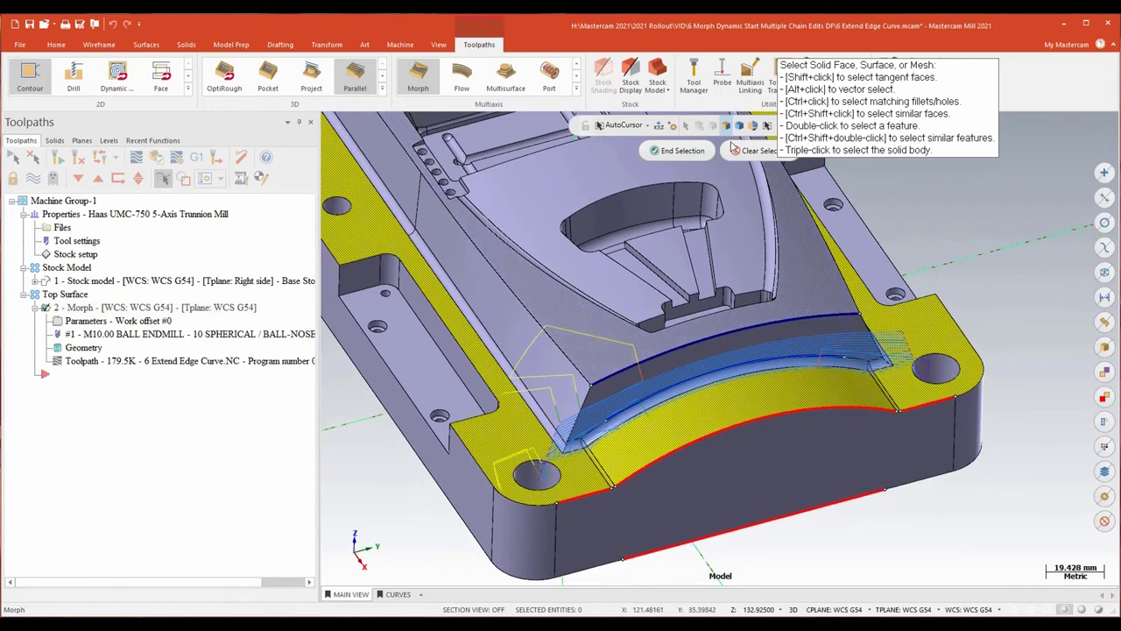
left_click(676, 150)
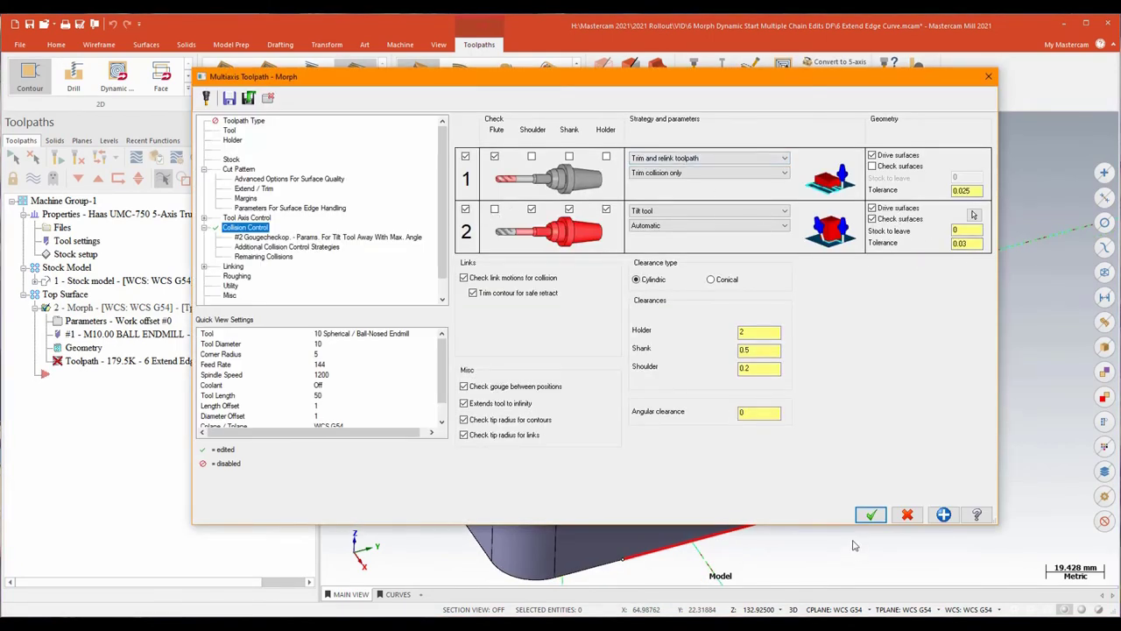
left_click(495, 210)
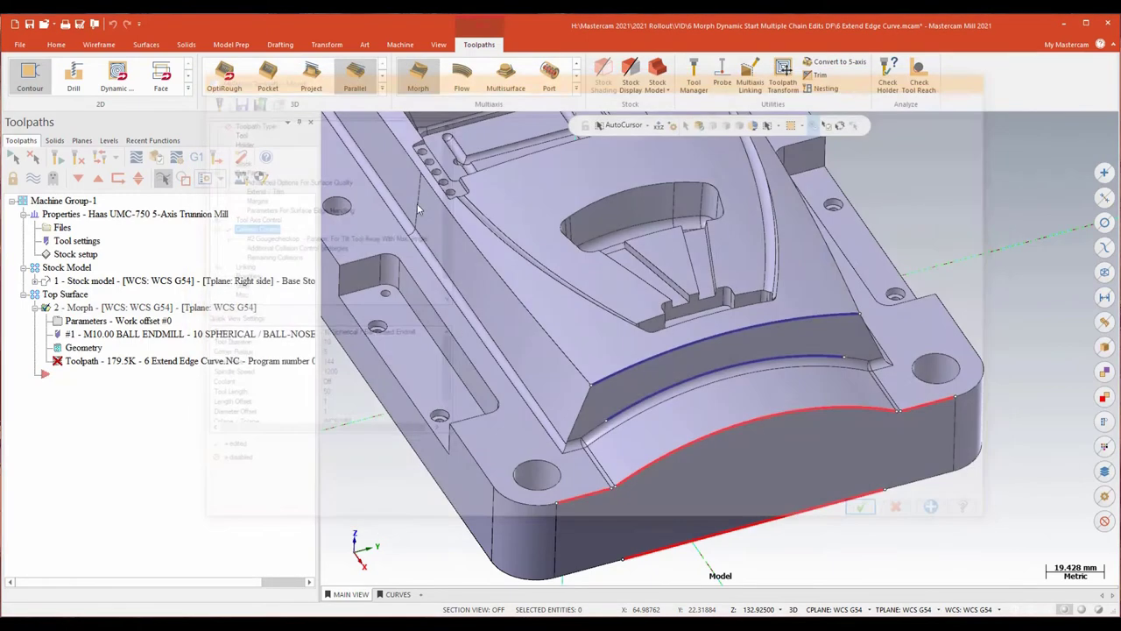
left_click(870, 515)
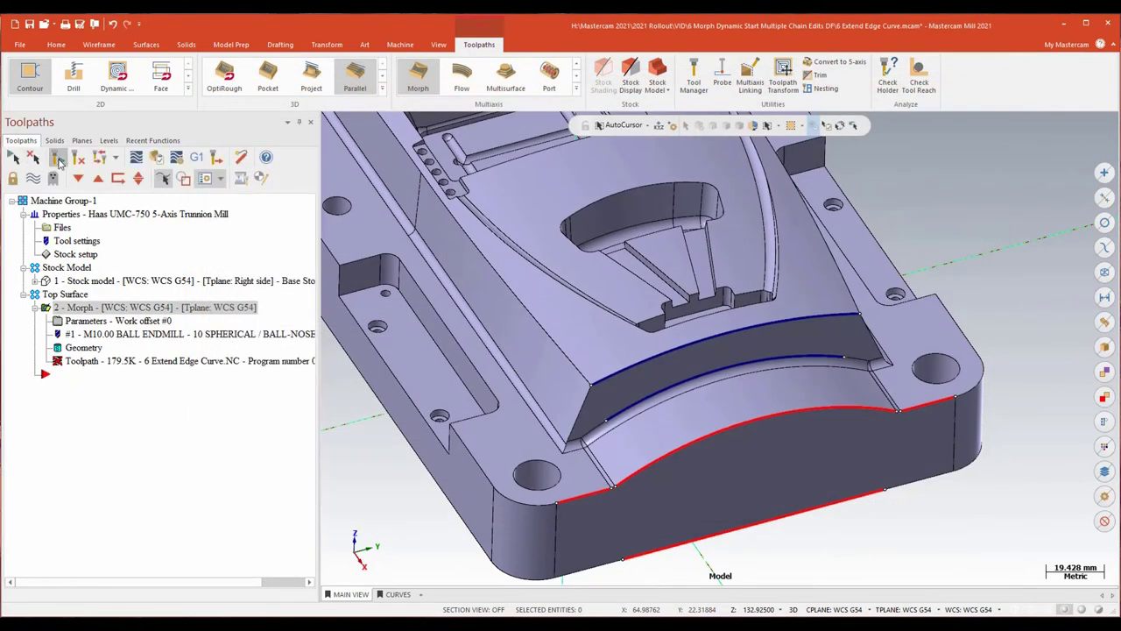
left_click(58, 158)
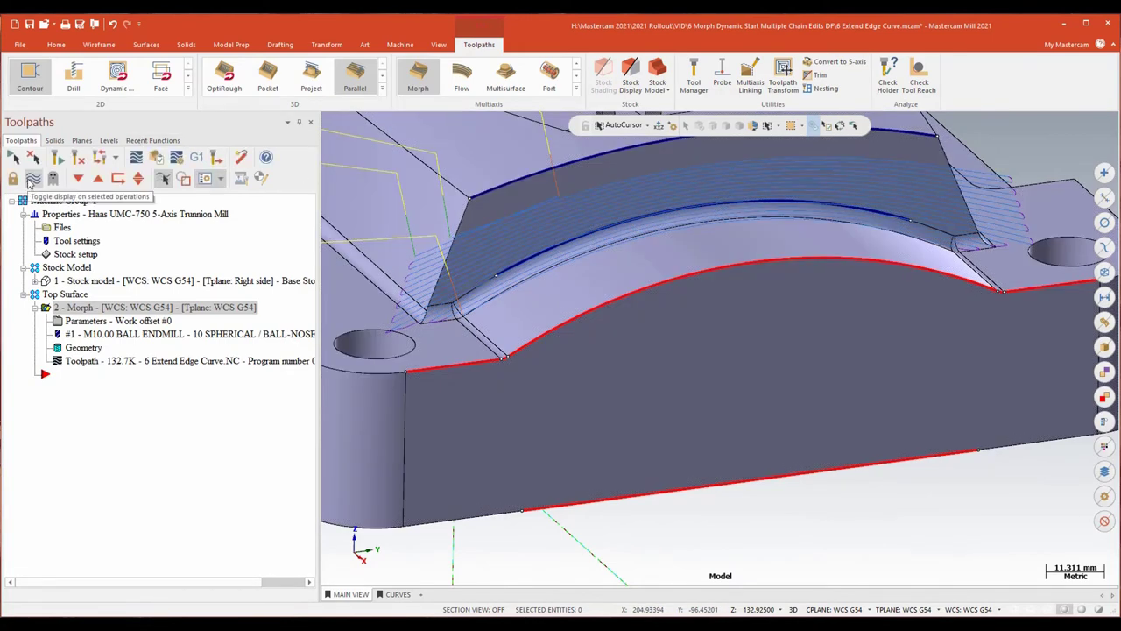
- Hide the finished Morph toolpath and start a new Morph operation with the 10 Spherical / Ball-Nosed Endmill
left_click(30, 180)
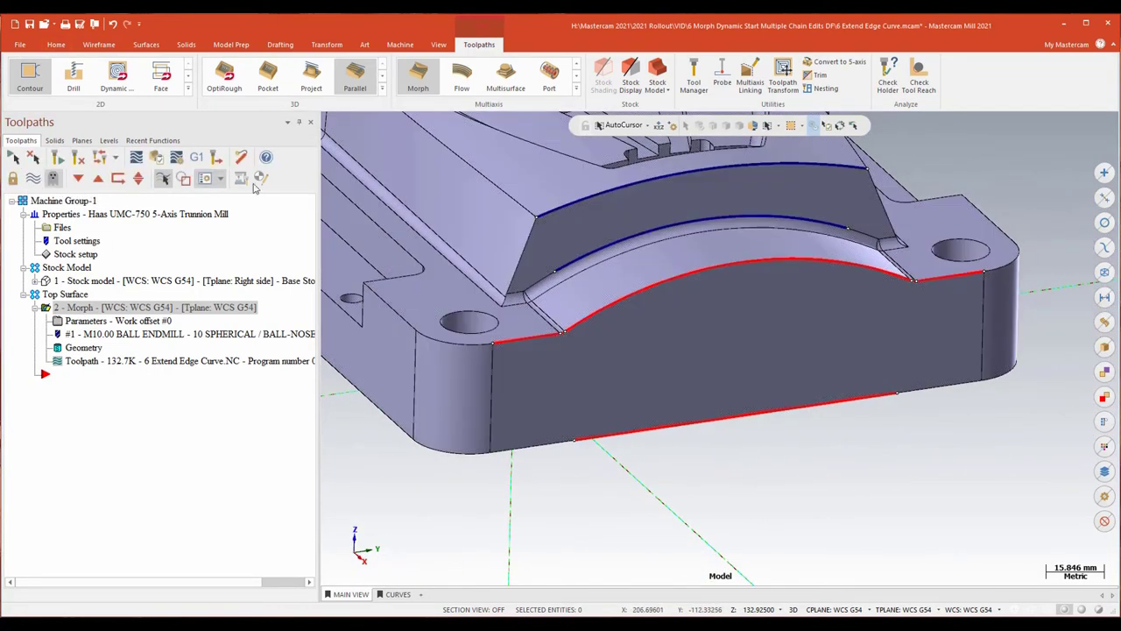
left_click(420, 77)
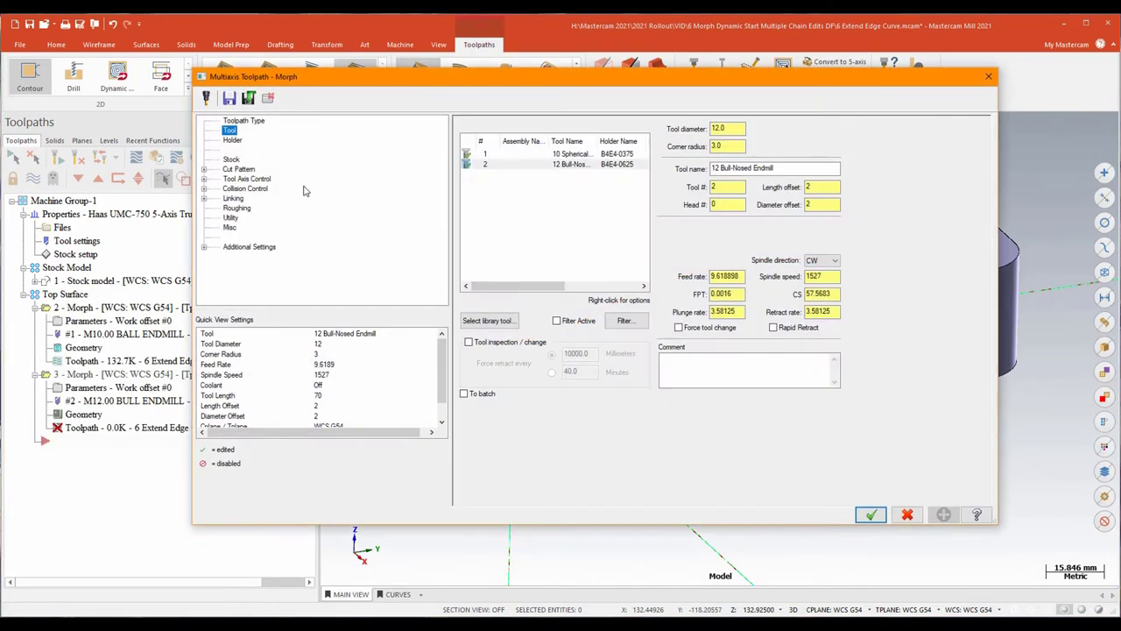
left_click(571, 153)
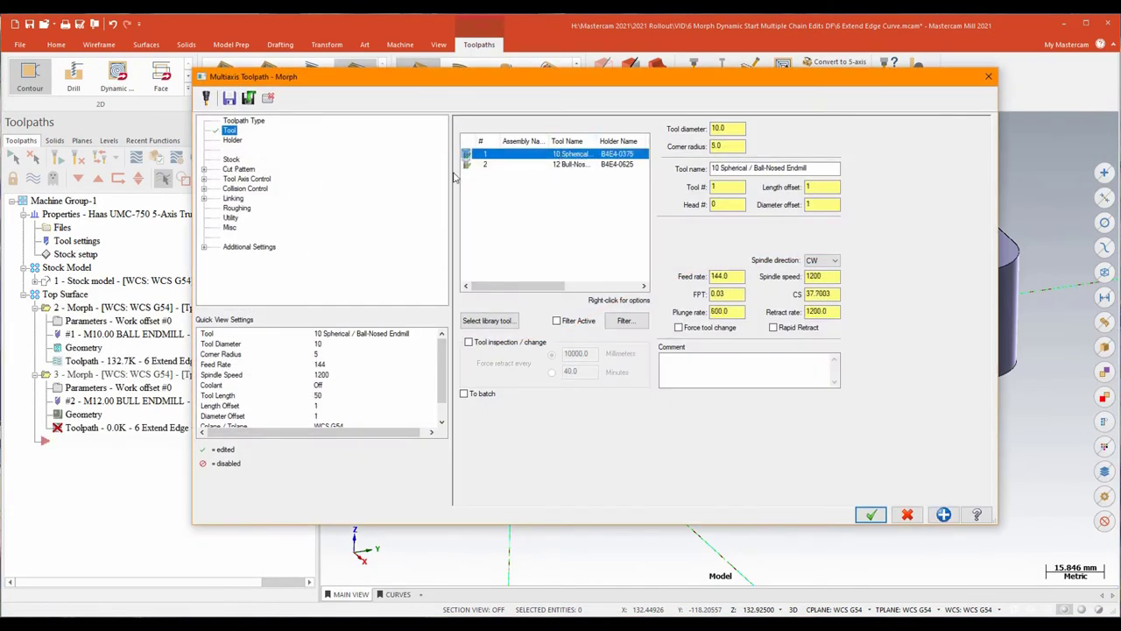
- Define the new Morph cut pattern from the front face's upper red edge chain to its lower red line
left_click(240, 170)
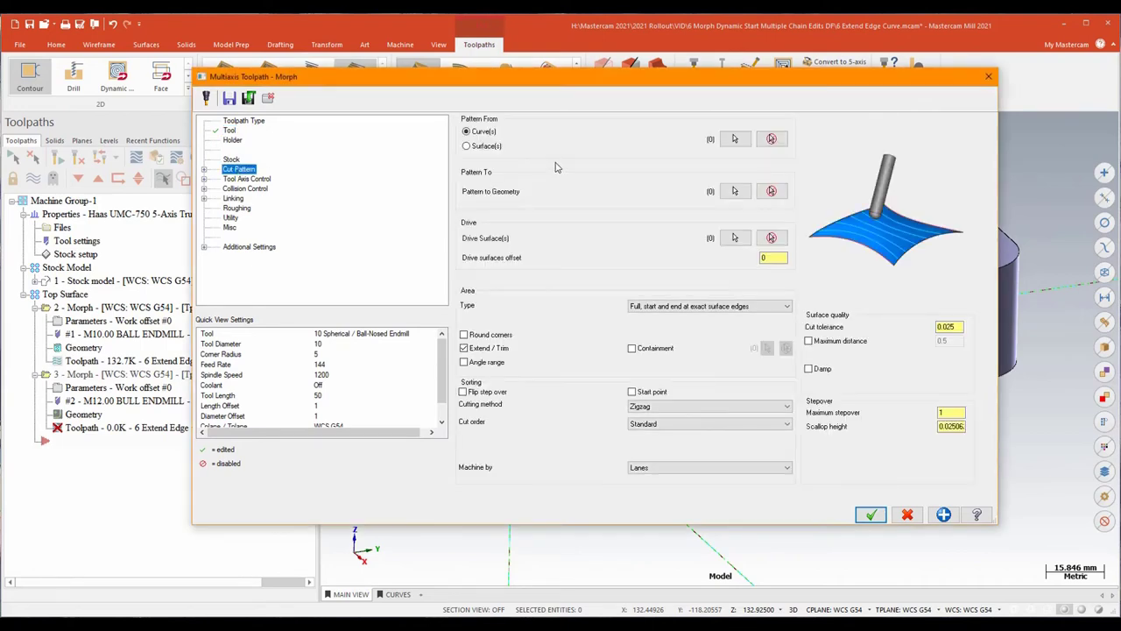
left_click(736, 141)
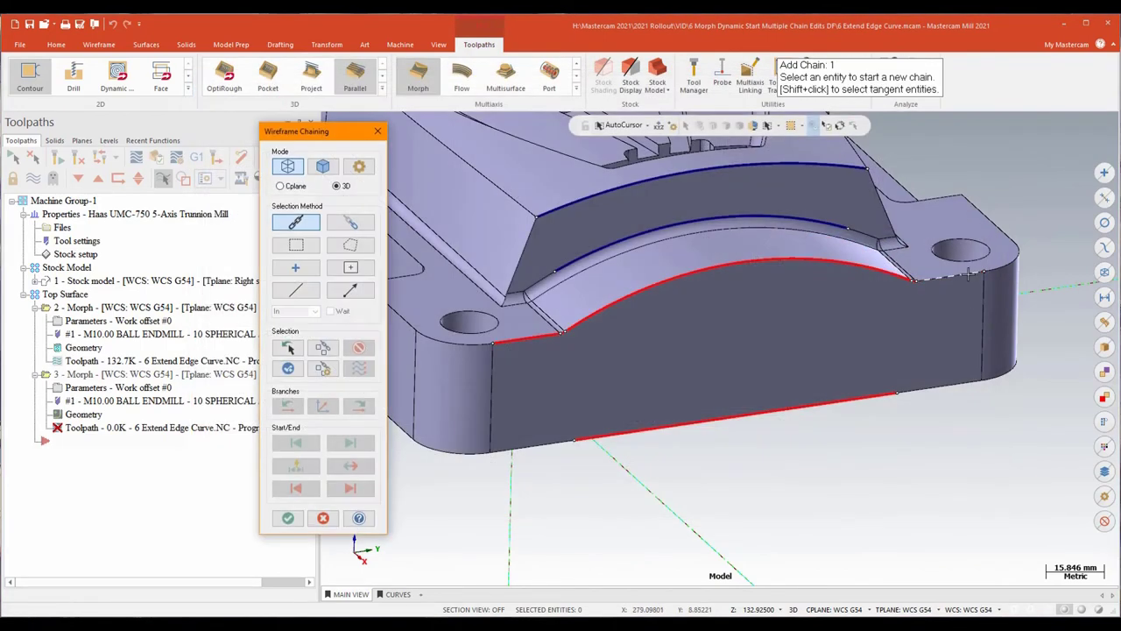
left_click(980, 274)
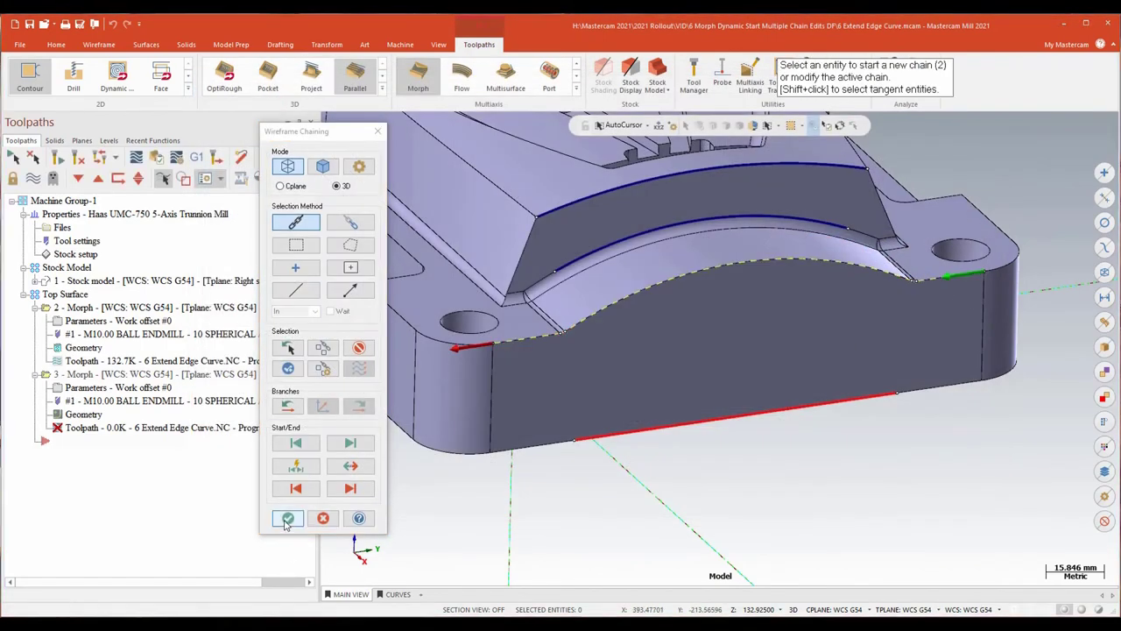
left_click(287, 518)
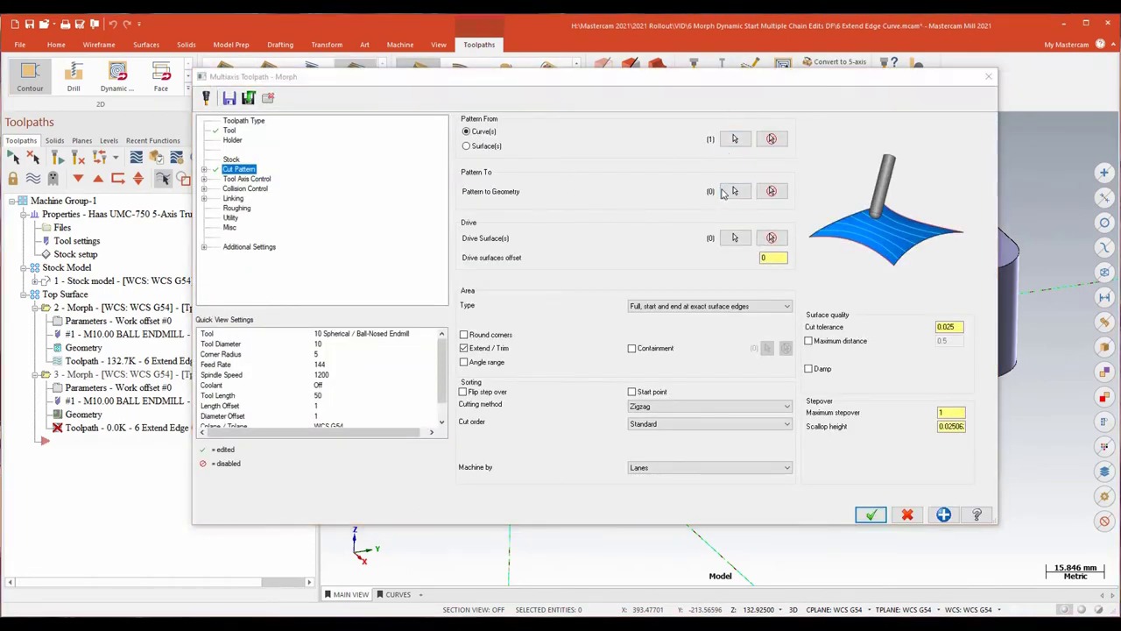
left_click(735, 191)
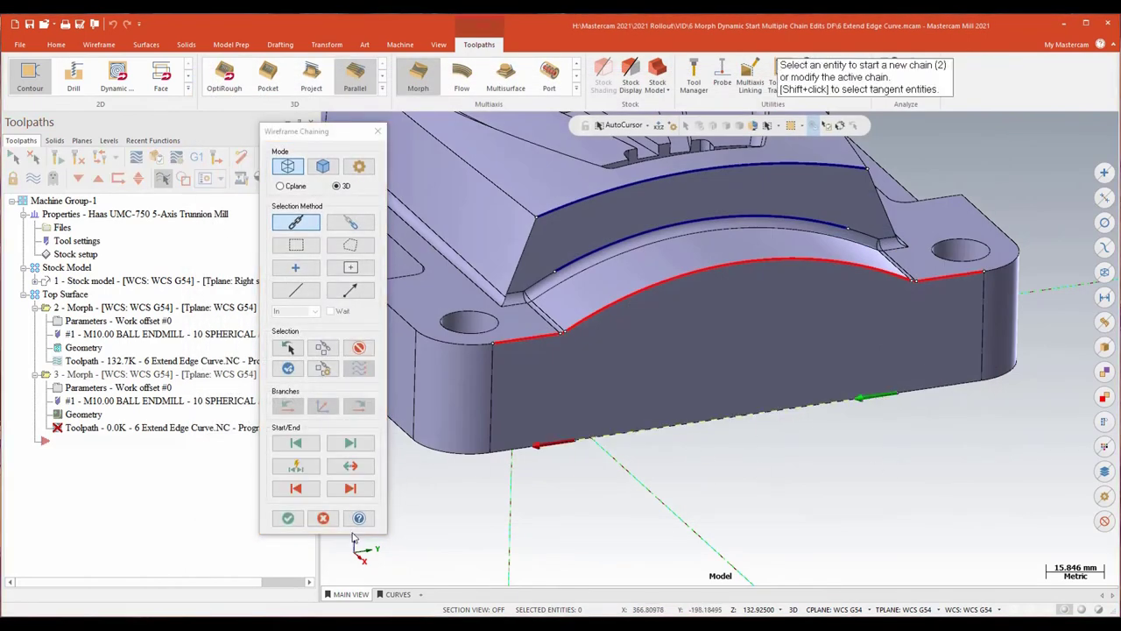
left_click(287, 518)
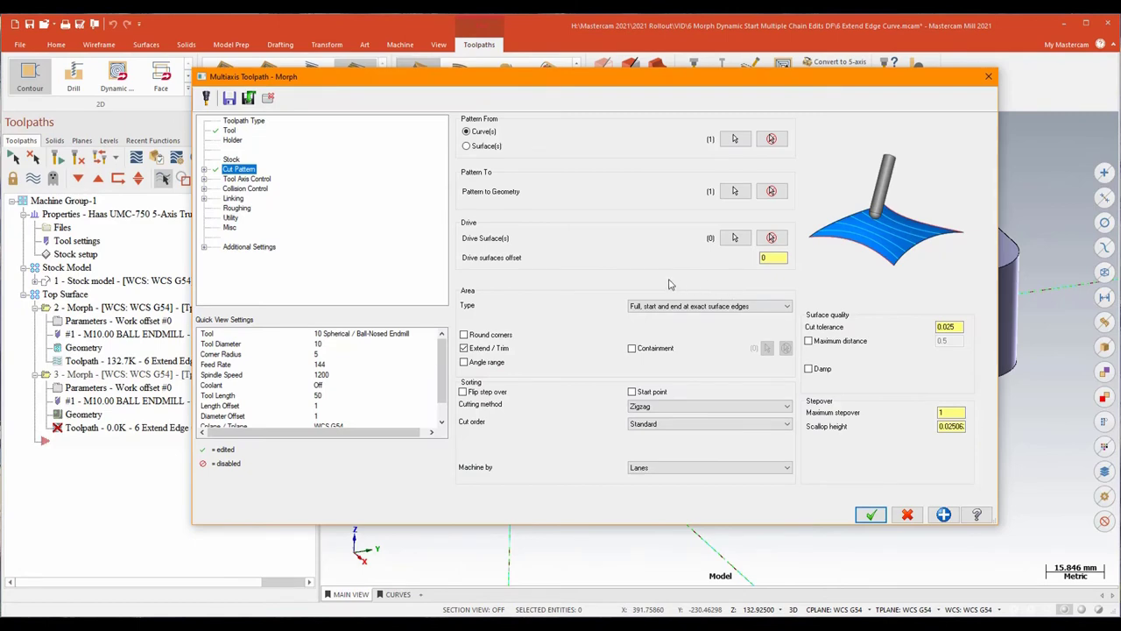
- Choose the part's front face as the drive surface and disable Extend / Trim in the cut pattern
left_click(734, 238)
left_click(738, 353)
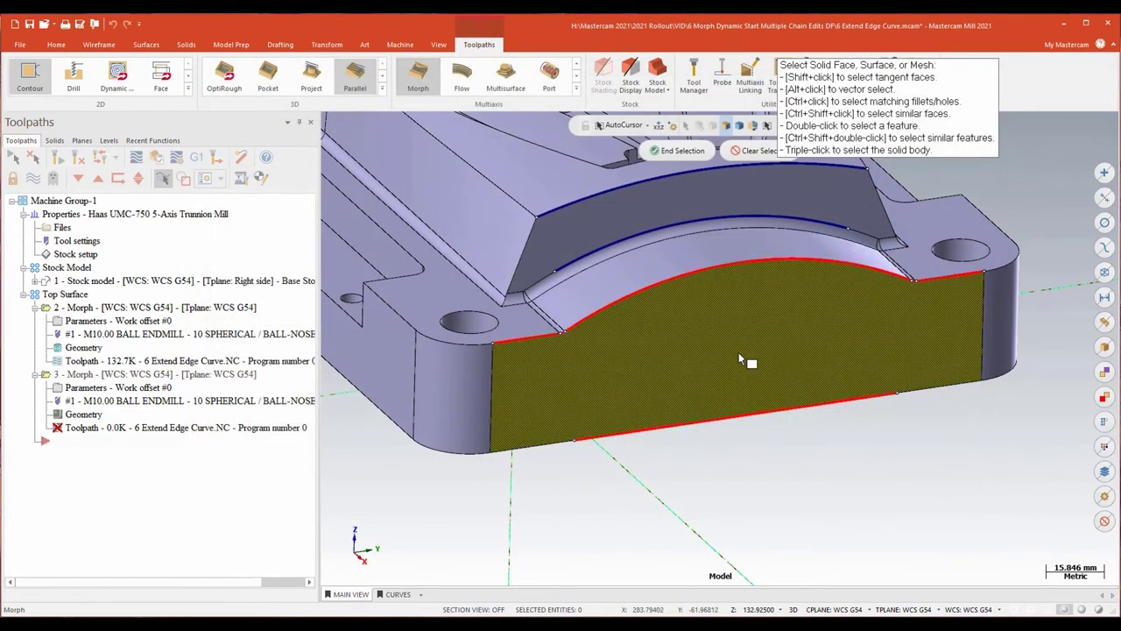
left_click(660, 151)
left_click(465, 348)
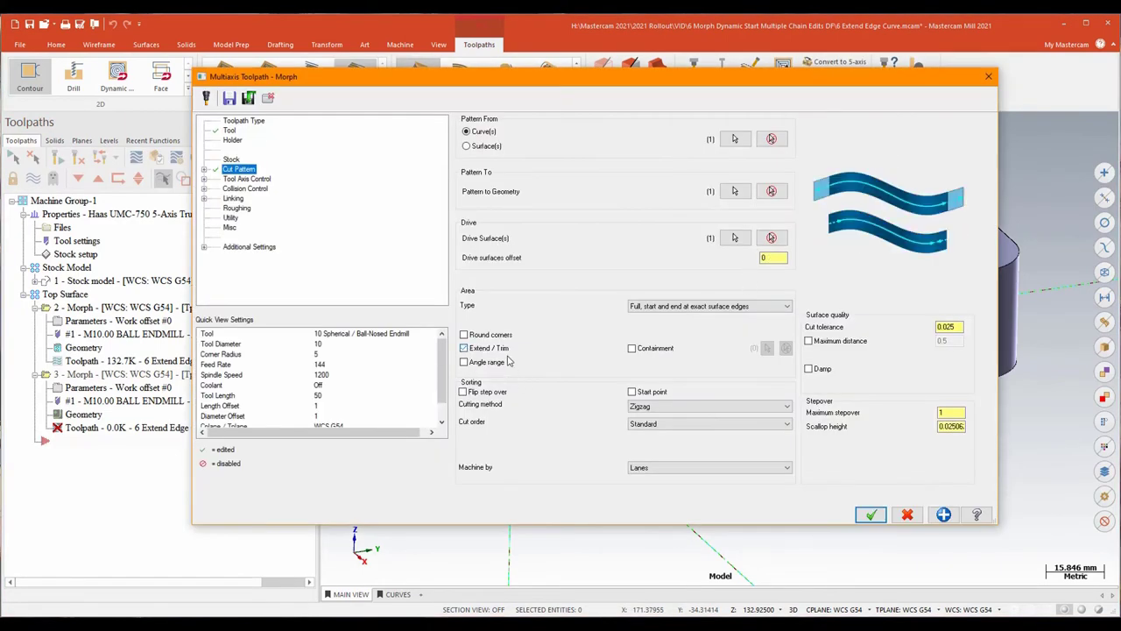
- Turn off Extend edge curve in the surface edge handling parameters, check the tool axis and collision settings, and generate the front-face Morph toolpath
left_click(204, 171)
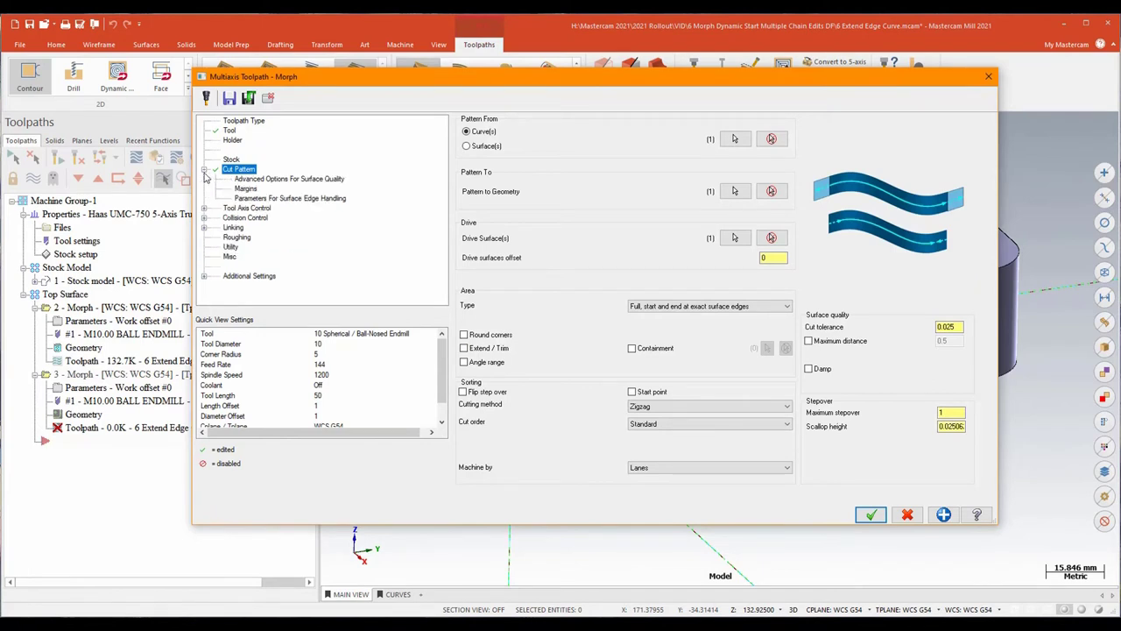
left_click(263, 199)
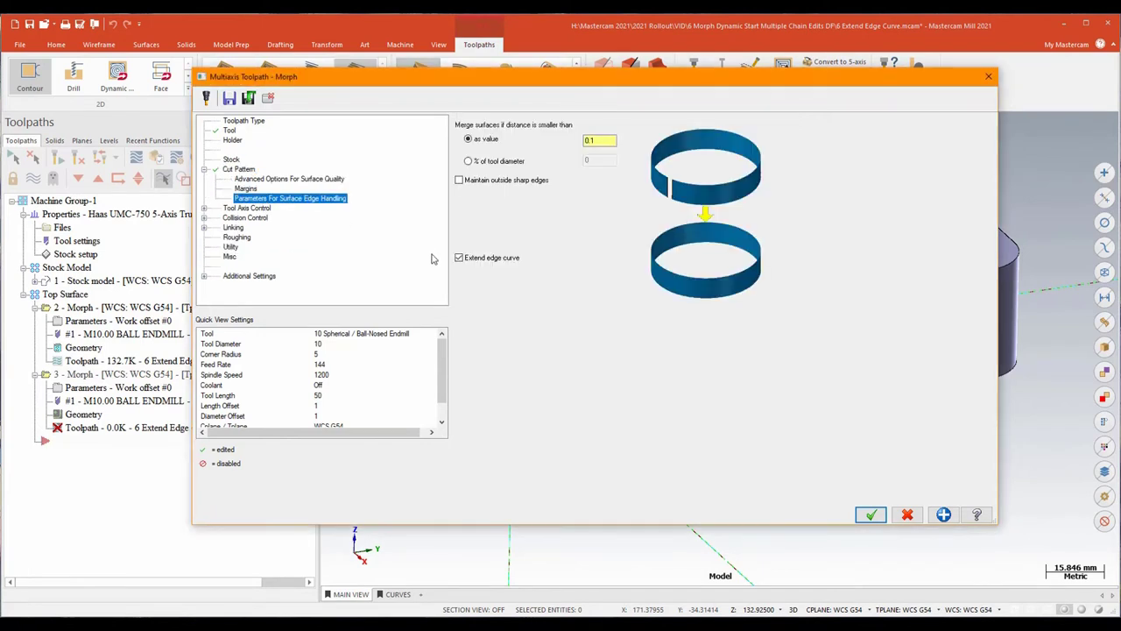
left_click(249, 208)
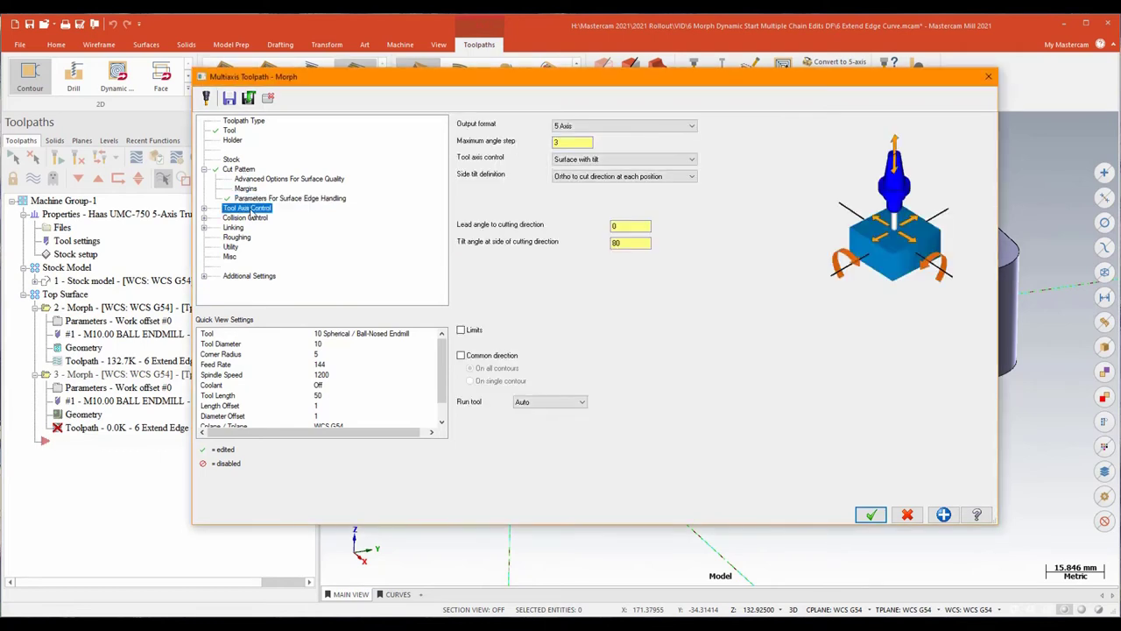
left_click(246, 219)
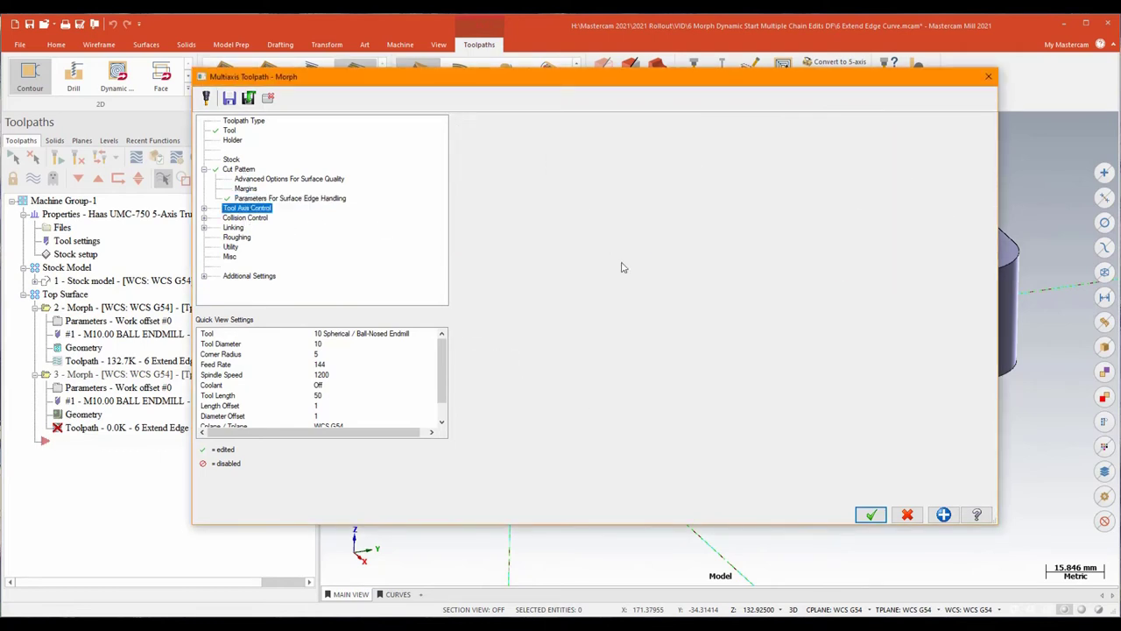
left_click(466, 210)
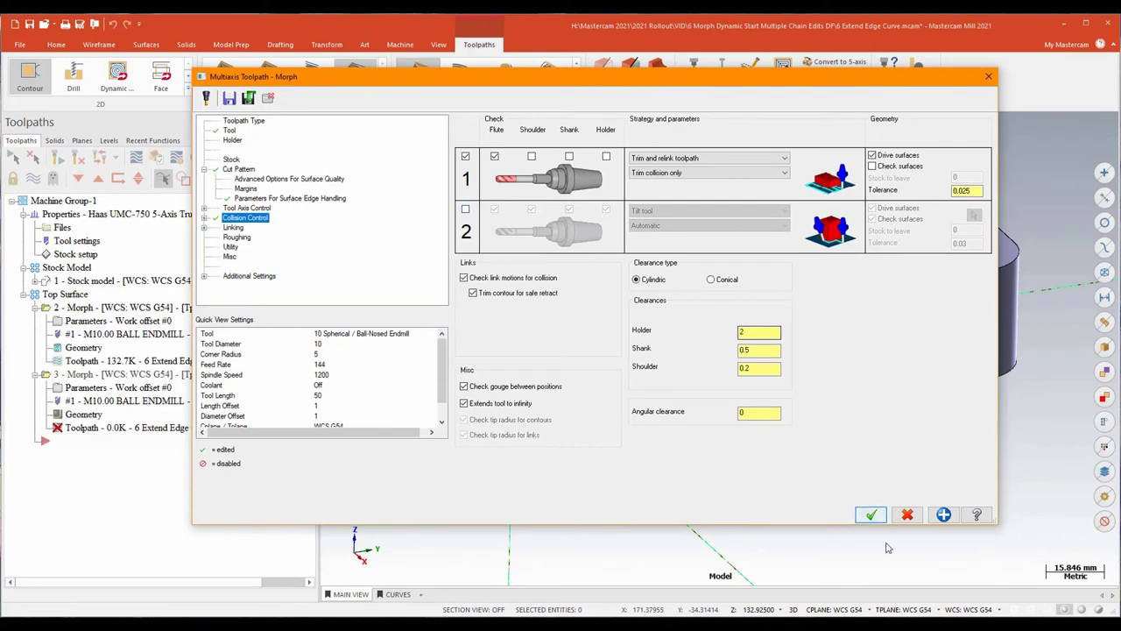
left_click(871, 514)
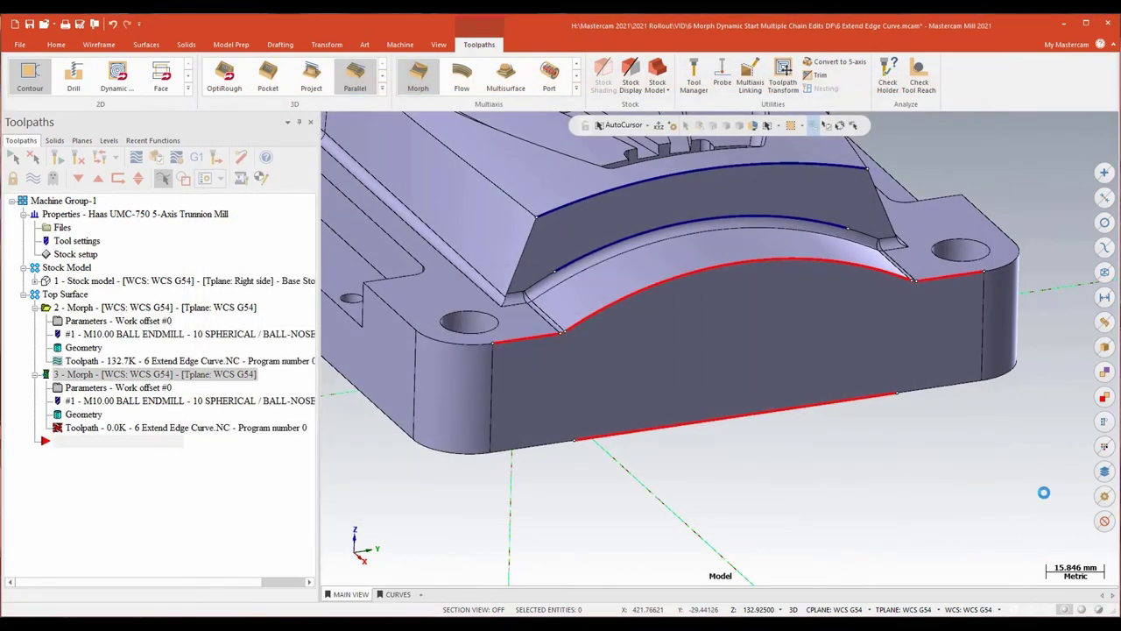
middle_click_drag(1043, 492, 1018, 464)
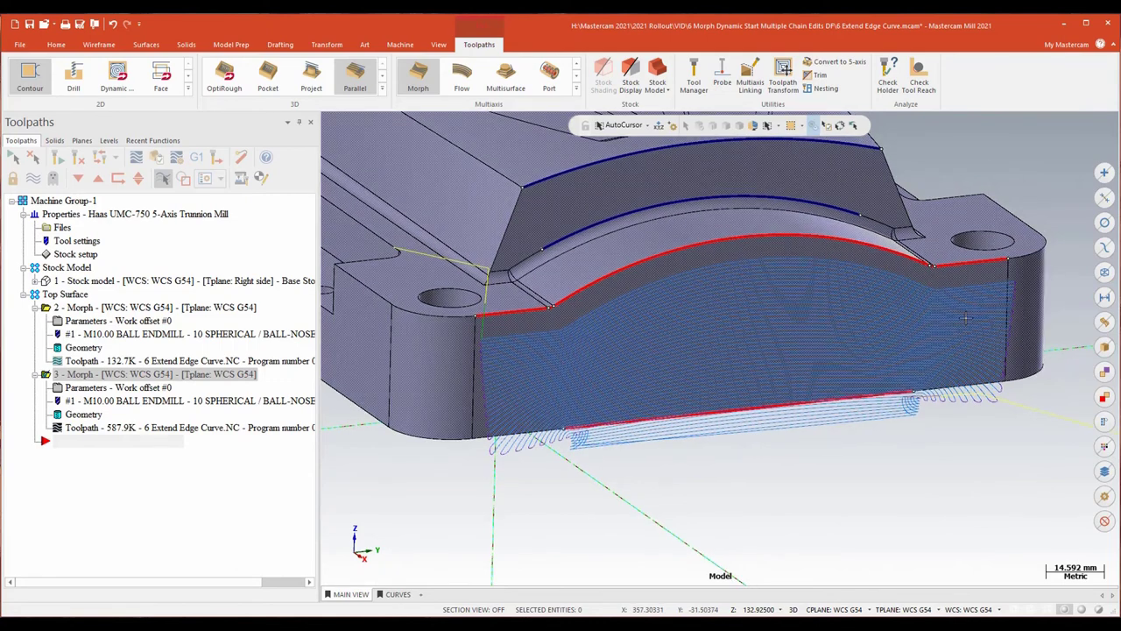
- Re-enable Extend edge curve in the front-face Morph operation and regenerate its toolpath
left_click(961, 268)
left_click(736, 412)
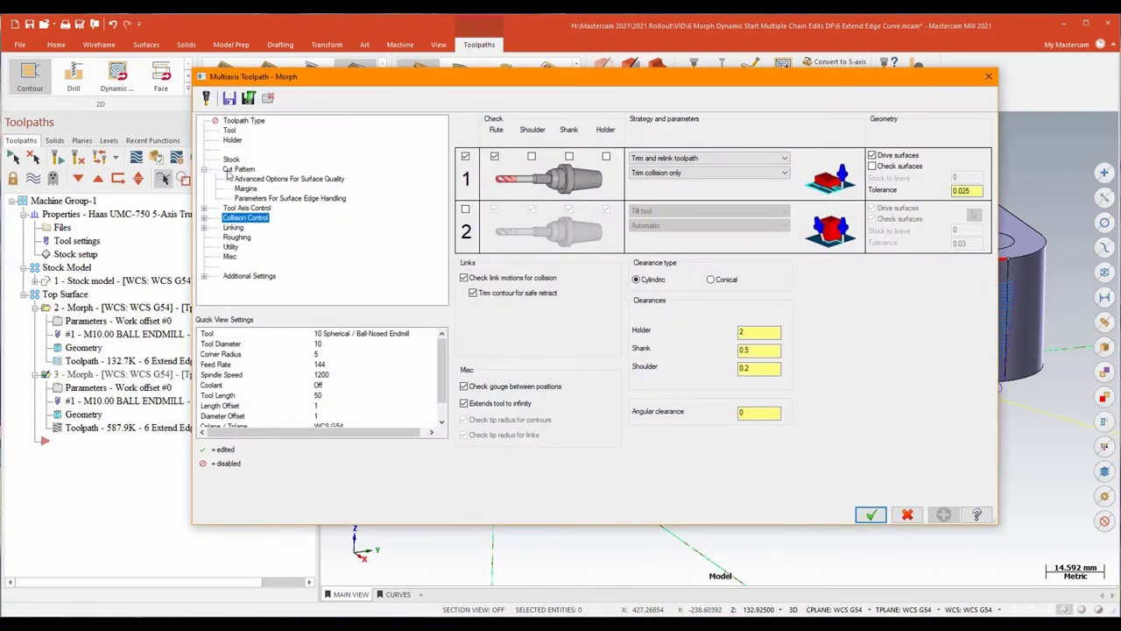
left_click(243, 199)
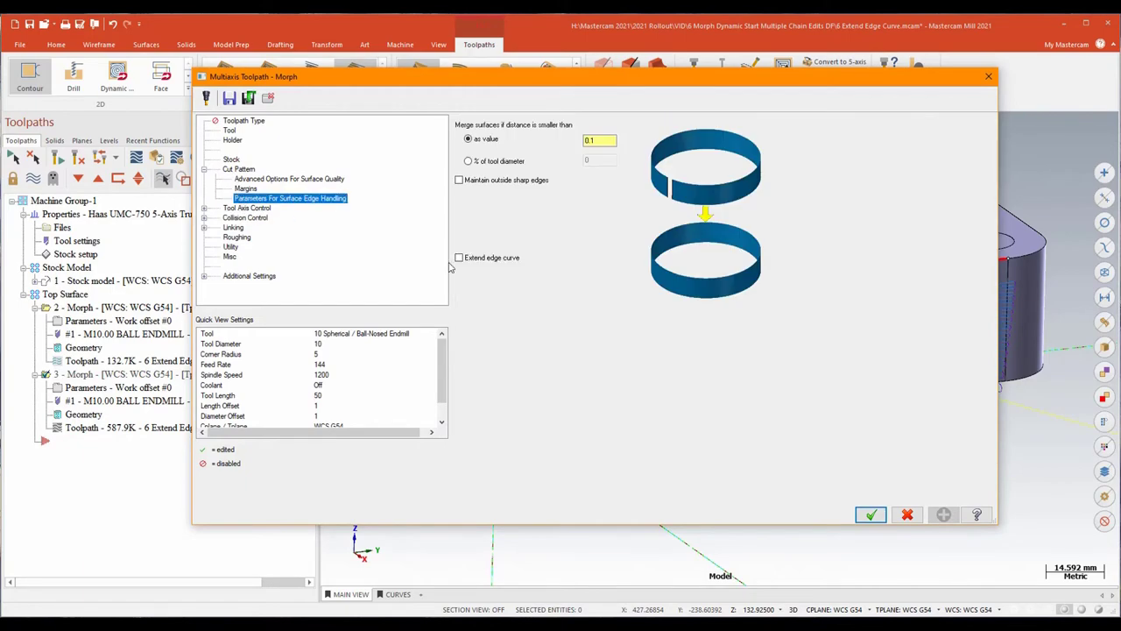
left_click(459, 259)
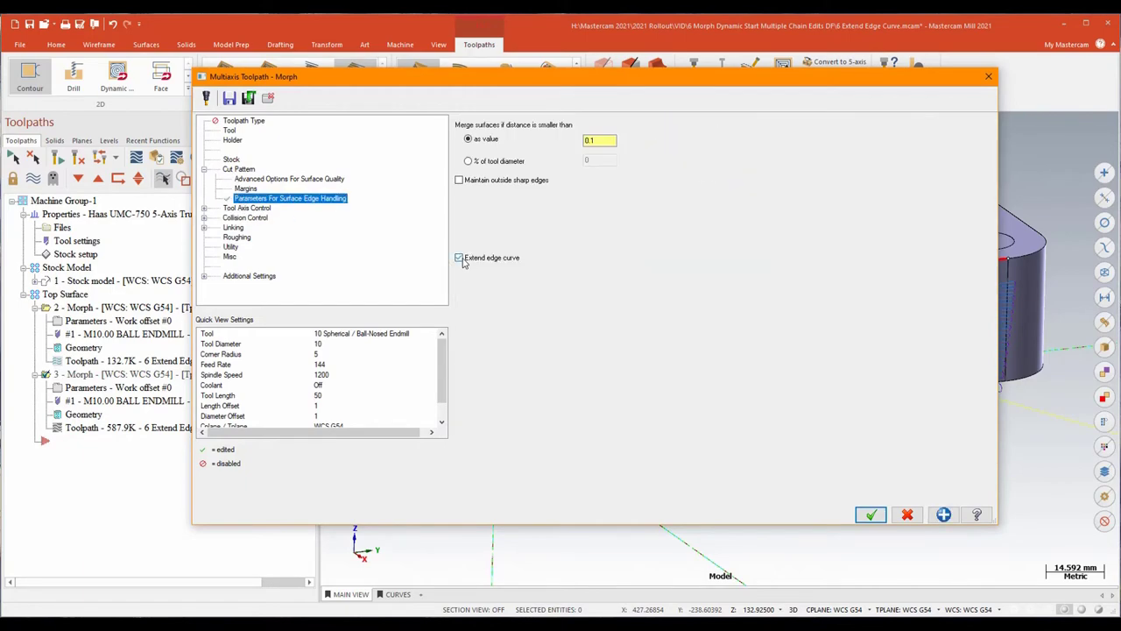
left_click(871, 514)
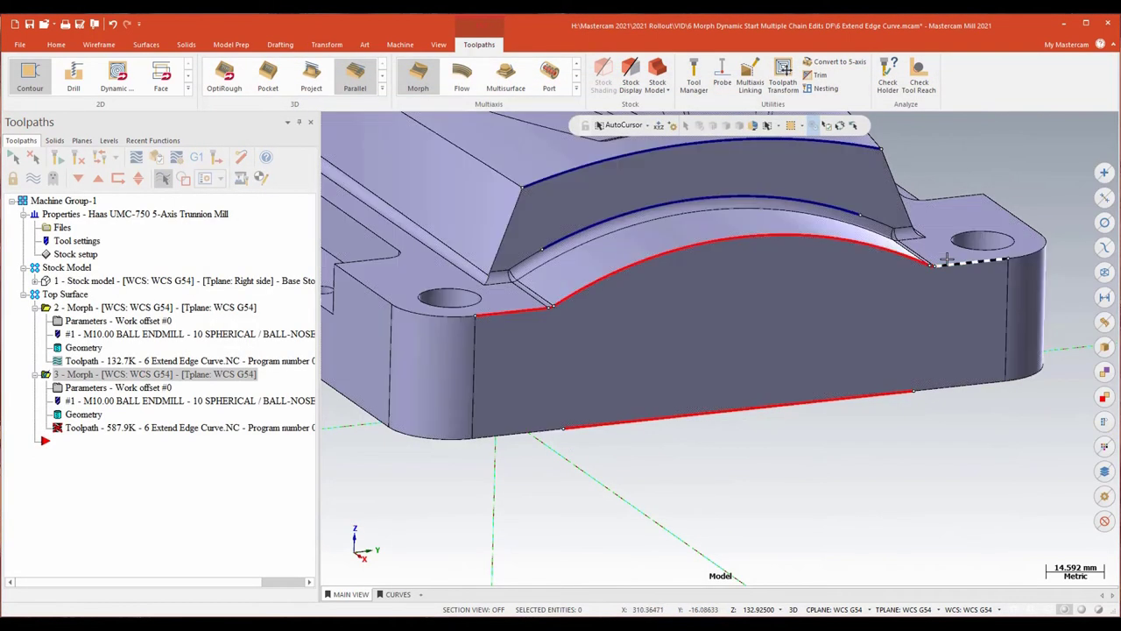
left_click(58, 159)
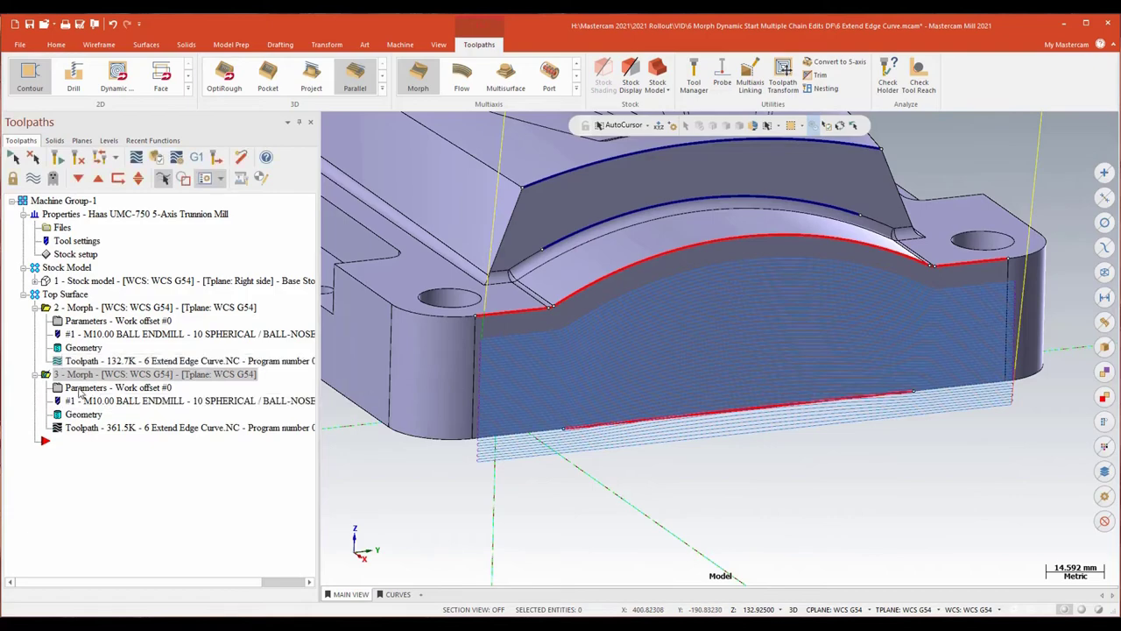
- Enable Extend / Trim in the front-face Morph's cut pattern, check its tangential extensions, and accept the parameters
left_click(79, 392)
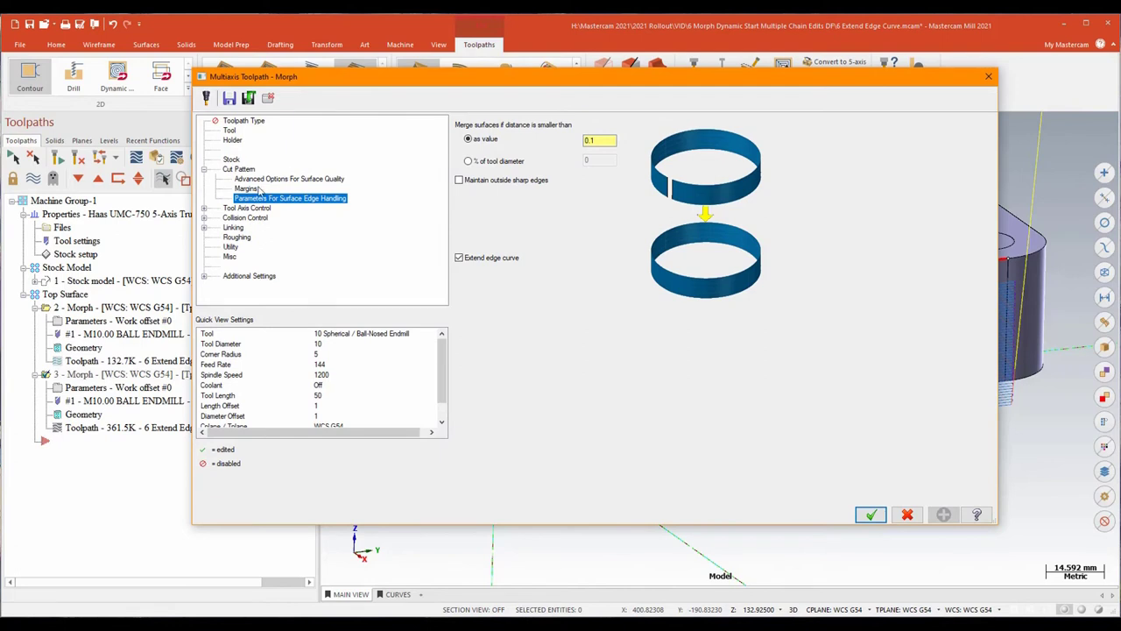
left_click(243, 169)
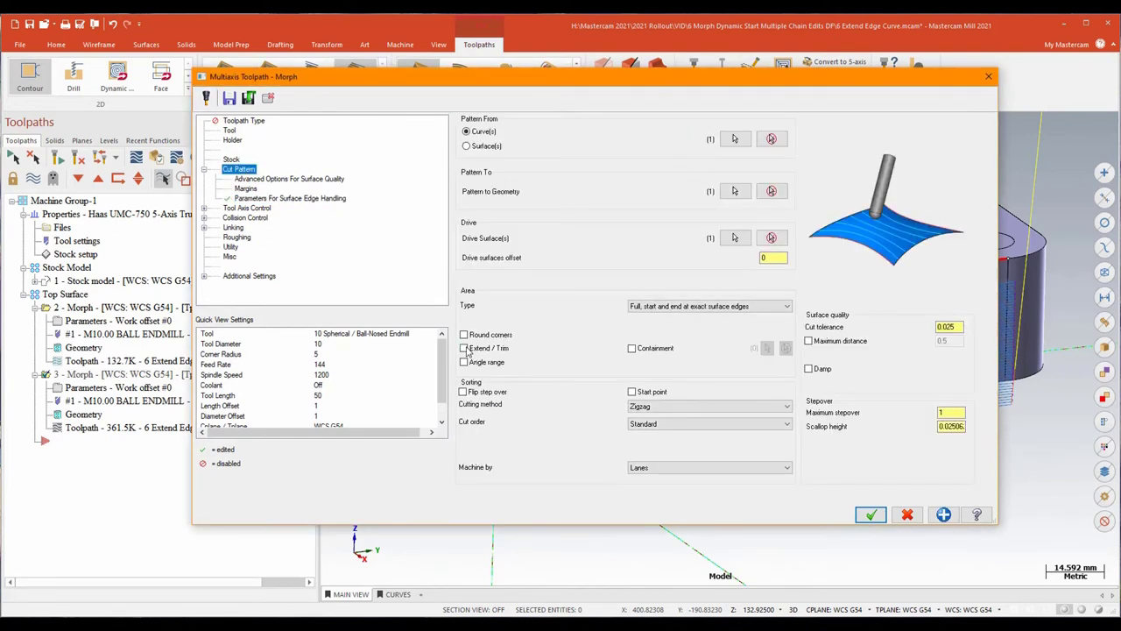
left_click(465, 349)
left_click(253, 189)
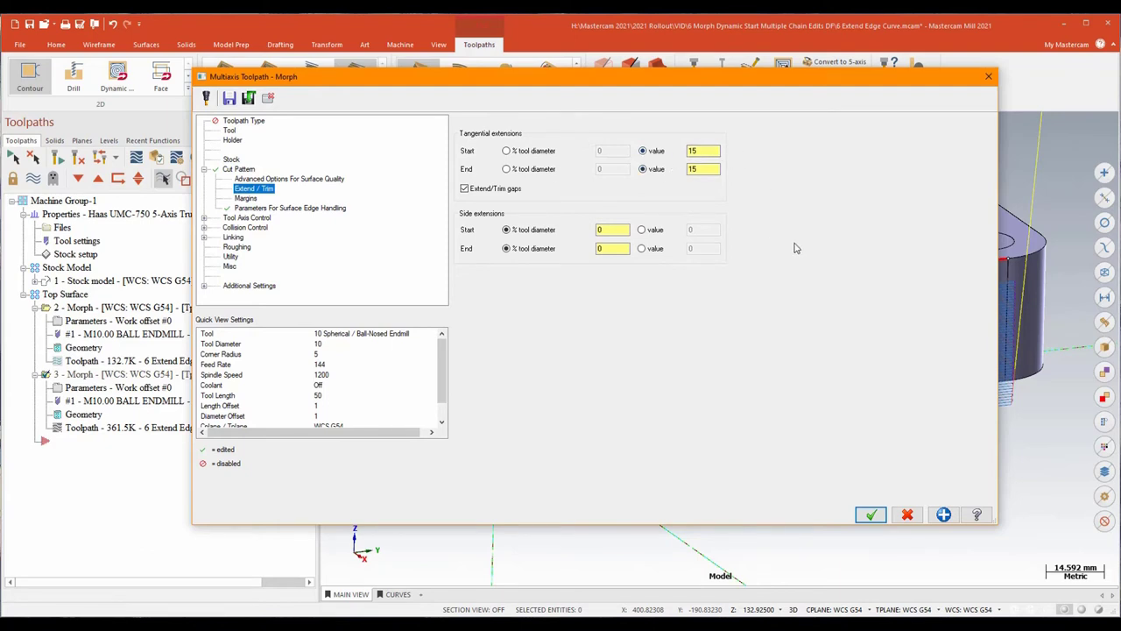
left_click(871, 515)
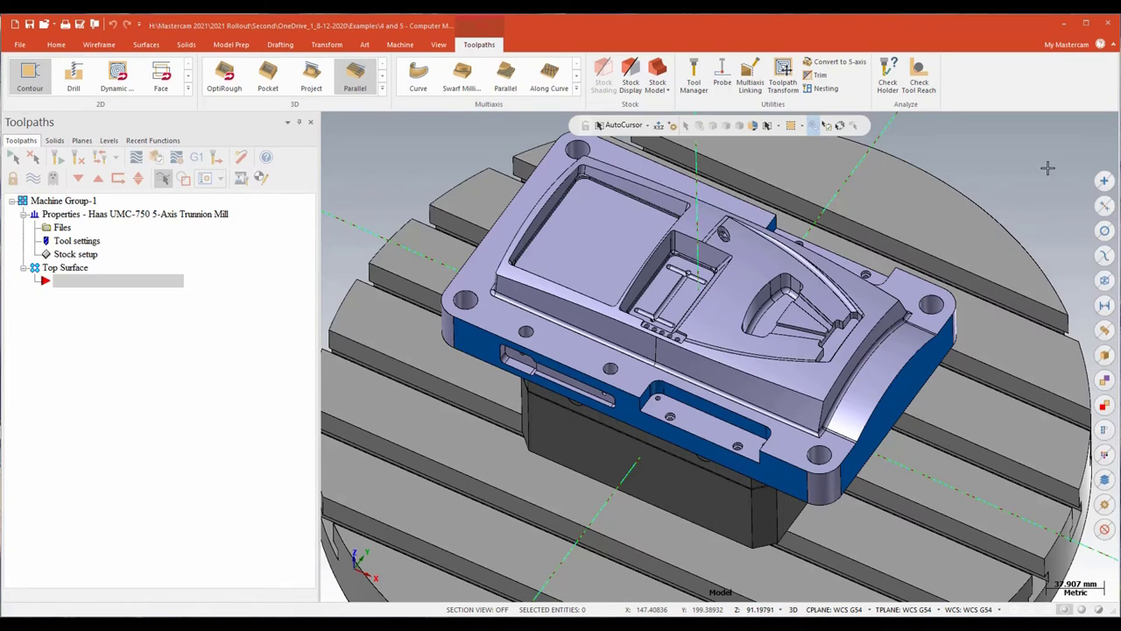
- Start a 2D Contour operation on the trunnion-mounted part and chain the blue walls' lower perimeter edges with solid edge selection
middle_click_drag(1047, 167, 940, 213)
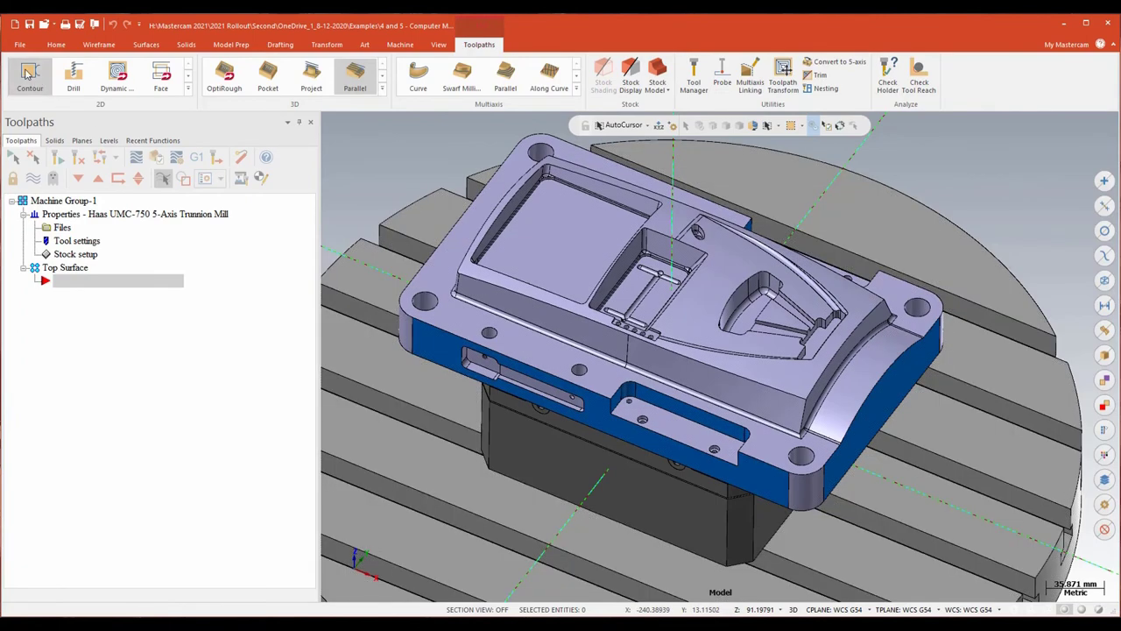
left_click(39, 88)
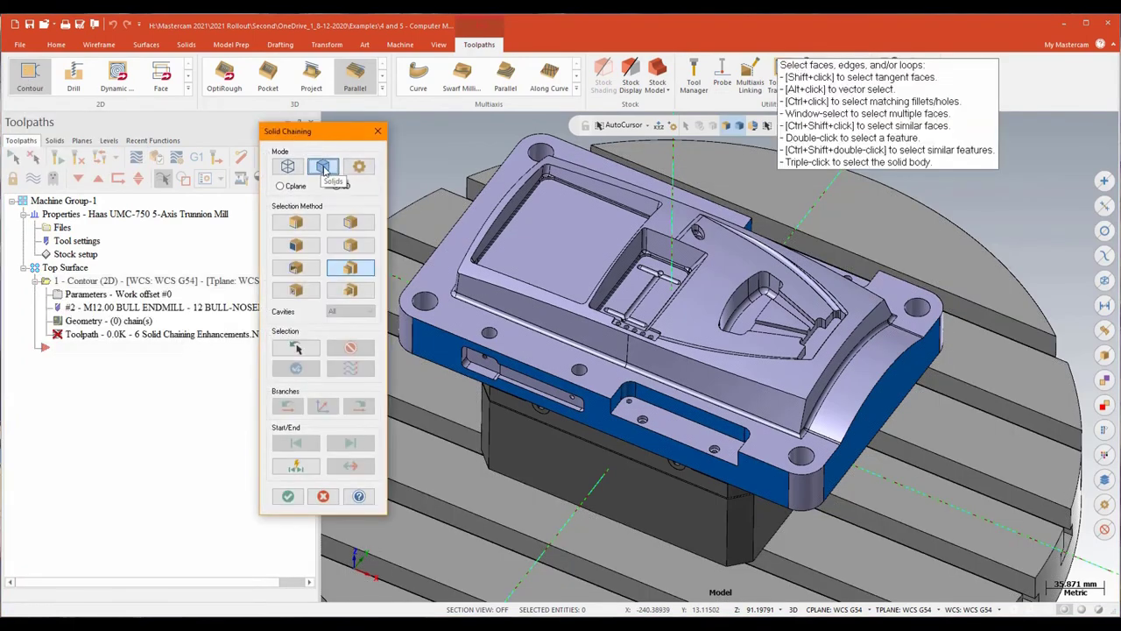
left_click(292, 220)
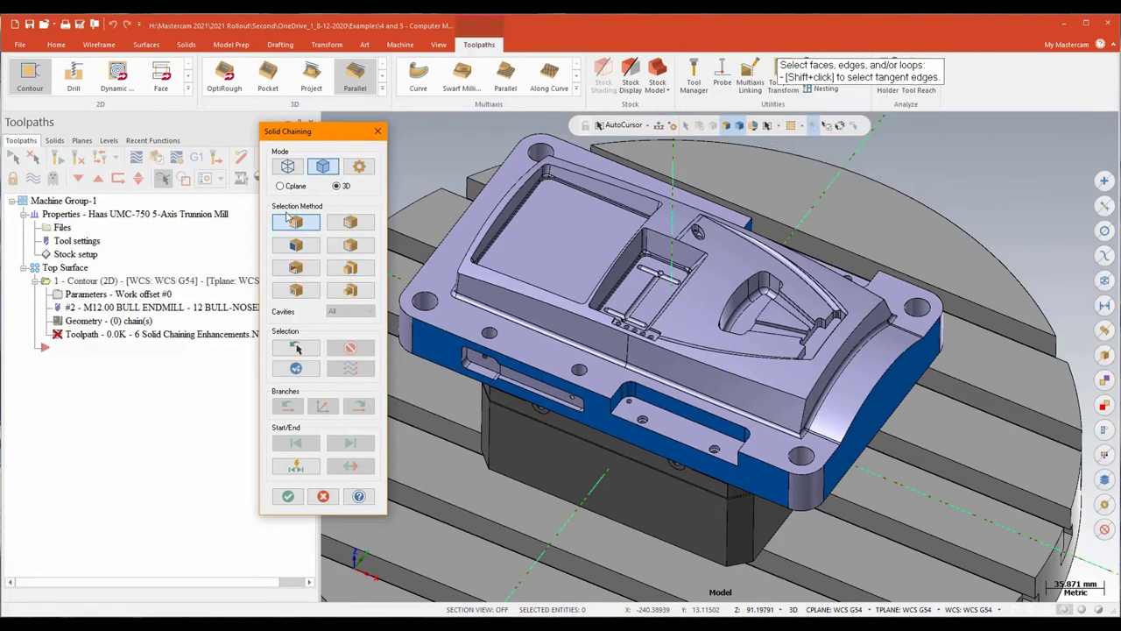
middle_click_drag(665, 350, 905, 353)
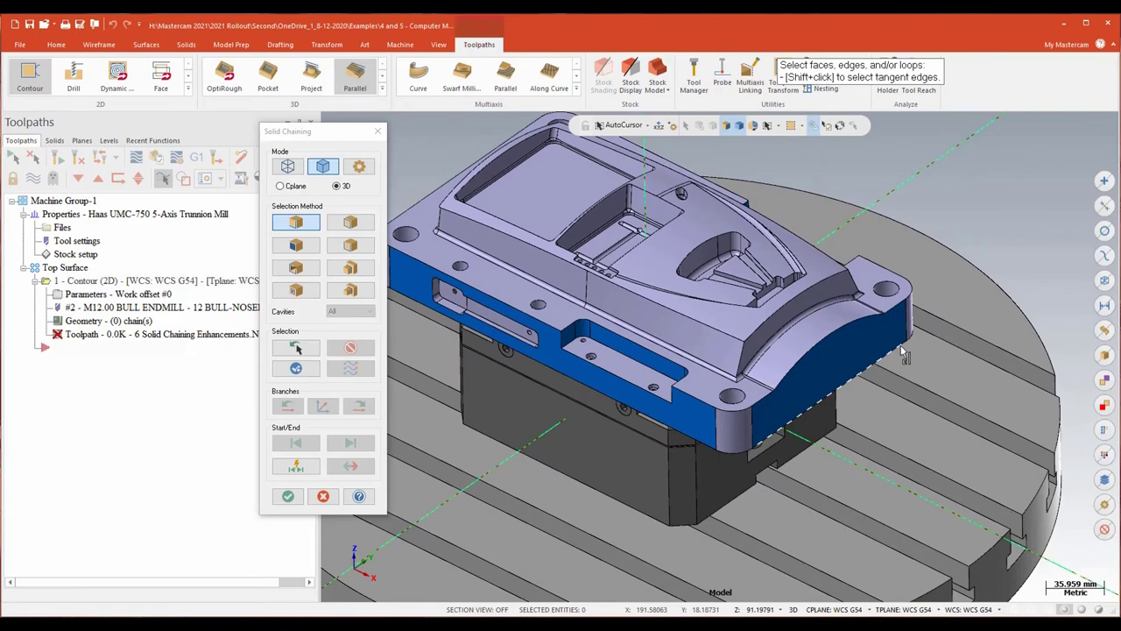
left_click(905, 353)
middle_click_drag(945, 436, 727, 456)
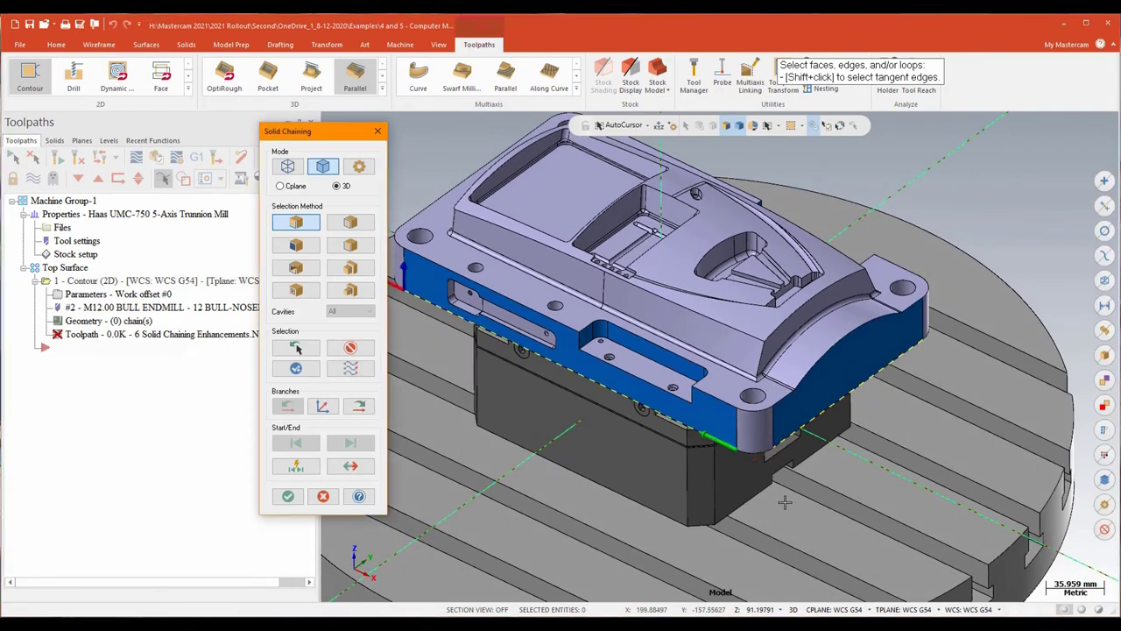
middle_click_drag(784, 502, 732, 363)
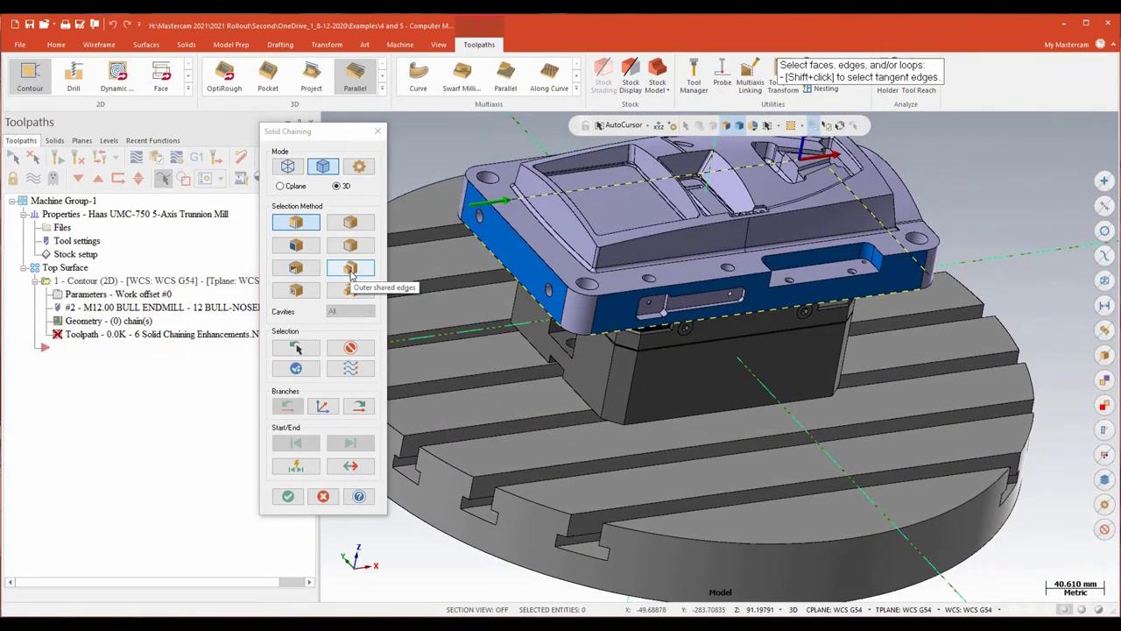
- Switch solid chaining to Outer shared edges, chain the floor face of the open side pocket, and accept the selection
left_click(356, 275)
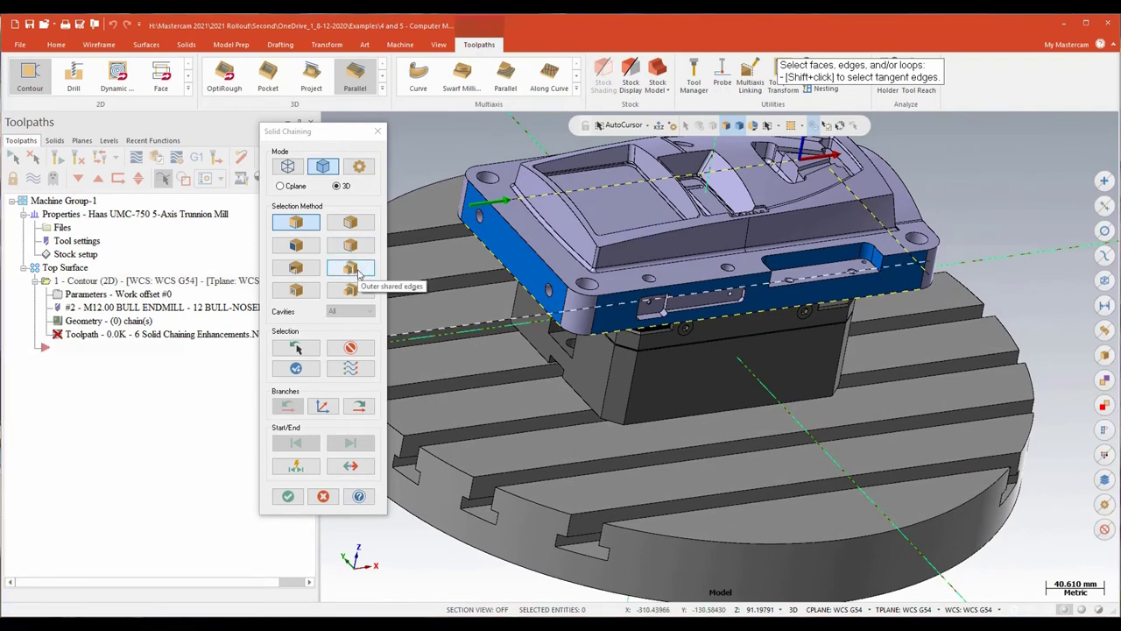
left_click(357, 274)
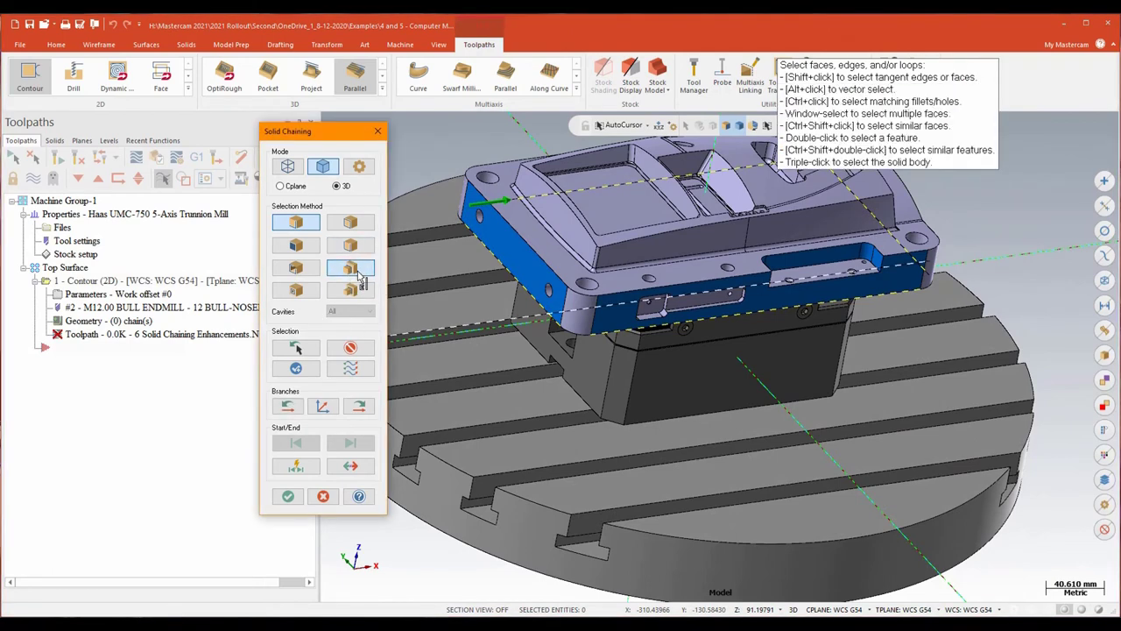
scroll(845, 319, "up", 5)
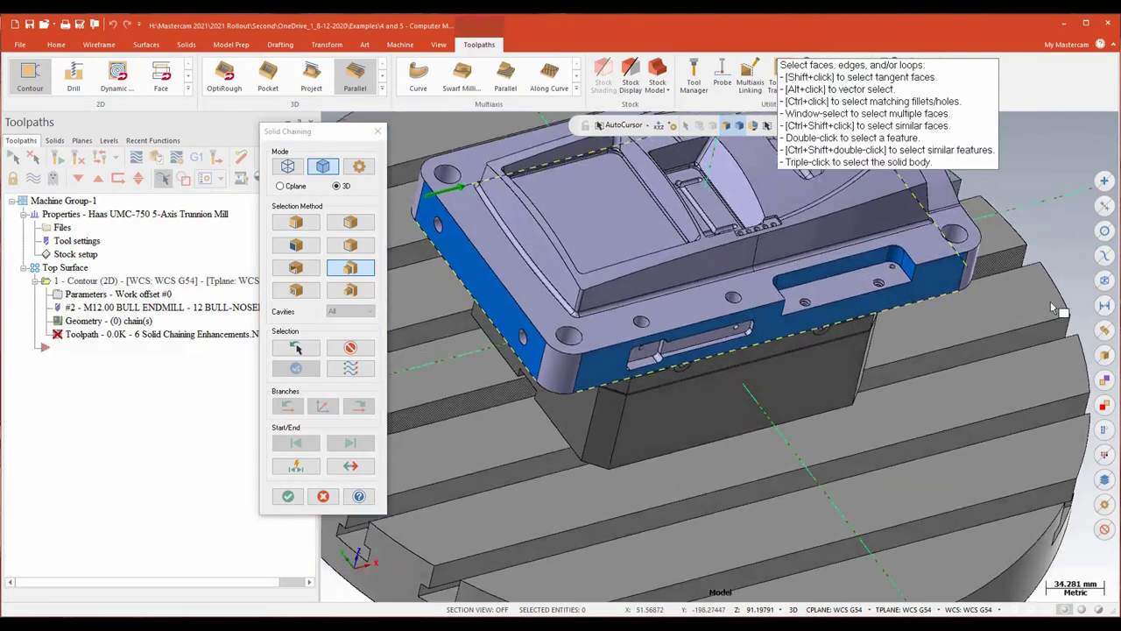
scroll(816, 320, "down", 1)
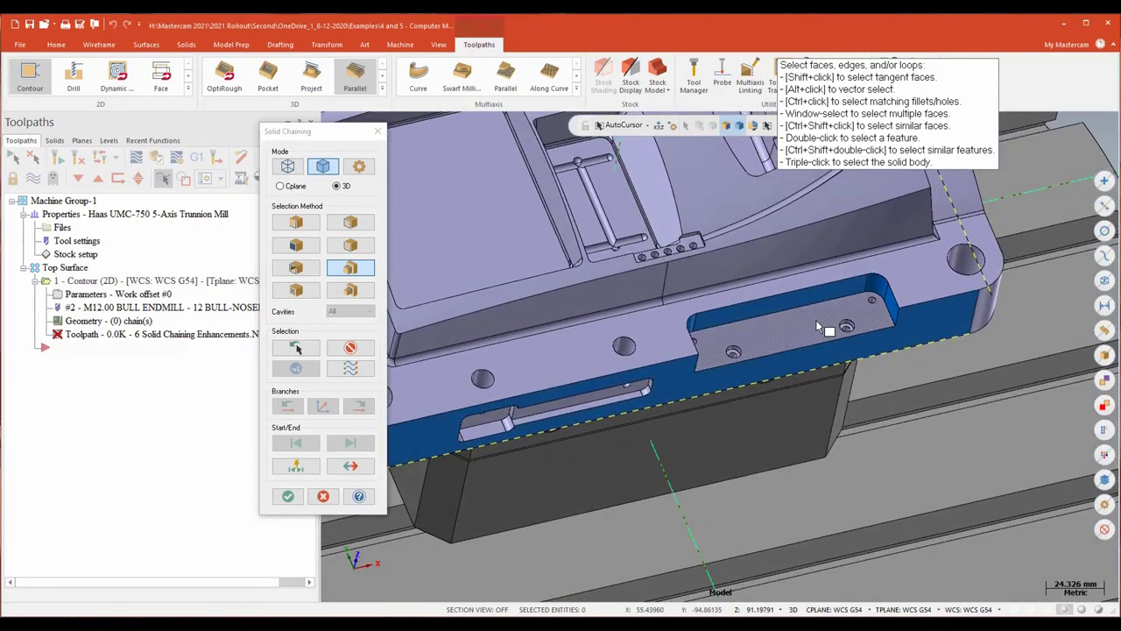
left_click(816, 320)
middle_click_drag(910, 406, 649, 307)
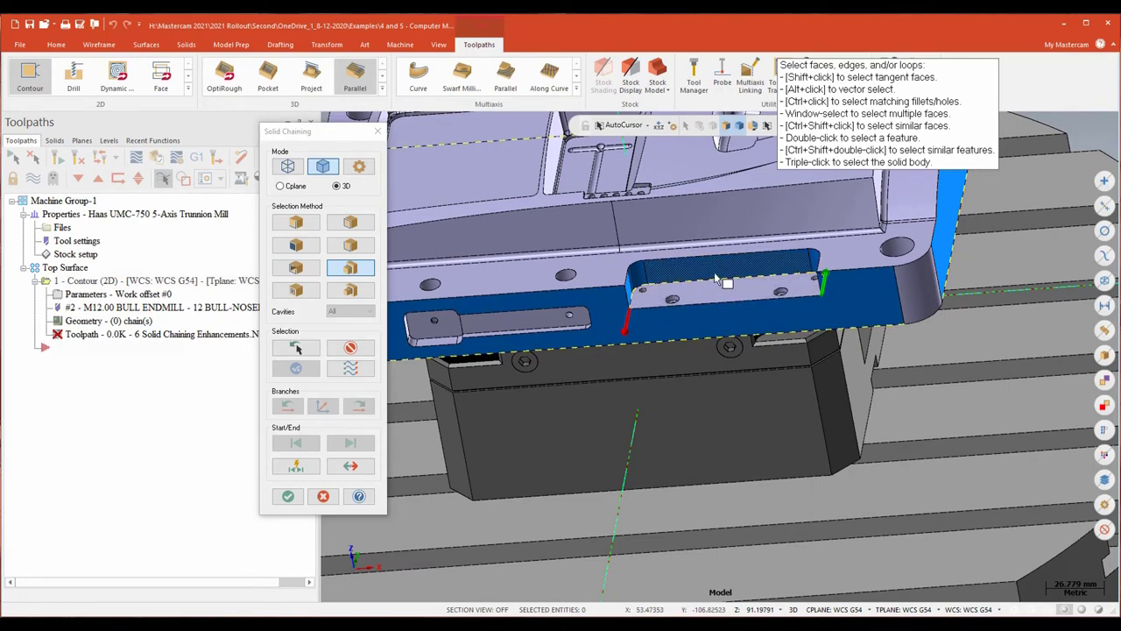
key("alt+7")
middle_click_drag(1085, 269, 1056, 277)
scroll(712, 340, "up", 3)
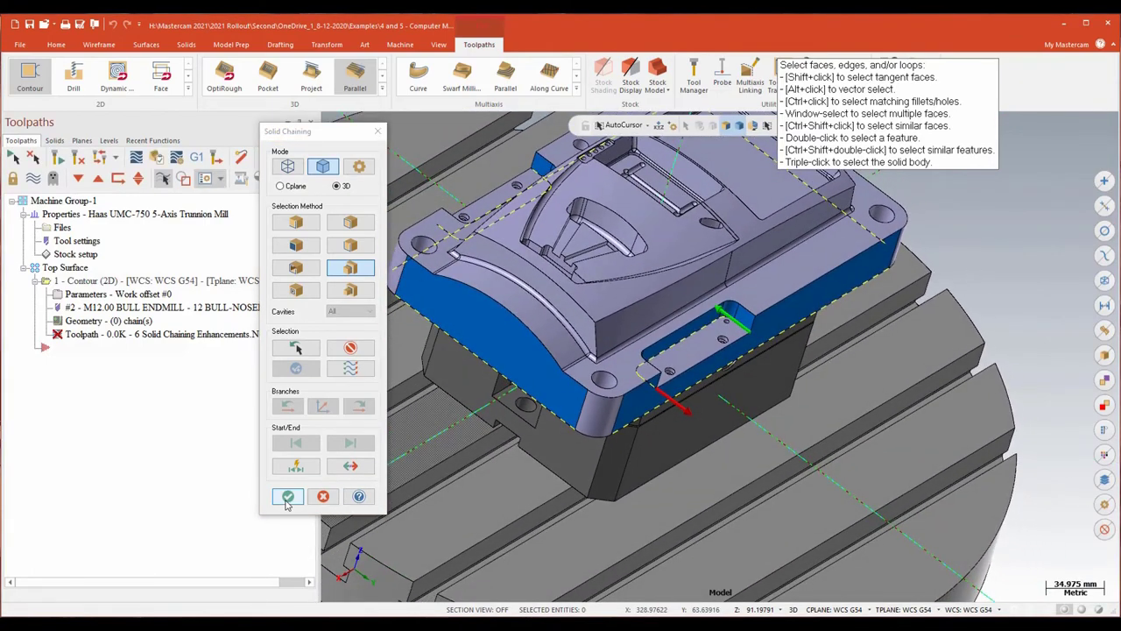
left_click(287, 496)
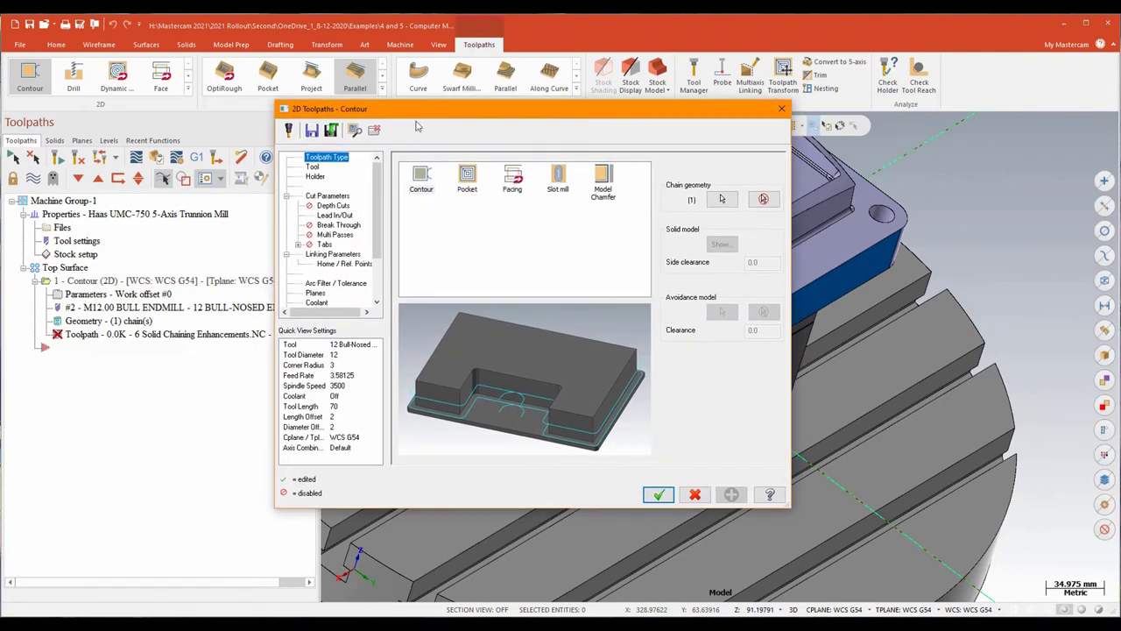
- Select the 12 Bull-Nosed Endmill for the contour operation and check its cut parameters
left_click(313, 166)
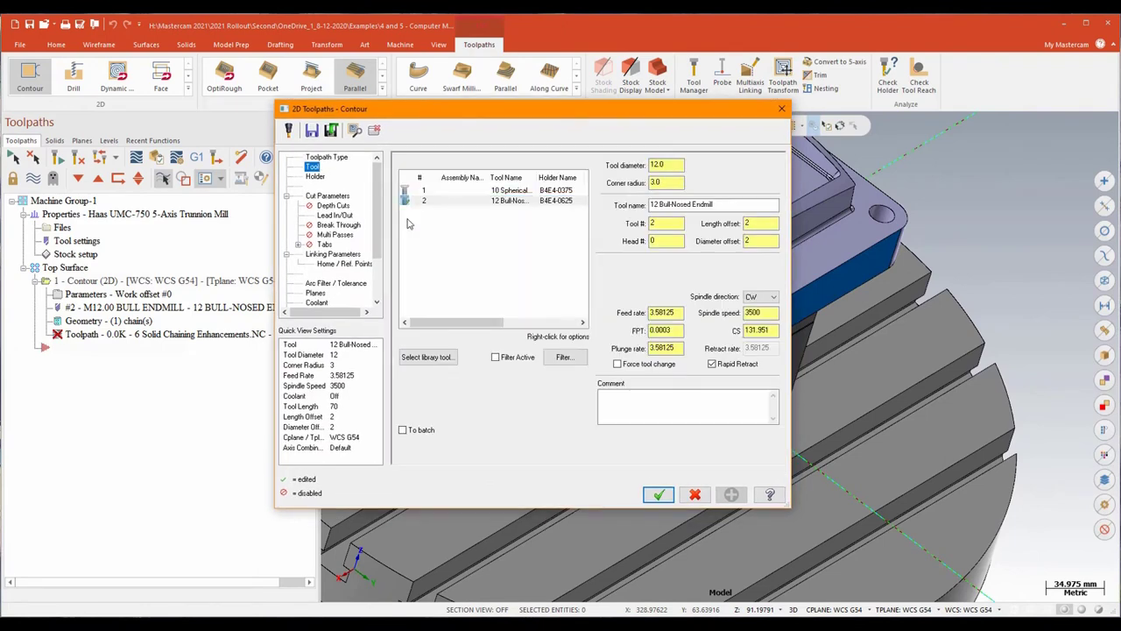
left_click(502, 202)
left_click(326, 196)
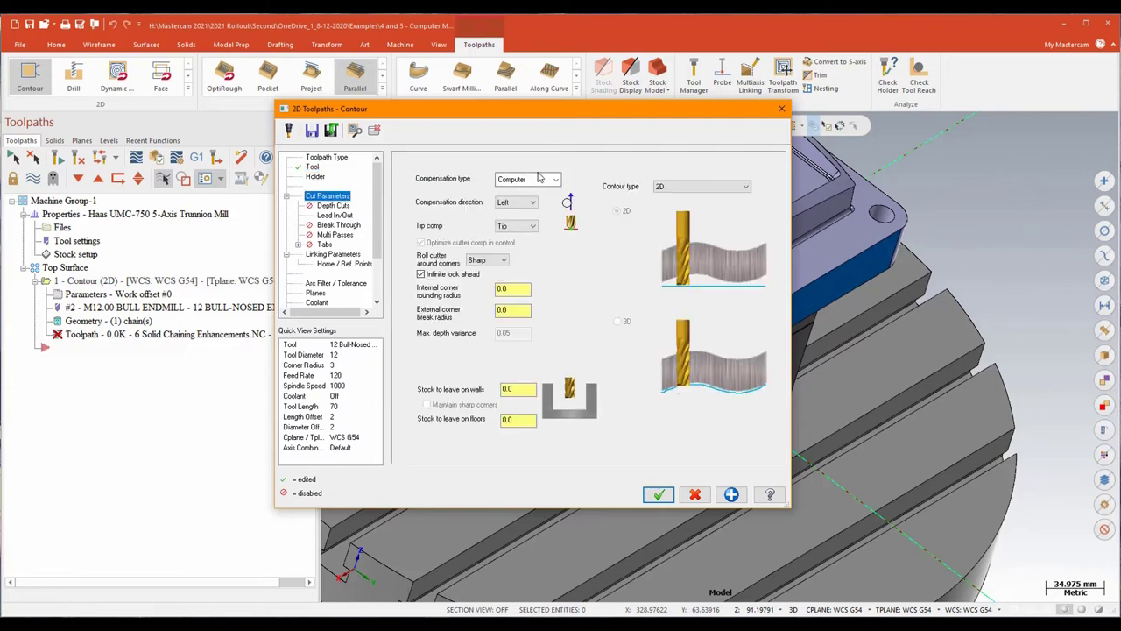
- Set the entry arc sweep to 0 in the contour's Lead In/Out settings
left_click(334, 215)
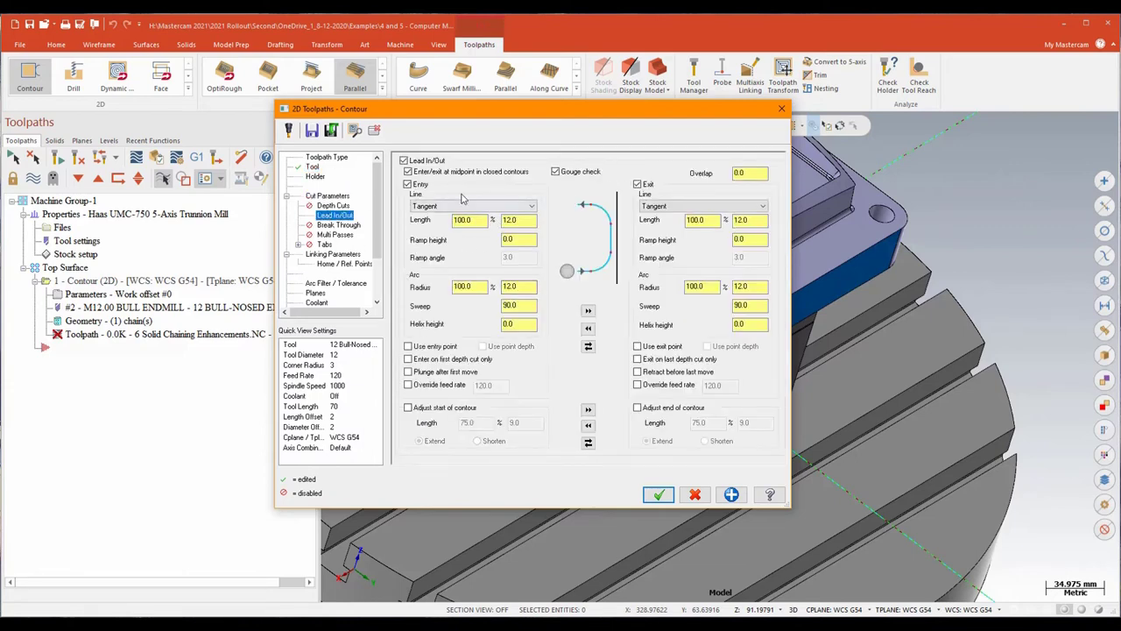
left_click(513, 305)
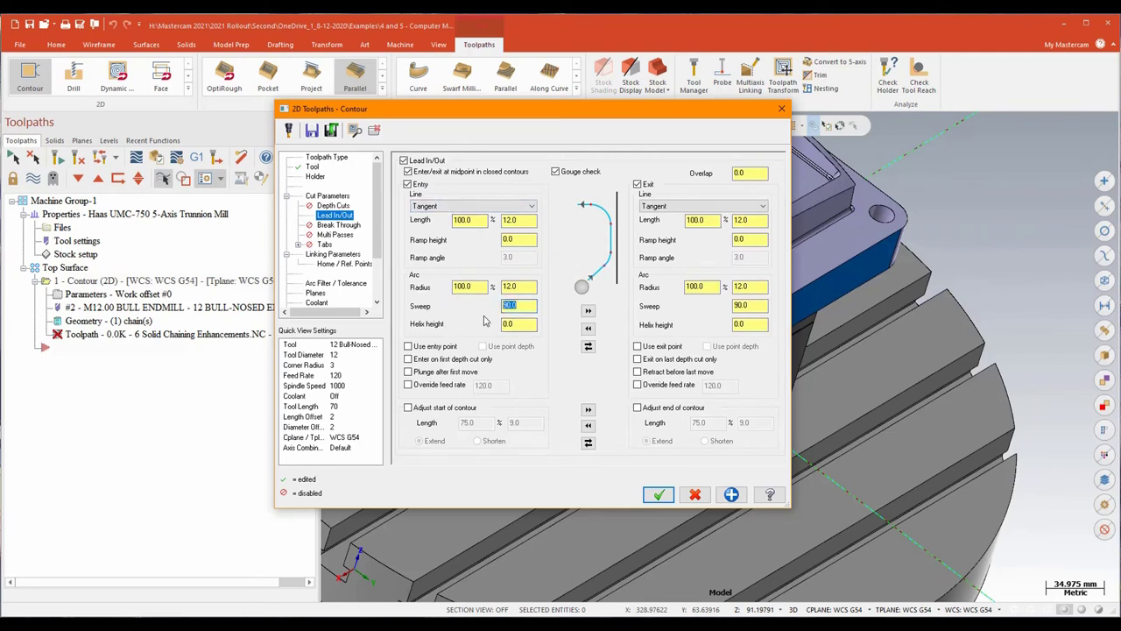
type("0")
key("Tab")
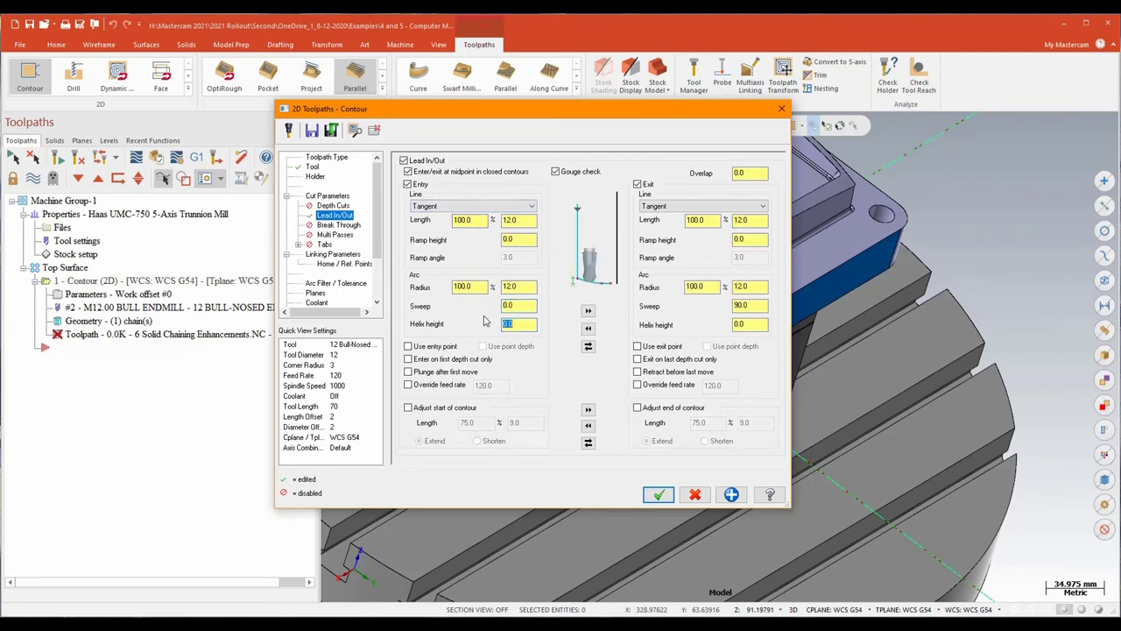
left_click(528, 305)
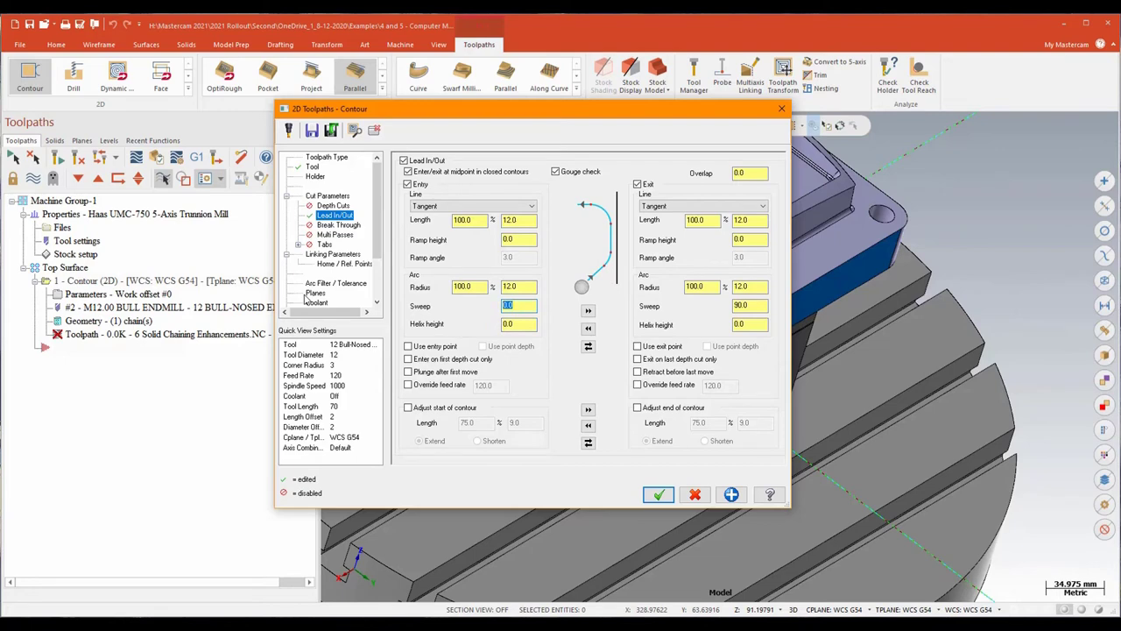
- Set the entry arc sweep to 90 and copy the entry settings to the exit
type("90")
key("Tab")
left_click(587, 311)
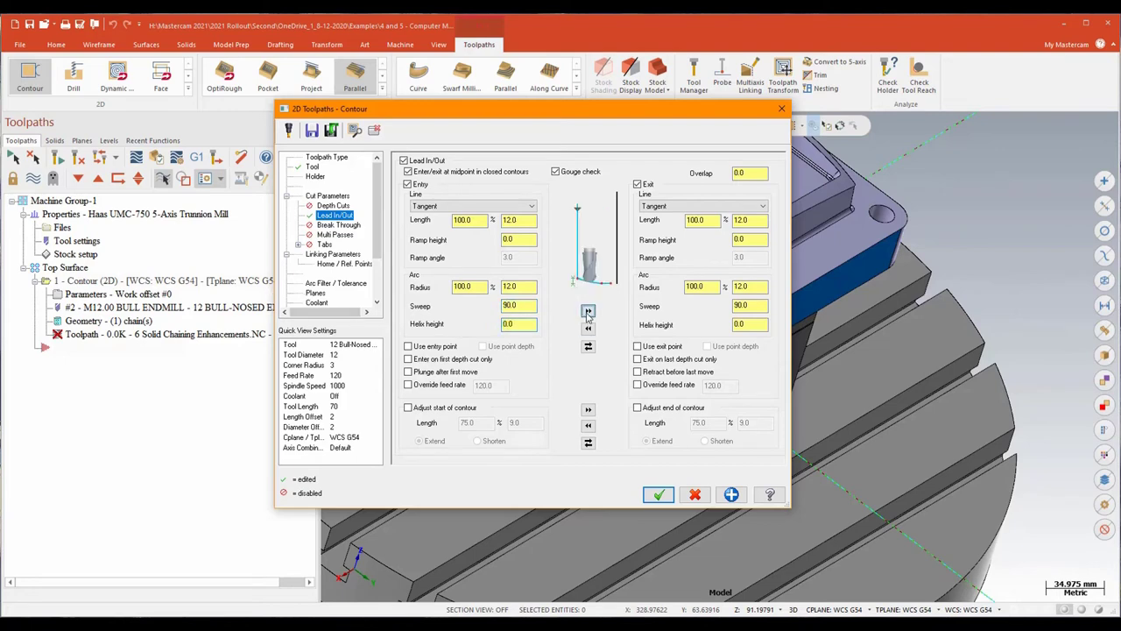
- Set the exit arc sweep to 0, review the linking parameters, and accept the operation to generate the contour toolpath
left_click(750, 305)
type("0")
key("Tab")
left_click(323, 255)
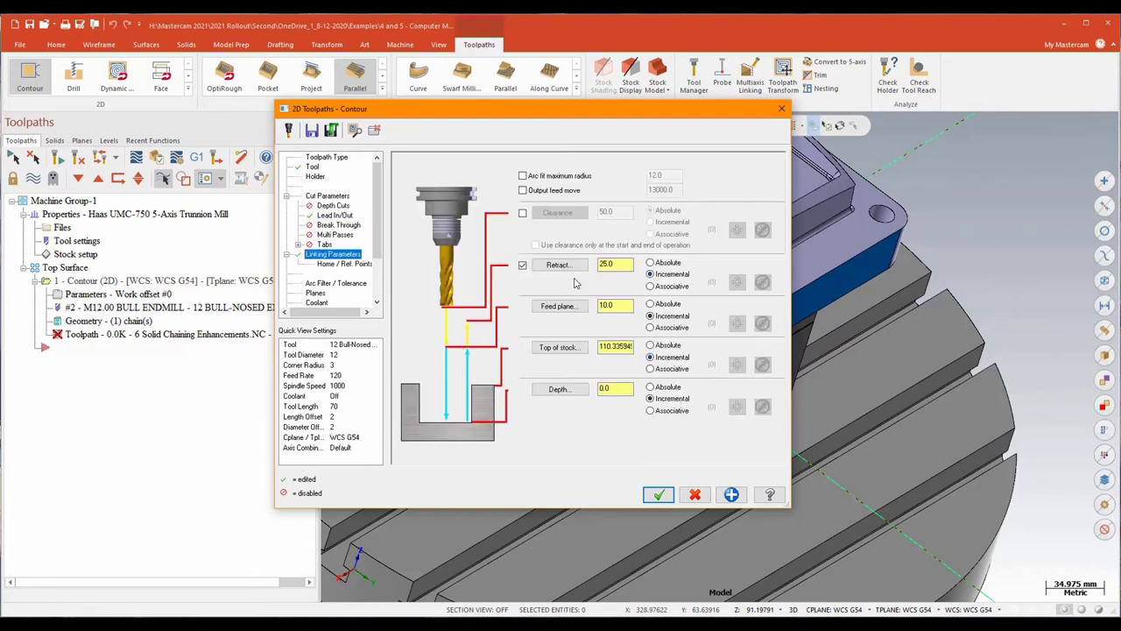
left_click(658, 494)
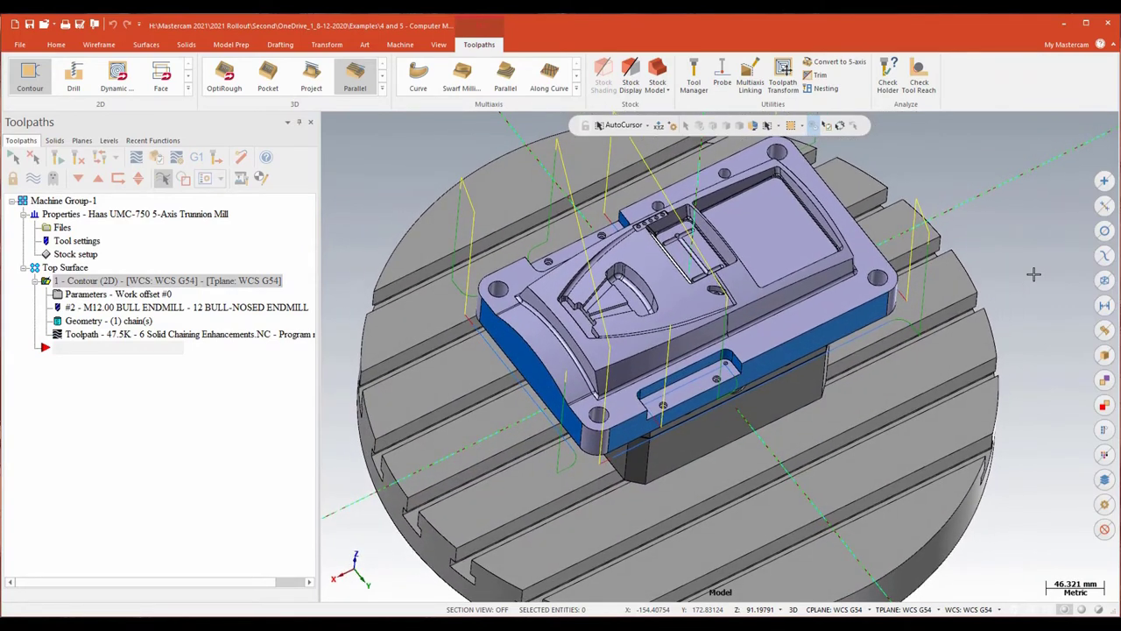
- Make the clamps level visible and inspect the clamps against the contour toolpath from another side in an isometric view
left_click(108, 141)
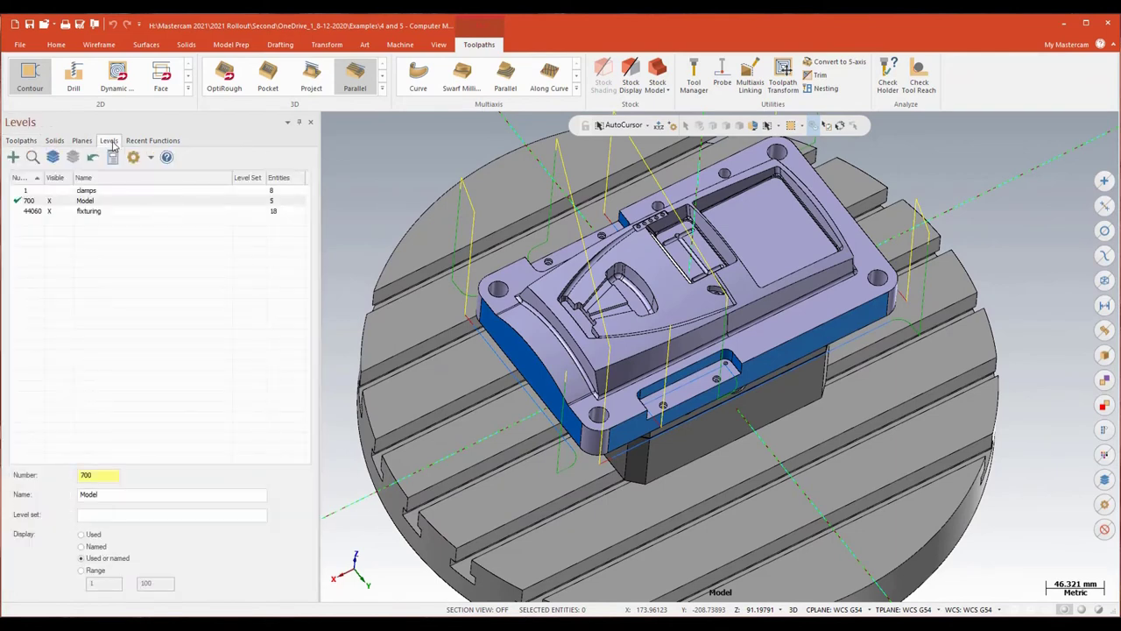
left_click(50, 191)
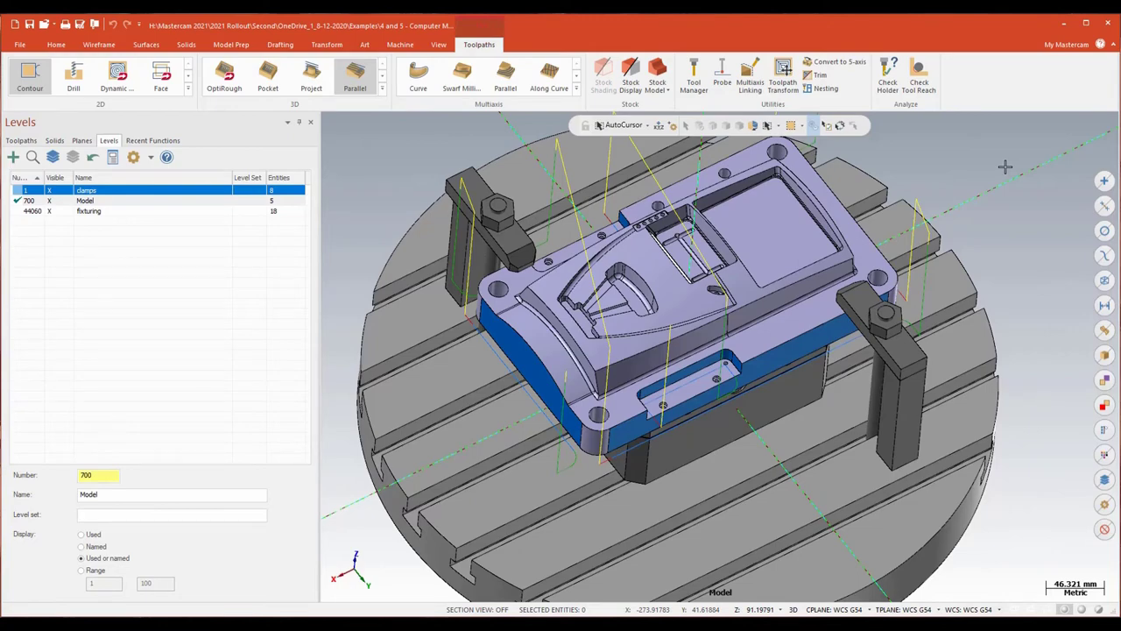
middle_click_drag(1004, 166, 1064, 300)
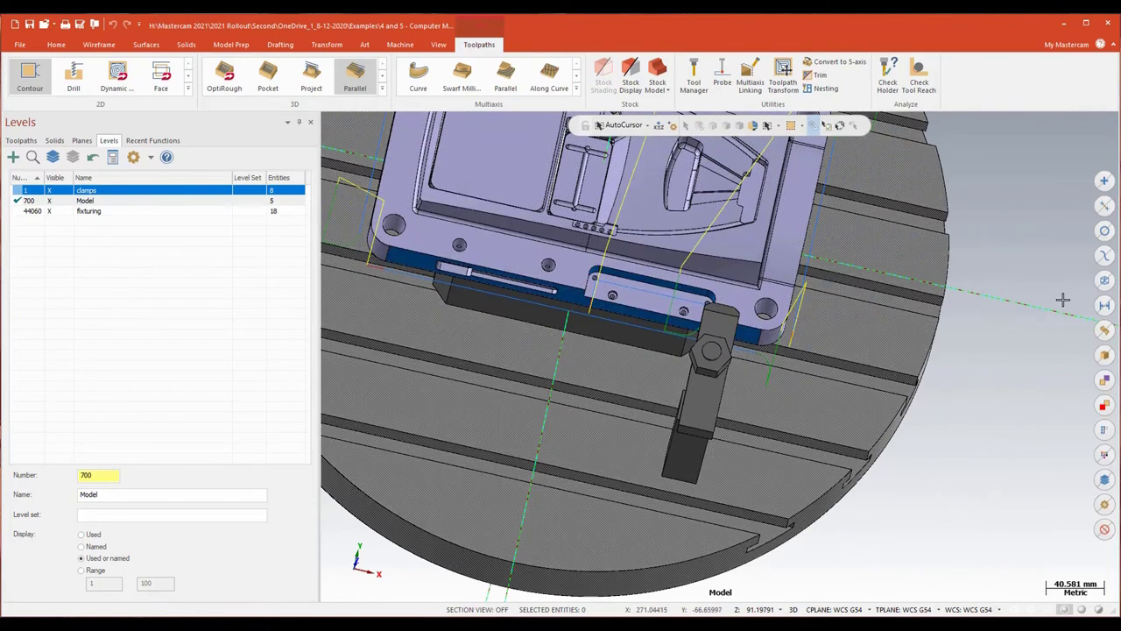
key("alt+7")
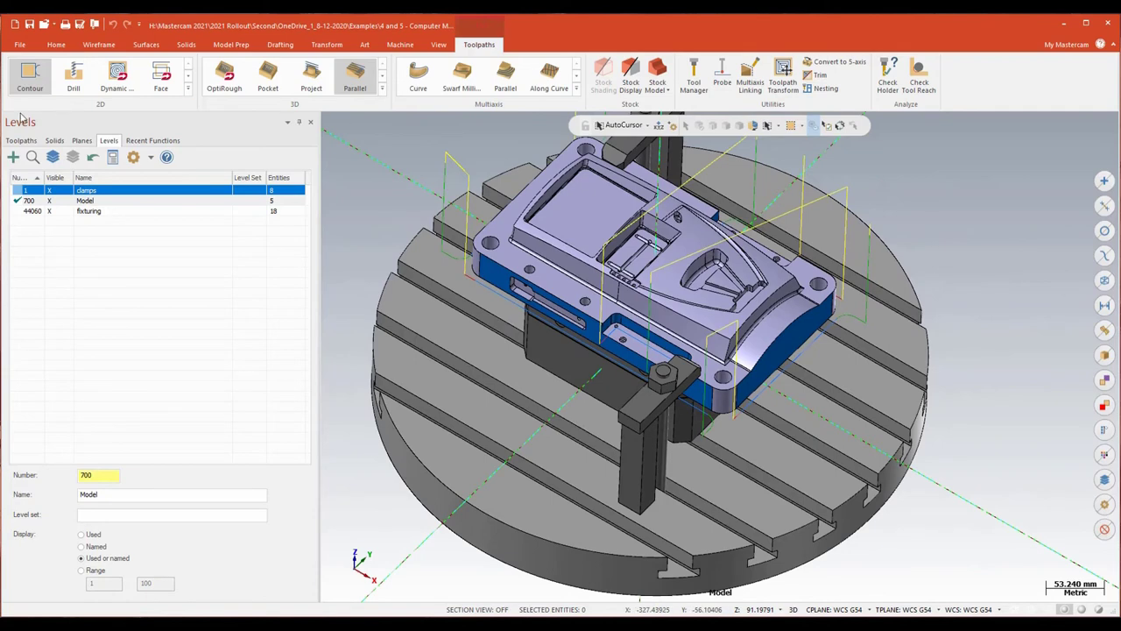
- Reopen the contour operation's geometry and open its solid chain for editing in Solid Chaining
left_click(22, 141)
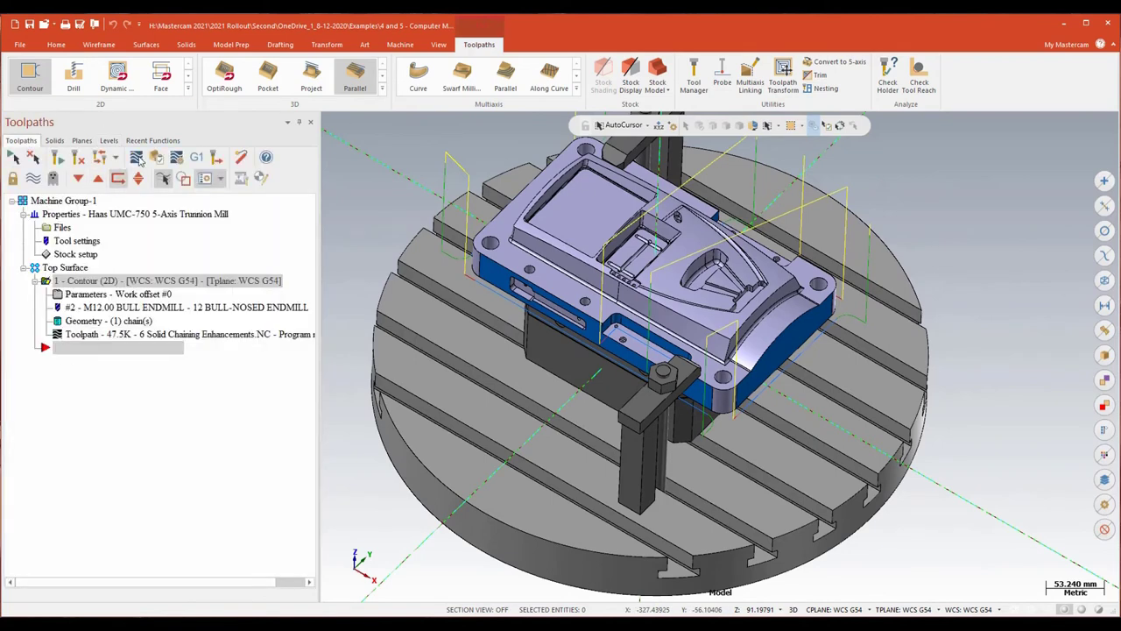
left_click(85, 322)
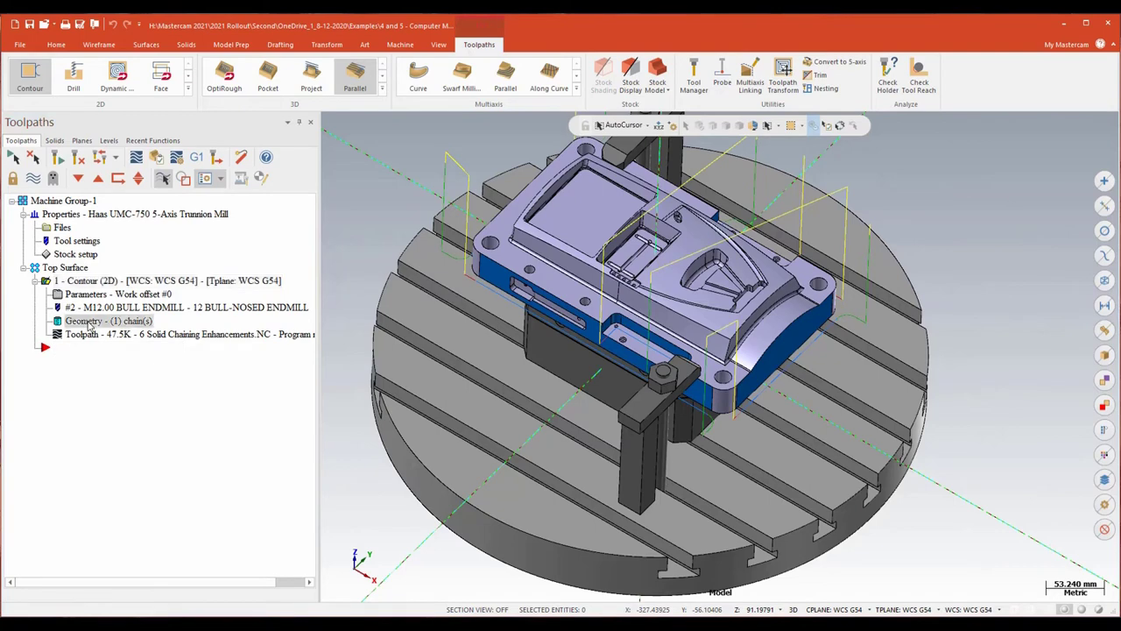
right_click(57, 178)
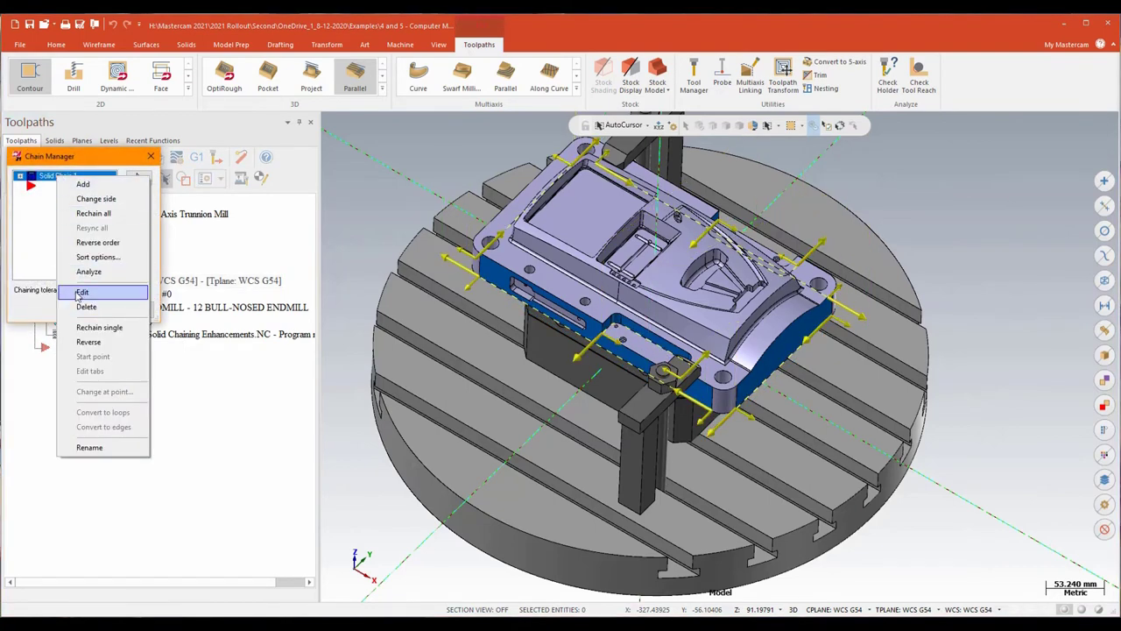
left_click(81, 293)
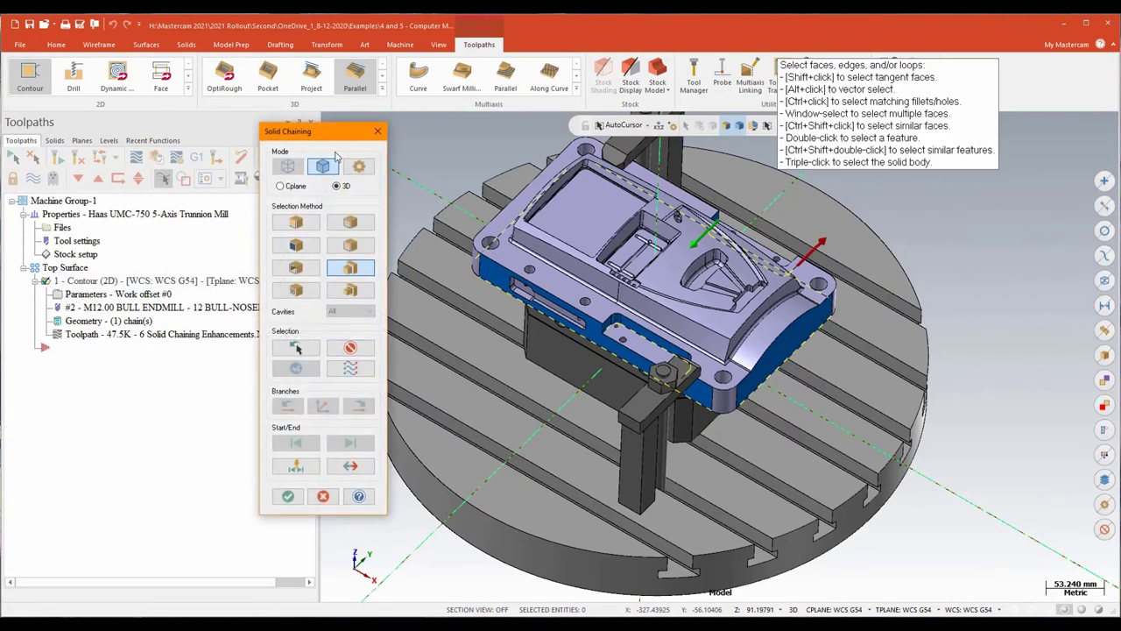
left_click_drag(341, 136, 322, 126)
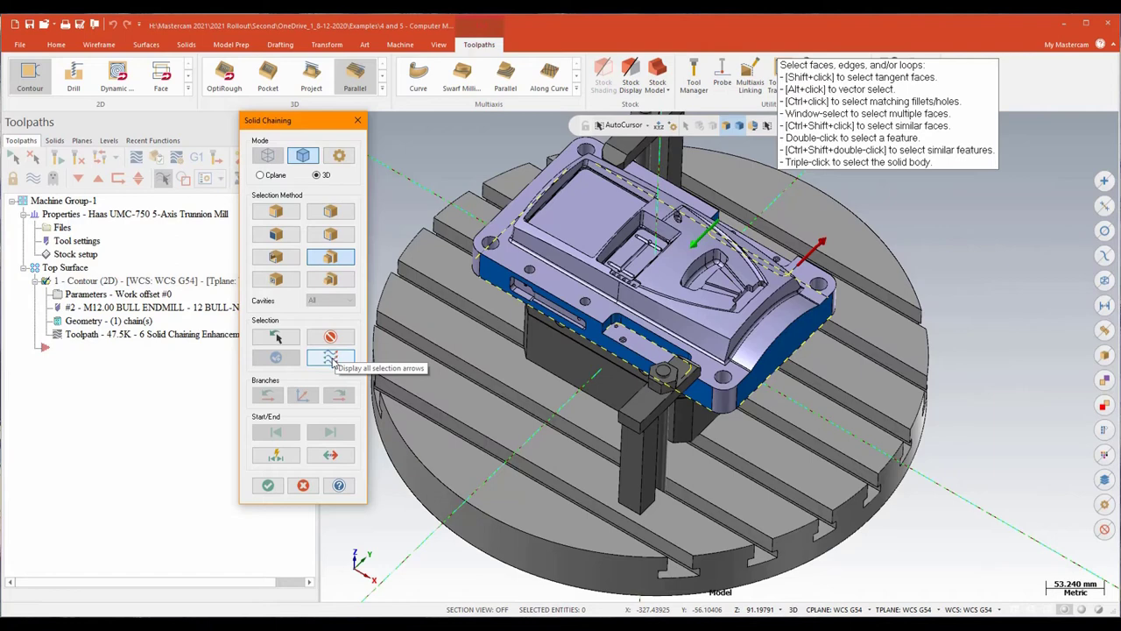
- Display all selection arrows on the solid chain and pick the segment along the front bottom edge beside the clamp
left_click(332, 361)
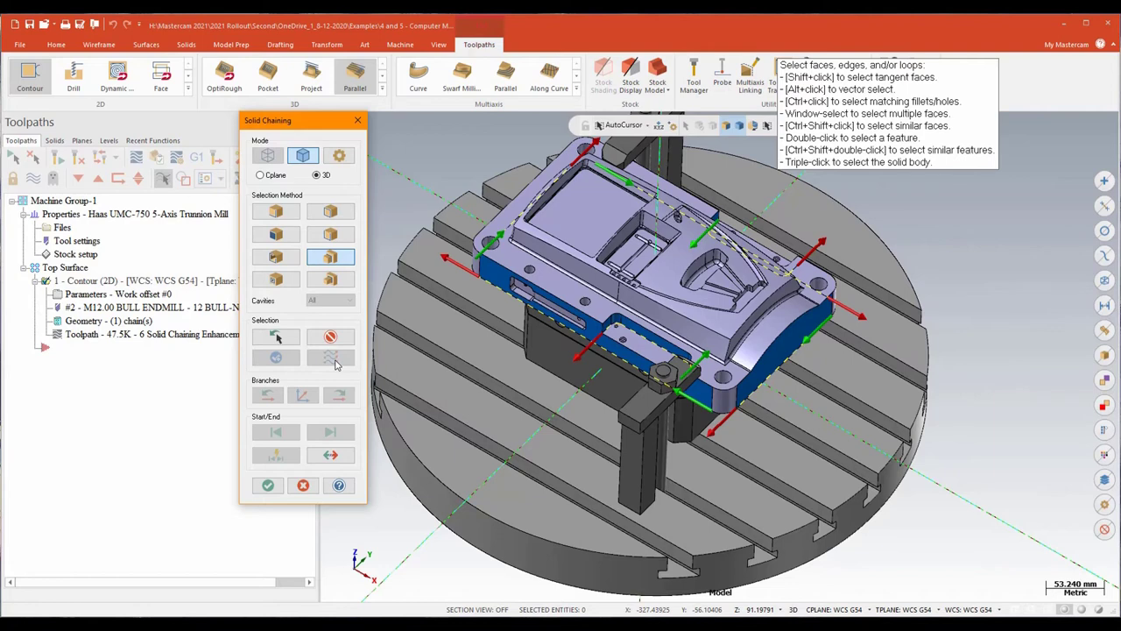
scroll(848, 362, "up", 2)
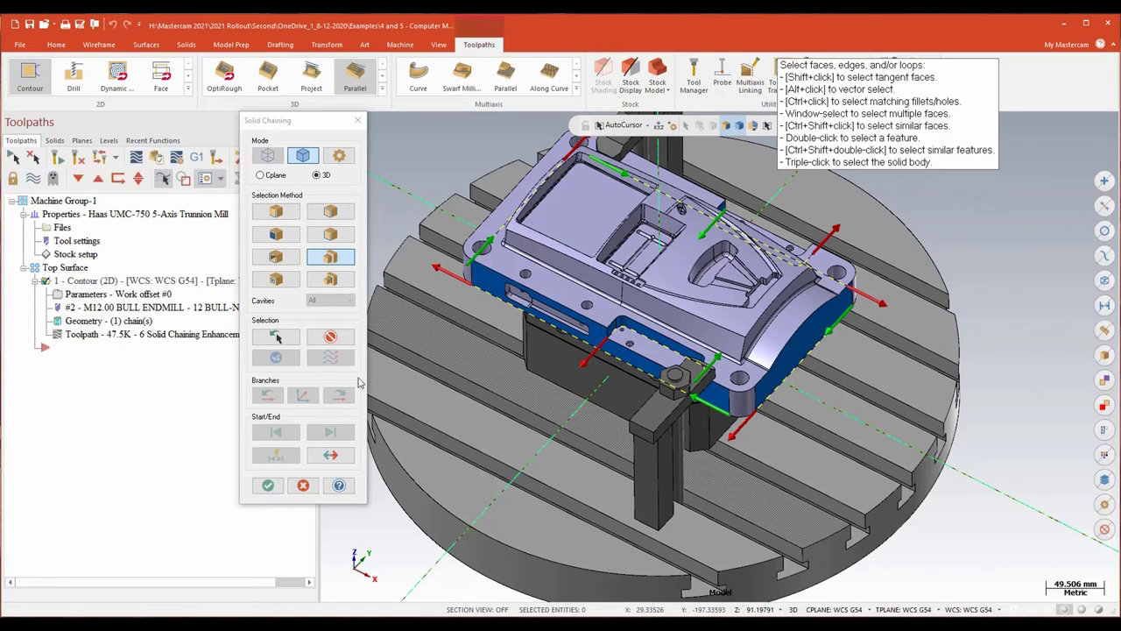
scroll(543, 403, "up", 2)
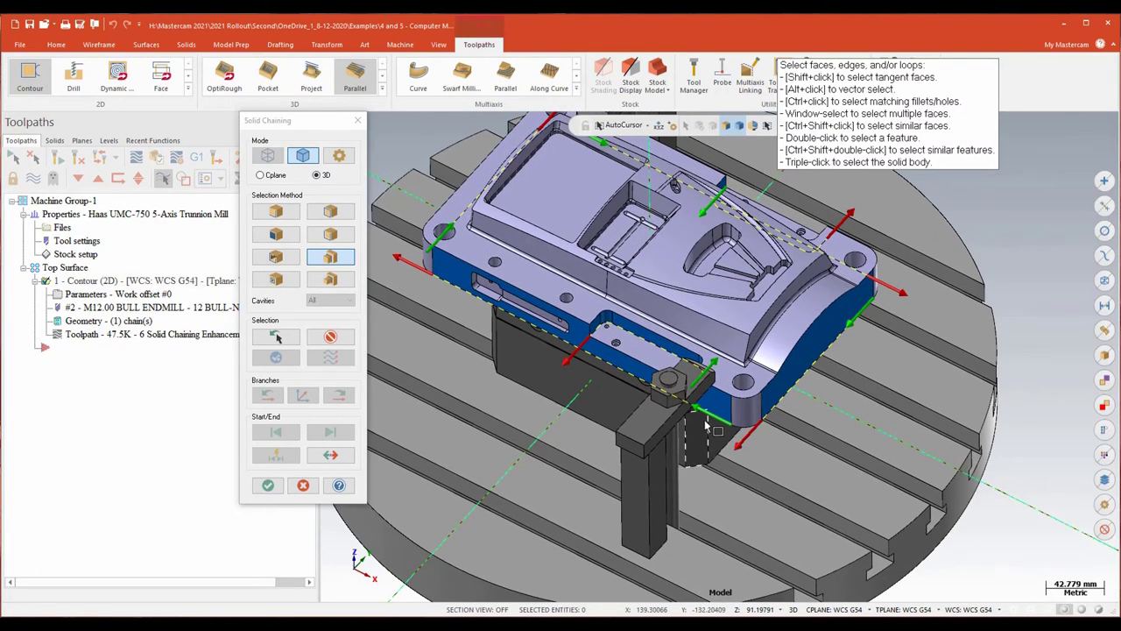
left_click(708, 415)
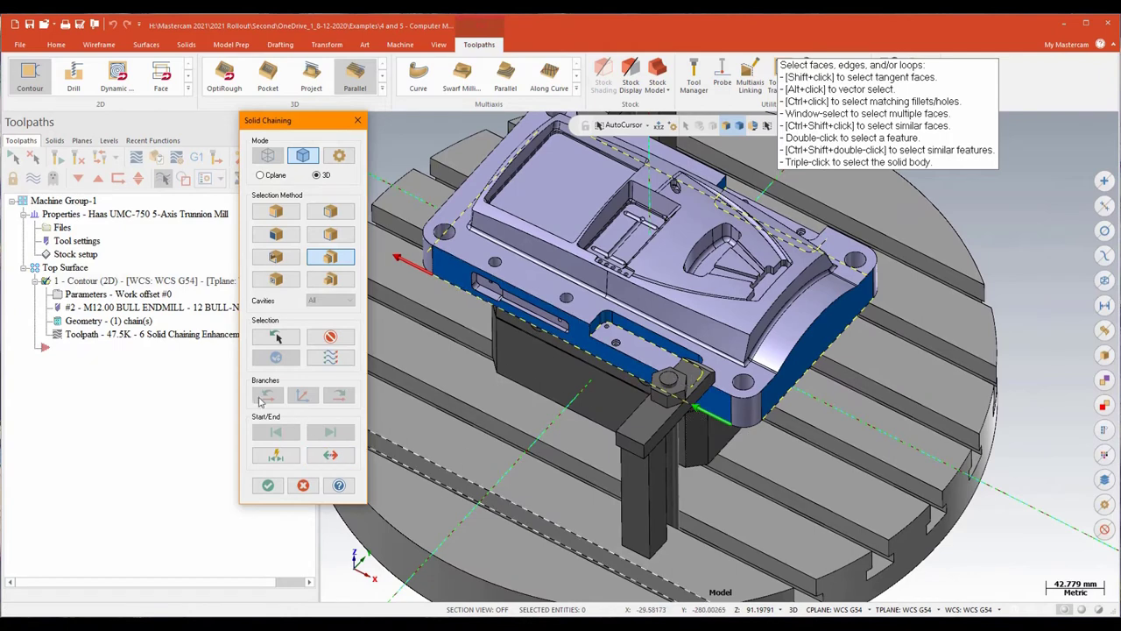
- Move the picked segment's start point dynamically along the front bottom edge, clear of the clamp
left_click(275, 456)
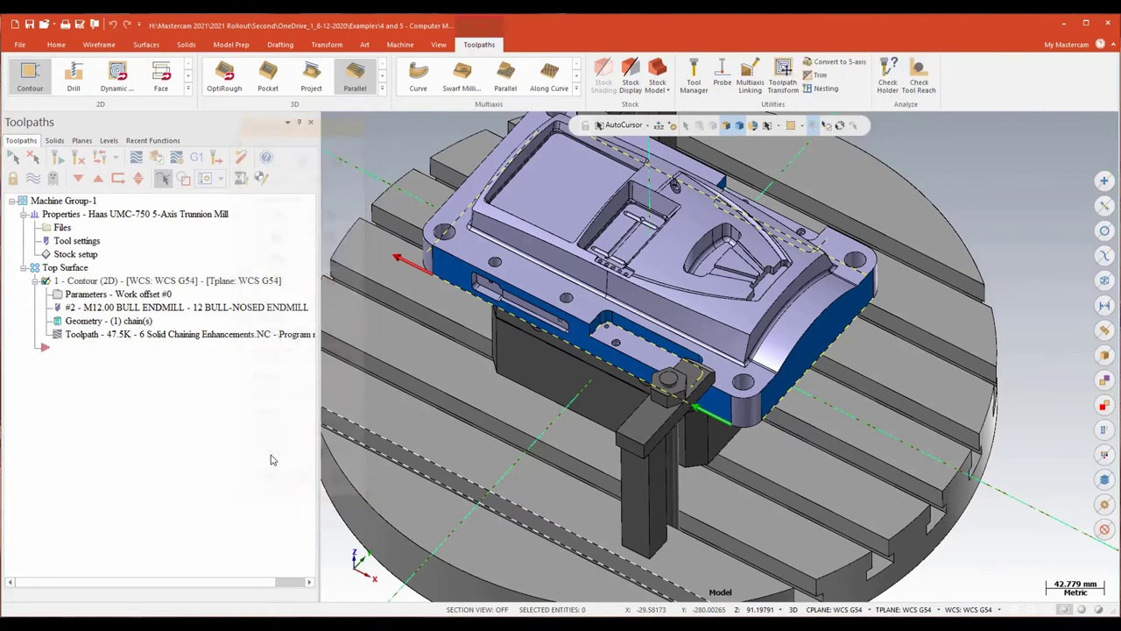
left_click(706, 415)
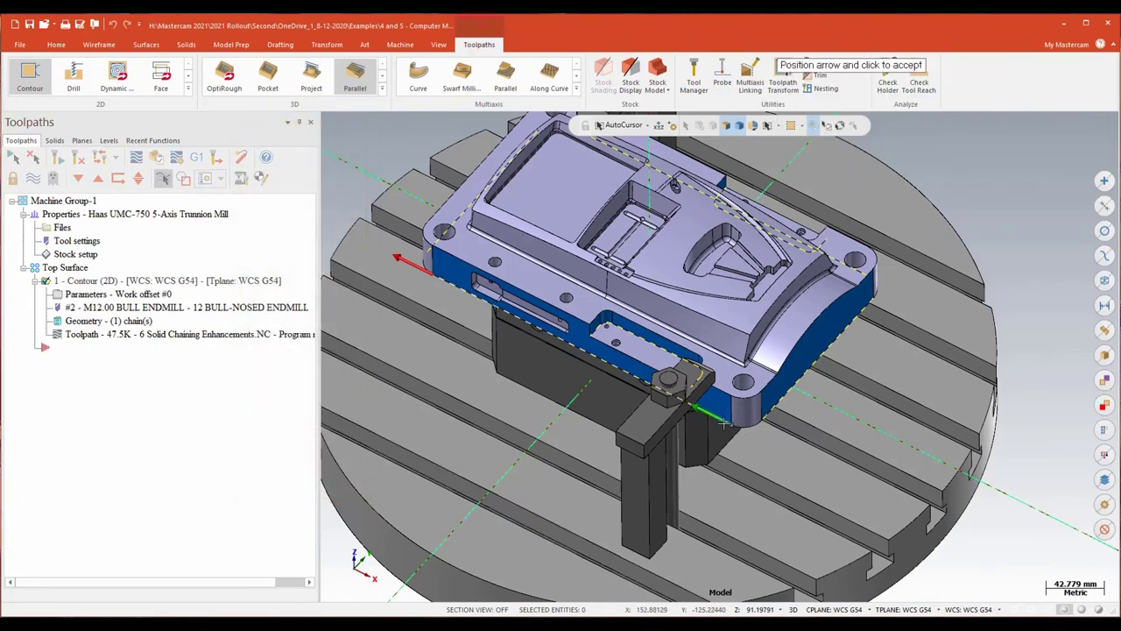
middle_click_drag(706, 421, 801, 431)
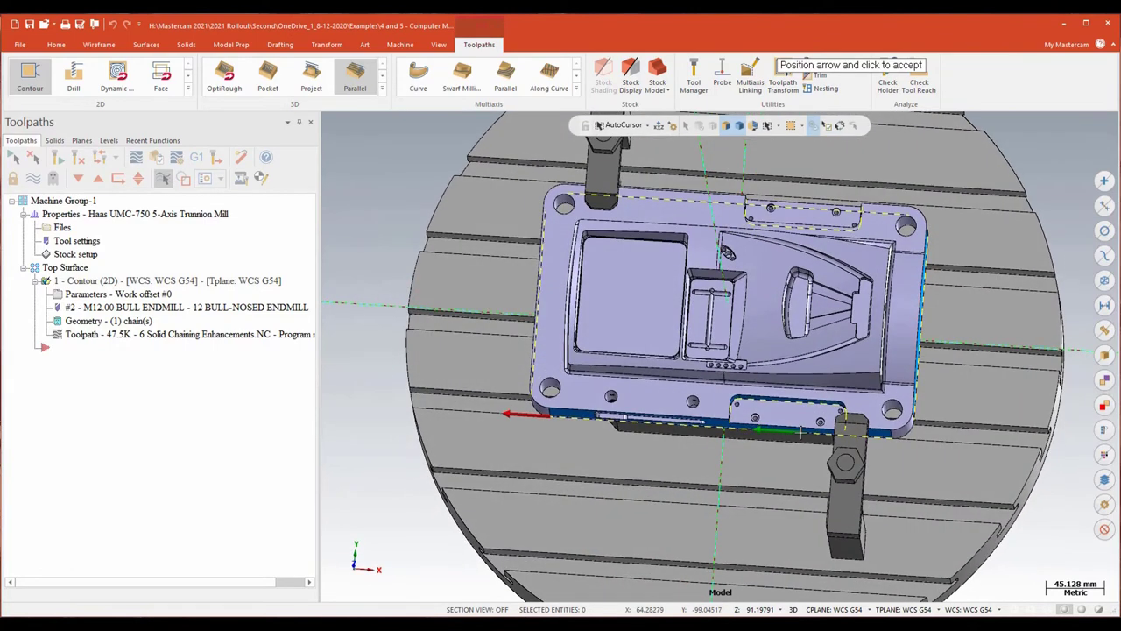
left_click(797, 431)
- Display all selection arrows again and pick the bottom edge segment on the plate's opposite long side, beside its clamp
middle_click_drag(589, 405, 323, 386)
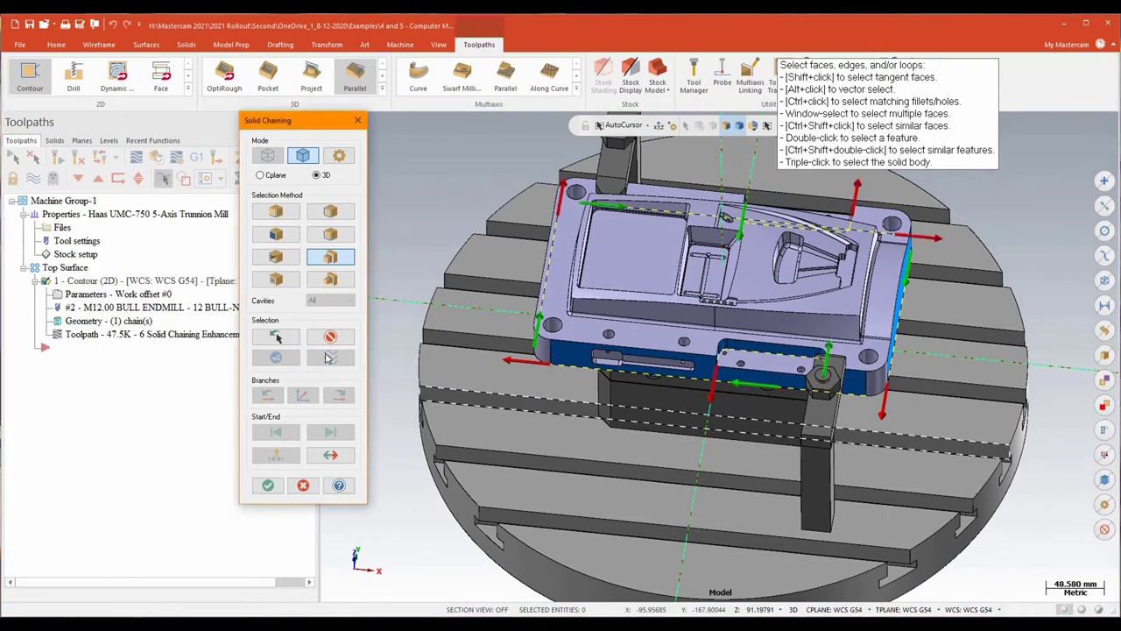
scroll(1025, 357, "up", 5)
key("alt+7")
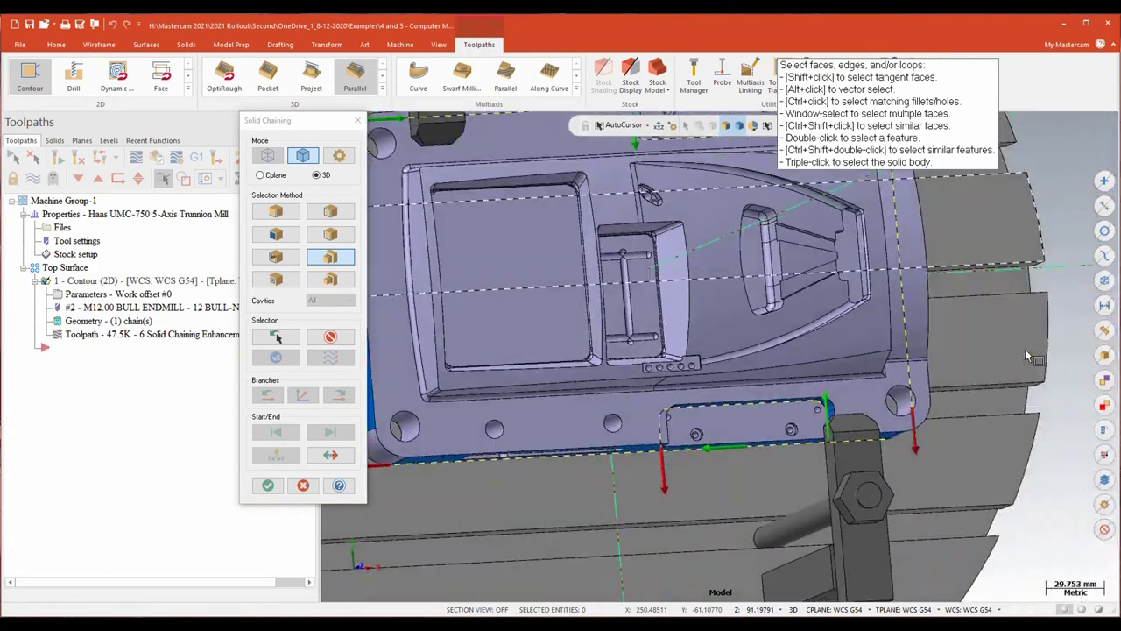
scroll(880, 289, "up", 3)
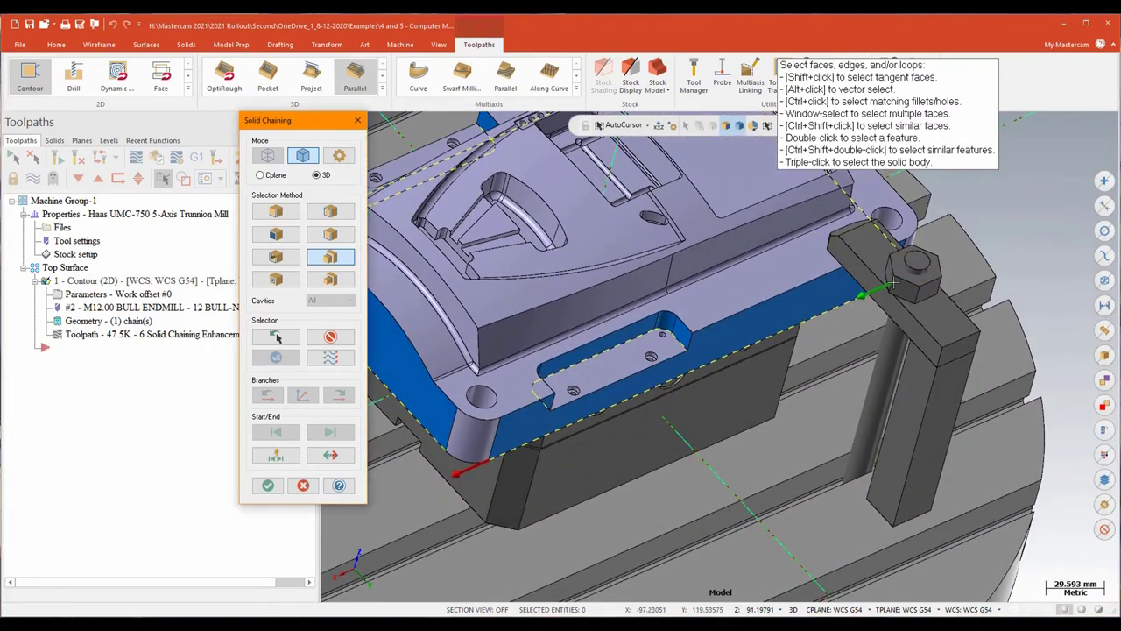
- Move that segment's start point dynamically along the opposite long side, clear of its clamp
left_click(276, 455)
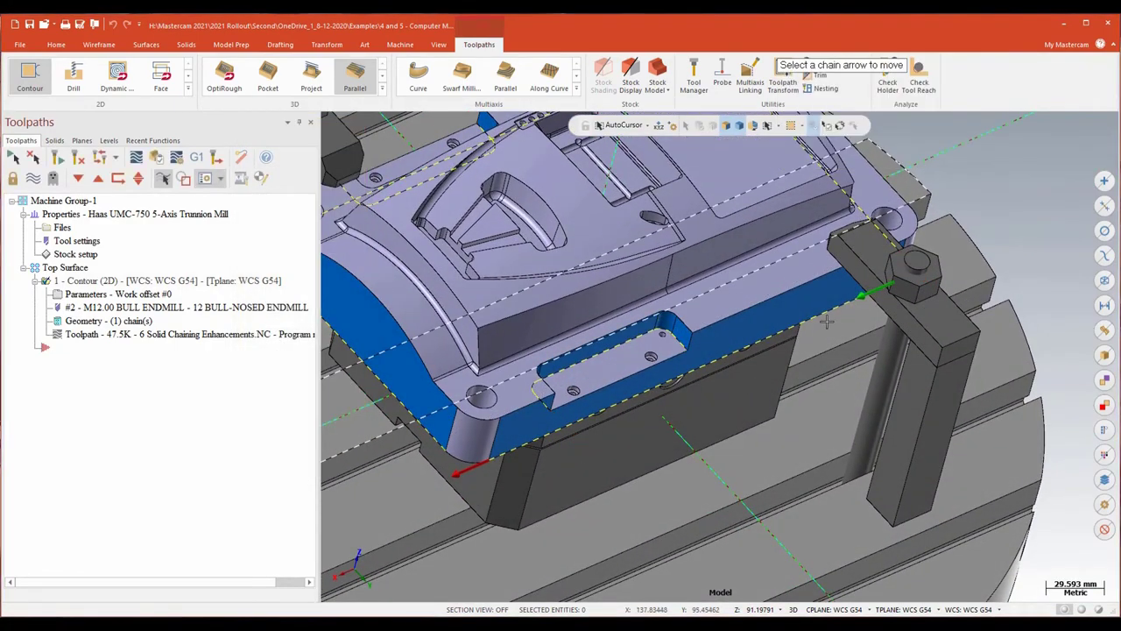
left_click(880, 289)
middle_click_drag(821, 311, 806, 346)
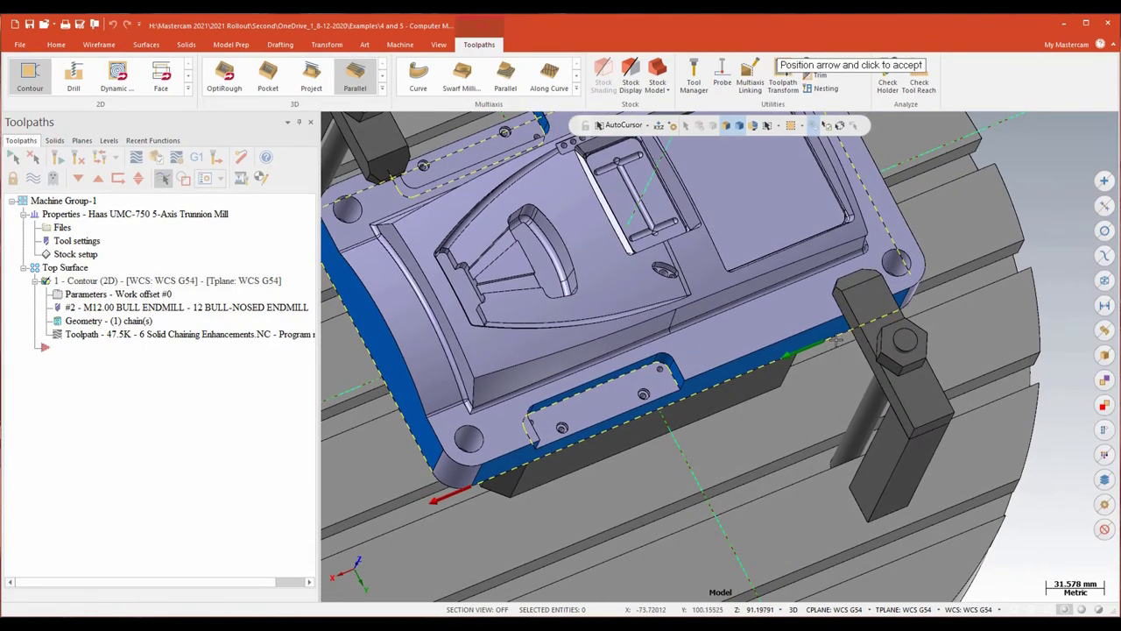
left_click(792, 353)
- Try to shift the start point of the segment around the front recess dynamically along the recess's floor edge
middle_click_drag(985, 374, 813, 307)
scroll(786, 297, "up", 3)
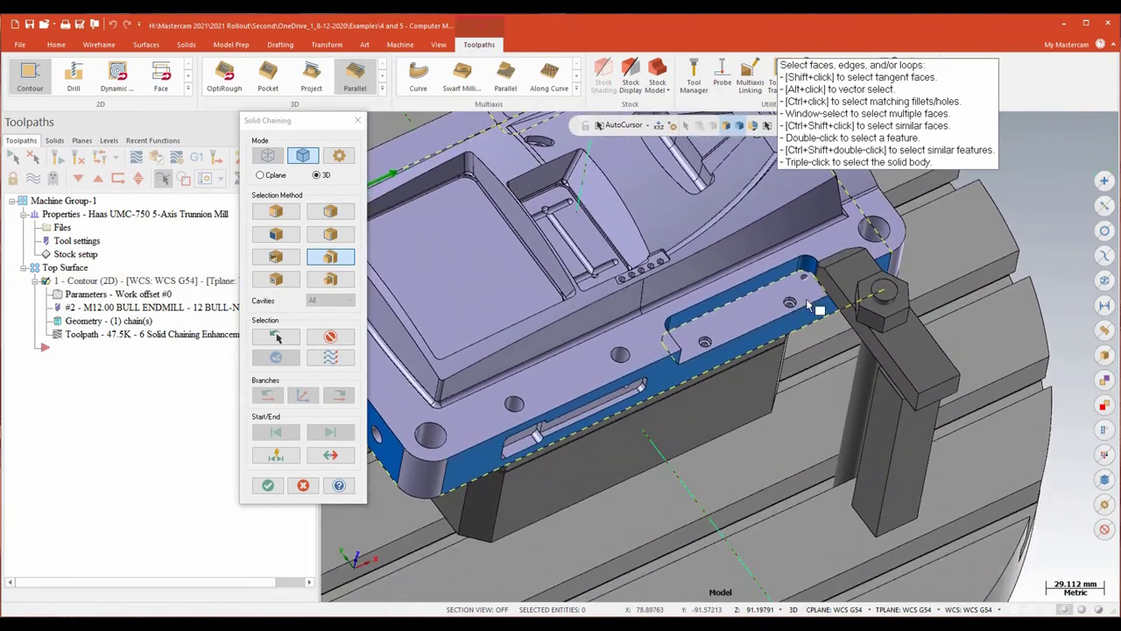
middle_click_drag(710, 299, 653, 295)
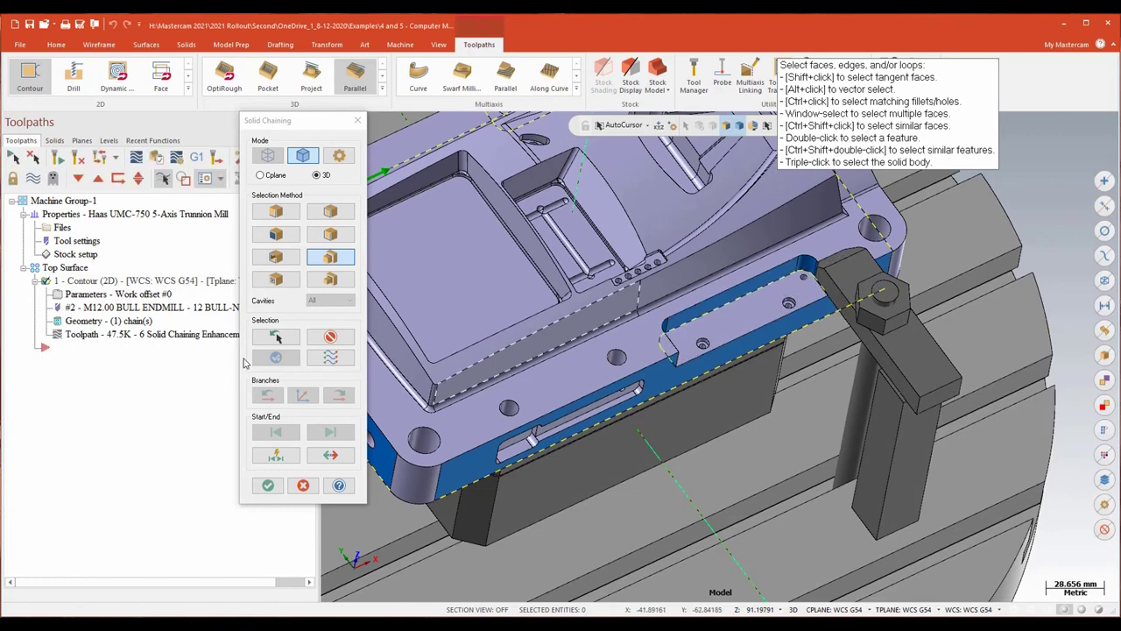
left_click(330, 357)
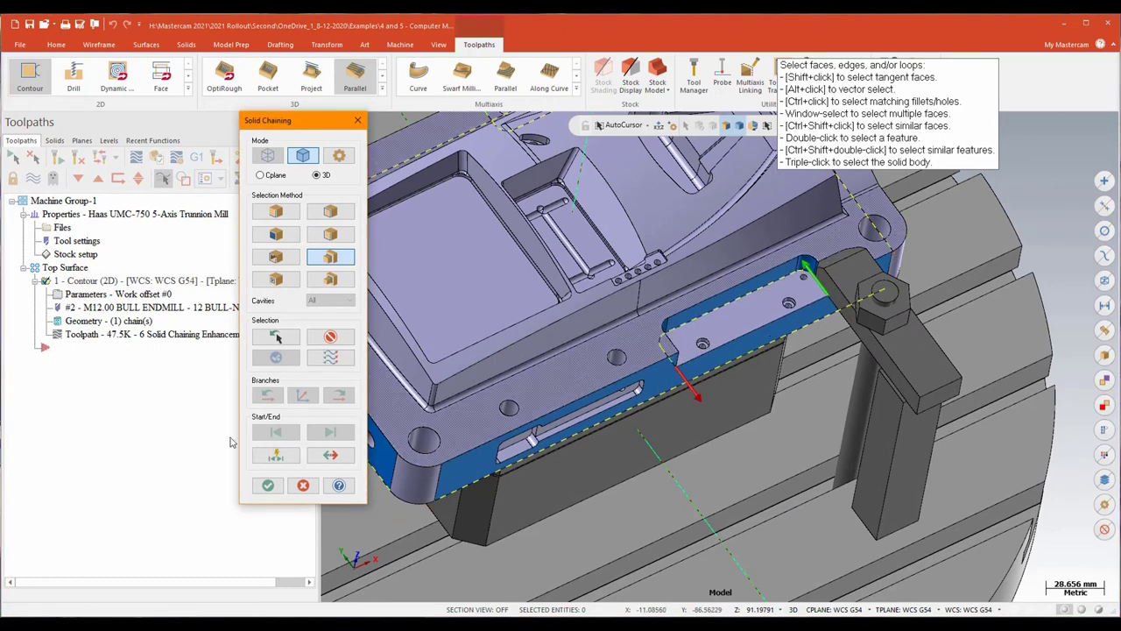
left_click(276, 455)
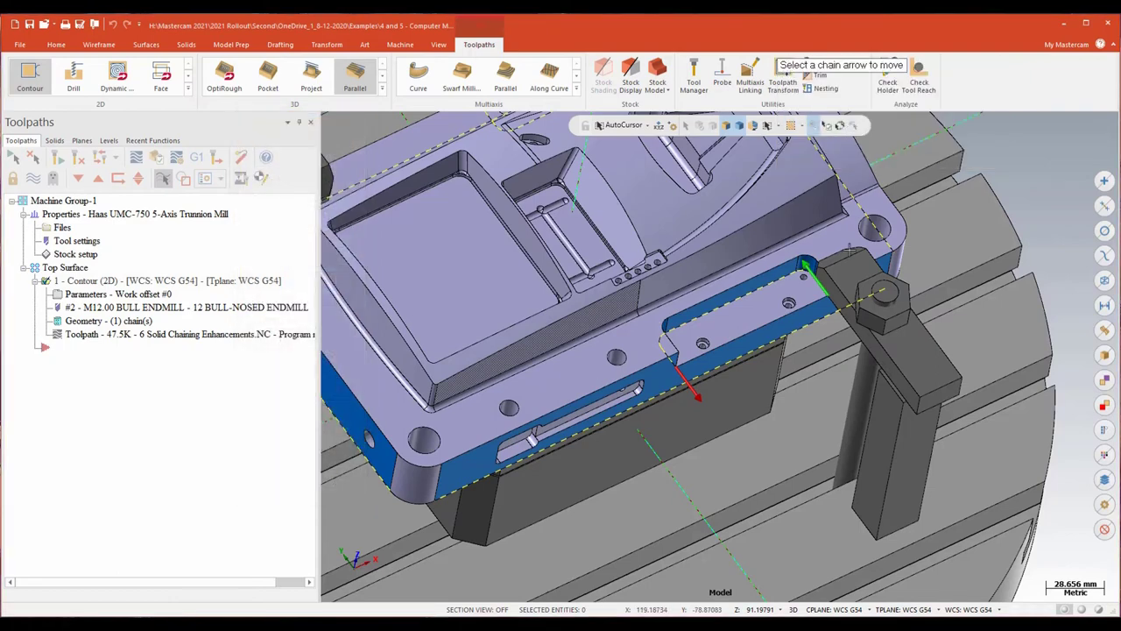
left_click(775, 288)
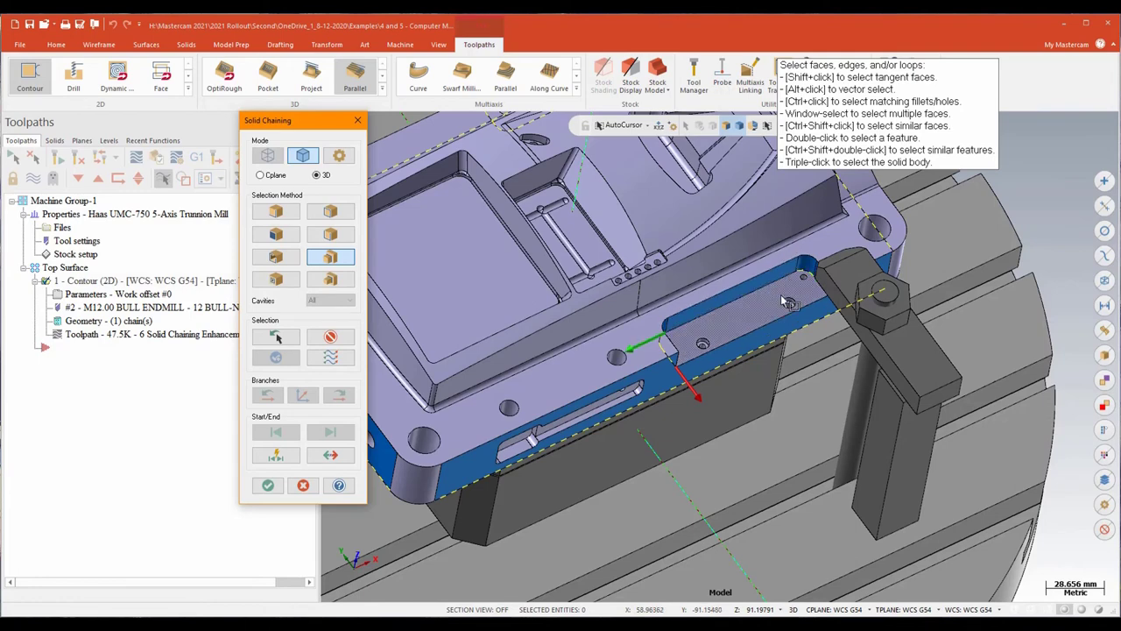
left_click(336, 340)
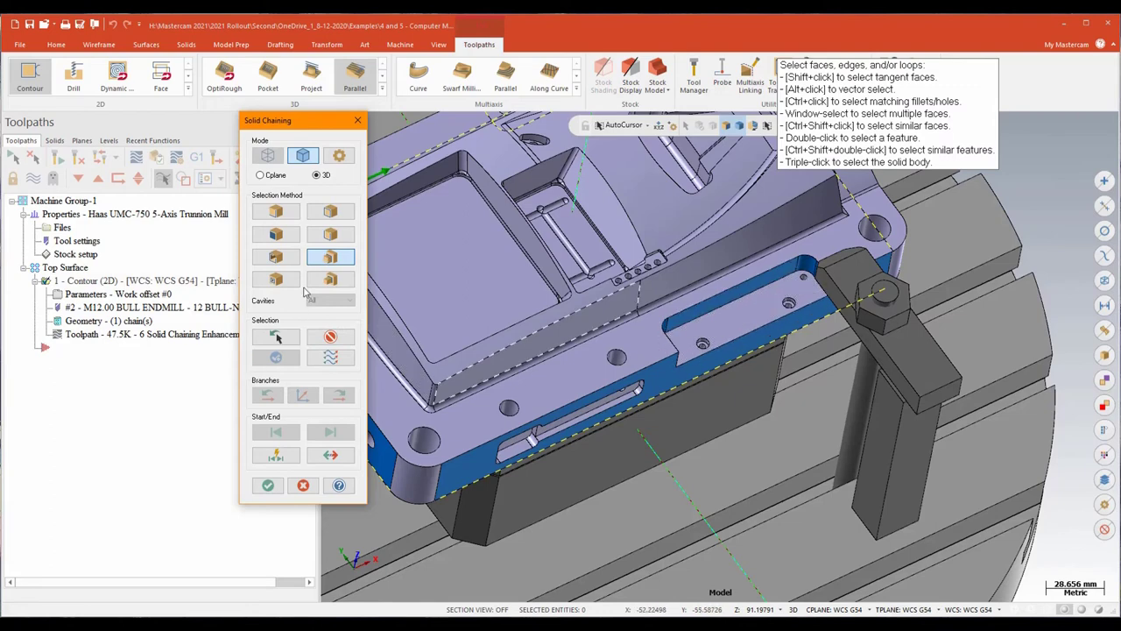
- Change the selection method and reselect the floor edges of the front recess for the solid chain
left_click(345, 238)
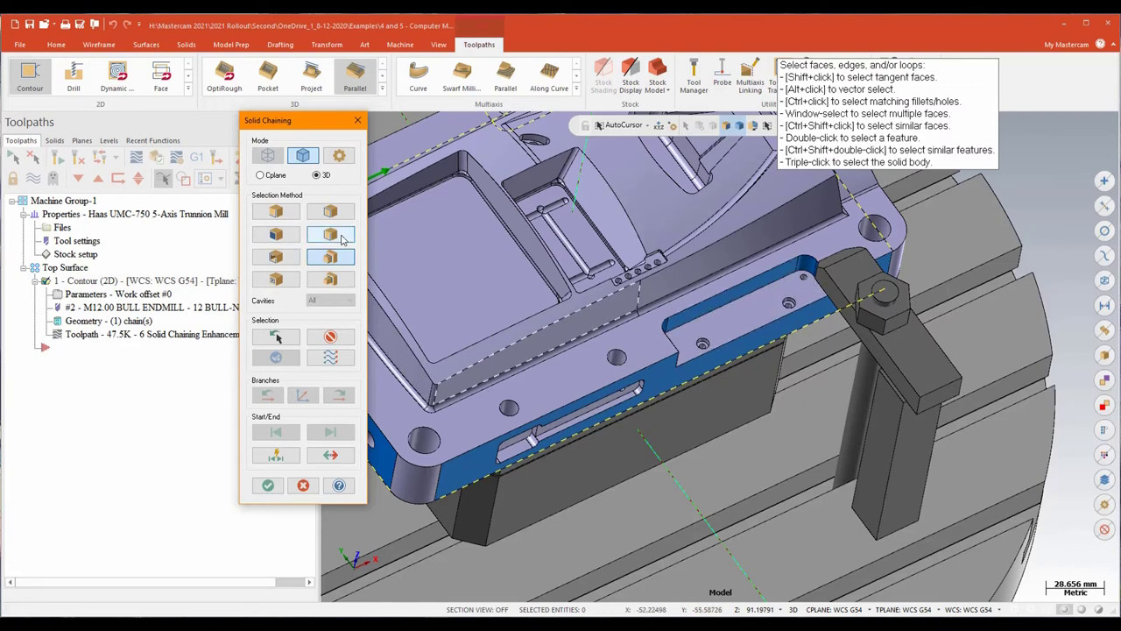
left_click(790, 277)
middle_click_drag(790, 277, 657, 317)
left_click(650, 326)
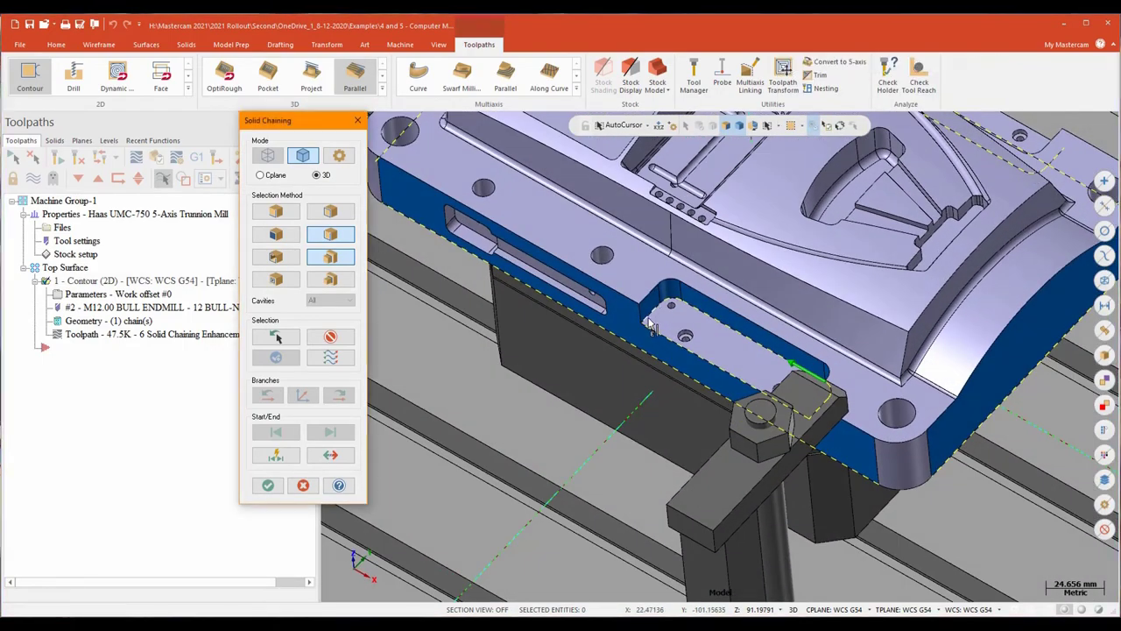
- Move the start point of the front recess segment dynamically along its long inner wall, away from the clamp
middle_click_drag(625, 390, 720, 311)
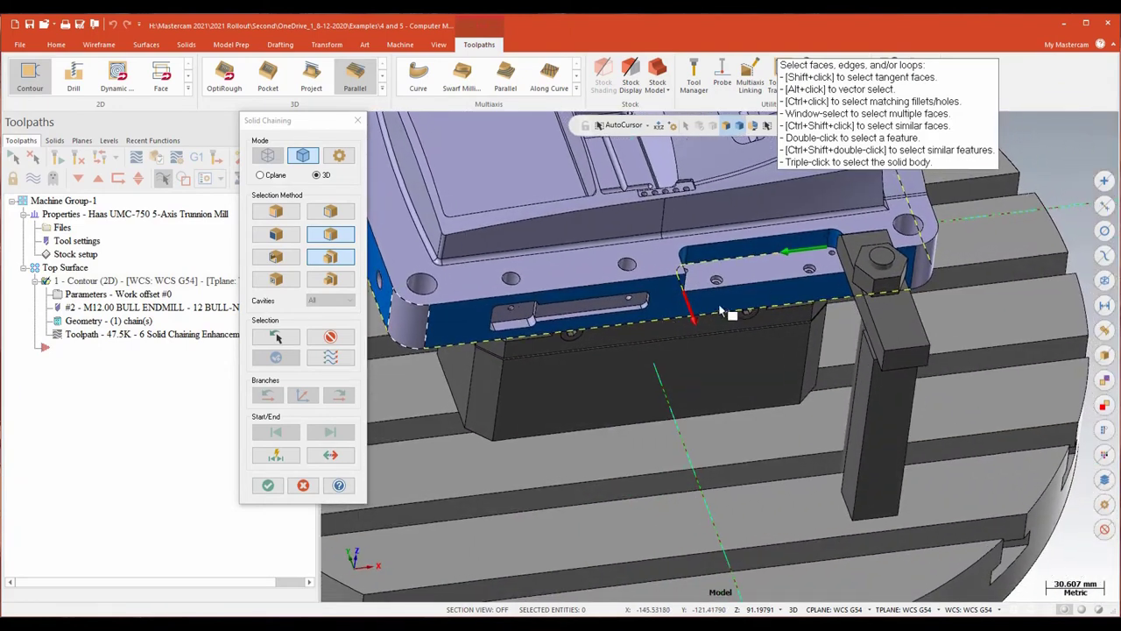
left_click(270, 457)
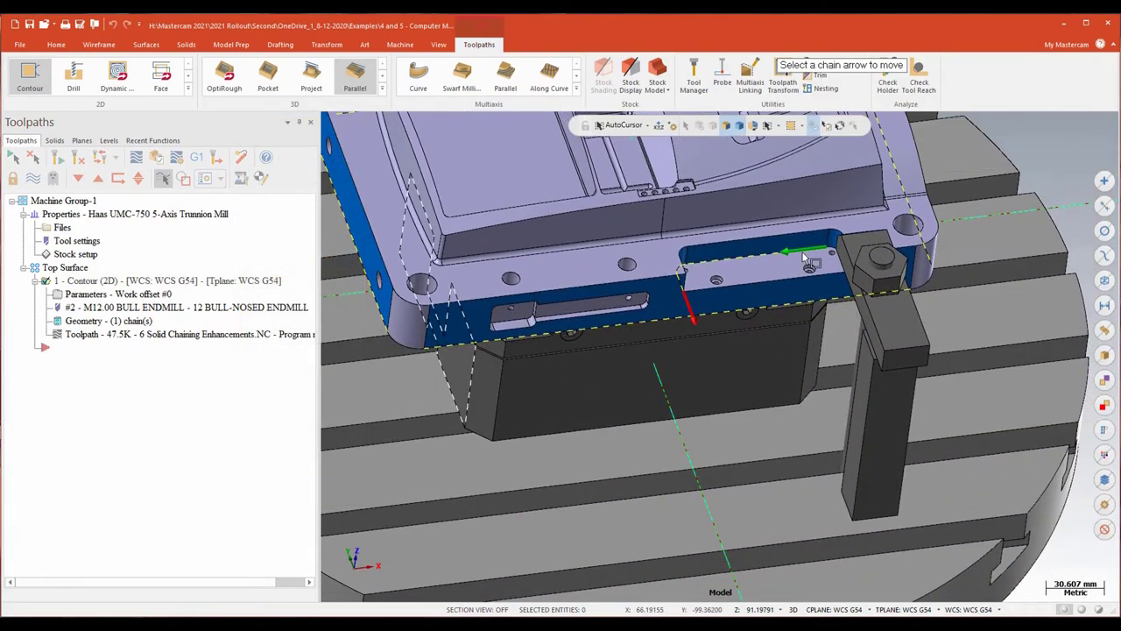
left_click(753, 255)
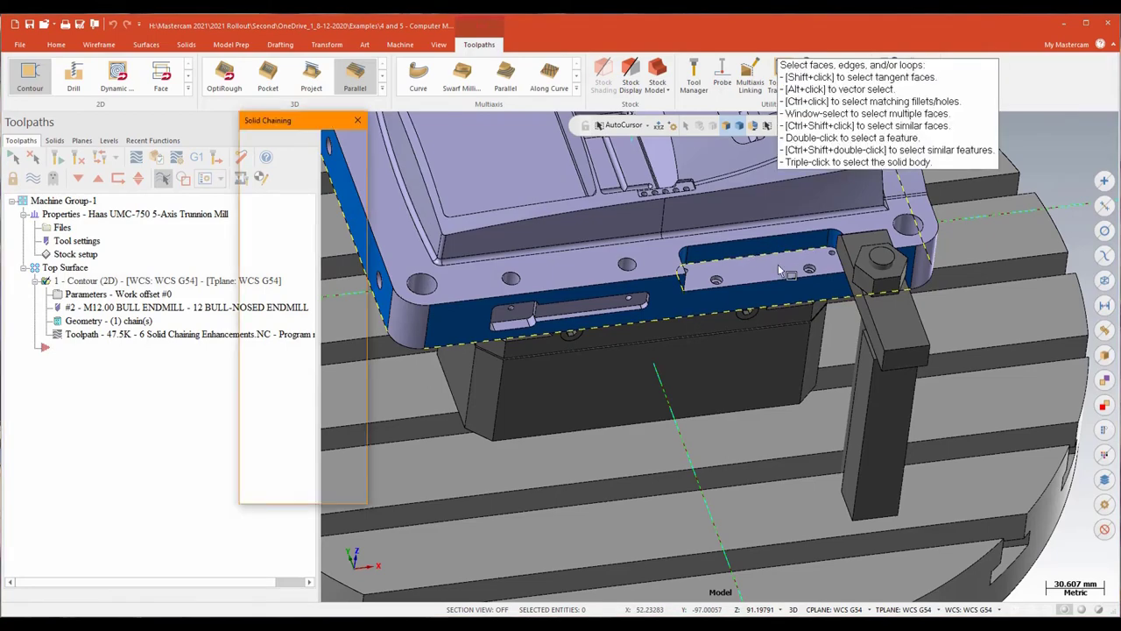
- Accept the edited solid chain and regenerate the 2D contour toolpath
mouse_move(799, 398)
middle_mouse_down()
mouse_move(983, 290)
mouse_move(1006, 240)
middle_mouse_up()
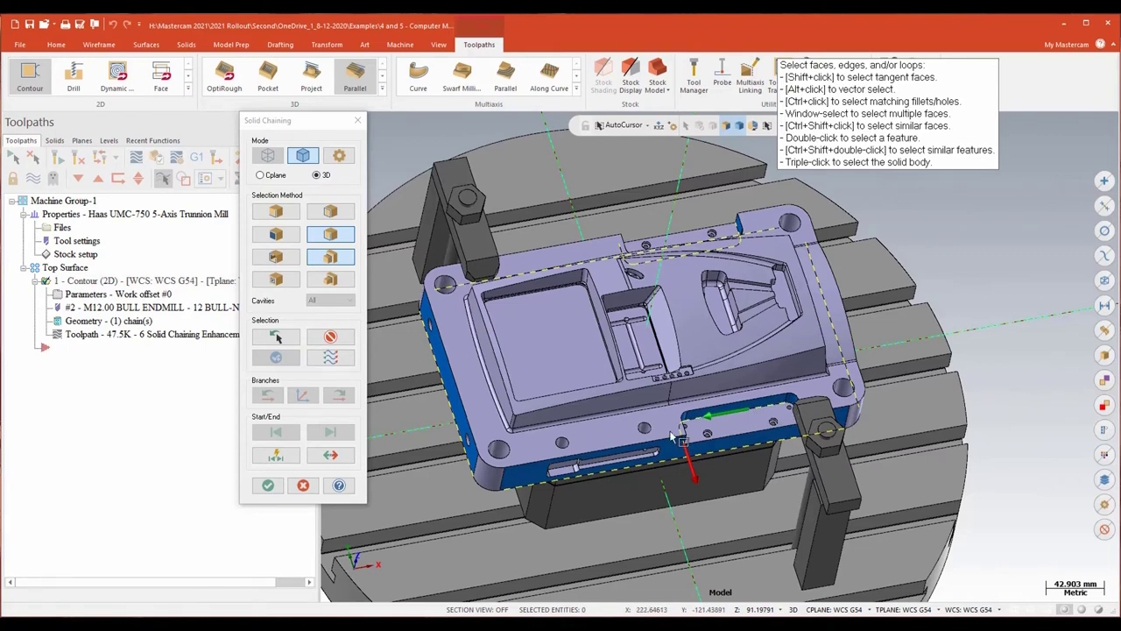
left_click(268, 486)
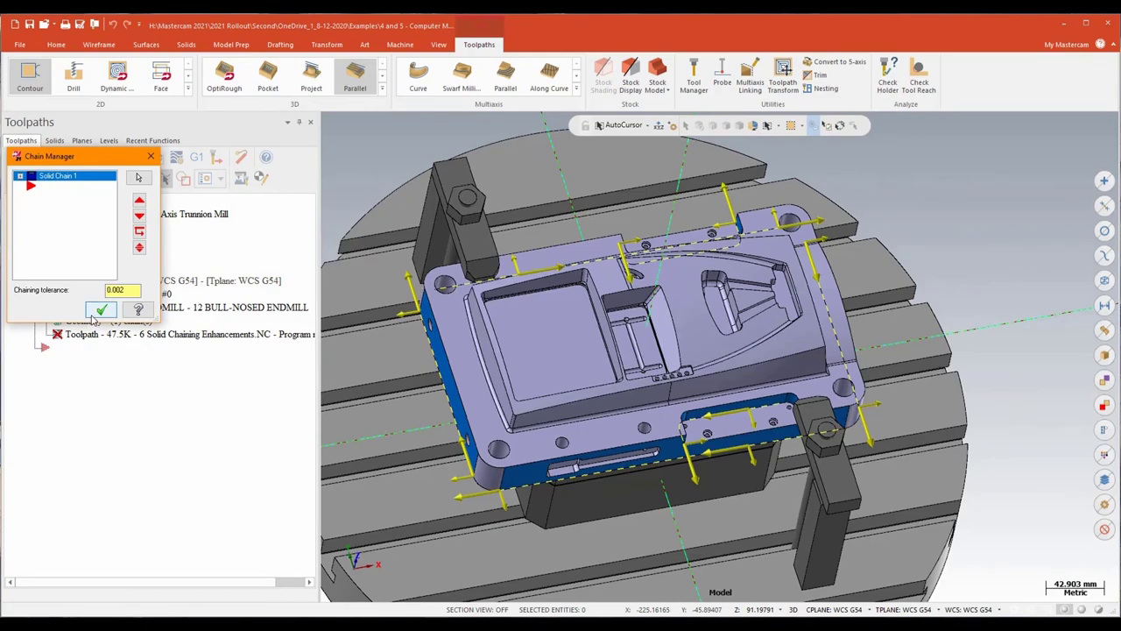
left_click(101, 309)
left_click(58, 158)
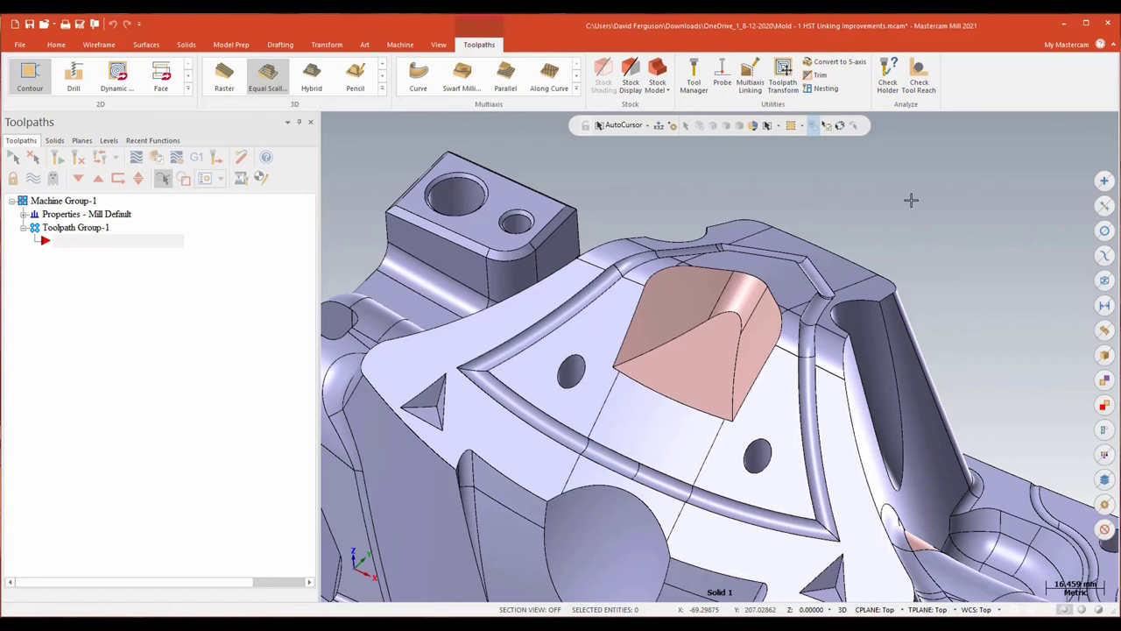
- Start an Equal Scallop toolpath and select the four pink faces of the raised boss as machining geometry
left_click(271, 80)
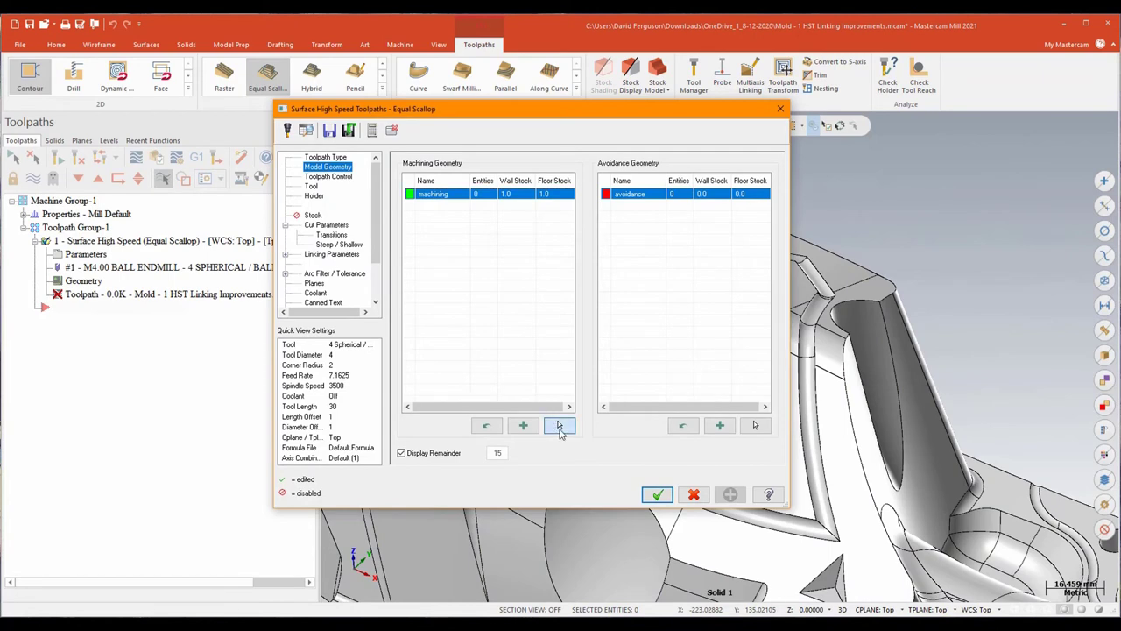
left_click(559, 424)
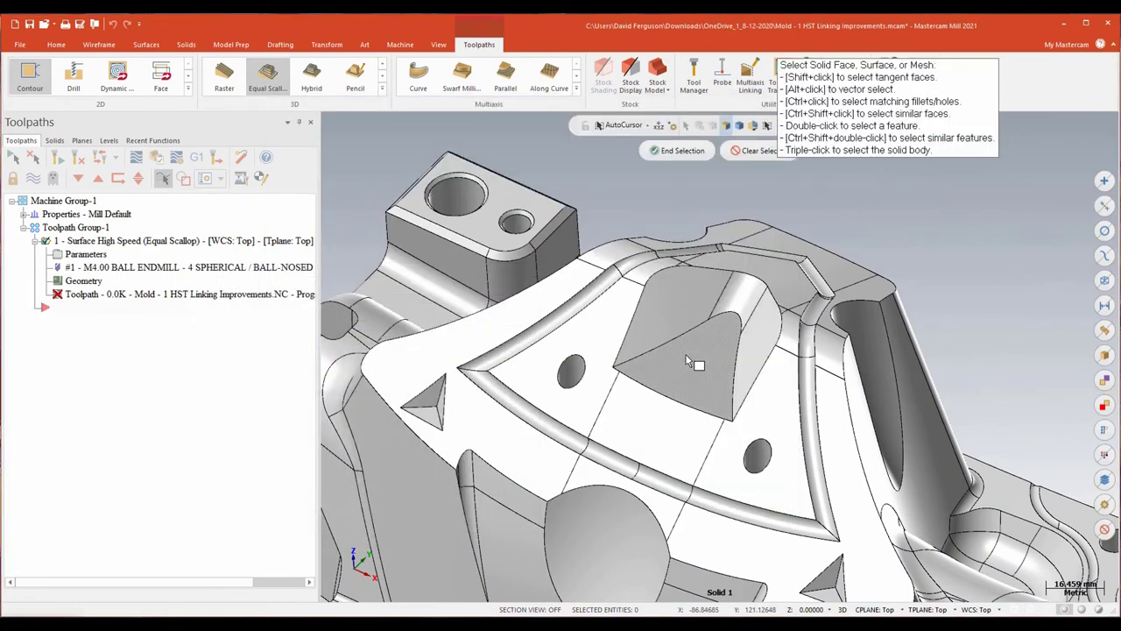
left_click(726, 321)
left_click(682, 150)
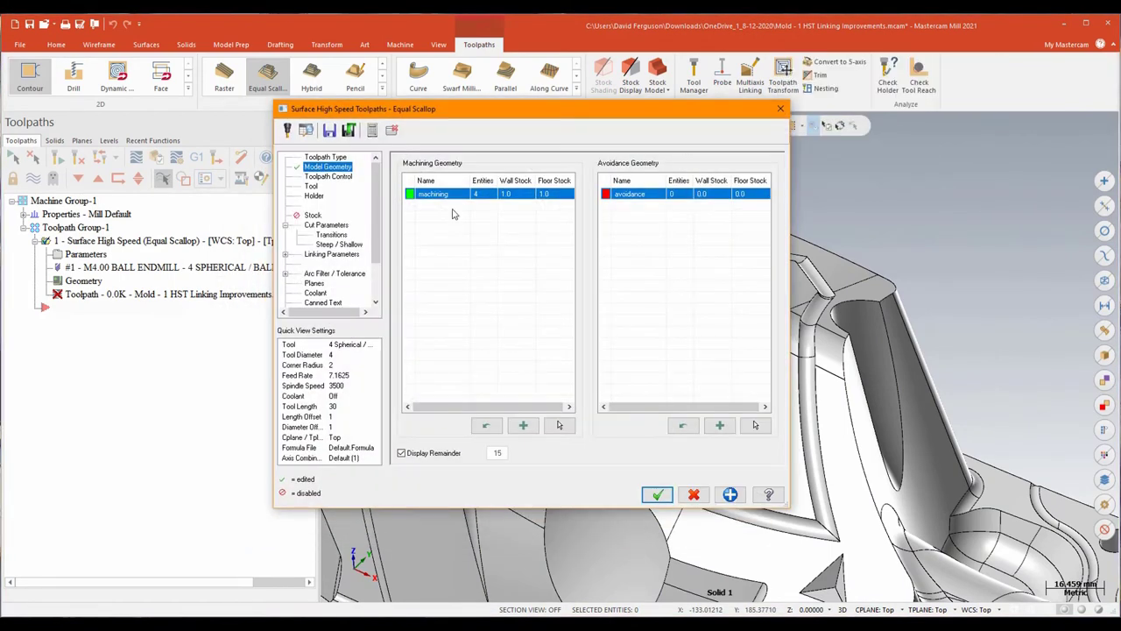
- Set the machining geometry's wall stock and floor stock to 0
left_click(517, 195)
type("0")
key("Tab")
type("0")
key("Return")
- Select the recessed panel faces surrounding the boss as avoidance geometry
left_click(755, 426)
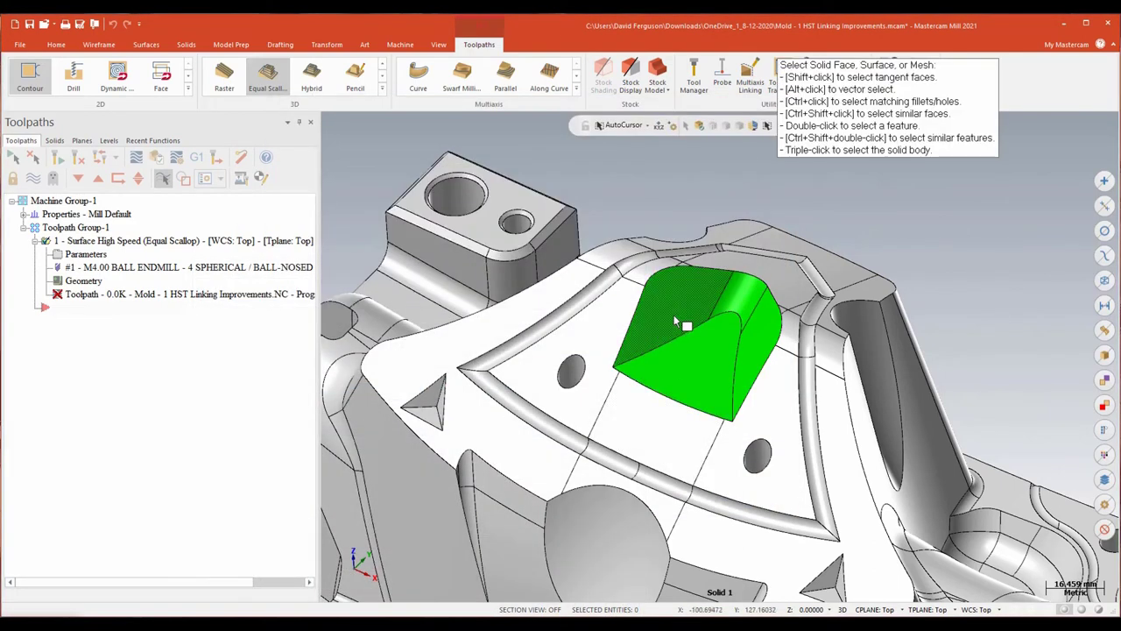
left_click(774, 408, "shift")
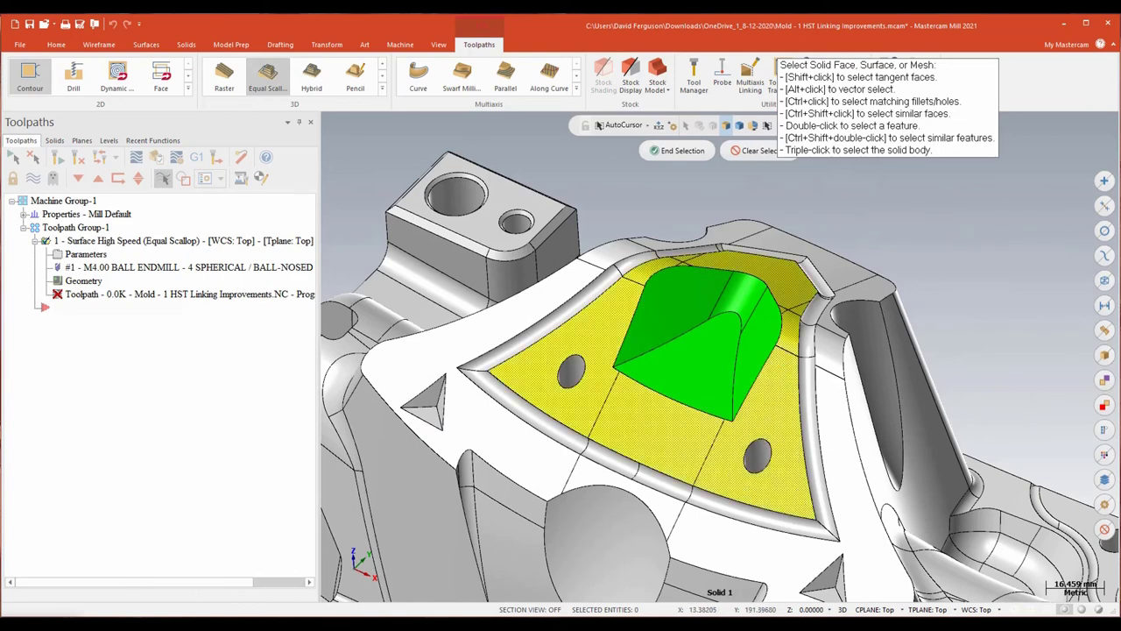
left_click(669, 152)
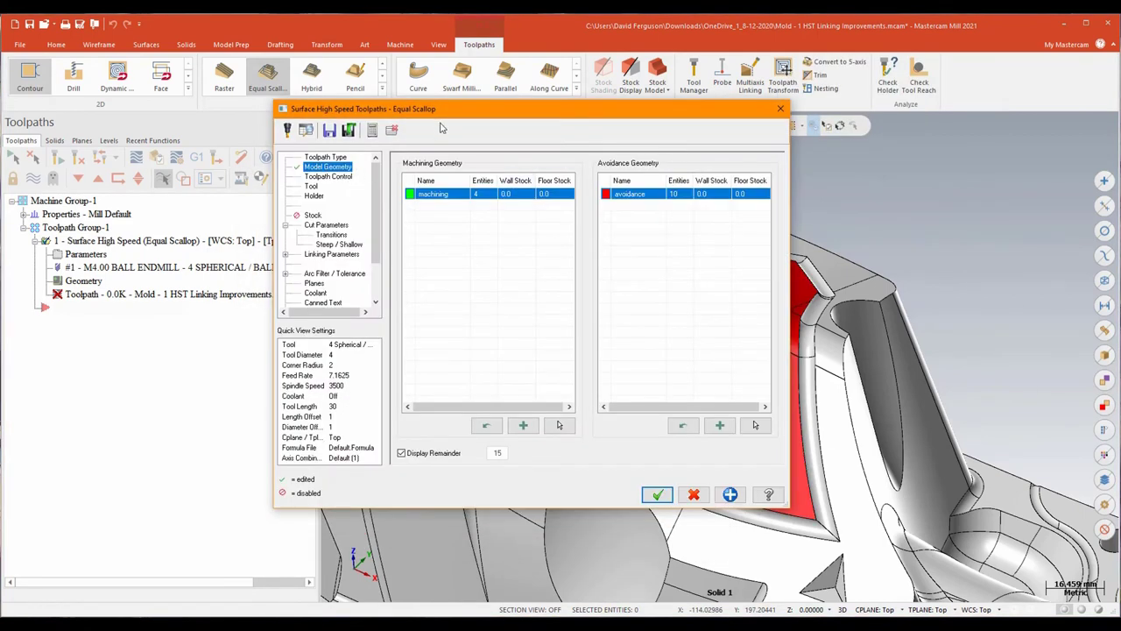
- Enable the projected boundary smoothing tolerance in the toolpath control settings and set it to .25
left_click(328, 177)
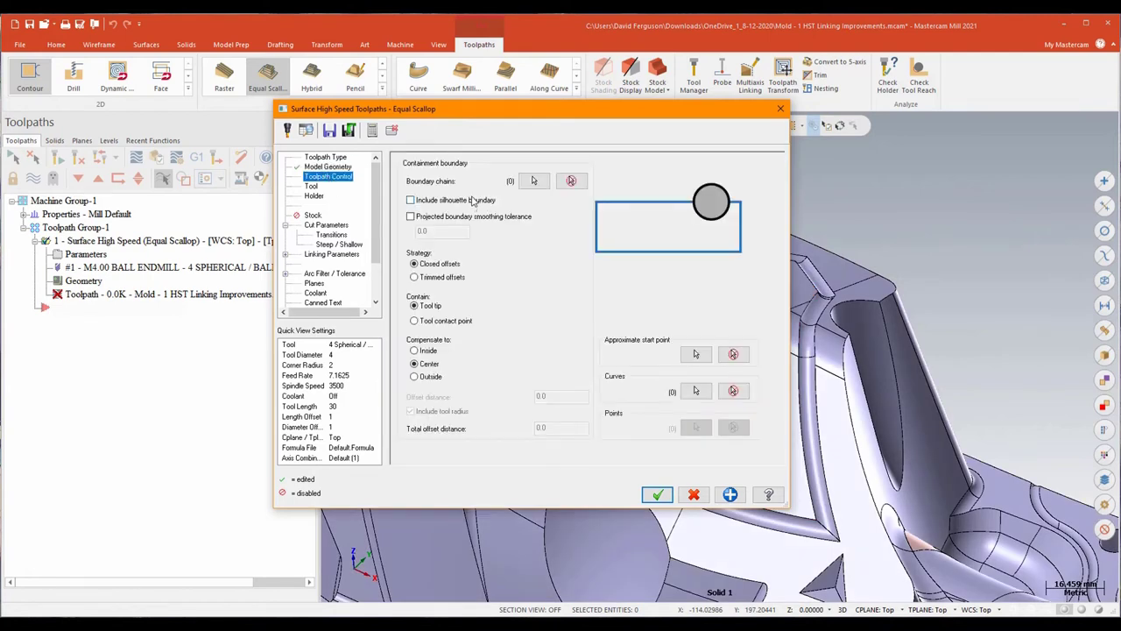
left_click(411, 216)
type(".25")
key("Tab")
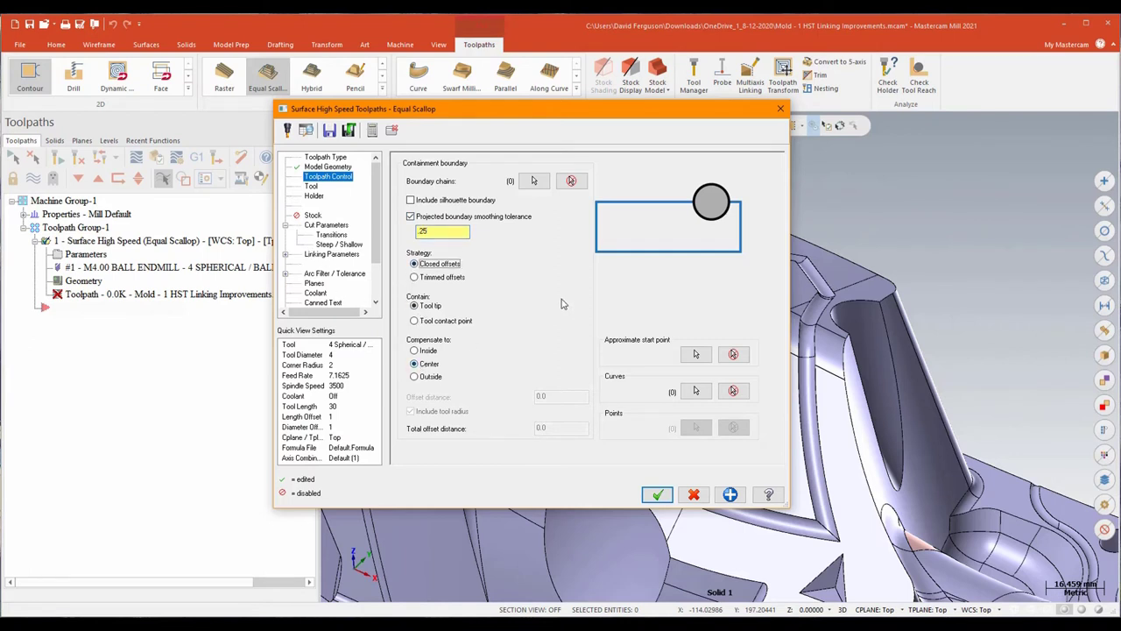
- Choose the 4 Spherical / Ball-Nosed Endmill as the cutting tool for the Equal Scallop toolpath
left_click(311, 186)
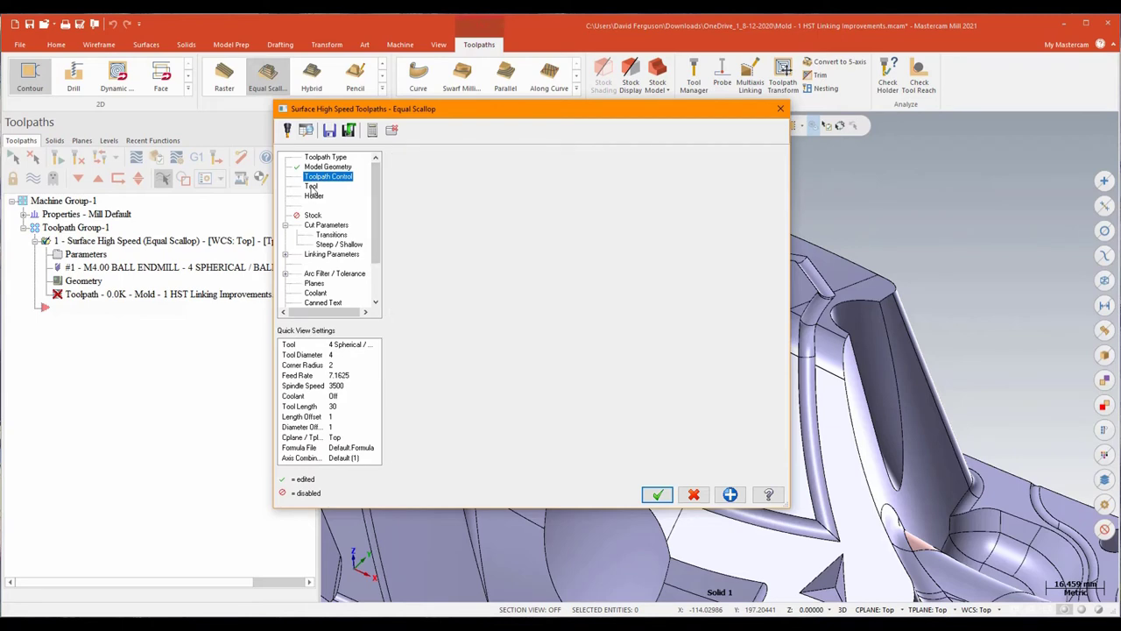
left_click(498, 191)
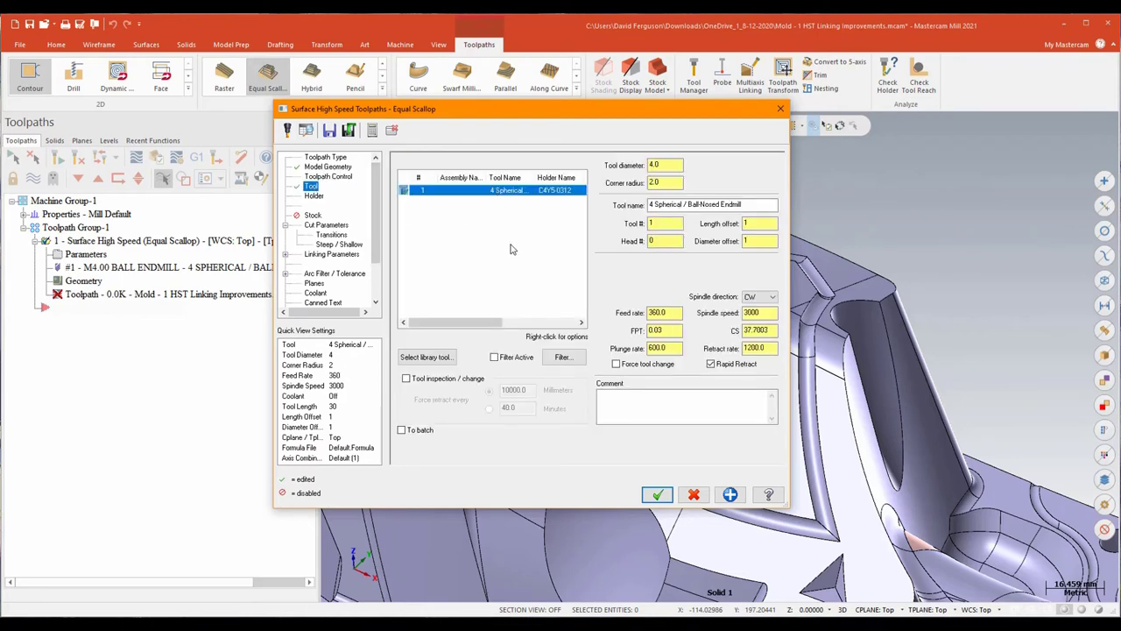
- Set the stepover to 1.0 and keep the tool down within 100.0 % of the tool diameter in the cut parameters
left_click(320, 227)
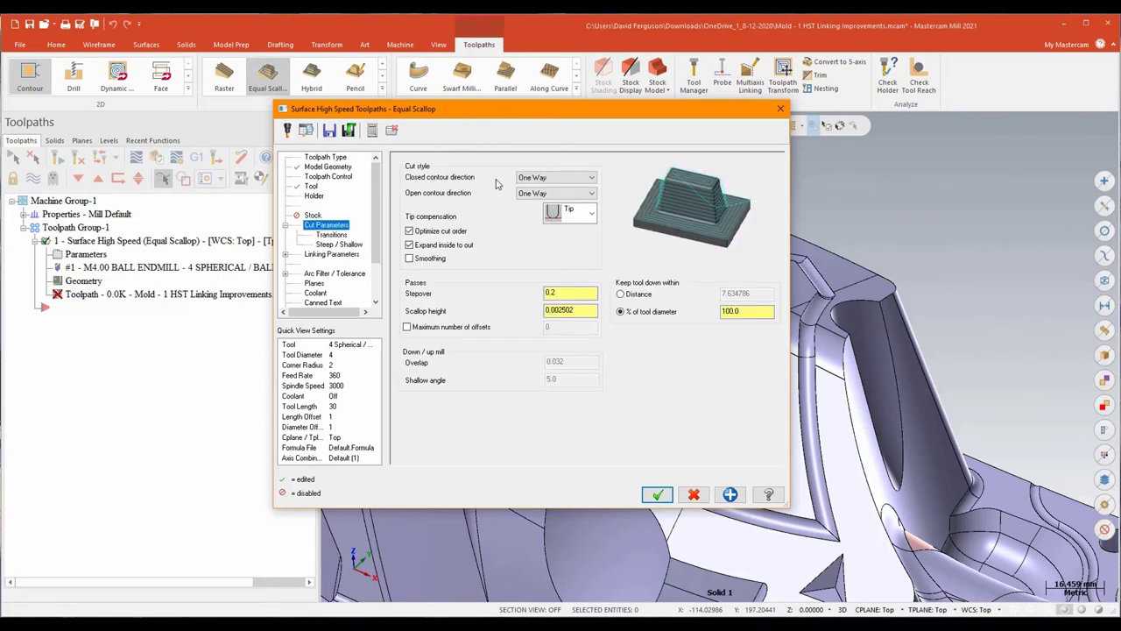
left_click(560, 294)
type("1")
key("Tab")
left_click(758, 312)
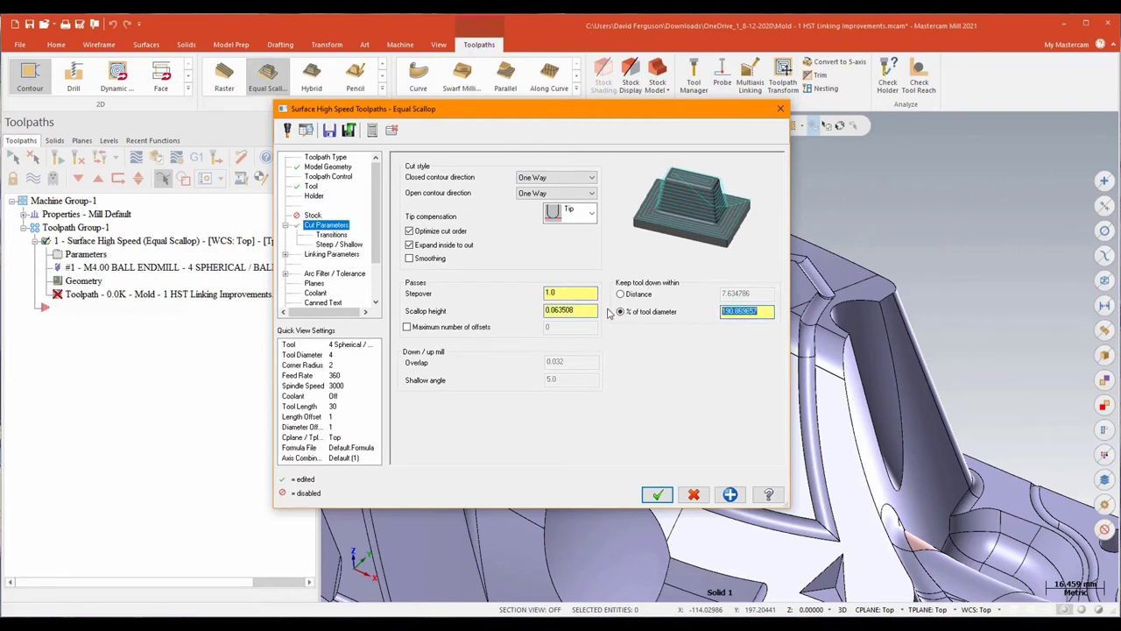
type("100.0")
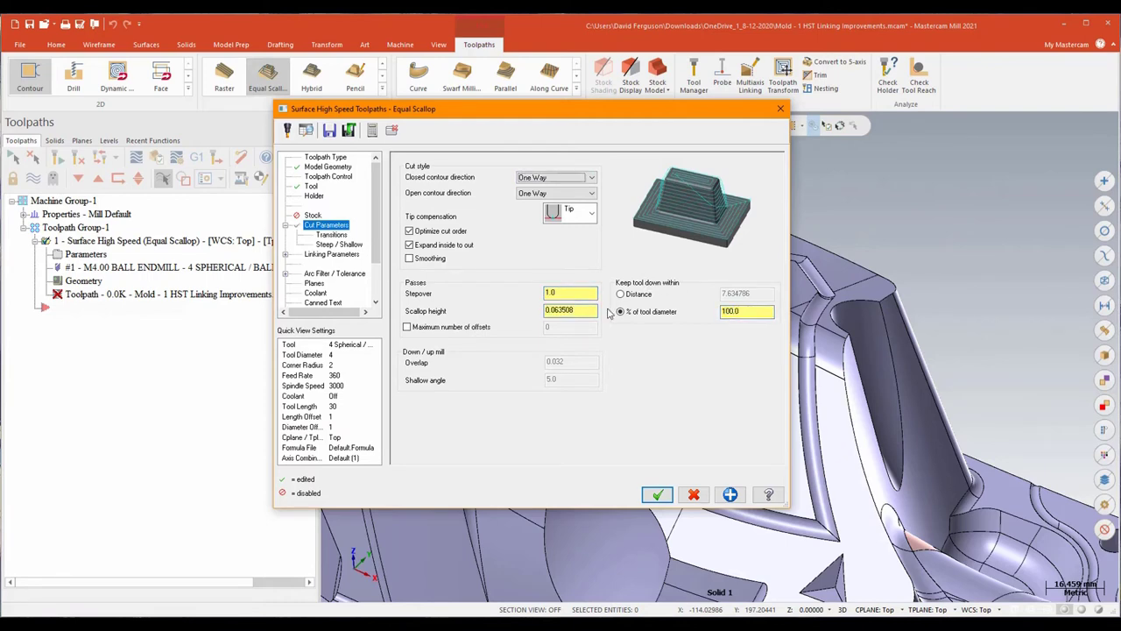
- Review the transition, steep/shallow, linking and arc filter settings, and generate the Equal Scallop toolpath on the boss
left_click(332, 235)
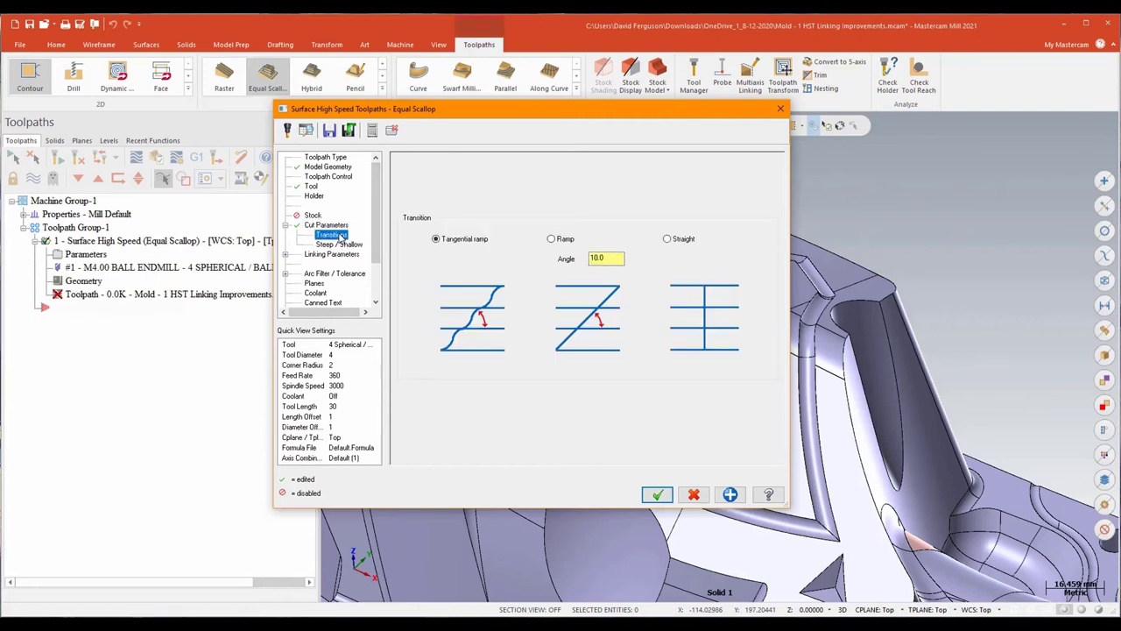
left_click(338, 244)
left_click(333, 254)
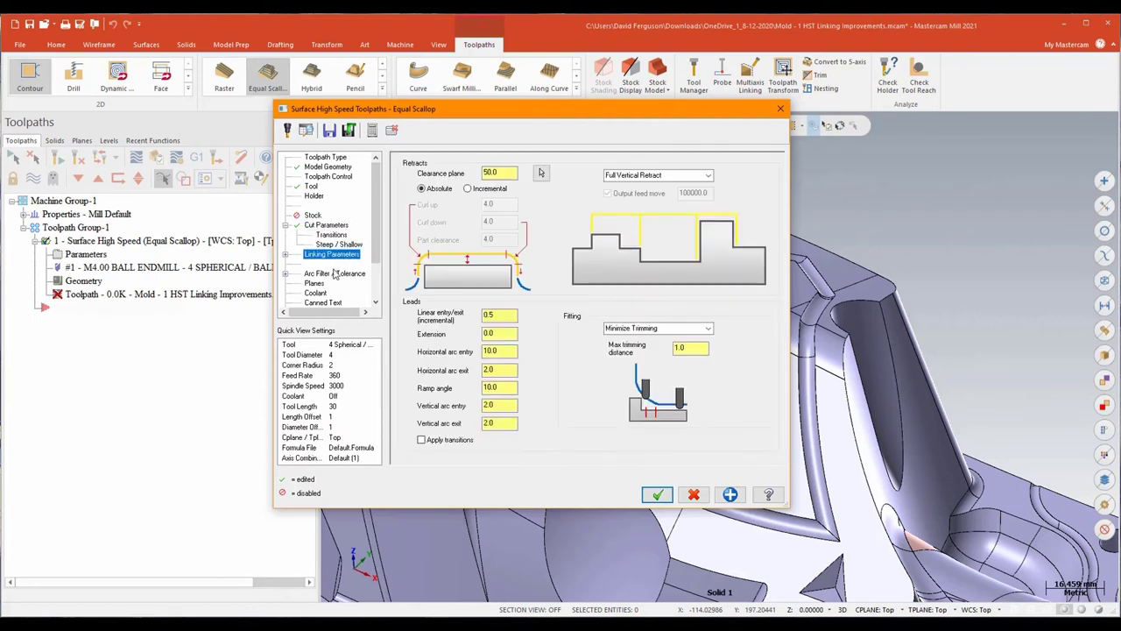
left_click(334, 274)
left_click(657, 495)
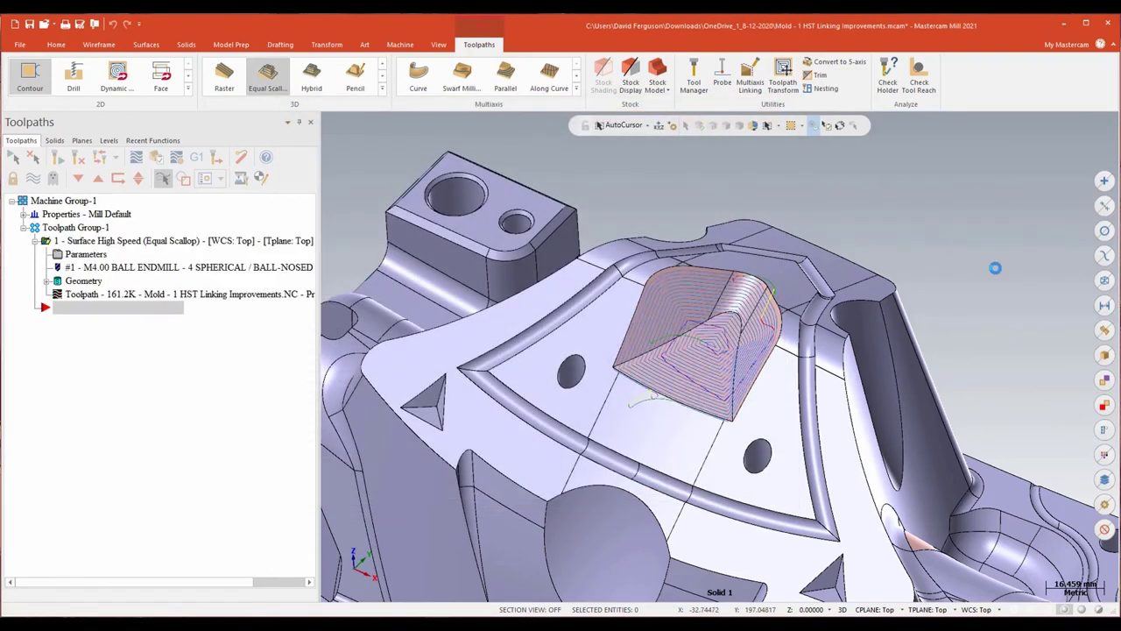
scroll(995, 267, "up", 5)
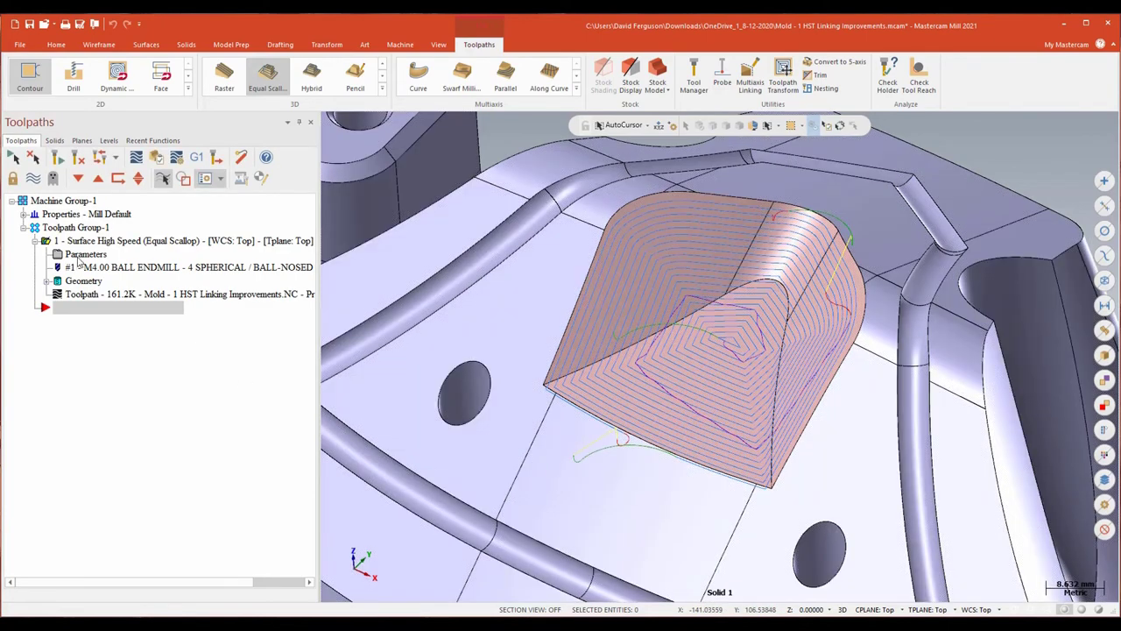
- Reopen the Equal Scallop parameters and set the horizontal arc entry and horizontal arc exit to 0 in the linking parameters
left_click(81, 255)
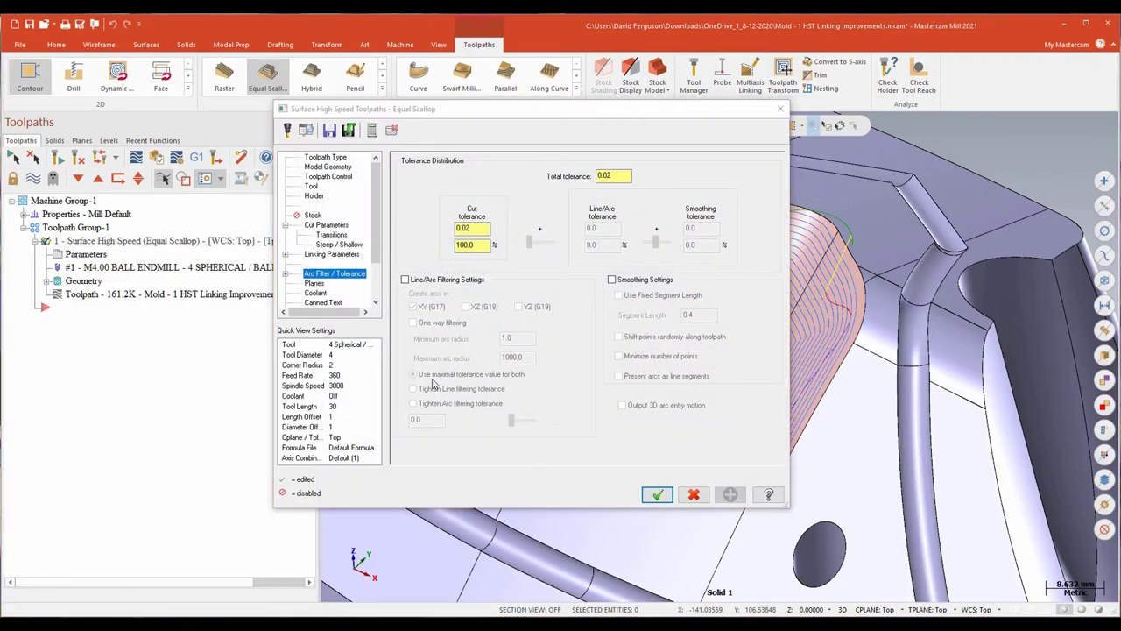
left_click_drag(565, 112, 335, 113)
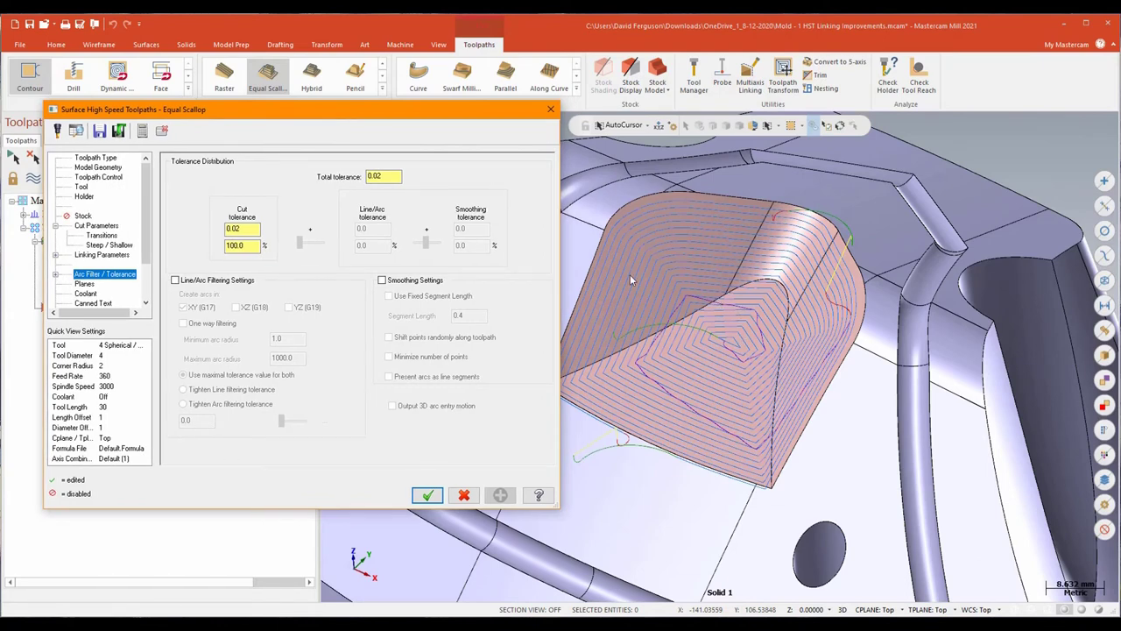
left_click_drag(478, 114, 728, 94)
left_click(349, 235)
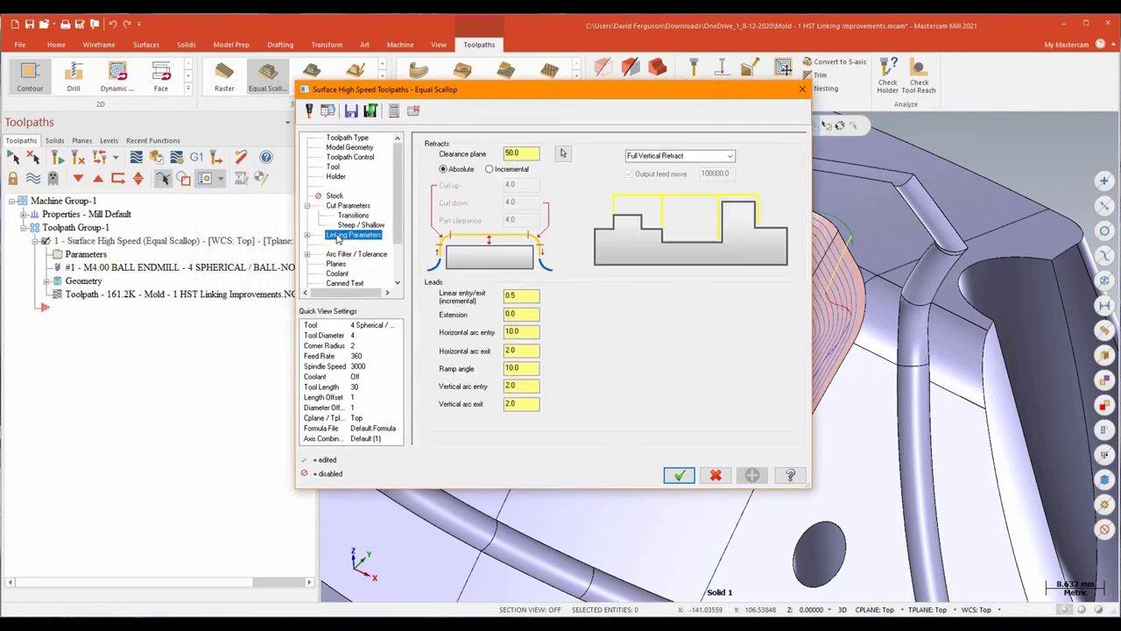
left_click_drag(644, 97, 685, 102)
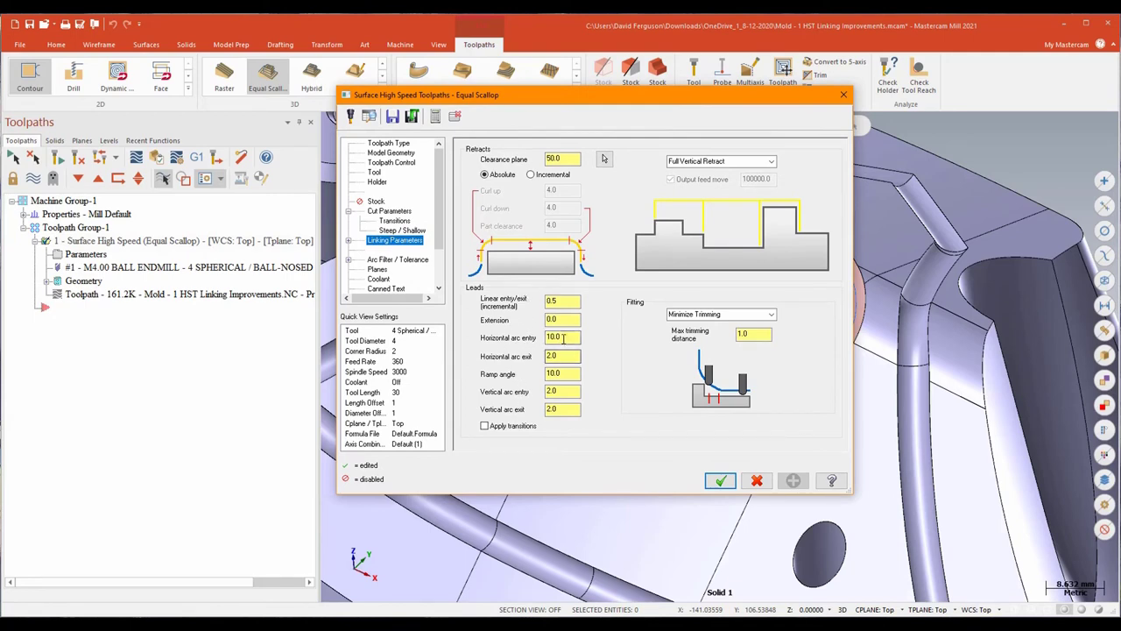
left_click_drag(561, 338, 510, 340)
key("Tab")
key("Tab")
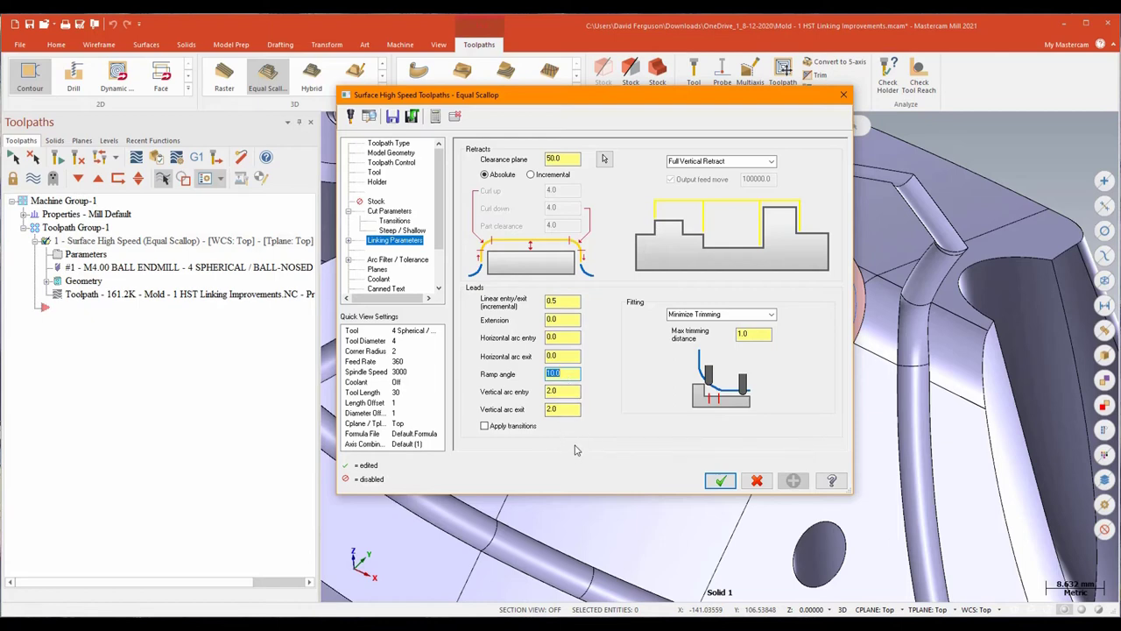
- Enable Apply transitions for the leads, regenerate the toolpath and inspect the linking moves between the passes on the boss
left_click(486, 426)
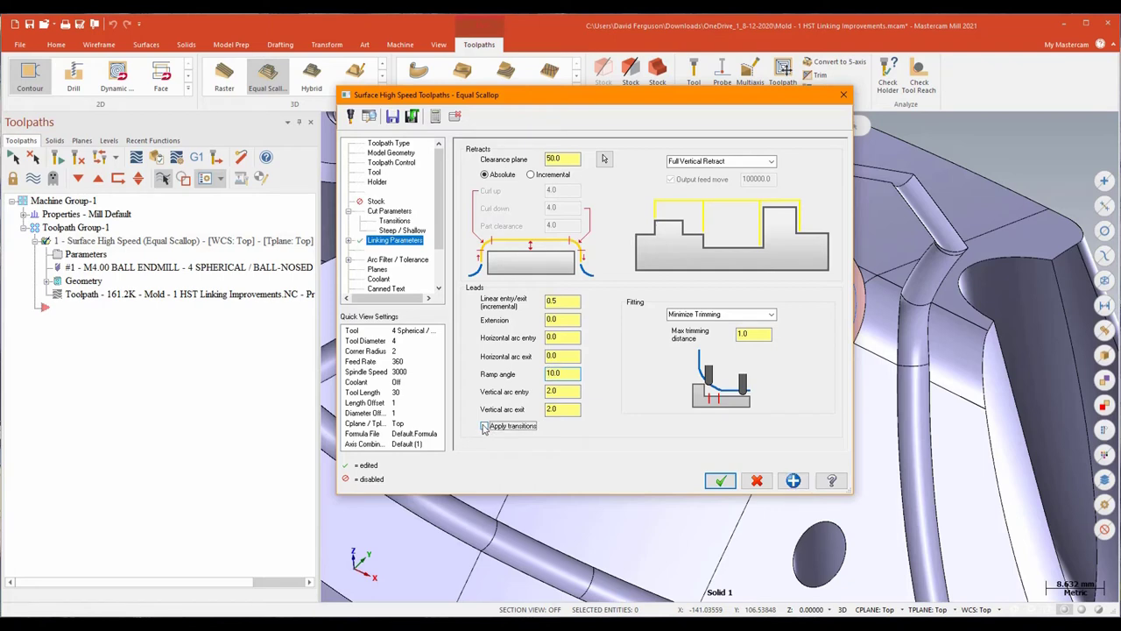
left_click(720, 480)
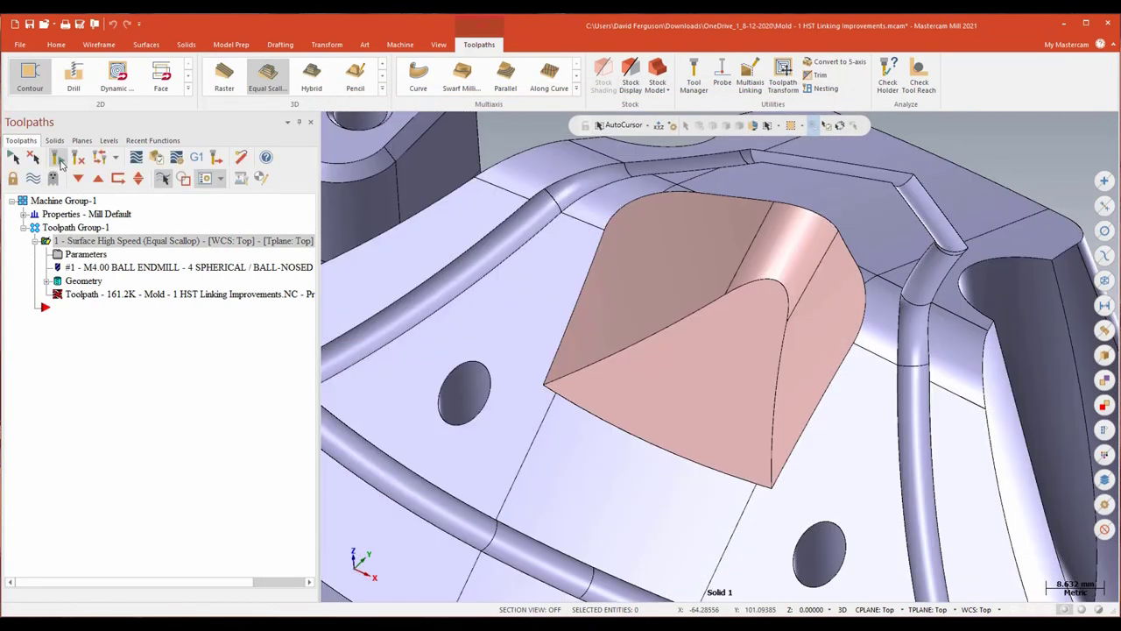
left_click(58, 159)
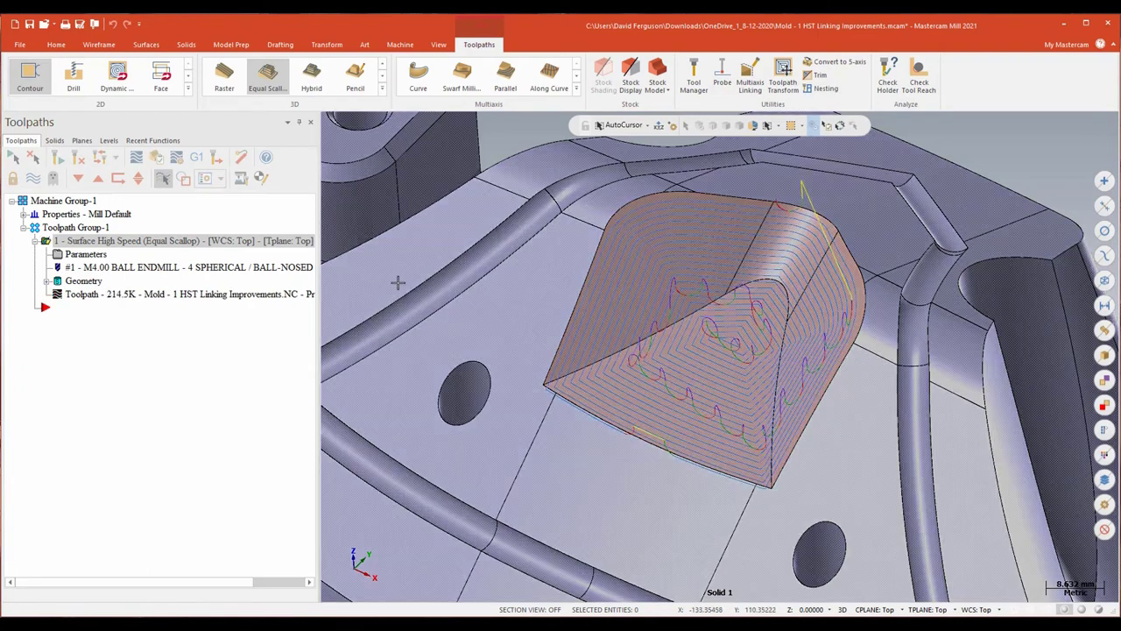
scroll(693, 346, "up", 3)
middle_click_drag(692, 342, 808, 155)
scroll(713, 342, "down", 3)
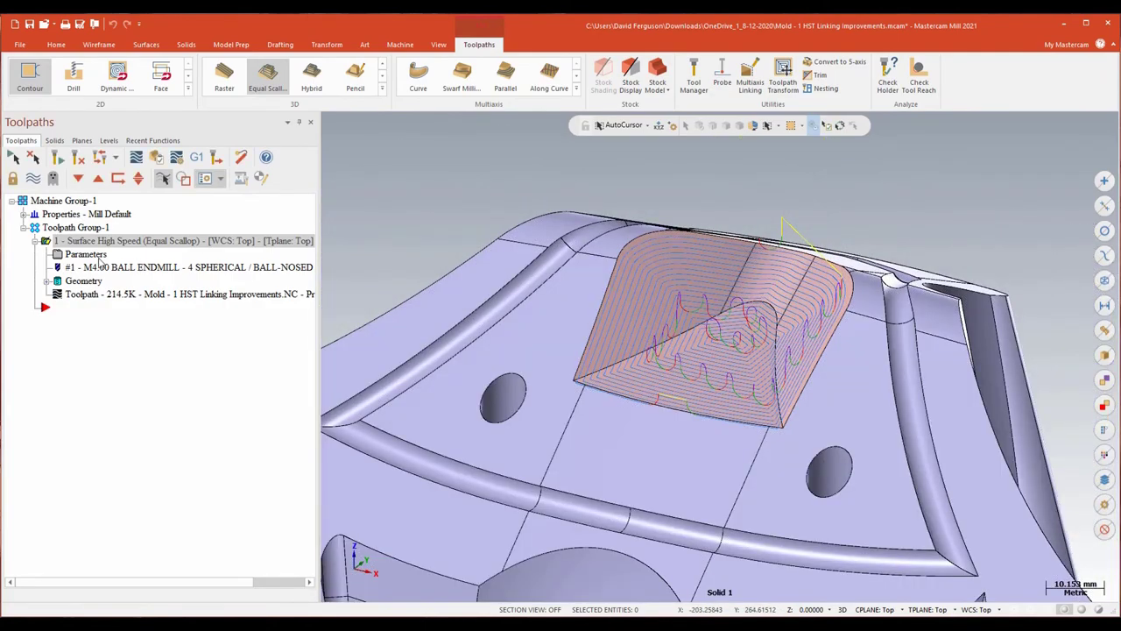
- Set the angle for the tangential ramp transition to 0 in the toolpath's transition settings
left_click(88, 256)
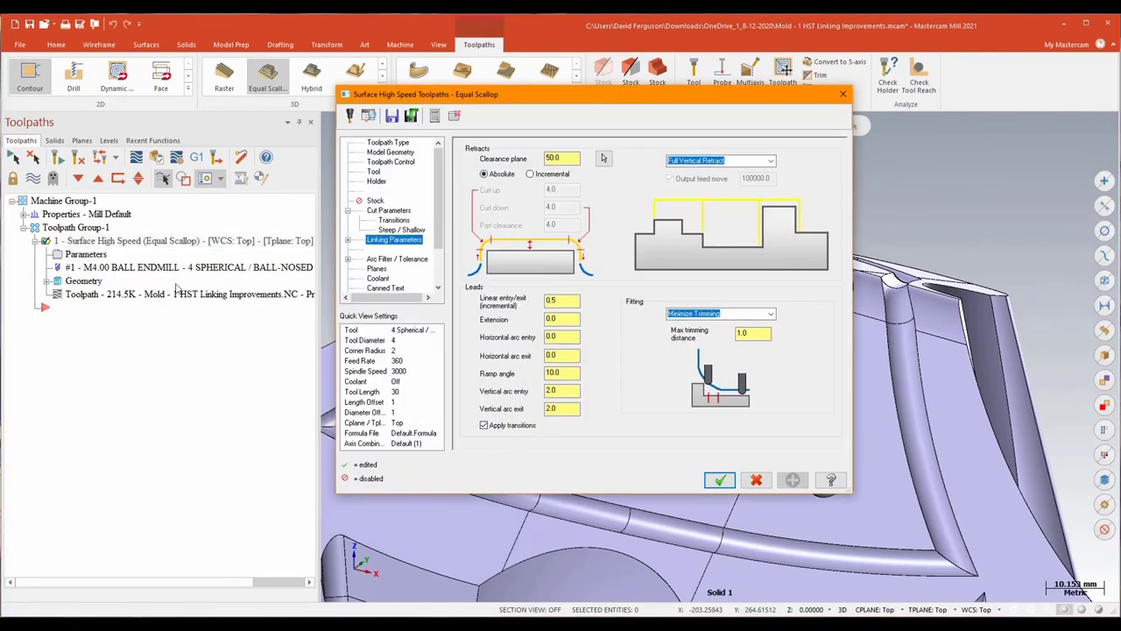
left_click(393, 220)
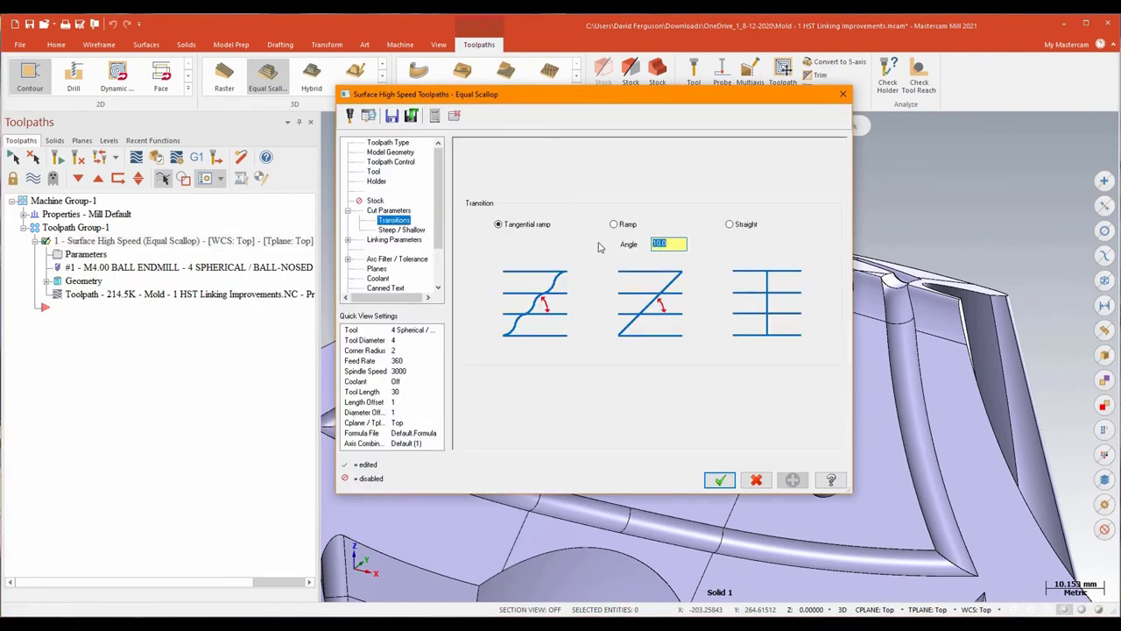
type("0")
key("Tab")
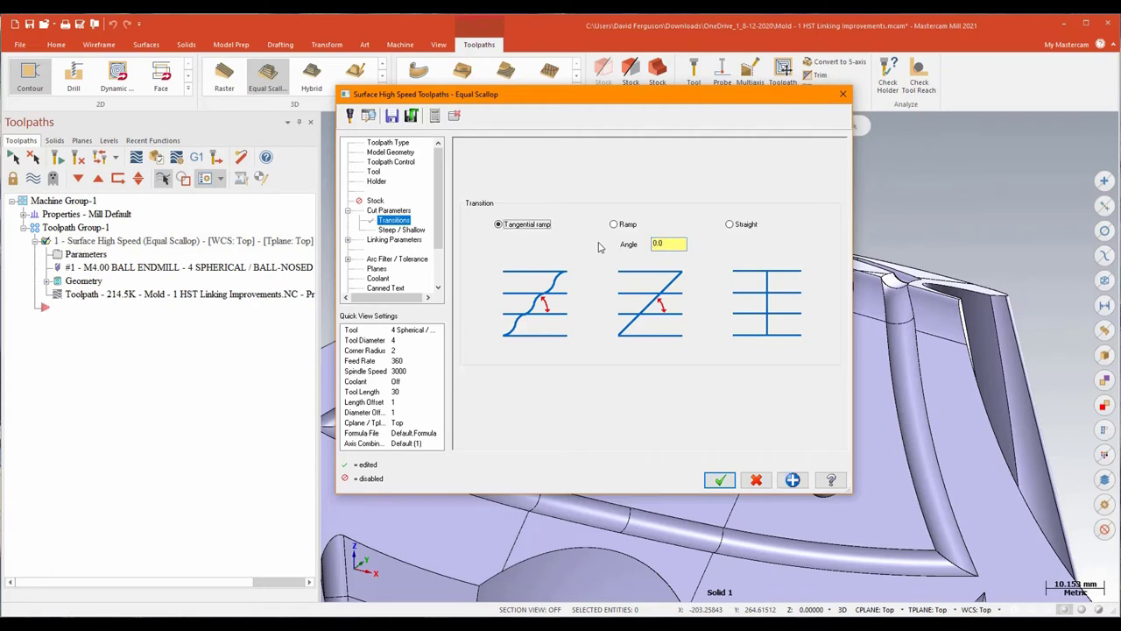
left_click(719, 479)
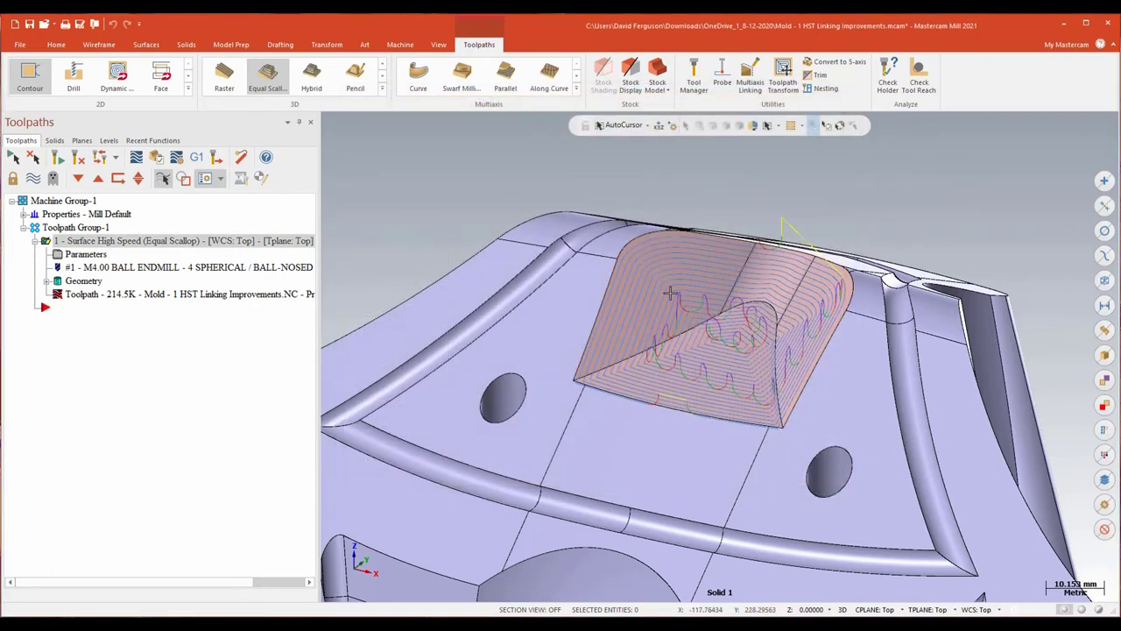
- Regenerate the Equal Scallop toolpath with the changed transition angle and inspect the links from several viewing directions
left_click(75, 158)
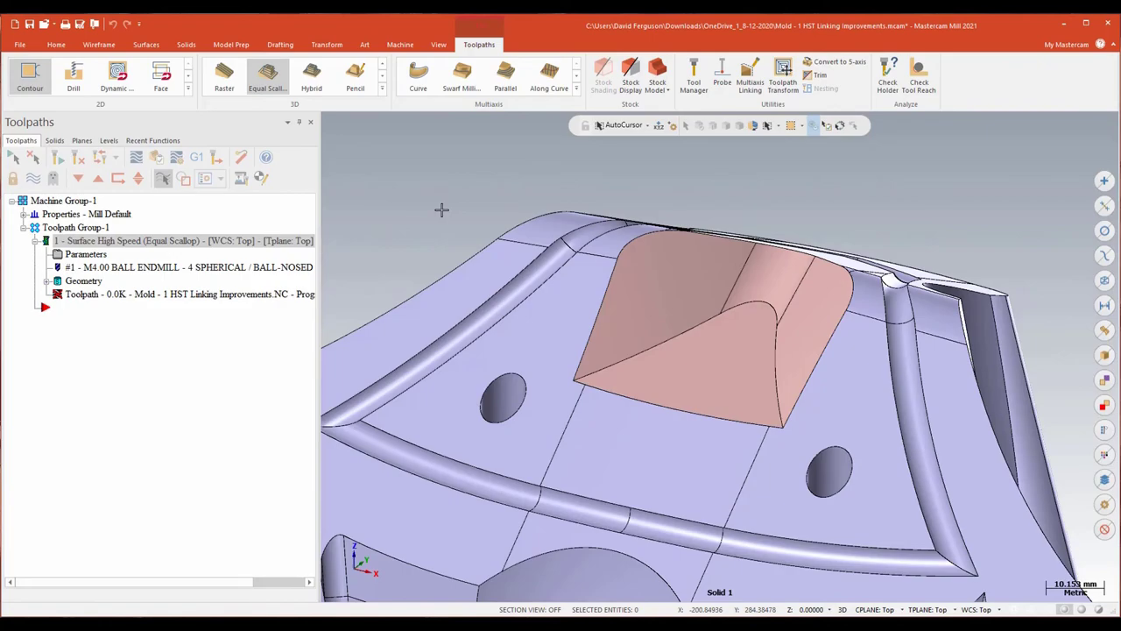
scroll(753, 244, "up", 3)
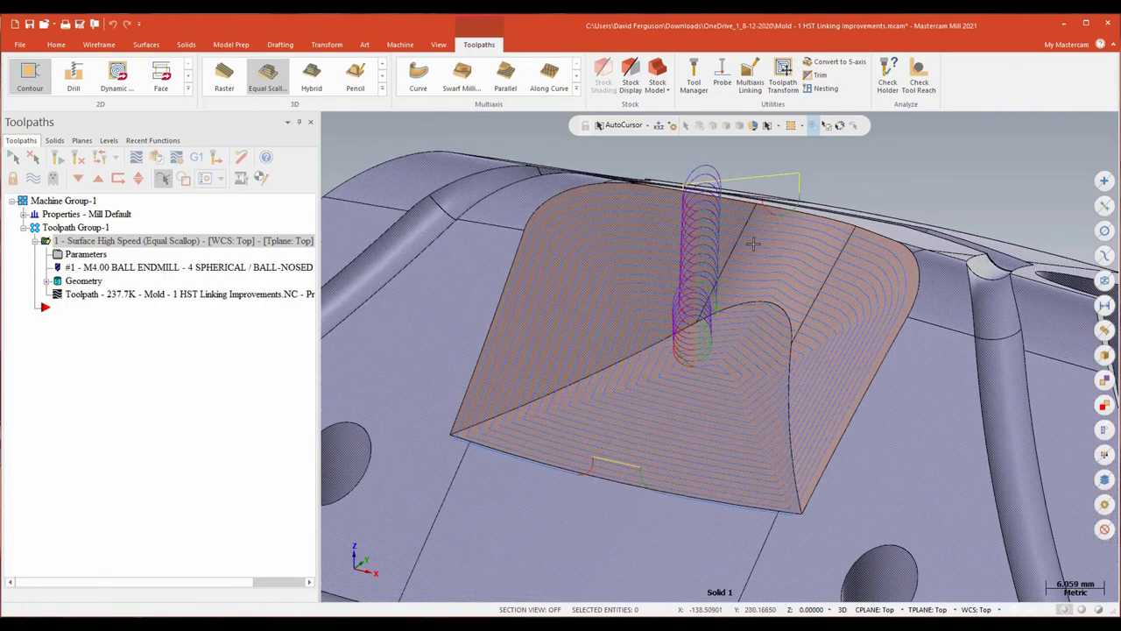
middle_click_drag(753, 244, 526, 167)
scroll(359, 180, "up", 2)
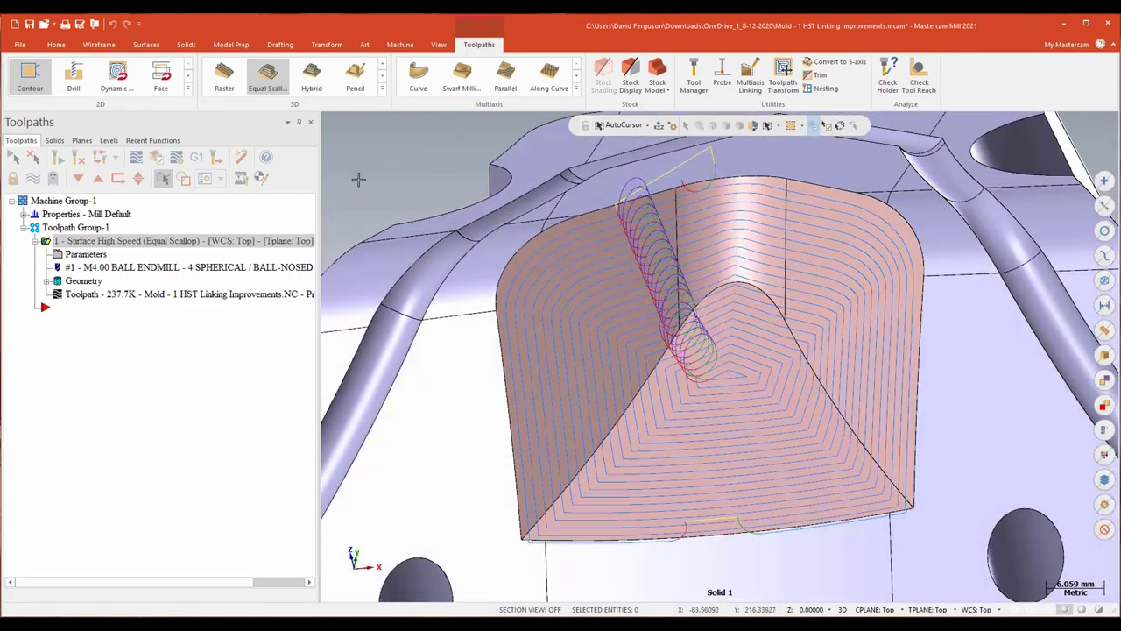
scroll(401, 158, "down", 3)
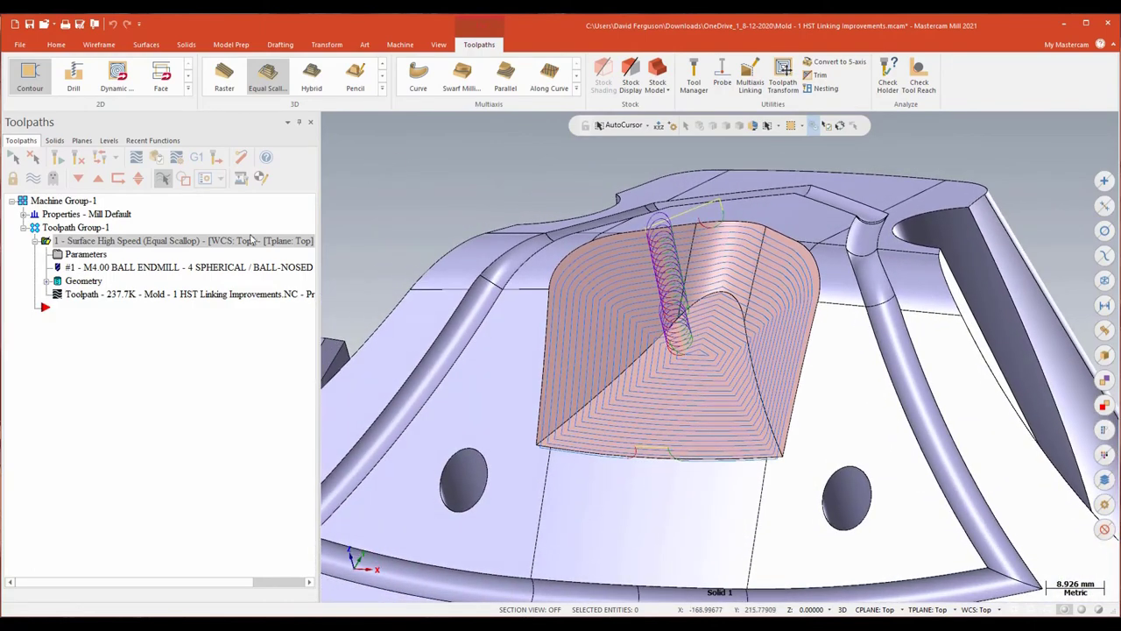
- Select the short solid edge at the boss's lower corner as the curve chain in the toolpath control settings
left_click(88, 257)
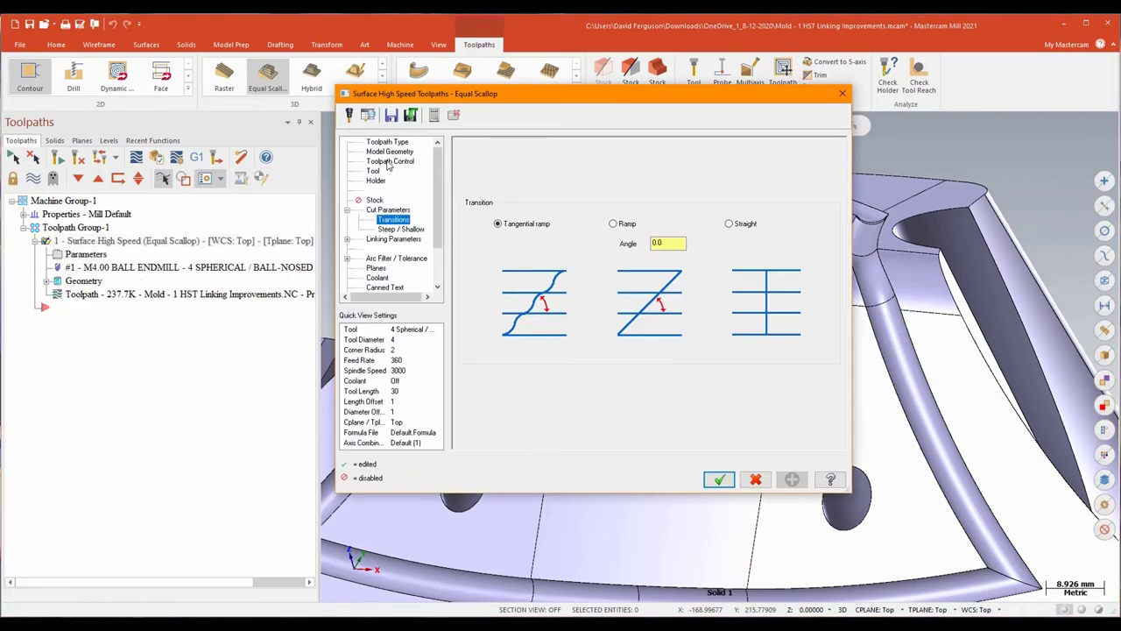
left_click(389, 162)
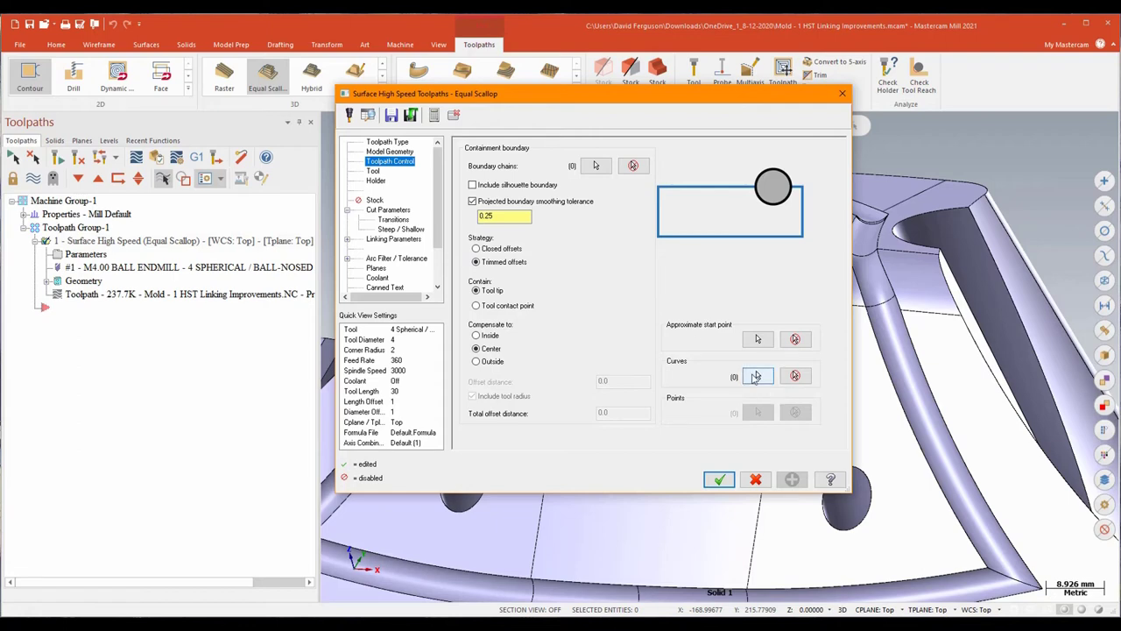
left_click(757, 376)
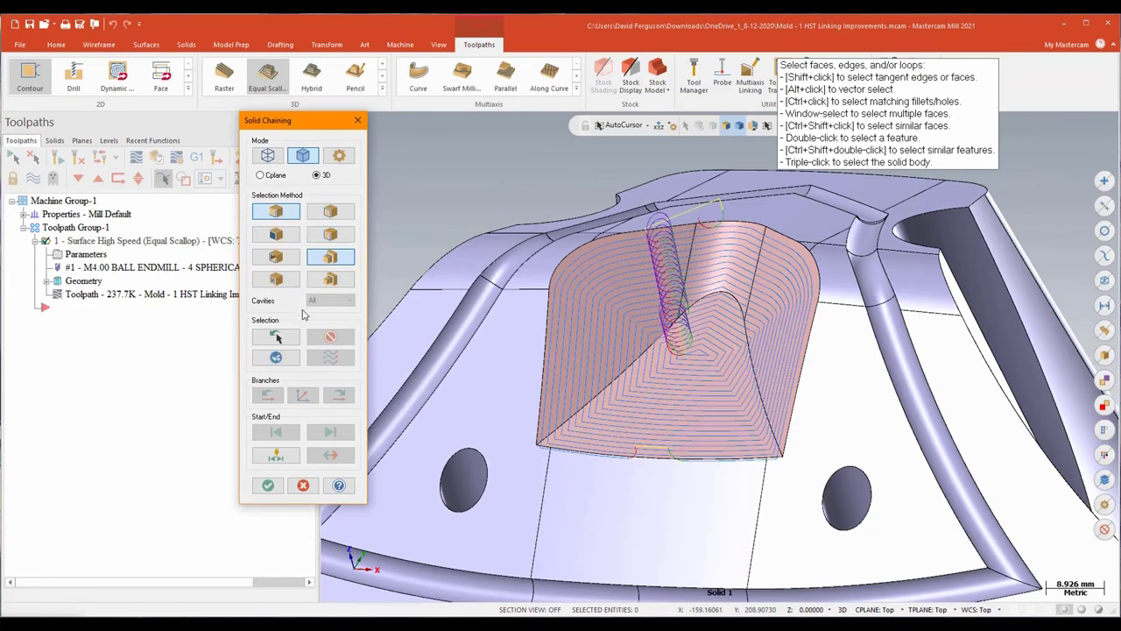
left_click(296, 235)
scroll(800, 501, "up", 6)
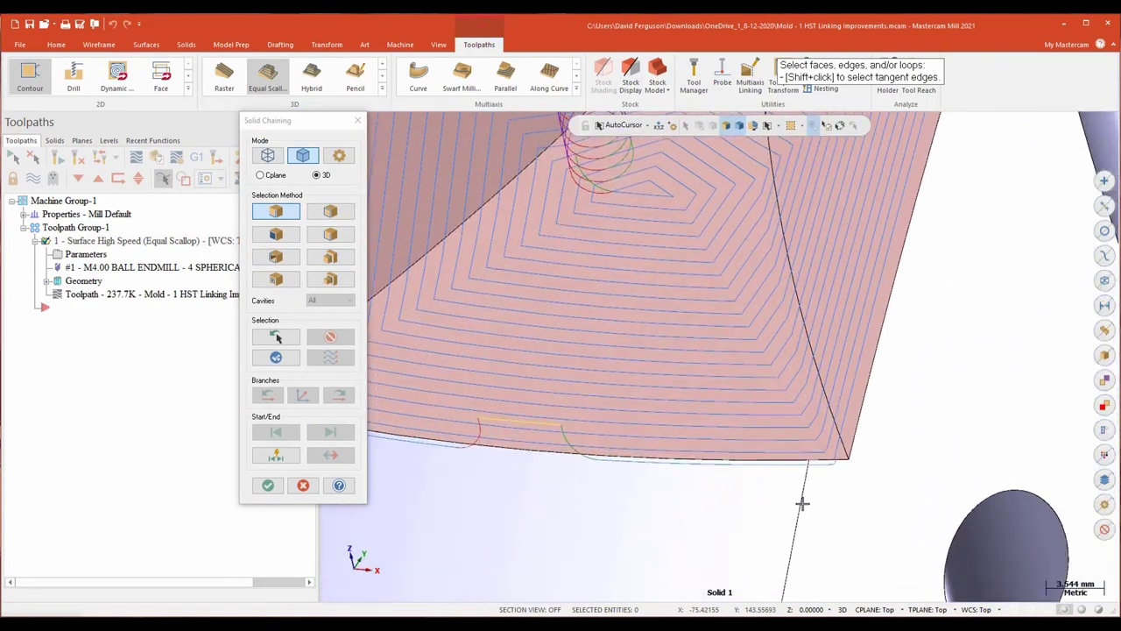
left_click(866, 486)
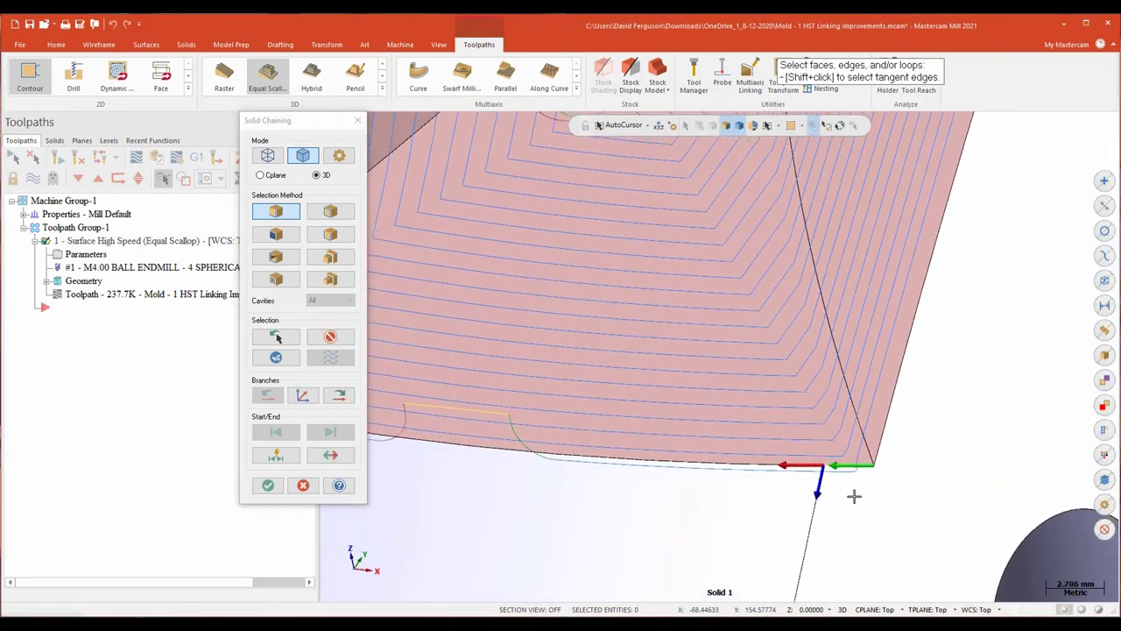
scroll(853, 496, "down", 1)
middle_click_drag(841, 459, 768, 441)
middle_click_drag(776, 528, 188, 271)
left_click(268, 485)
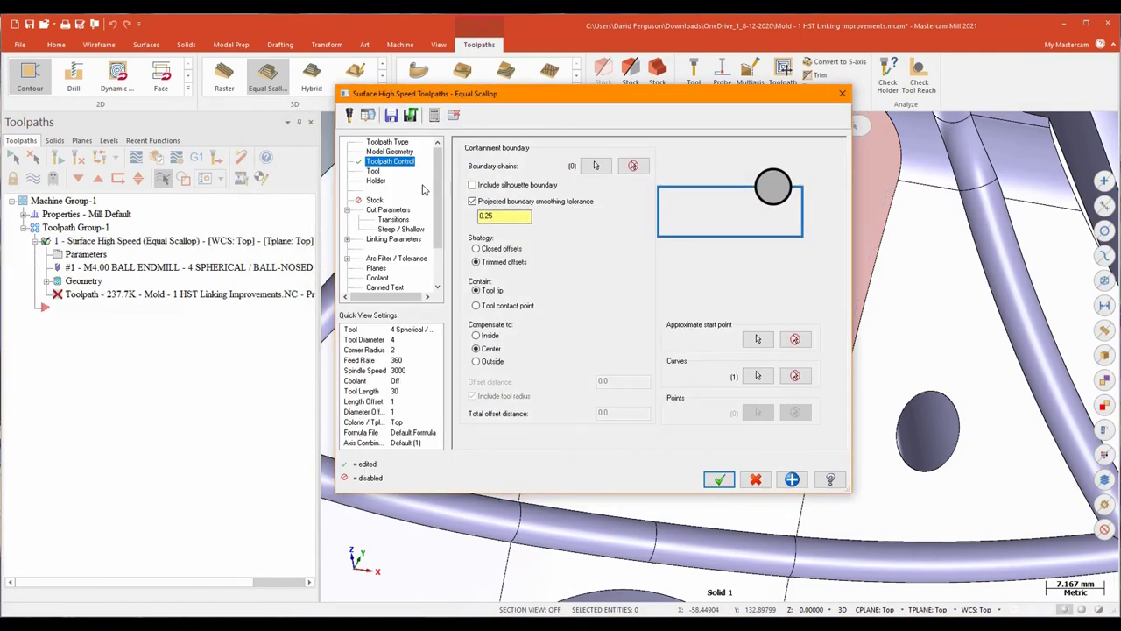
- Set the open contour direction to Zigzag in the cut parameters
left_click(385, 210)
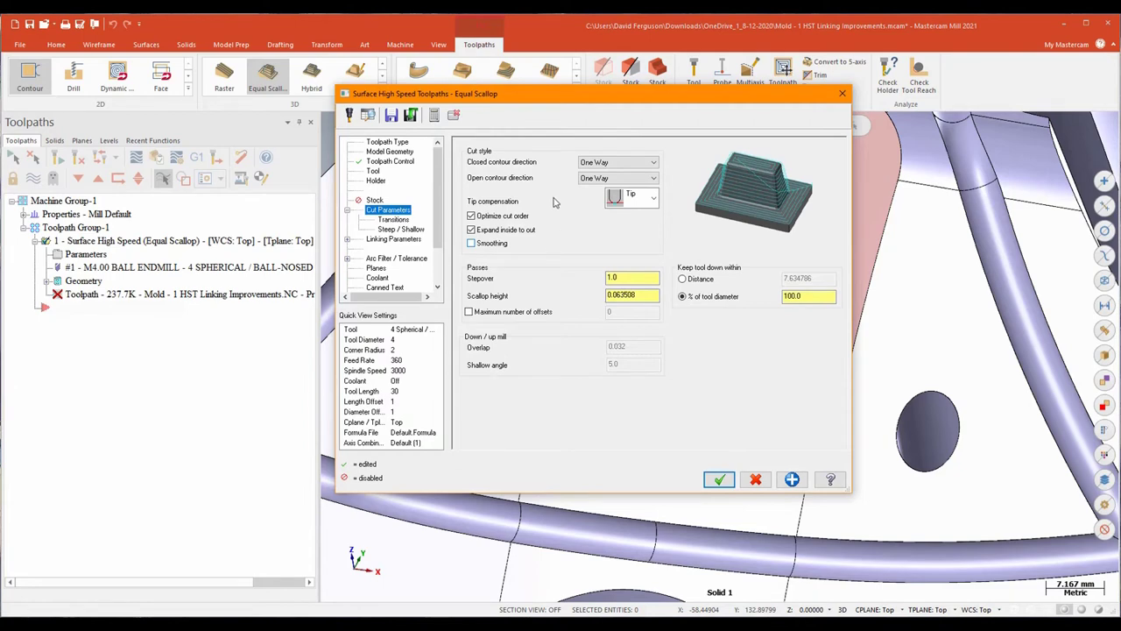
left_click(654, 178)
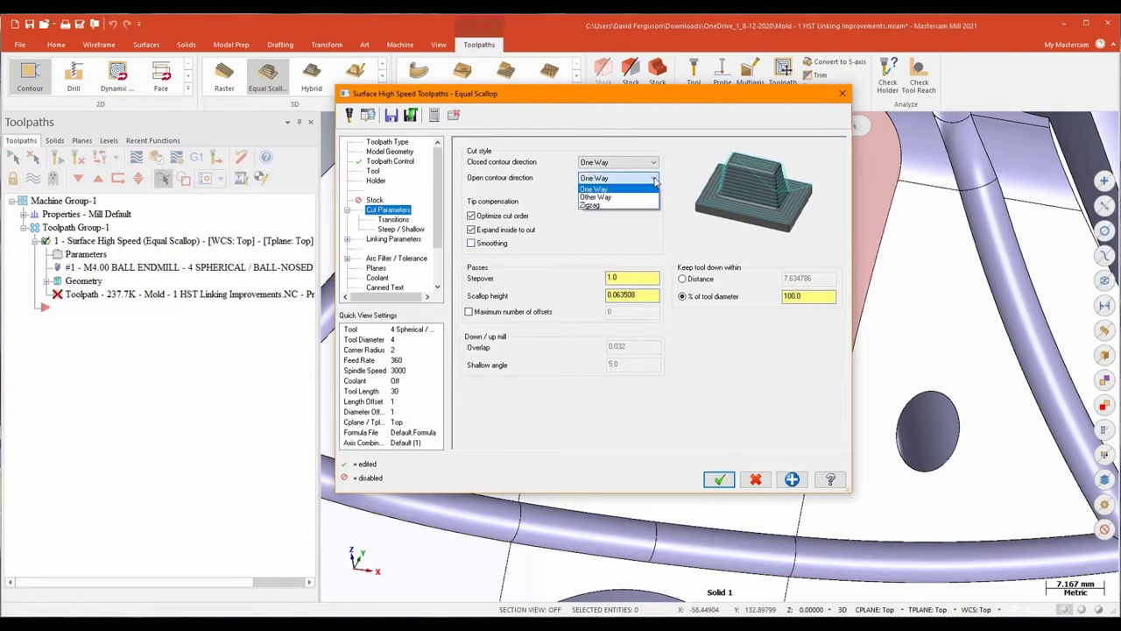
left_click(629, 196)
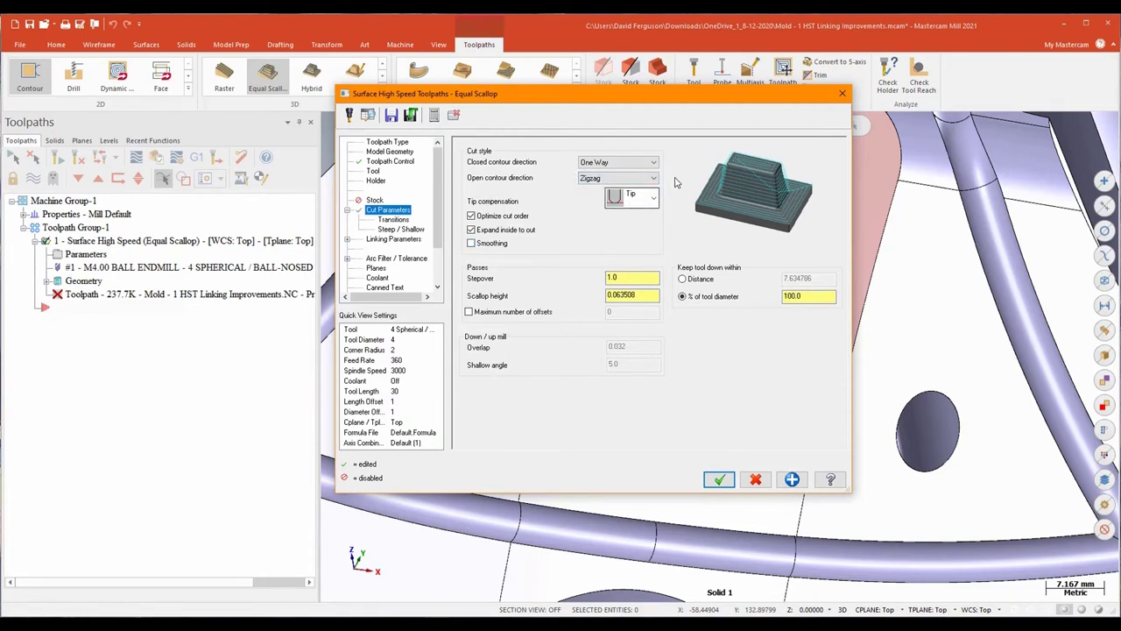
- Regenerate the Equal Scallop toolpath with the changed open contour direction and inspect the passes on the boss
left_click(718, 479)
left_click(56, 158)
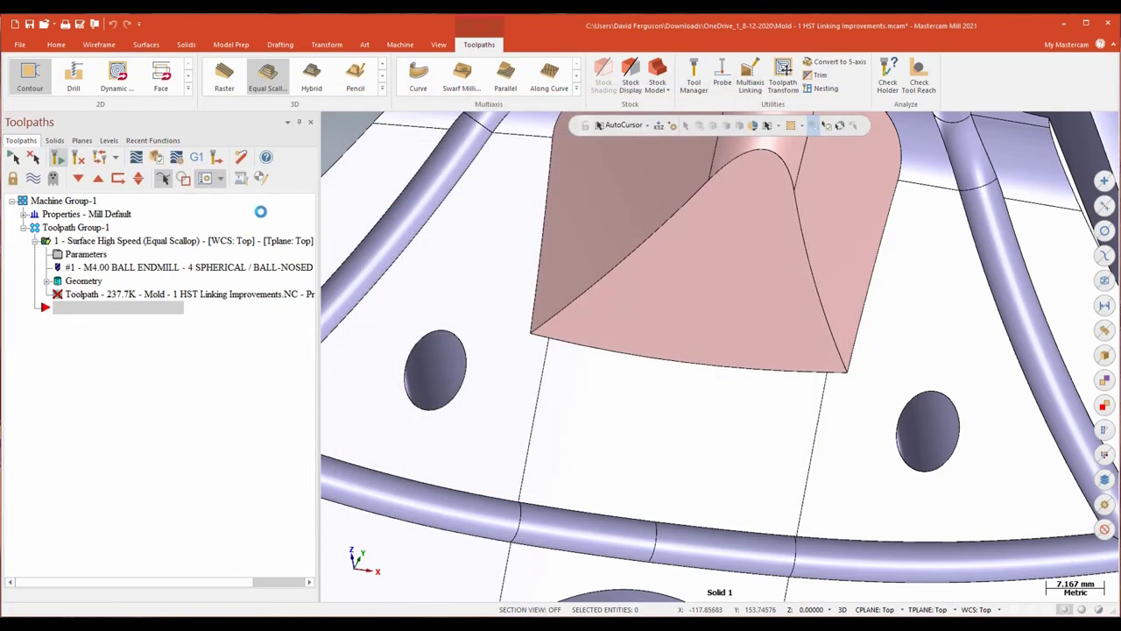
scroll(446, 163, "down", 5)
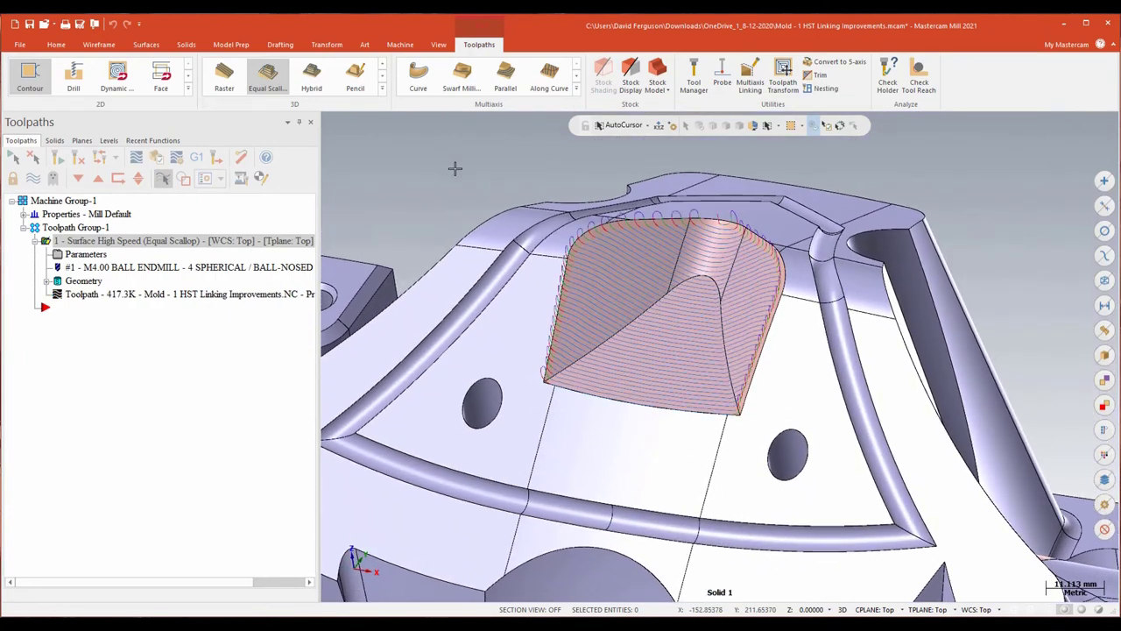
scroll(455, 167, "up", 2)
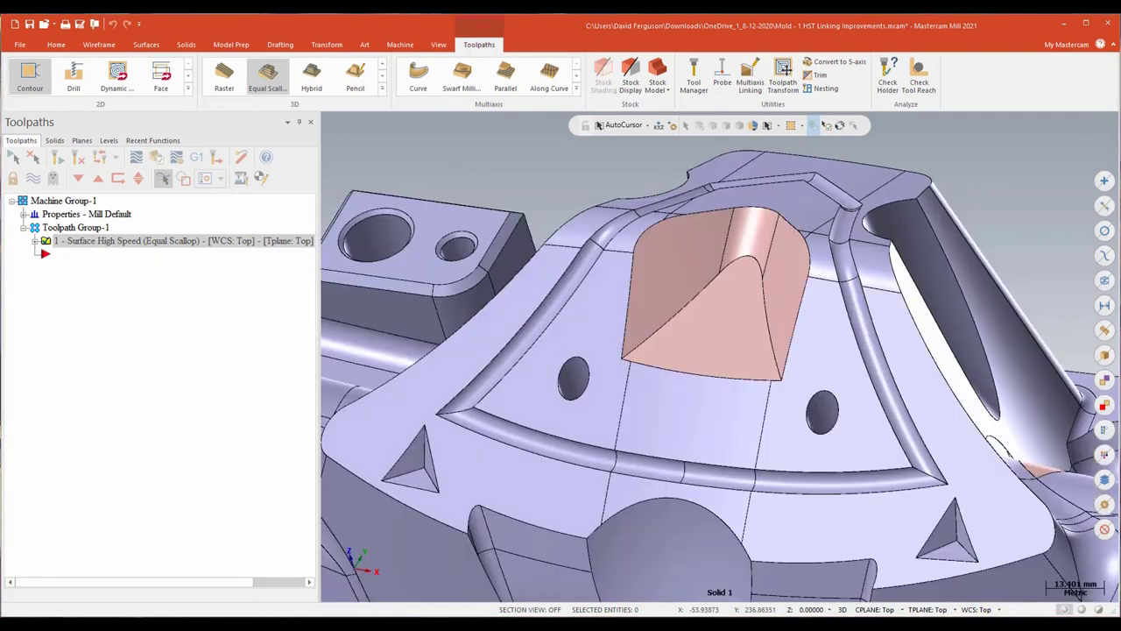
scroll(1010, 166, "up", 3)
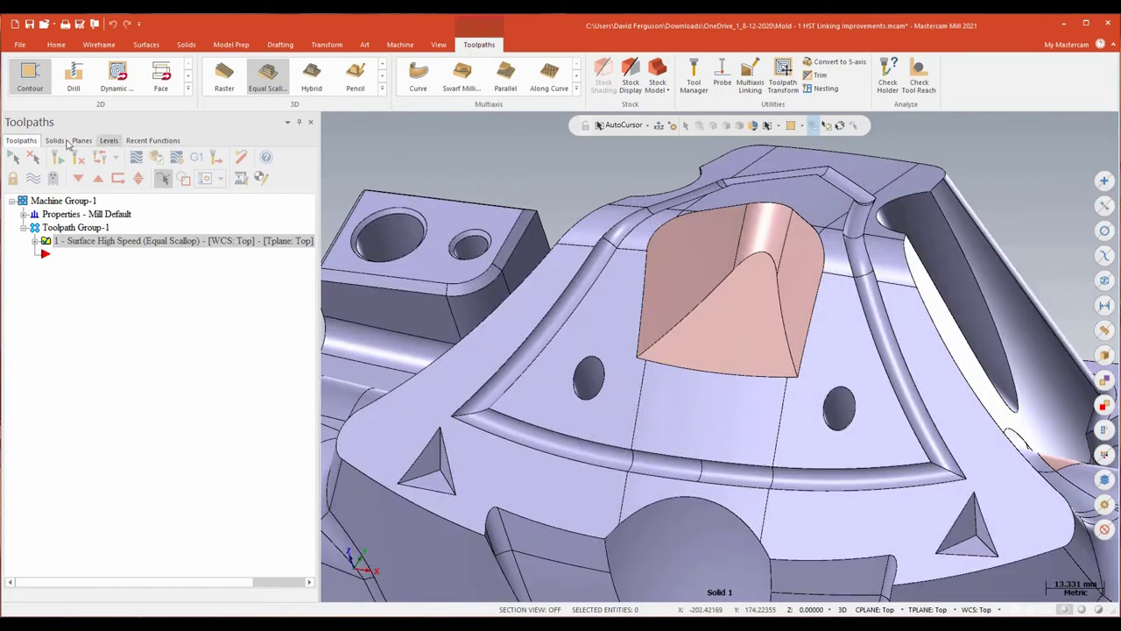
- Start a Raster high speed toolpath and select the face directly below the boss as machining geometry
left_click(226, 77)
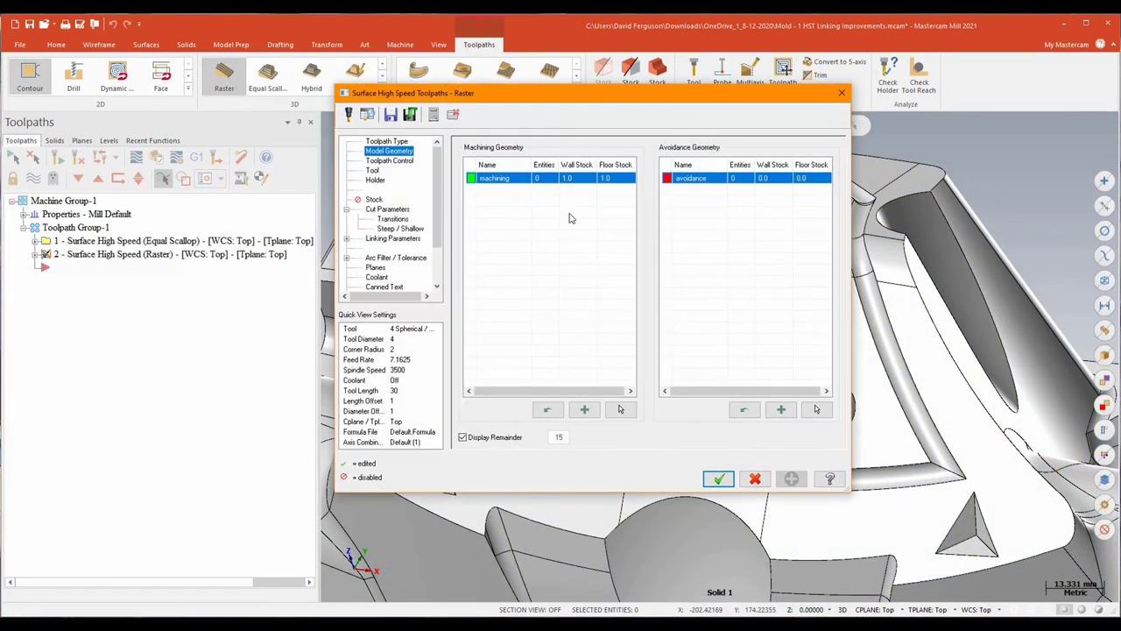
left_click(620, 410)
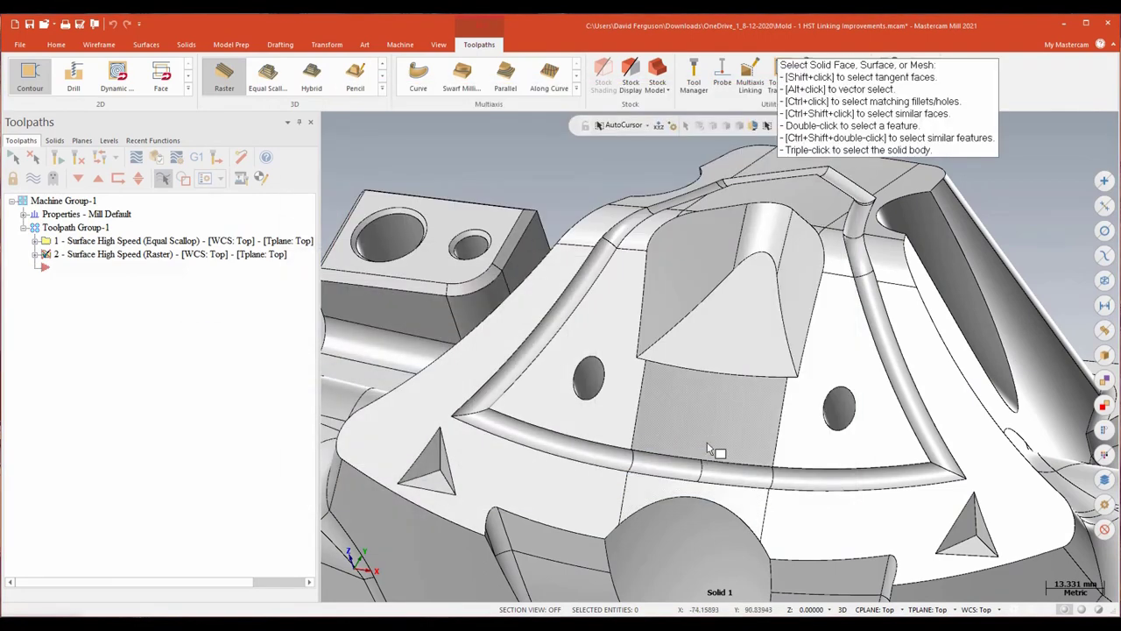
left_click(714, 451)
left_click(679, 151)
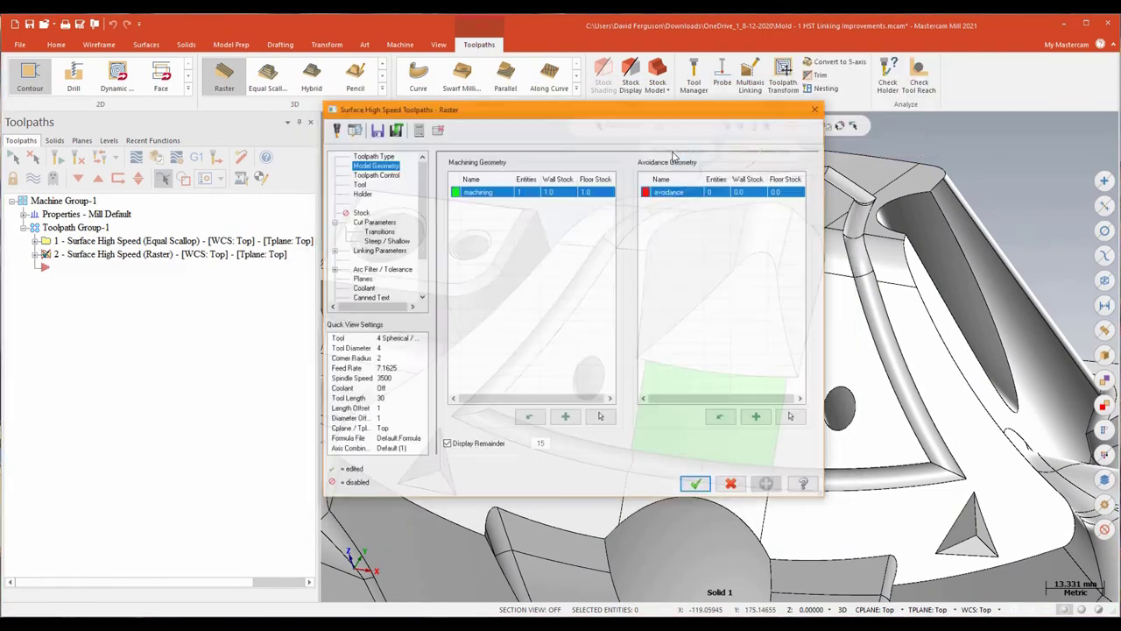
- Set both the wall stock and floor stock of the machining geometry to 0
double_click(583, 181)
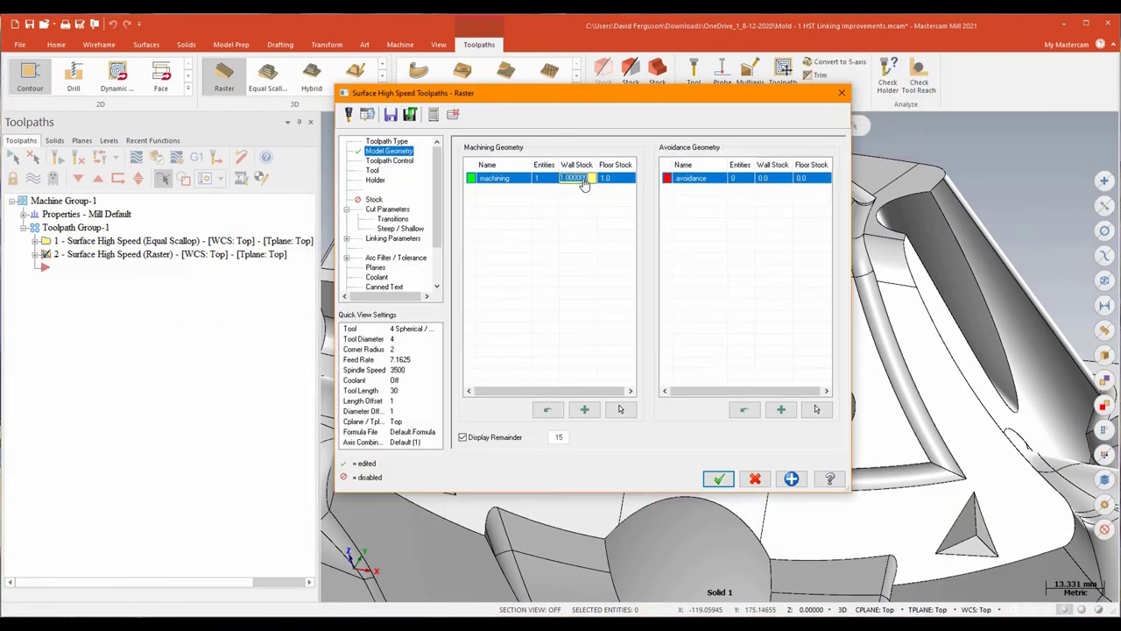
type("0")
key("Return")
key("Tab")
type("0")
key("Return")
- Check the Raster toolpath's containment settings and select the 4 mm ball-nosed endmill as its tool
left_click(389, 161)
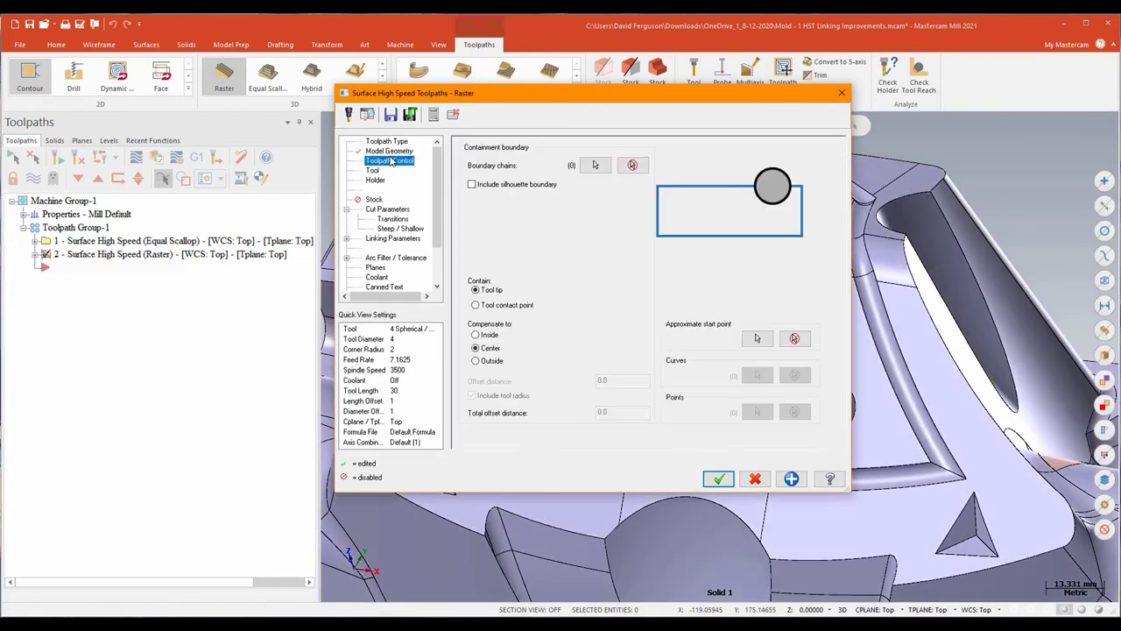
left_click(473, 185)
left_click(373, 169)
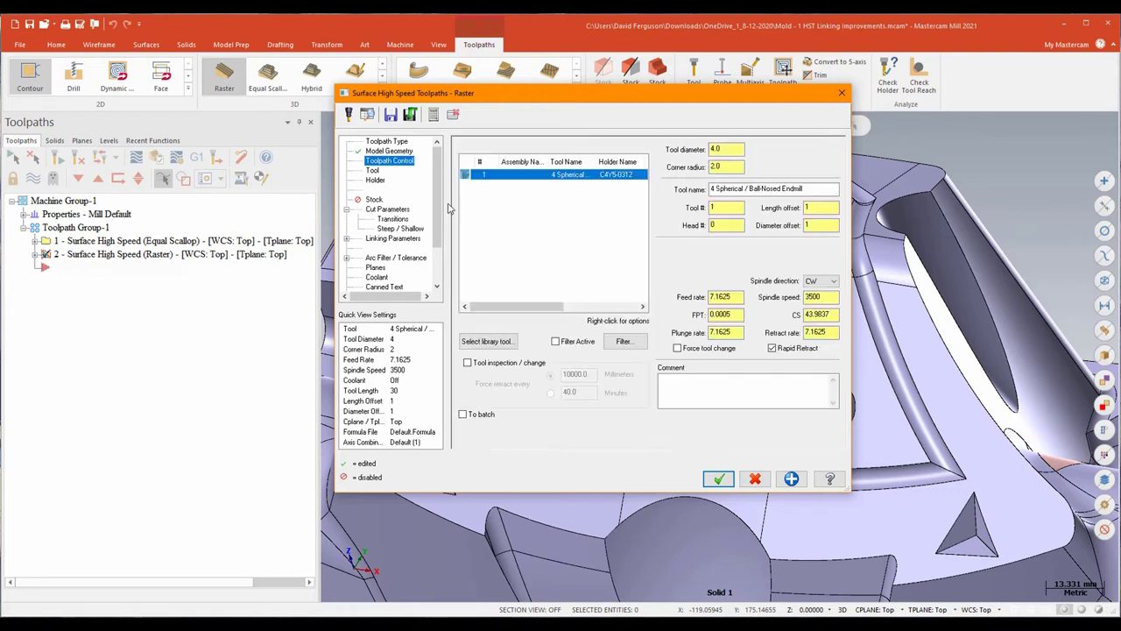
left_click(554, 177)
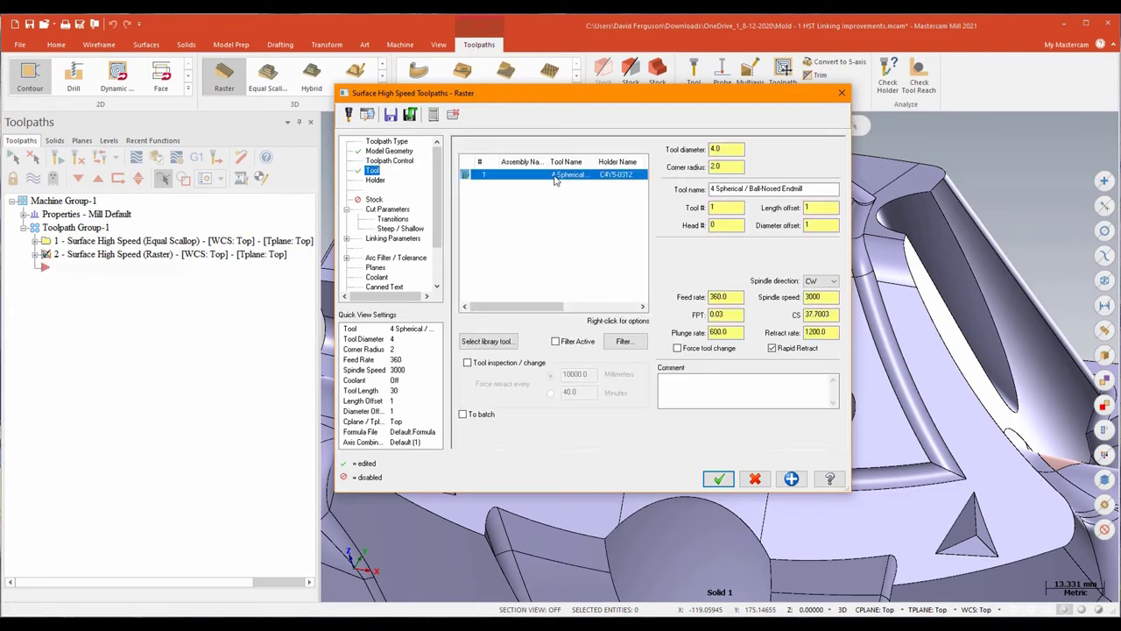
- Set the Raster stepover to 1 and keep the tool down within 100% of tool diameter, using a custom machining angle
left_click(388, 213)
key("Tab")
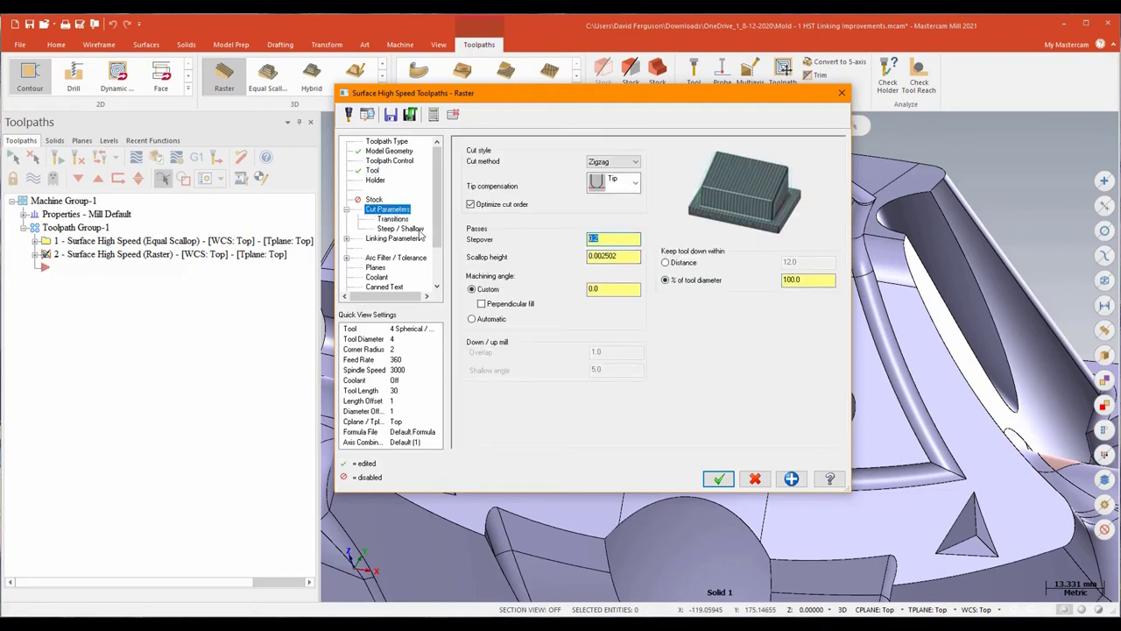
type("1")
left_click_drag(801, 280, 767, 283)
type("50")
left_click(675, 286)
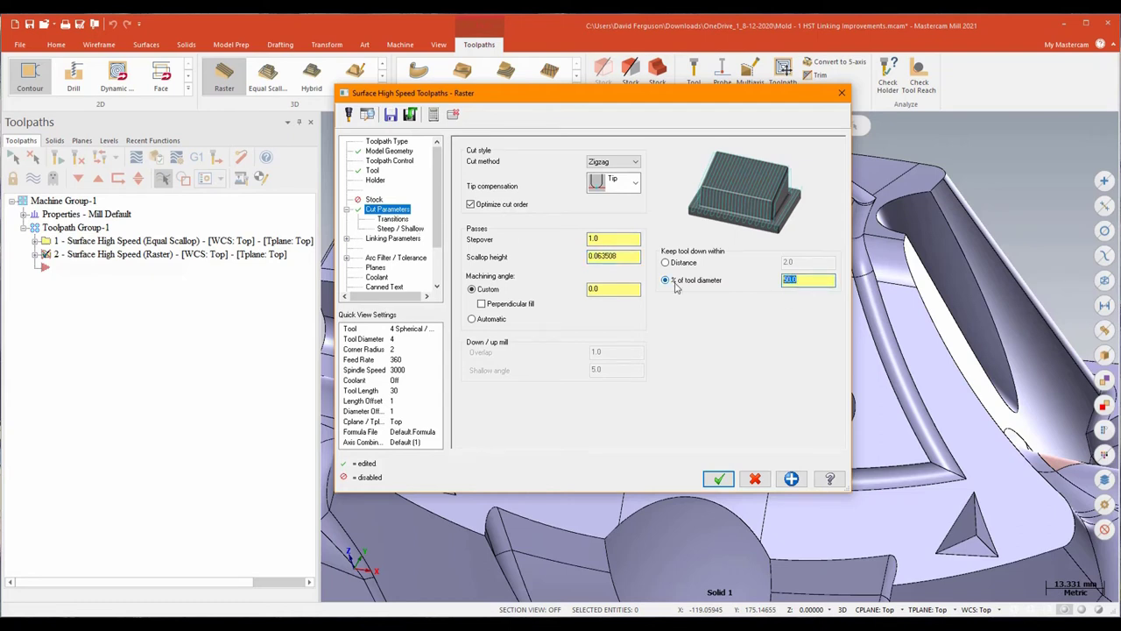
type("100")
left_click(497, 290)
- Set the lead extension to 5 and horizontal arc entry and exit to 0, apply transitions, and generate the Raster toolpath
left_click(378, 240)
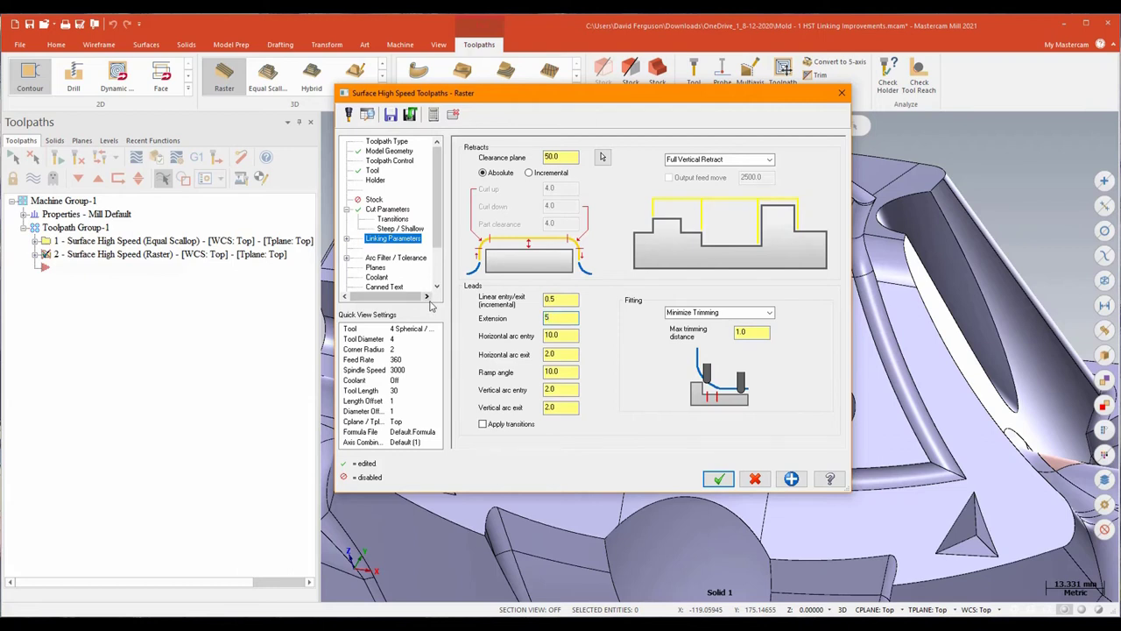
key("Tab")
type("0")
key("Tab")
type("0")
key("Tab")
left_click(483, 425)
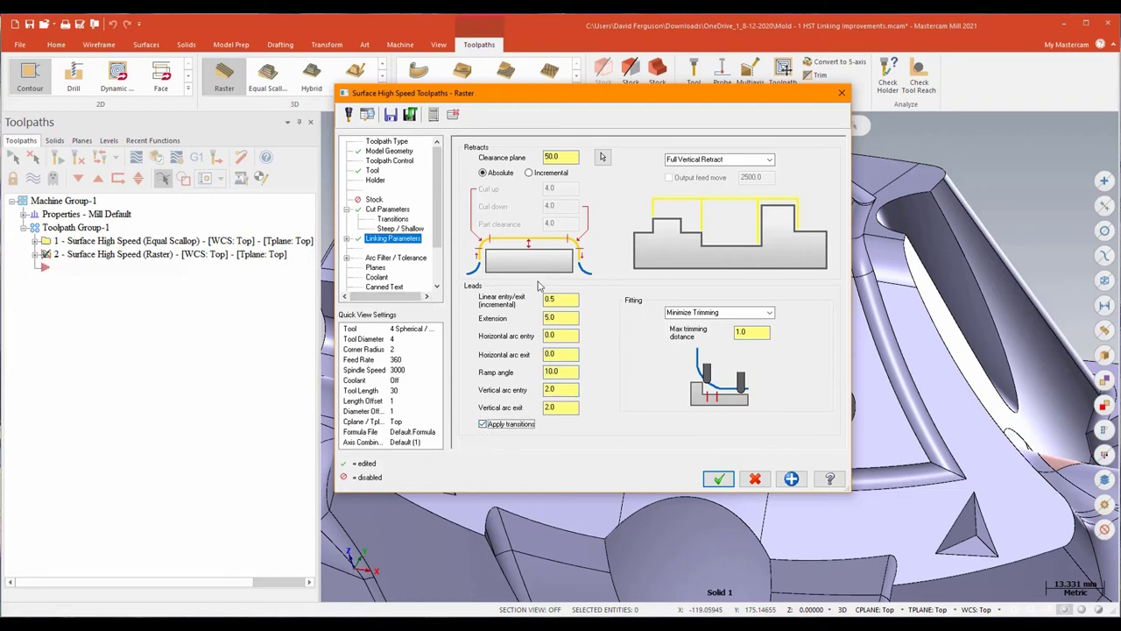
left_click(719, 482)
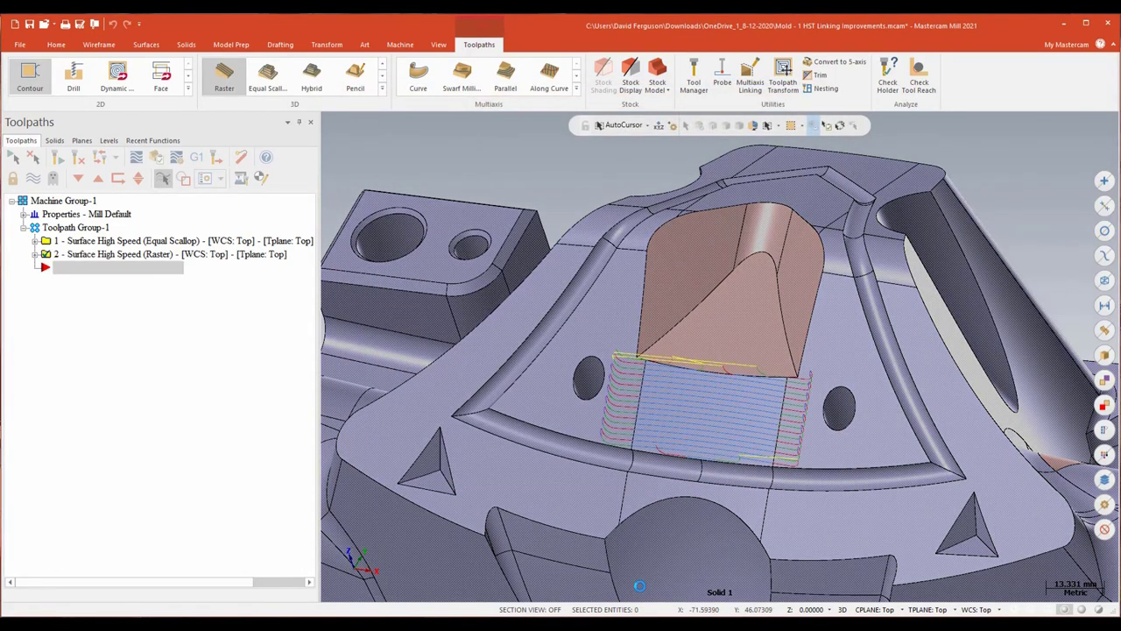
middle_click_drag(639, 586, 853, 260)
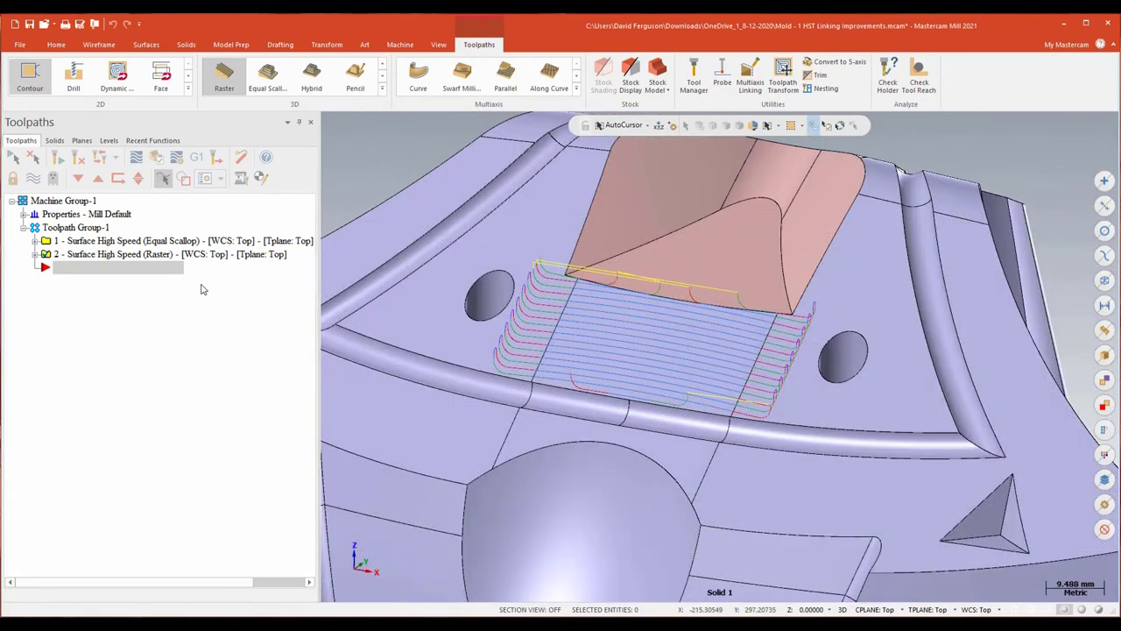
- Add the two faces on either side of the machined face to the Raster toolpath's avoidance geometry
left_click(35, 254)
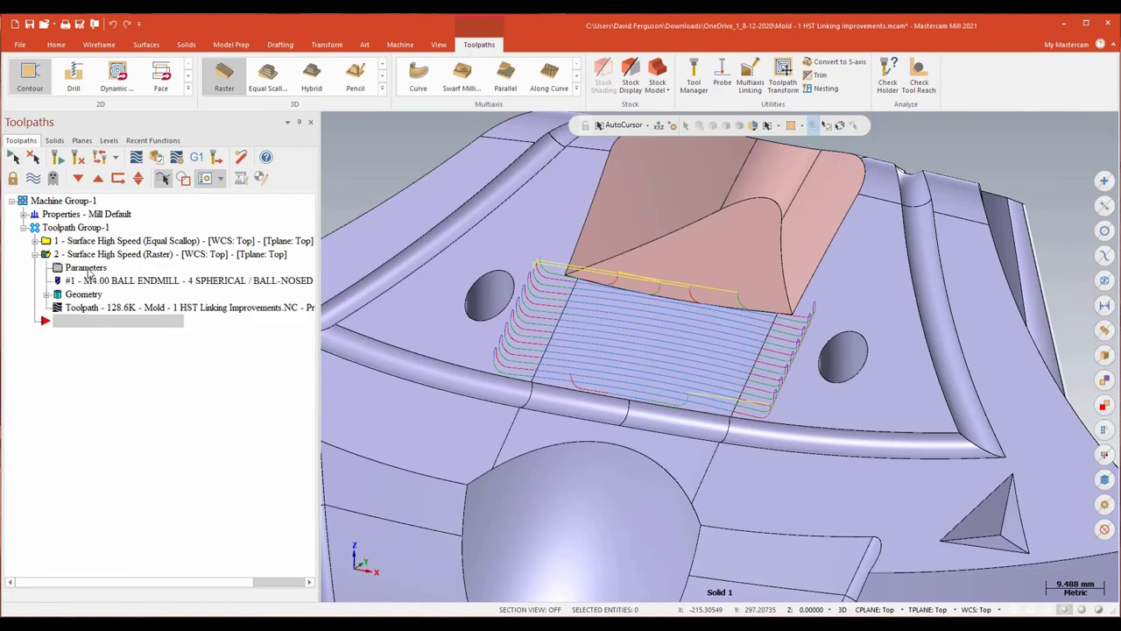
left_click(85, 268)
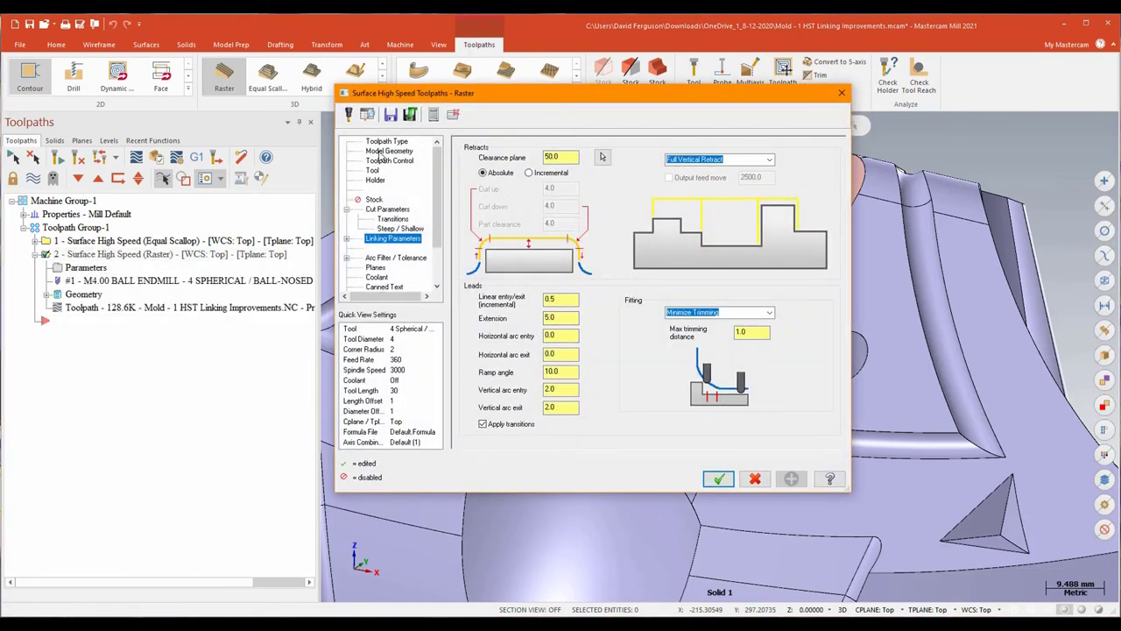
left_click(384, 153)
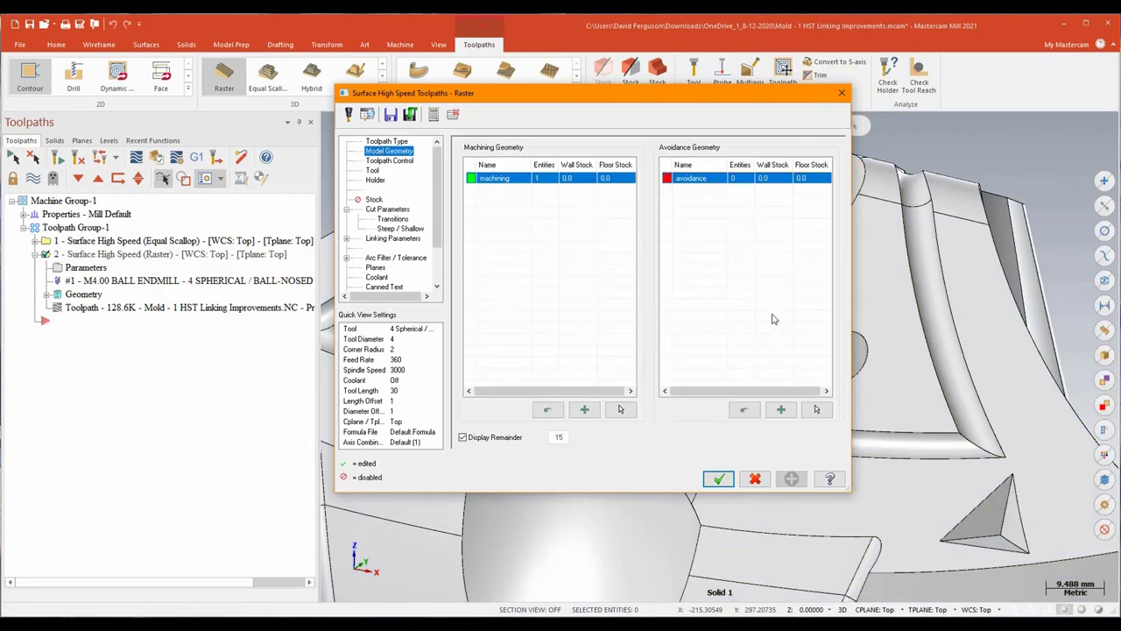
left_click(816, 409)
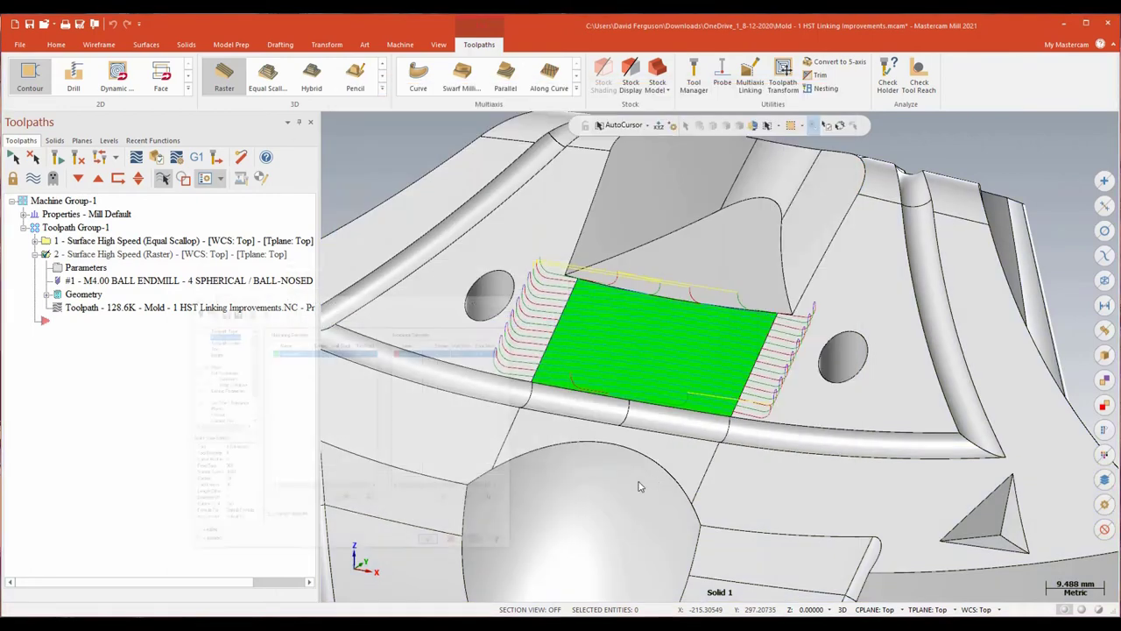
left_click(760, 415)
left_click(458, 339)
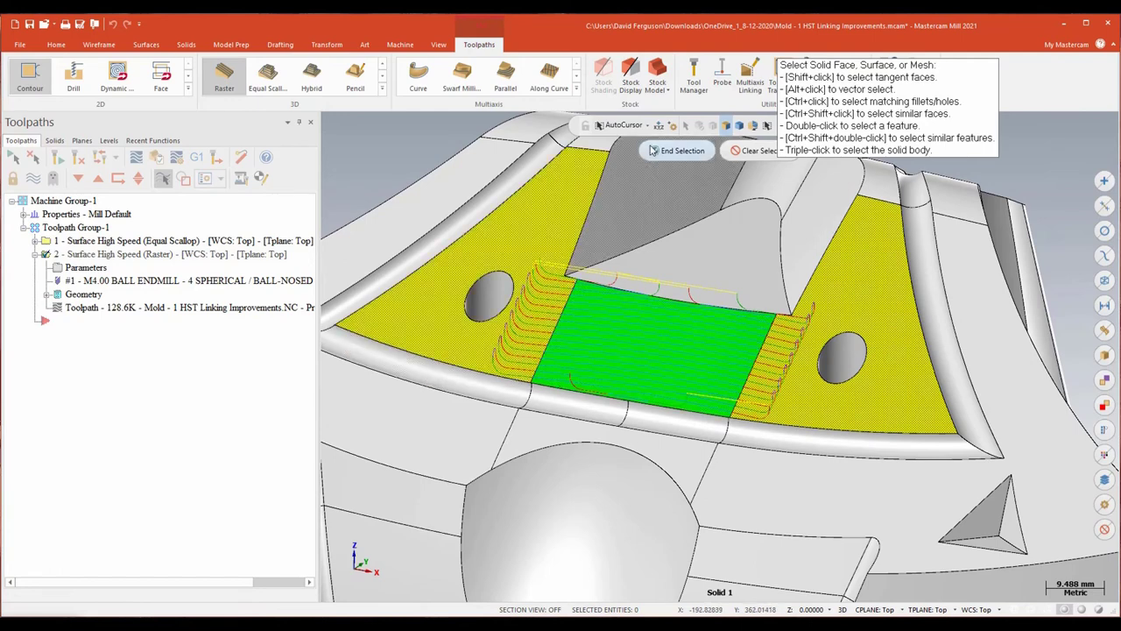
left_click(679, 151)
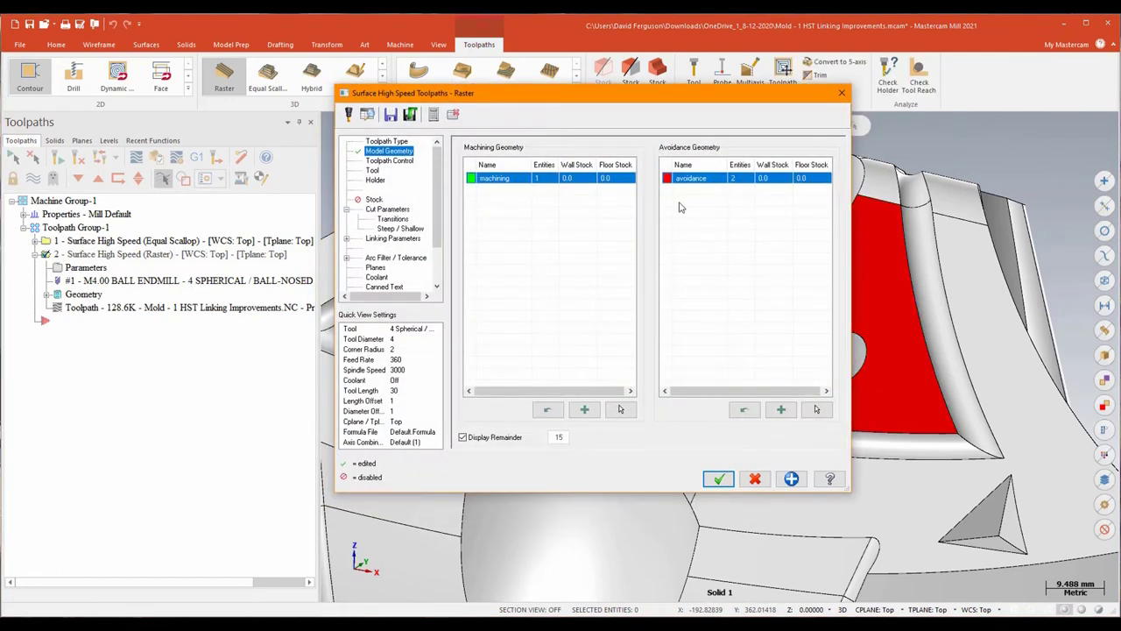
- Set the avoidance geometry's floor stock to 3, regenerate the Raster toolpath and inspect it from the front
double_click(812, 180)
type("3")
key("Return")
left_click(719, 478)
left_click(62, 162)
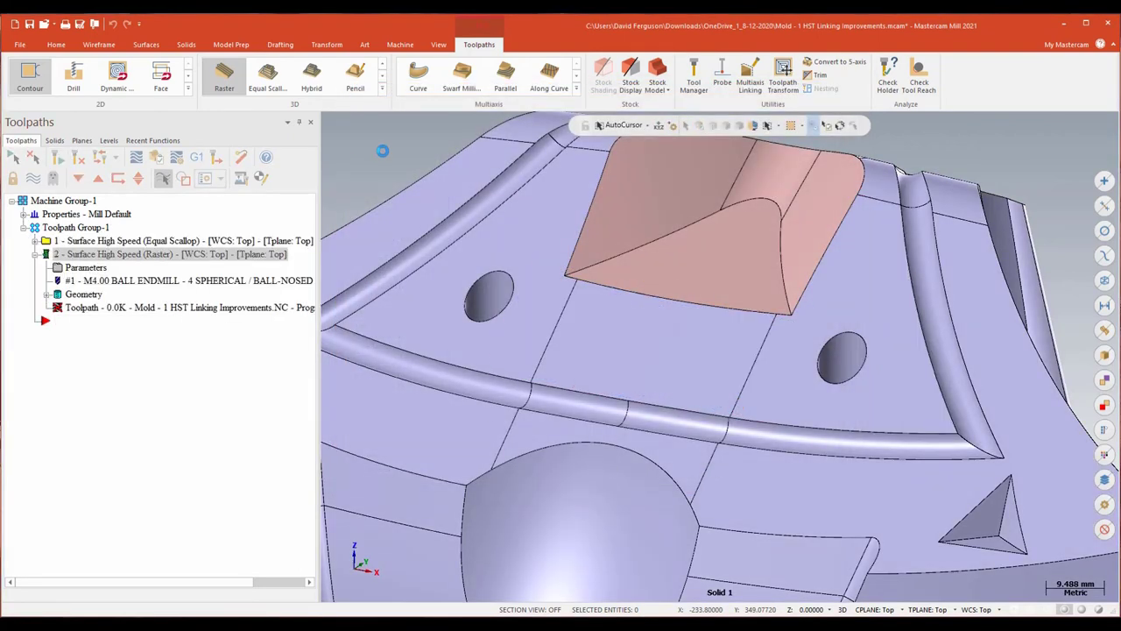
key("alt+2")
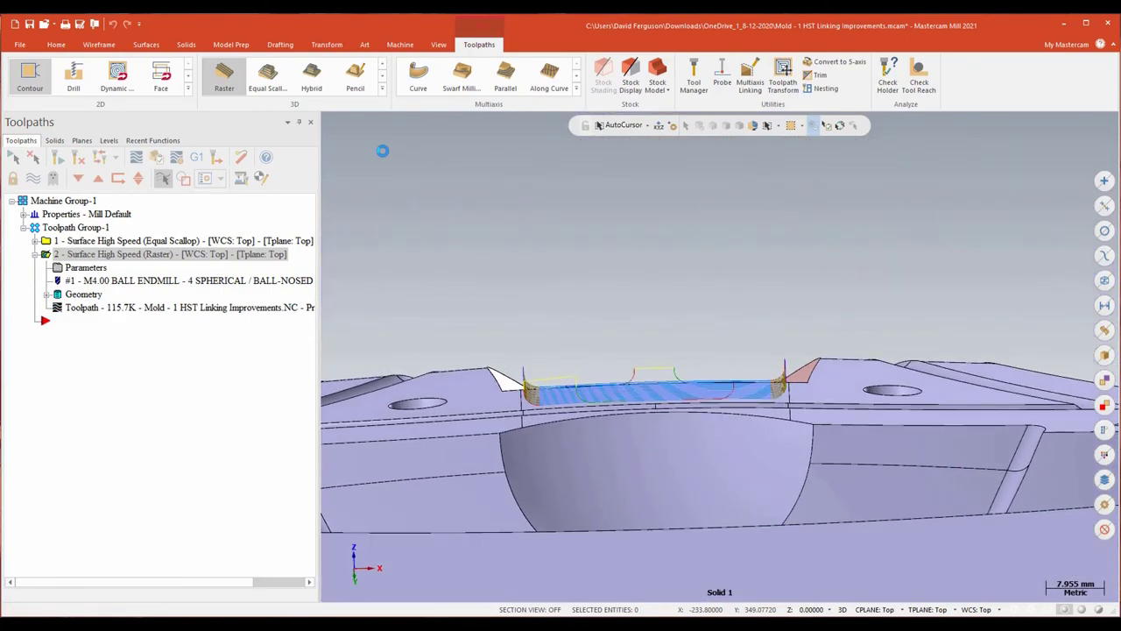
middle_click_drag(382, 151, 149, 279)
- Reopen the Raster toolpath's settings and review its linking parameters
left_click(88, 267)
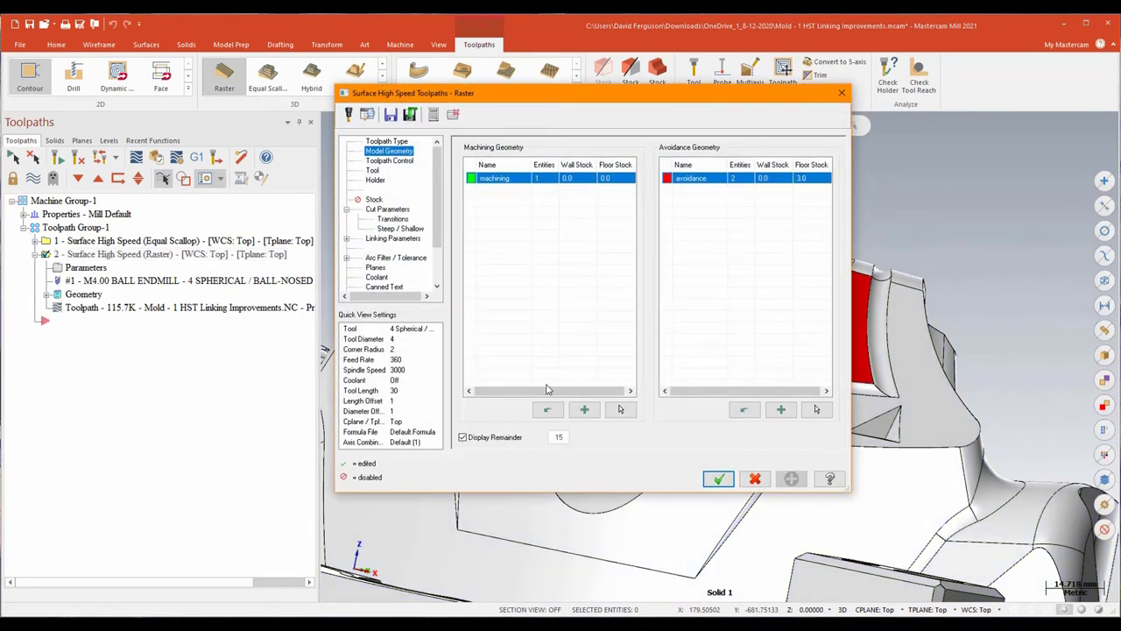
left_click(385, 240)
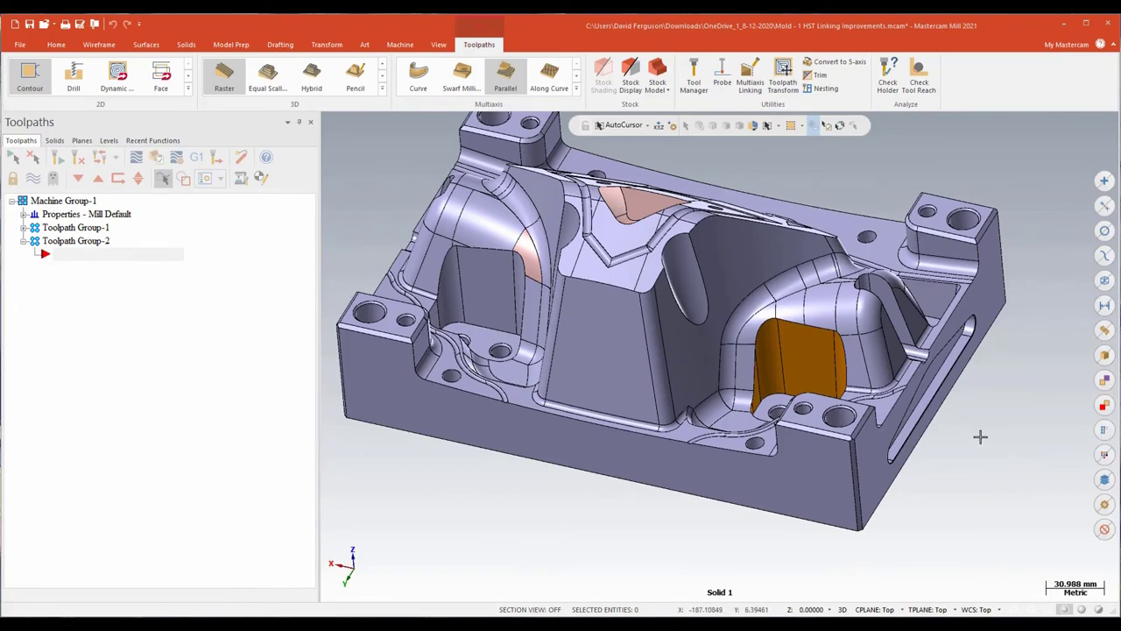
- Select the 8 mm Oval Form R1/R90 tool for the multiaxis Parallel toolpath and check its geometry definition
scroll(972, 429, "up", 5)
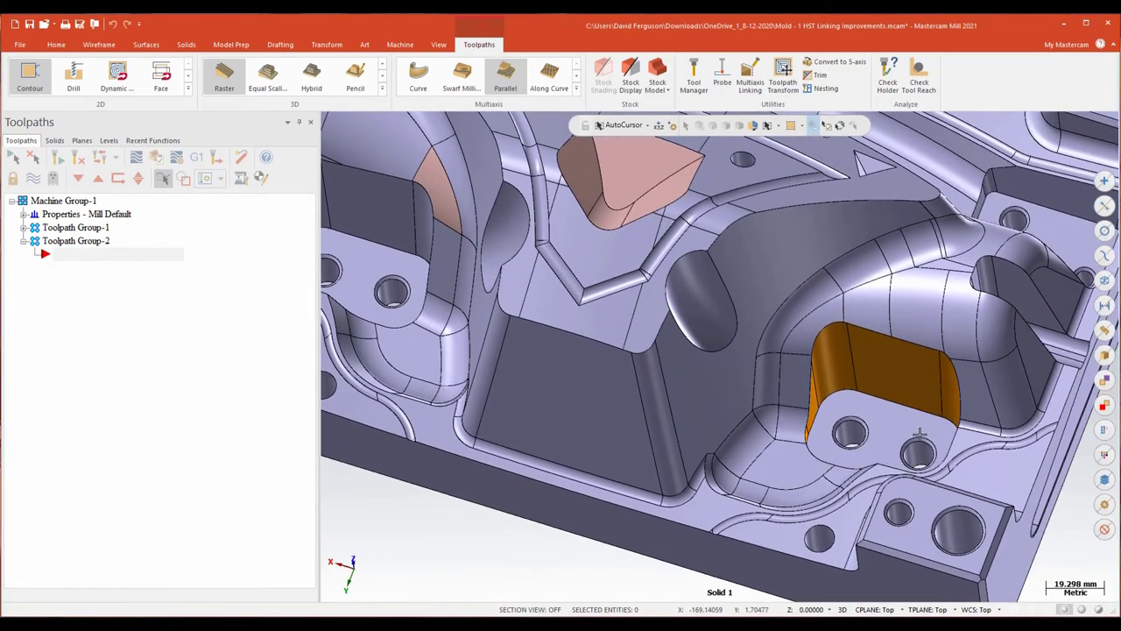
middle_click_drag(919, 435, 846, 366)
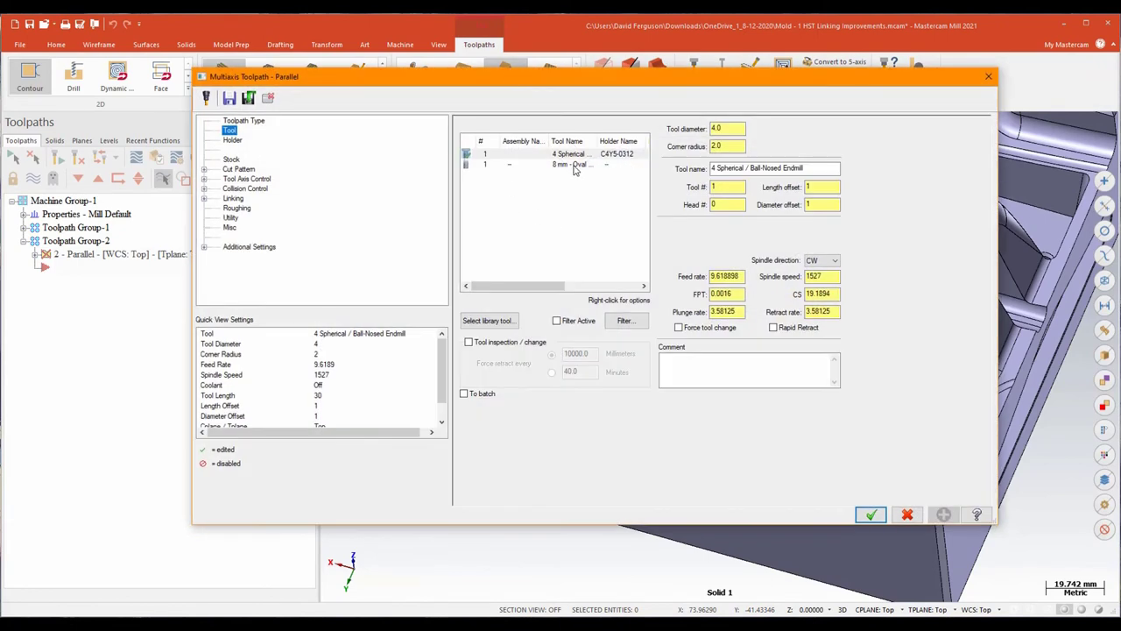
left_click(574, 166)
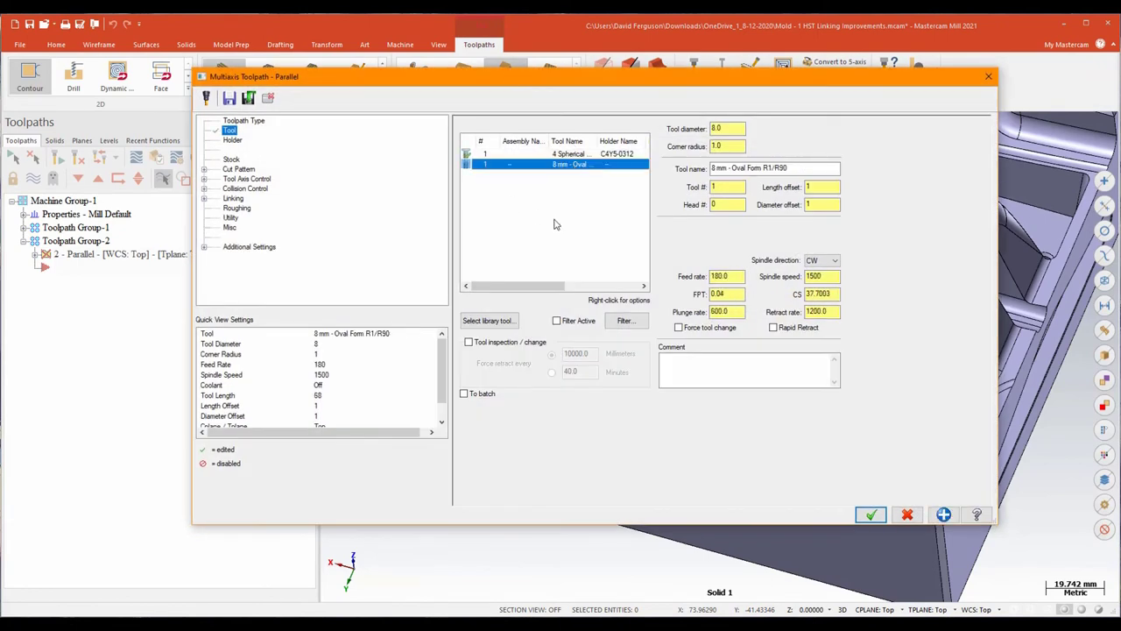
double_click(570, 163)
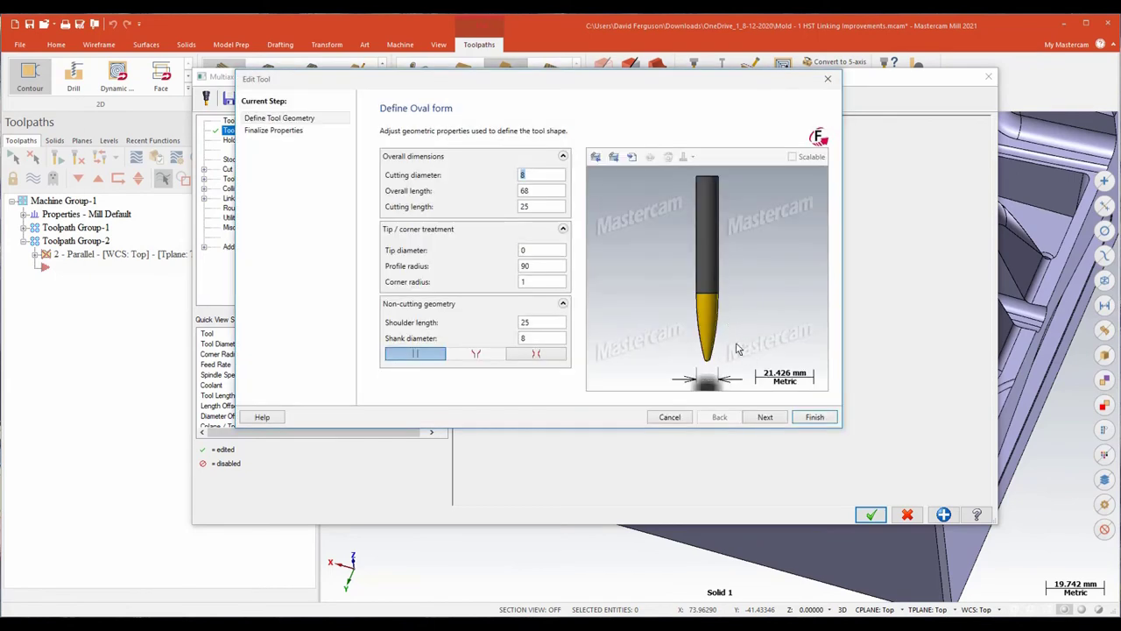
left_click(815, 418)
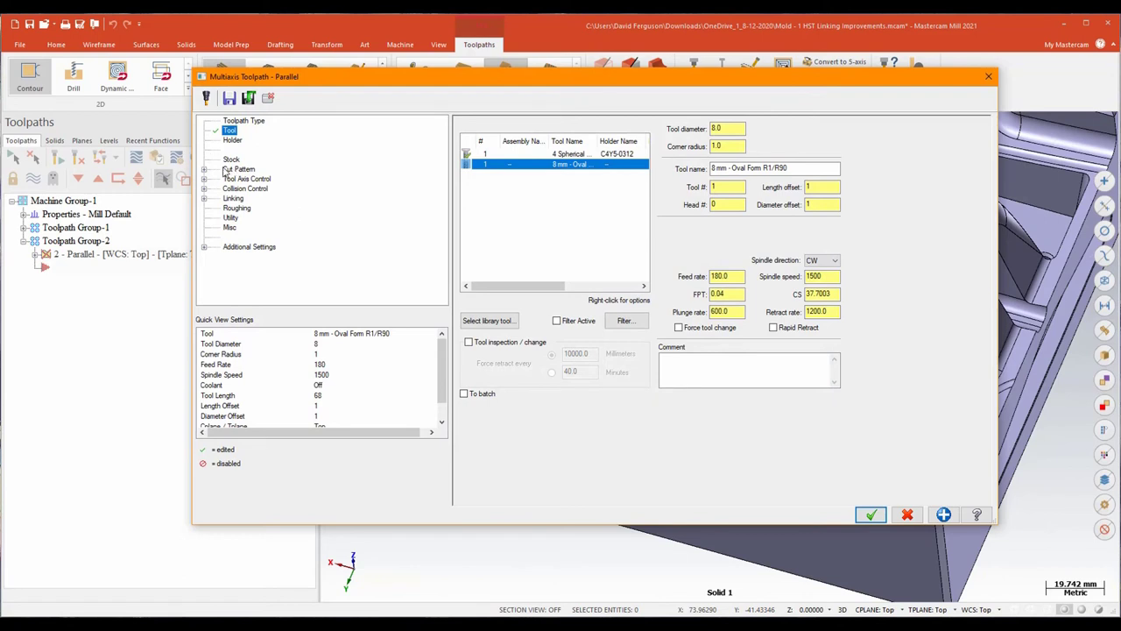
- Set the Parallel toolpath's cut pattern to follow an angle with the Constant Z preset
left_click(234, 173)
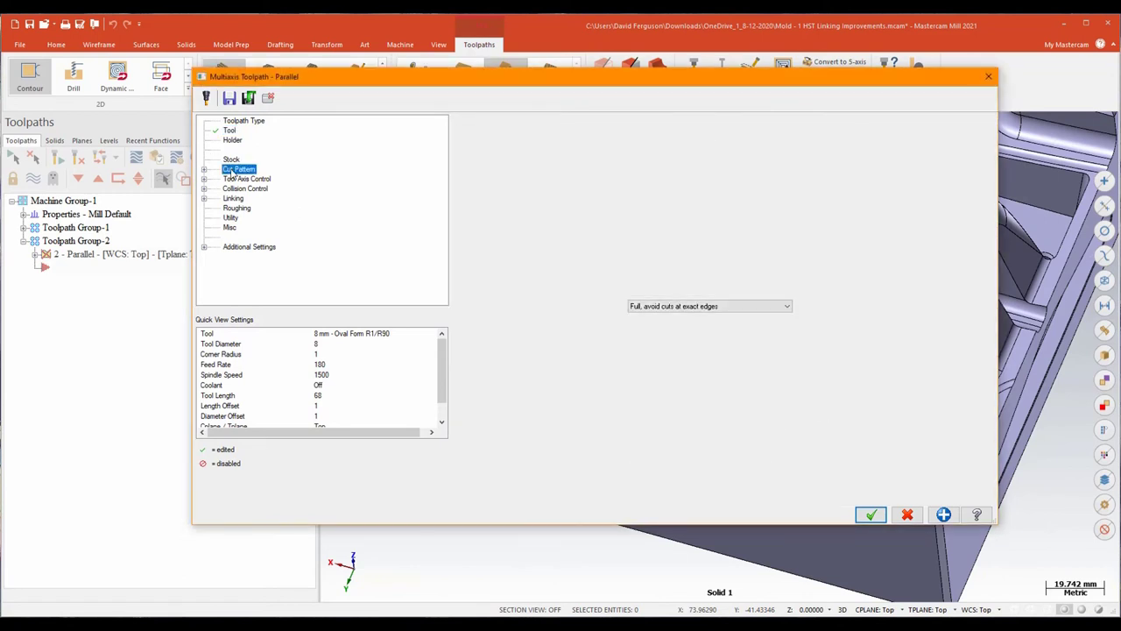
left_click(468, 161)
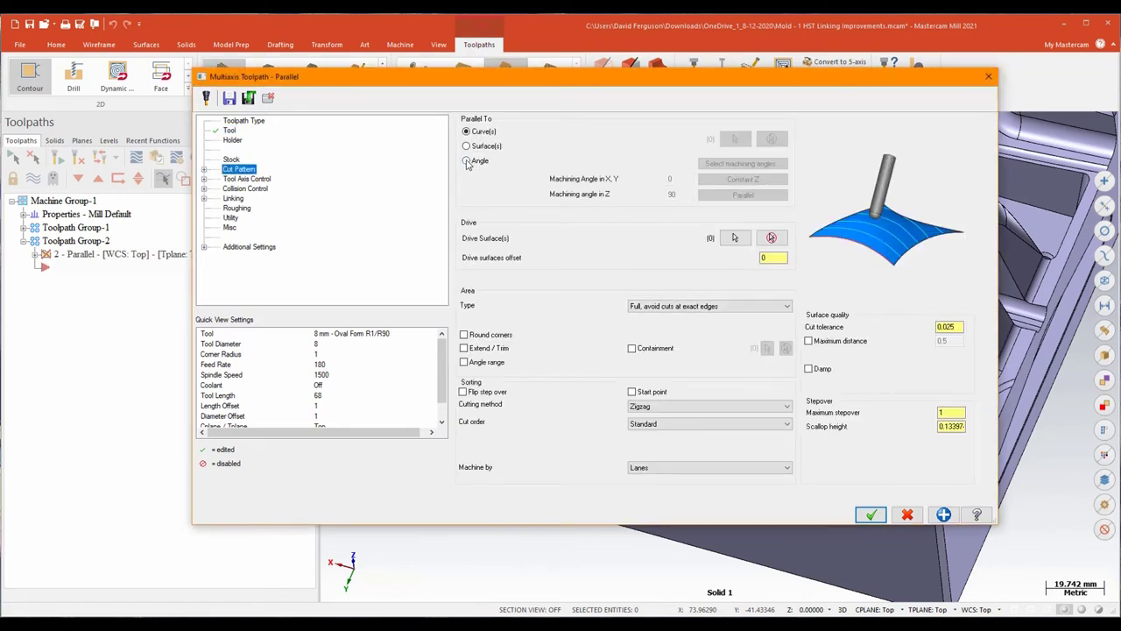
left_click(745, 181)
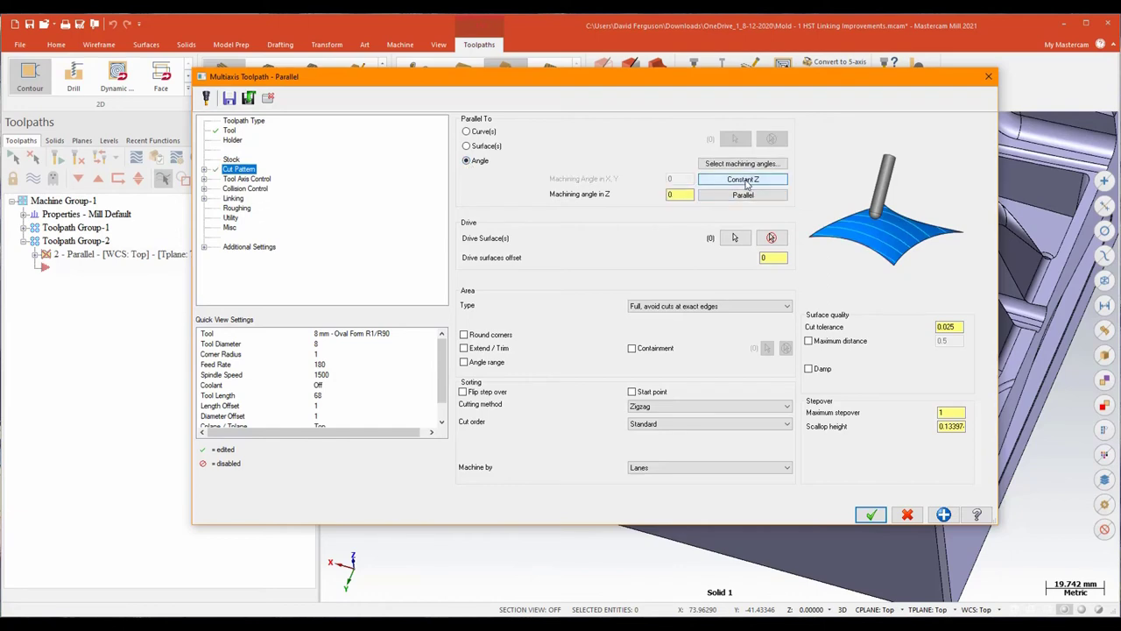
- Select the orange wall faces above the two-hole floor as drive surfaces and set the maximum stepover to 5.0
left_click(735, 237)
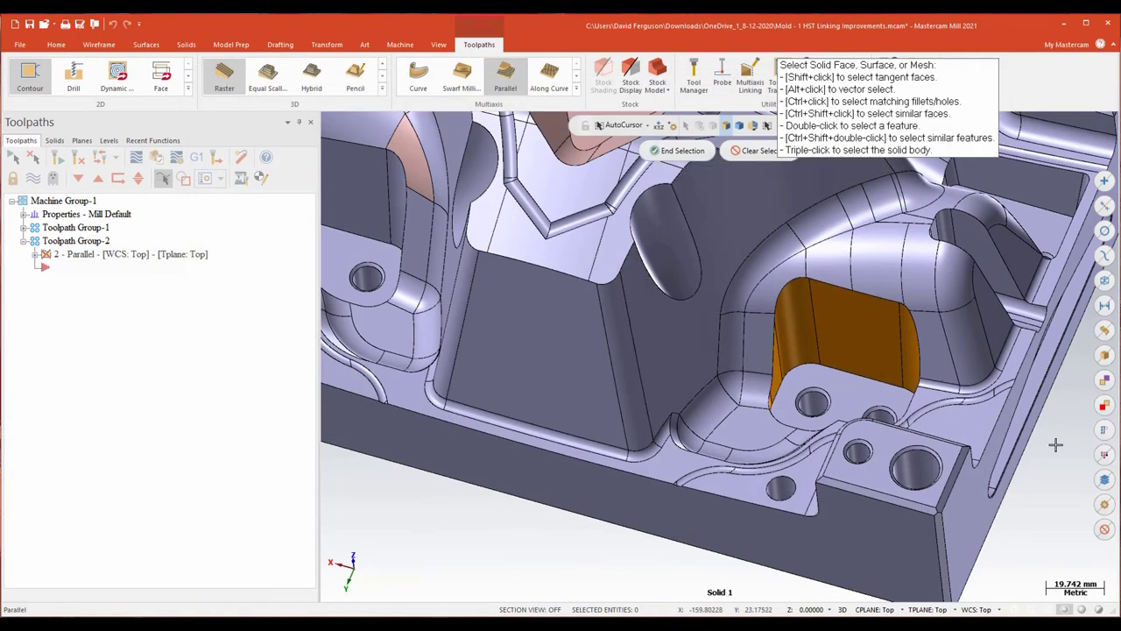
left_click(866, 335)
left_click(677, 150)
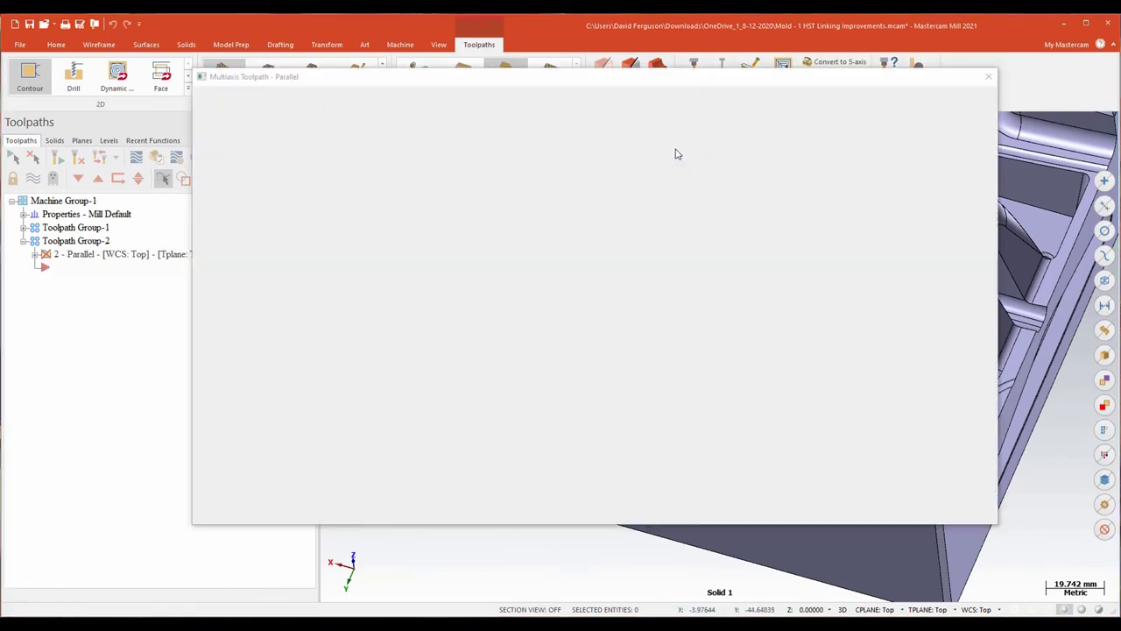
double_click(944, 413)
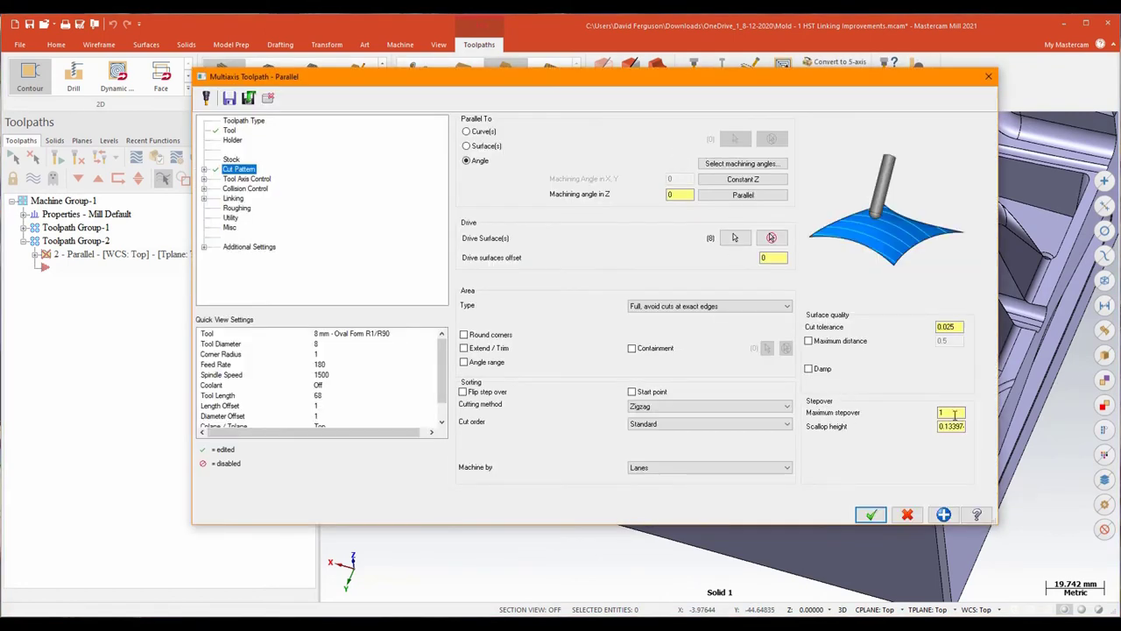
type("5.0")
key("Tab")
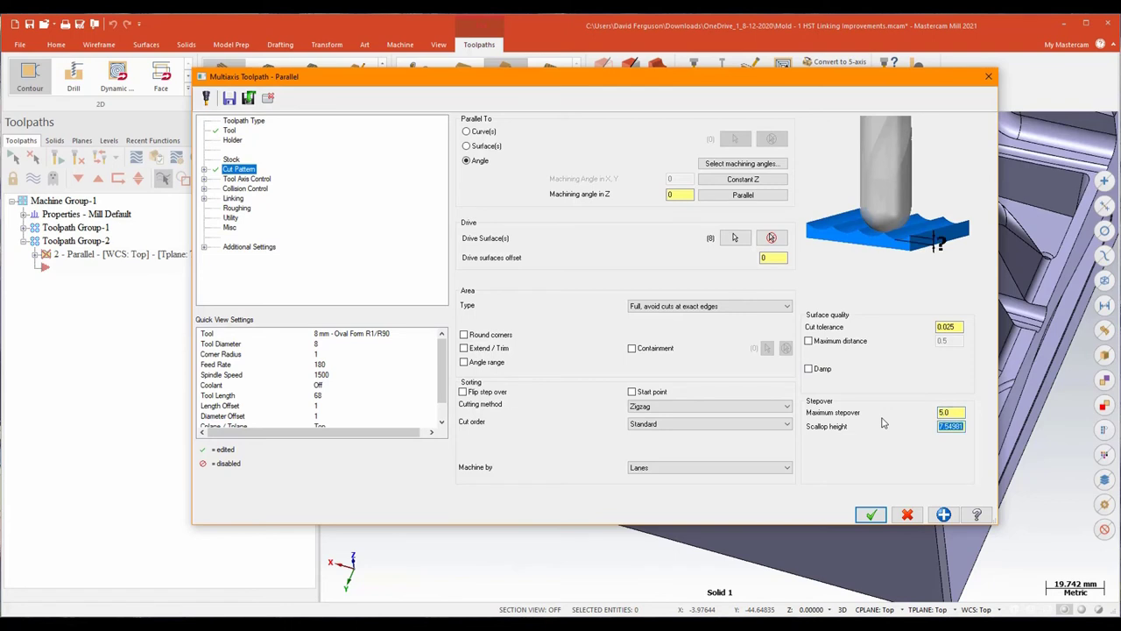
- Set the tilt angle at side of cutting direction to 80 and generate the Parallel toolpath
left_click(250, 179)
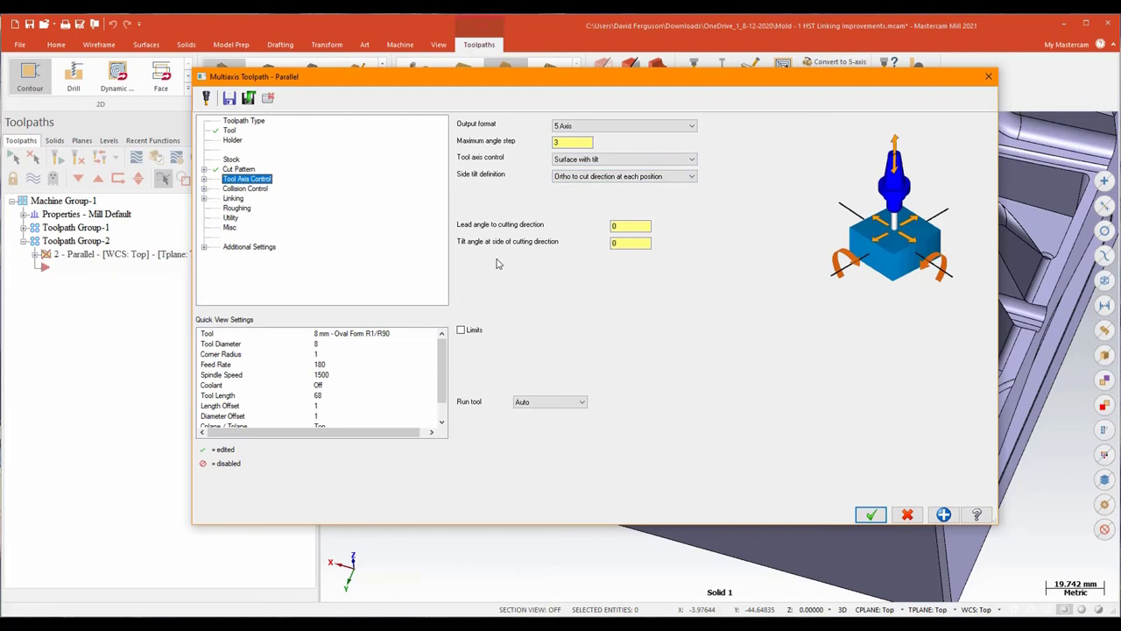
left_click(617, 244)
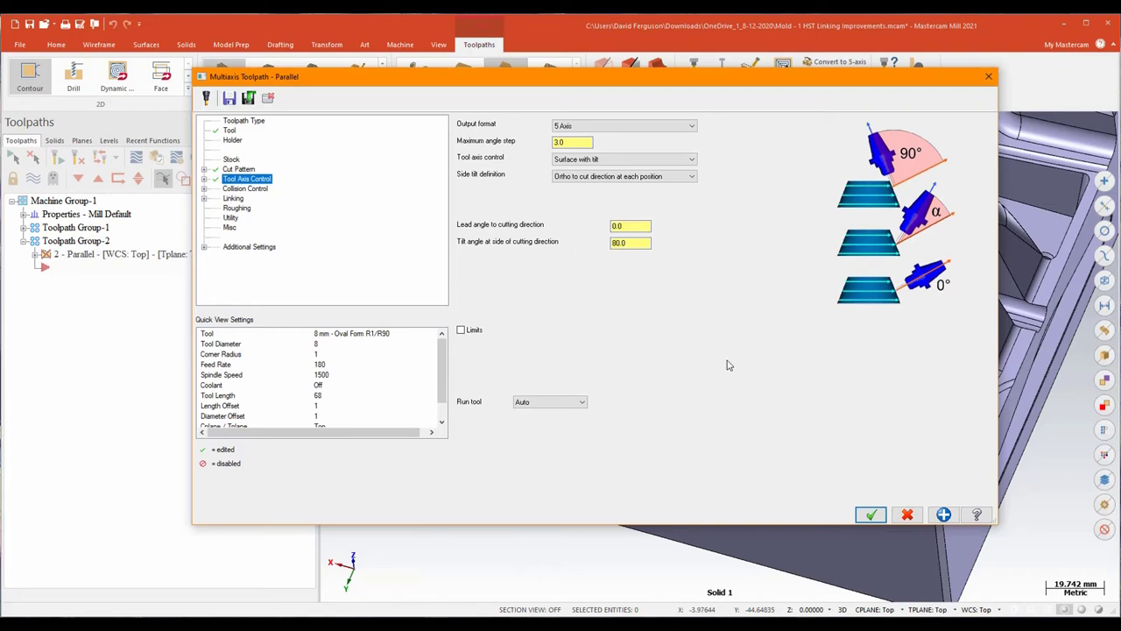
left_click(871, 515)
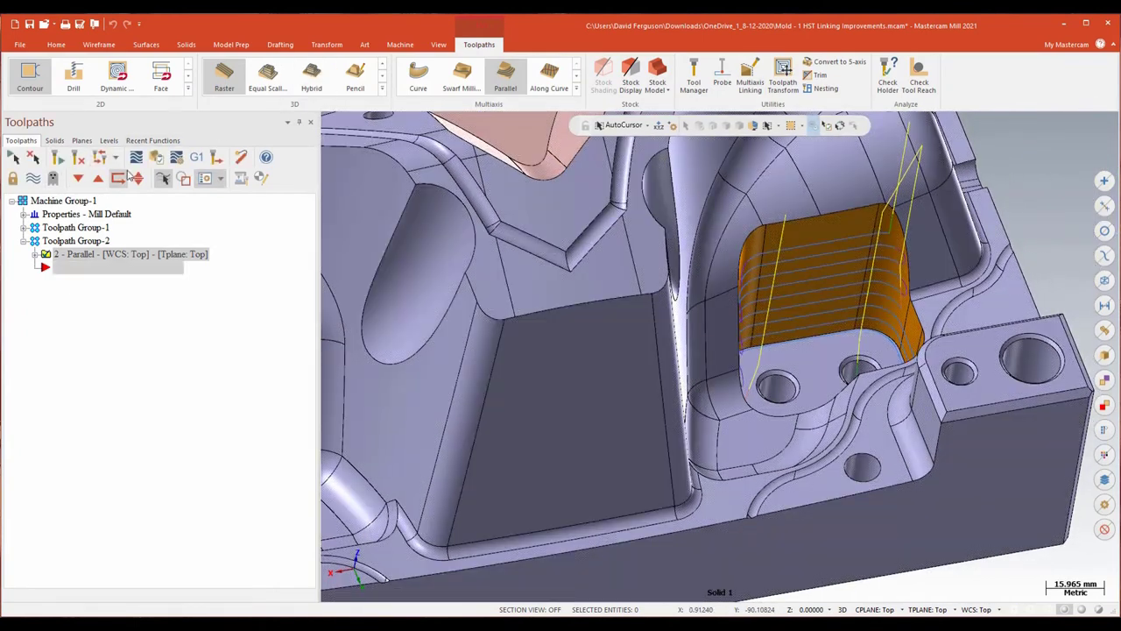
- Backplot the Parallel toolpath, slowing playback to examine the tool tip near the floor, and close the simulation
left_click(99, 156)
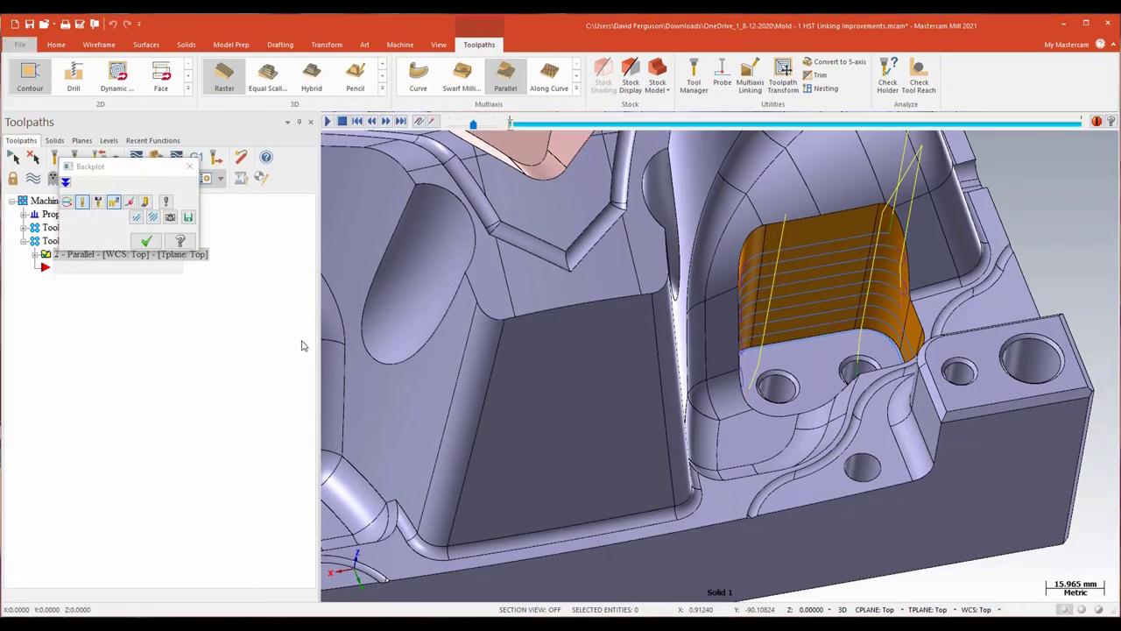
left_click(331, 122)
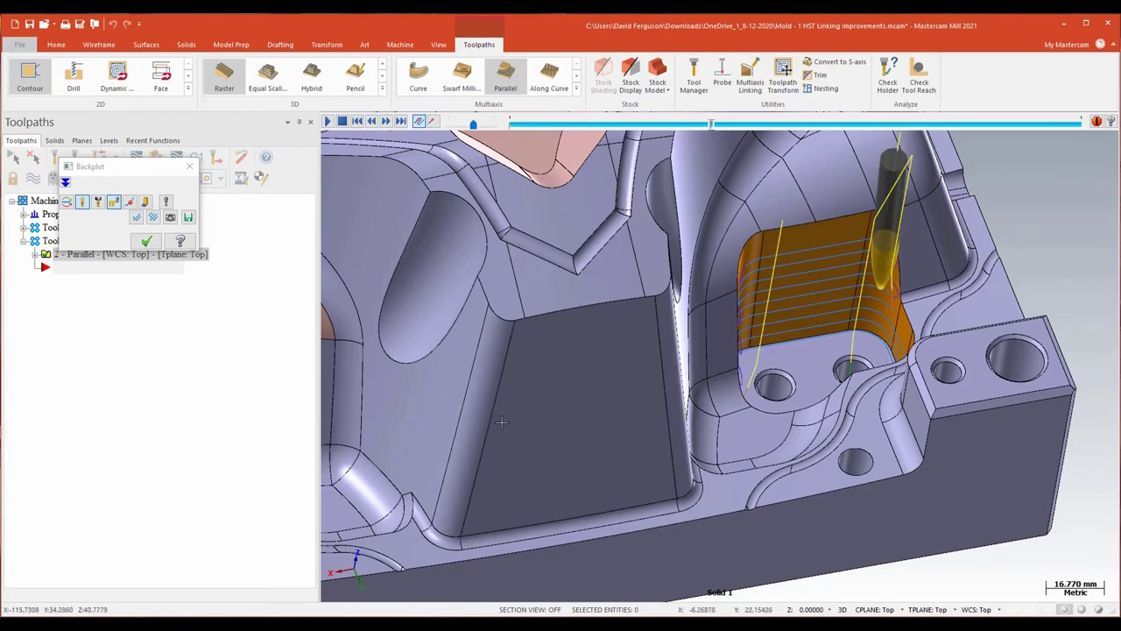
middle_click_drag(413, 317, 540, 401)
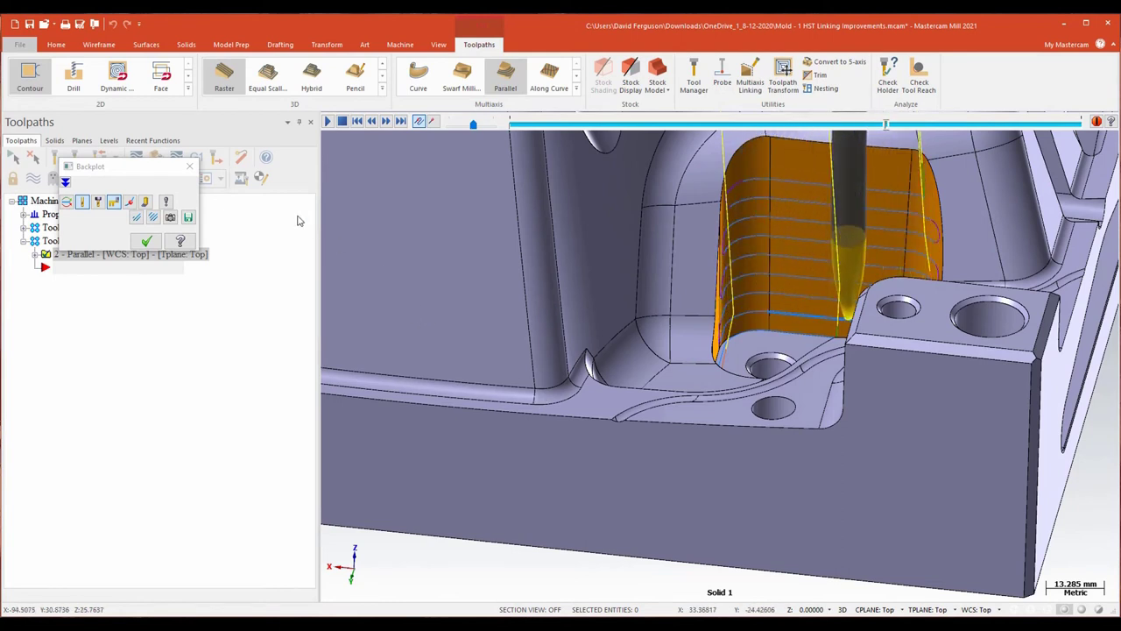
left_click_drag(473, 124, 455, 128)
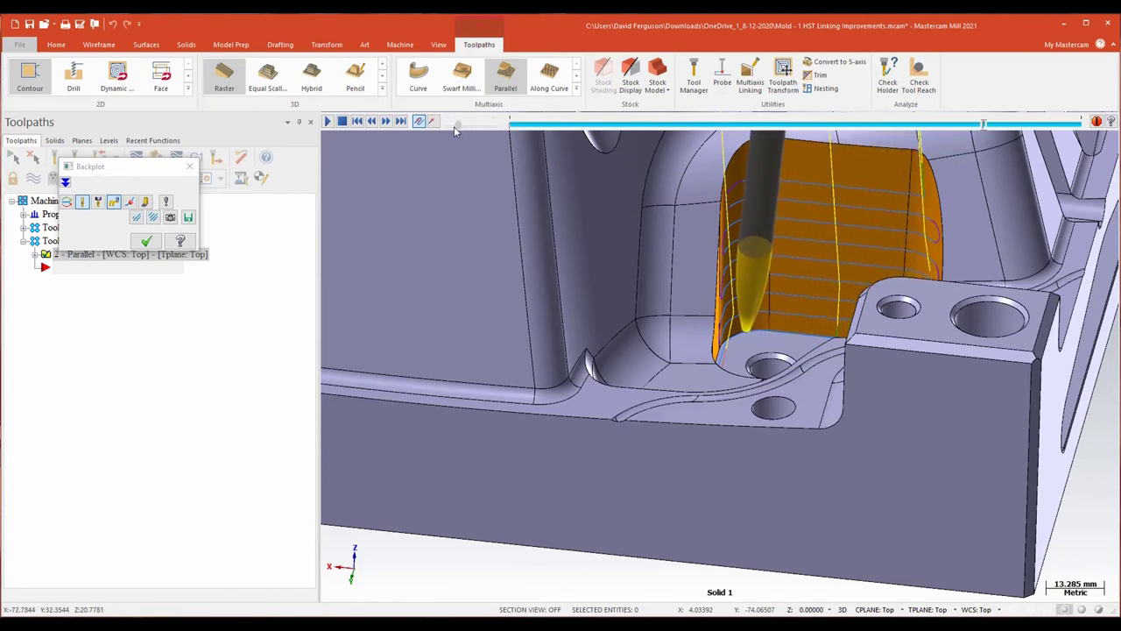
scroll(651, 253, "up", 8)
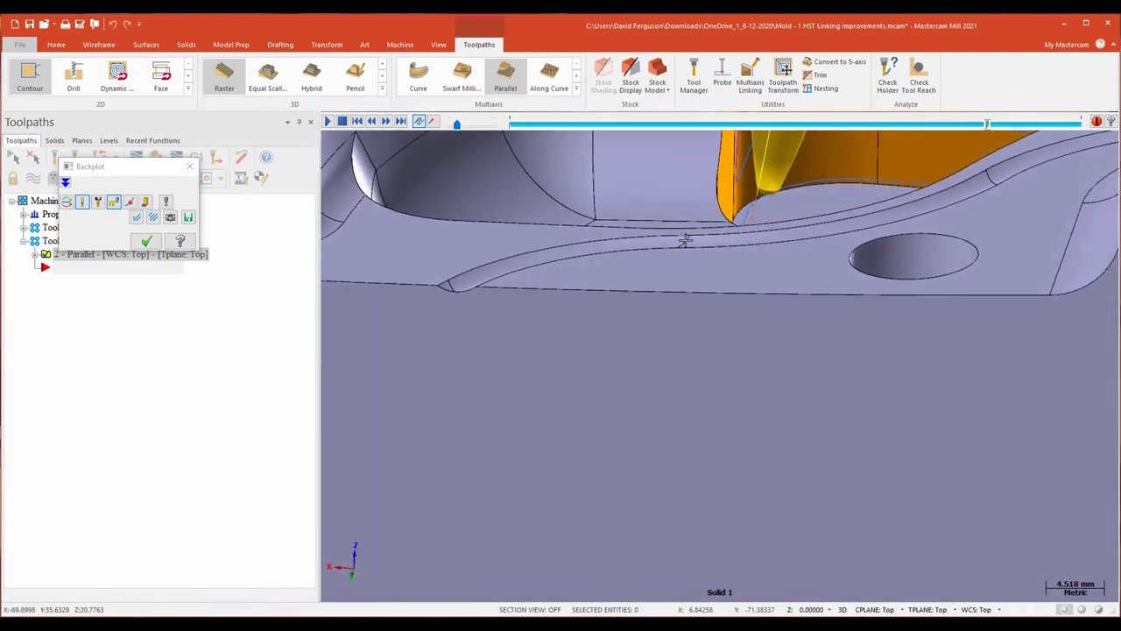
middle_click_drag(793, 206, 440, 105)
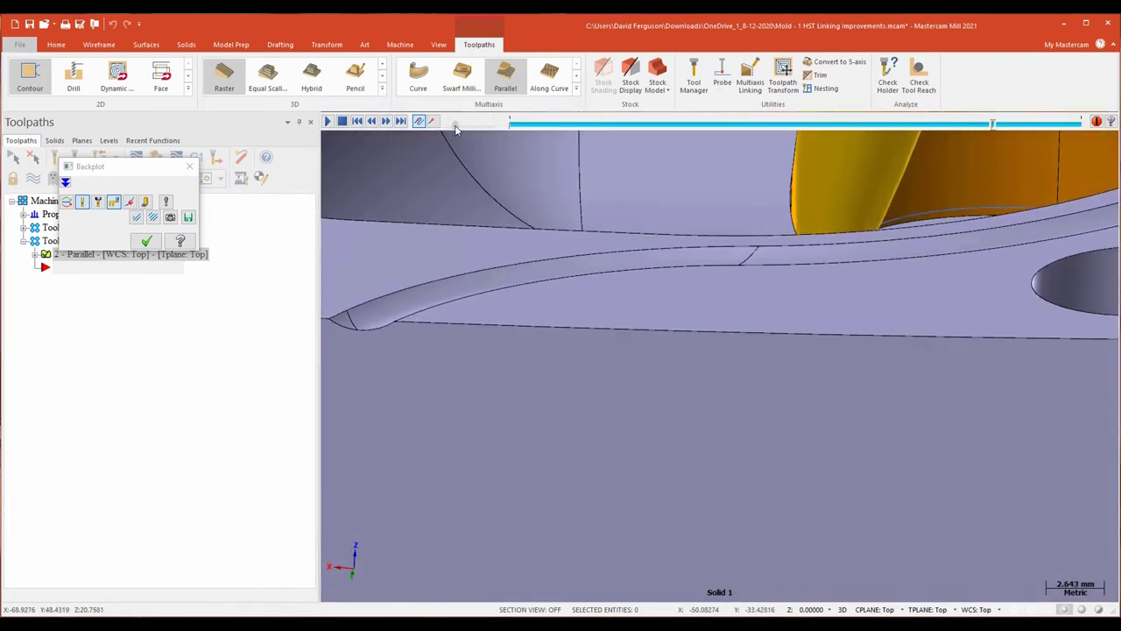
middle_click_drag(743, 219, 767, 225)
left_click(146, 241)
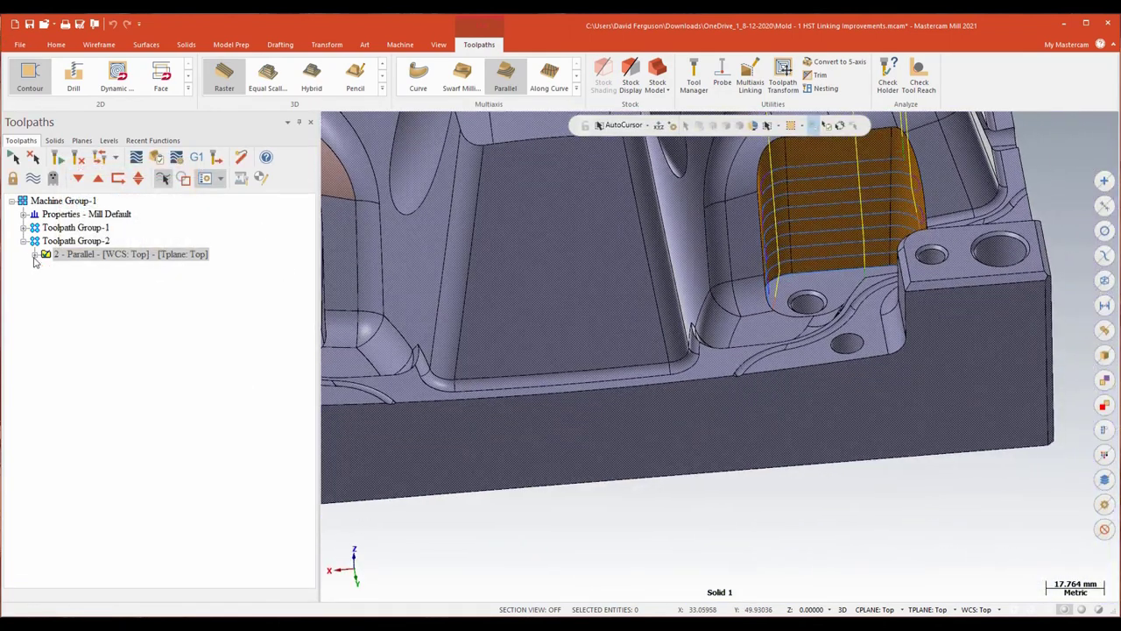
- Reopen the Parallel toolpath's parameters and set the first collision control strategy to Tilt tool with Use side tilt angle
left_click(34, 255)
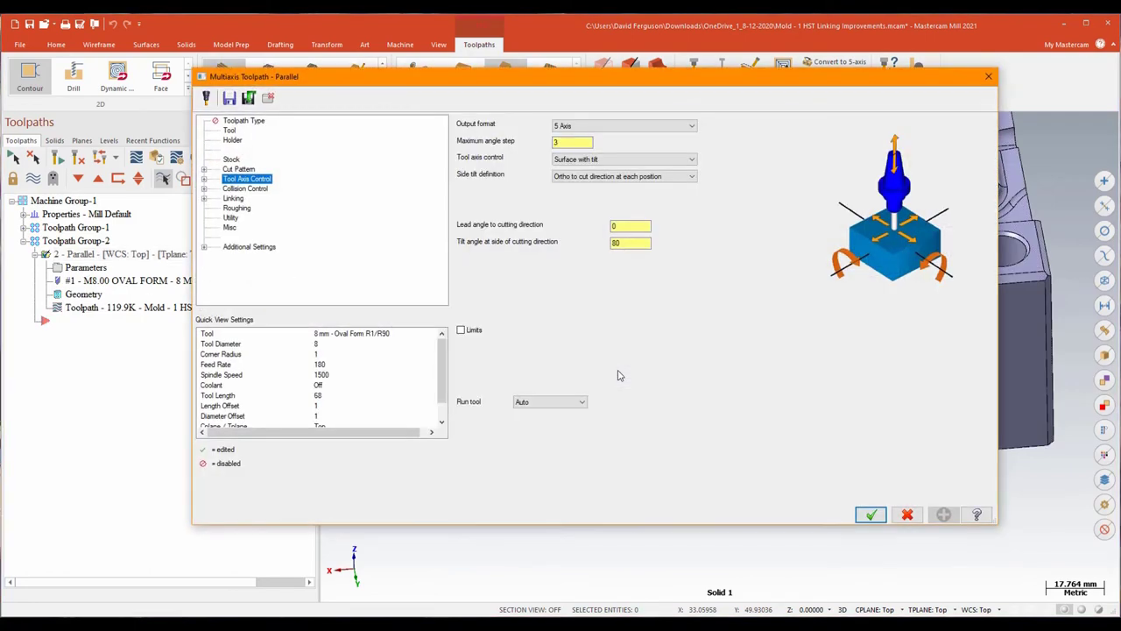
left_click_drag(453, 91, 422, 90)
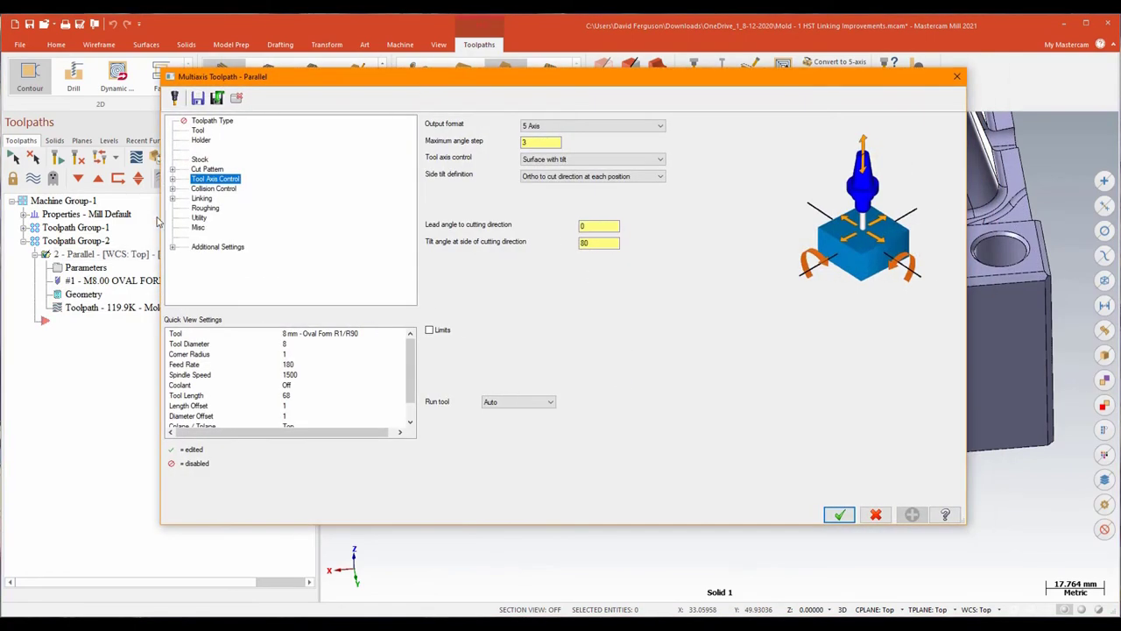
left_click(213, 188)
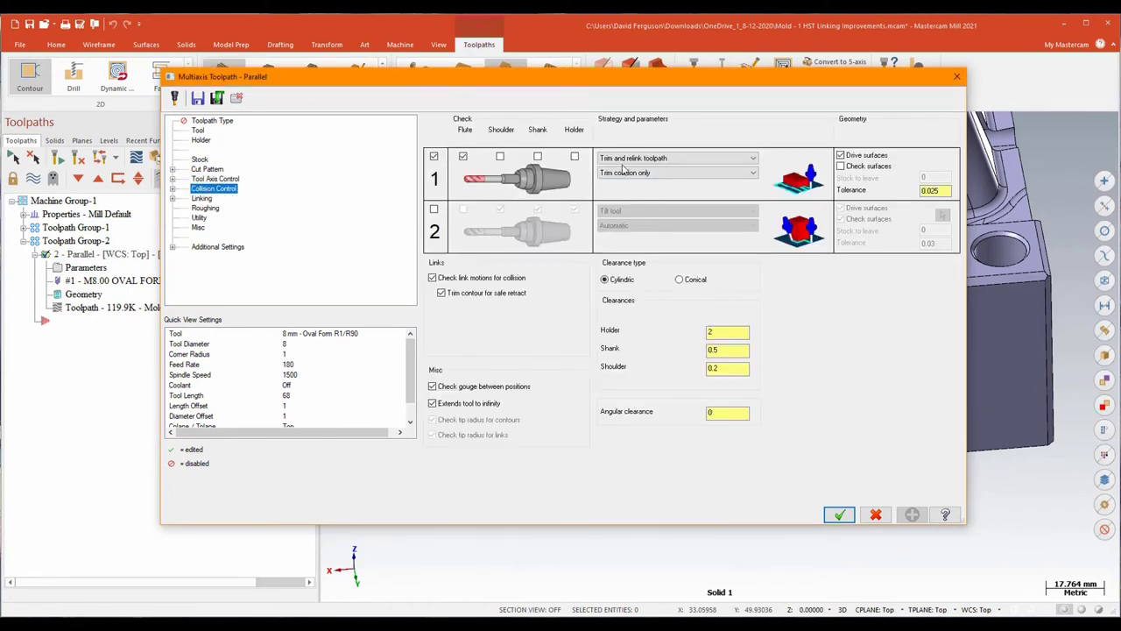
left_click(753, 158)
left_click(711, 183)
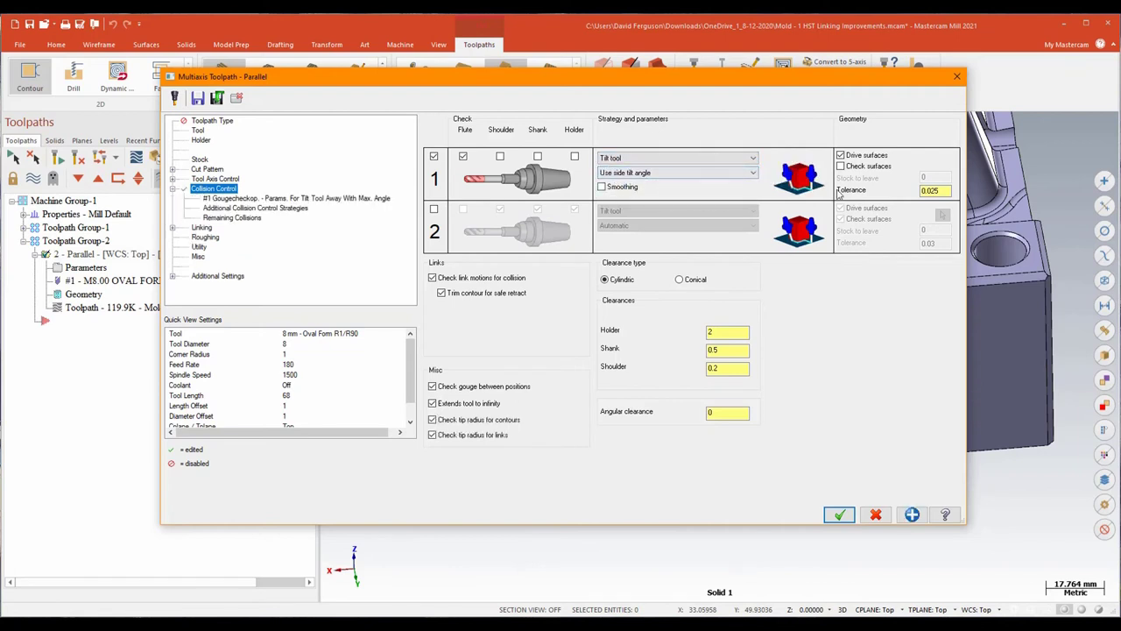
- Add the flat floor face with the two holes as a check surface and regenerate the Parallel toolpath
left_click(943, 163)
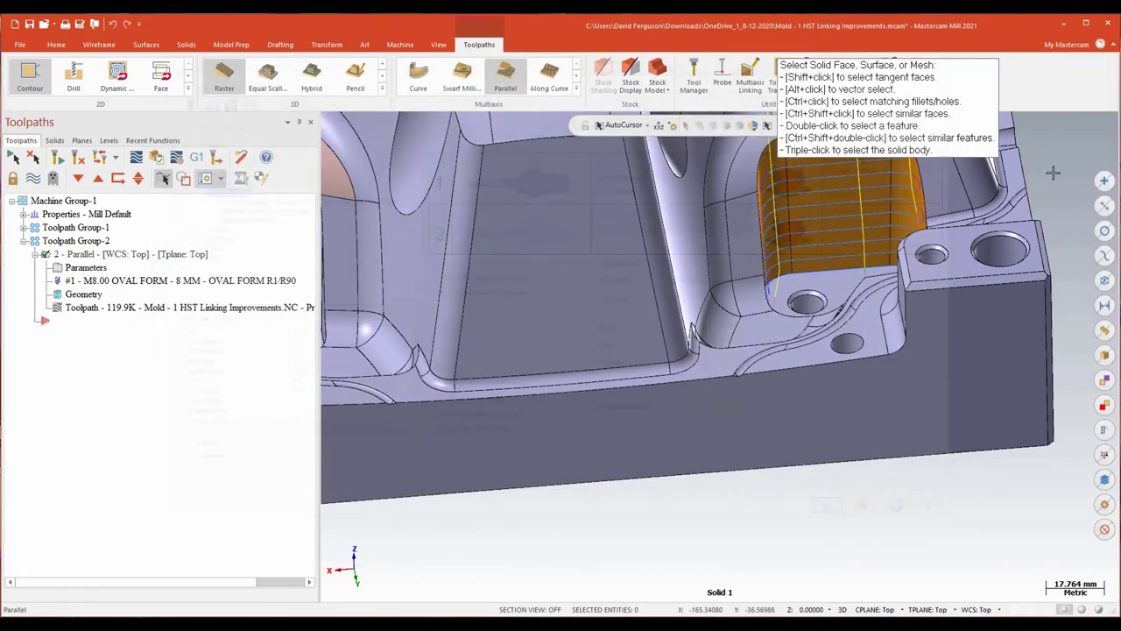
scroll(854, 353, "down", 3)
left_click(854, 353)
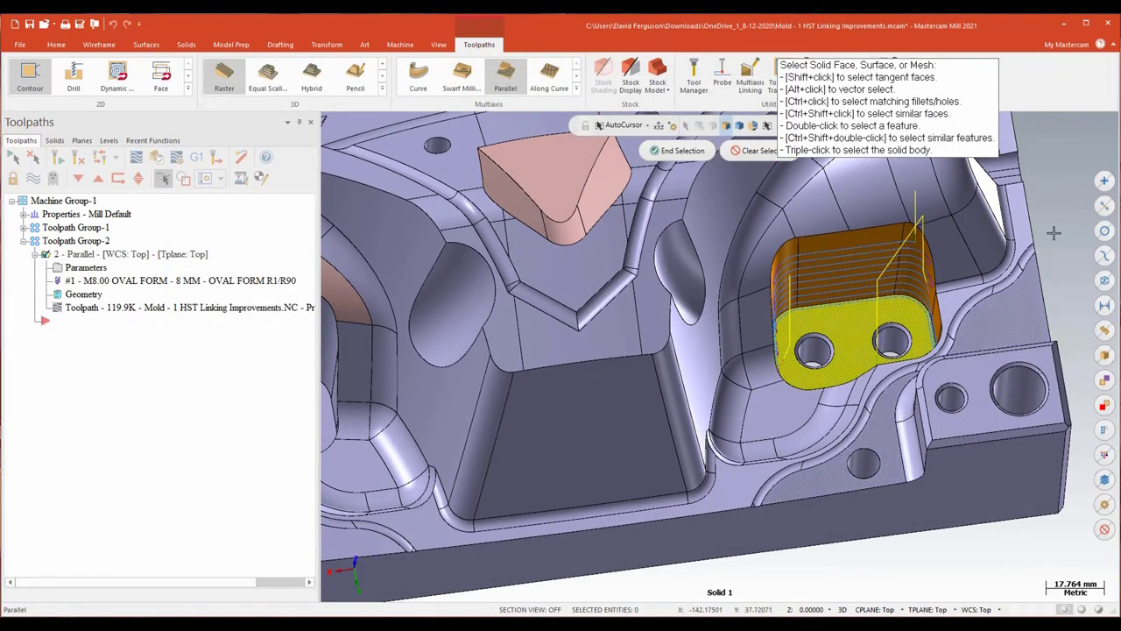
left_click(677, 150)
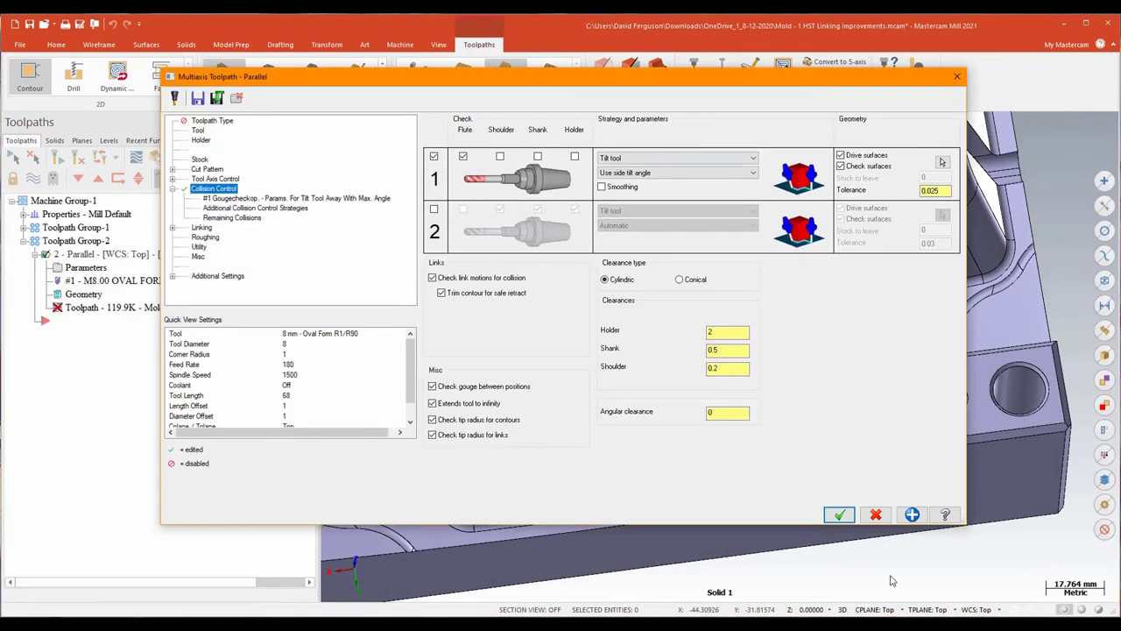
left_click(839, 515)
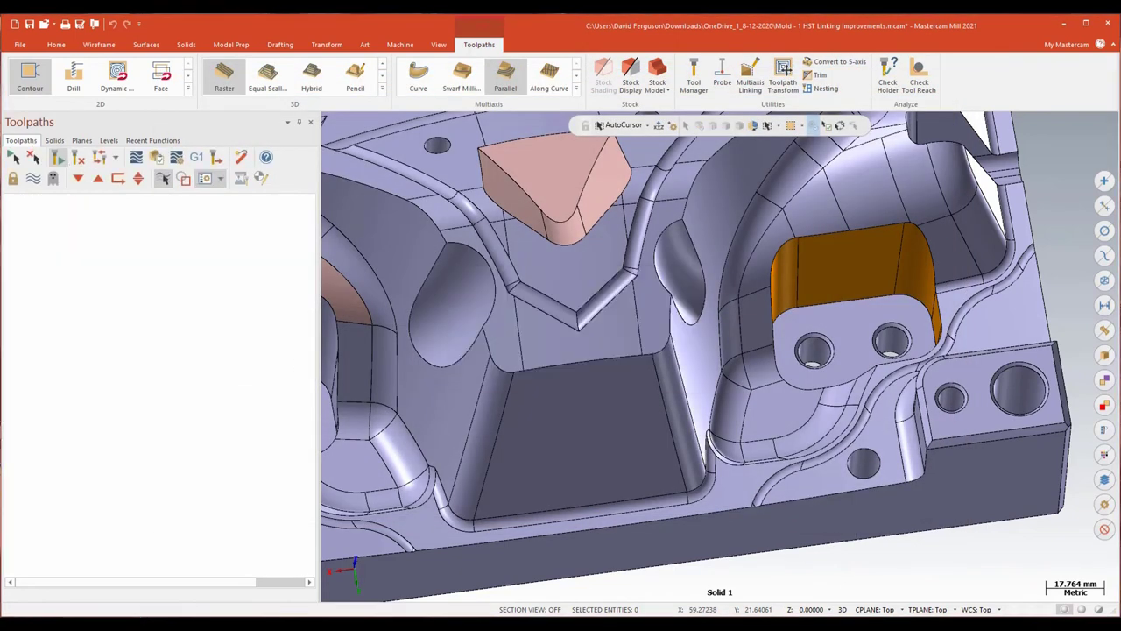
- Backplot the regenerated Parallel toolpath at varying speeds to examine how the tool tilts along the lowest pass
scroll(811, 321, "up", 5)
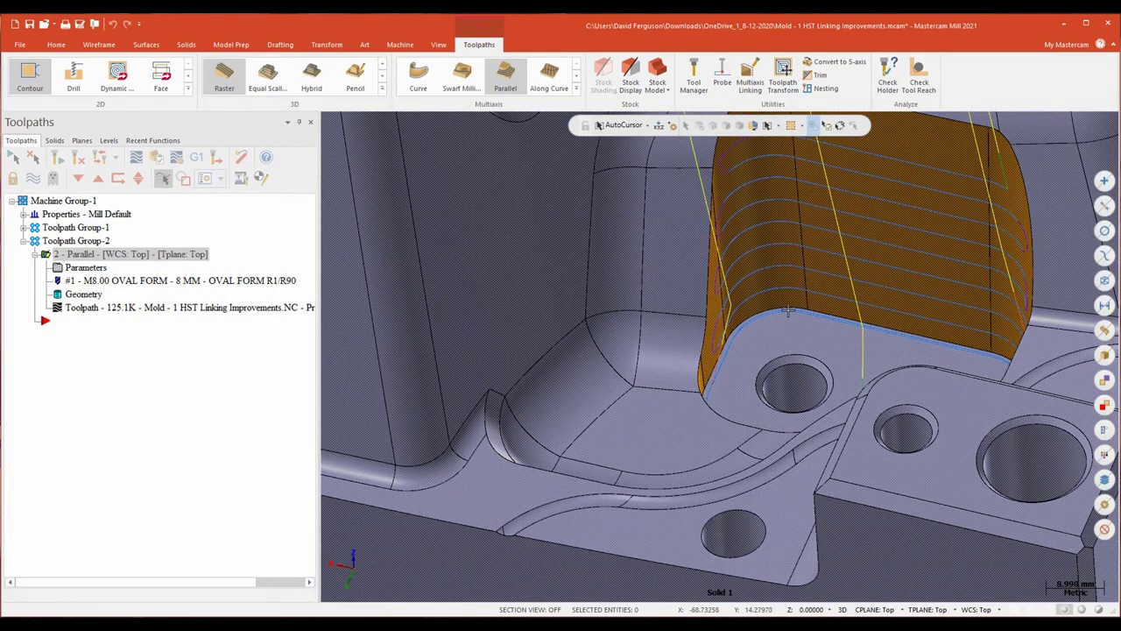
middle_click_drag(788, 310, 778, 309)
left_click(137, 158)
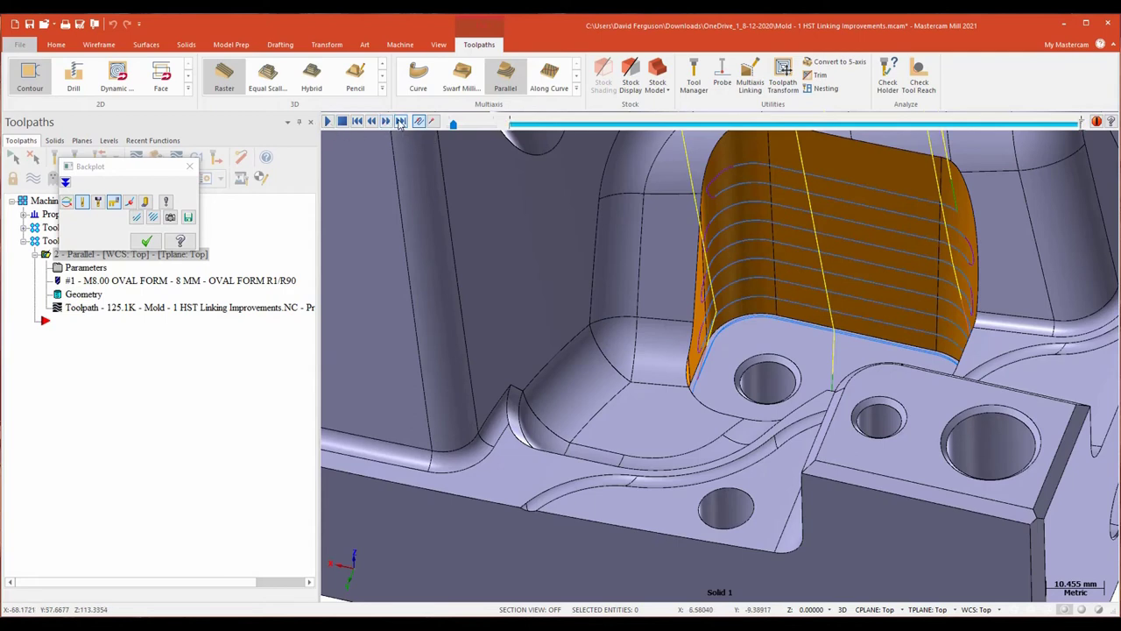
left_click(328, 122)
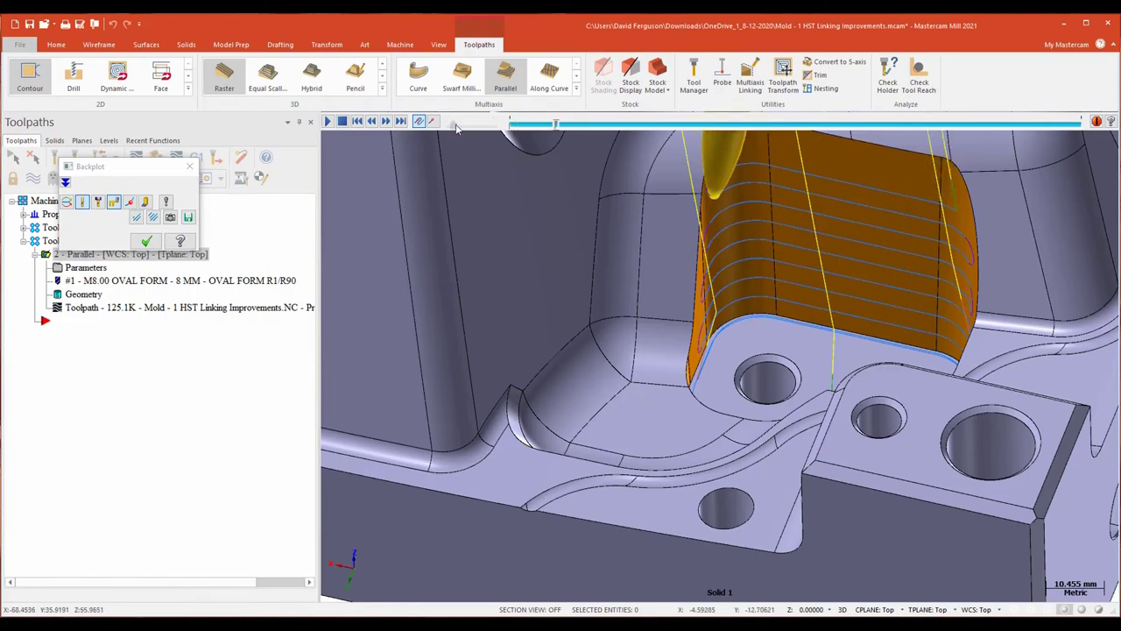
left_click_drag(453, 124, 497, 125)
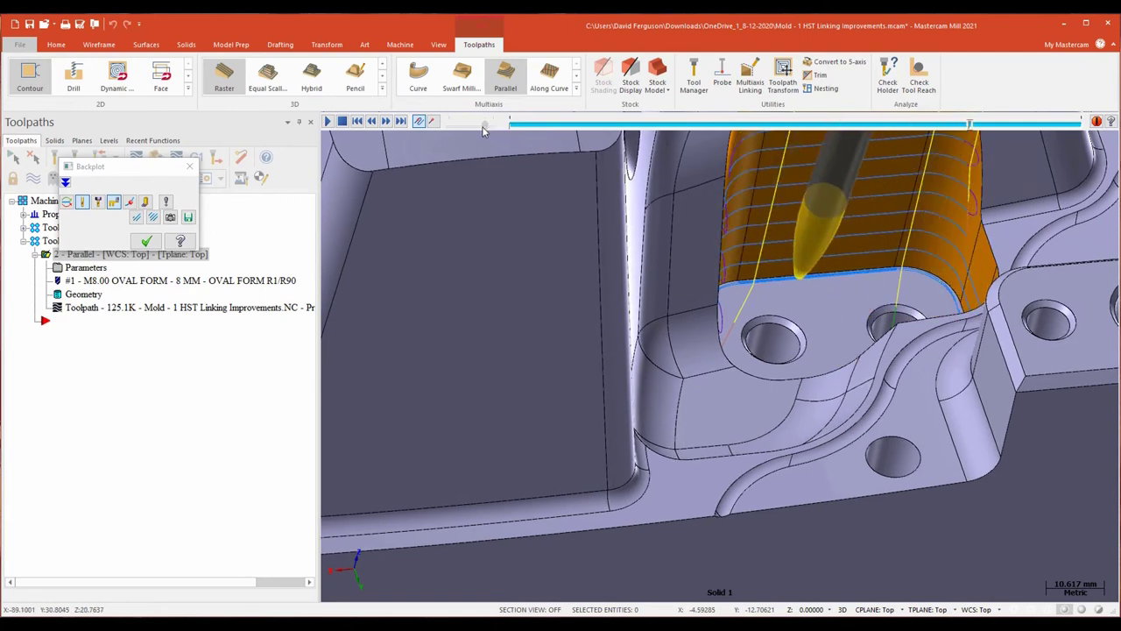
left_click_drag(495, 128, 451, 129)
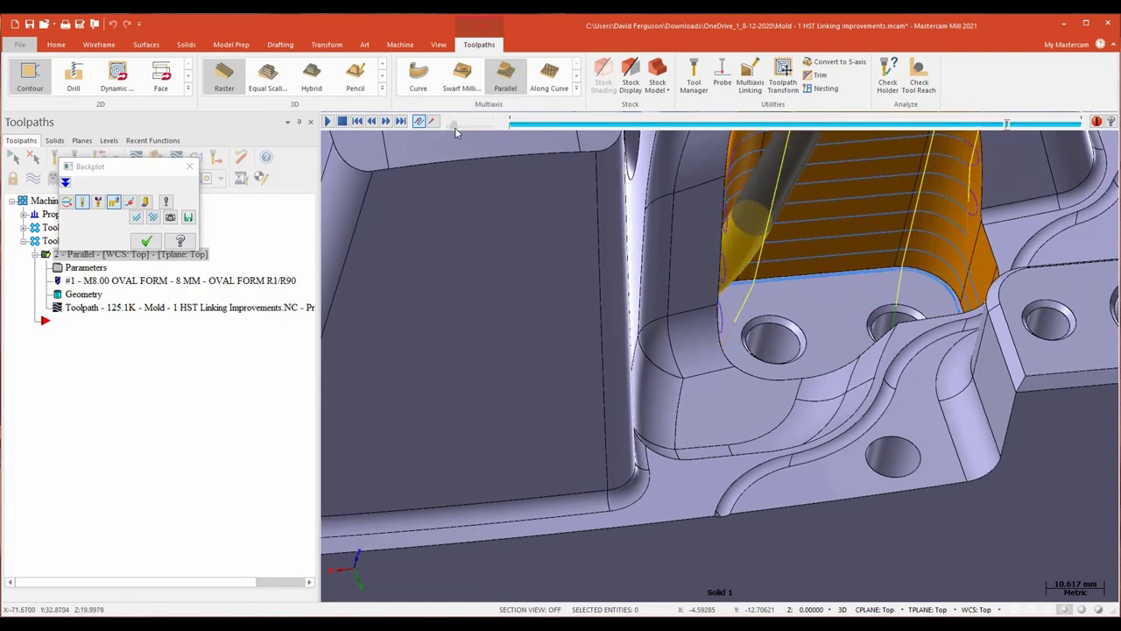
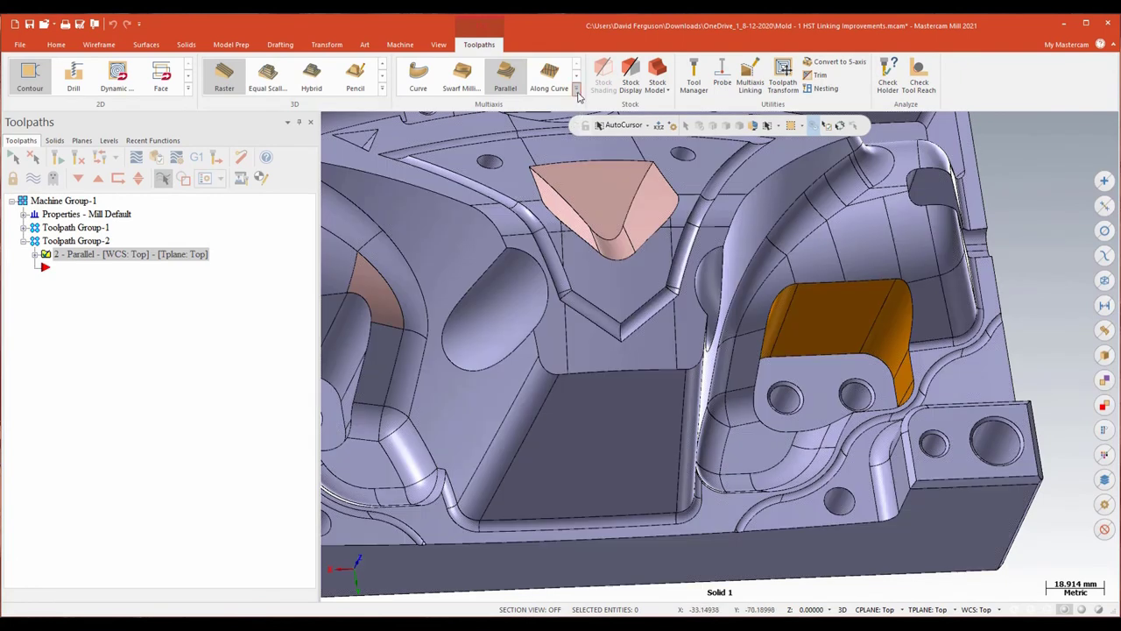
- Create a multiaxis Pocketing toolpath using the 8 mm Oval Form R1/R90 tool
left_click(577, 90)
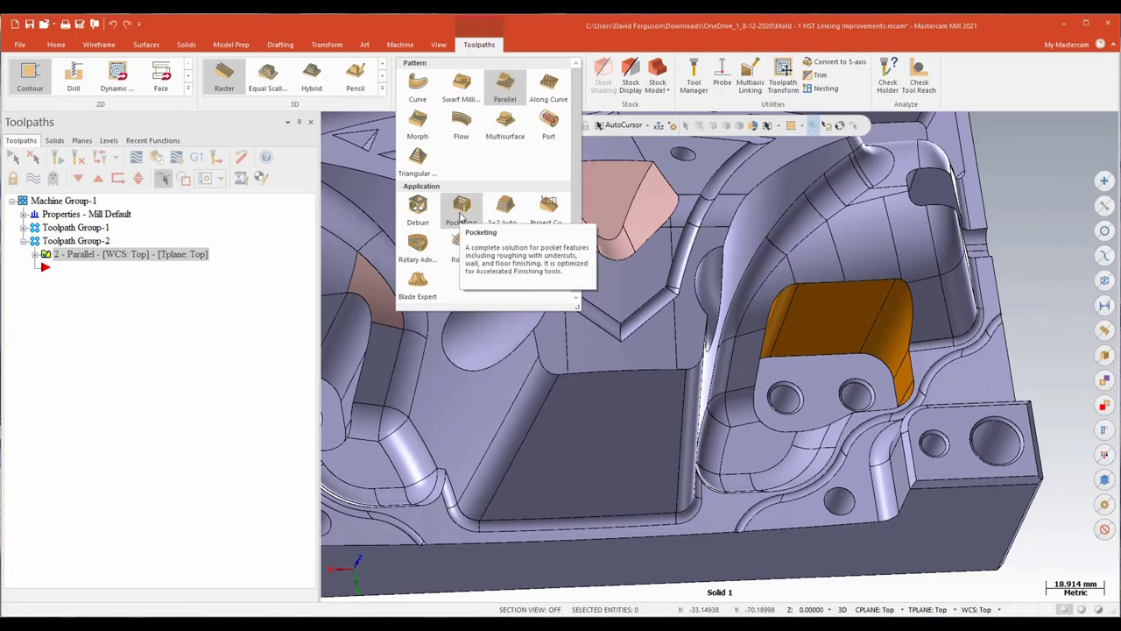
left_click(459, 213)
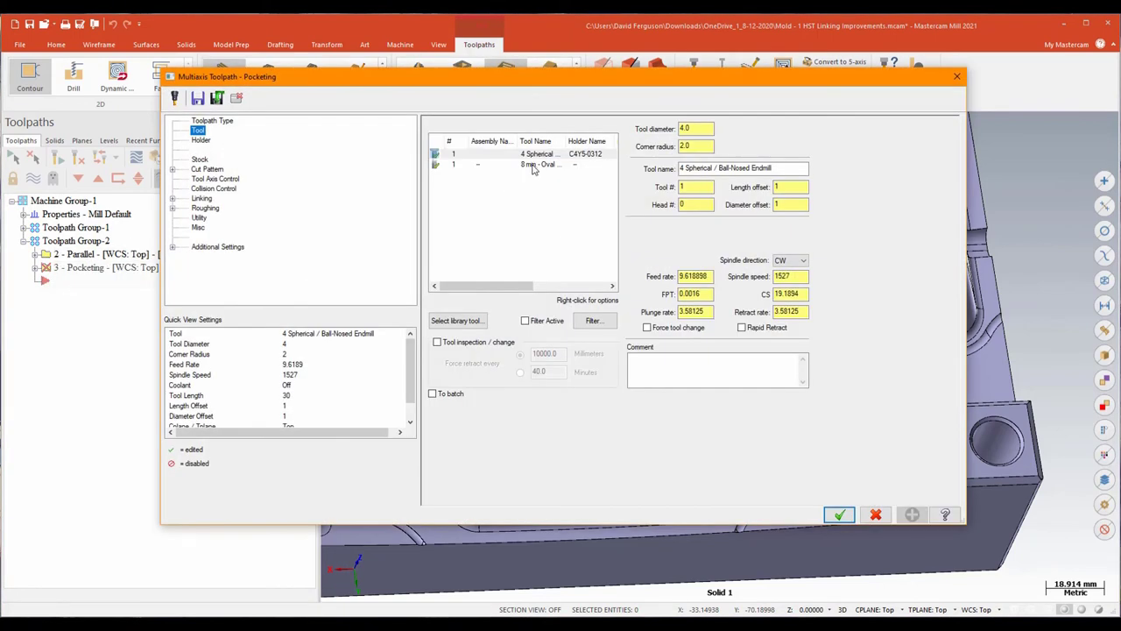
left_click(533, 166)
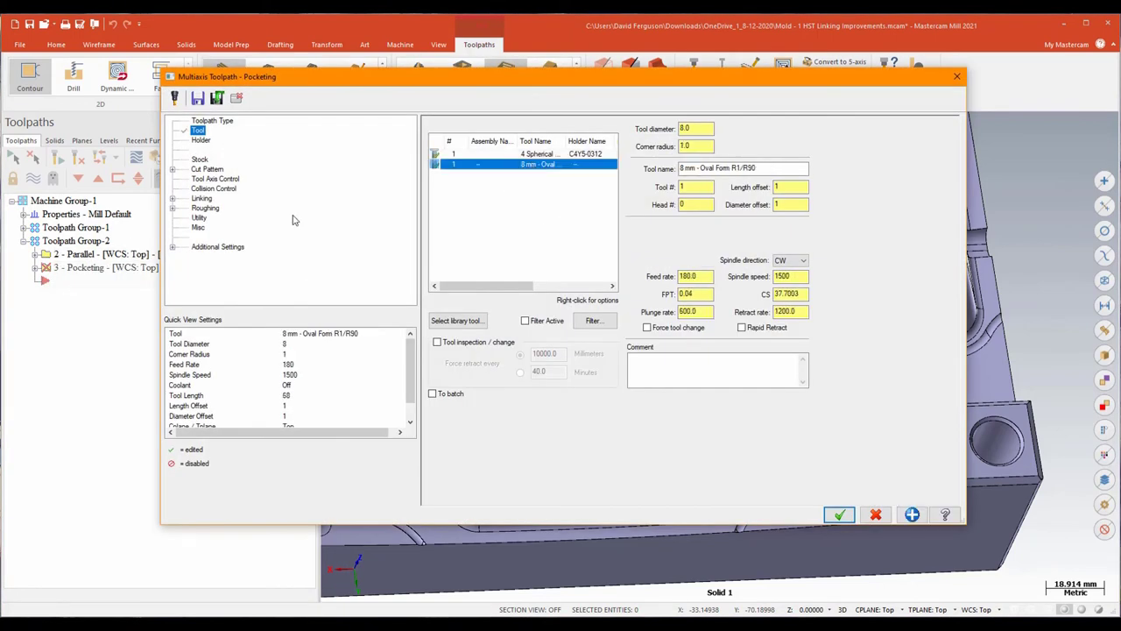
- Turn off the stock definition for the Pocketing toolpath and set the cut pattern's machining type to Wall finishing
left_click(207, 170)
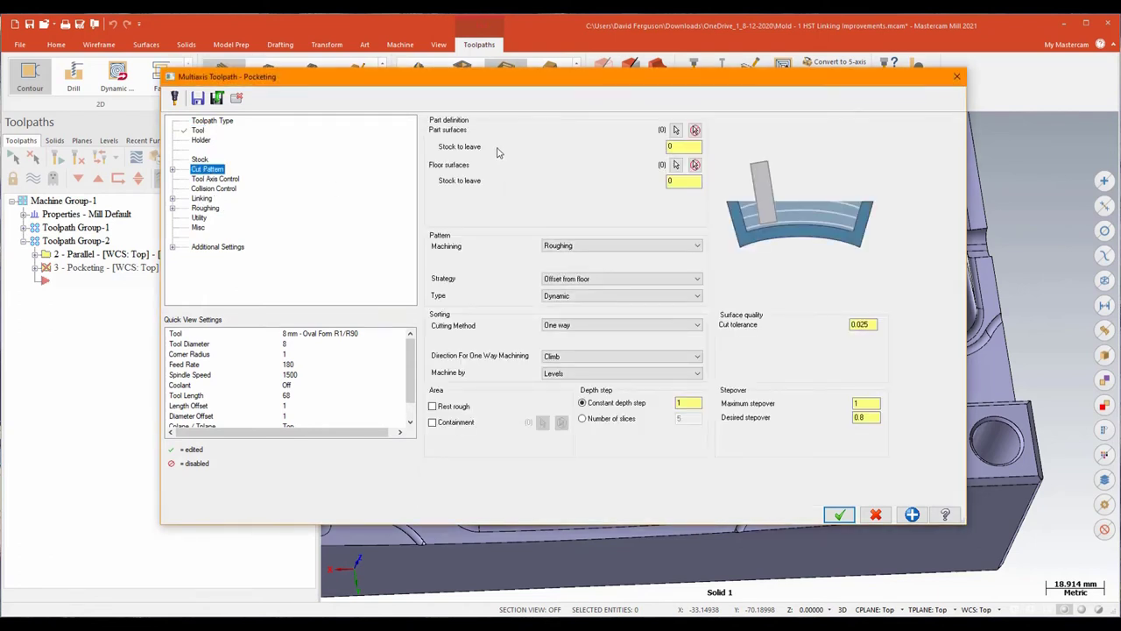
left_click(200, 159)
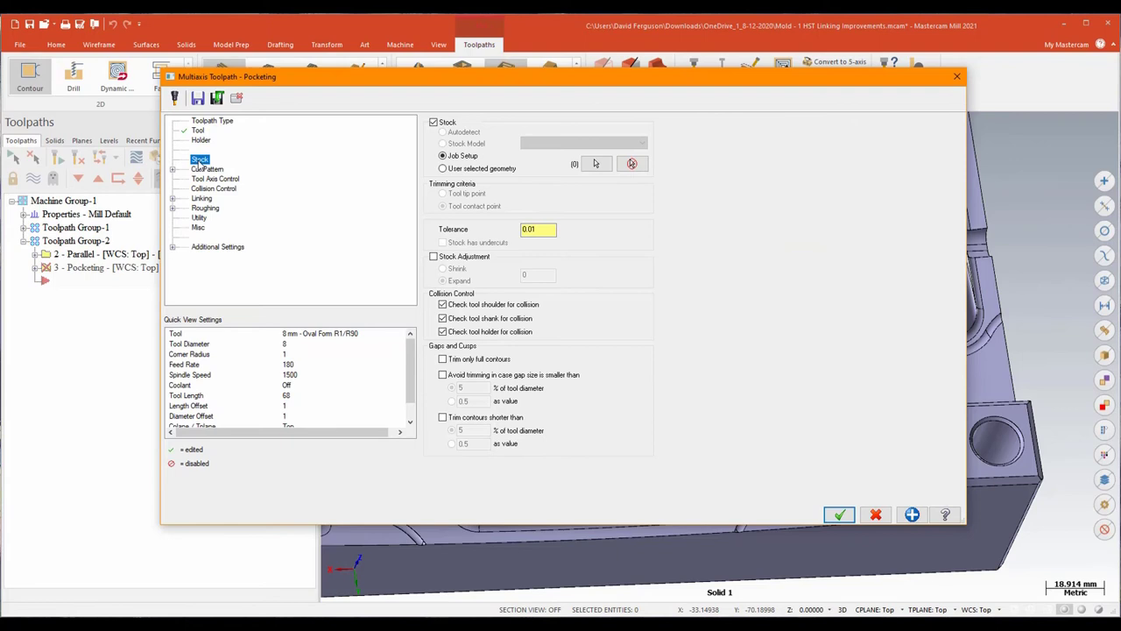
left_click(433, 122)
left_click(207, 169)
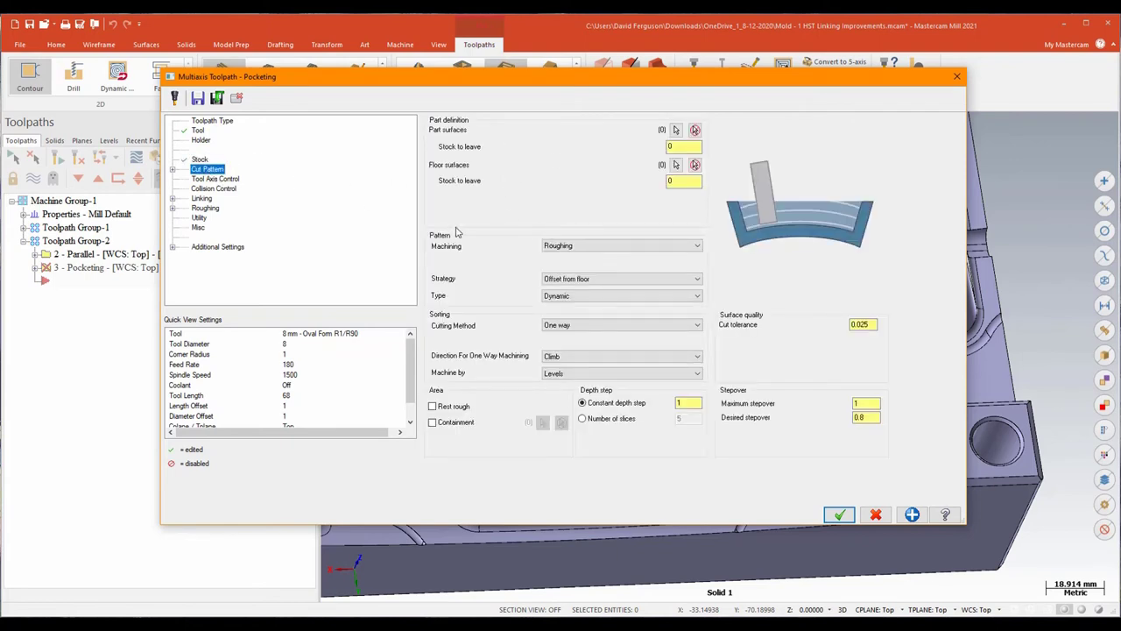
left_click(696, 248)
left_click(659, 275)
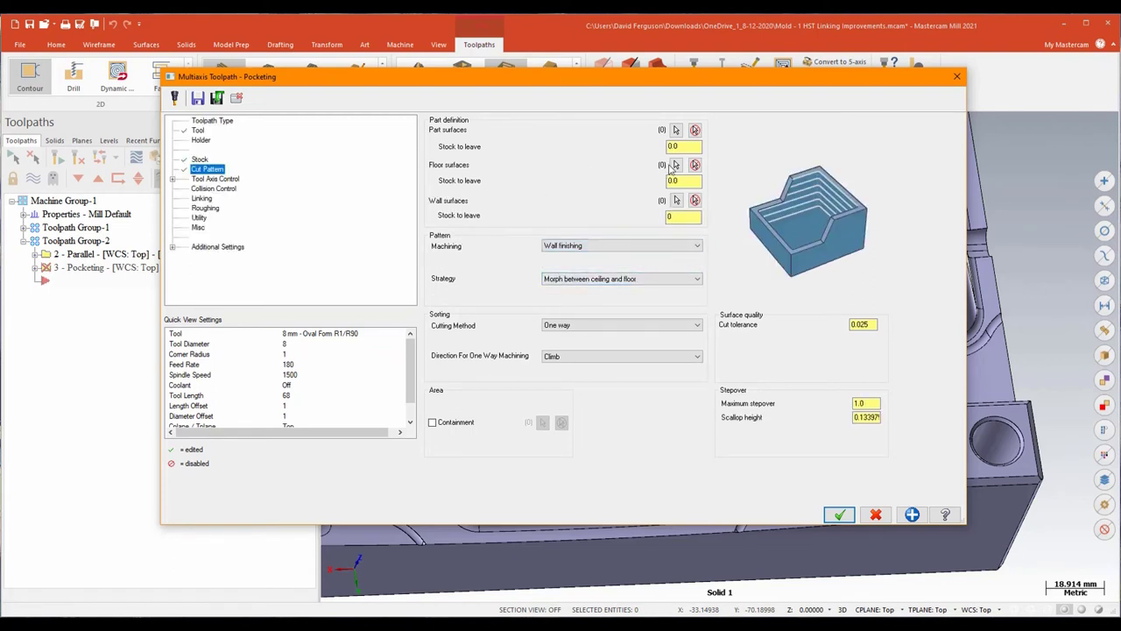
- Define the flat face with two holes as the floor surface and the orange pocket wall faces as the wall surfaces
left_click(675, 166)
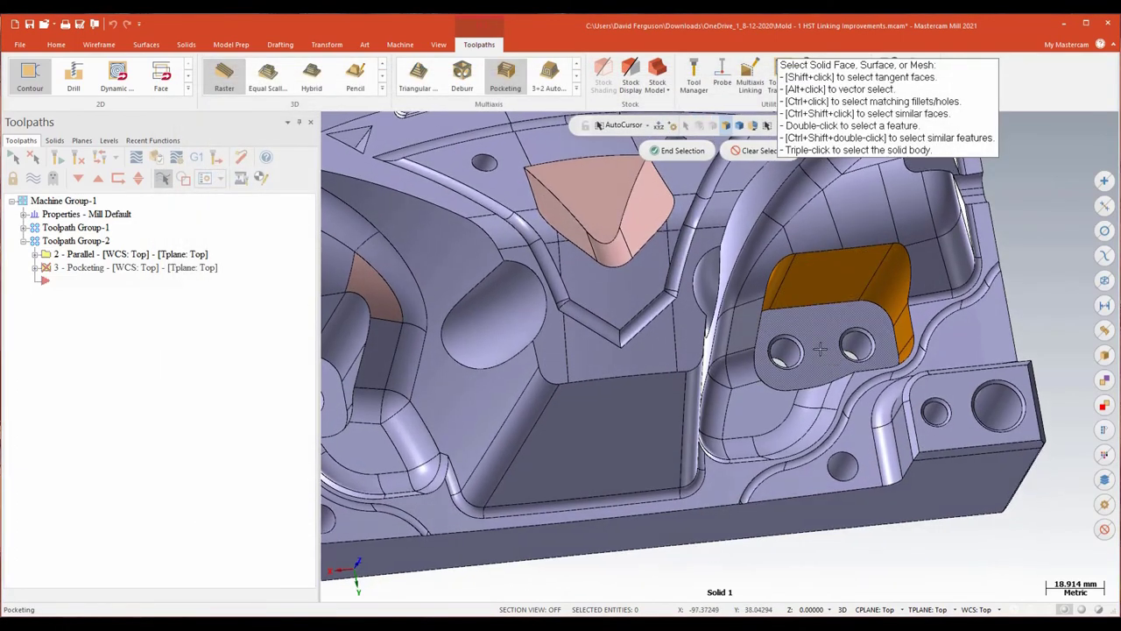
left_click(678, 150)
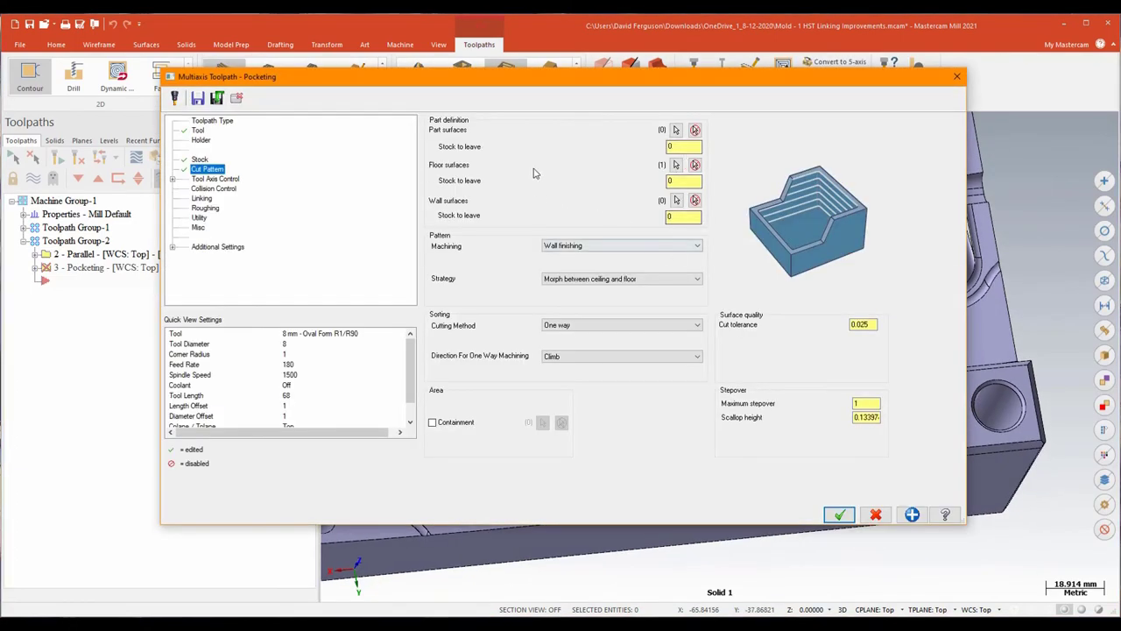
left_click(676, 201)
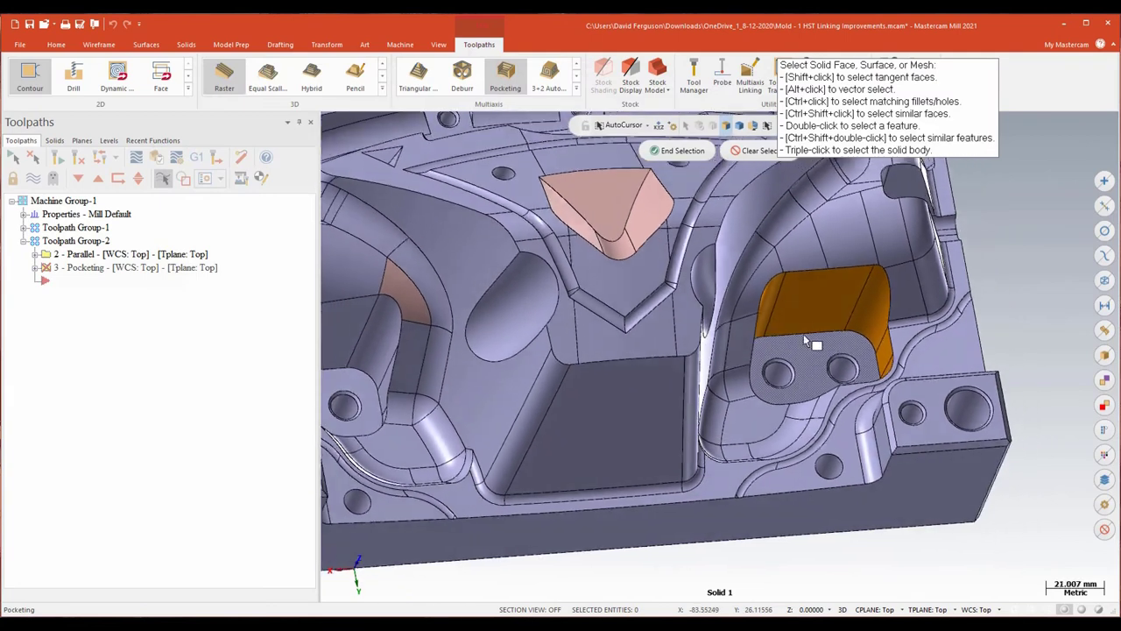
left_click(815, 309)
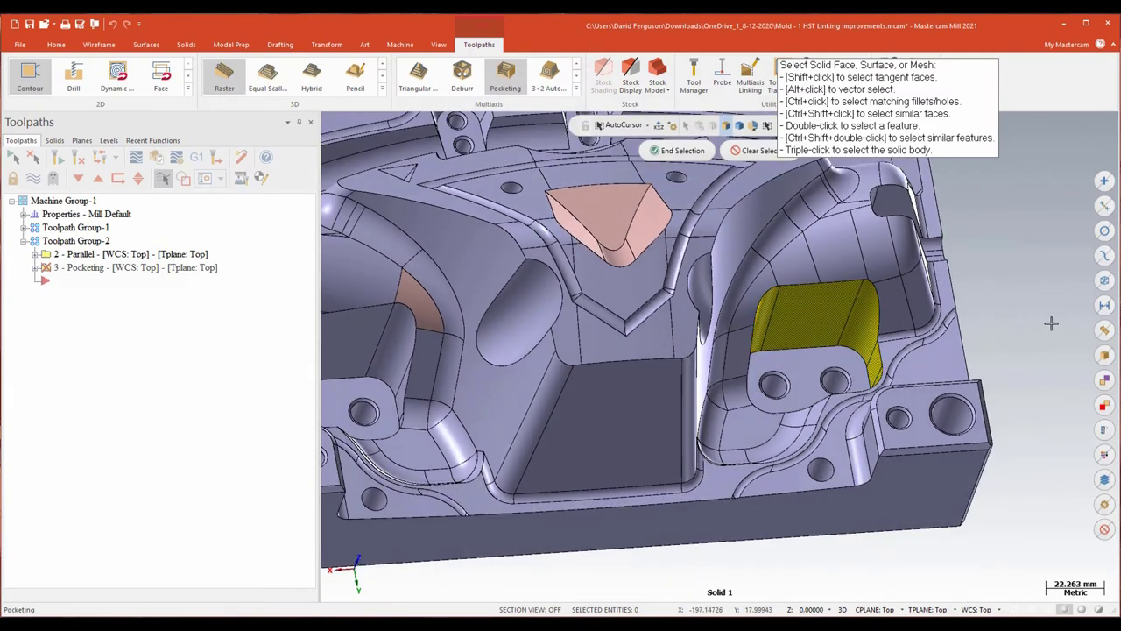
left_click(682, 151)
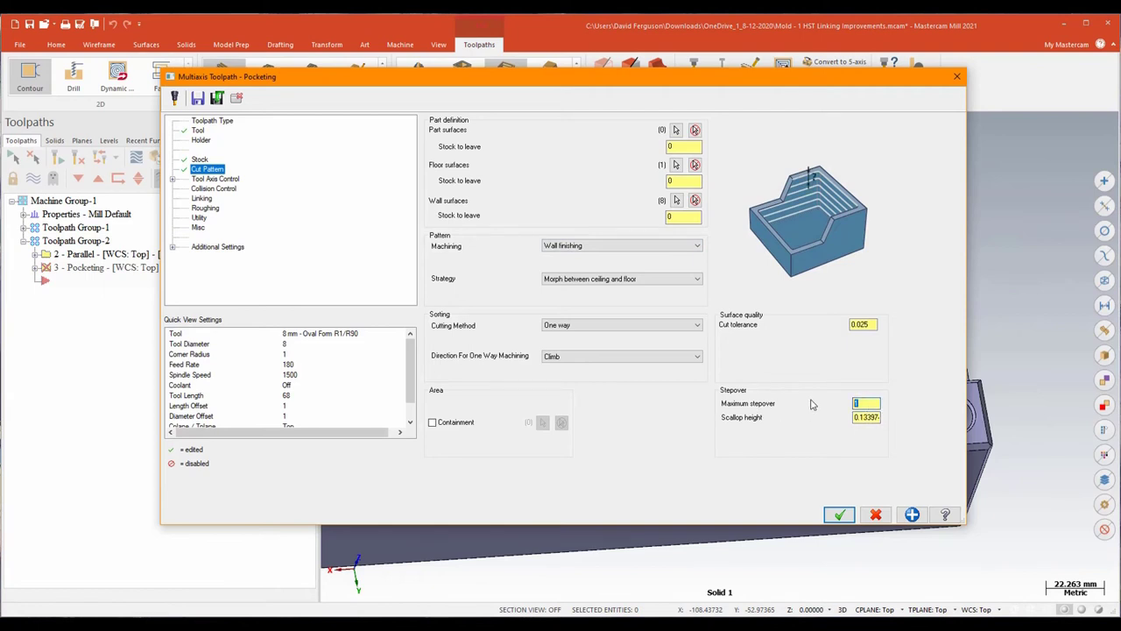
- Set the Pocketing cut pattern's maximum stepover to 5.0 and its strategy to Parallel
key("Tab")
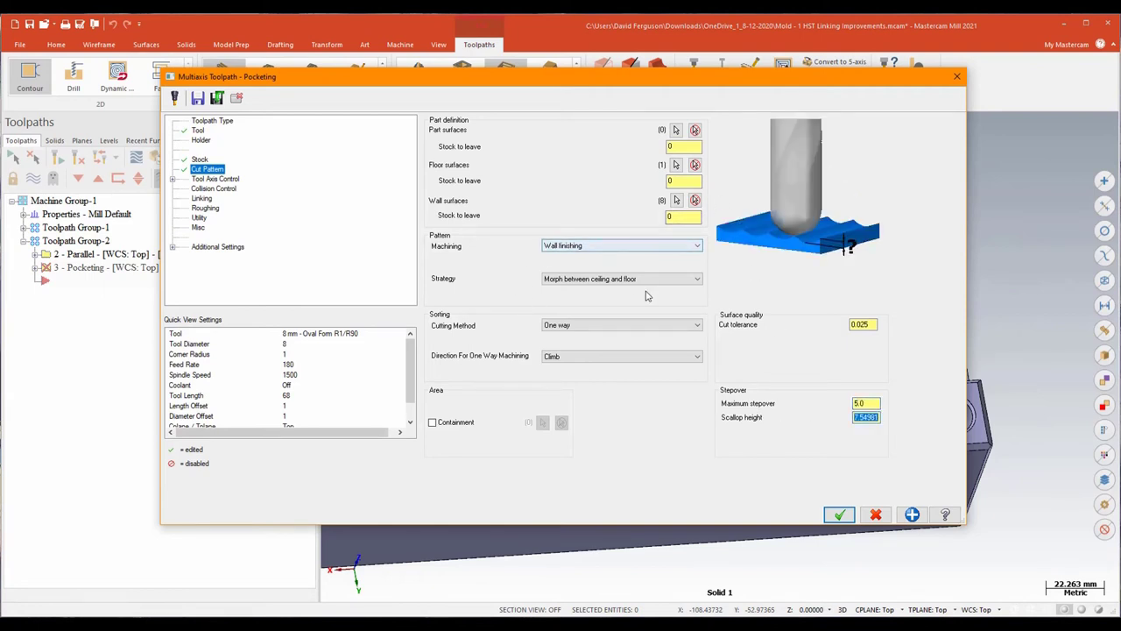
left_click(698, 279)
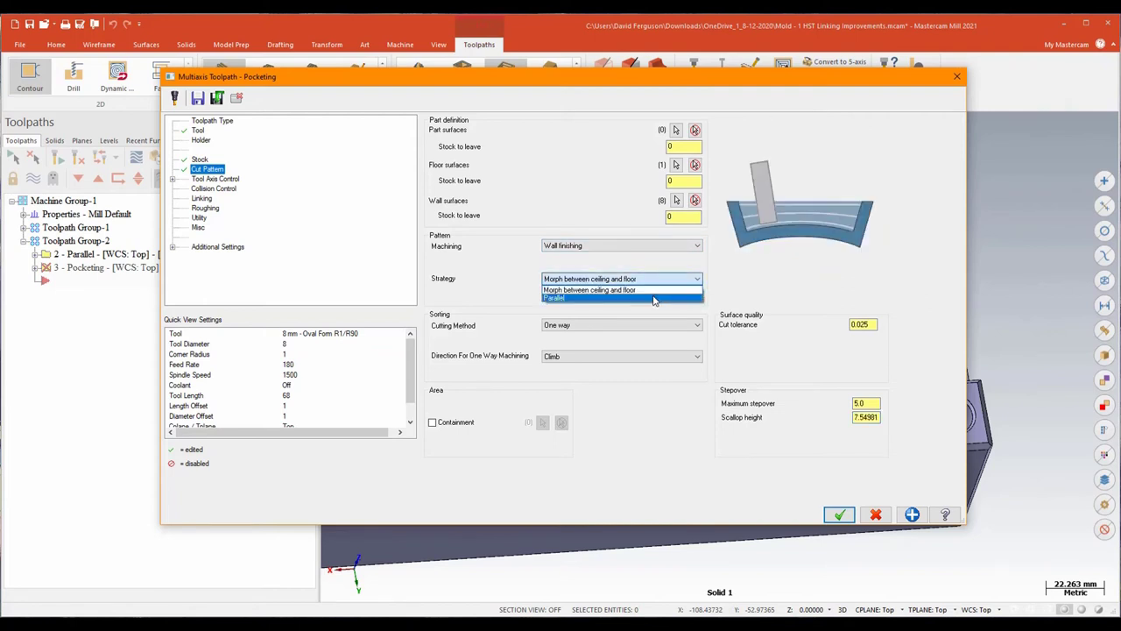
left_click(653, 298)
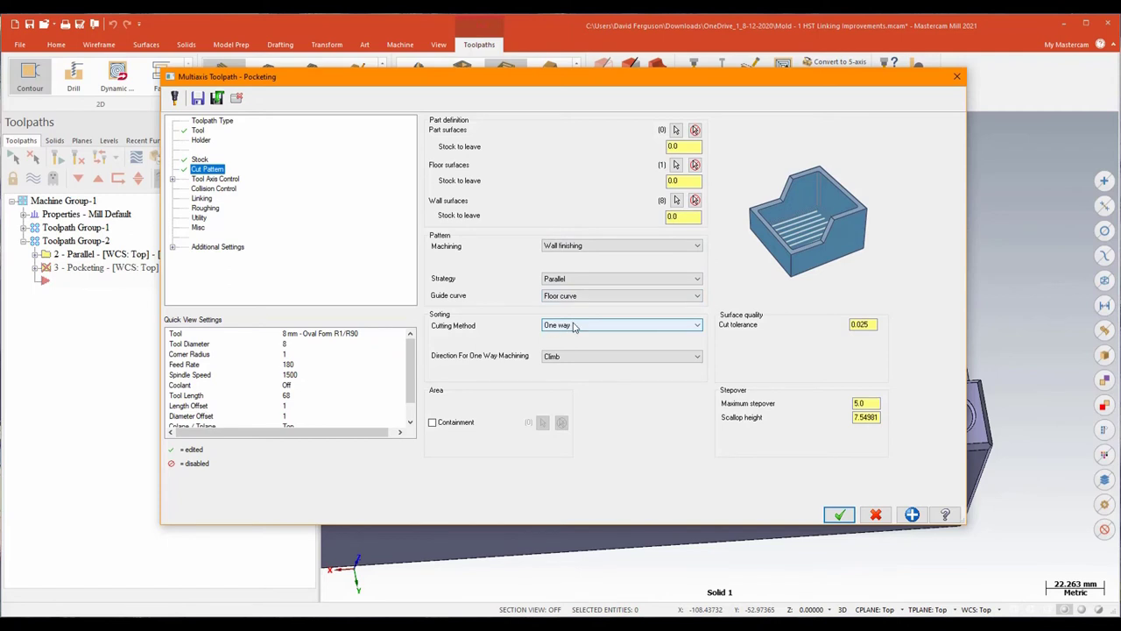
- Set the minimum contact point of the tool axis control to 5.0 % and generate the Pocketing toolpath
left_click(220, 180)
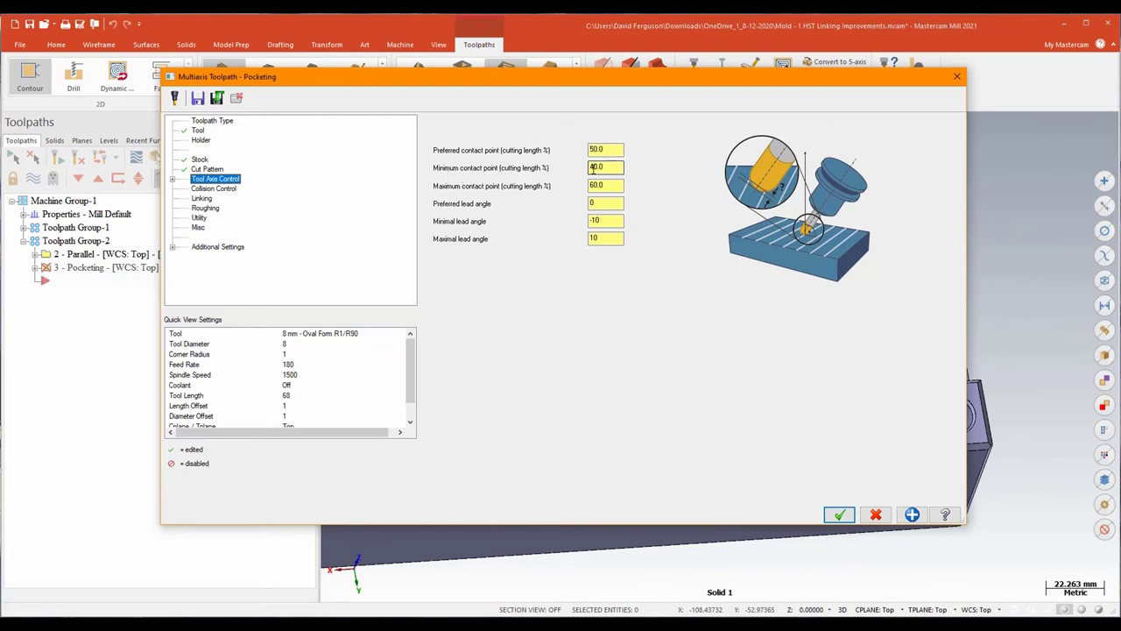
left_click_drag(603, 172, 489, 176)
left_click(221, 190)
left_click(200, 200)
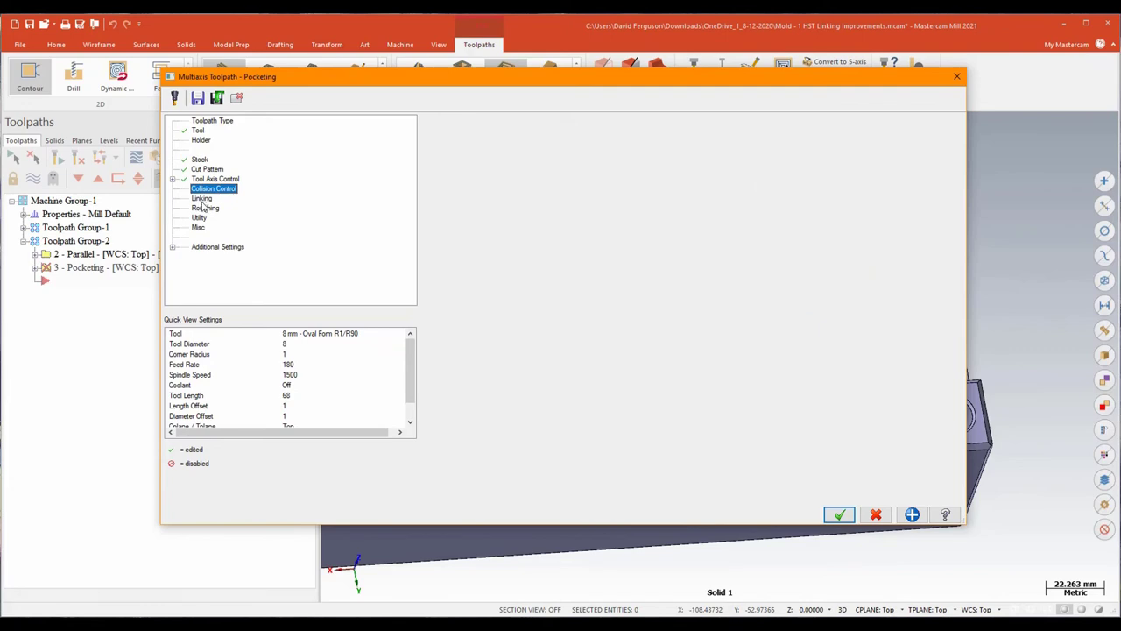
left_click(226, 178)
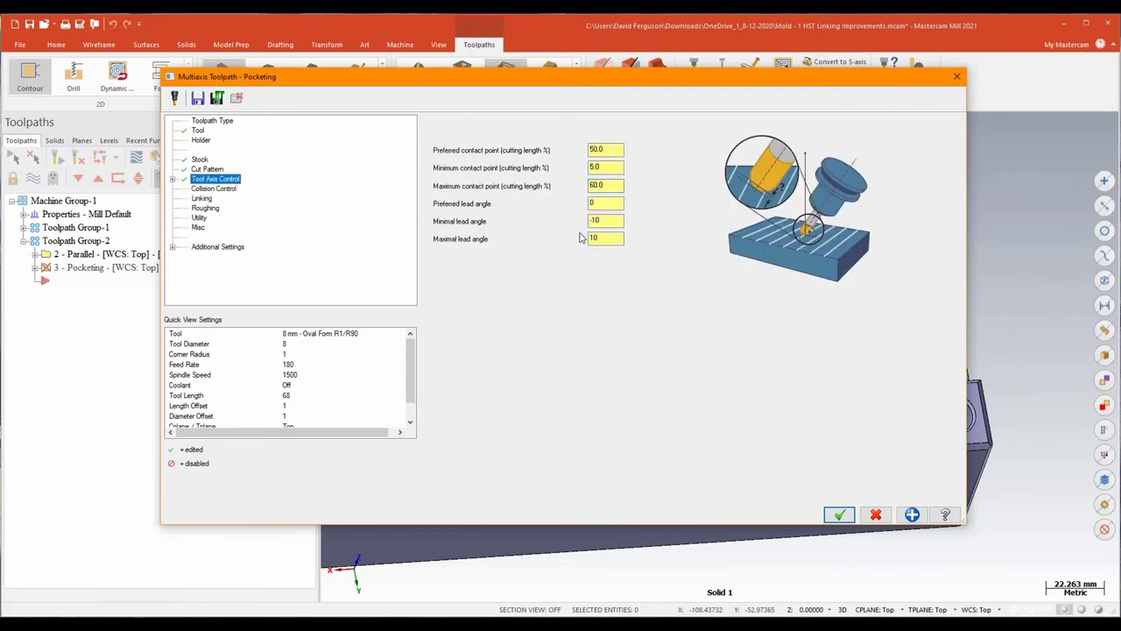
left_click(838, 515)
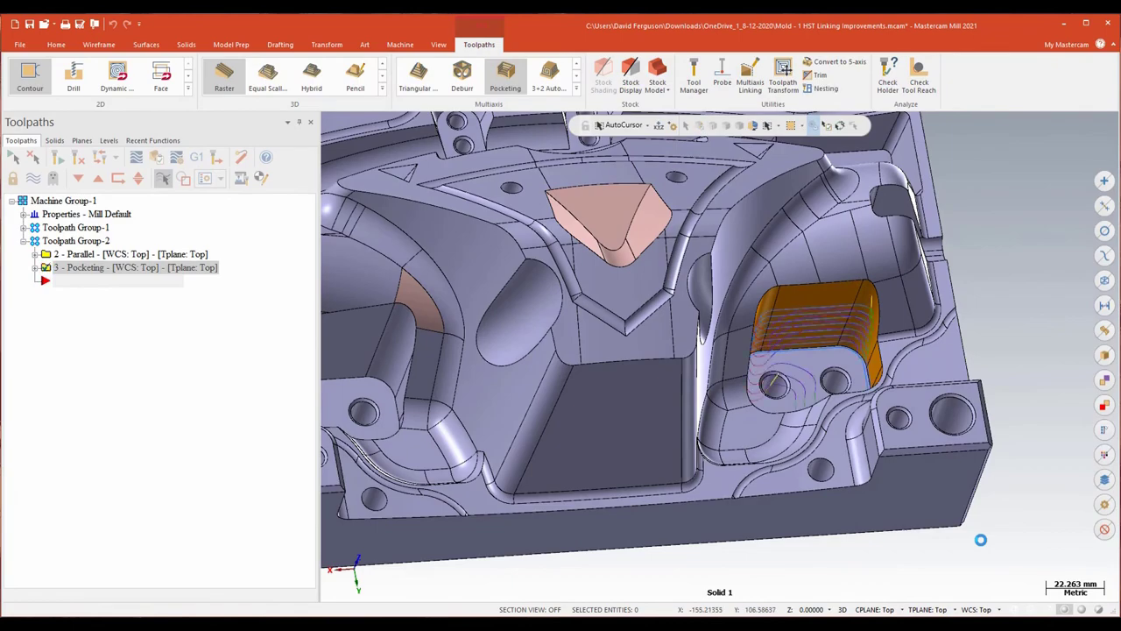
- Backplot the Pocketing toolpath at varying speeds to examine the tool's tilt along the walls and close to the floor
scroll(980, 540, "up", 4)
middle_click_drag(980, 539, 815, 464)
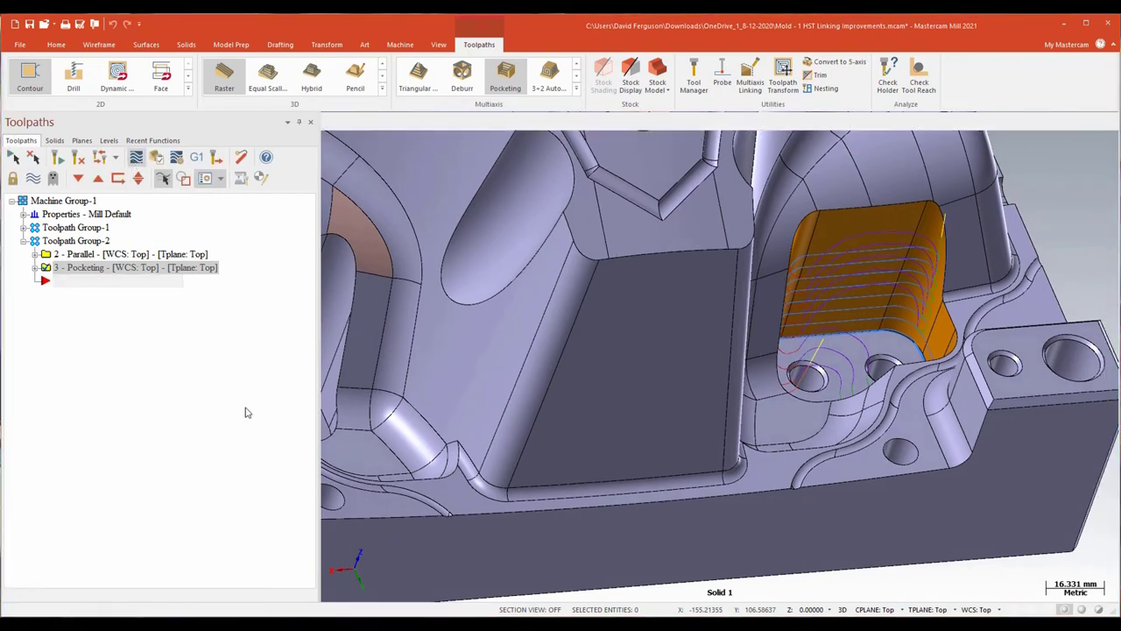
key("alt+t")
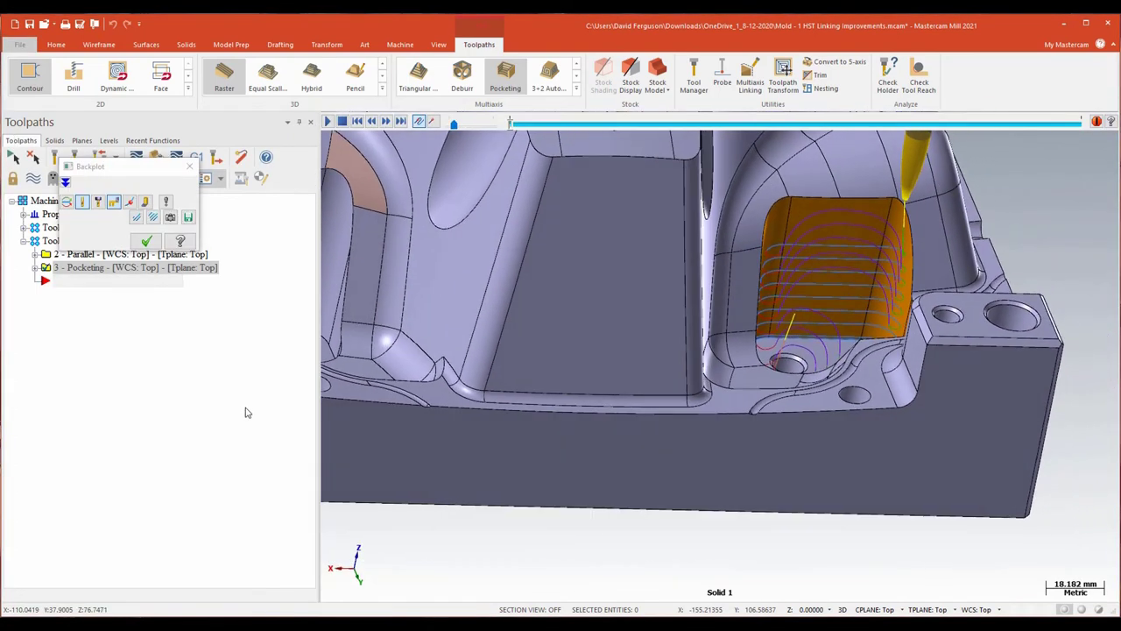
left_click(327, 121)
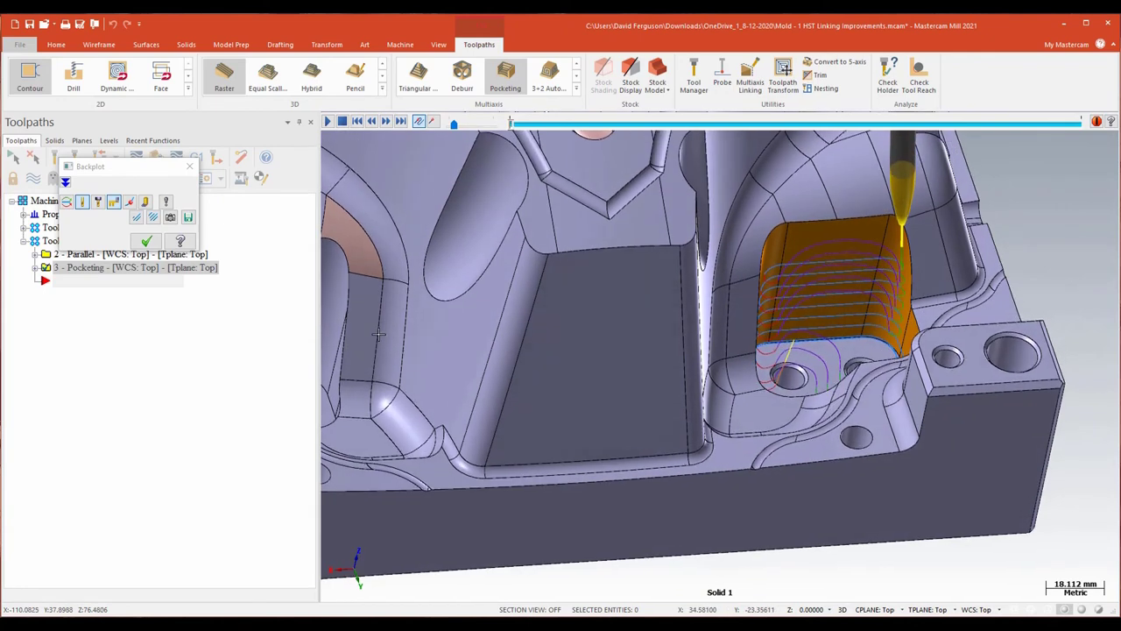
left_click_drag(454, 126, 479, 129)
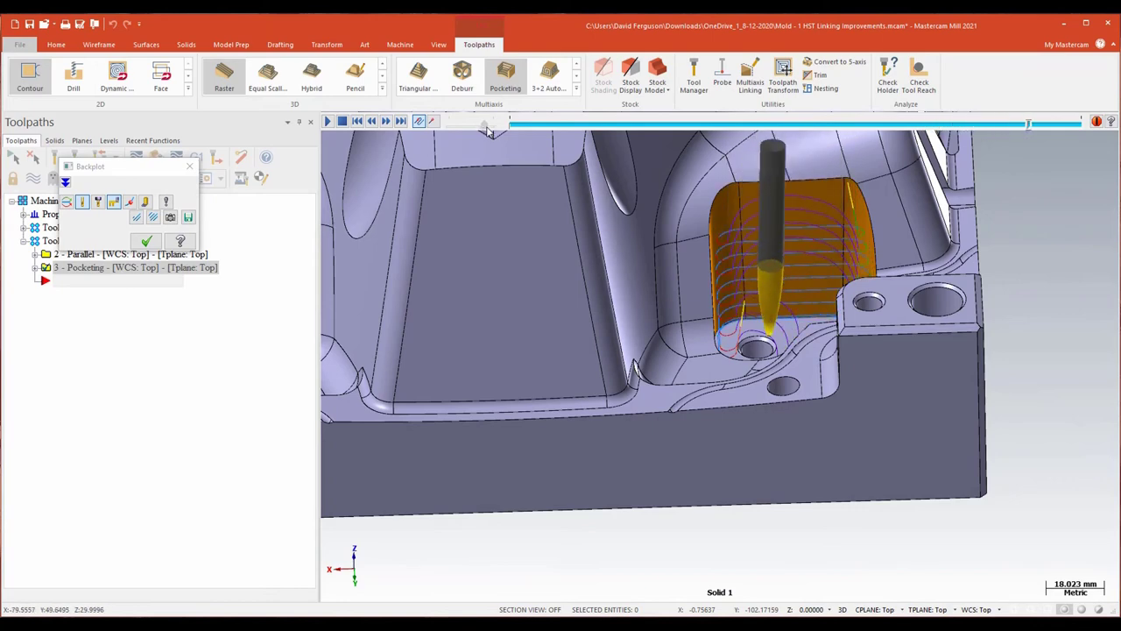
left_click_drag(488, 130, 463, 130)
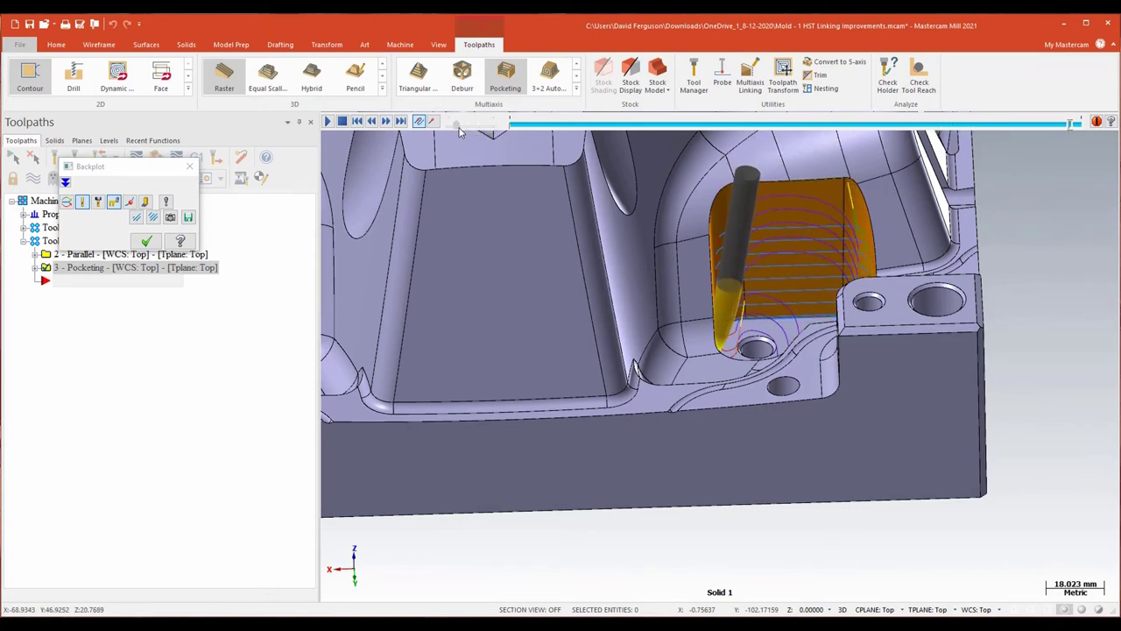
scroll(665, 220, "up", 5)
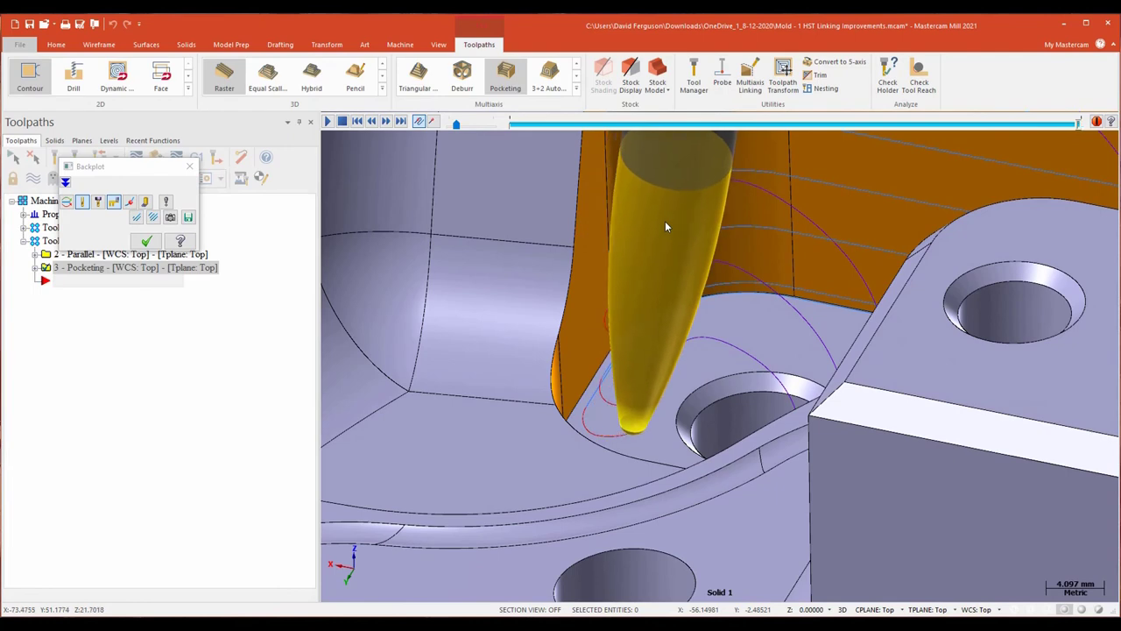
middle_click_drag(665, 220, 393, 186)
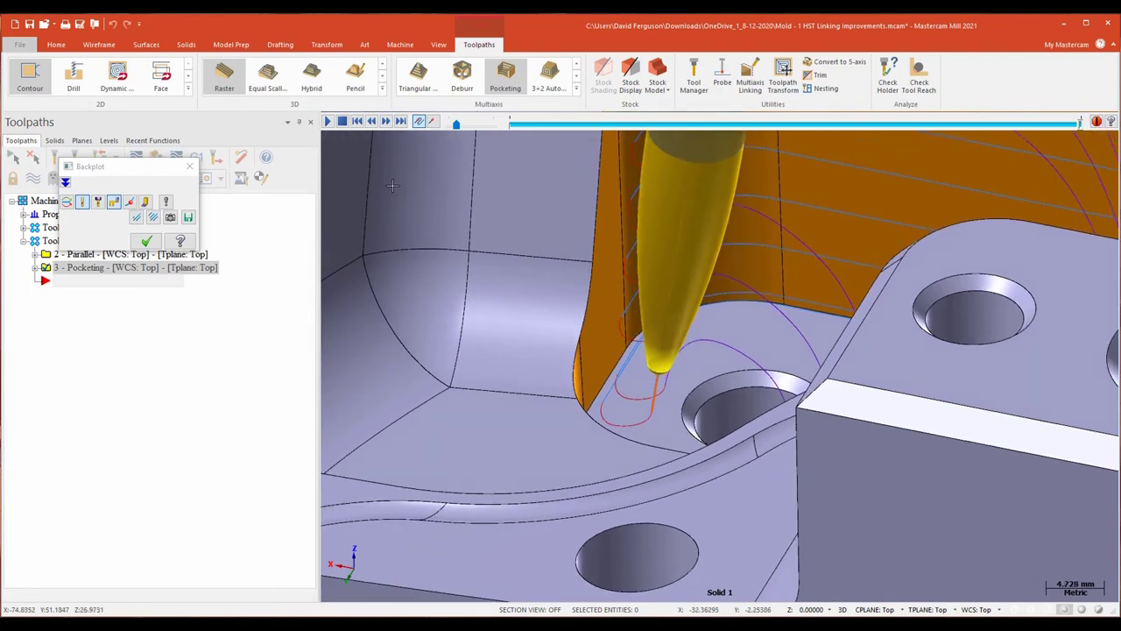
left_click(371, 121)
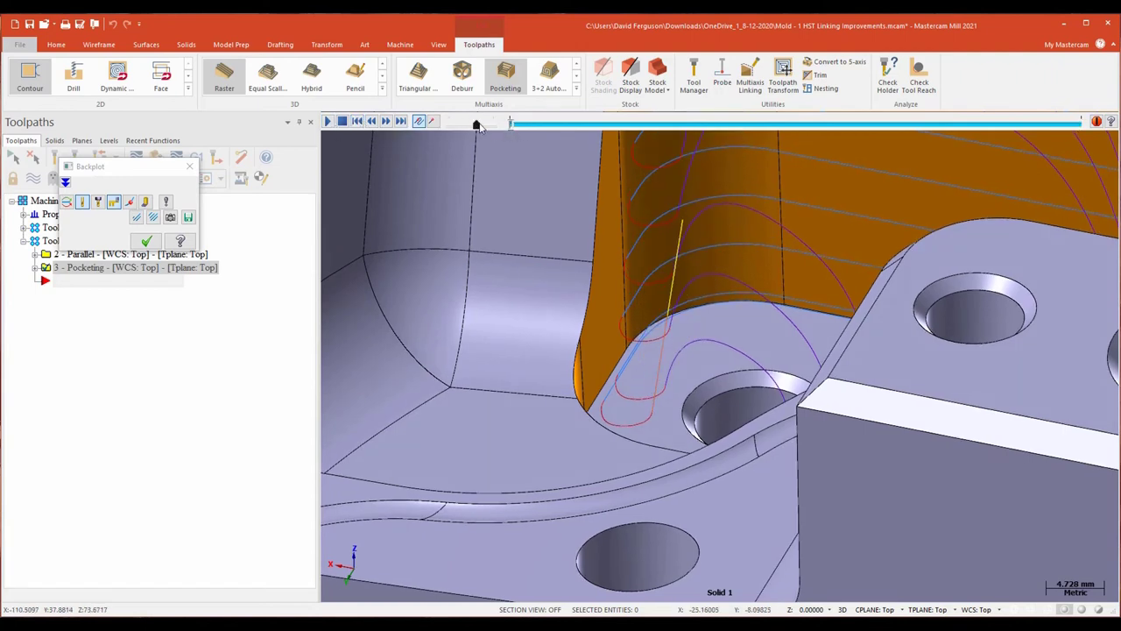
key("F2")
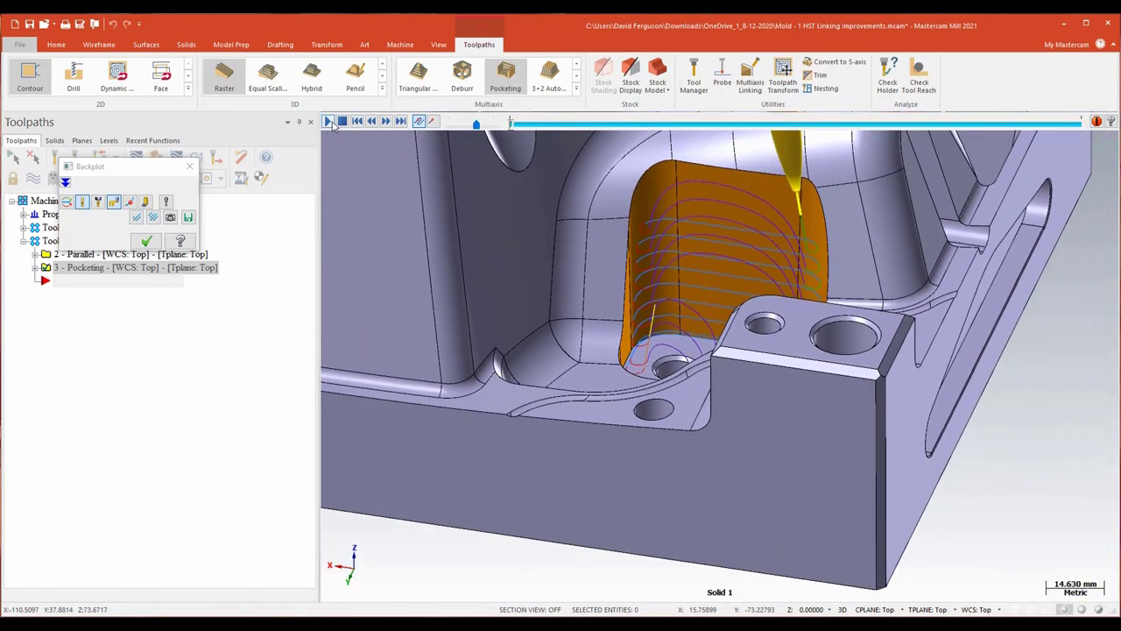
middle_click_drag(477, 133, 503, 138)
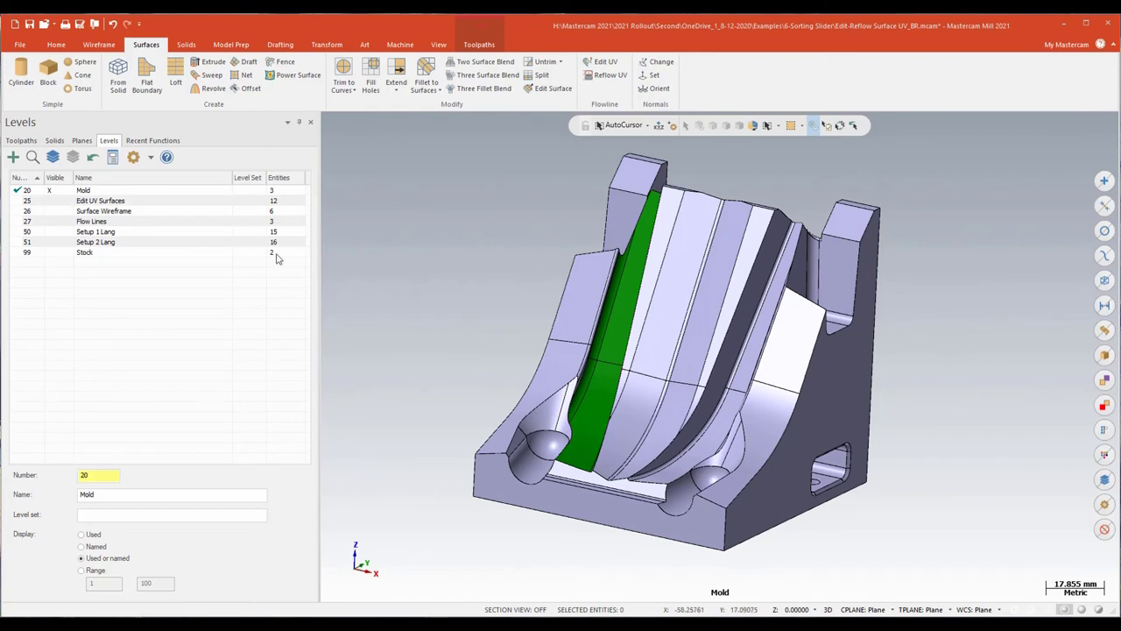
- Show the Edit UV Surfaces level and hide the Mold level to isolate the green surfaces
left_click(50, 201)
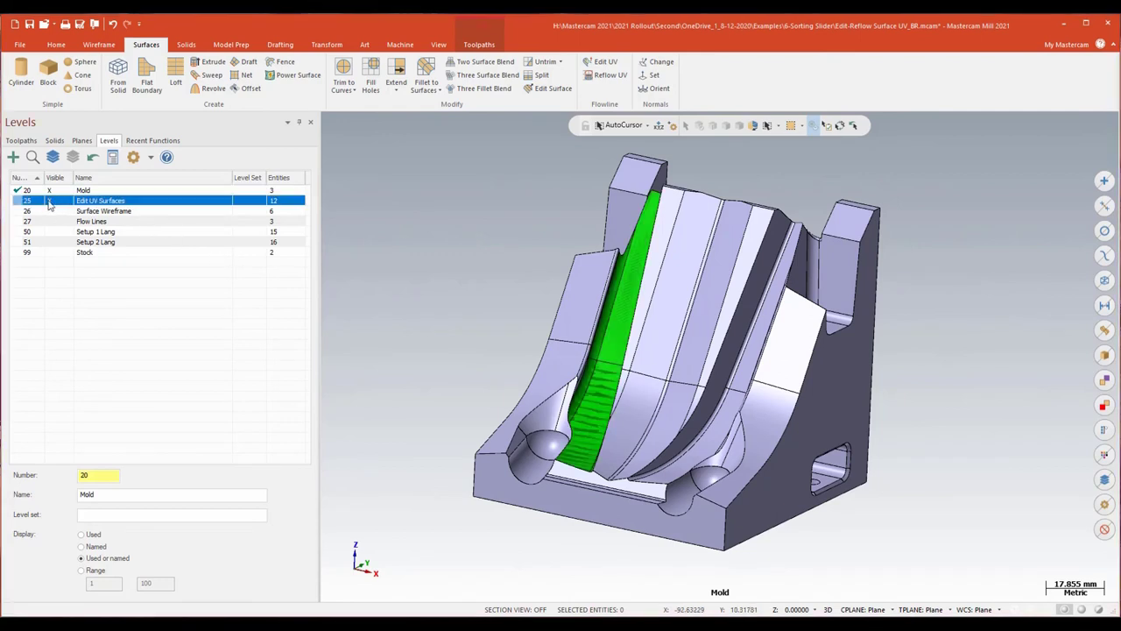
left_click(49, 190)
middle_click_drag(969, 321, 811, 321)
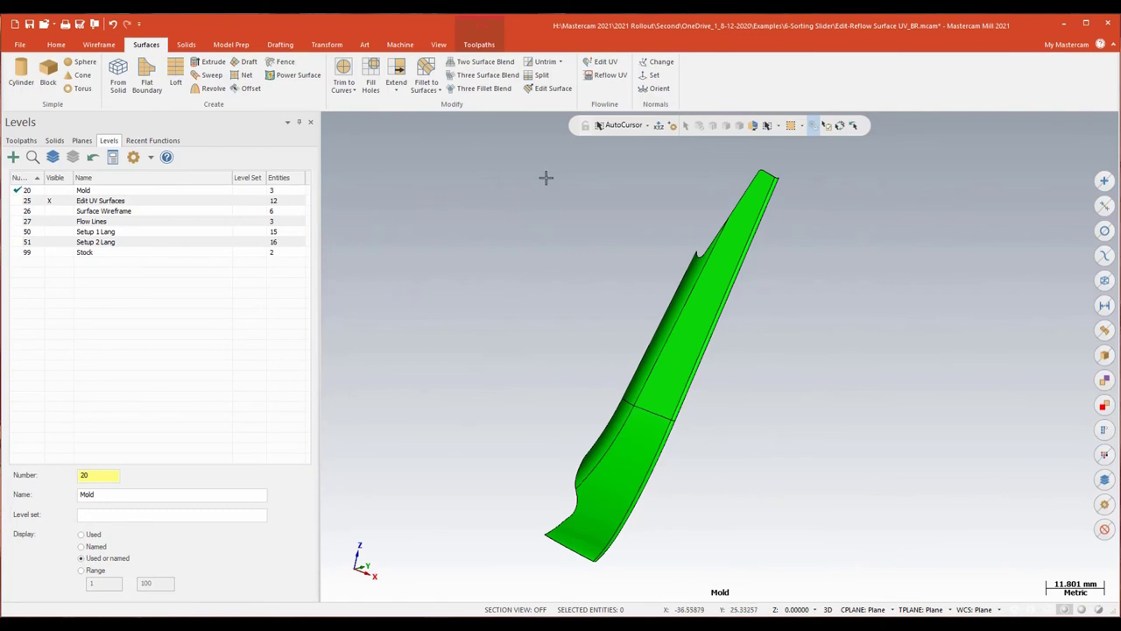
- Examine the U and V flowline directions of all the green surfaces with Edit UV, then exit without applying changes
left_click(606, 63)
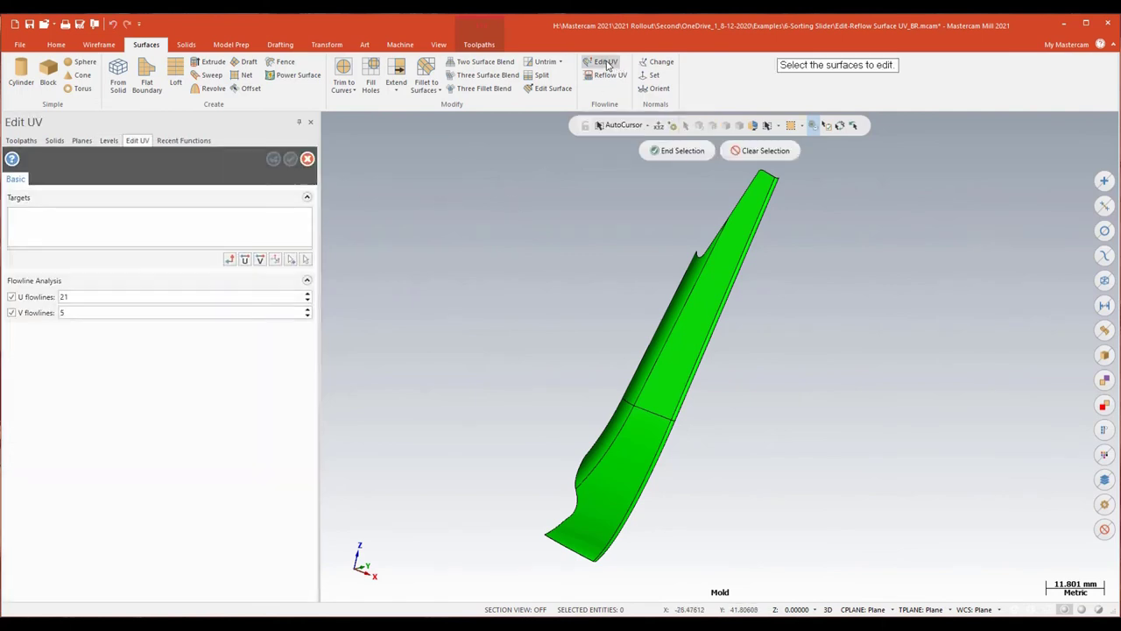
left_click_drag(428, 146, 977, 575)
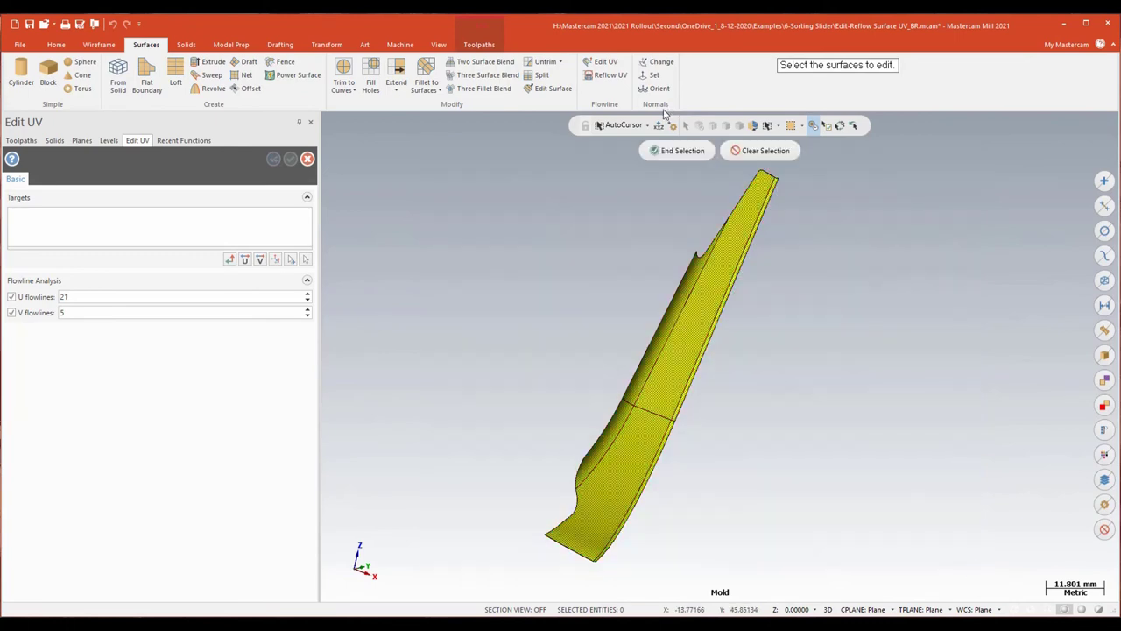
left_click(676, 150)
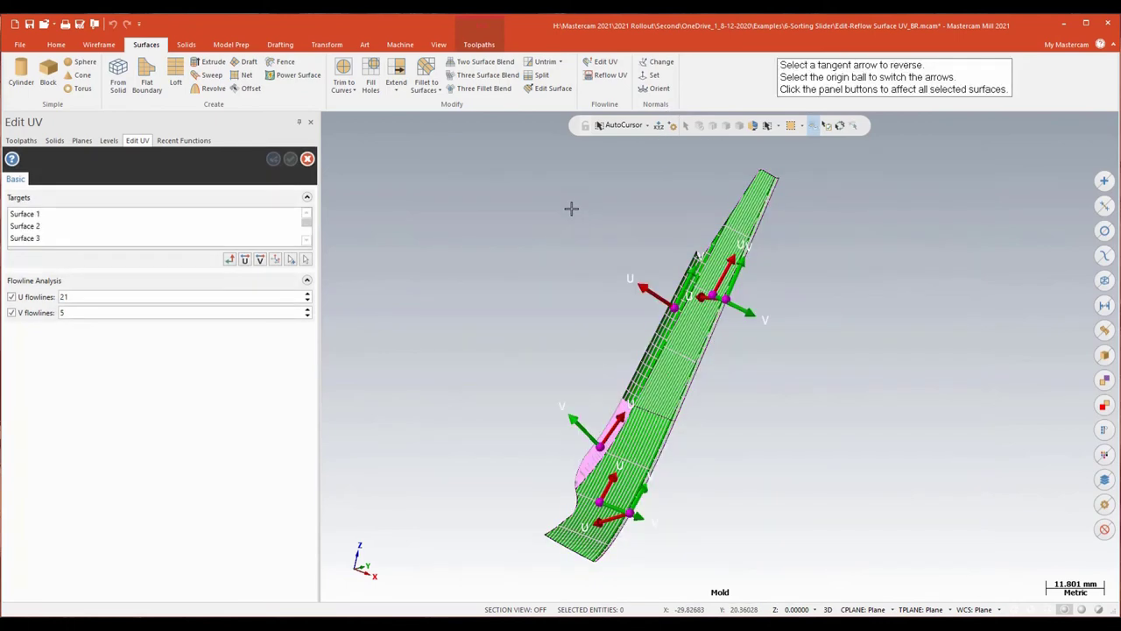
scroll(572, 208, "up", 5)
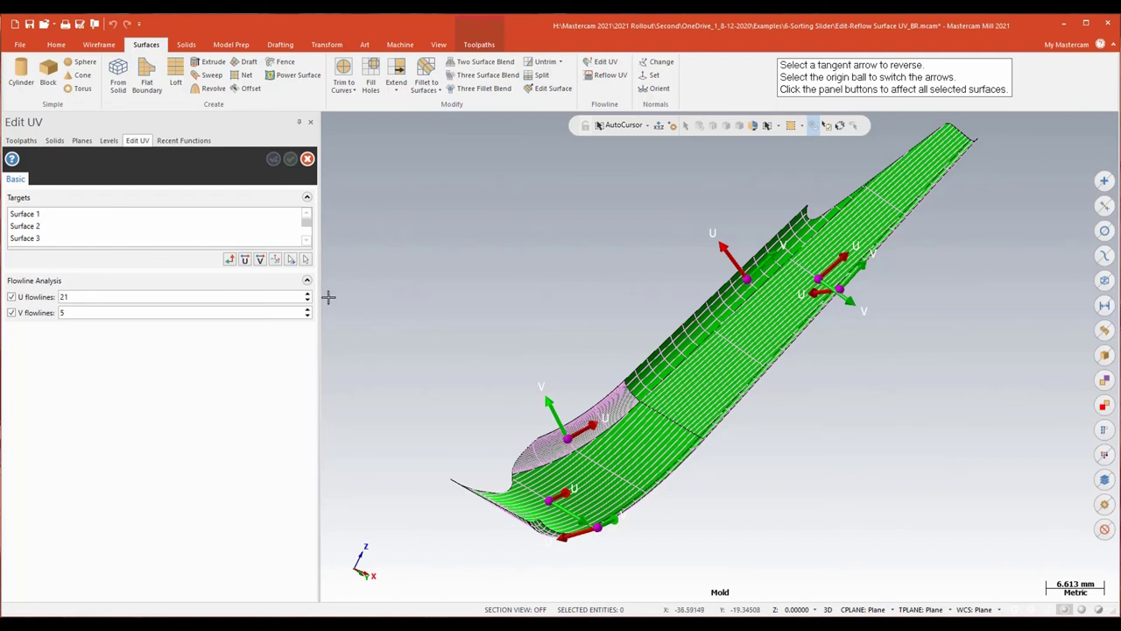
left_click(308, 158)
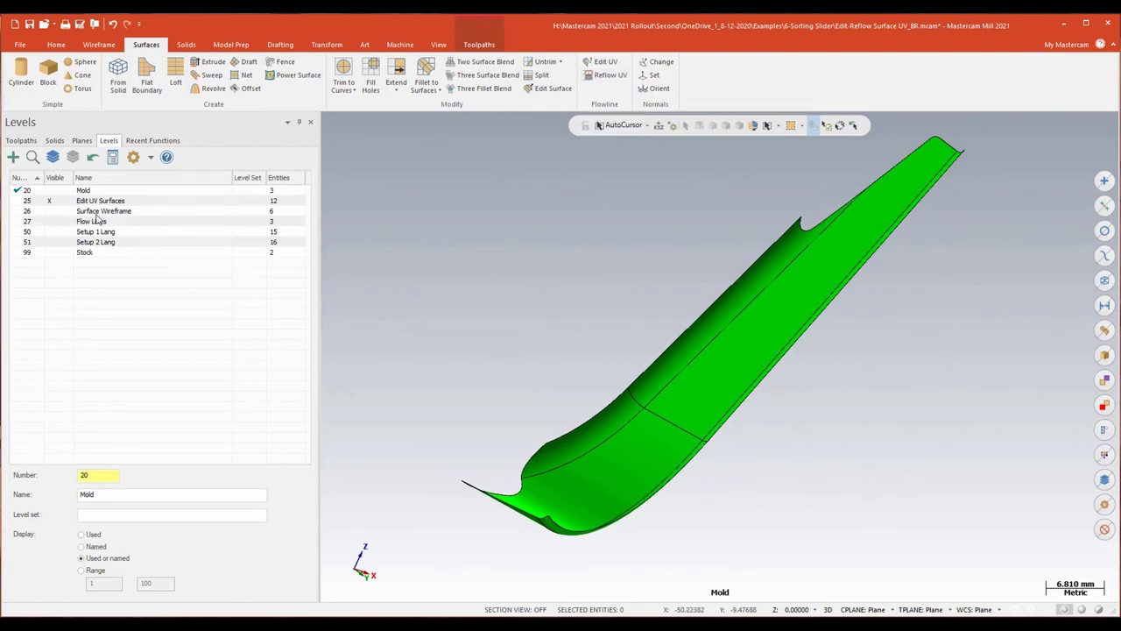
- Try to redefine the flow direction of the long upper green surface by rotating the Reflow UV compass
left_click(613, 77)
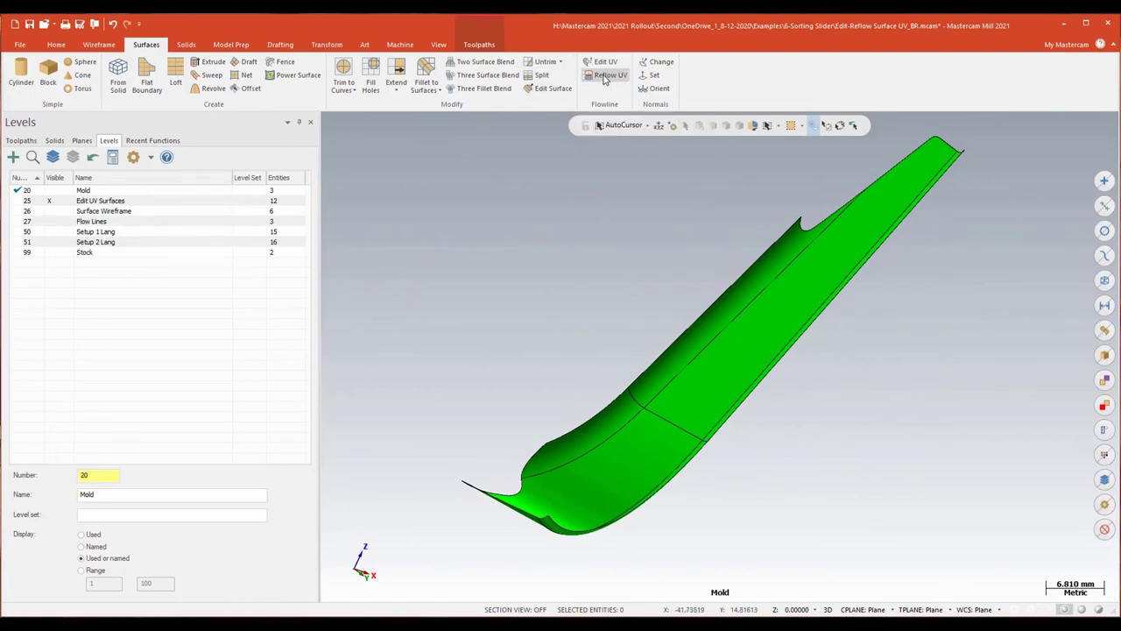
left_click(727, 377)
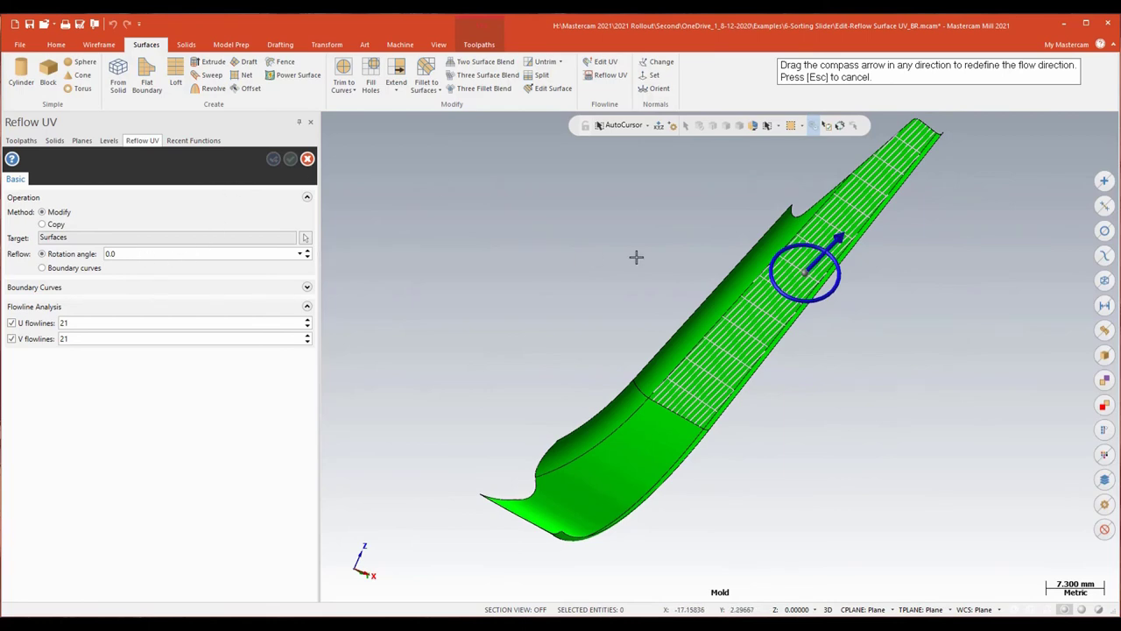
mouse_move(839, 238)
left_mouse_down()
mouse_move(794, 210)
mouse_move(810, 206)
mouse_move(768, 210)
mouse_move(853, 283)
mouse_move(799, 247)
mouse_move(802, 235)
mouse_move(843, 256)
mouse_move(826, 252)
left_mouse_up()
- Switch the reflow definition to Boundary curves and make the Surface Wireframe level visible
left_click(42, 269)
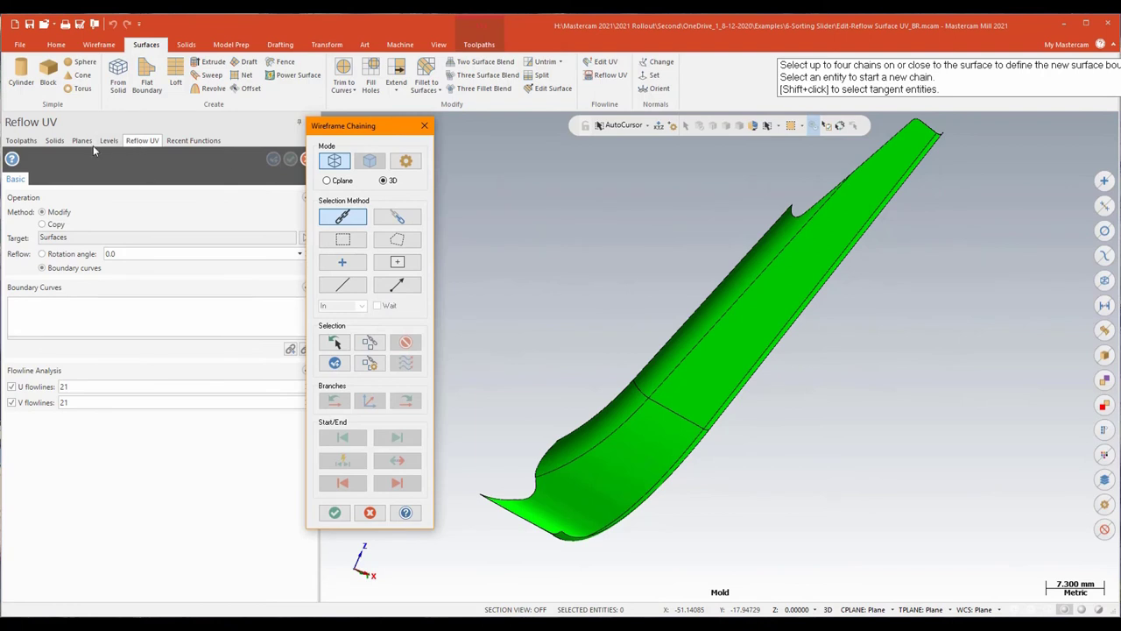
left_click(108, 141)
left_click(55, 212)
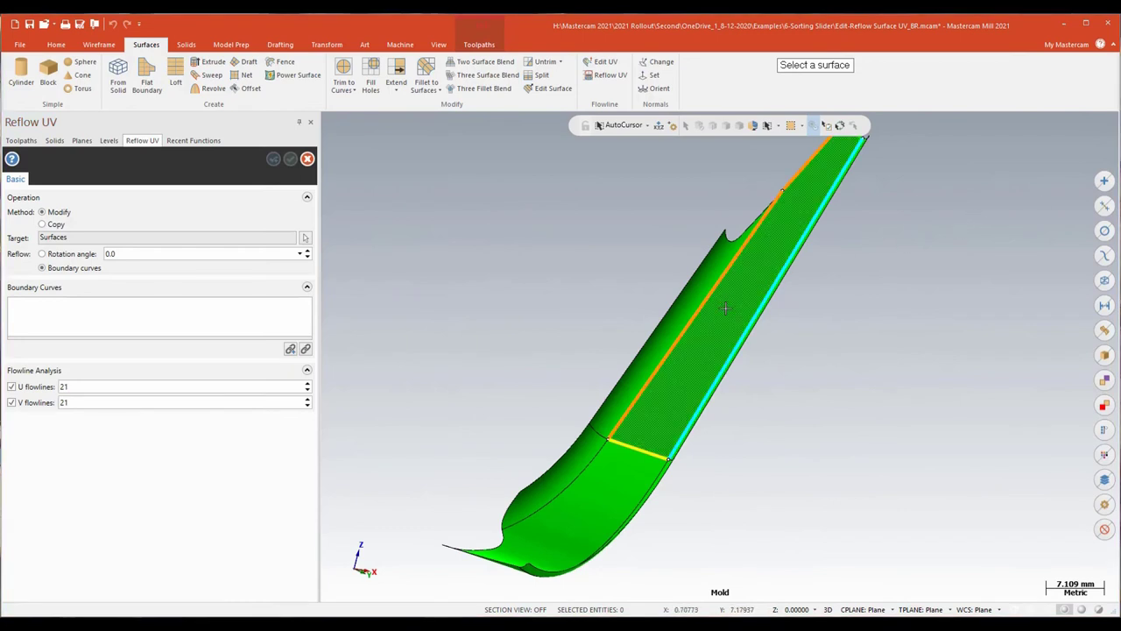
- Target the long upper green surface with Reflow UV and chain its inner long edge, including the rounded corner at the tip, as the first boundary
left_click(729, 305)
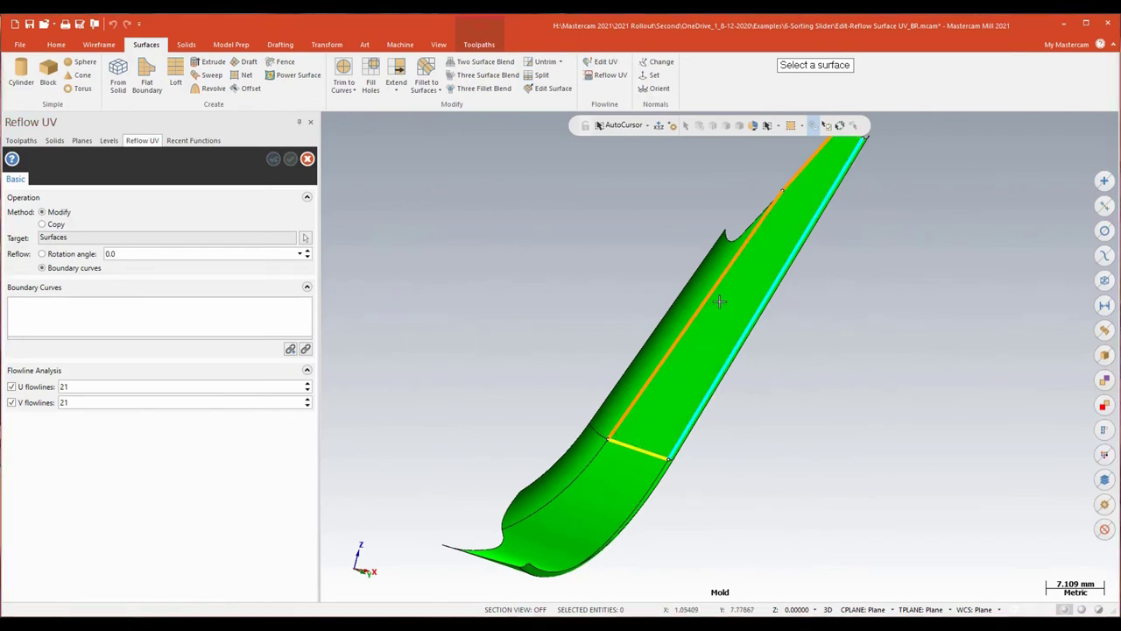
scroll(588, 318, "up", 2)
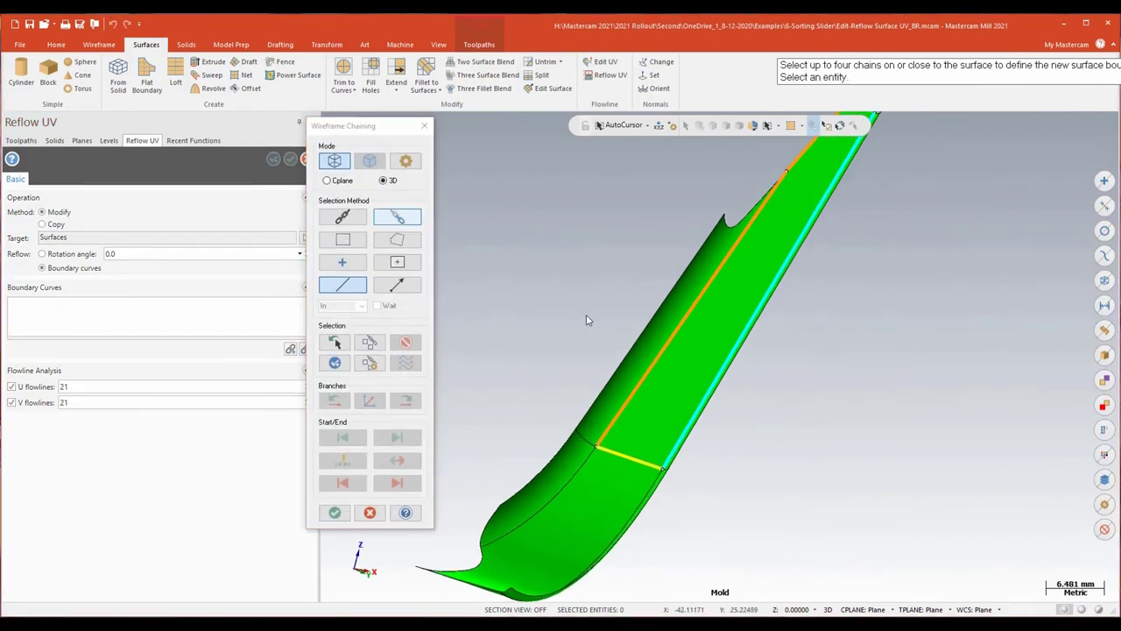
left_click(340, 290)
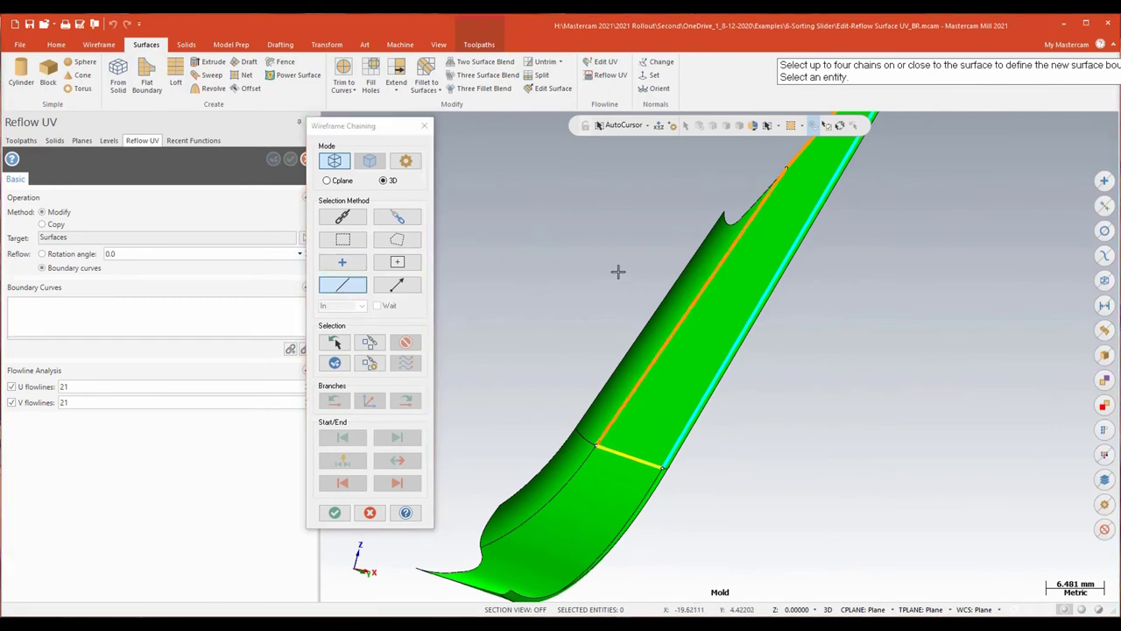
left_click(595, 441)
scroll(558, 350, "down", 3)
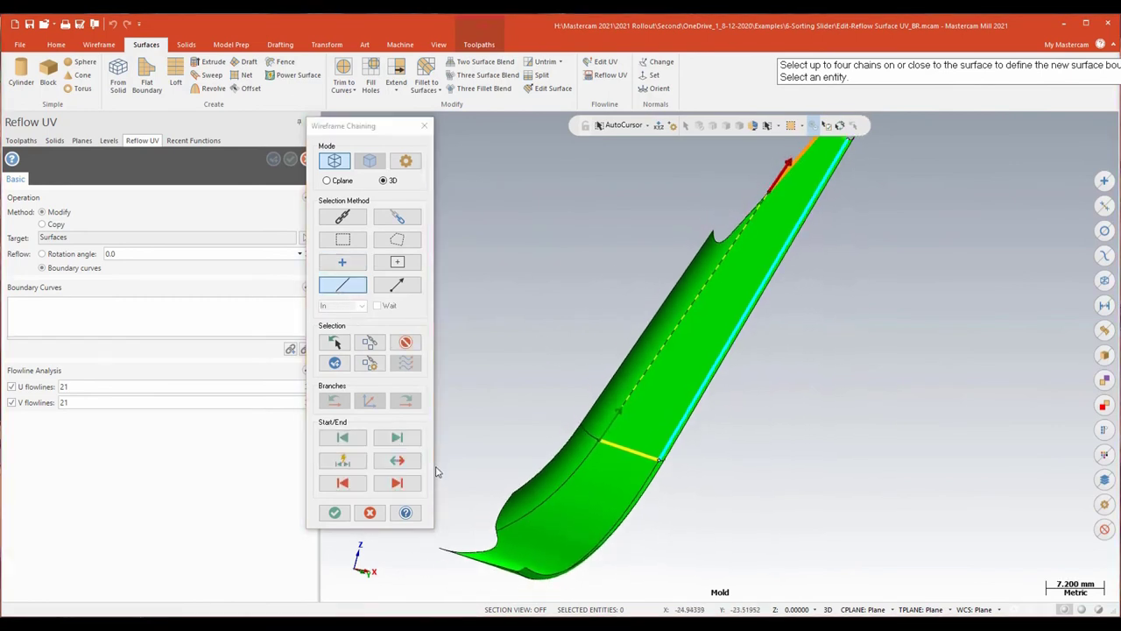
left_click(397, 483)
- Chain the tip edge, outer long edge and lower edge as the remaining boundary curves and accept the four chains
scroll(1043, 320, "up", 2)
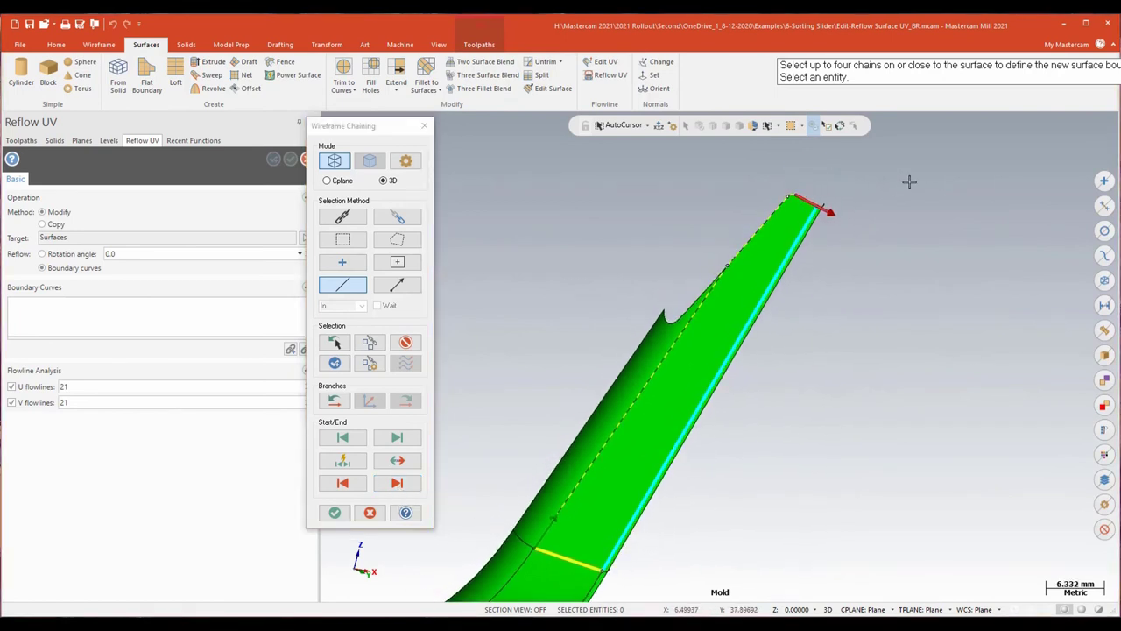
scroll(764, 178, "up", 1)
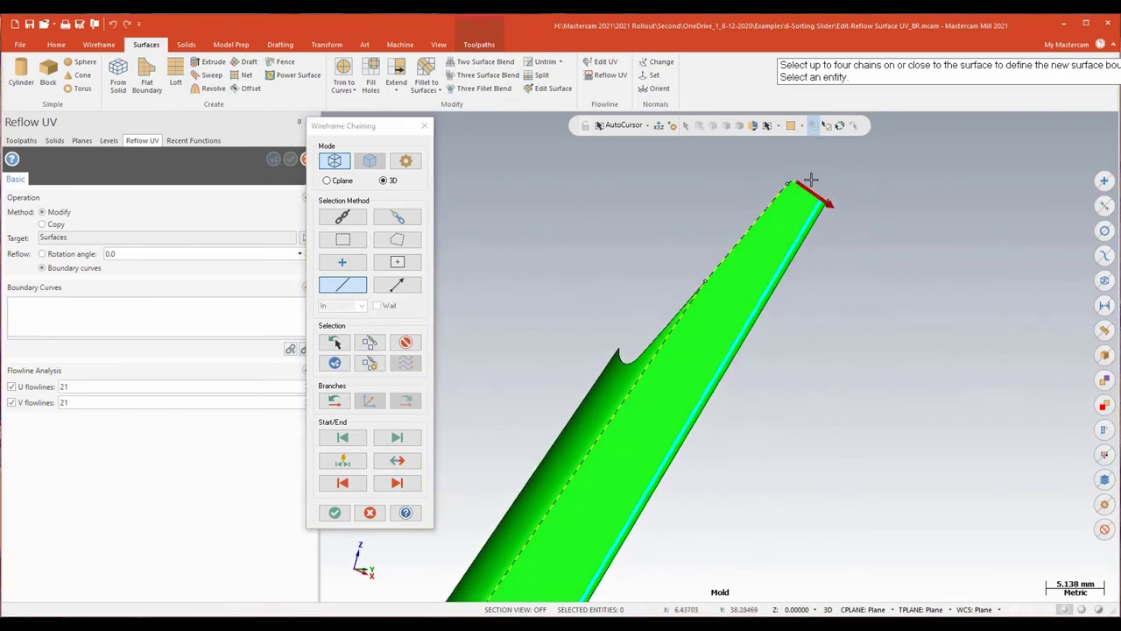
scroll(826, 150, "up", 4)
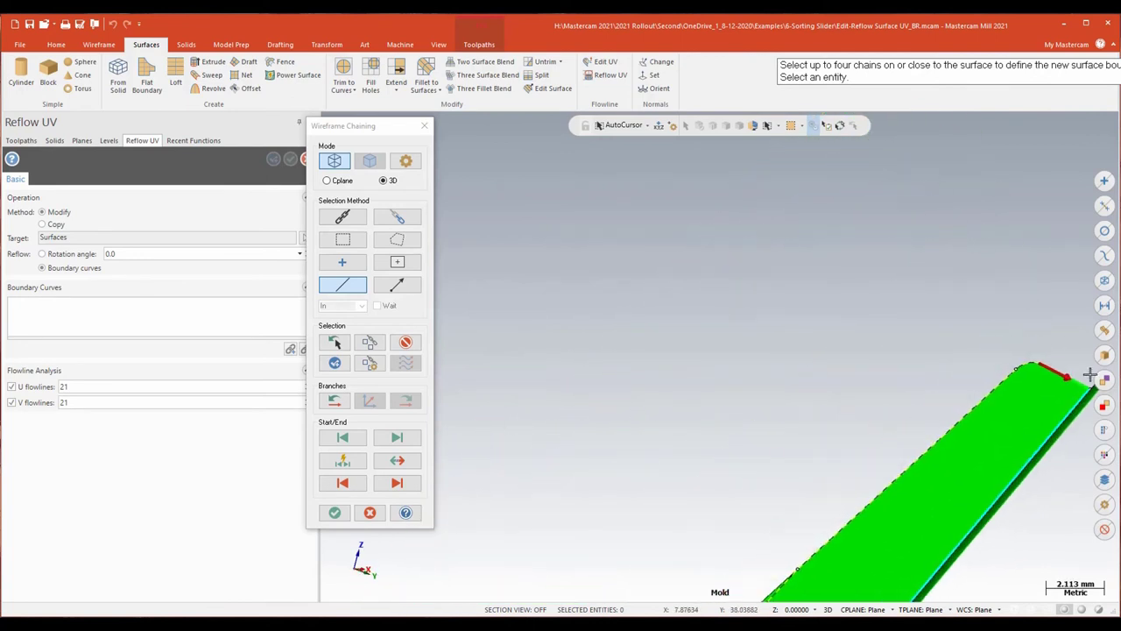
scroll(967, 218, "down", 4)
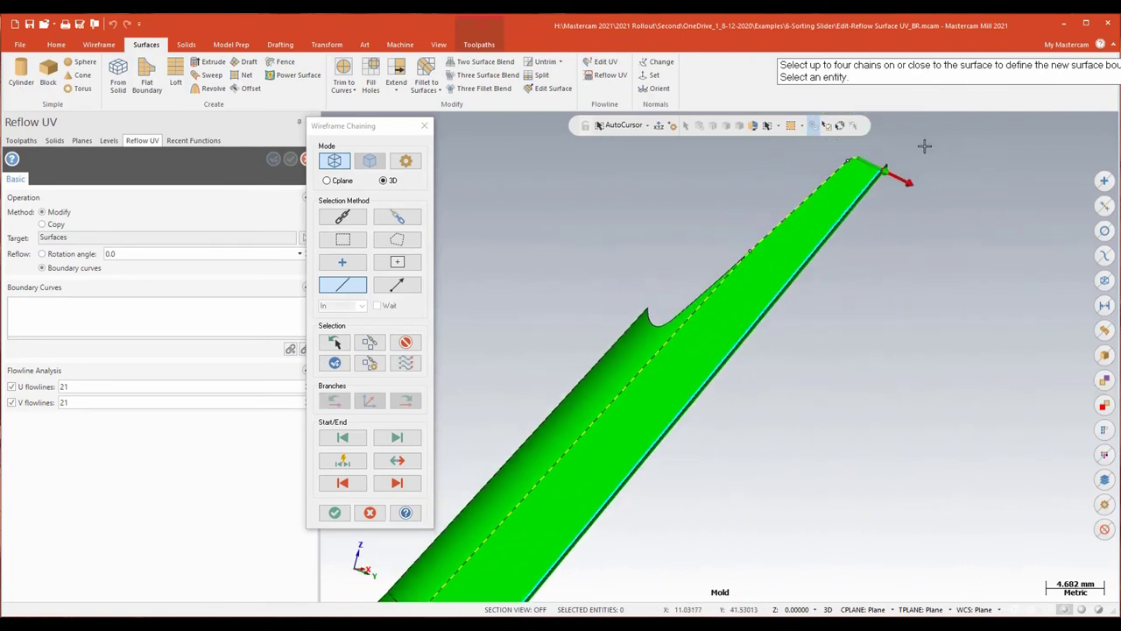
scroll(1031, 260, "down", 2)
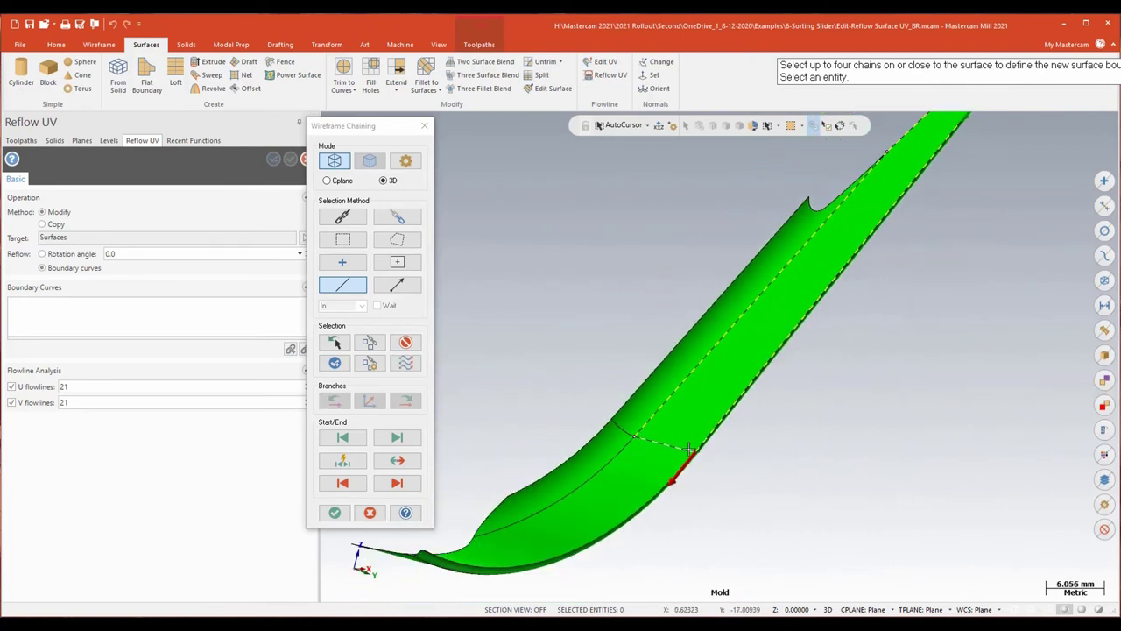
scroll(979, 432, "down", 3)
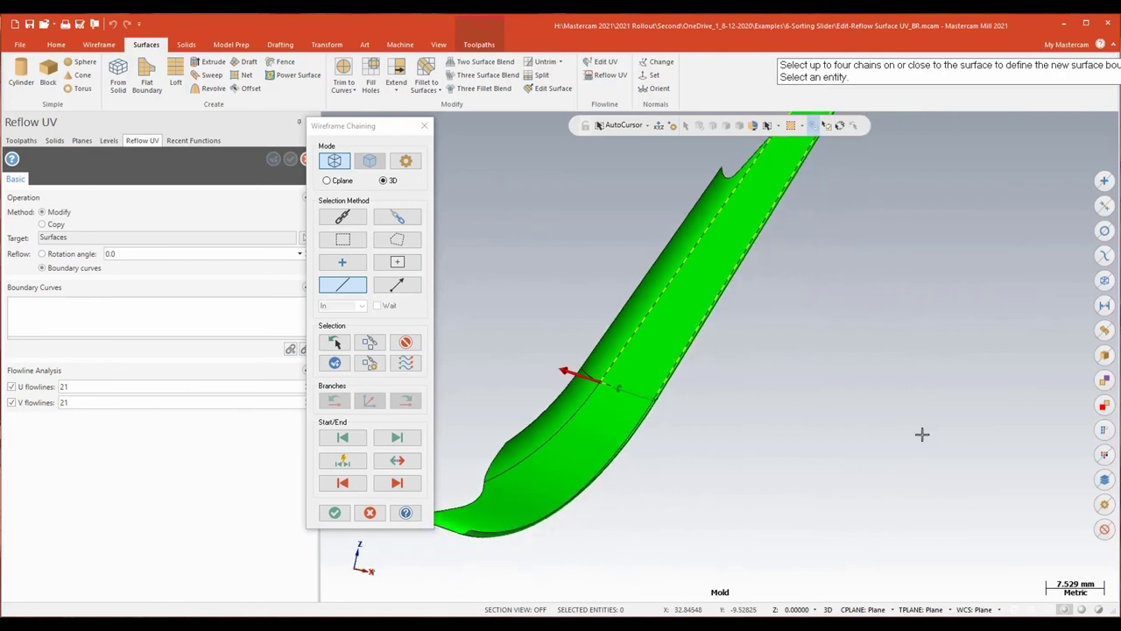
left_click(335, 512)
- Examine the reflowed lines around the rounded tip of the long surface, then exit Reflow UV without applying
scroll(945, 387, "up", 3)
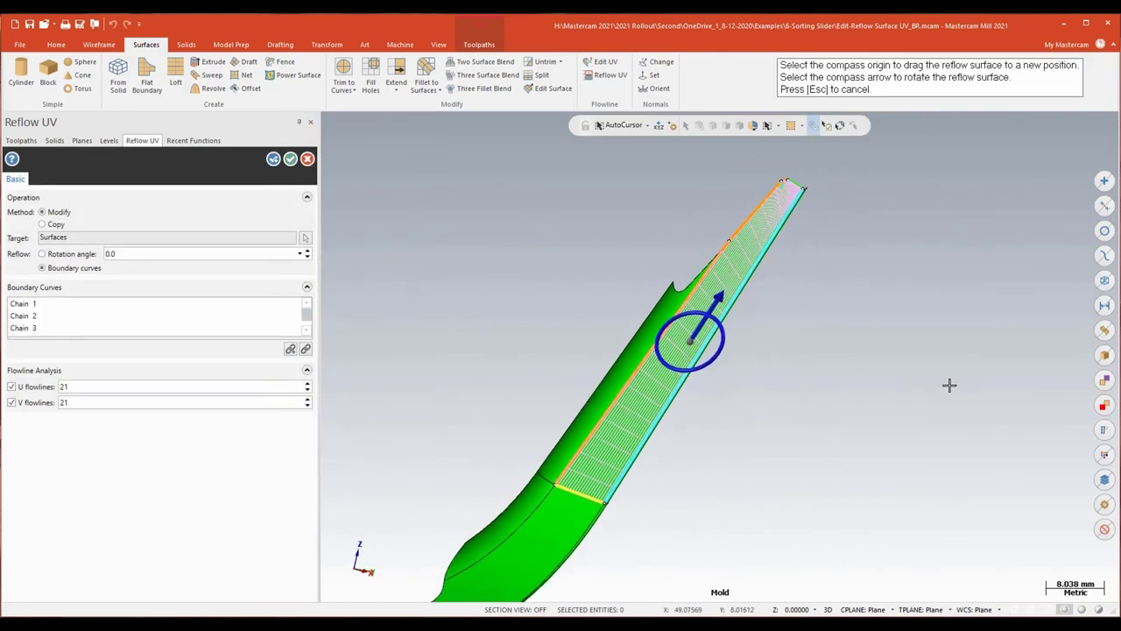
scroll(950, 385, "up", 3)
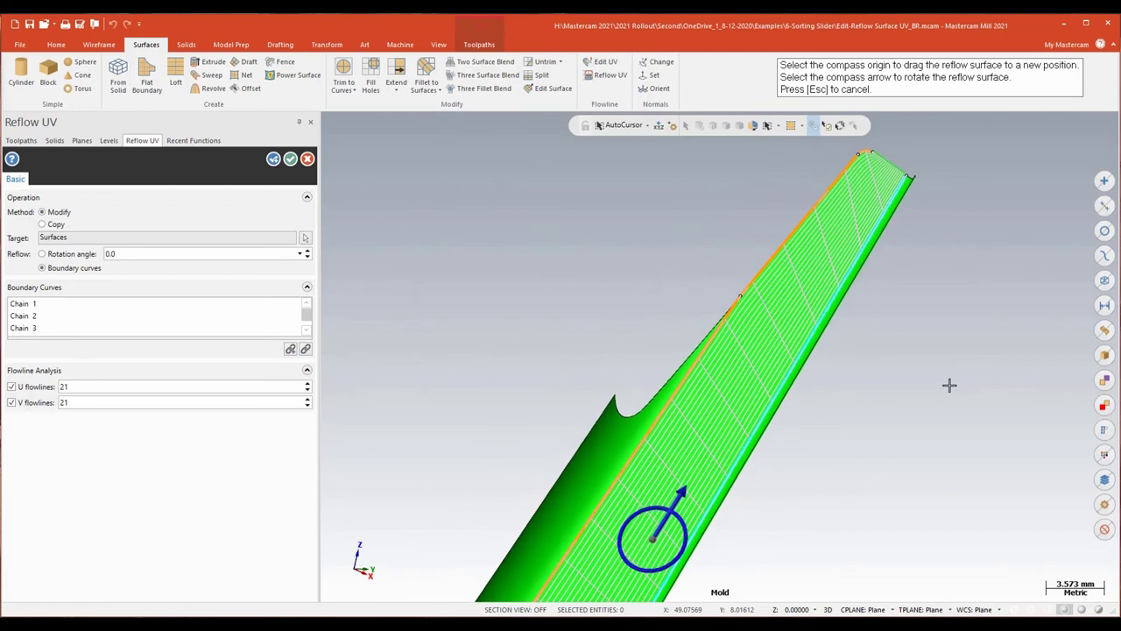
scroll(950, 384, "up", 5)
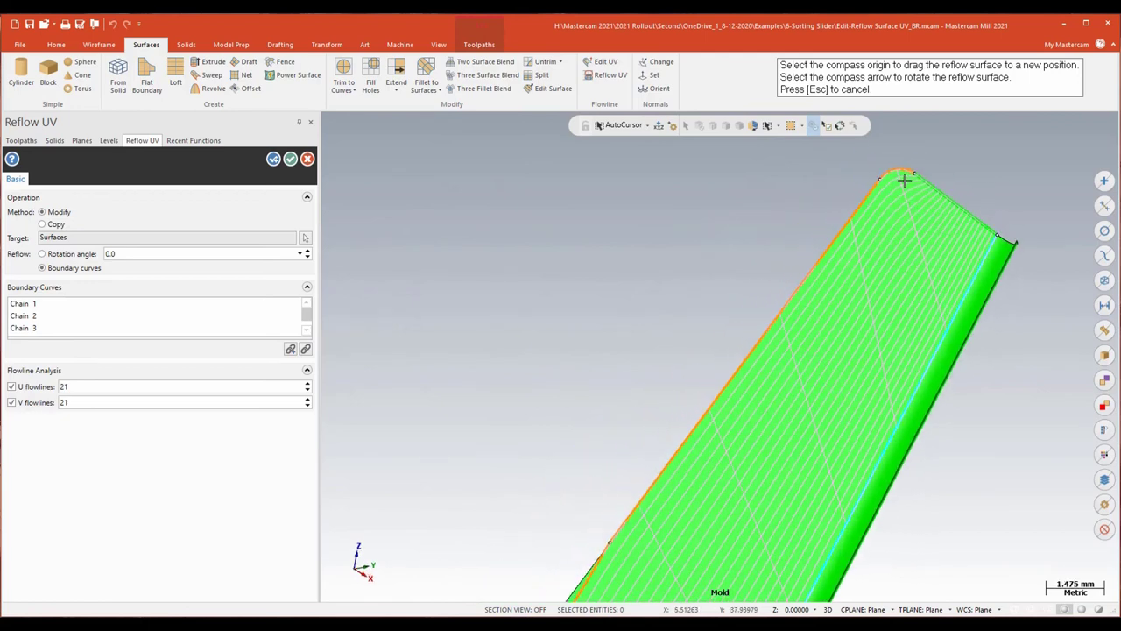
scroll(1017, 318, "down", 7)
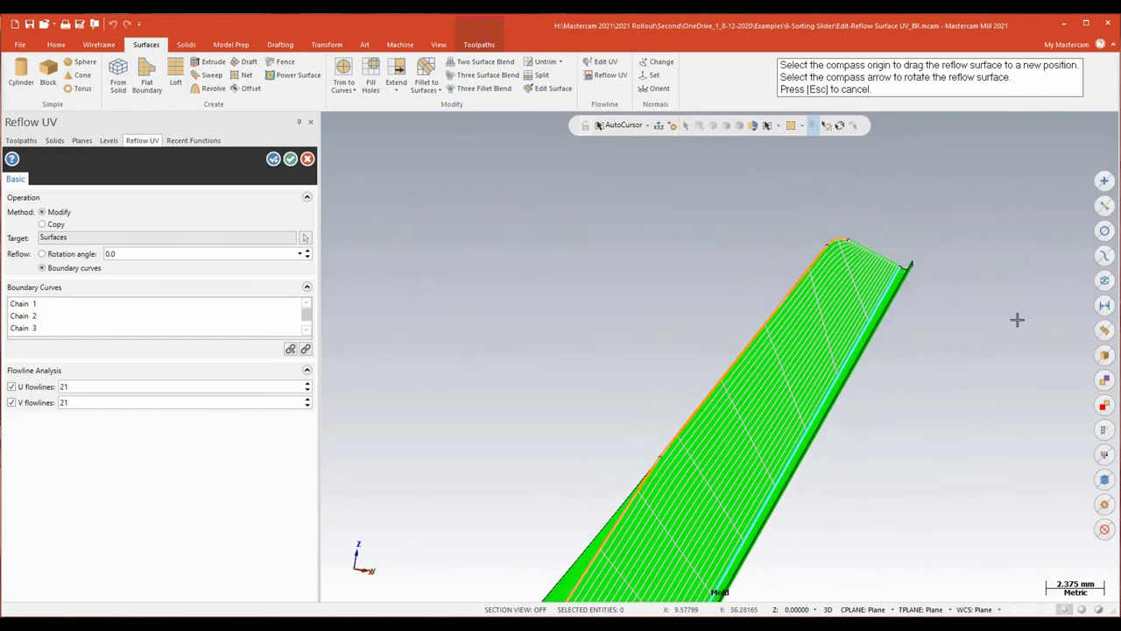
key("Return")
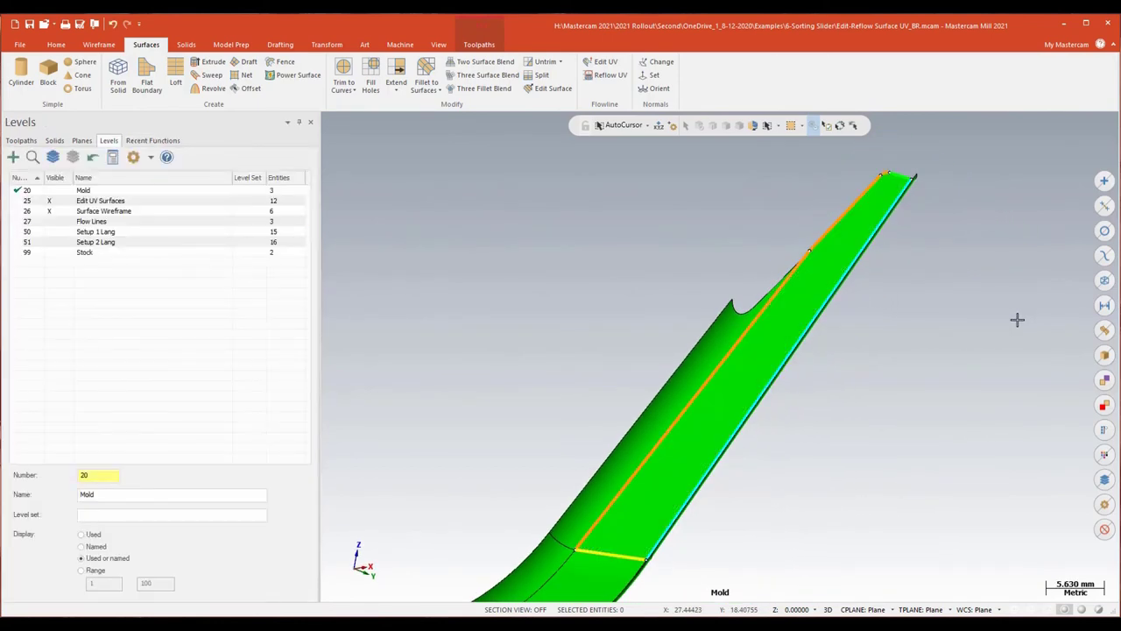
- Hide the Surface Wireframe level and show the Flow Lines level
left_click(50, 215)
left_click(50, 222)
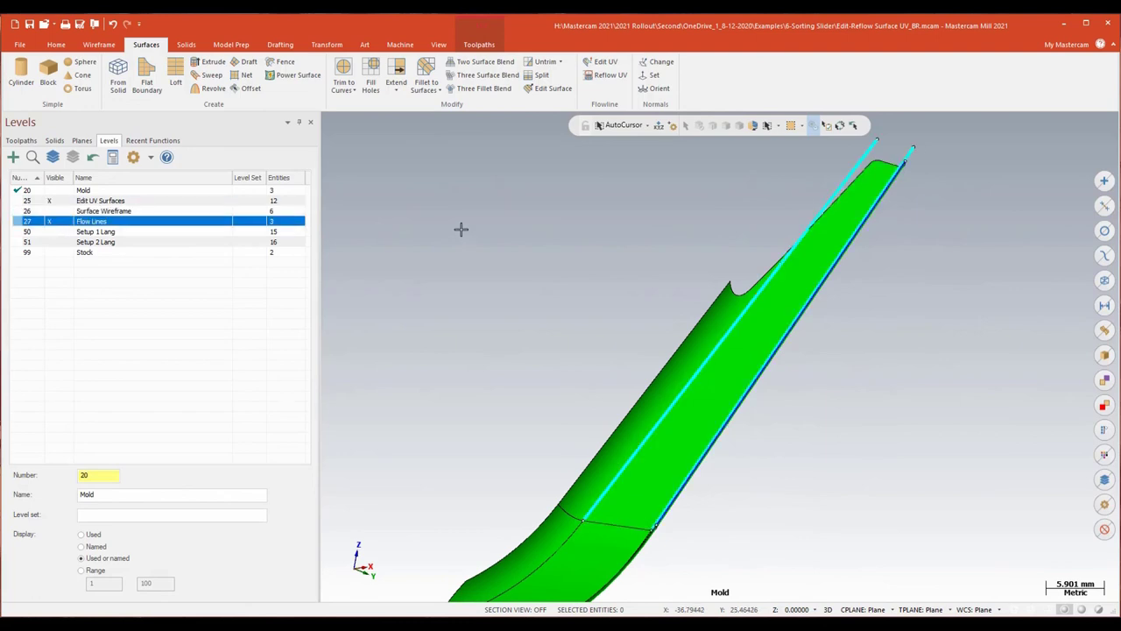
scroll(461, 229, "down", 1)
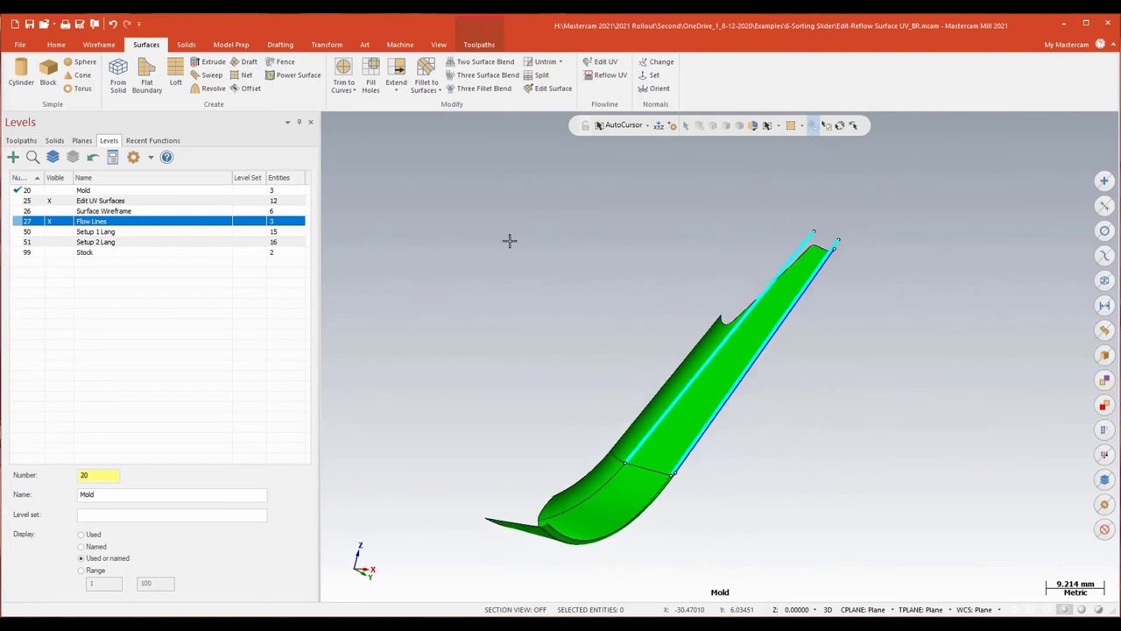
- Reflow the long upper green surface using the two extended flow lines along its long sides as boundary curves, and apply it
left_click(604, 74)
left_click(716, 376)
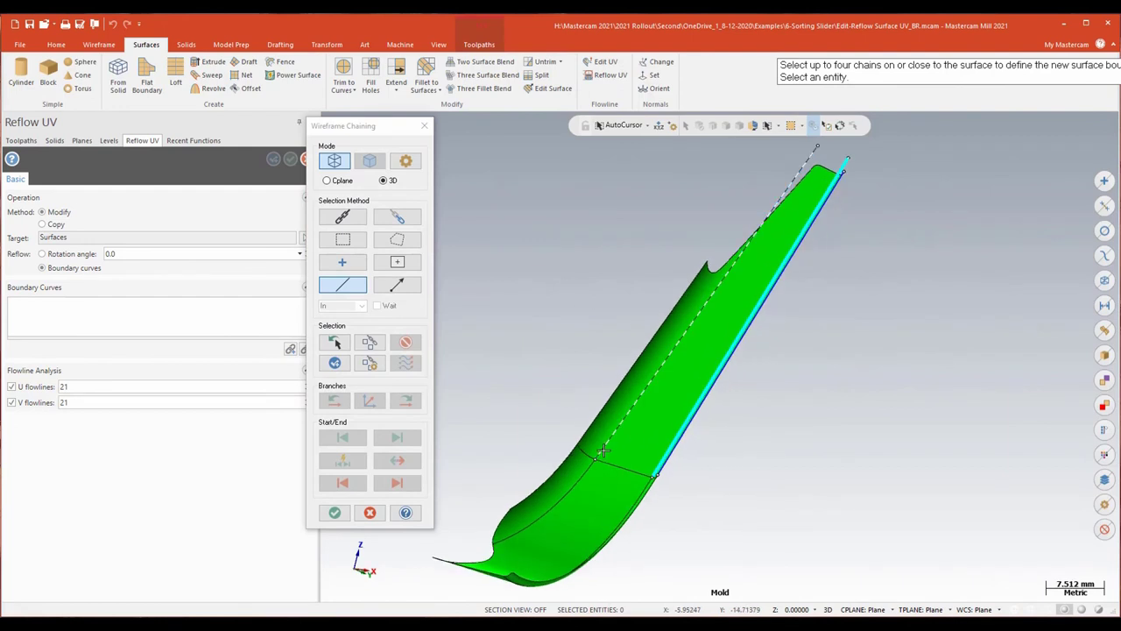
left_click(827, 195)
left_click(828, 186)
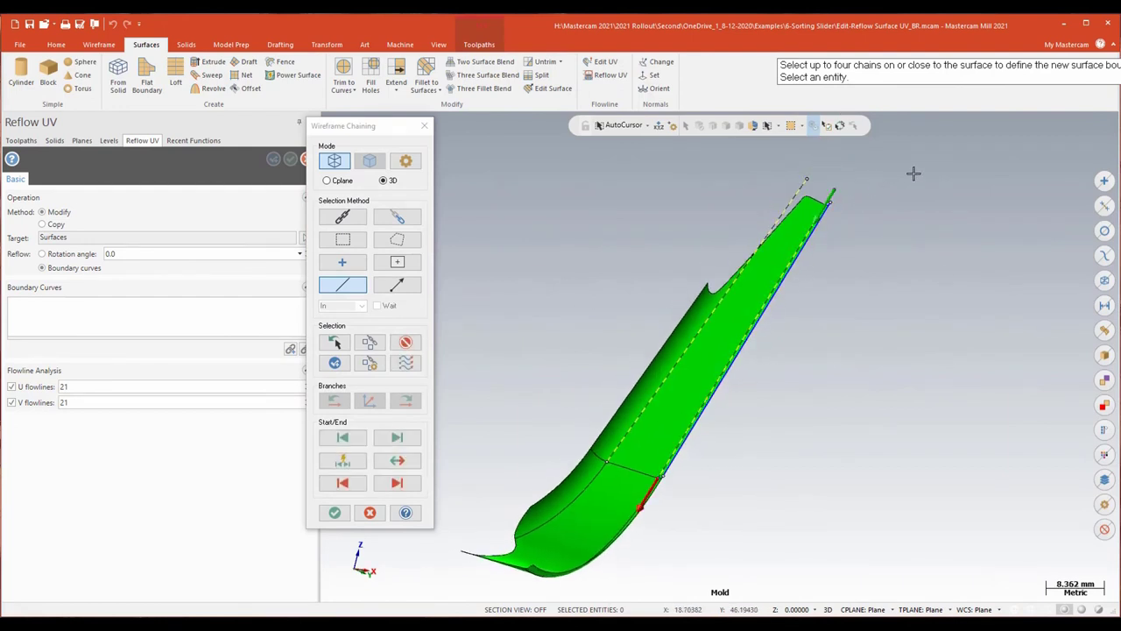
left_click(335, 513)
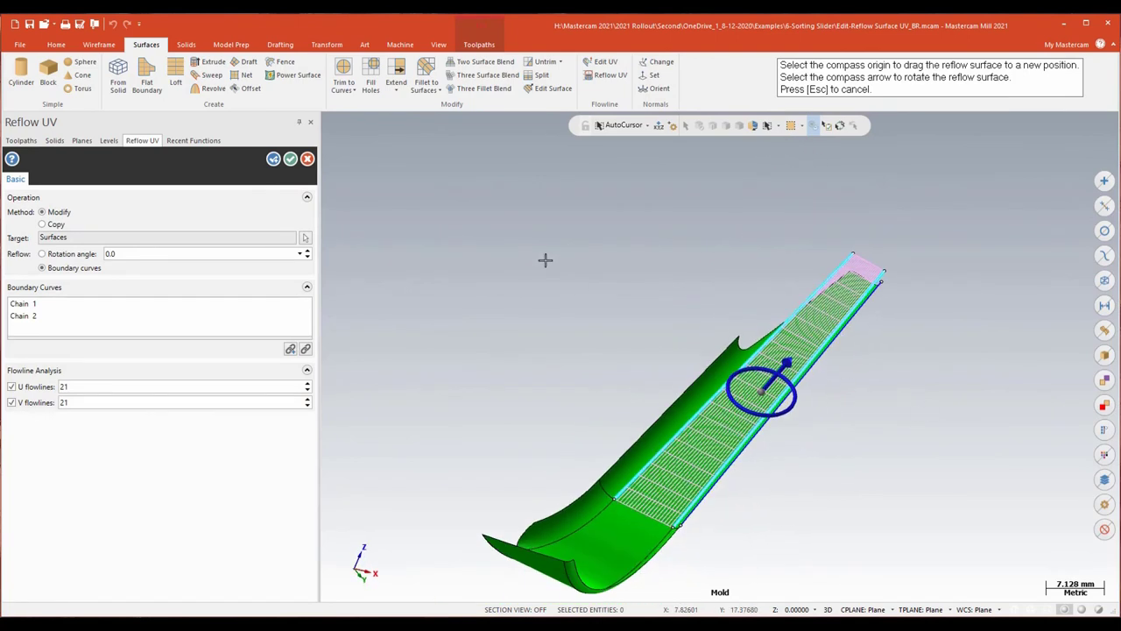
left_click(291, 161)
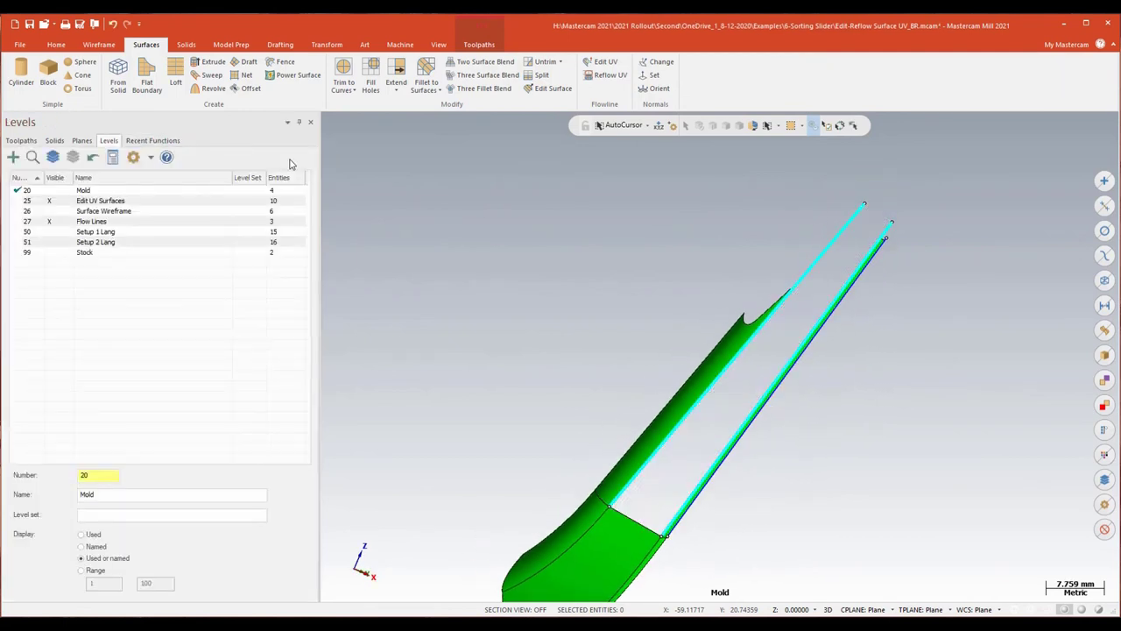
- Show the Mold level, move the reflowed surface to level 25 instead of the active level, and hide the Mold level again
left_click(50, 190)
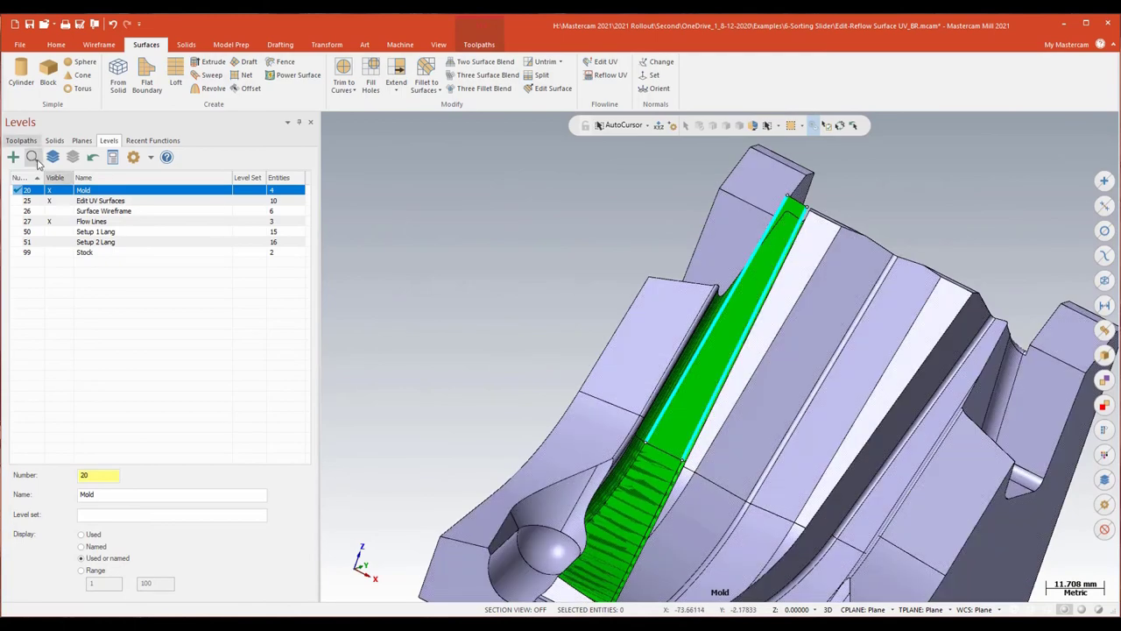
left_click(735, 315)
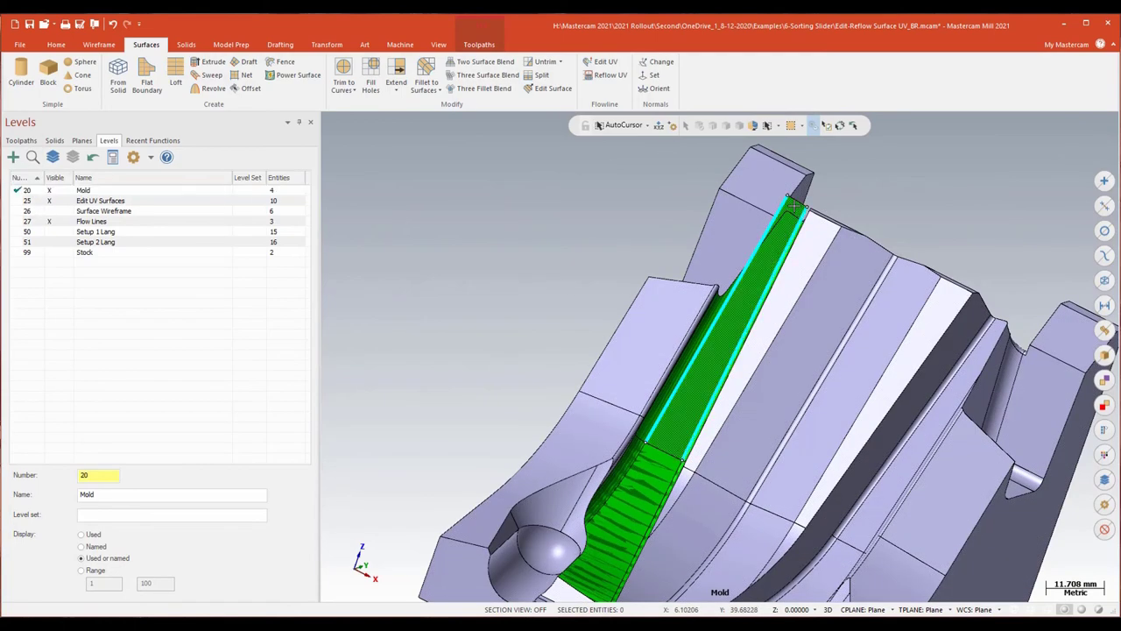
right_click(444, 203)
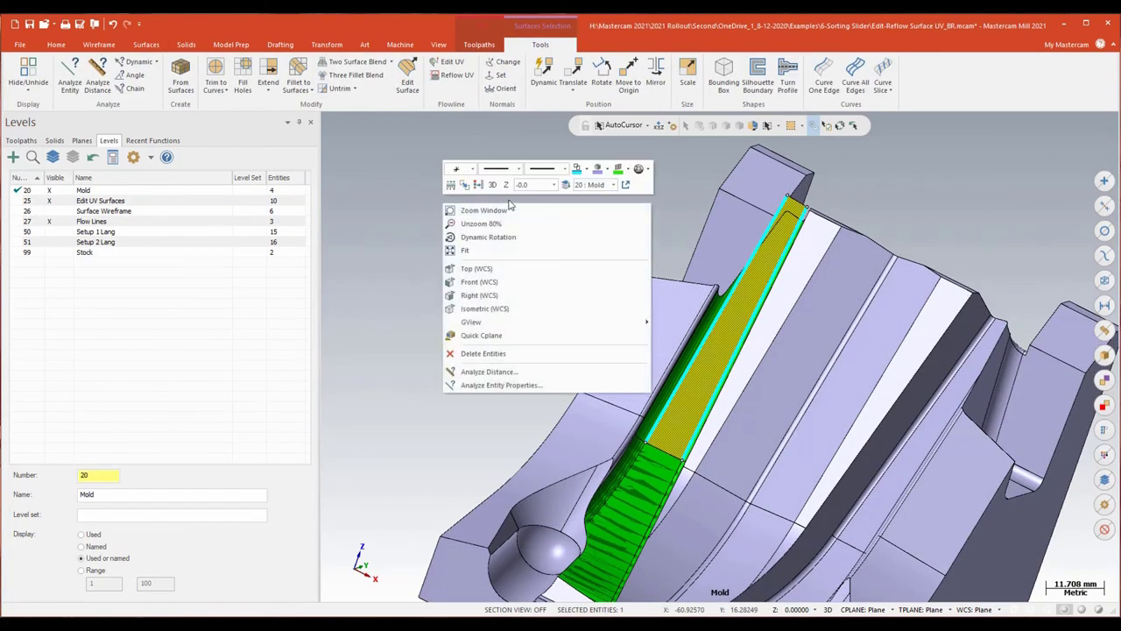
left_click(566, 184)
left_click(20, 223)
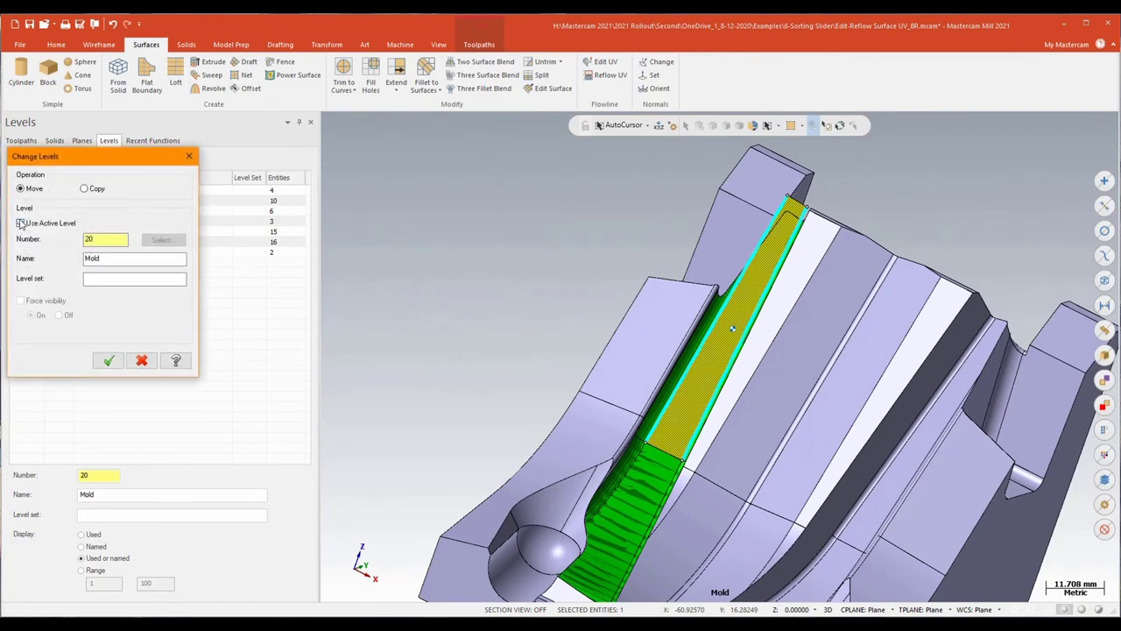
type("25")
key("Return")
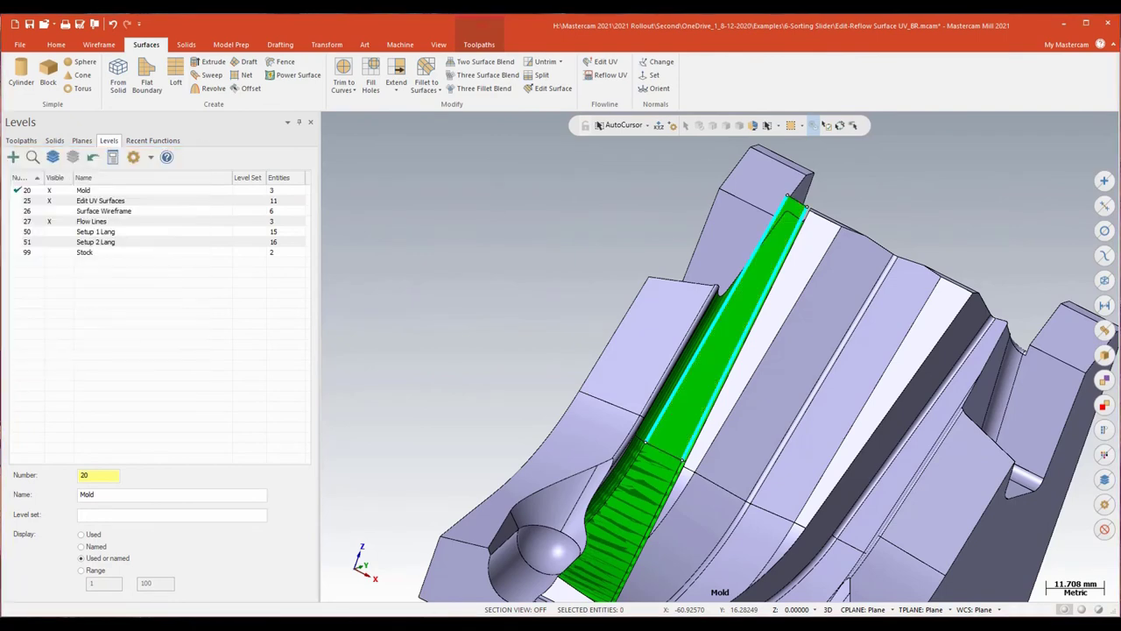
left_click(50, 191)
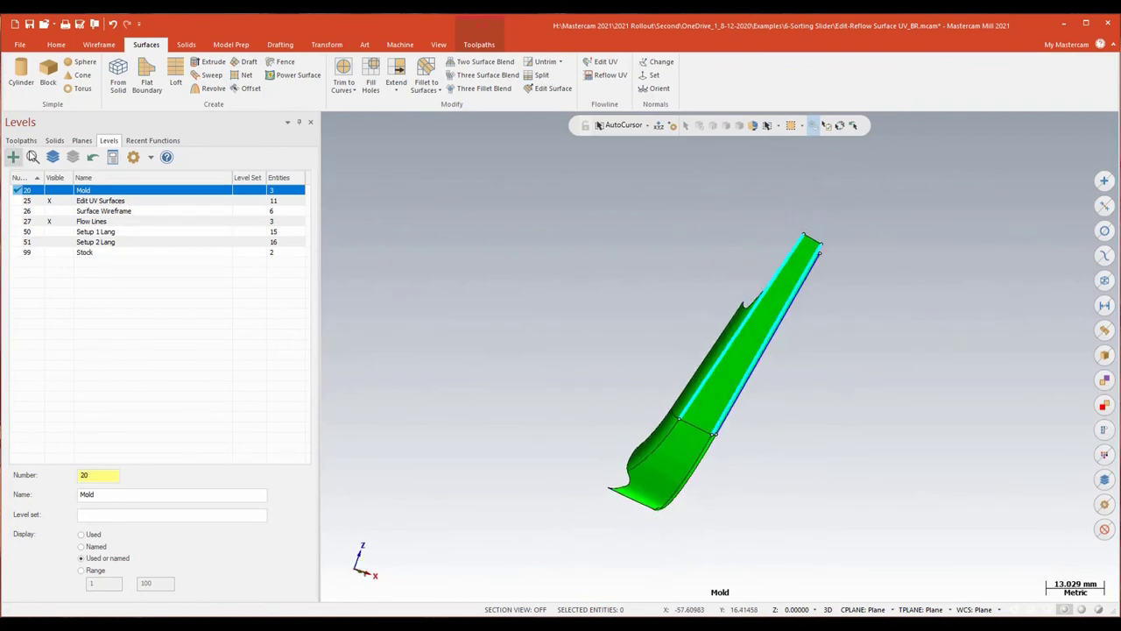
- Start Edit UV on all the green surfaces and examine their flowlines and U and V arrows
left_click(21, 140)
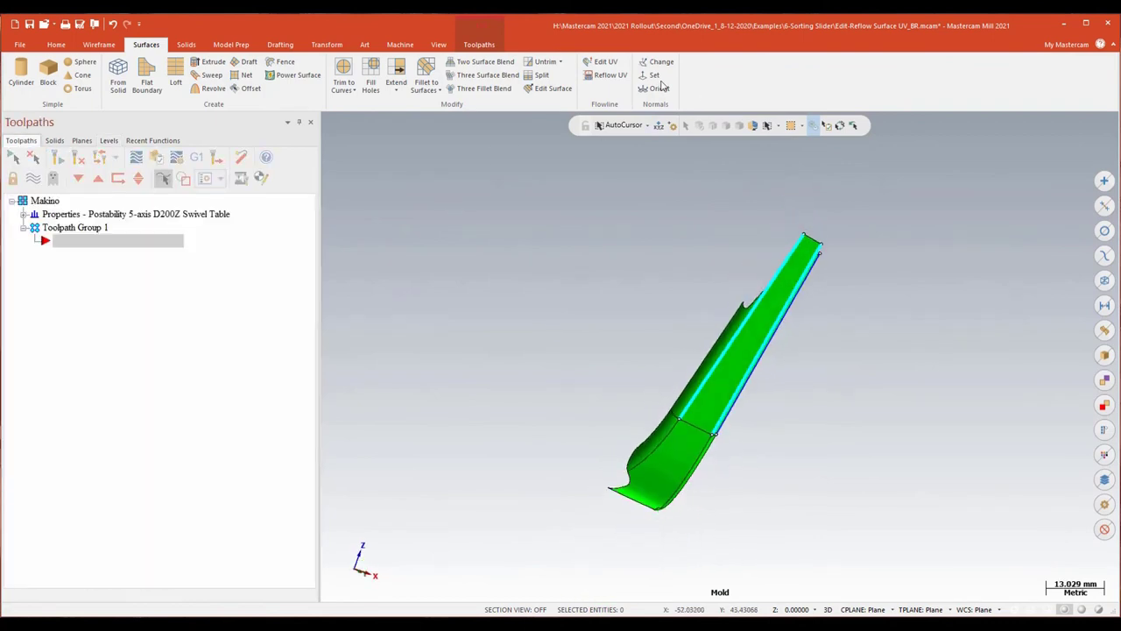
left_click(603, 63)
left_click_drag(574, 211, 987, 550)
left_click(676, 151)
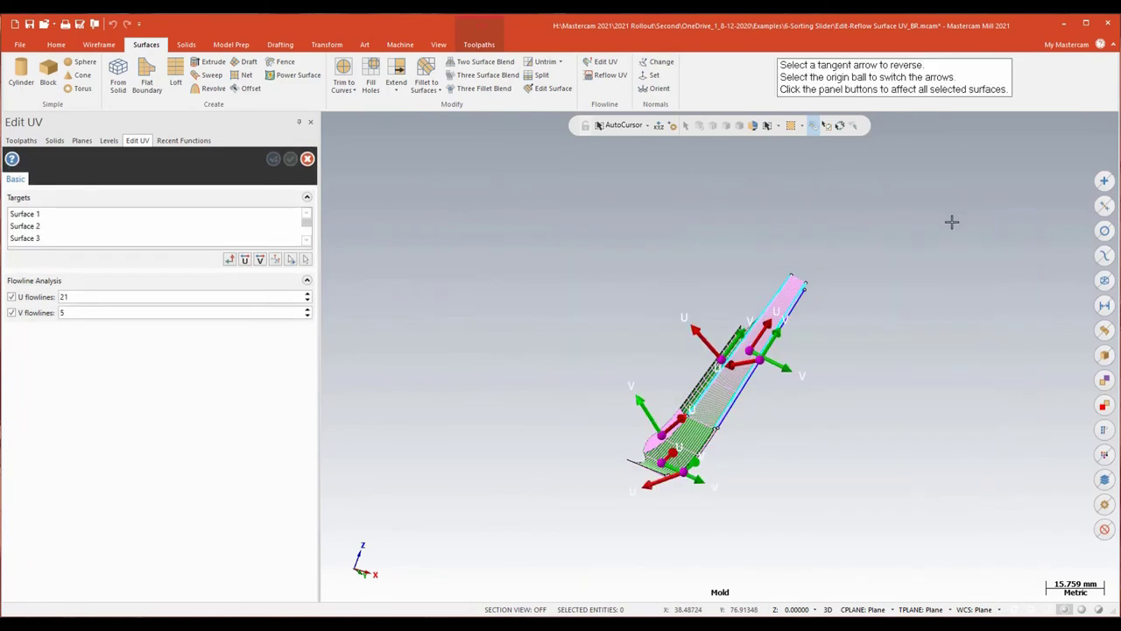
scroll(952, 222, "up", 7)
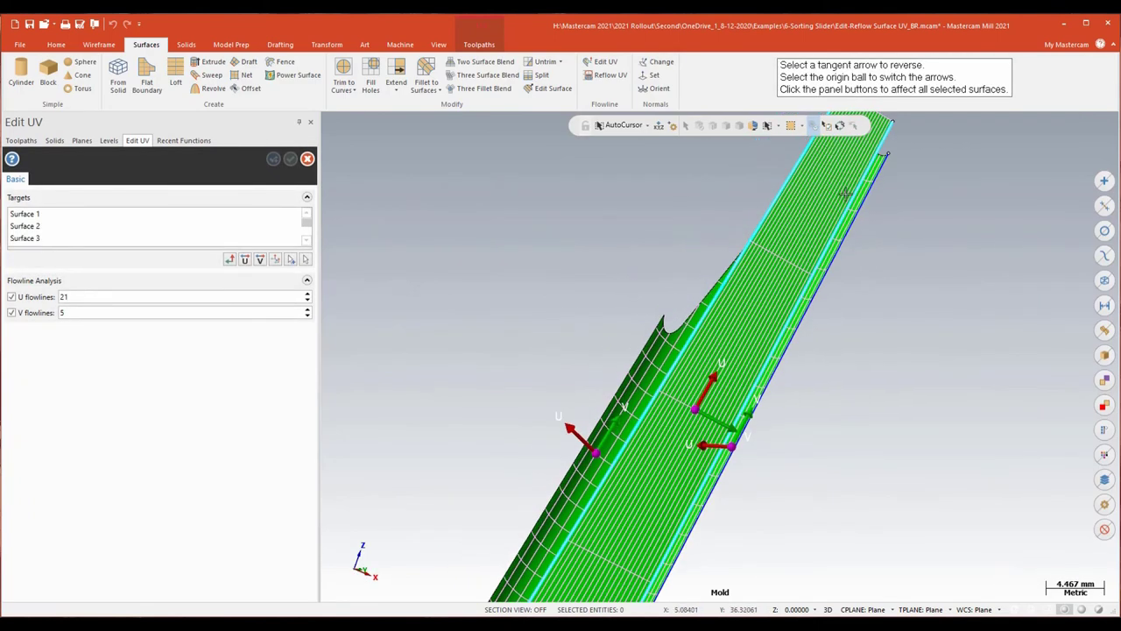
middle_click_drag(845, 194, 826, 193)
middle_click_drag(1009, 335, 238, 267)
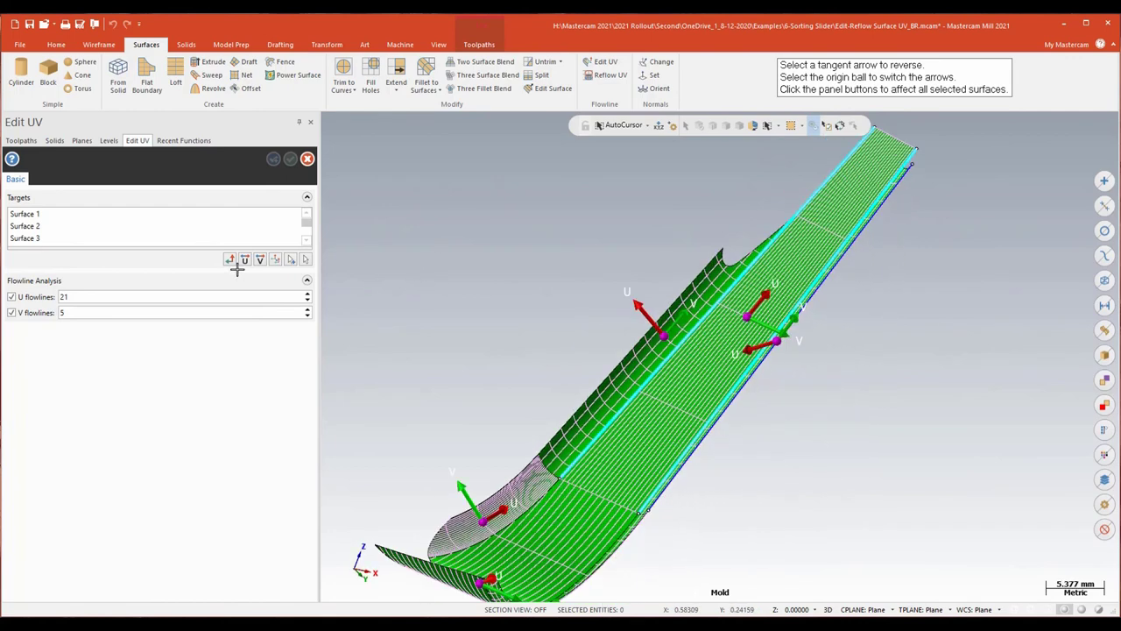
- Highlight individual entries in the Edit UV target list to identify which surface each one refers to
left_click(29, 219)
left_click(30, 227)
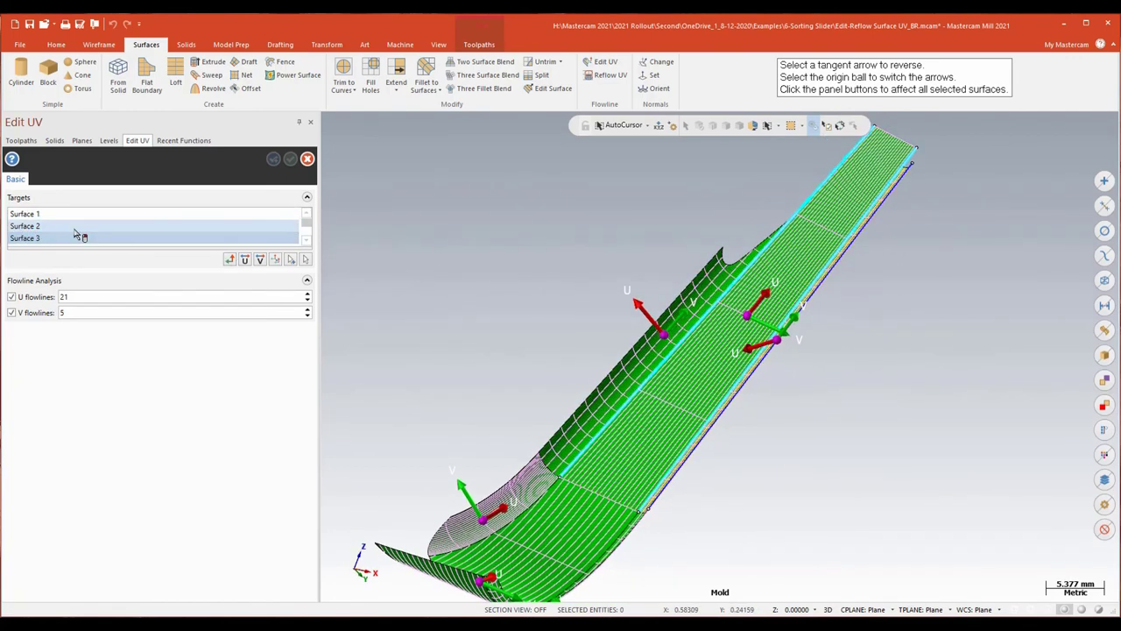
scroll(77, 235, "down", 1)
left_click(37, 241)
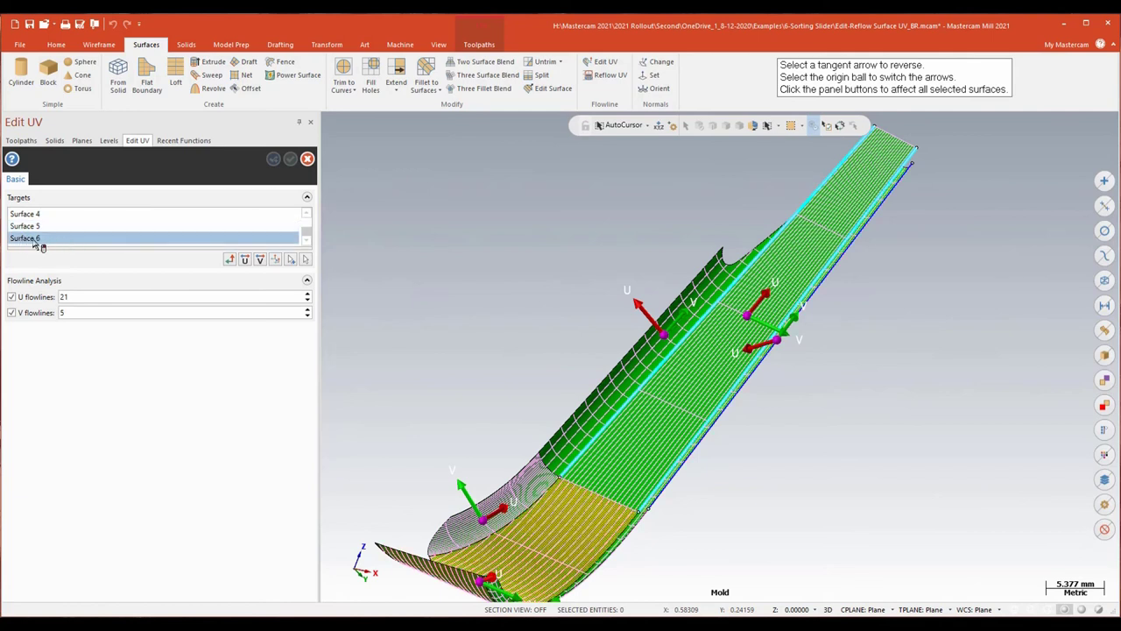
left_click(33, 216)
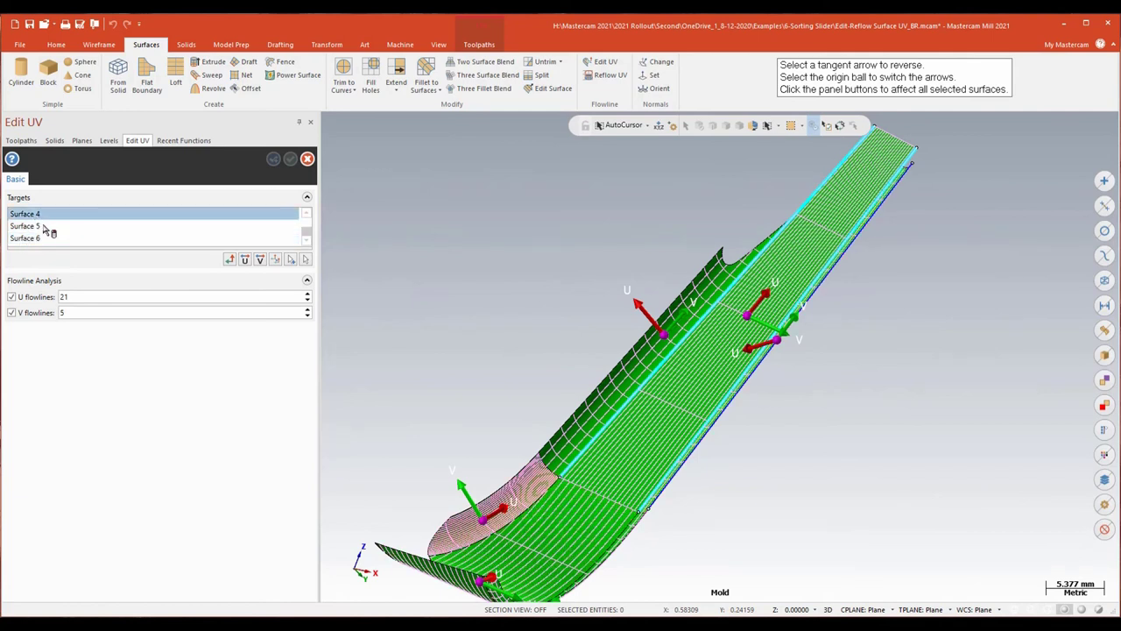
scroll(48, 230, "up", 1)
- Try reversing the U direction of Surface 2, and reversing and switching the U and V directions of all target surfaces
left_click(33, 228)
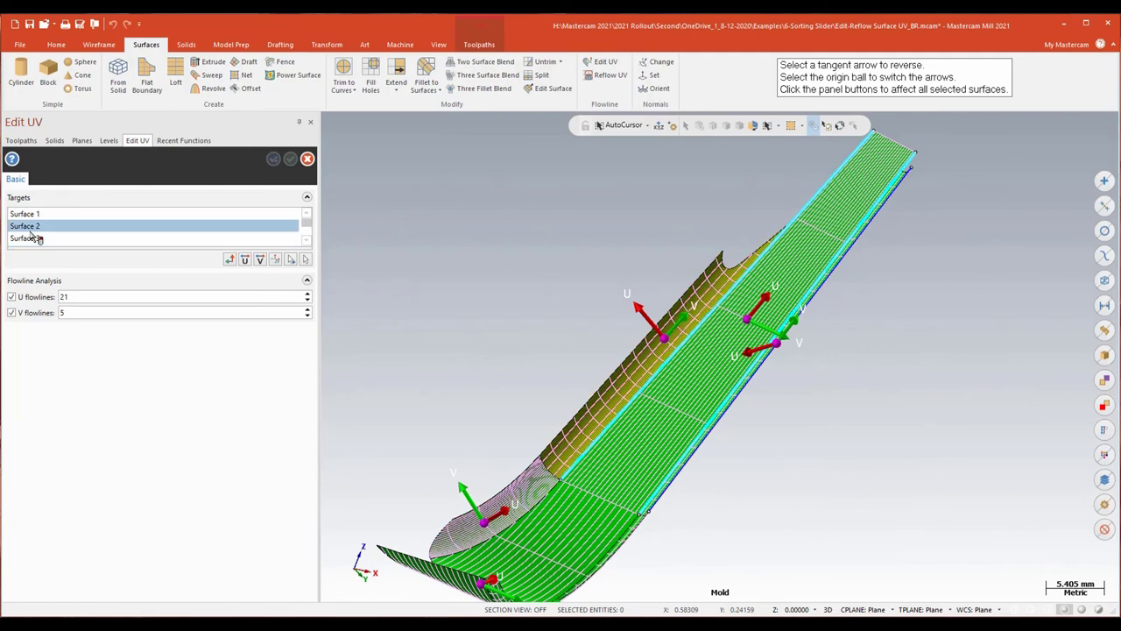
left_click(244, 259)
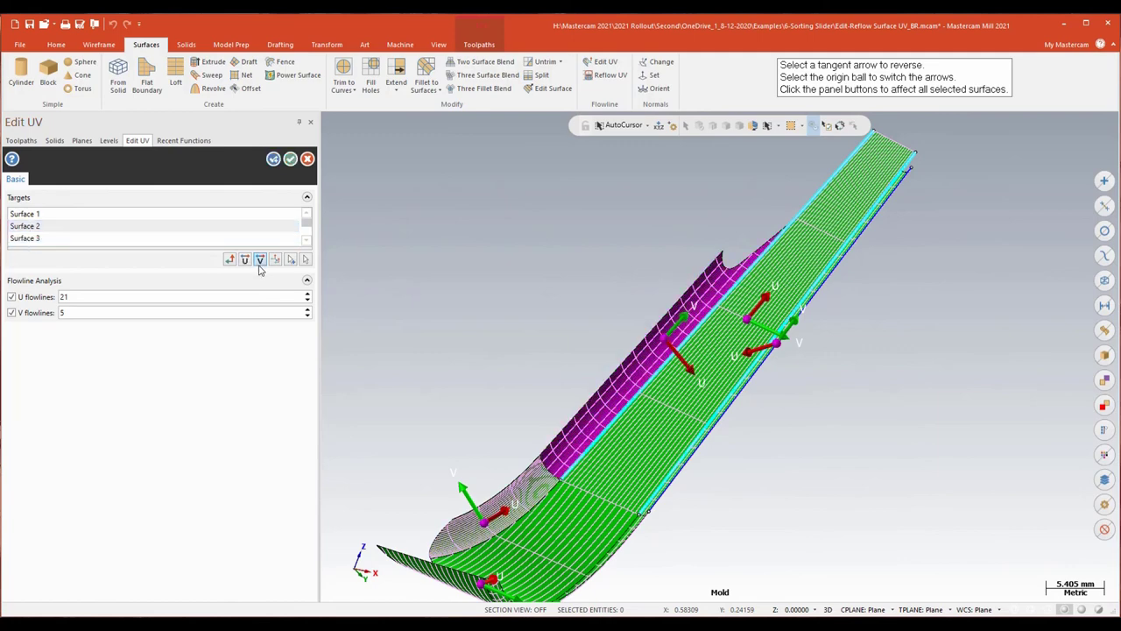
left_click(259, 260)
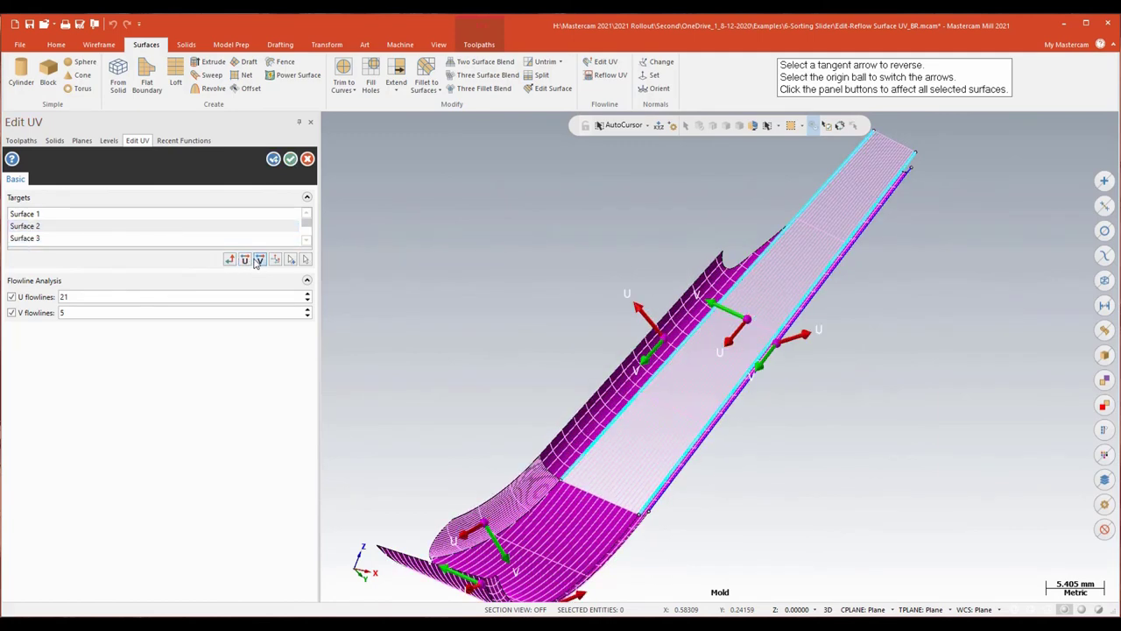
left_click(229, 260)
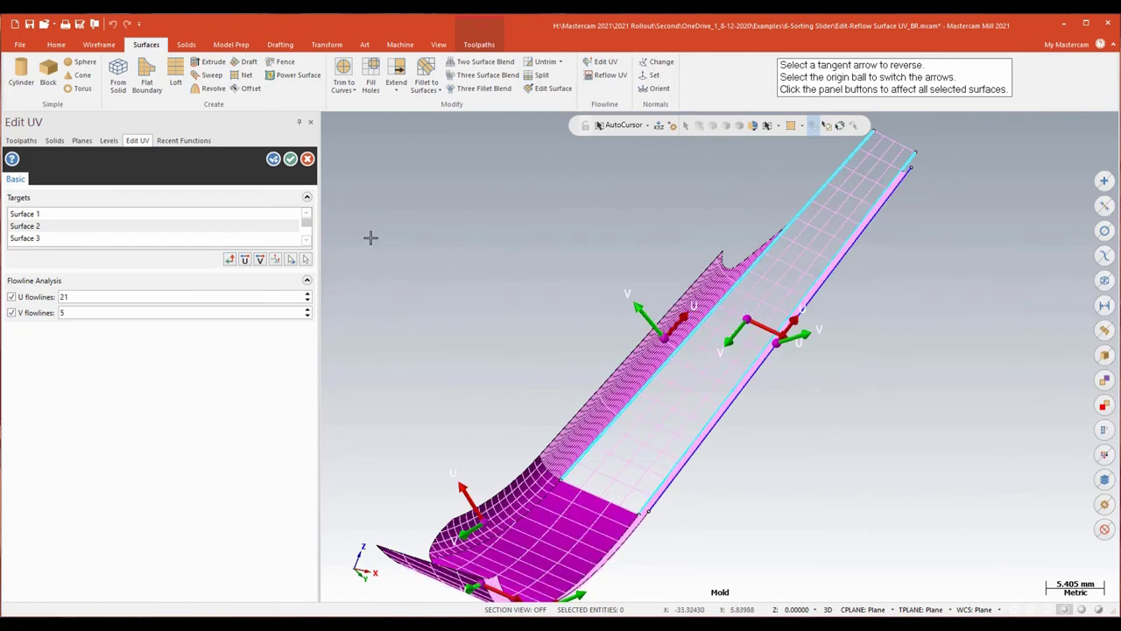
key("Return")
scroll(585, 208, "down", 3)
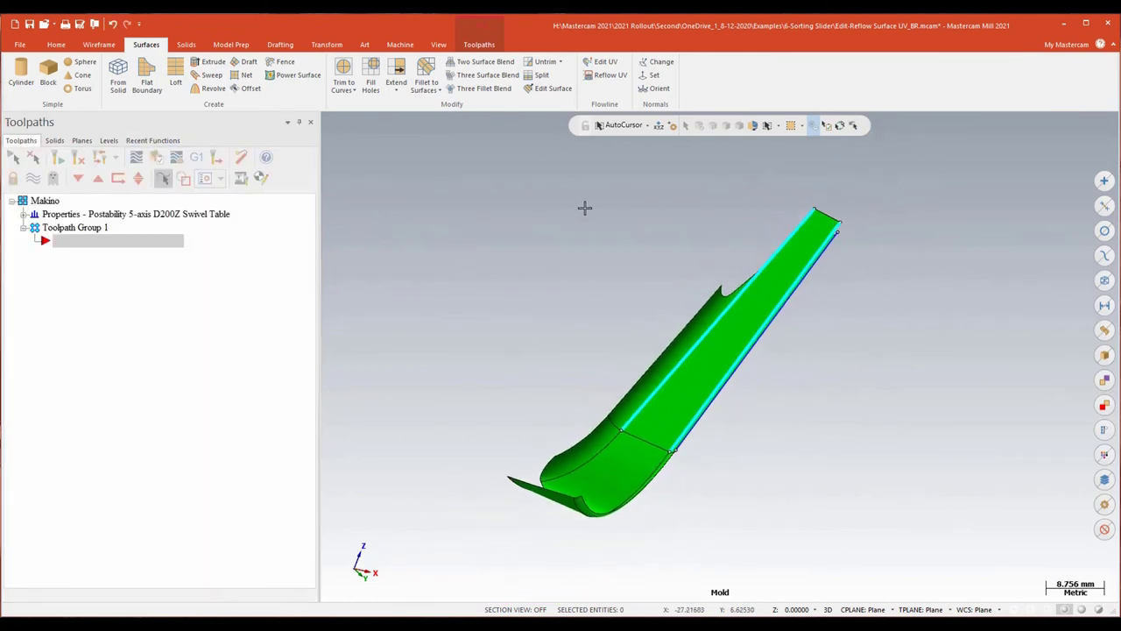
- Start Edit UV on all the green surfaces and propagate the flow directions from the long upper surface as the seed
left_click_drag(479, 172, 901, 435)
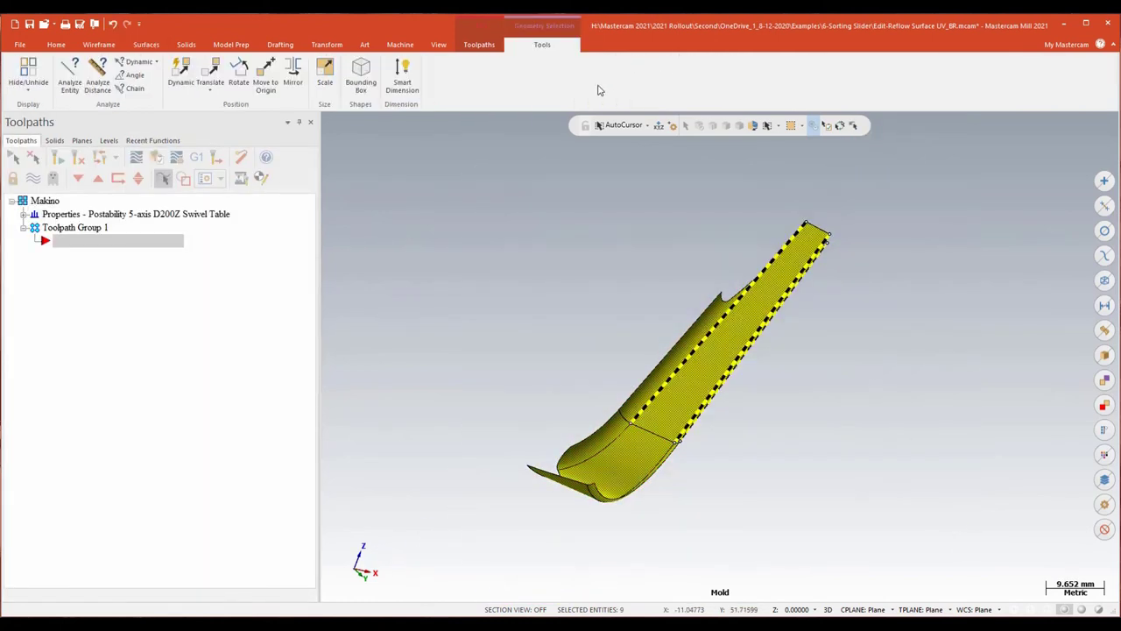
left_click(146, 45)
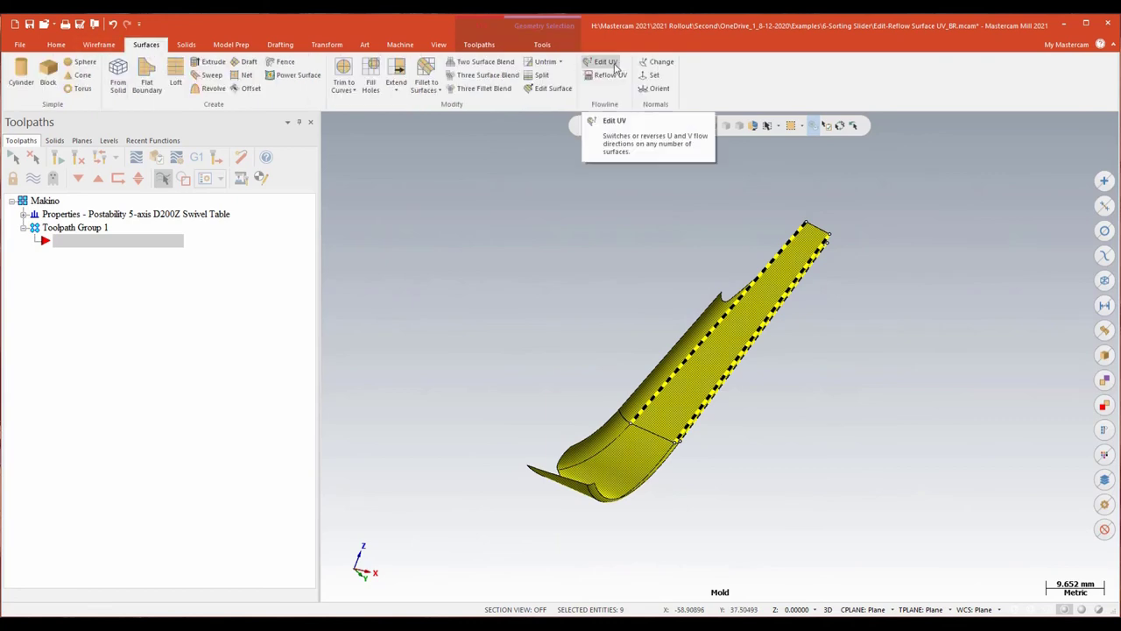
left_click(604, 62)
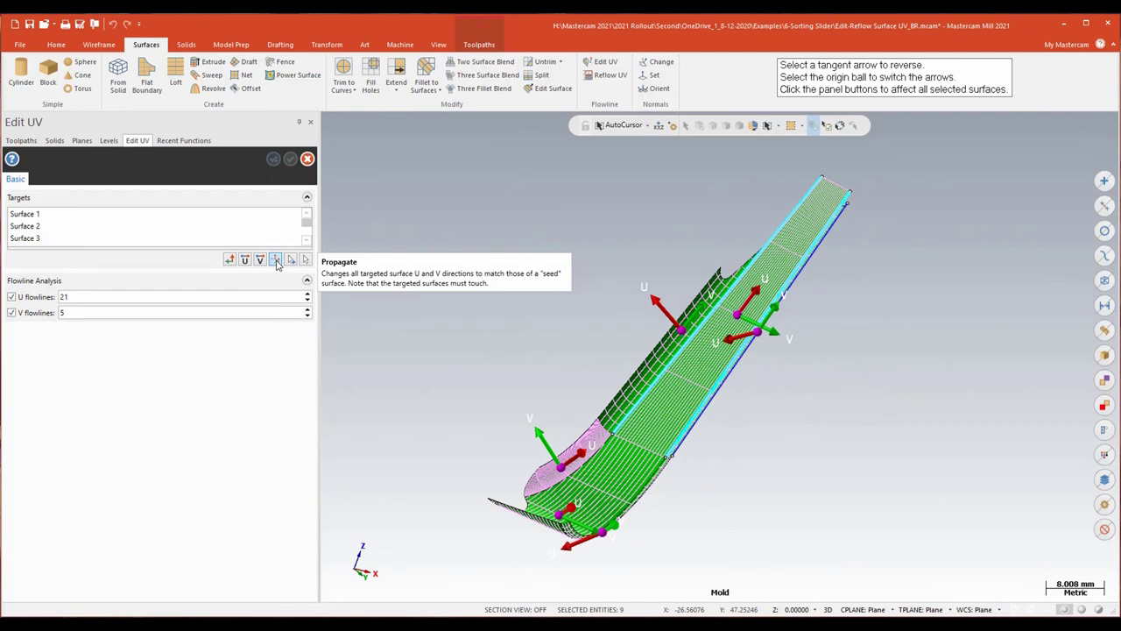
left_click(277, 261)
middle_click_drag(420, 275, 428, 268)
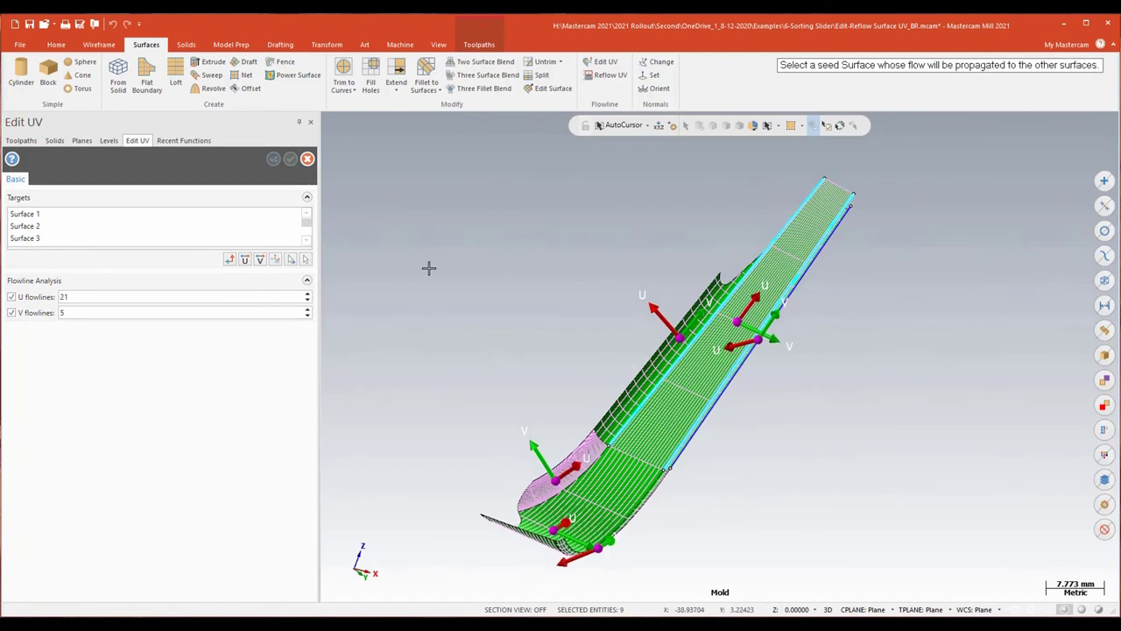
left_click_drag(1016, 67, 981, 178)
scroll(776, 315, "up", 3)
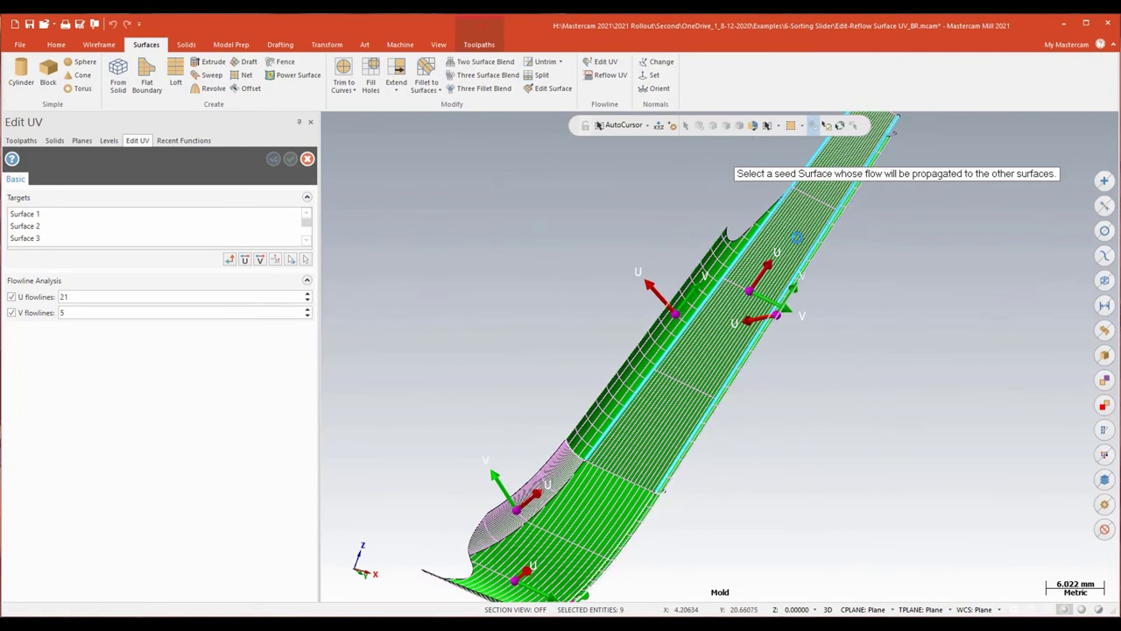
left_click(797, 238)
mouse_move(916, 348)
middle_mouse_down()
mouse_move(934, 402)
mouse_move(932, 325)
mouse_move(932, 341)
middle_mouse_up()
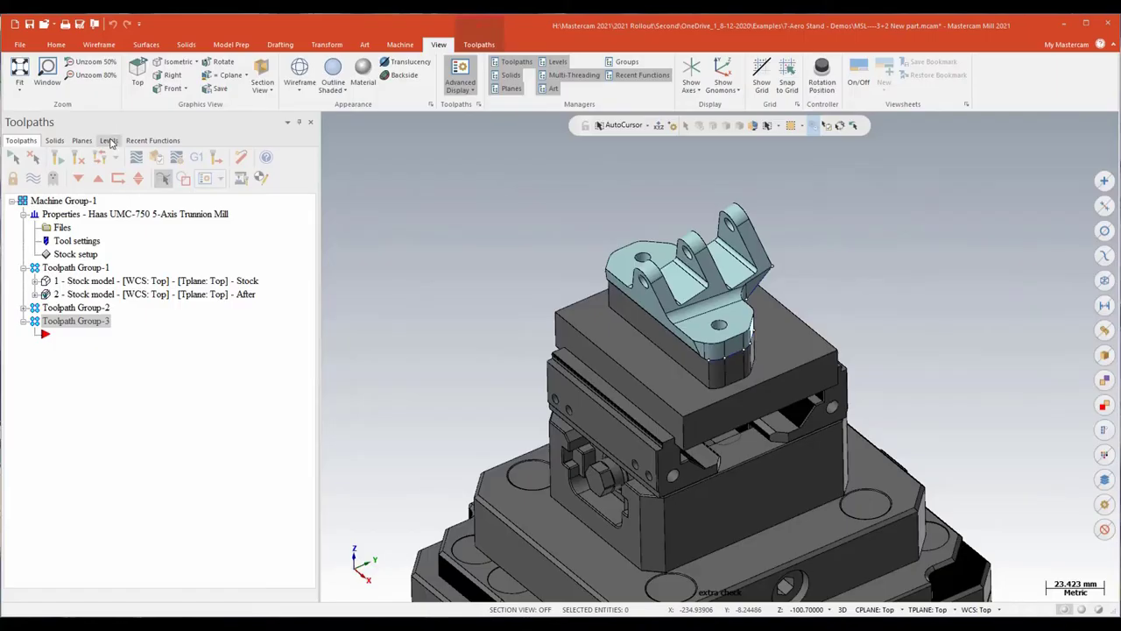
- Hide the LANG 5X vise and extra check levels so that only the new part Model level is shown
left_click(109, 140)
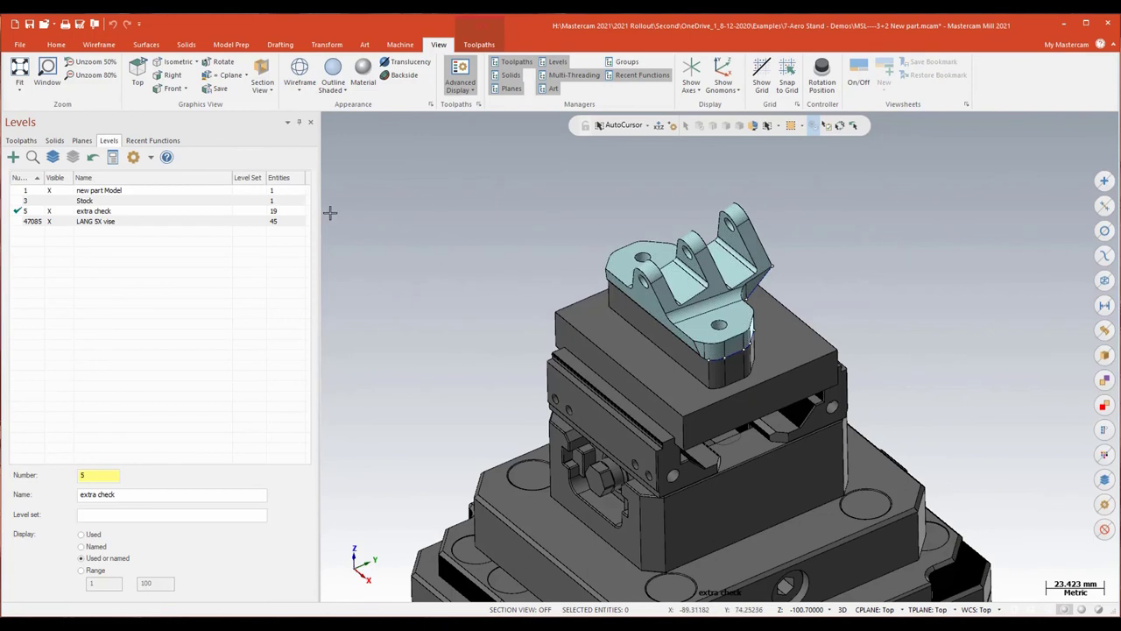
left_click(49, 223)
left_click(49, 212)
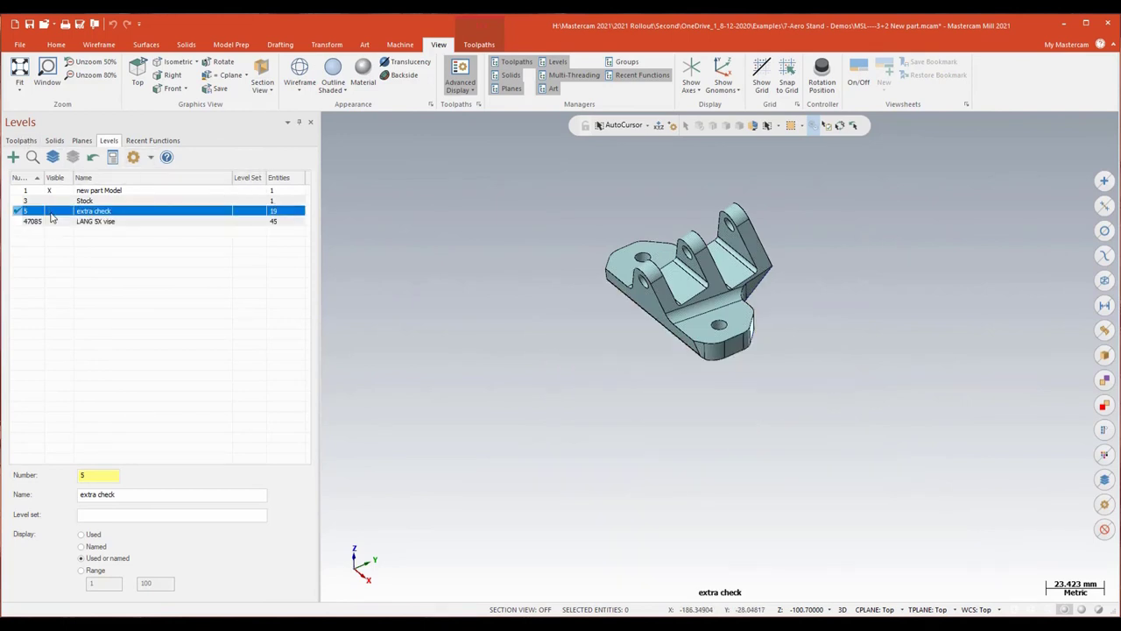
mouse_move(964, 289)
middle_mouse_down()
mouse_move(989, 293)
mouse_move(946, 303)
middle_mouse_up()
left_click(21, 141)
scroll(818, 255, "up", 3)
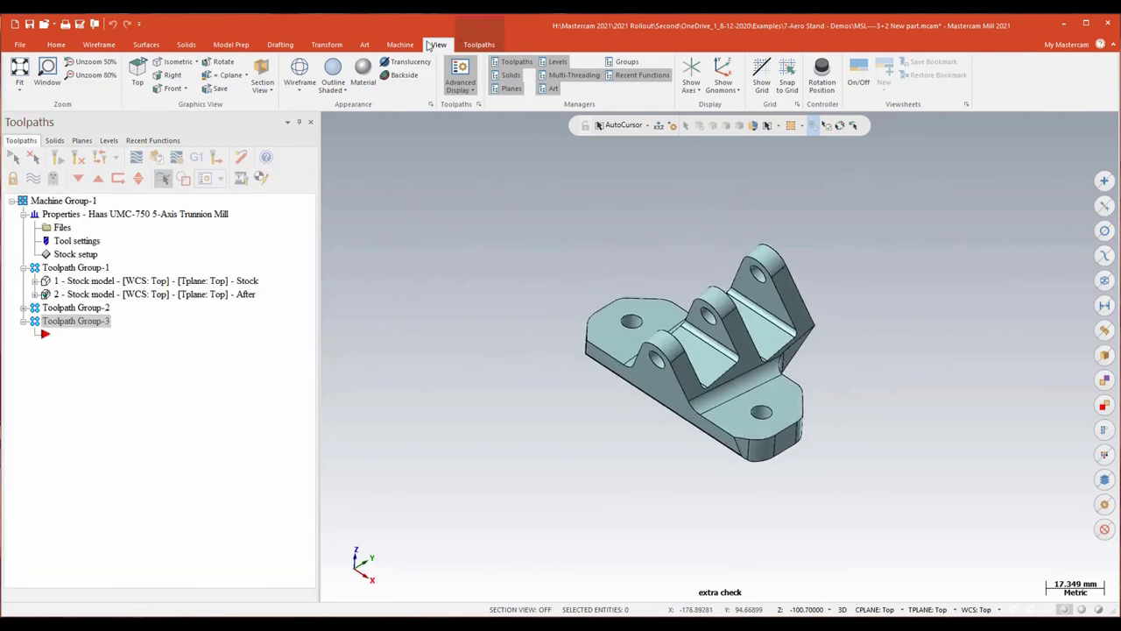
- Create a 3+2 Automatic Roughing multiaxis toolpath and choose the 10 Bull-Nosed Endmill as its tool
left_click(478, 45)
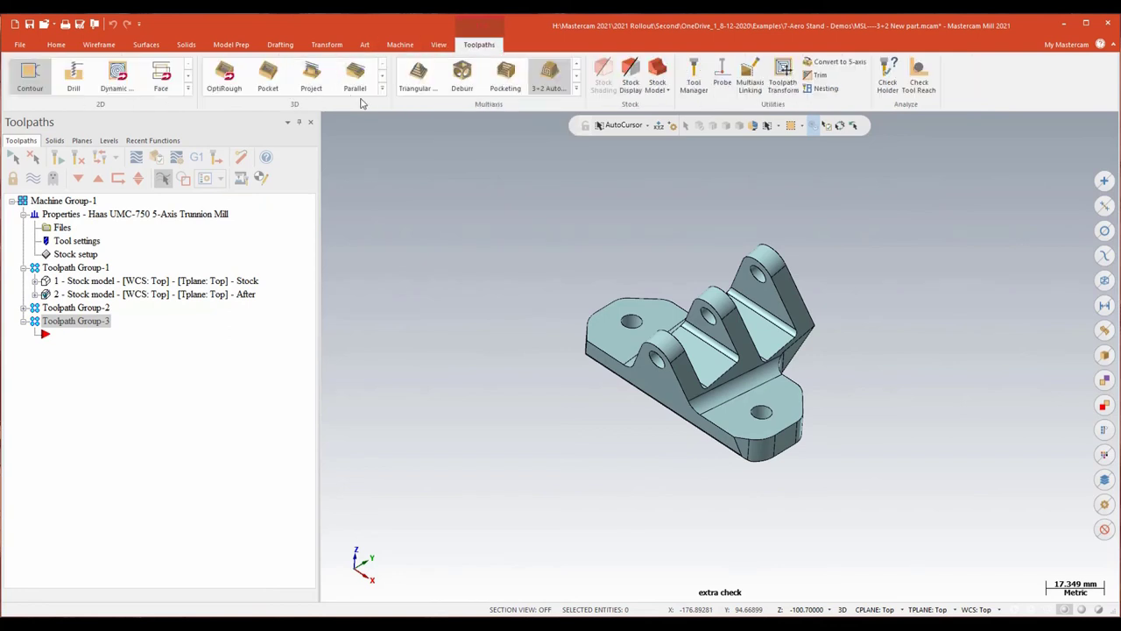
left_click(576, 88)
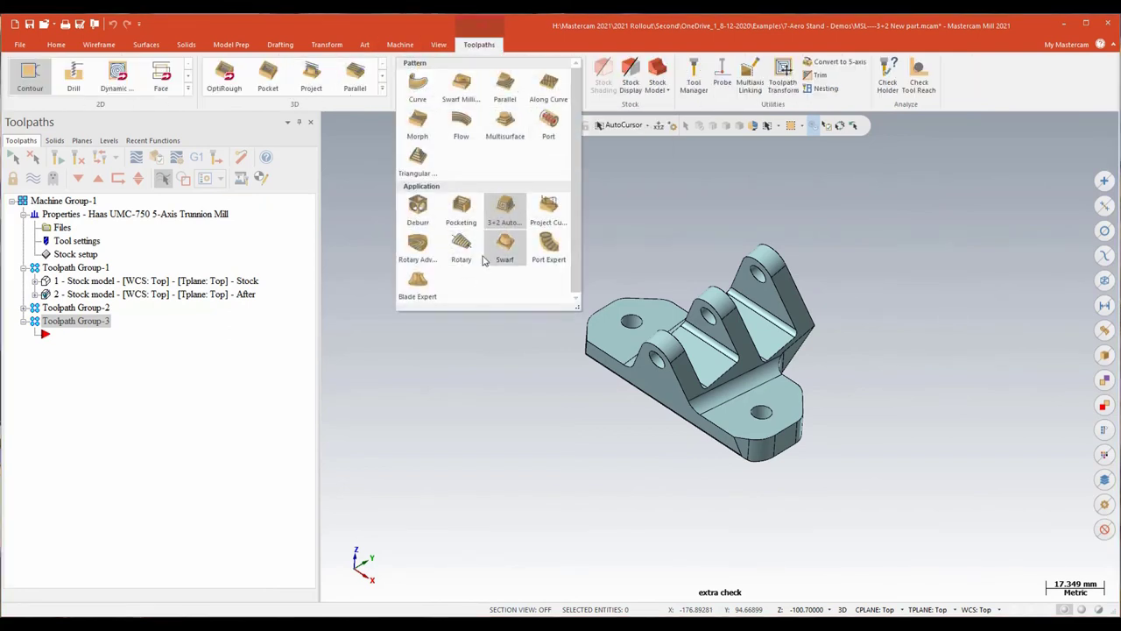
left_click(506, 206)
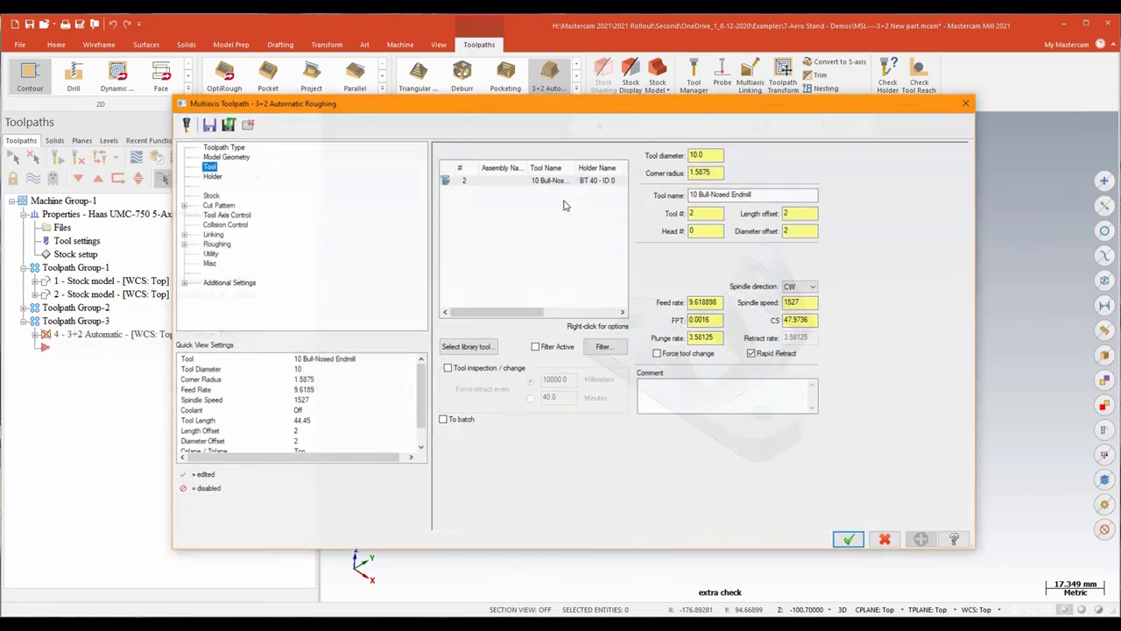
left_click_drag(587, 113, 594, 108)
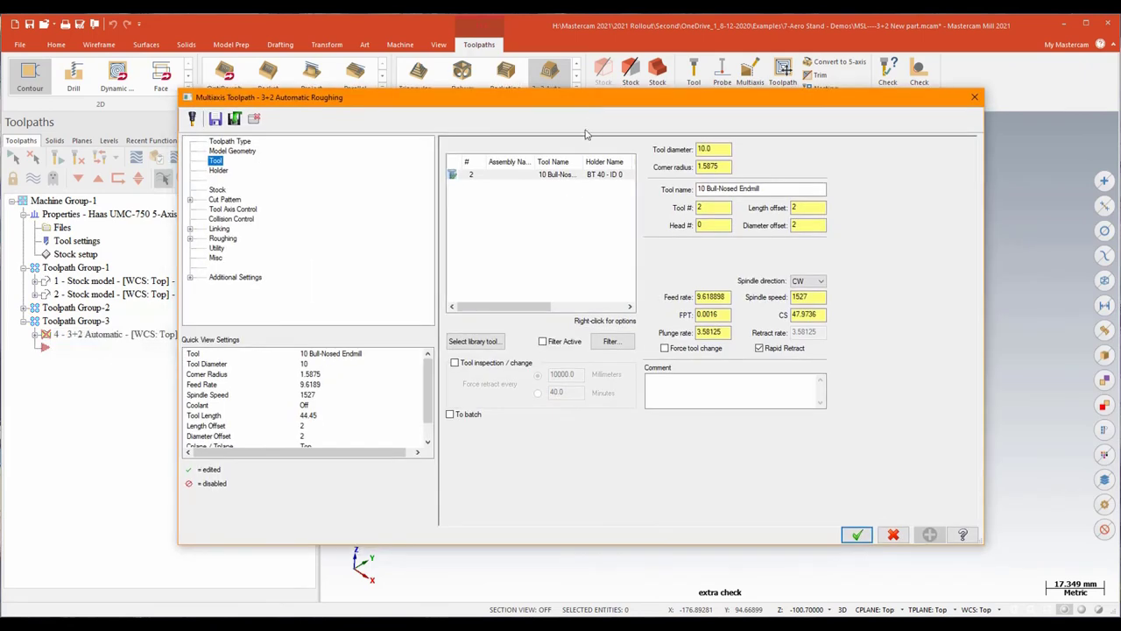
left_click(557, 175)
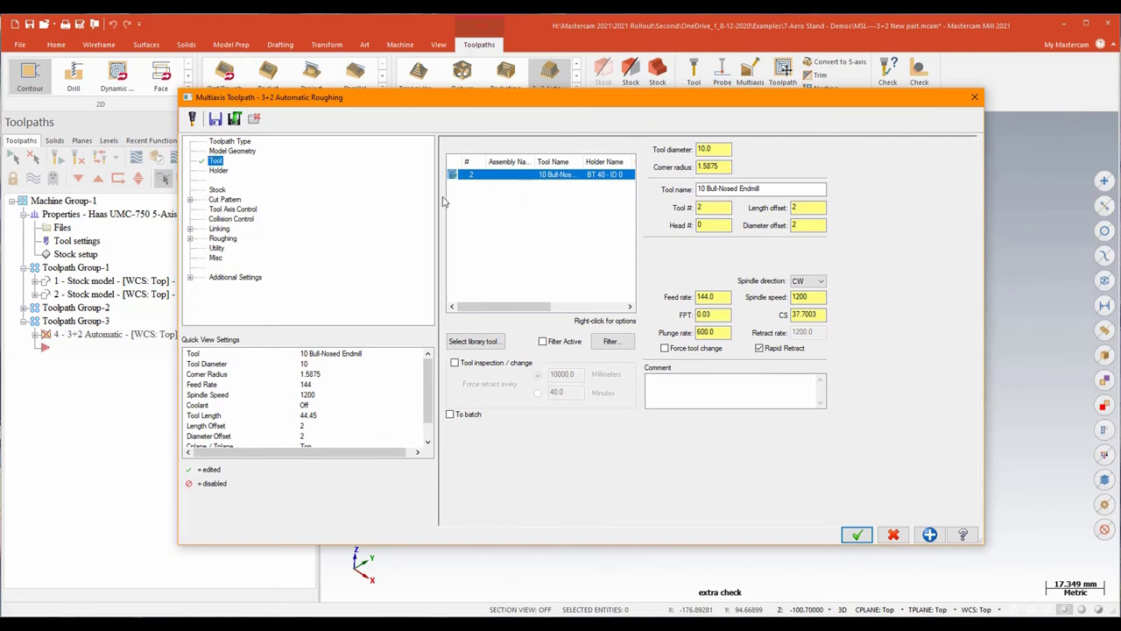
- Select the entire bracket solid body as the toolpath's machining geometry
left_click(230, 152)
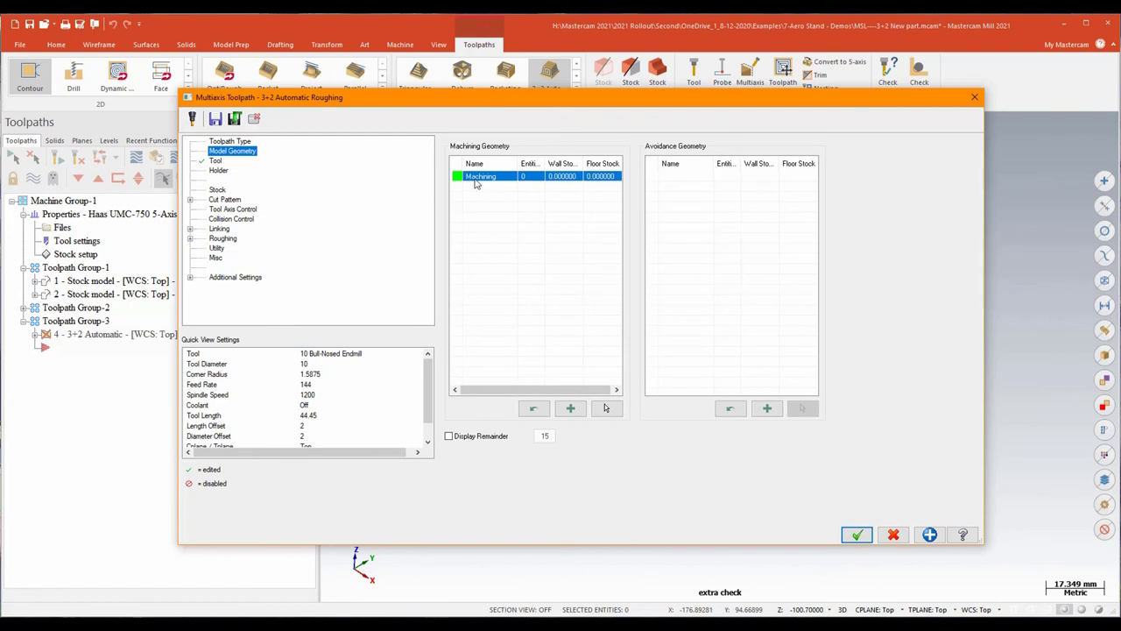
left_click(606, 407)
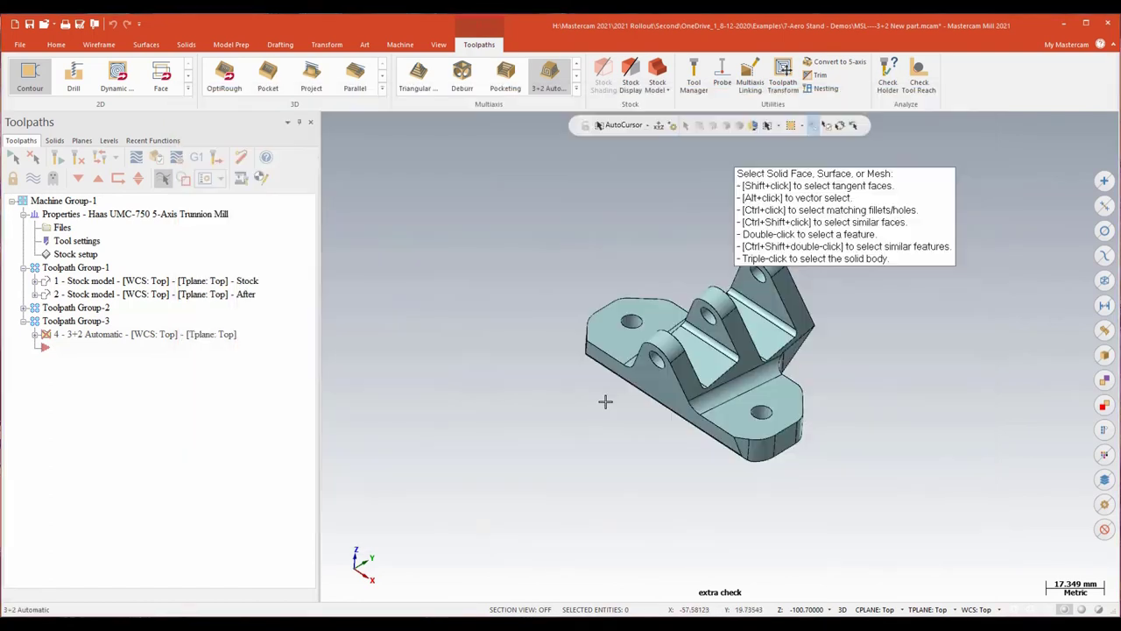
triple_click(710, 359)
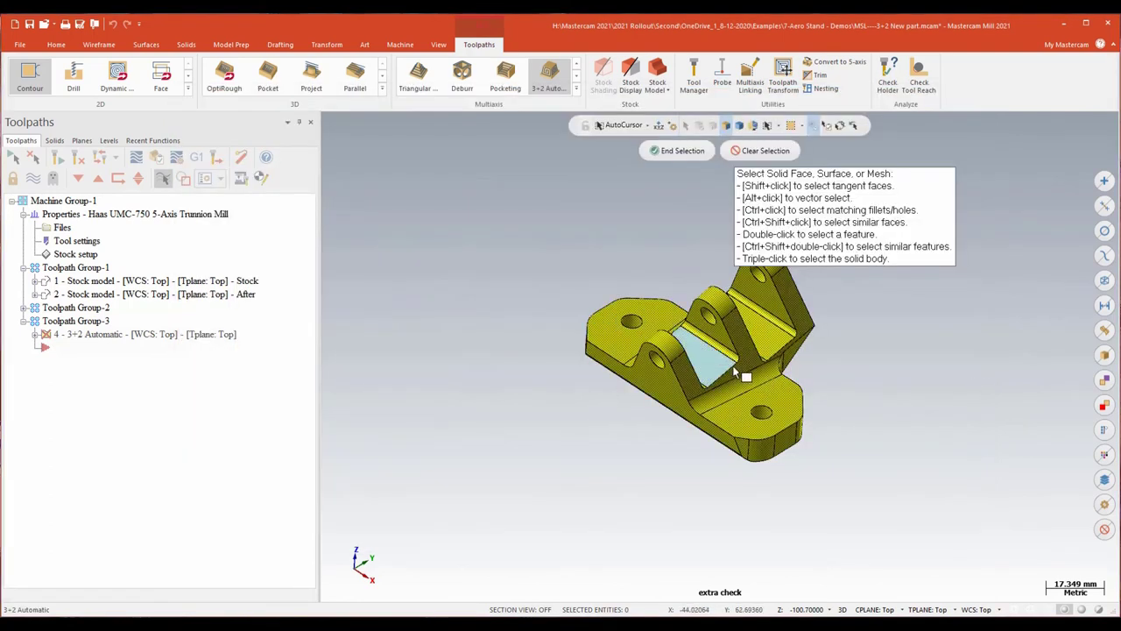
middle_click_drag(902, 391, 770, 263)
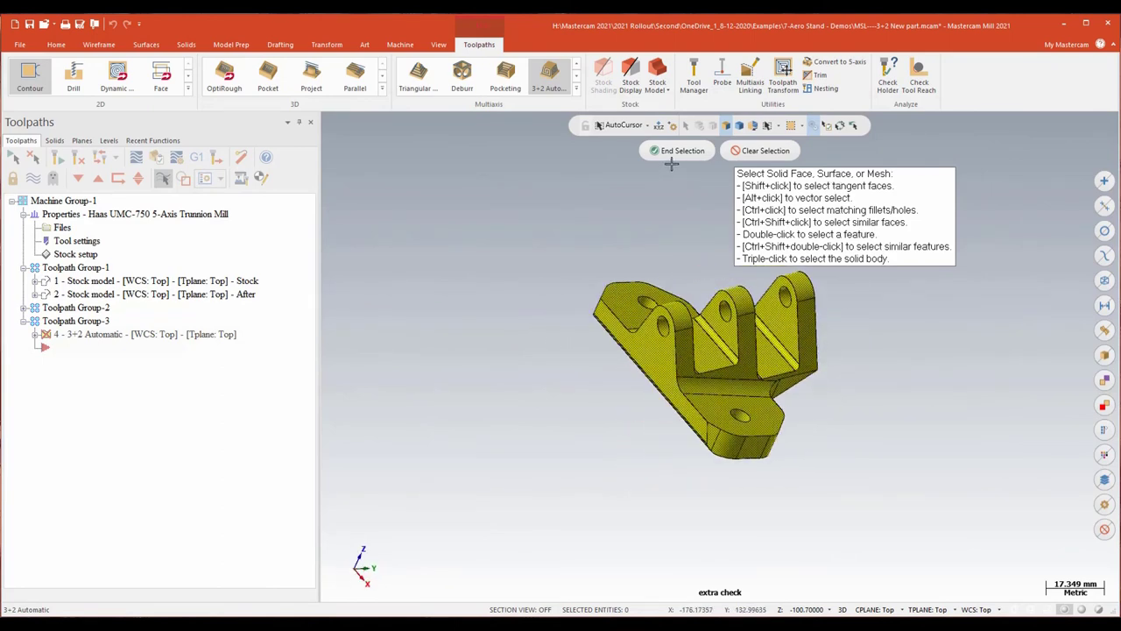
left_click(675, 152)
- Set the machining geometry's wall stock and floor stock to 0.5 and change its colour to magenta
left_click(579, 176)
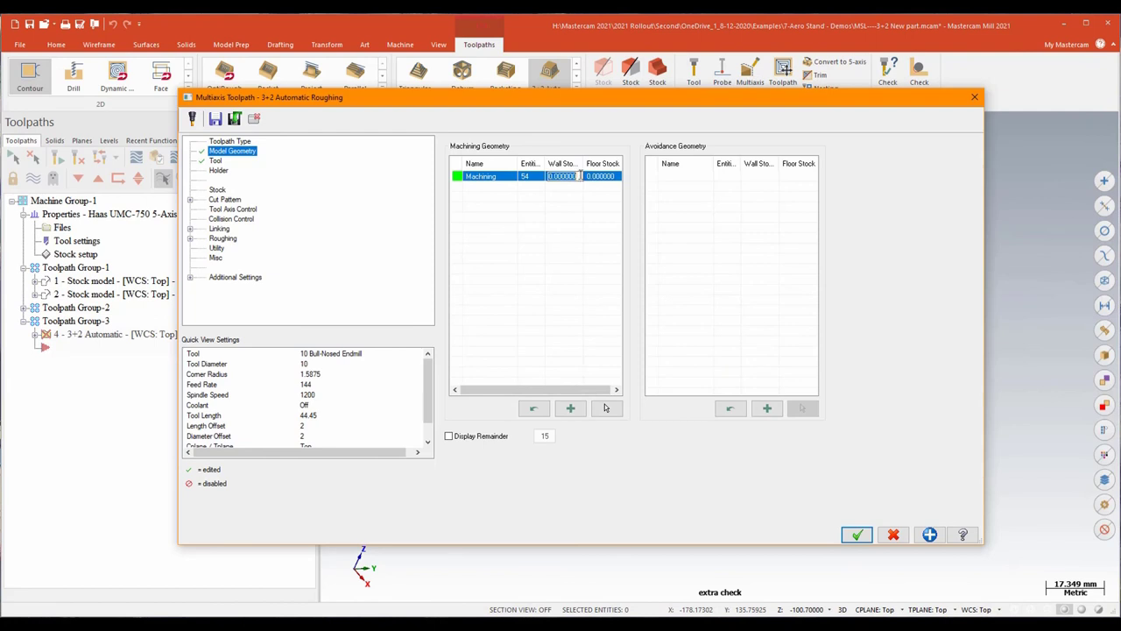
key("BackSpace")
key("Tab")
key("BackSpace")
left_click(456, 176)
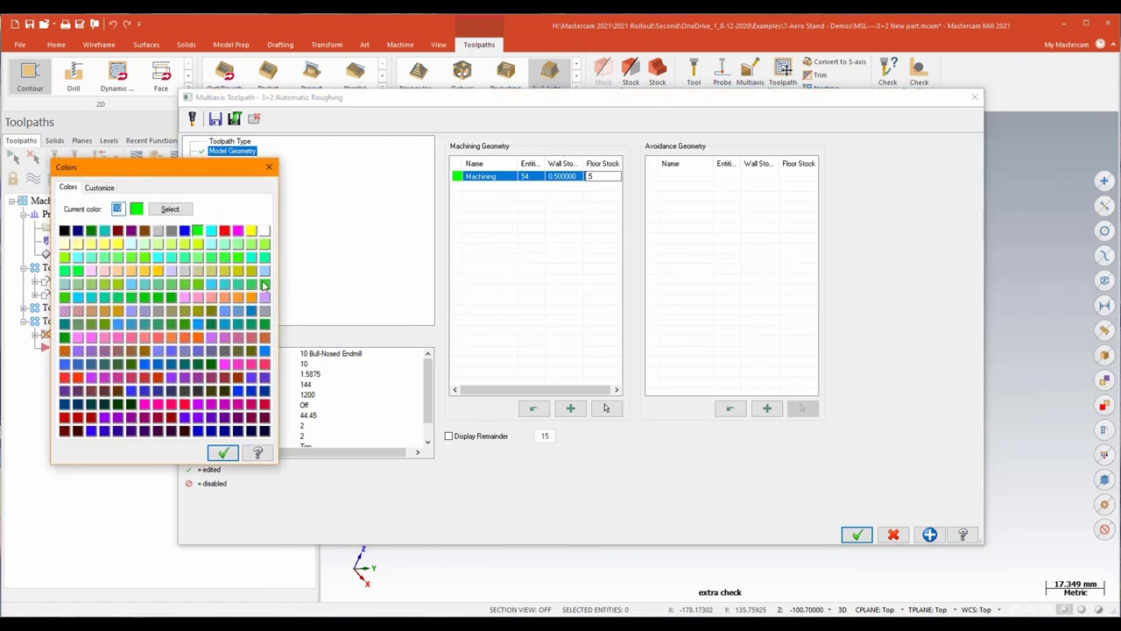
left_click(238, 231)
left_click(223, 452)
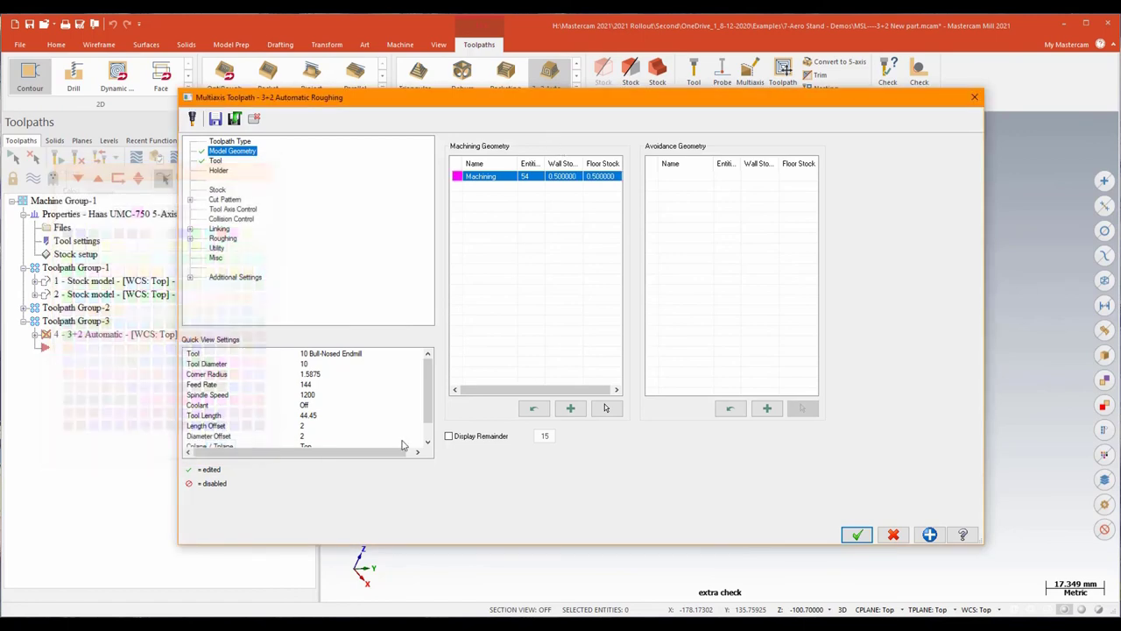
- Add an avoidance geometry group and start its entity selection with only the extra check and LANG 5X vise levels shown
left_click(767, 409)
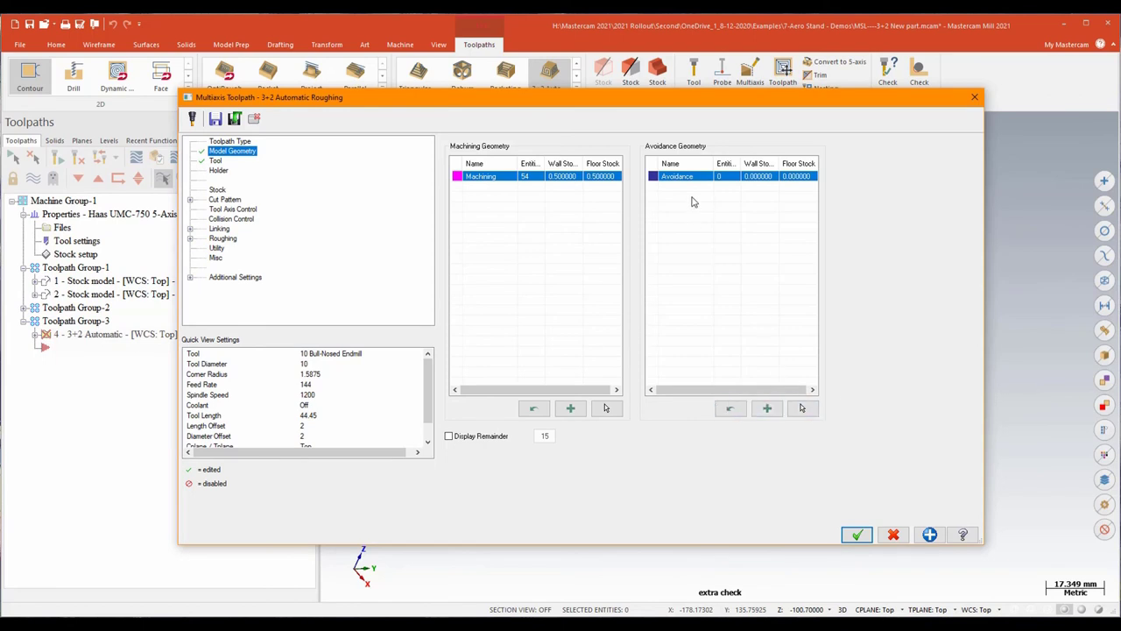
left_click(803, 408)
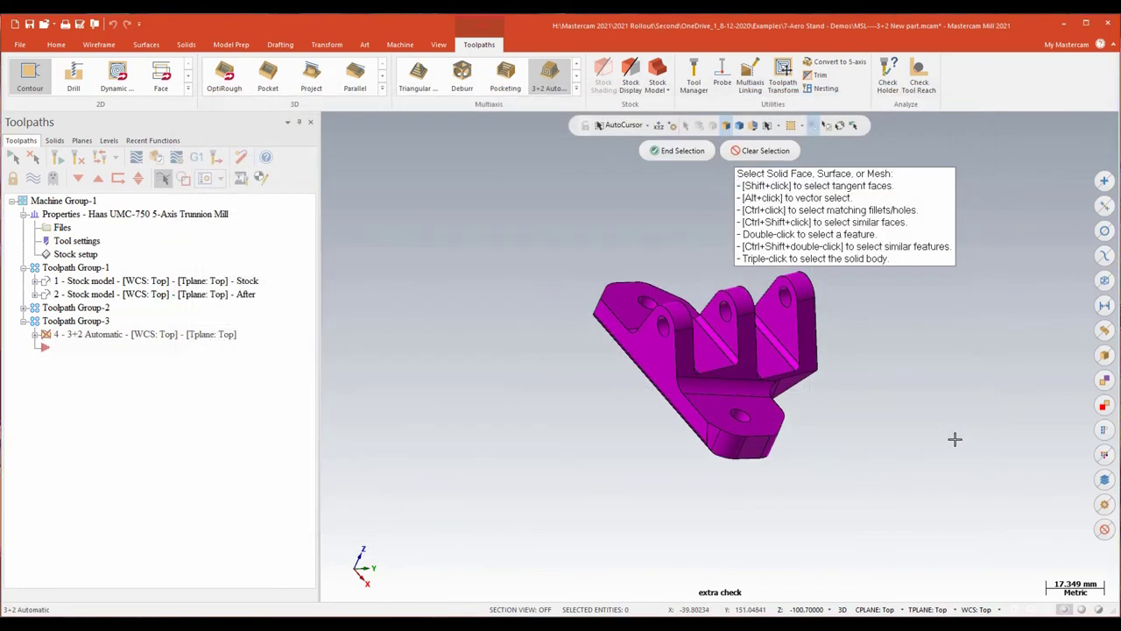
left_click(114, 142)
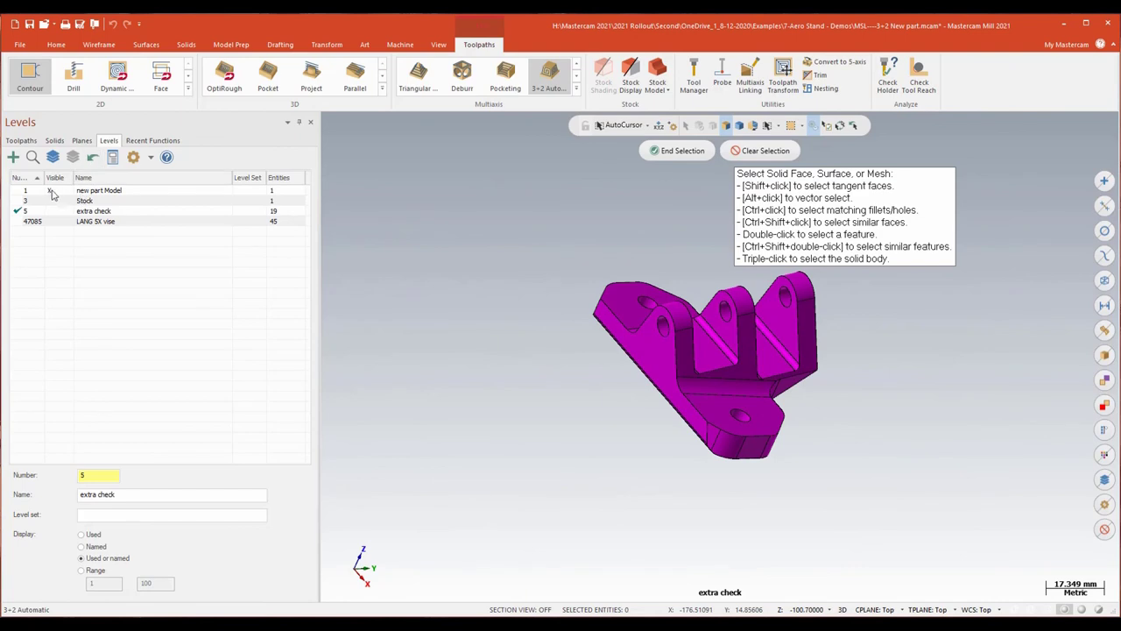
left_click(54, 191)
left_click(51, 223)
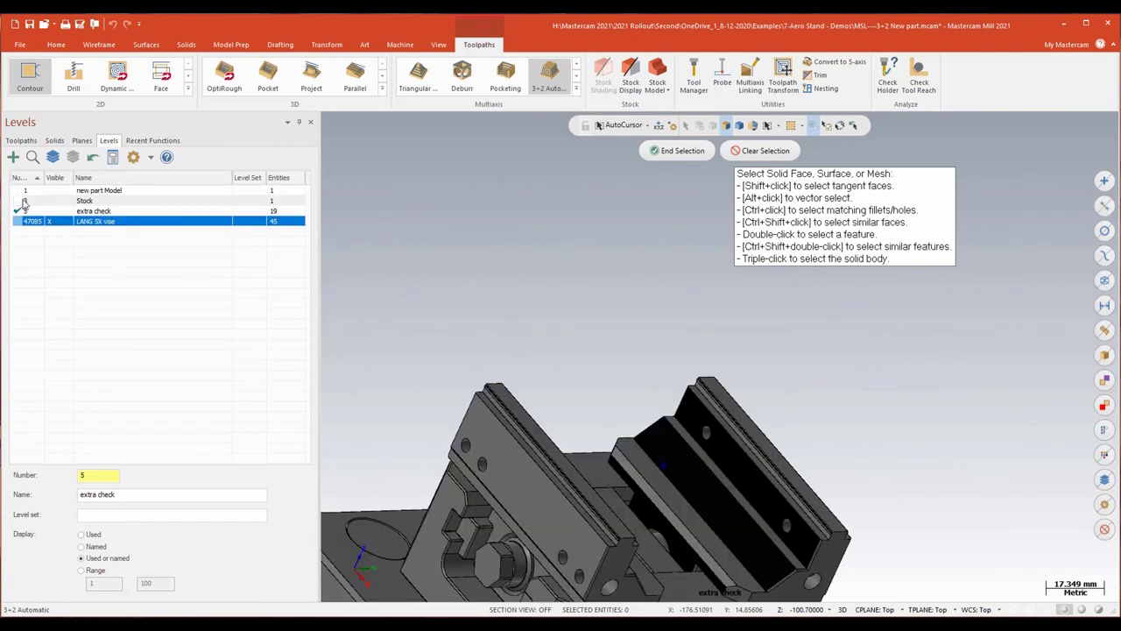
left_click(49, 211)
- Select all the vise and extra check solids together as the toolpath's avoidance geometry
scroll(731, 324, "down", 3)
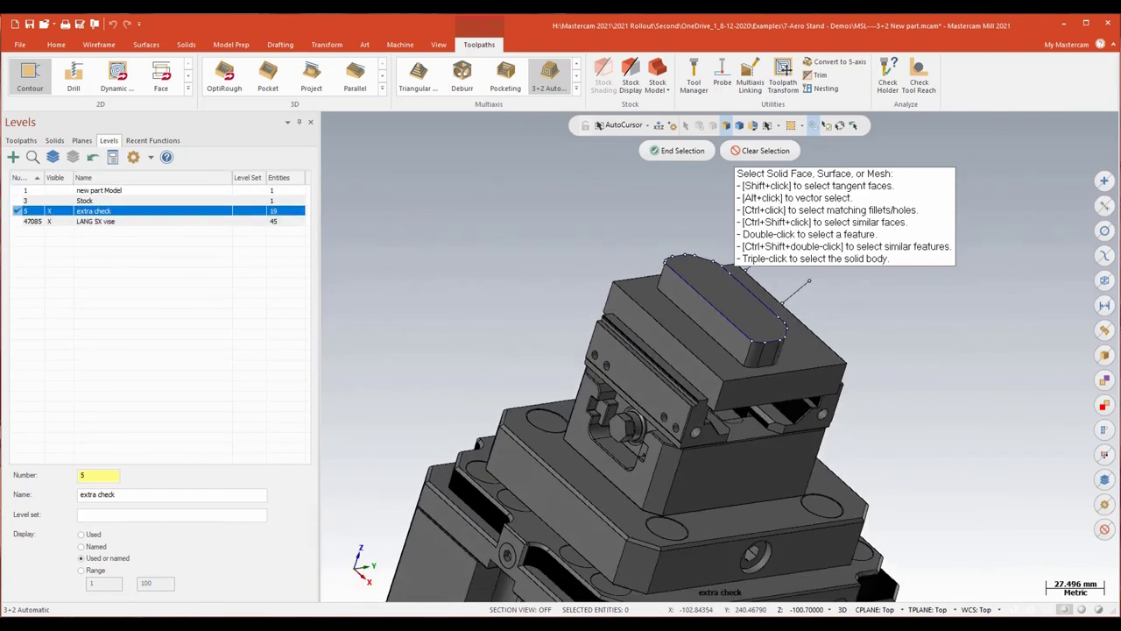
left_click_drag(511, 210, 960, 575)
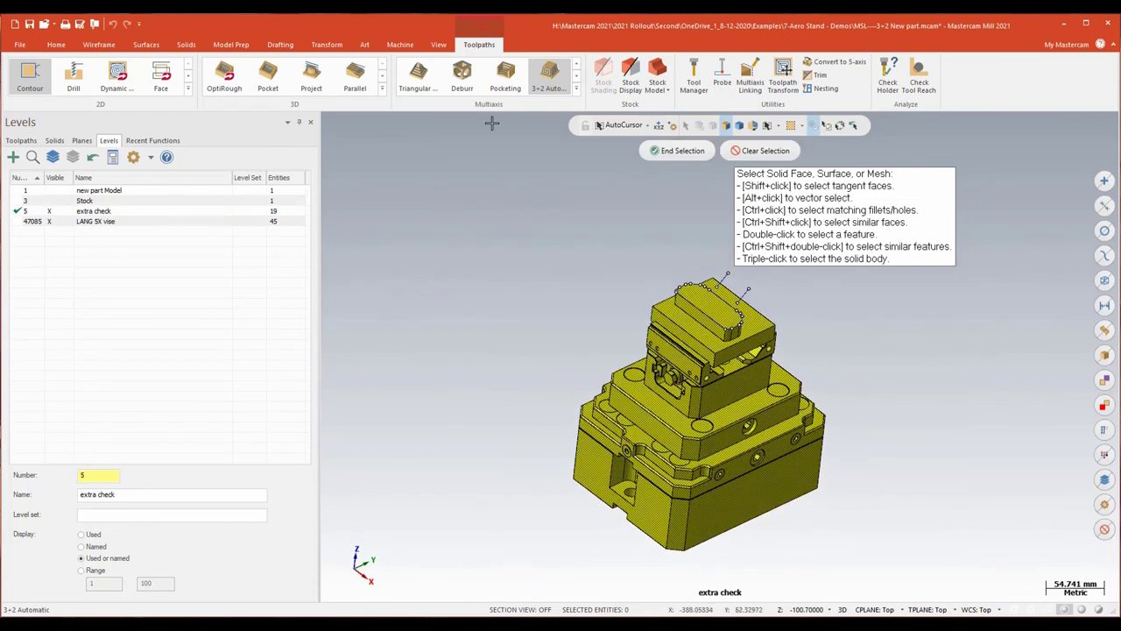
left_click(677, 151)
- Set the avoidance geometry's wall stock and floor stock to 0.5 and change its colour to cyan
left_click(750, 176)
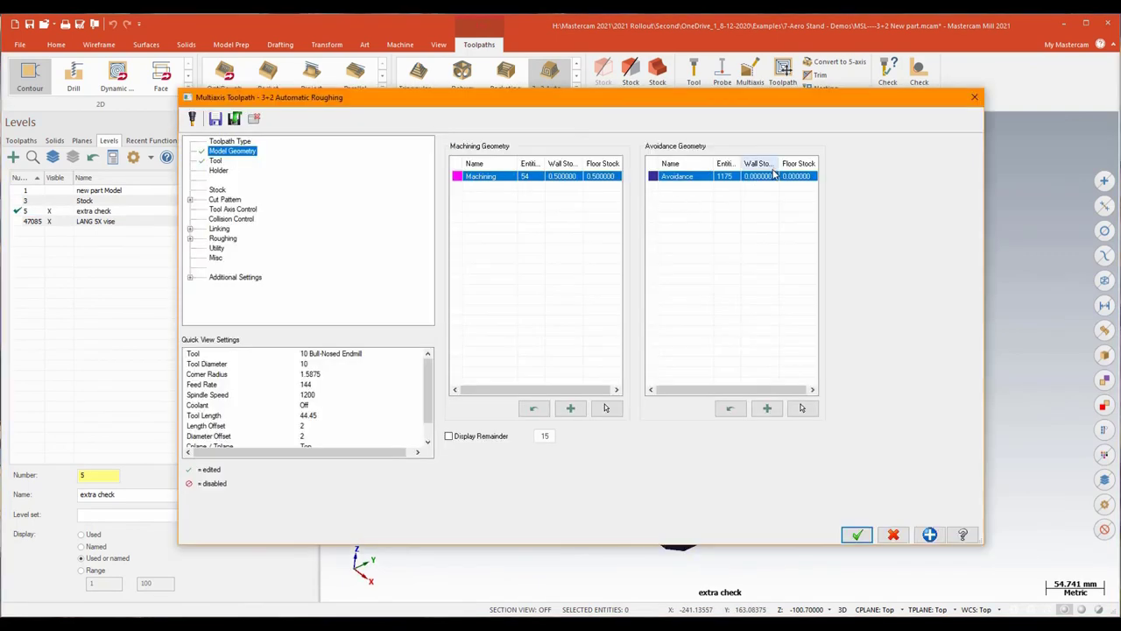
type("0.5")
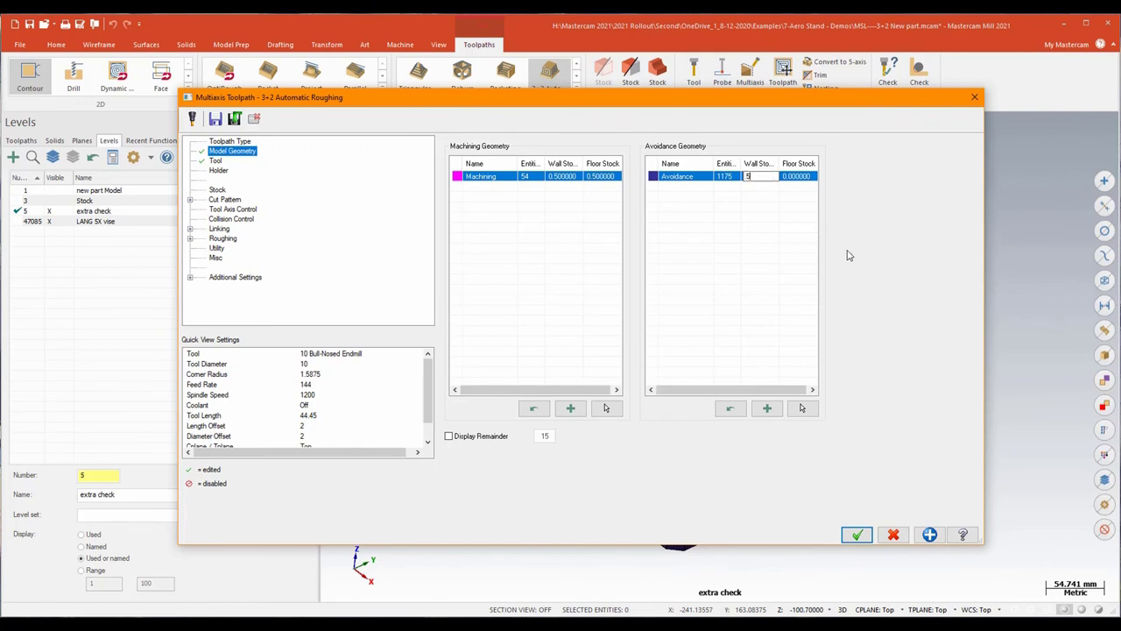
key("Tab")
type("5")
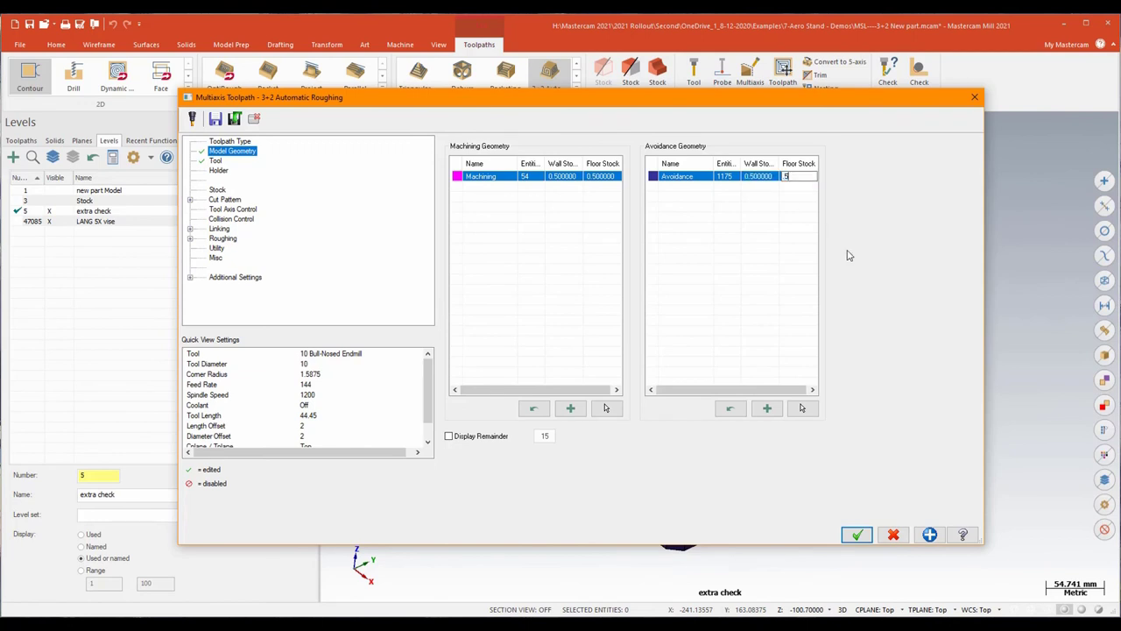
left_click(652, 176)
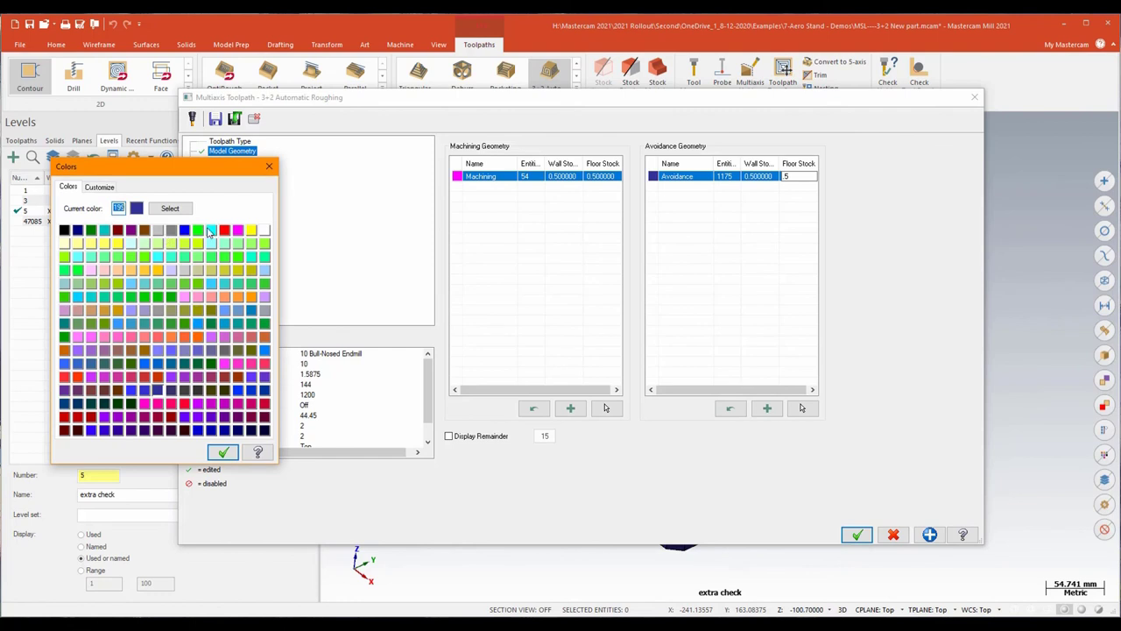
left_click(222, 452)
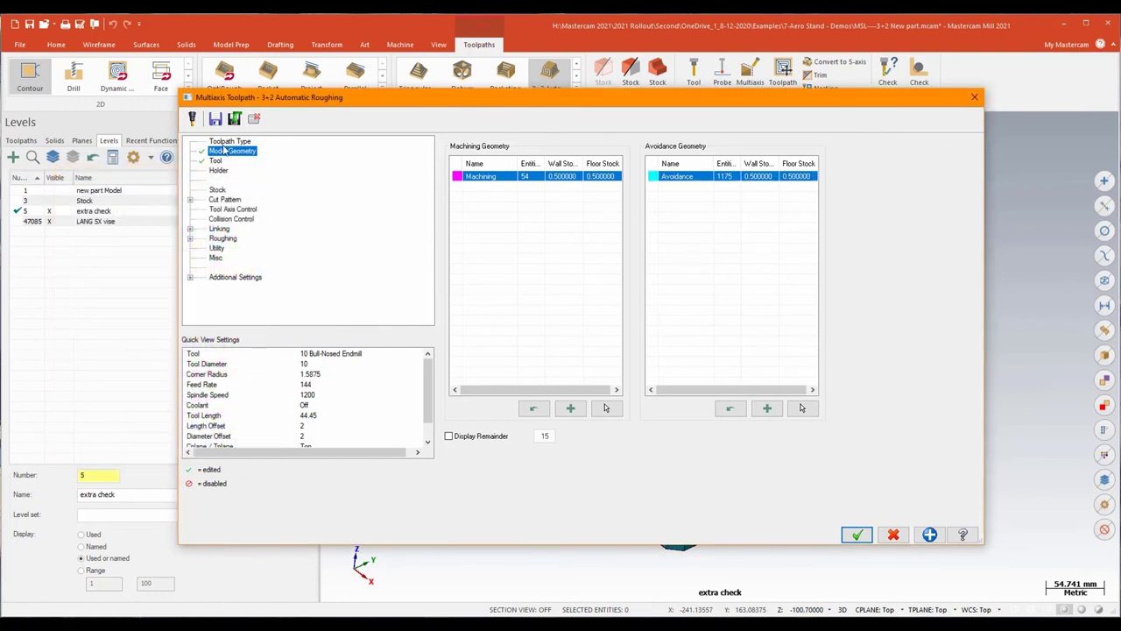
- Use the stock model named Stock as the toolpath's stock definition
left_click(216, 190)
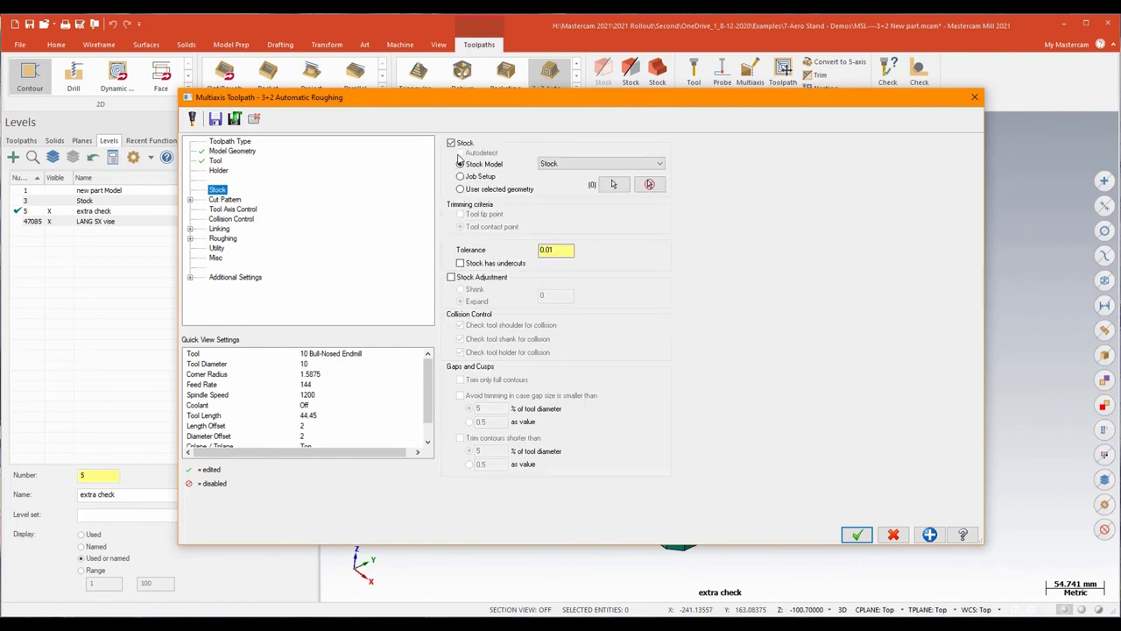
left_click(568, 166)
left_click(568, 176)
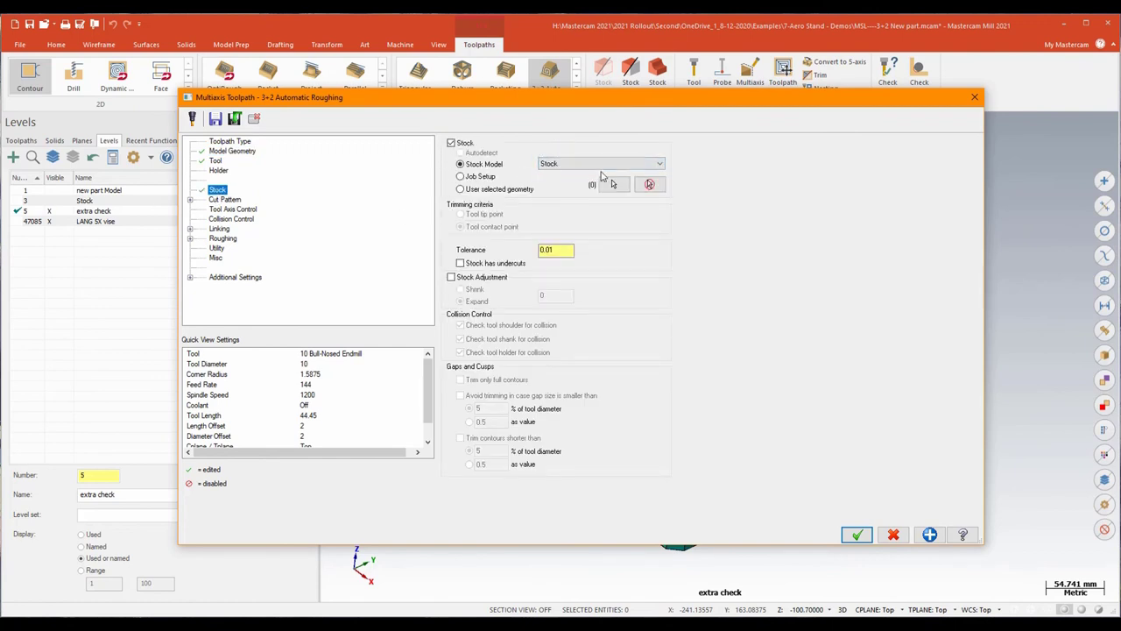
- Review the Dynamic cut pattern's constant depth step, its maximum and desired stepovers, and the depth step of its intermediate slices
left_click(223, 201)
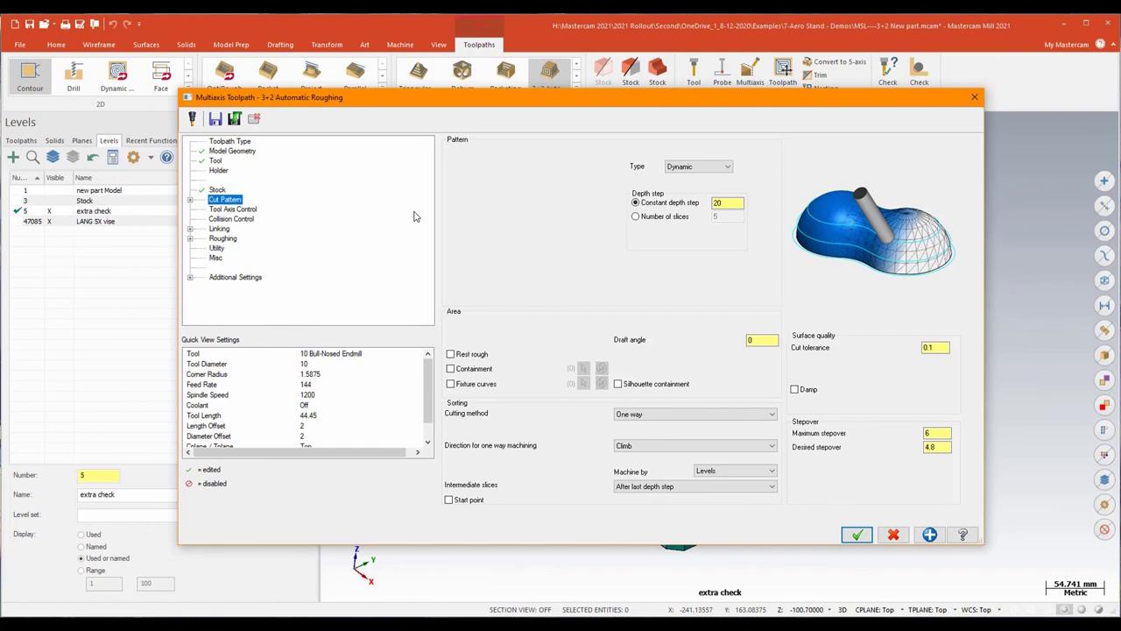
left_click(729, 203)
double_click(728, 203)
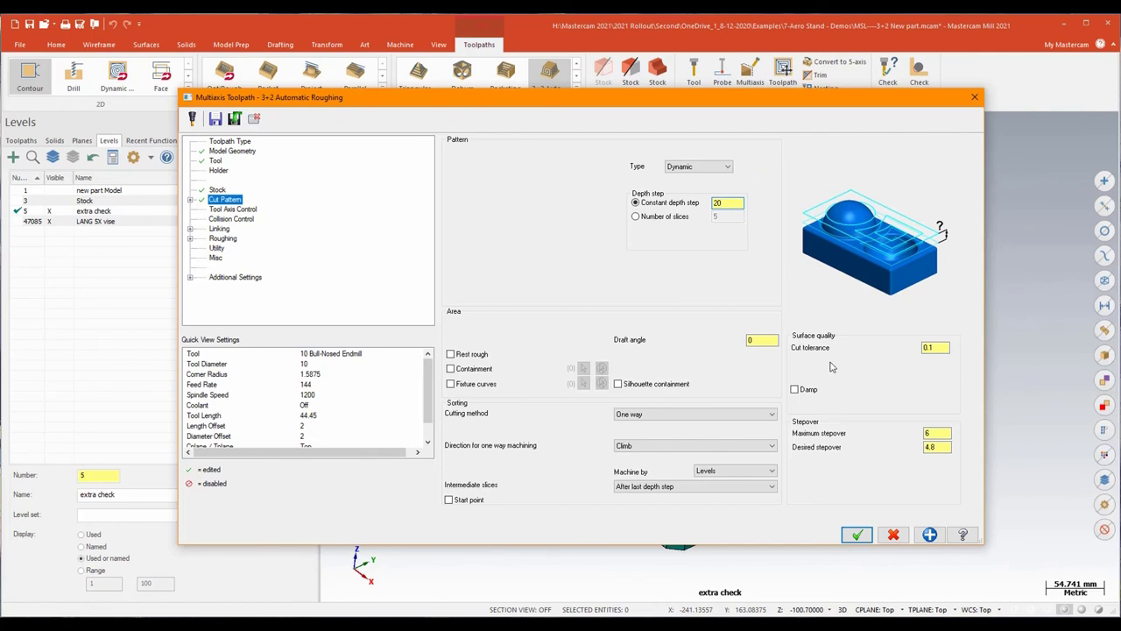
left_click(939, 434)
left_click(936, 448)
left_click(935, 432)
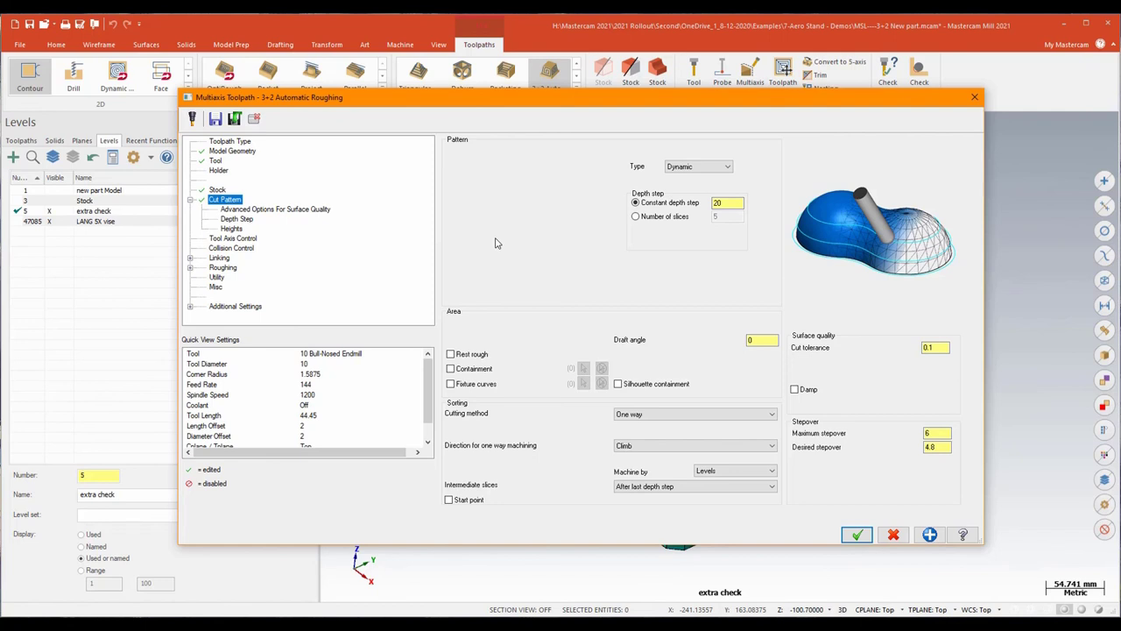
left_click(233, 219)
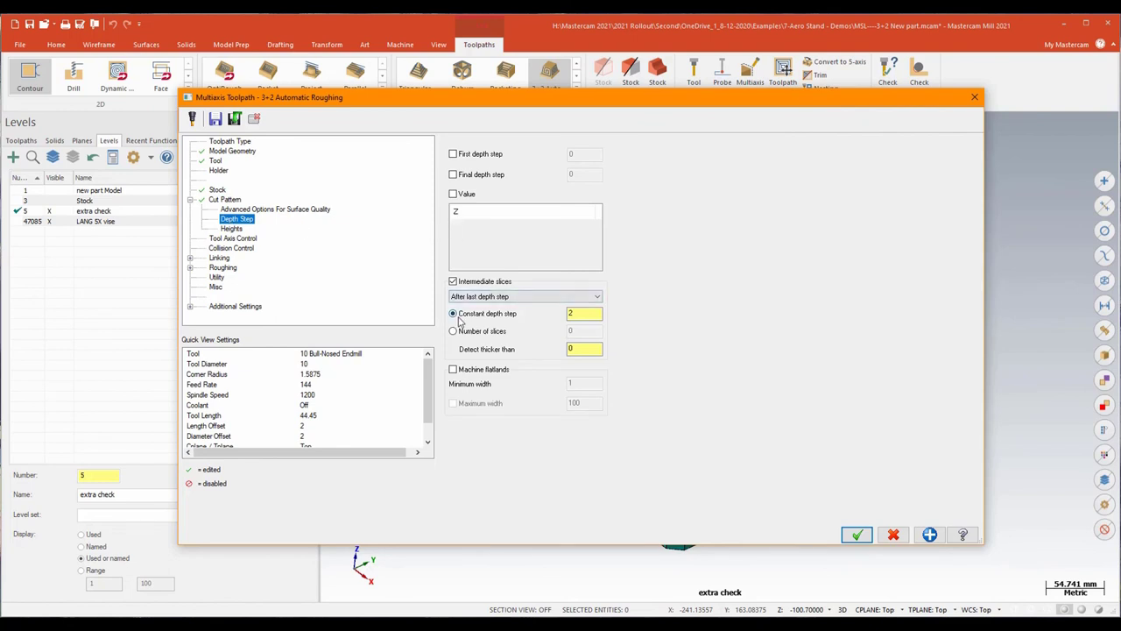
mouse_move(456, 319)
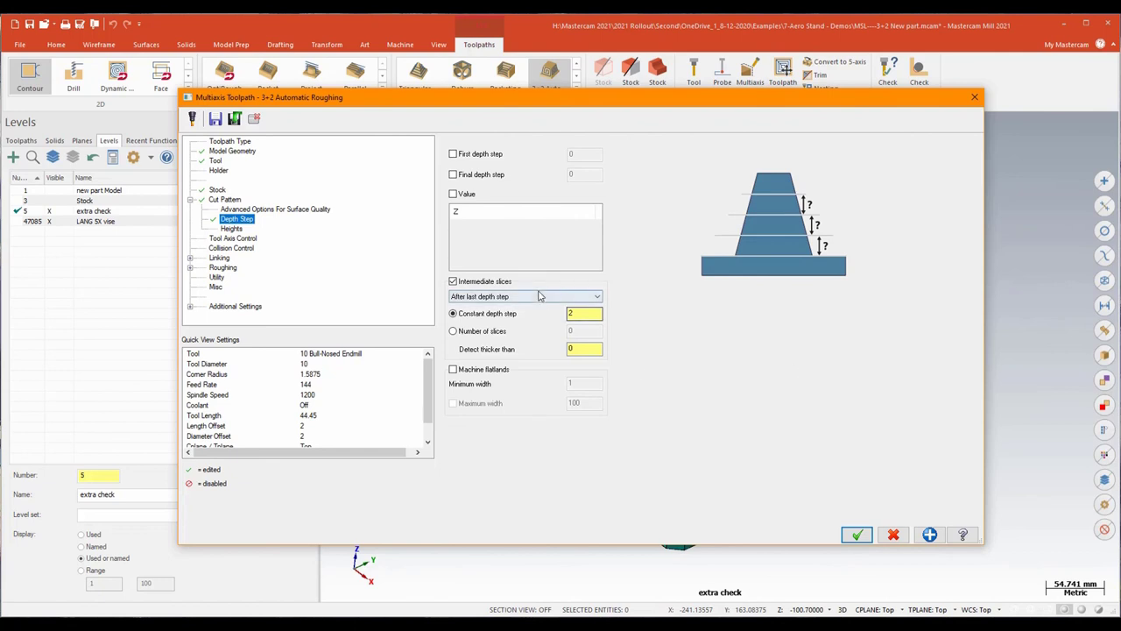
double_click(584, 312)
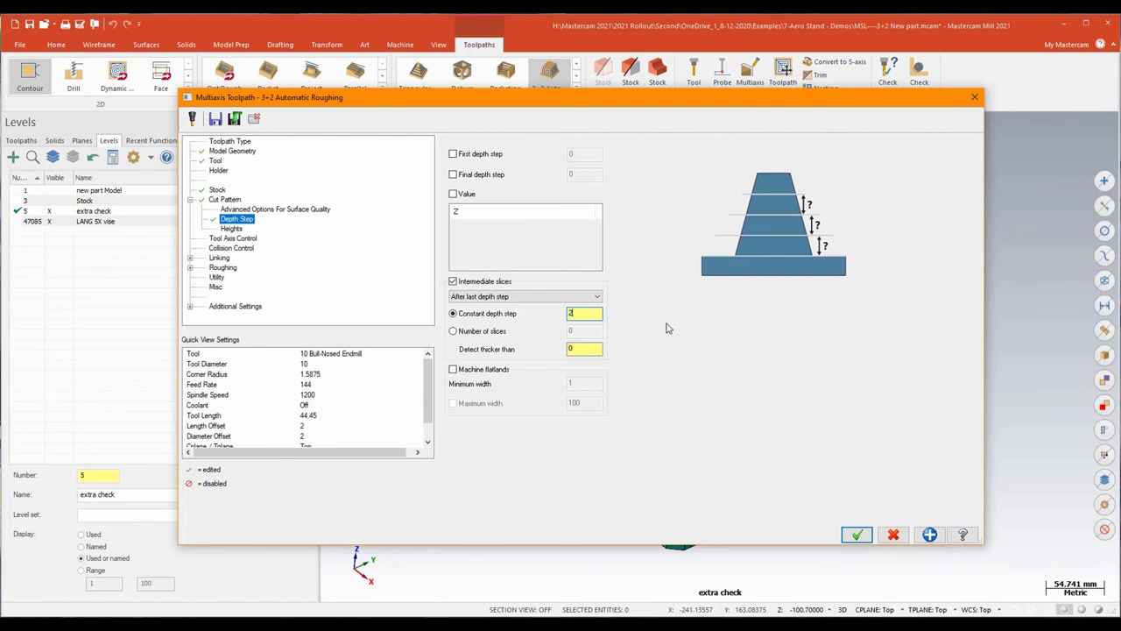
- Keep the tool axis control mode at Semi-Automatic and remove the two tilted vectors, leaving only the 0, 0, 1 axis
left_click(231, 239)
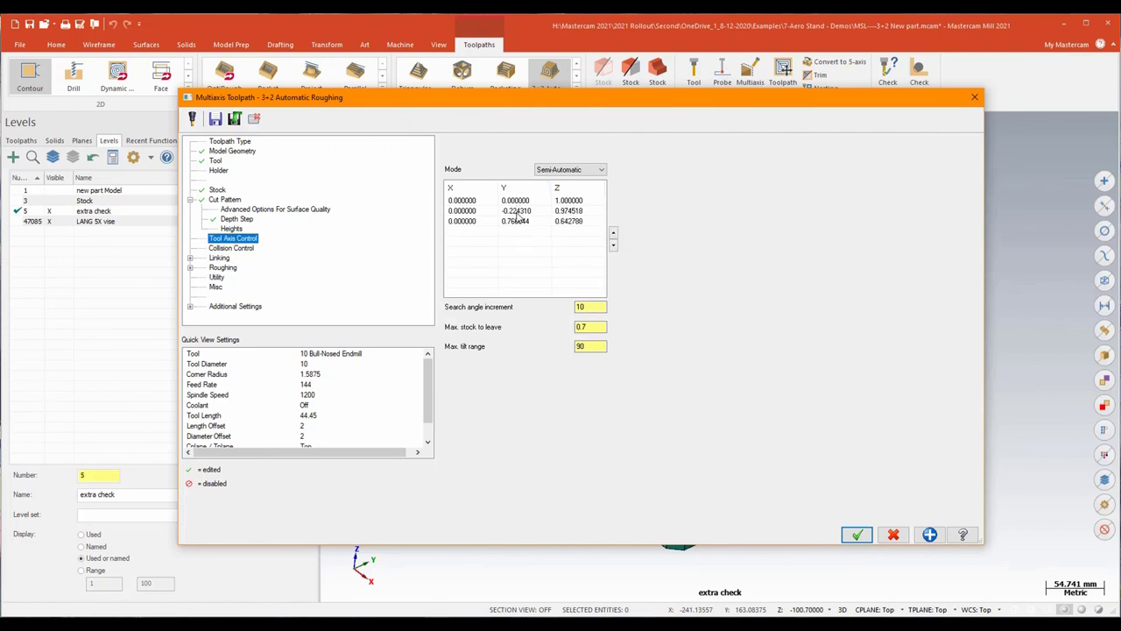
left_click(602, 170)
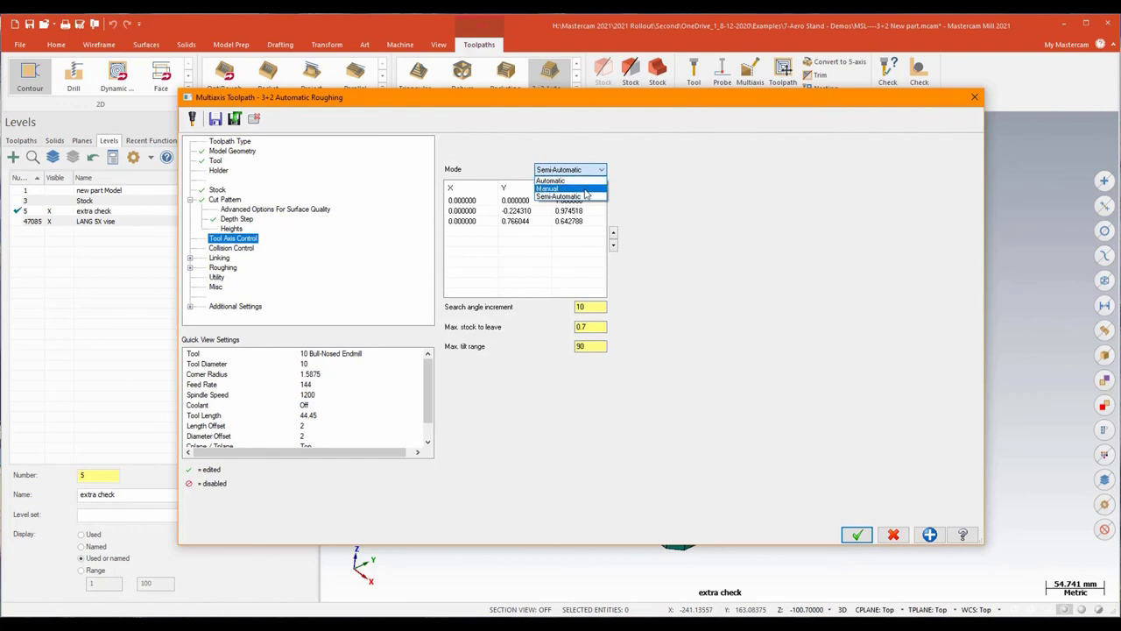
left_click(580, 197)
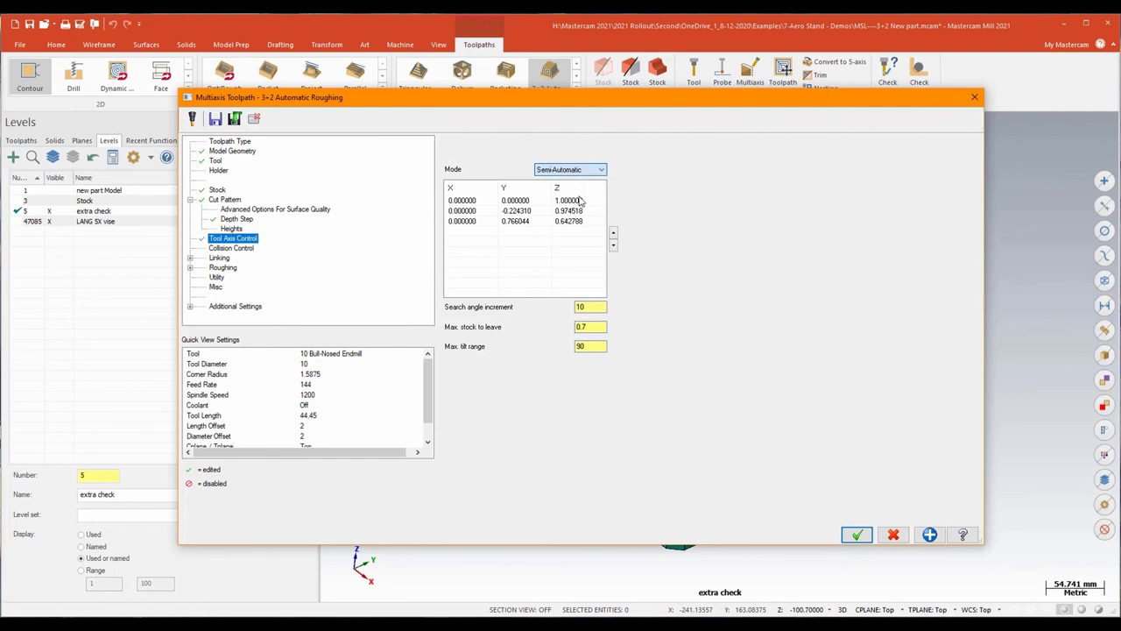
left_click(514, 212)
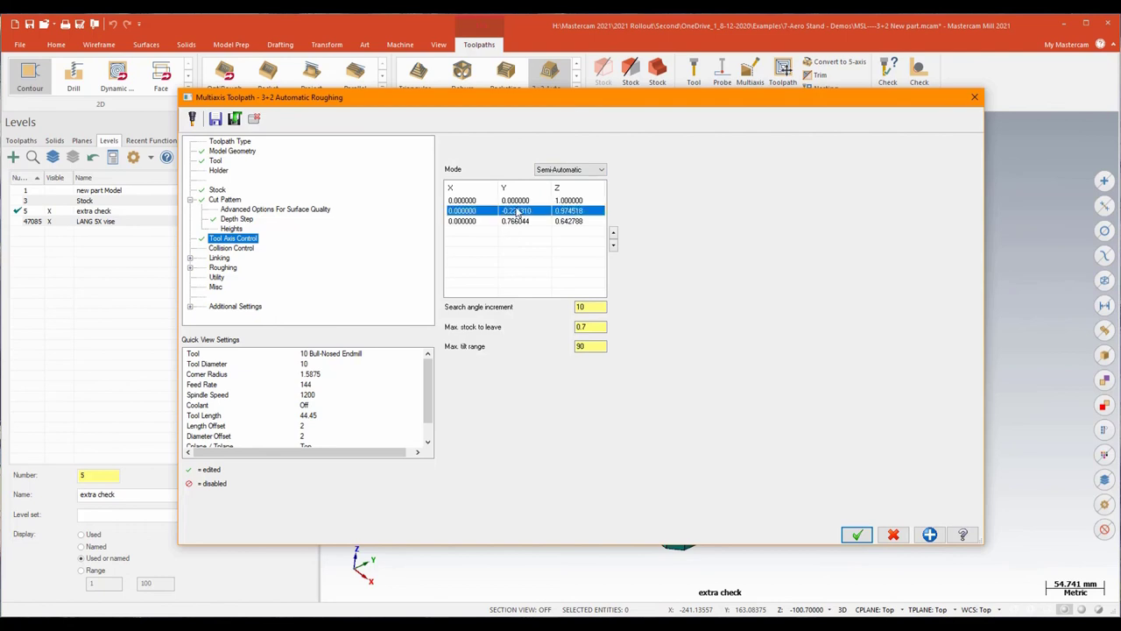
right_click(526, 216)
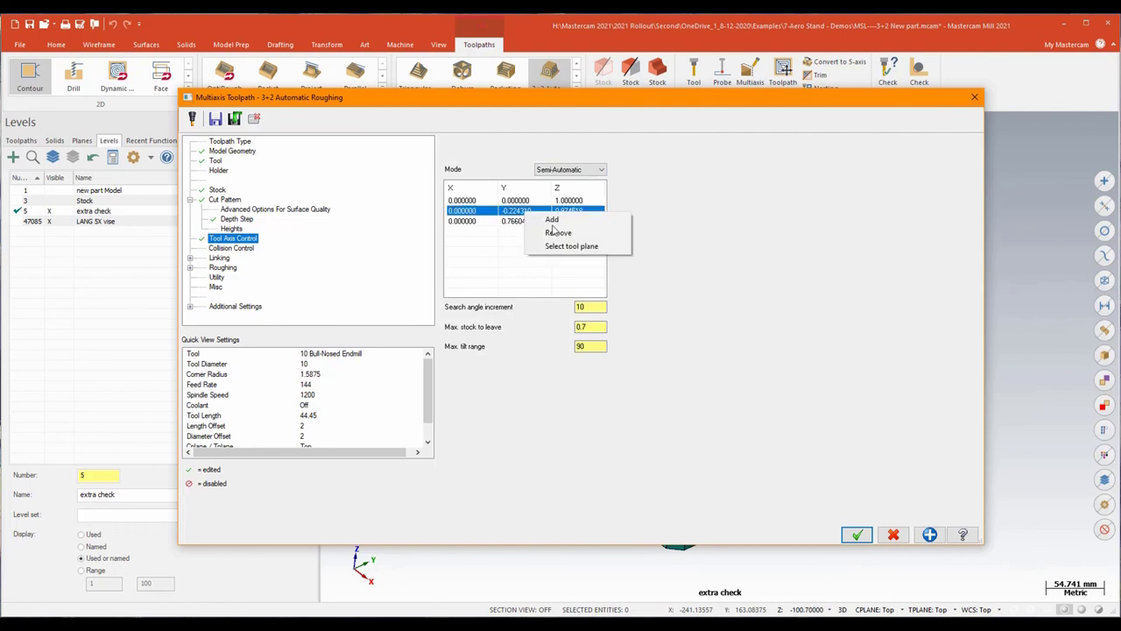
left_click(554, 233)
left_click(514, 211)
right_click(521, 215)
left_click(552, 232)
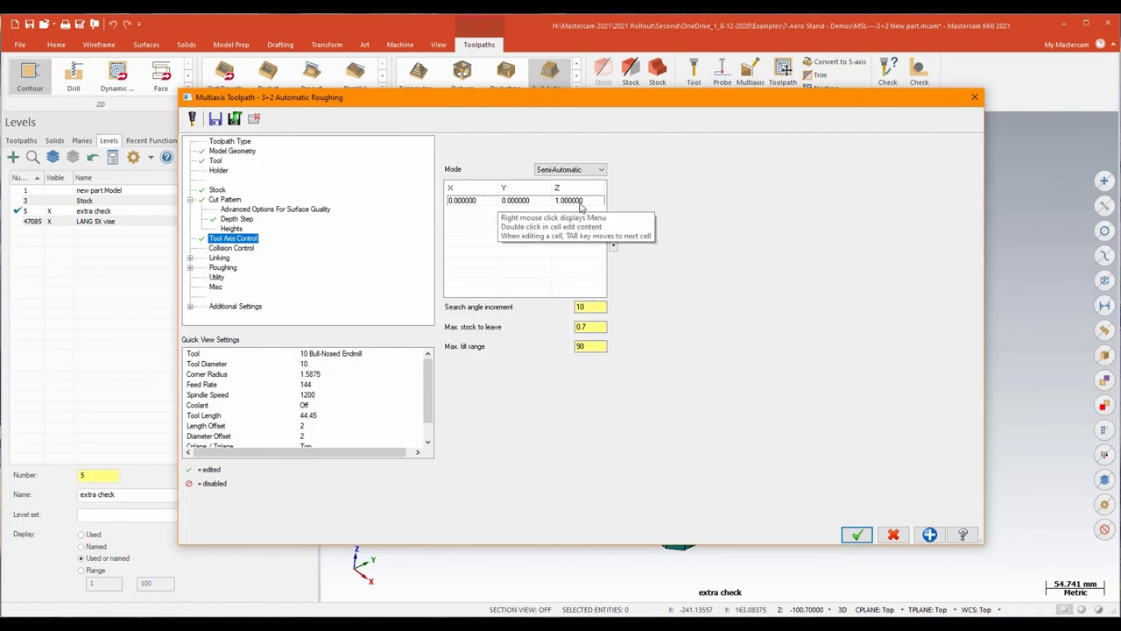
- Define a tool plane by solid face, showing the new part Model level and picking the sloped flat face between the bracket's lugs
right_click(480, 216)
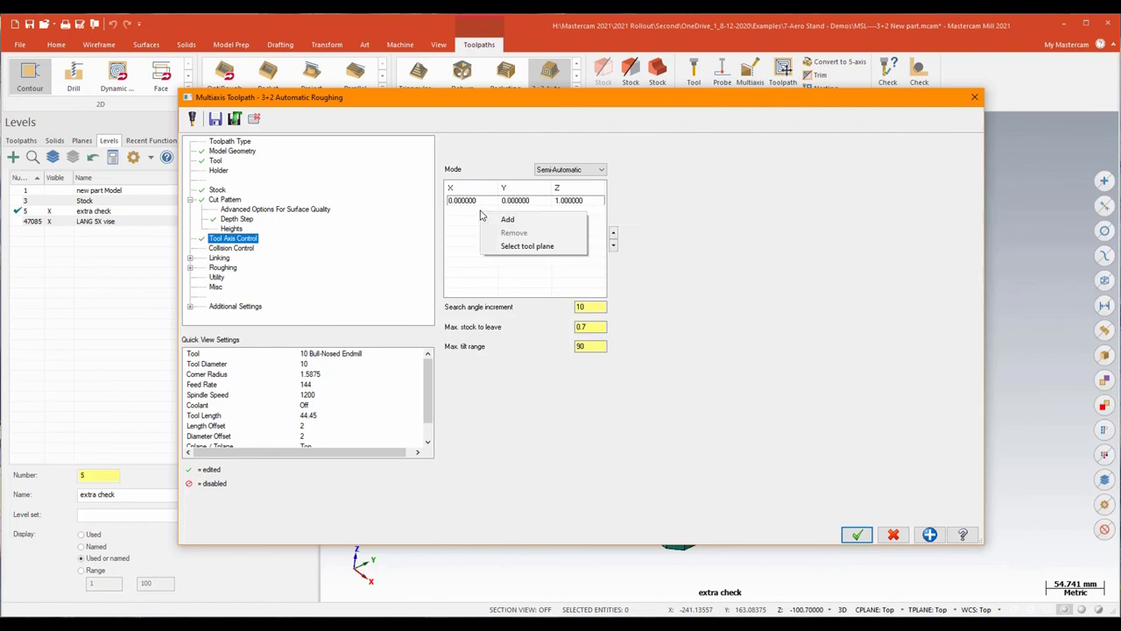
left_click(528, 247)
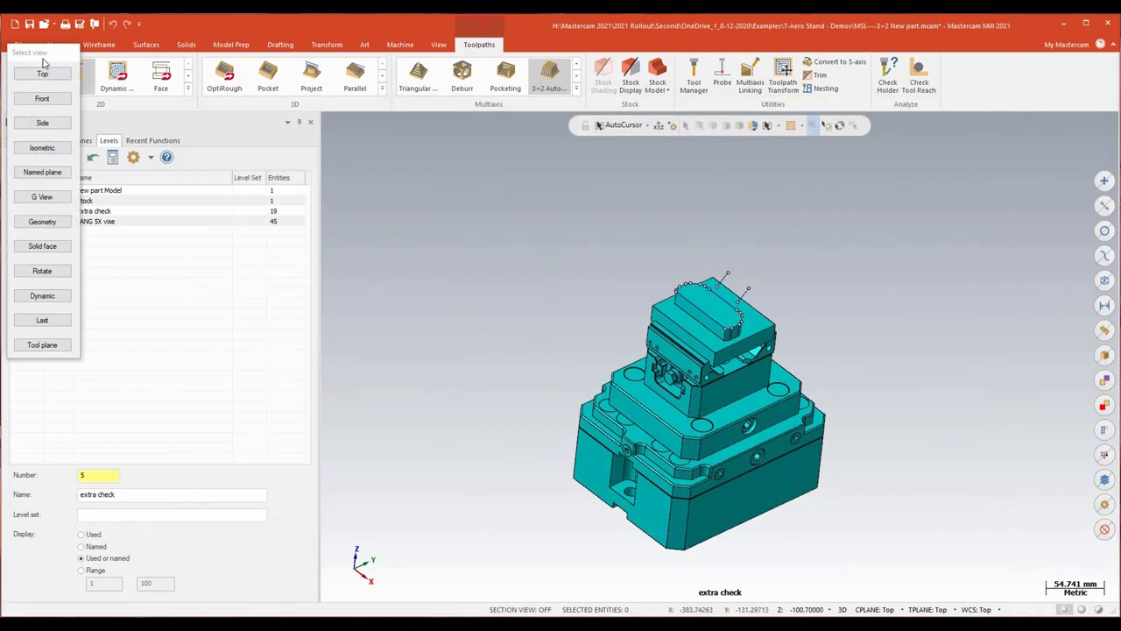
left_click_drag(49, 52, 309, 144)
left_click_drag(426, 173, 449, 164)
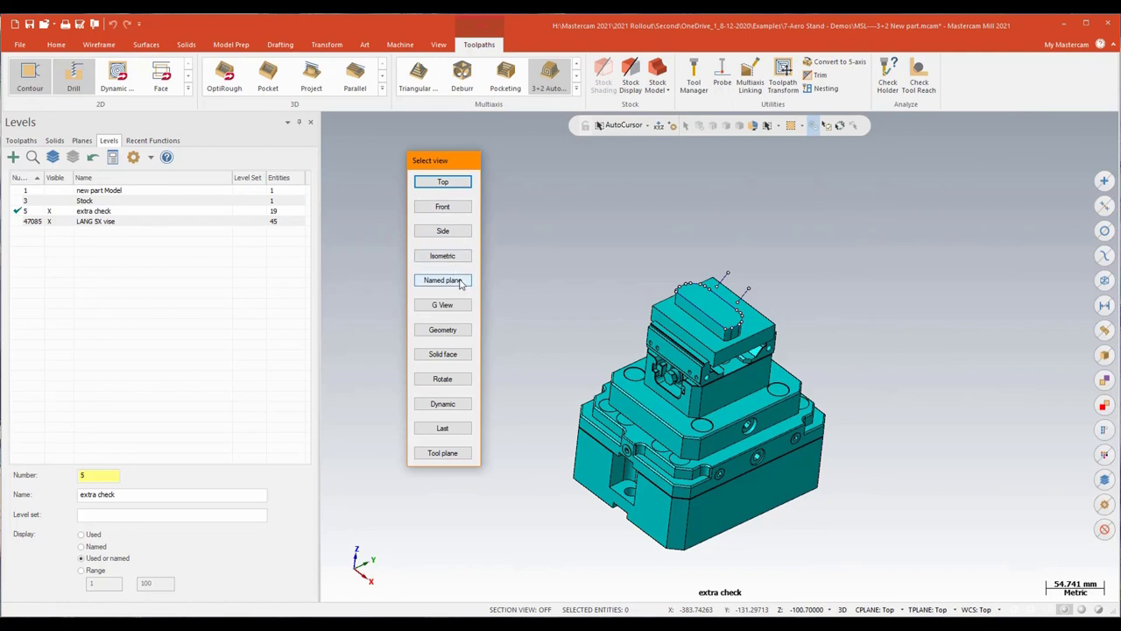
left_click(442, 354)
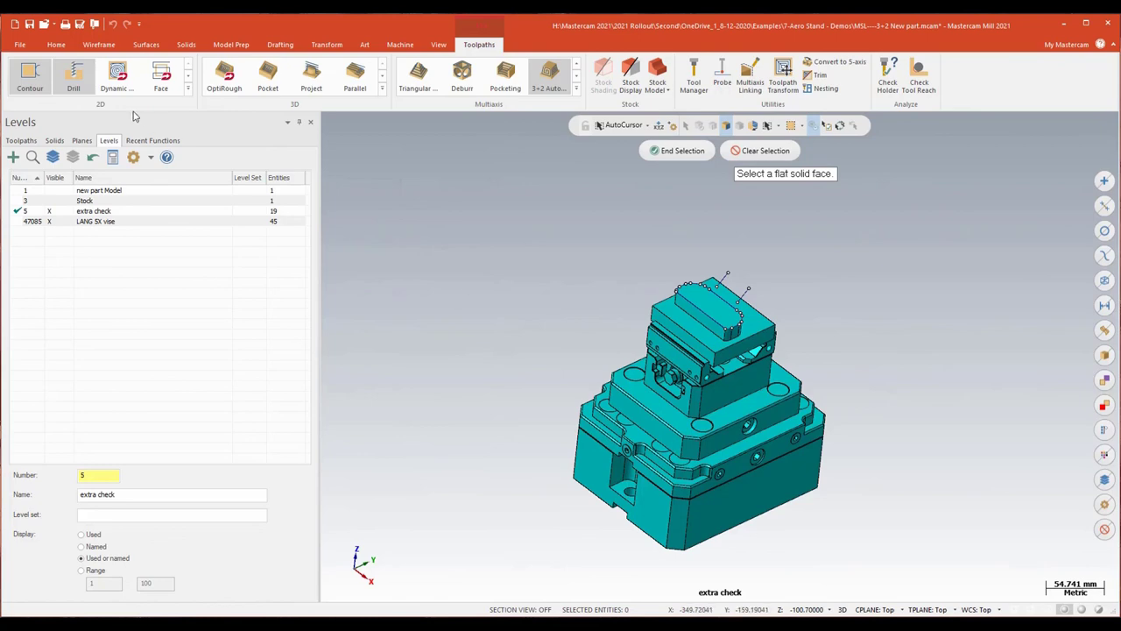
left_click(56, 190)
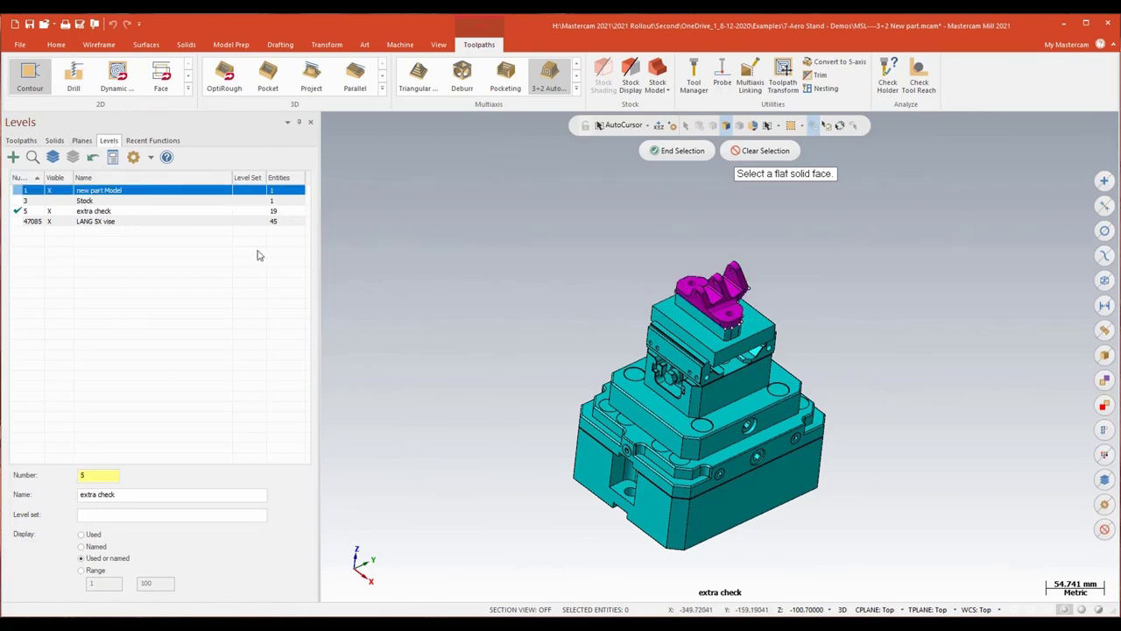
scroll(566, 220, "up", 6)
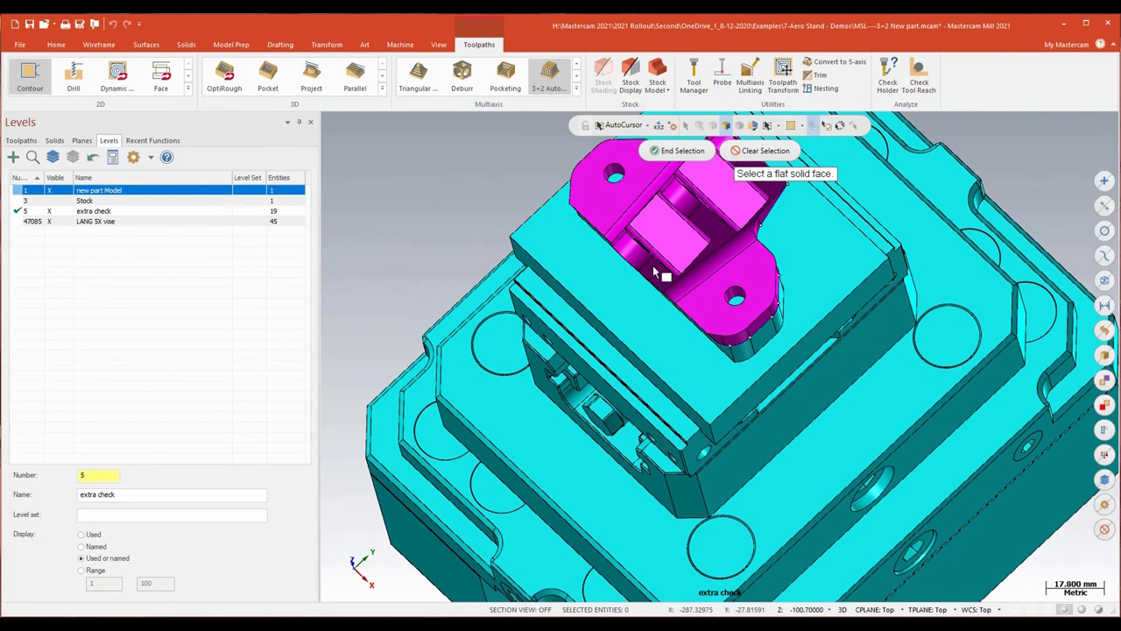
left_click(675, 248)
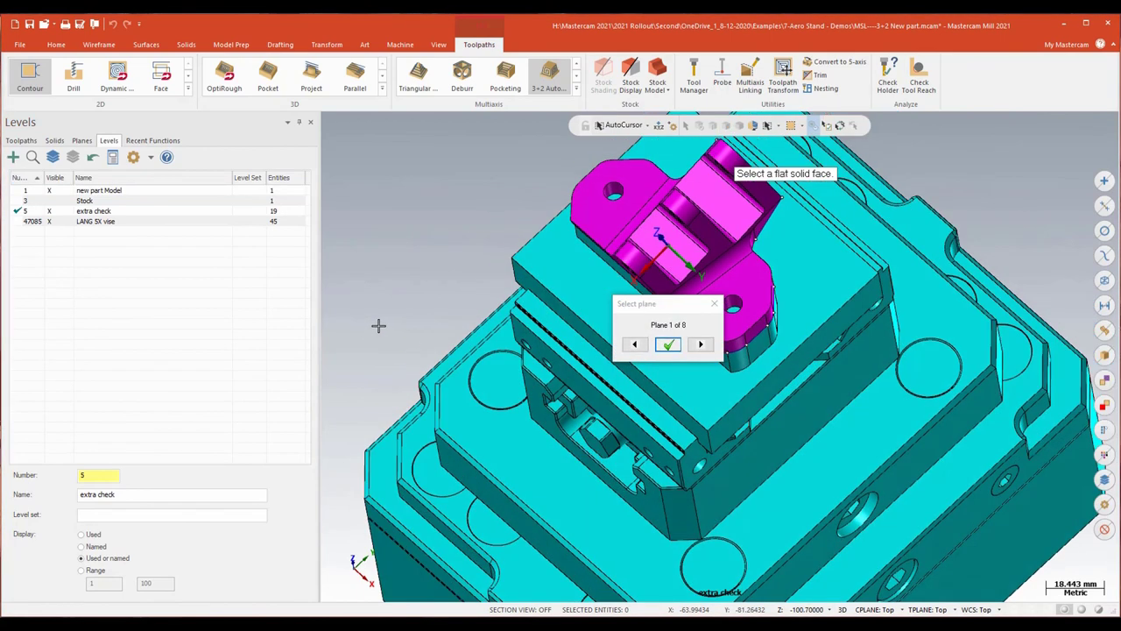
- Cycle through the candidate orientations for the picked sloped face and accept plane 1 of 8 as a tool axis vector
left_click_drag(616, 325, 406, 264)
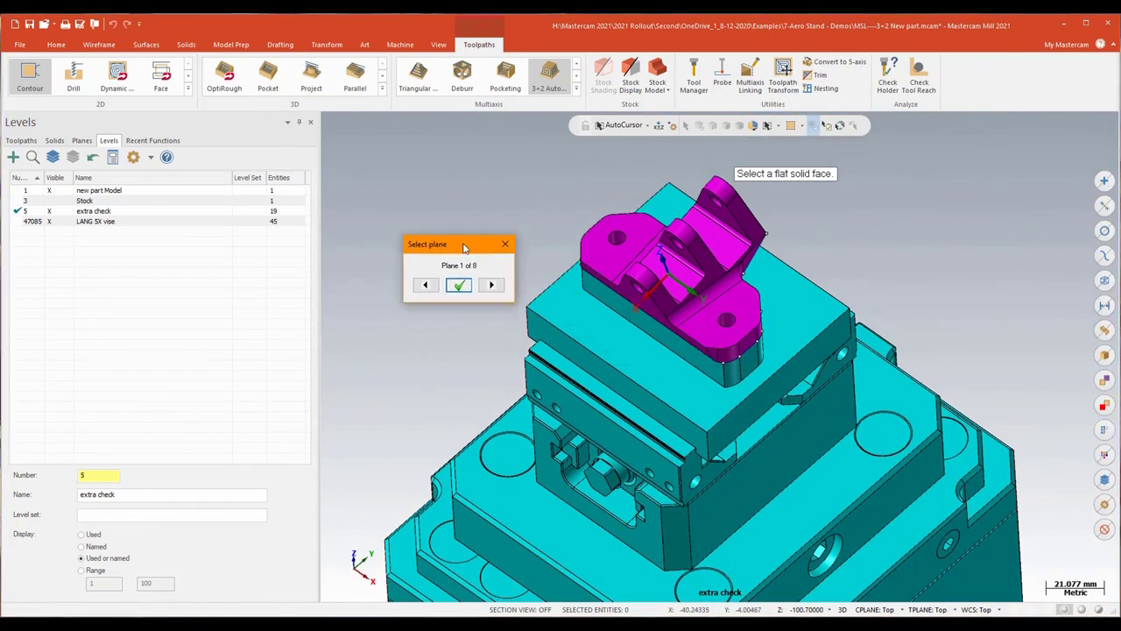
left_click(493, 284)
left_click(493, 285)
left_click(493, 284)
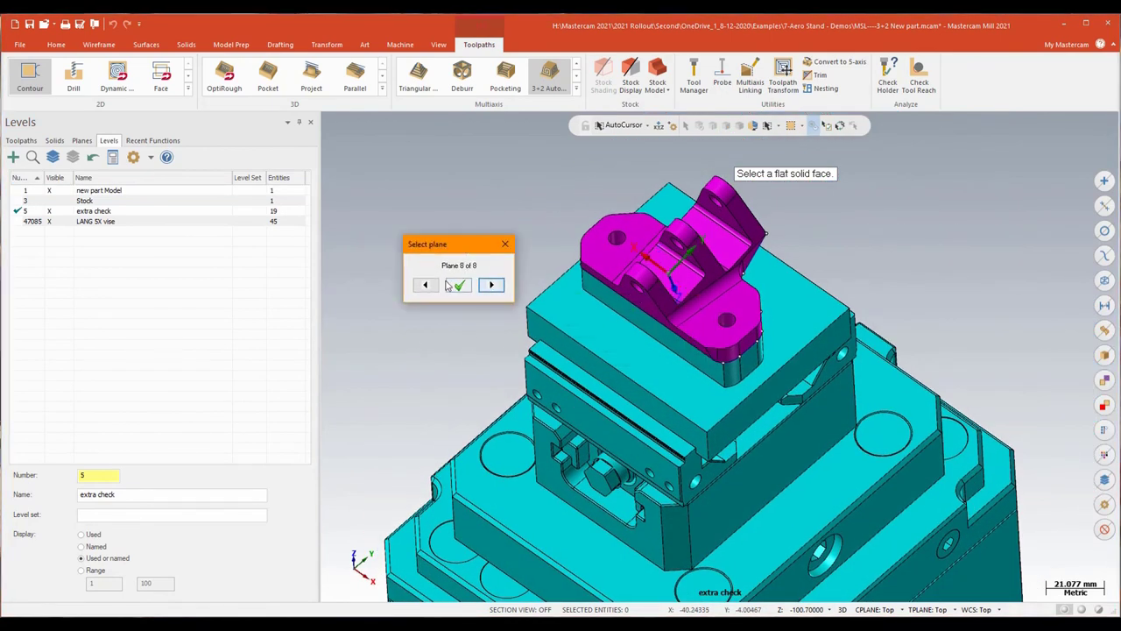
left_click(494, 285)
left_click(492, 284)
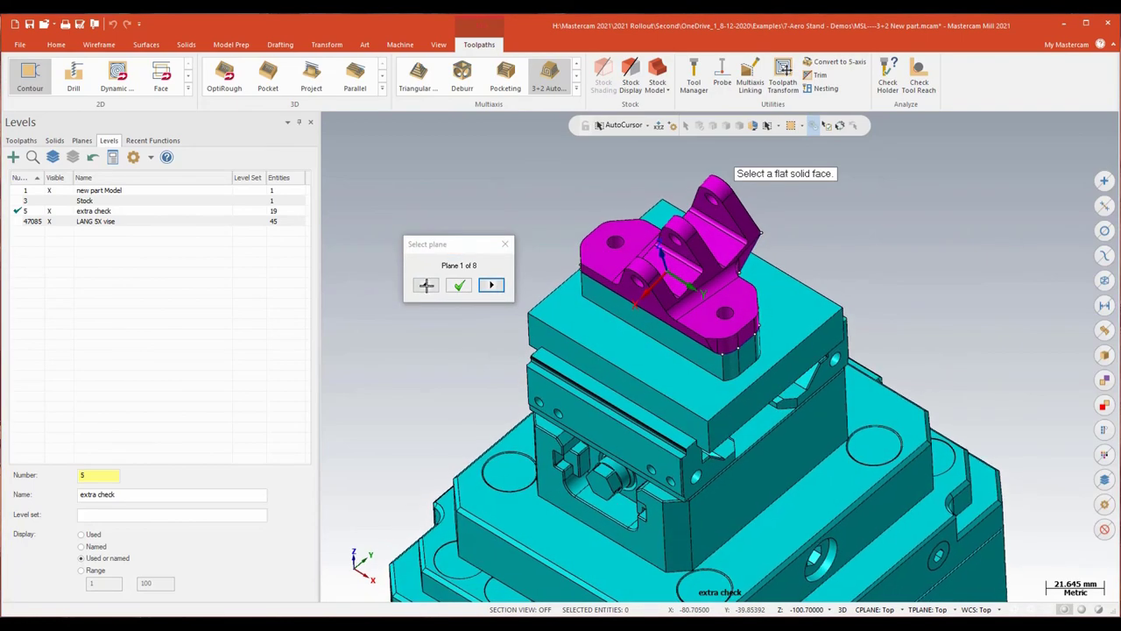
left_click(457, 285)
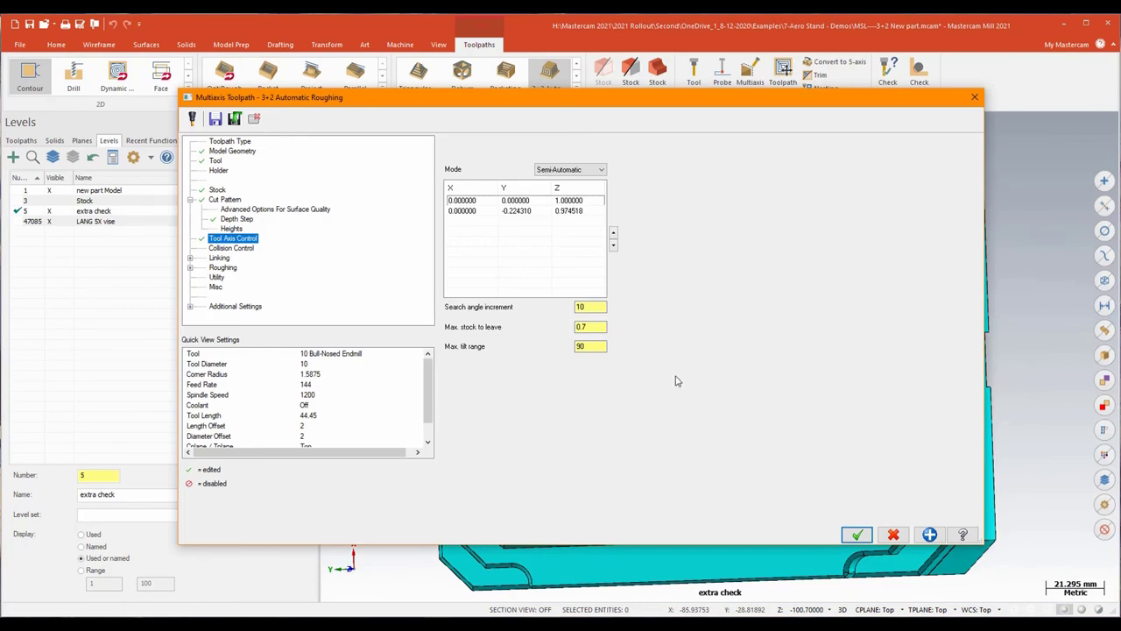
- Add another tool axis vector to the Semi-Automatic list from the named plane "under cut"
right_click(515, 227)
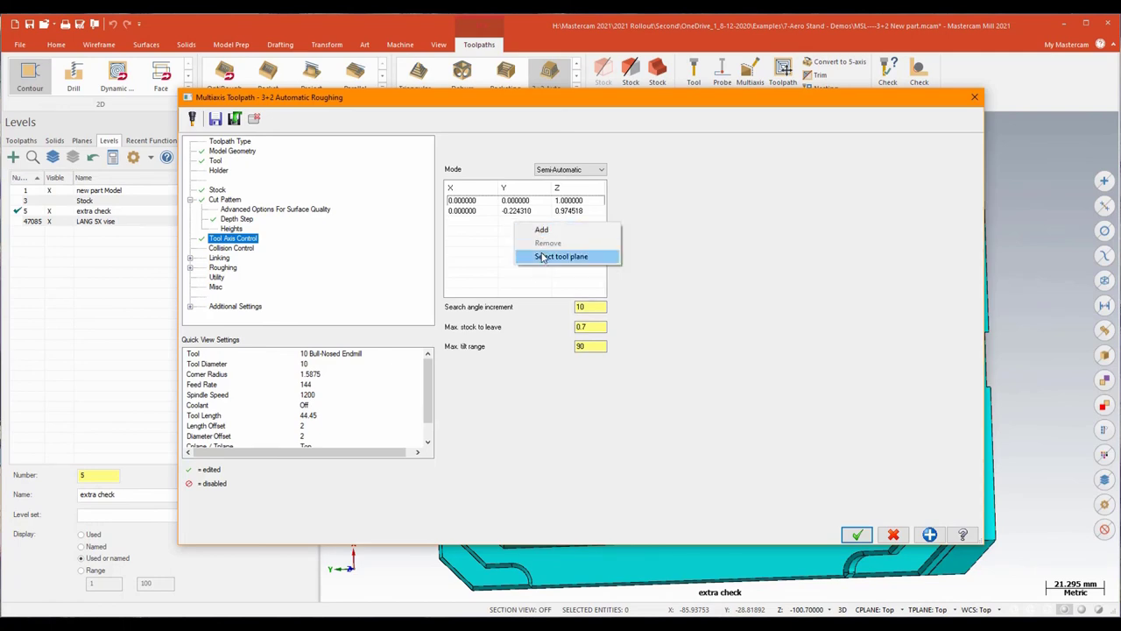
left_click(539, 256)
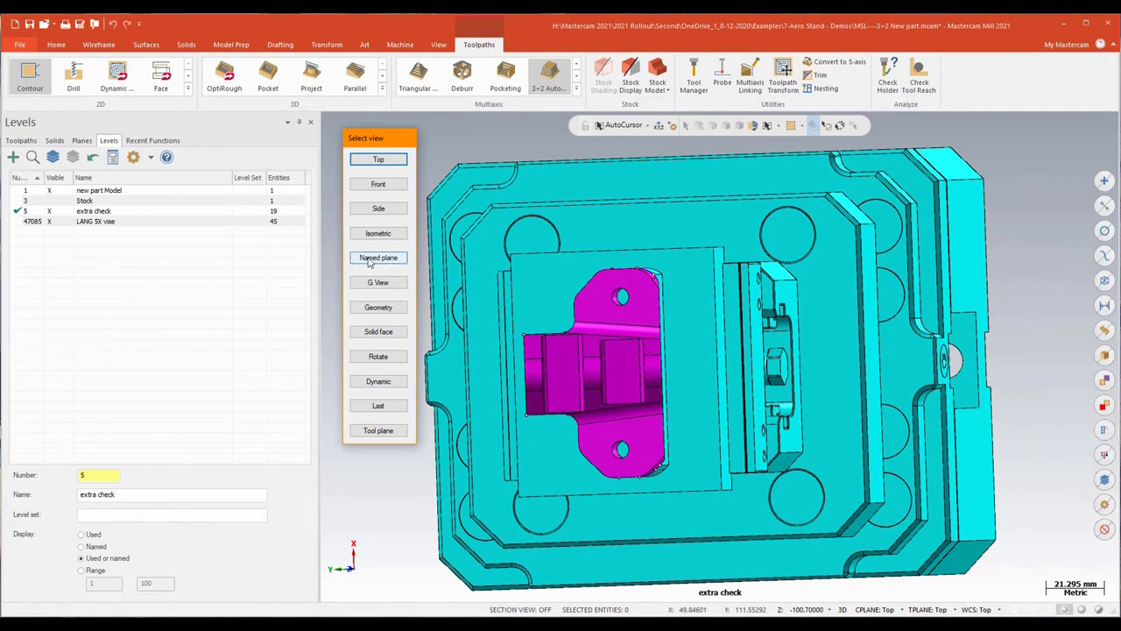
left_click(385, 259)
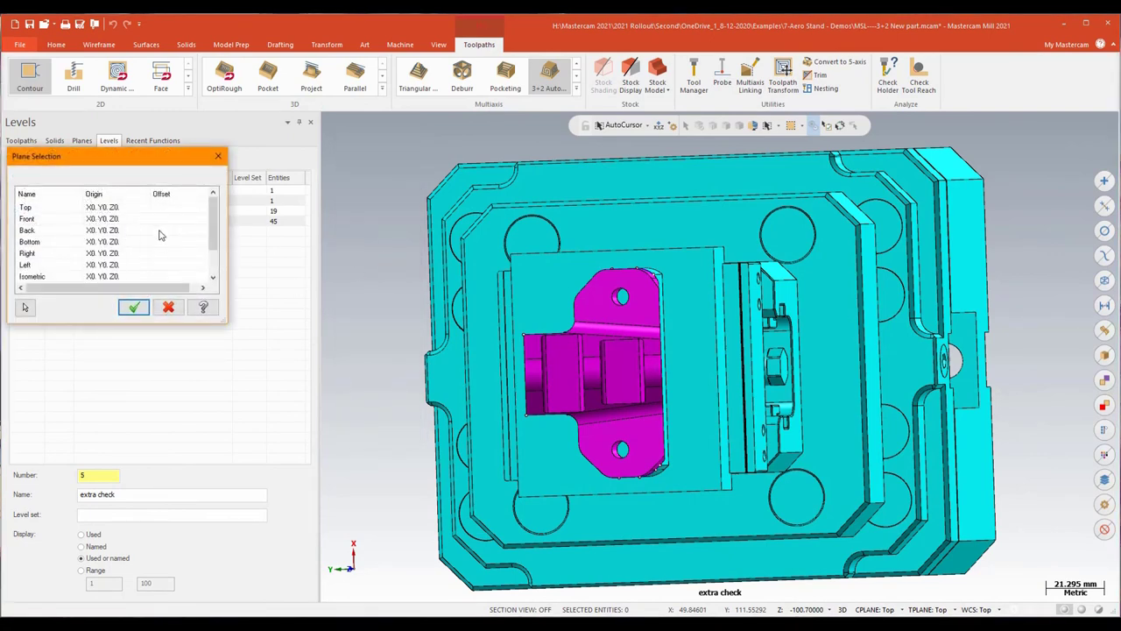
scroll(161, 235, "down", 1)
left_click_drag(156, 158, 301, 188)
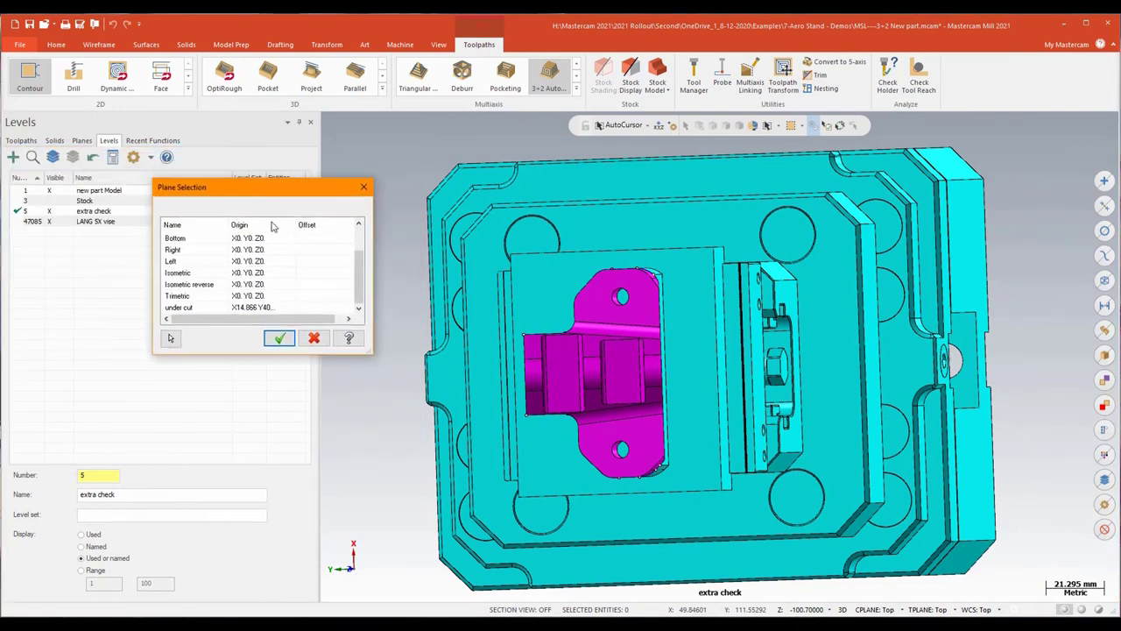
left_click(252, 308)
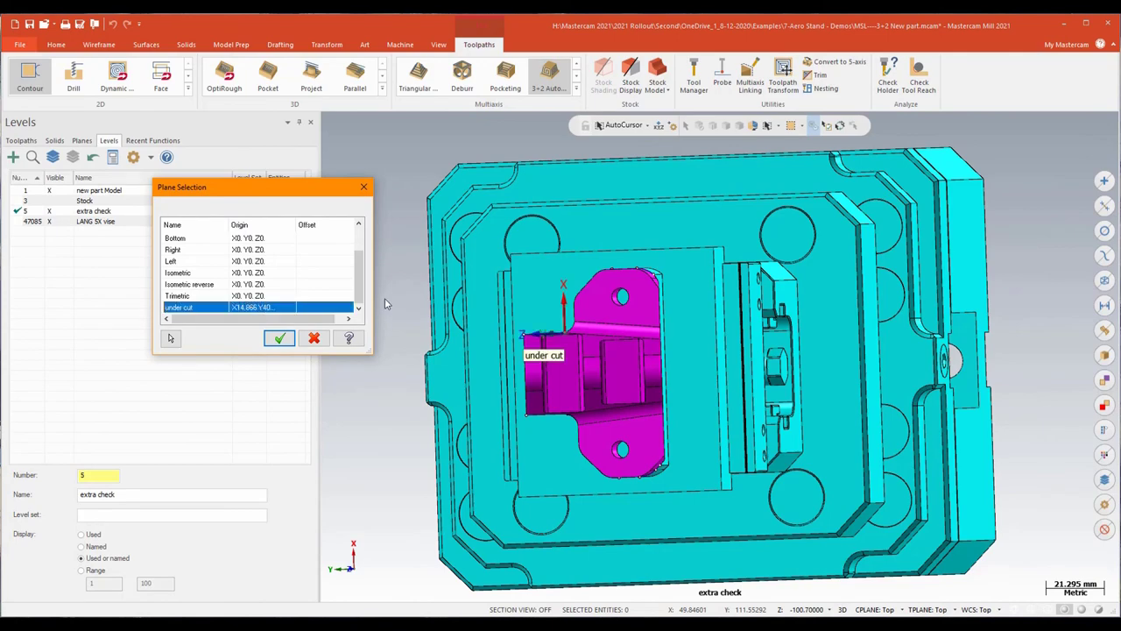
middle_click_drag(385, 304, 399, 299)
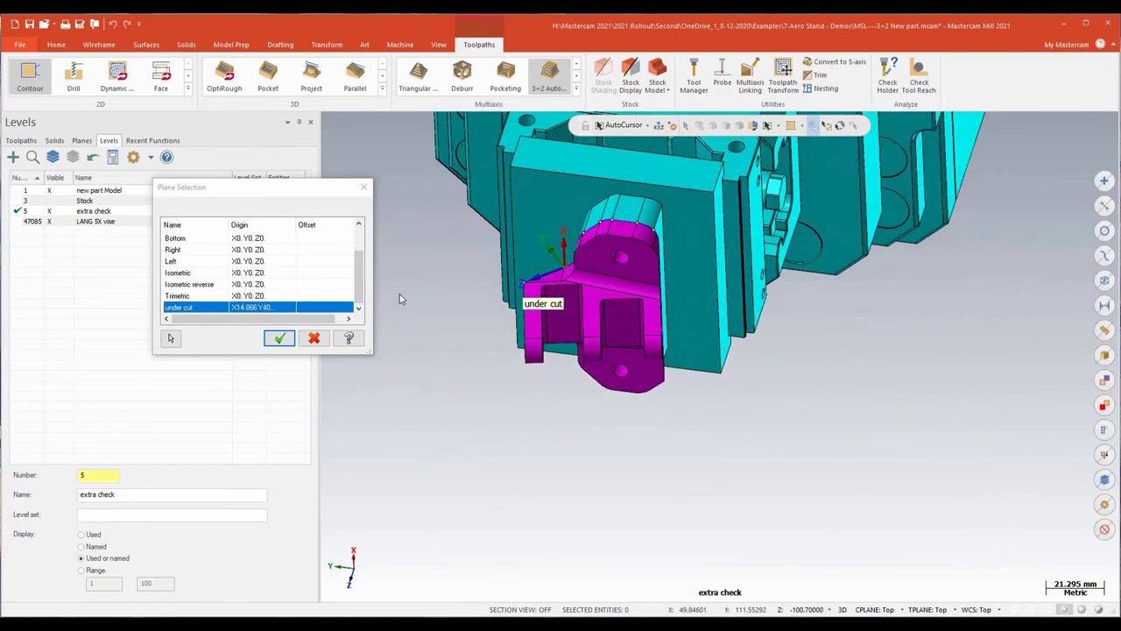
left_click(279, 339)
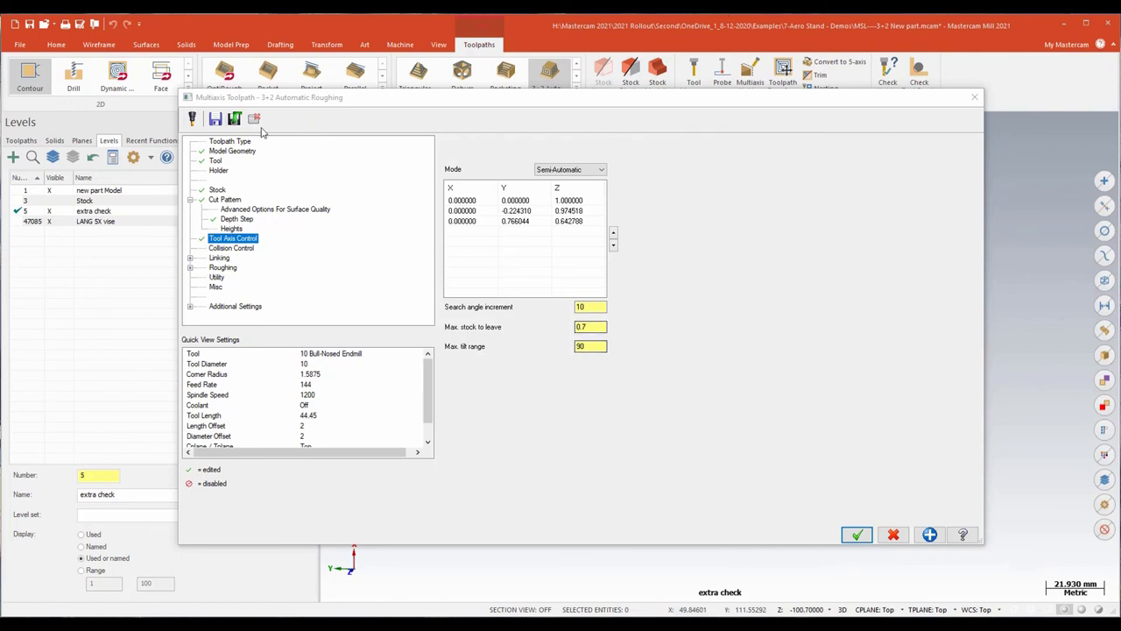
- Review the wall and floor stock of the machining and avoidance geometry, the cut pattern, and the tool axis control's maximum stock to leave
left_click(233, 153)
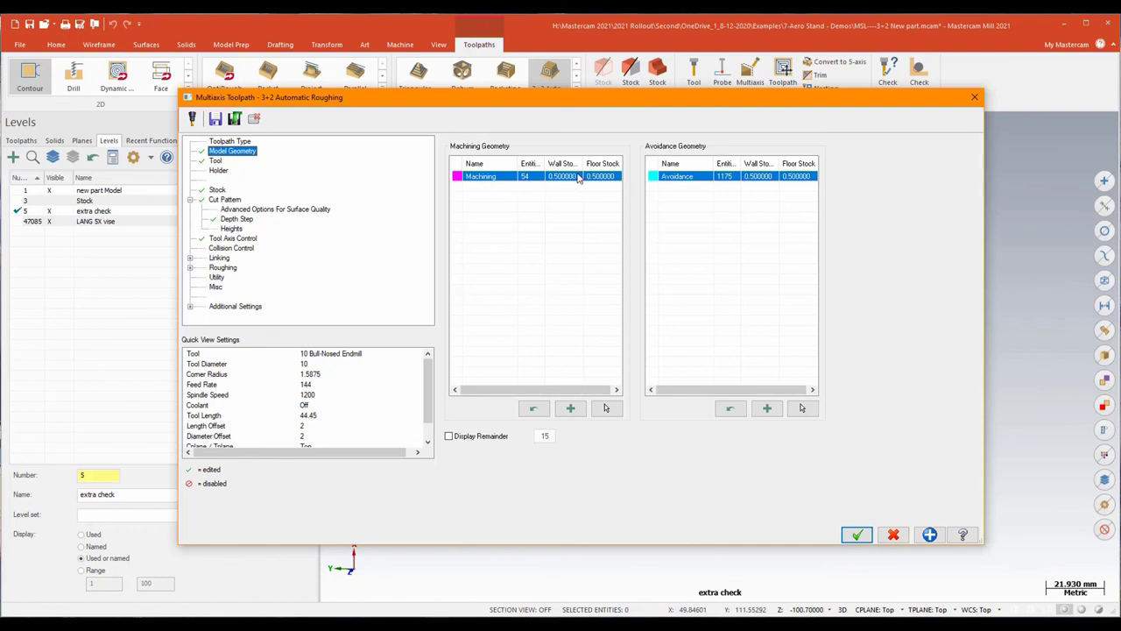
left_click(219, 199)
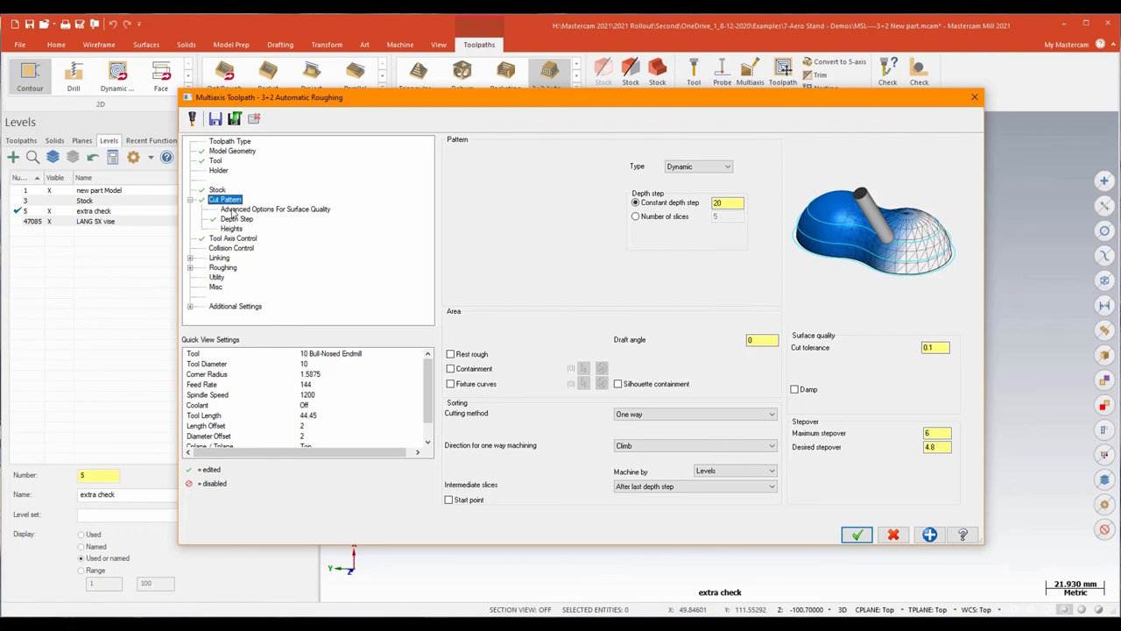
left_click(227, 240)
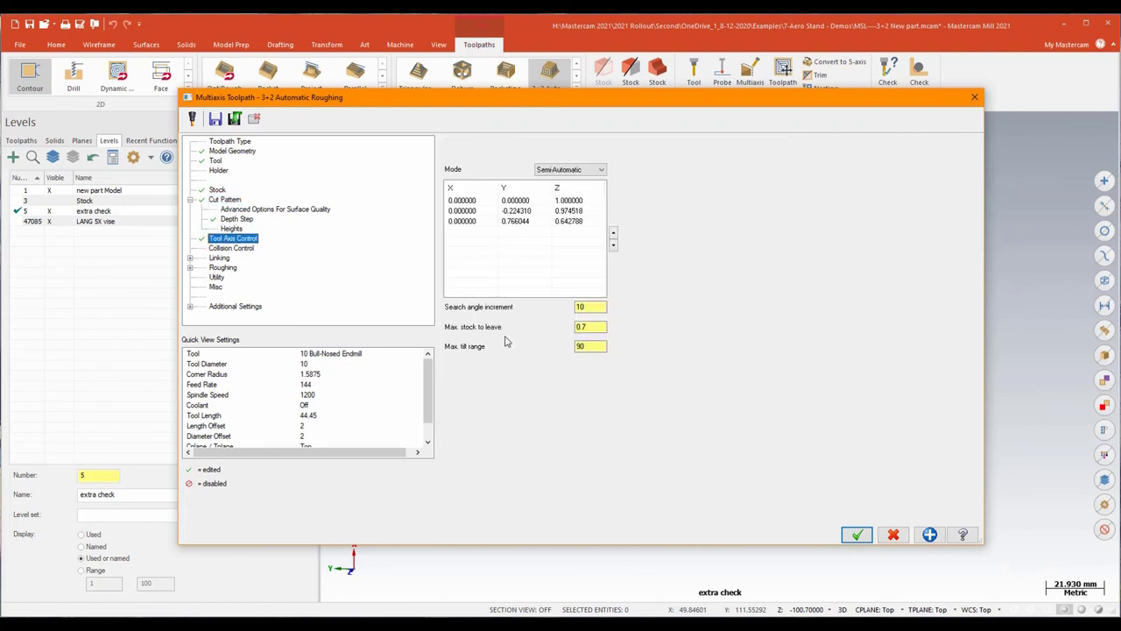
left_click(583, 327)
- Accept the 3+2 Automatic Roughing parameters, generate the toolpath, and dismiss the Multi-Threading Manager
left_click(857, 536)
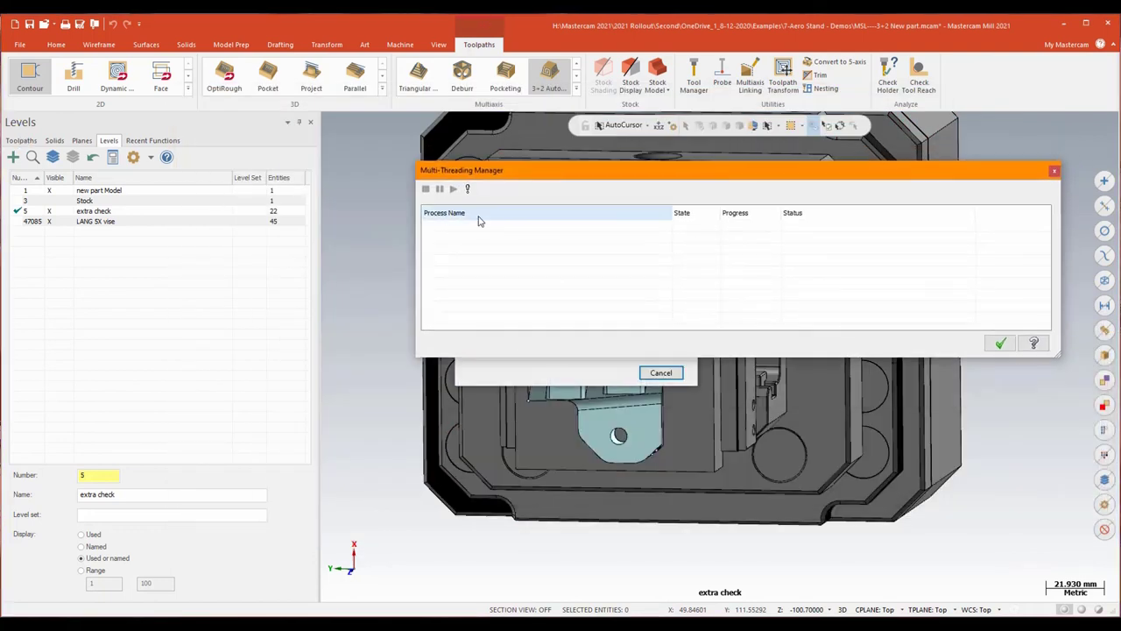
mouse_move(676, 181)
left_mouse_down()
mouse_move(692, 68)
mouse_move(662, 178)
left_mouse_up()
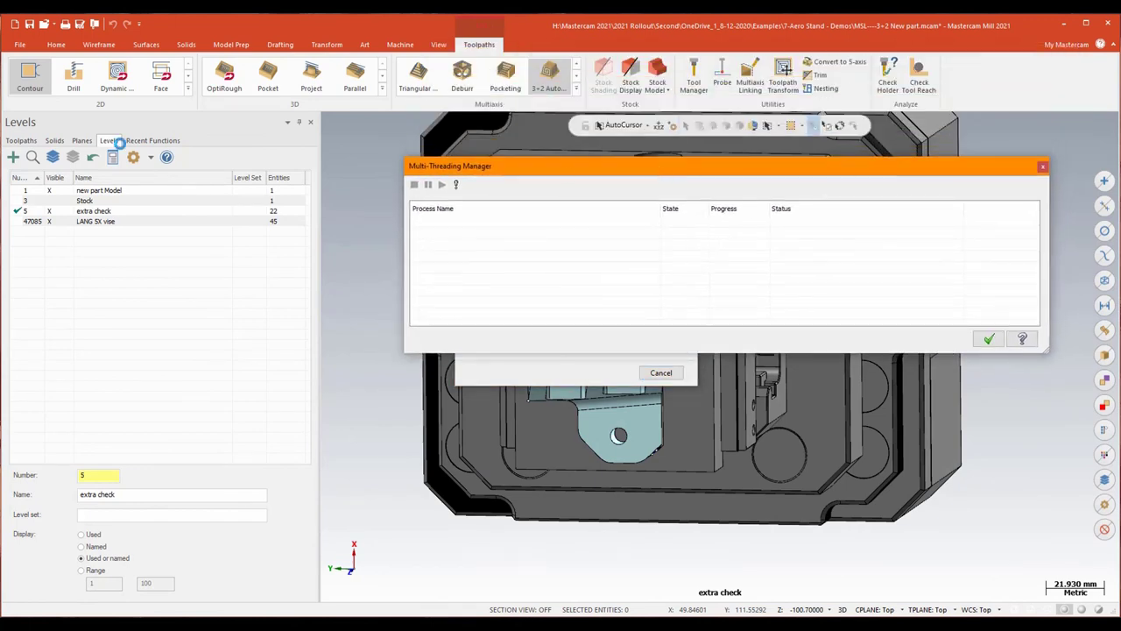
left_click(21, 140)
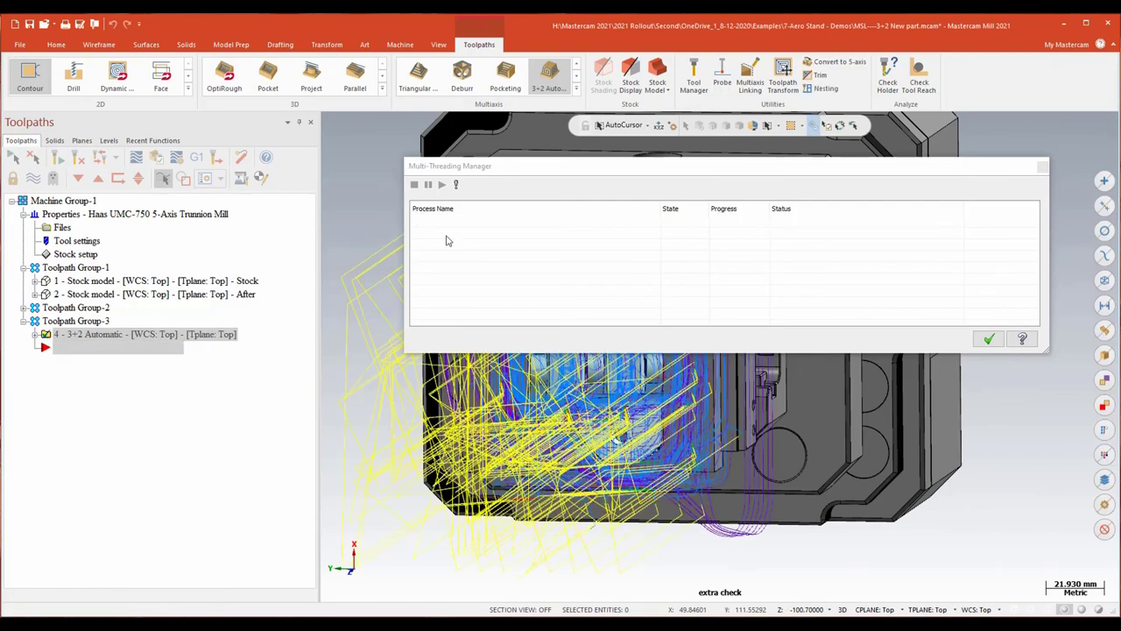
left_click(989, 339)
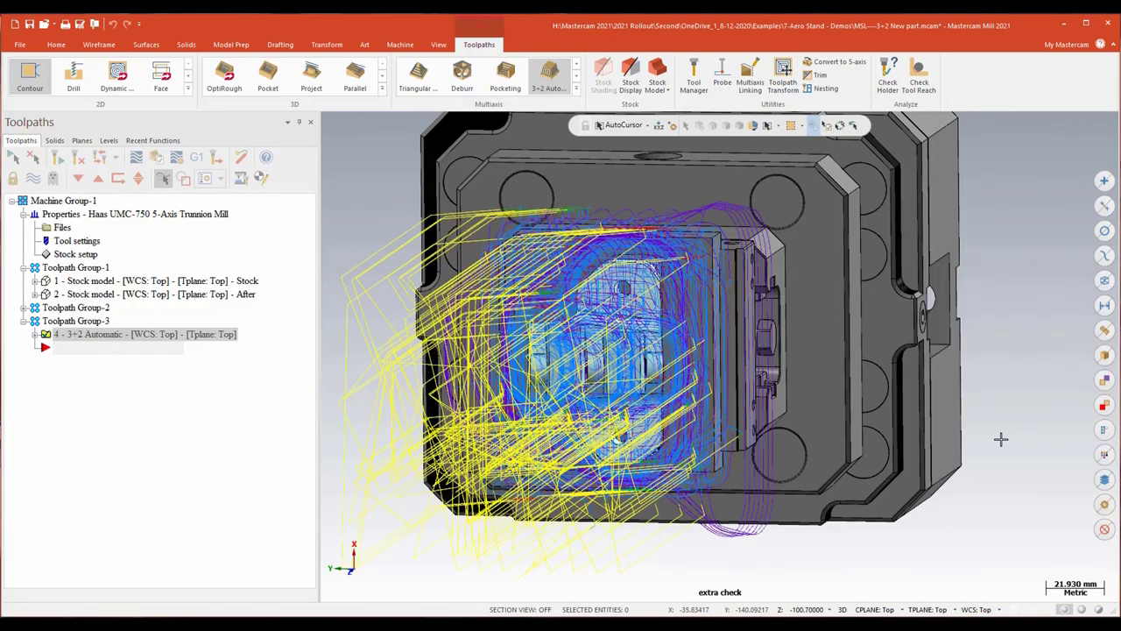
- Examine the generated 3+2 roughing passes and linking moves around the part from the side
key("Down")
key("Down")
key("Down")
key("Down")
key("Down")
key("Down")
key("Down")
key("Down")
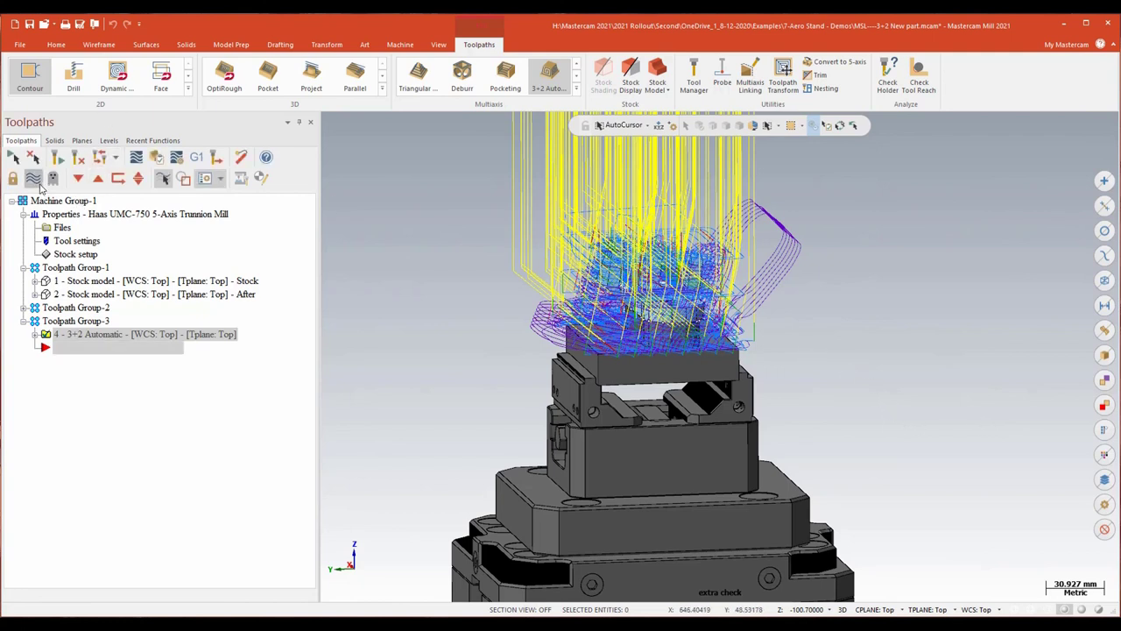
- Hide the roughing toolpath's display and compare the Stock model with the After stock model
left_click(32, 178)
left_click(92, 281)
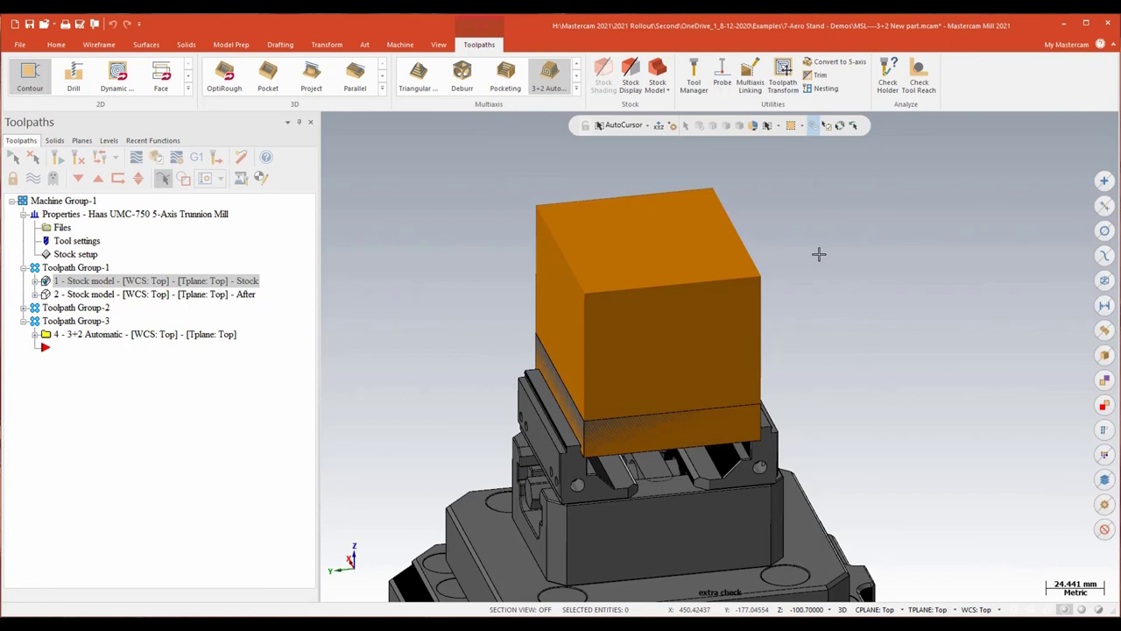
left_click(145, 297)
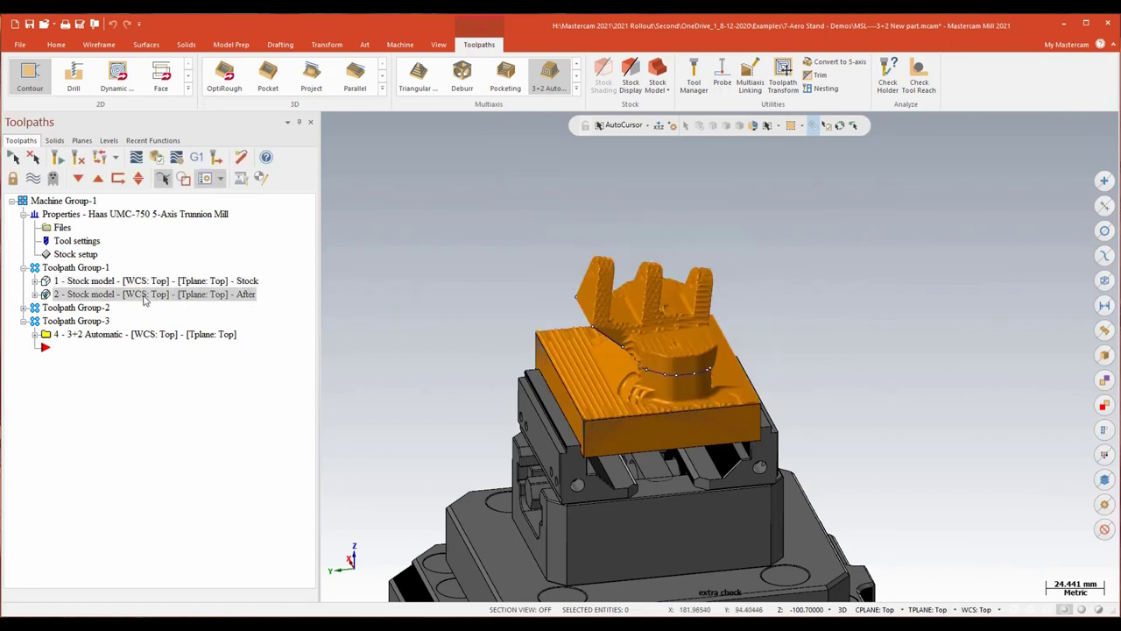